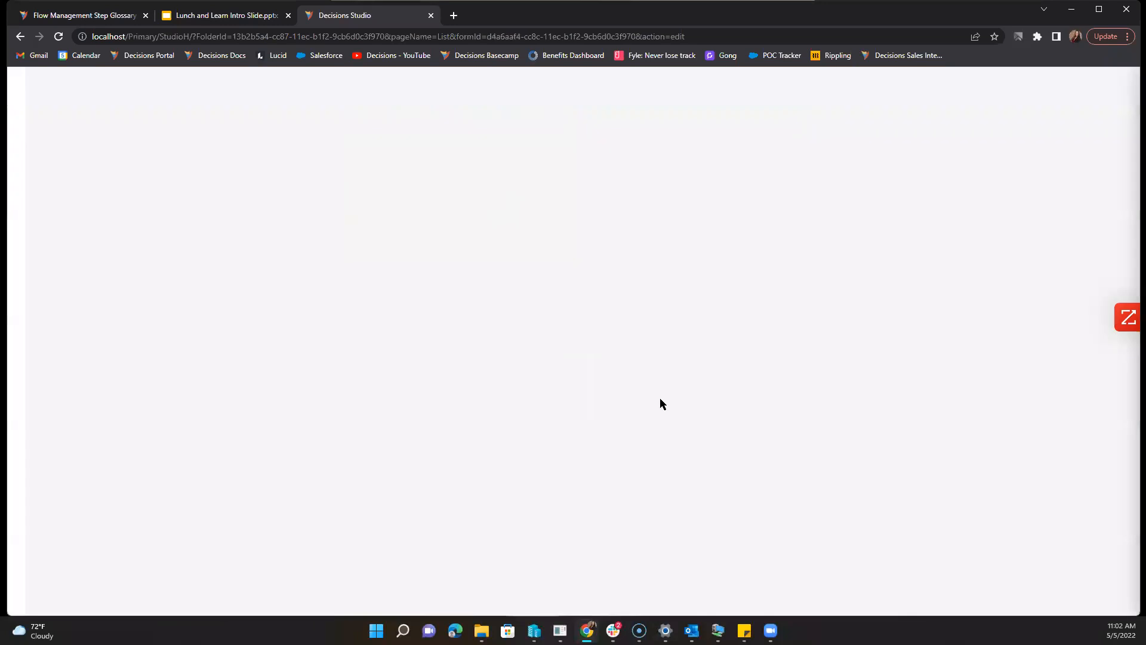
Step: Add a Tab Container to the form and stretch it across the full width
text(ATa)
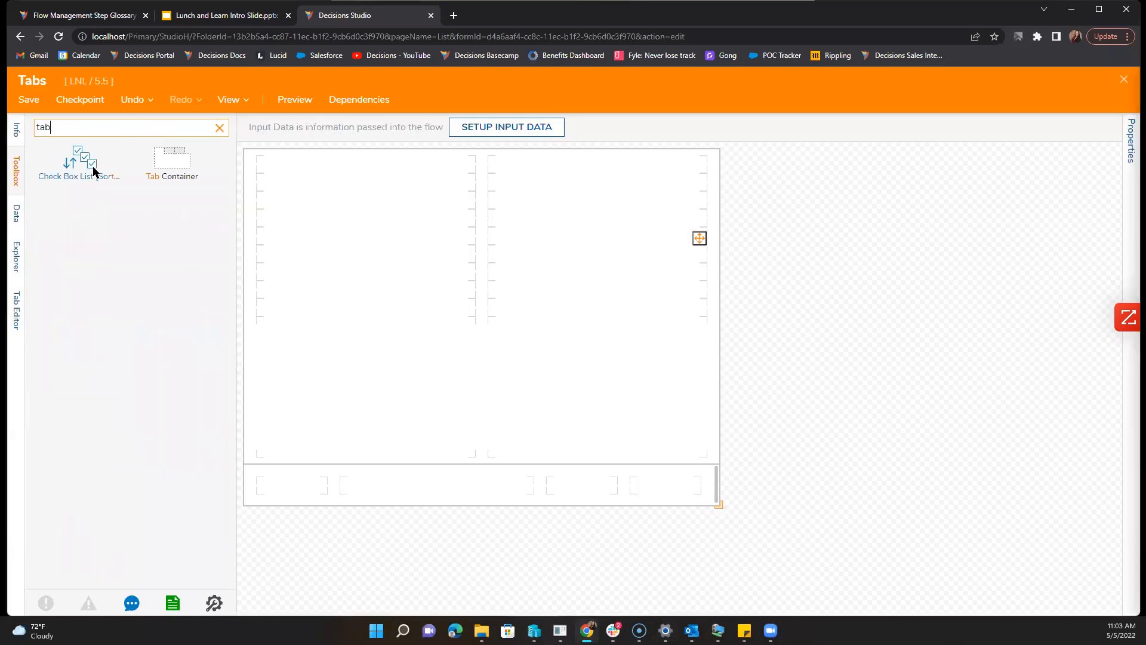
drag(180, 171, 360, 342)
right_click(464, 384)
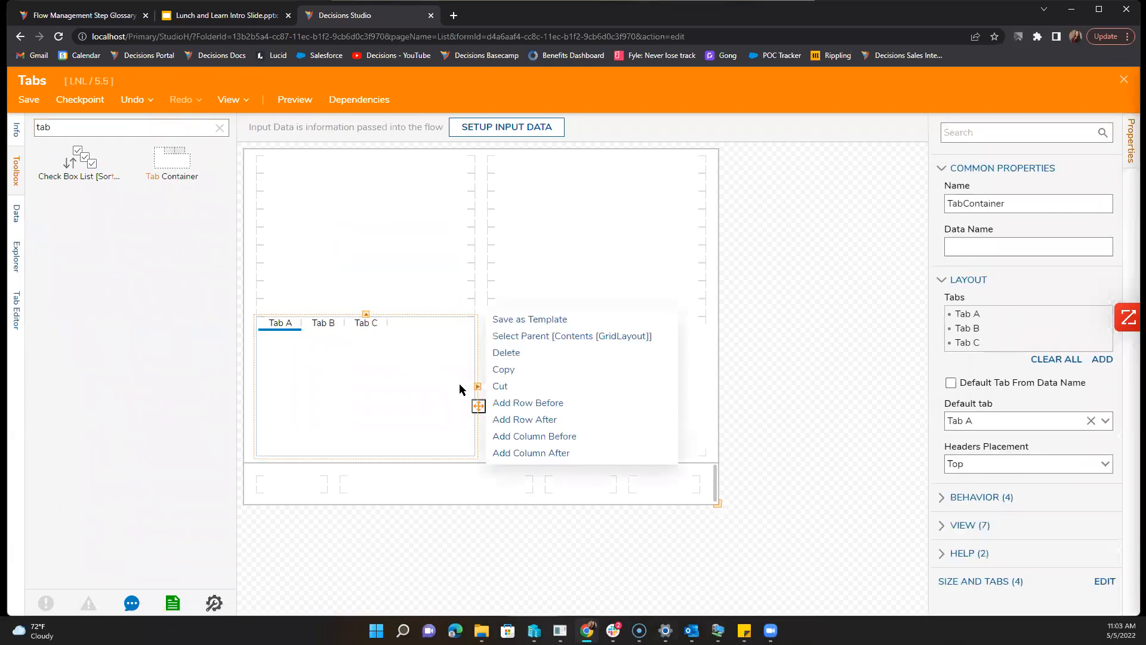
click(478, 389)
Step: Place a Button in the bottom row's right slot
click(221, 129)
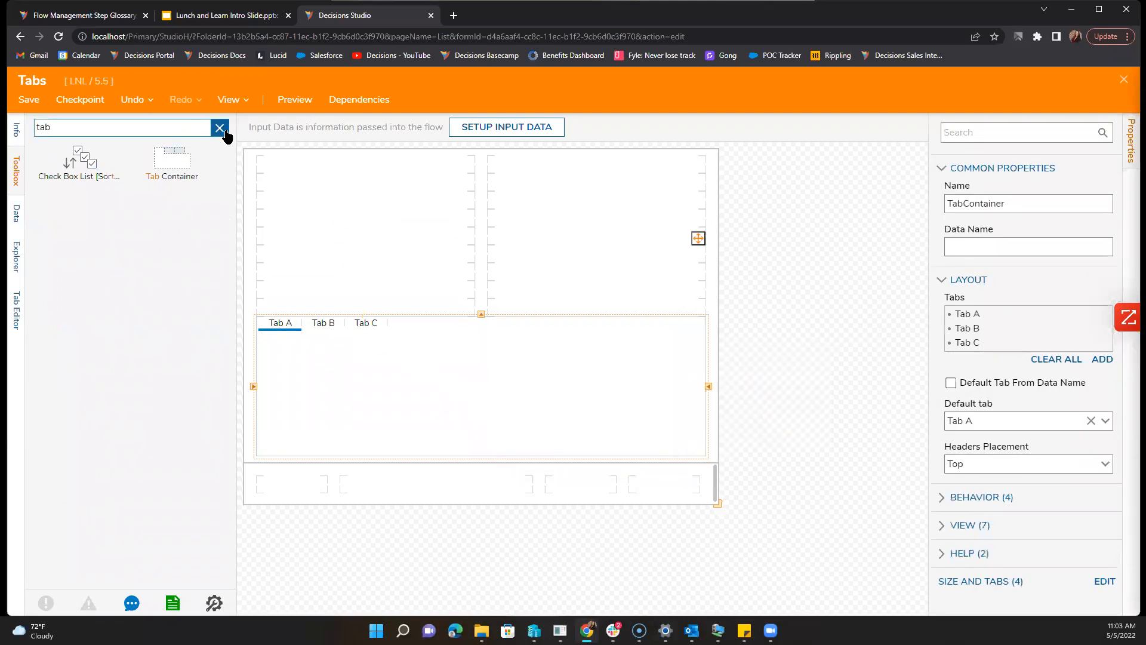
drag(234, 238, 663, 483)
click(320, 321)
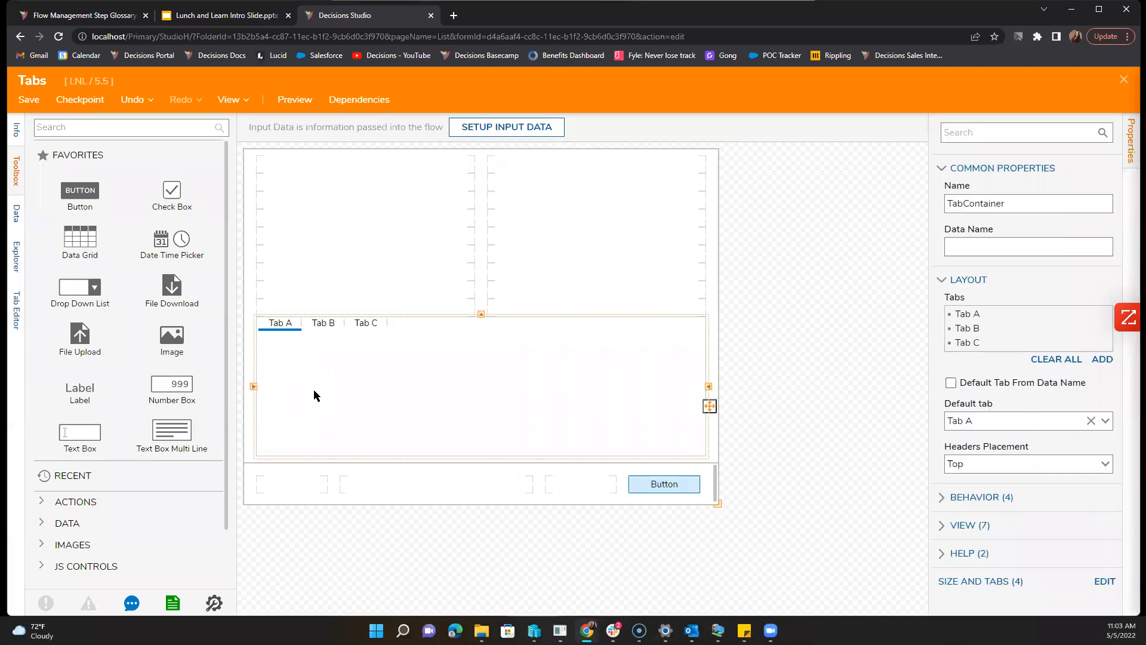
Step: Add a Data Grid inside Tab A
click(166, 124)
text(Grid)
drag(79, 160, 364, 406)
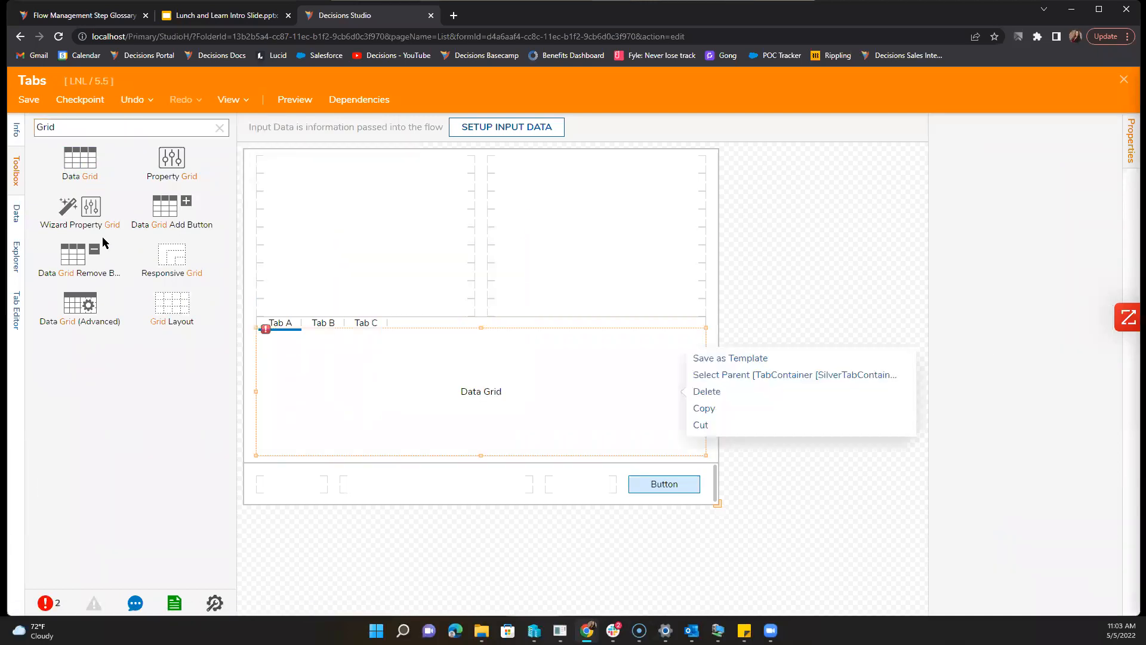
click(16, 129)
click(17, 161)
click(17, 161)
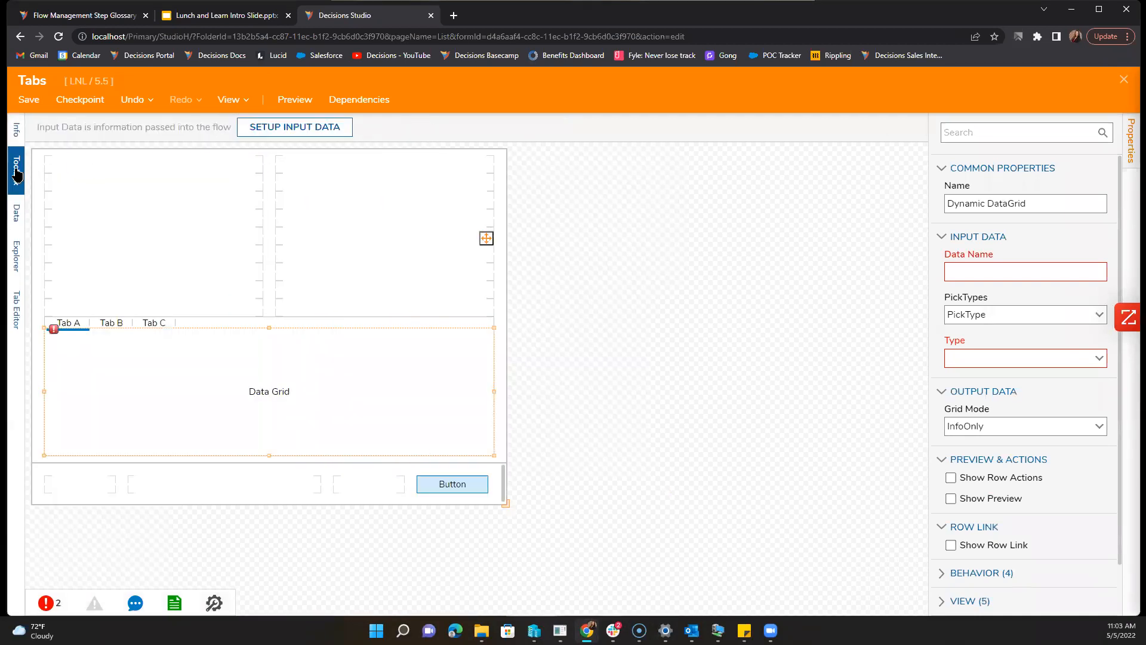
click(17, 170)
Step: Remove the stray label and the Data Grid from Tab A, leaving it empty
click(219, 127)
drag(79, 391, 335, 374)
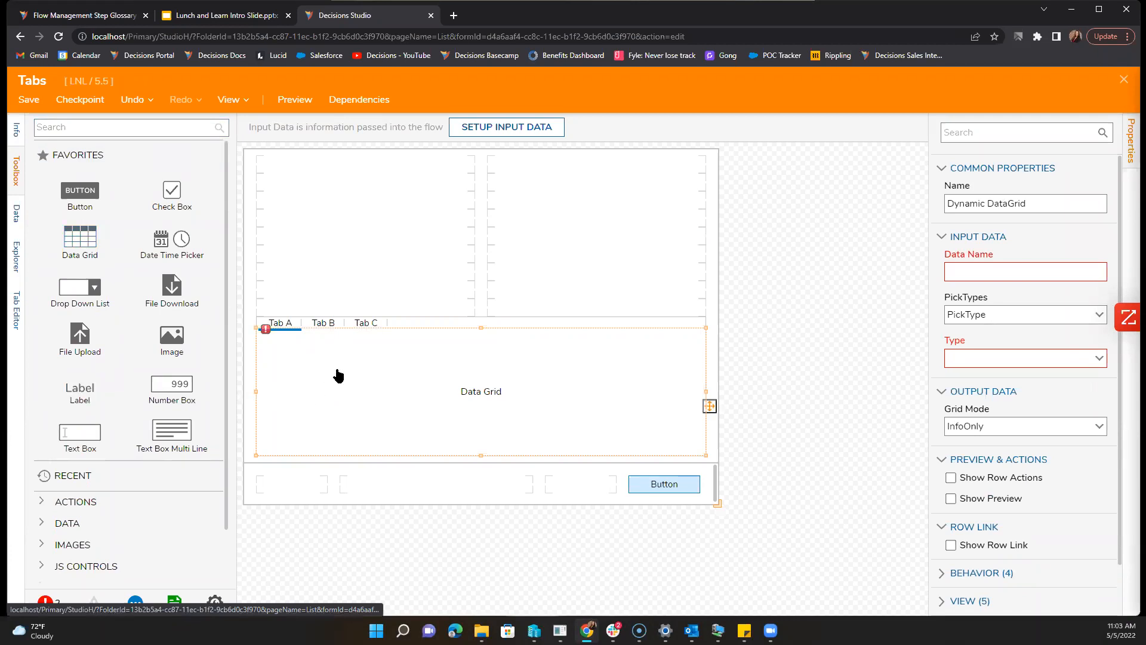
key(Delete)
click(320, 386)
key(Delete)
click(191, 123)
text(Grid layout)
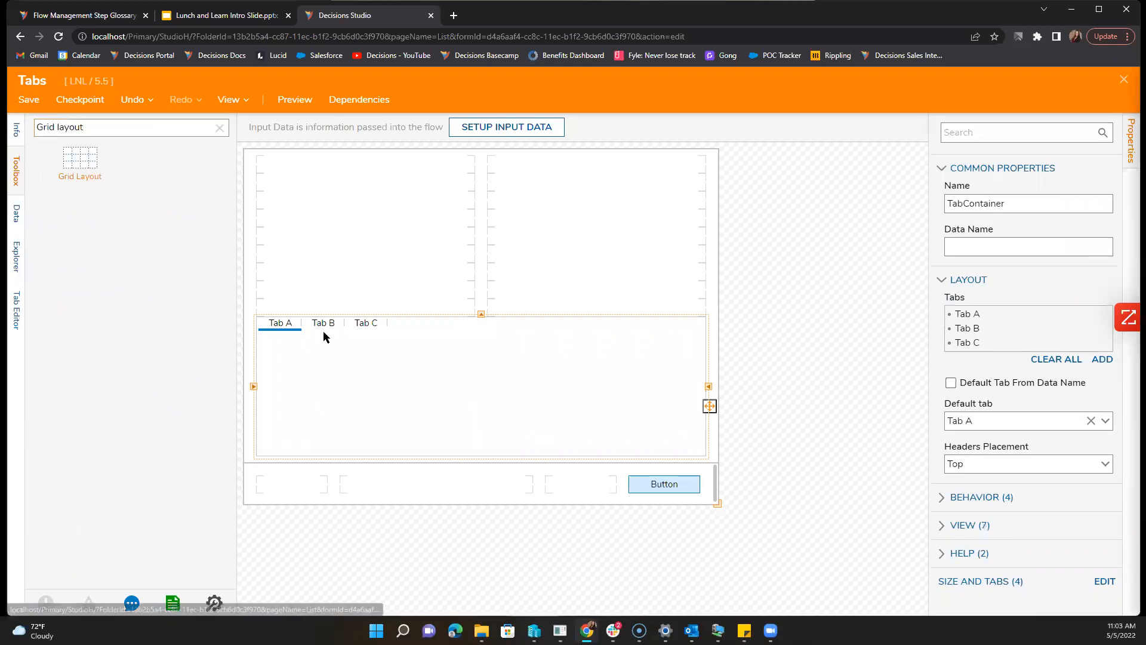
Step: Put a Grid Layout in Tab A with a label reading 'Text' in its left cell
drag(80, 159, 418, 399)
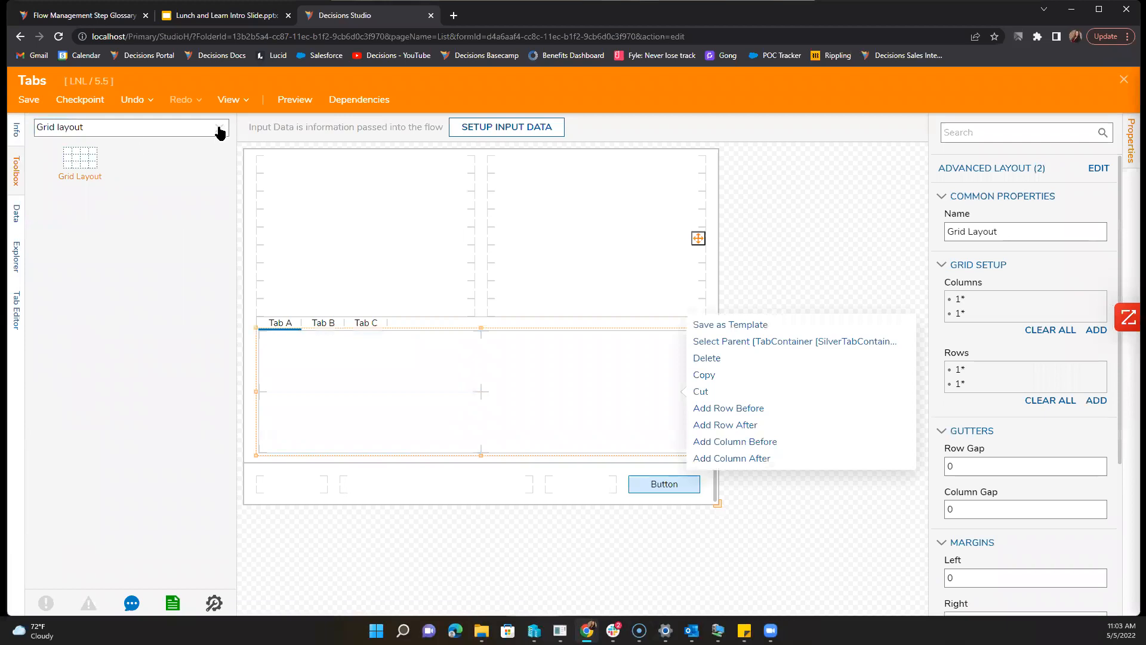
click(219, 128)
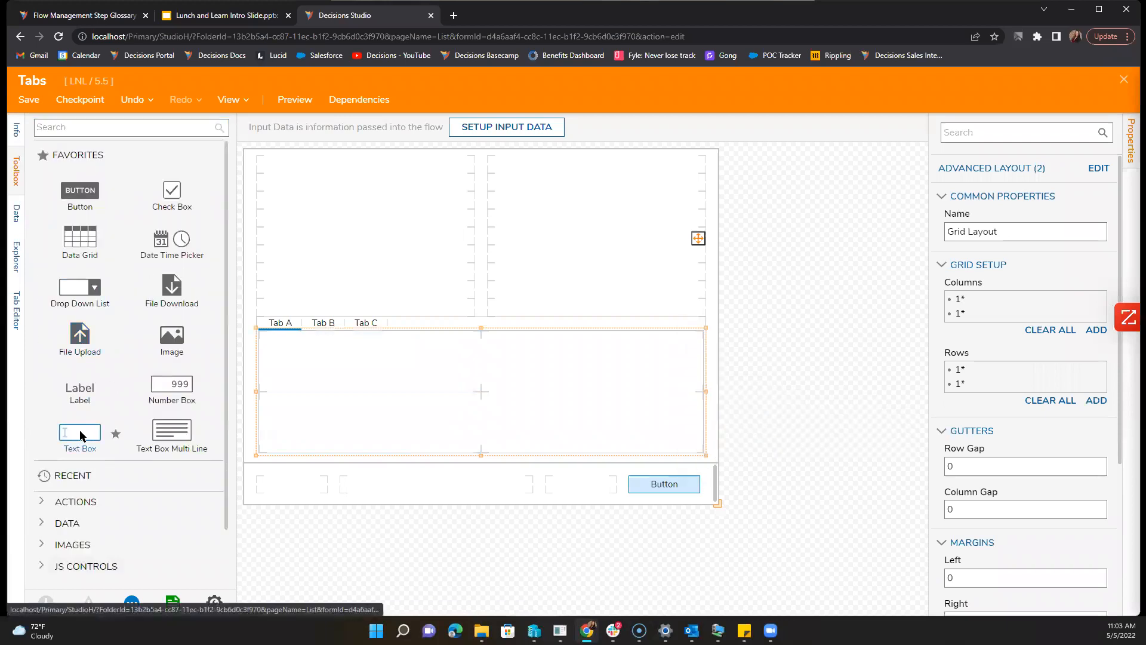
drag(80, 399, 468, 373)
text(Text)
key(Return)
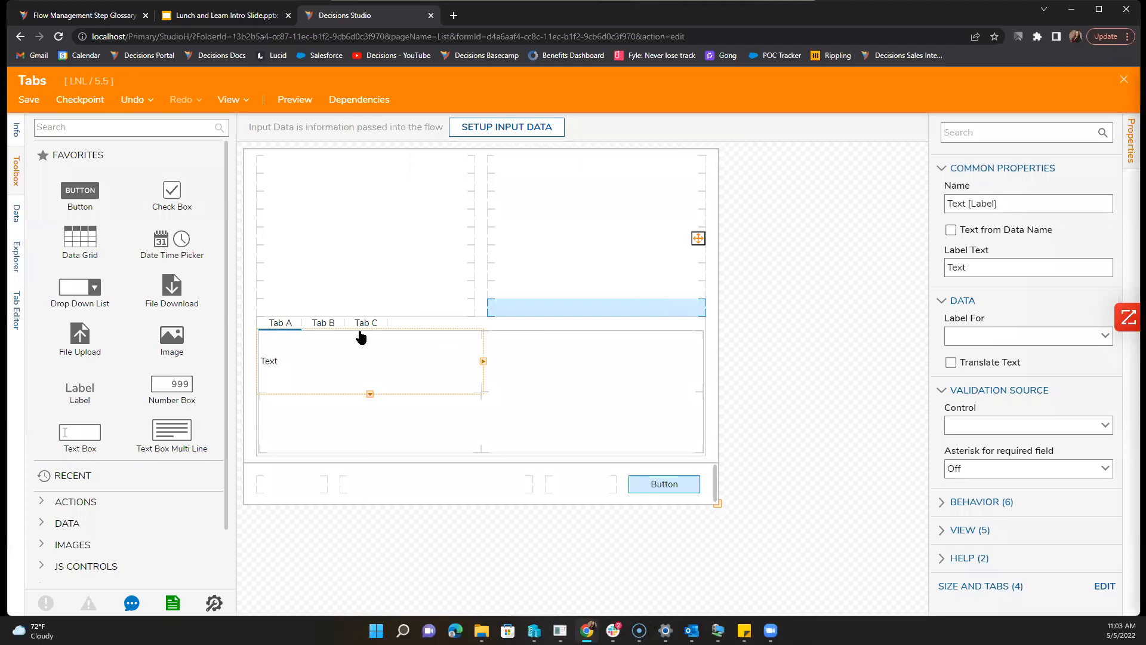
Step: Give Tab B a Grid Layout with a 'Text' label in its left cell, then save the form
click(331, 326)
click(105, 126)
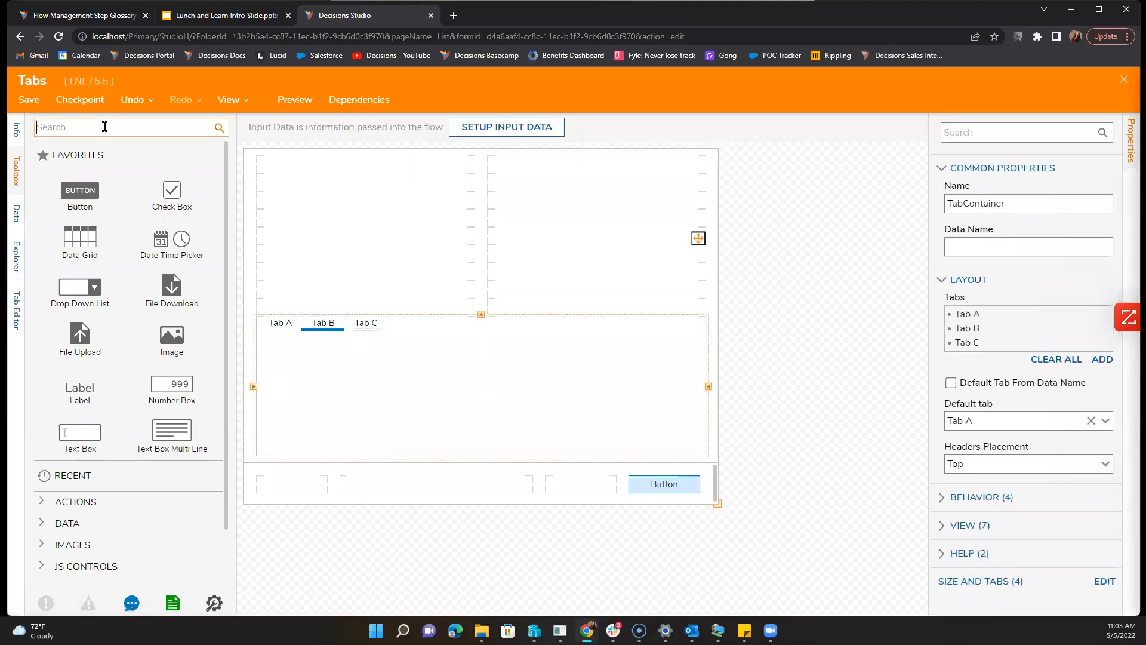
text(grid)
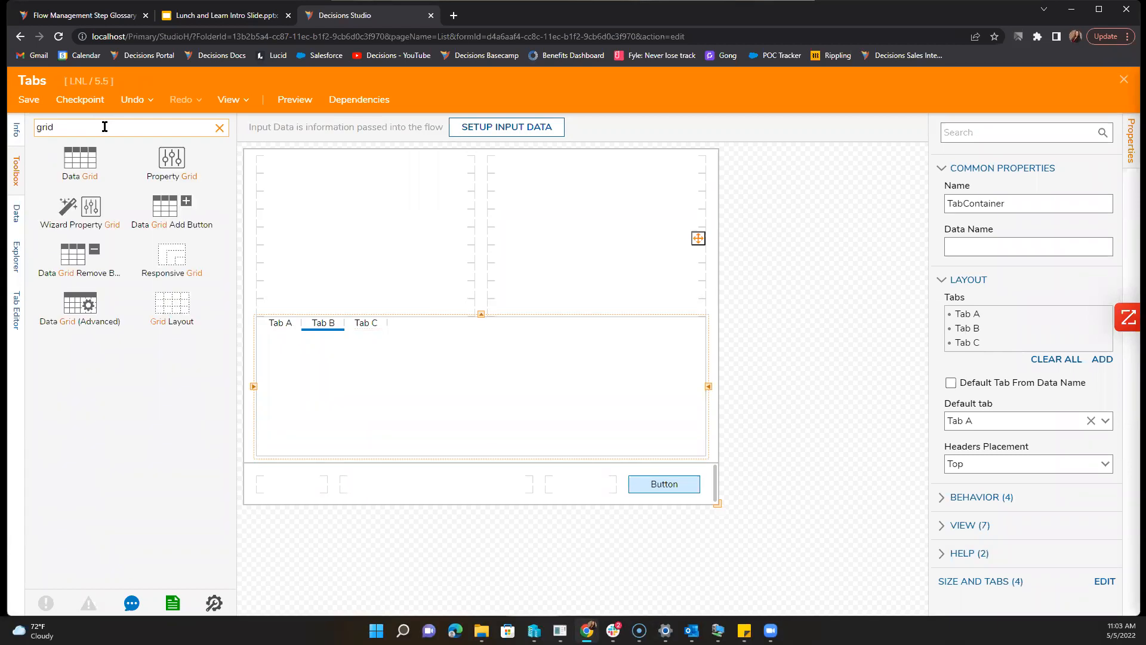
drag(176, 309, 388, 394)
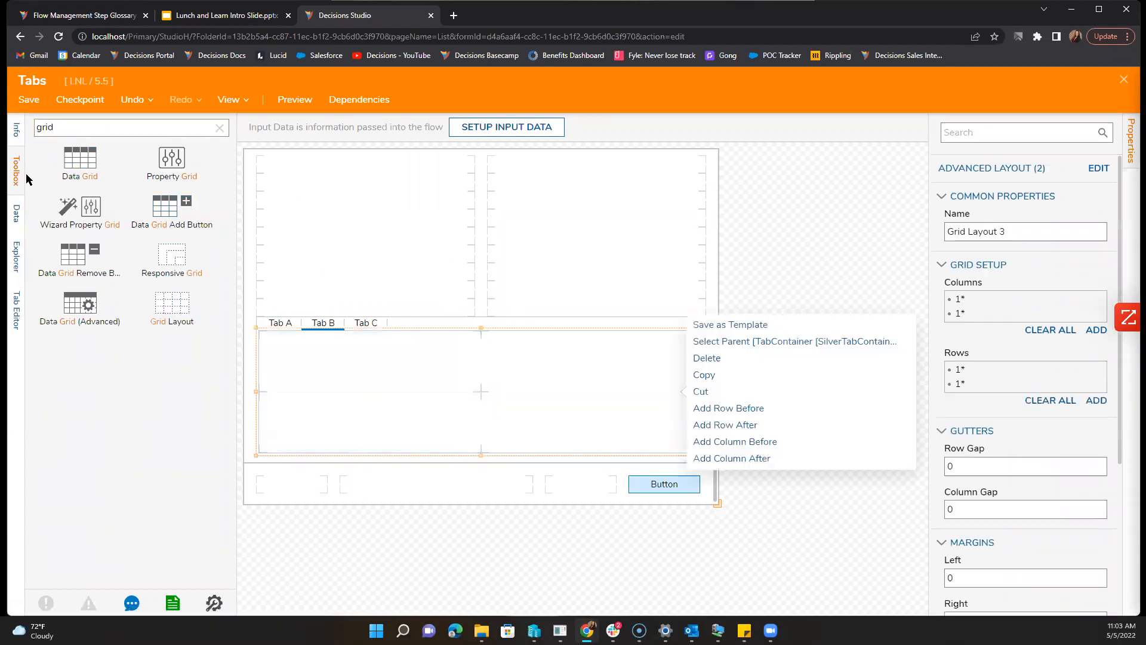
click(210, 125)
key(BackSpace)
key(BackSpace)
key(BackSpace)
key(BackSpace)
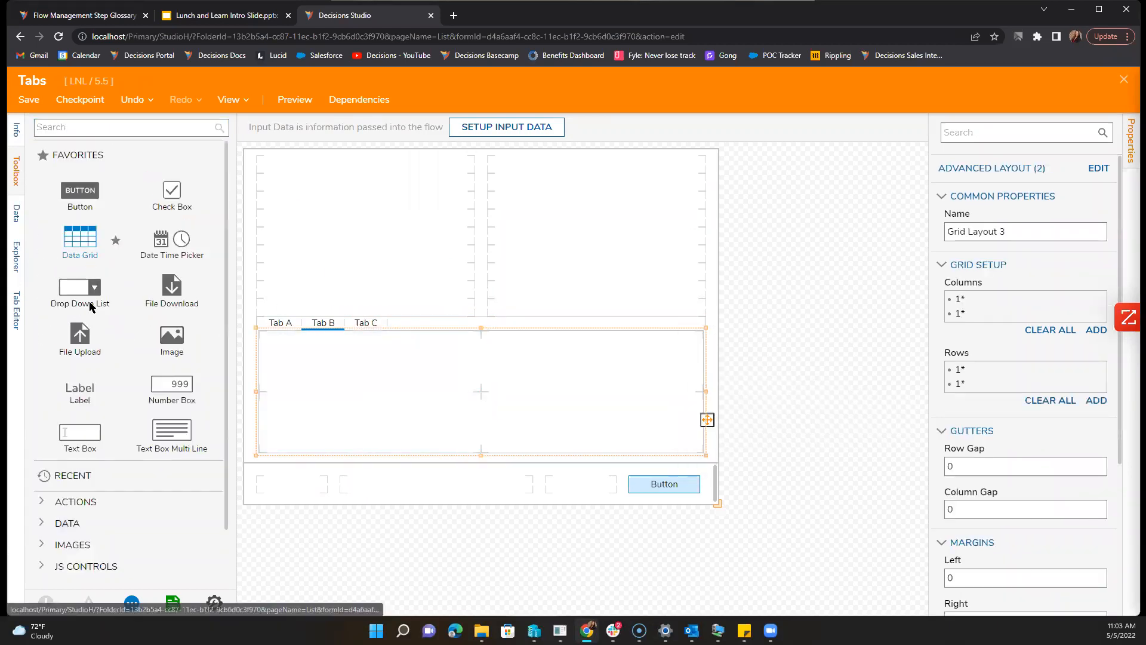
drag(84, 391, 326, 382)
text(Text)
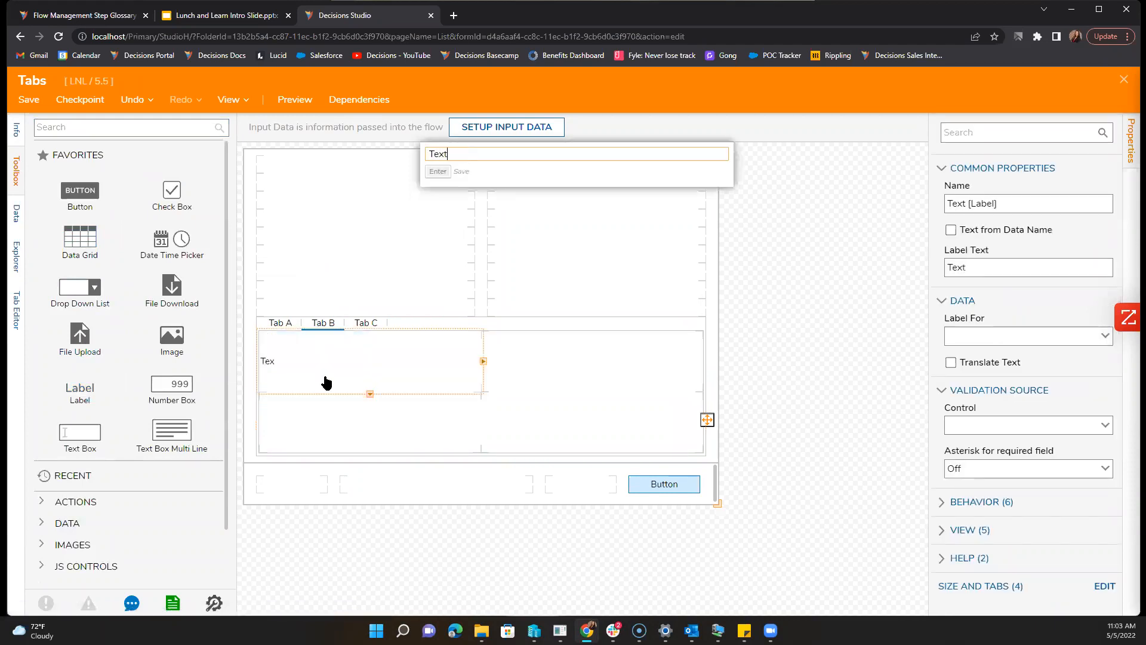
key(Return)
click(435, 557)
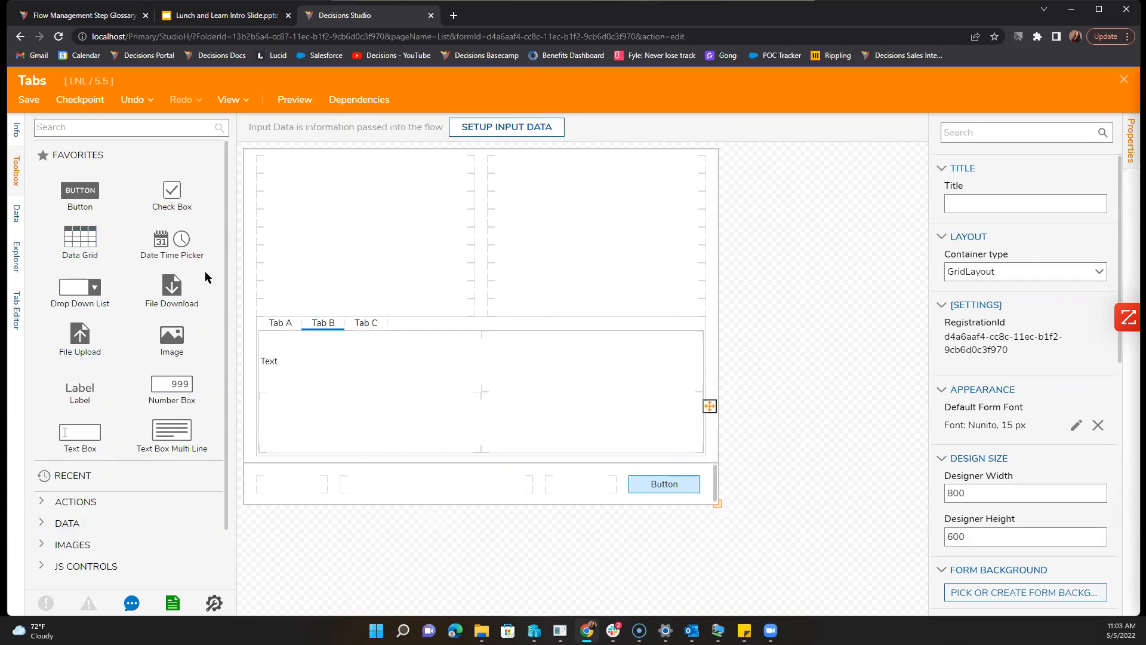
click(28, 99)
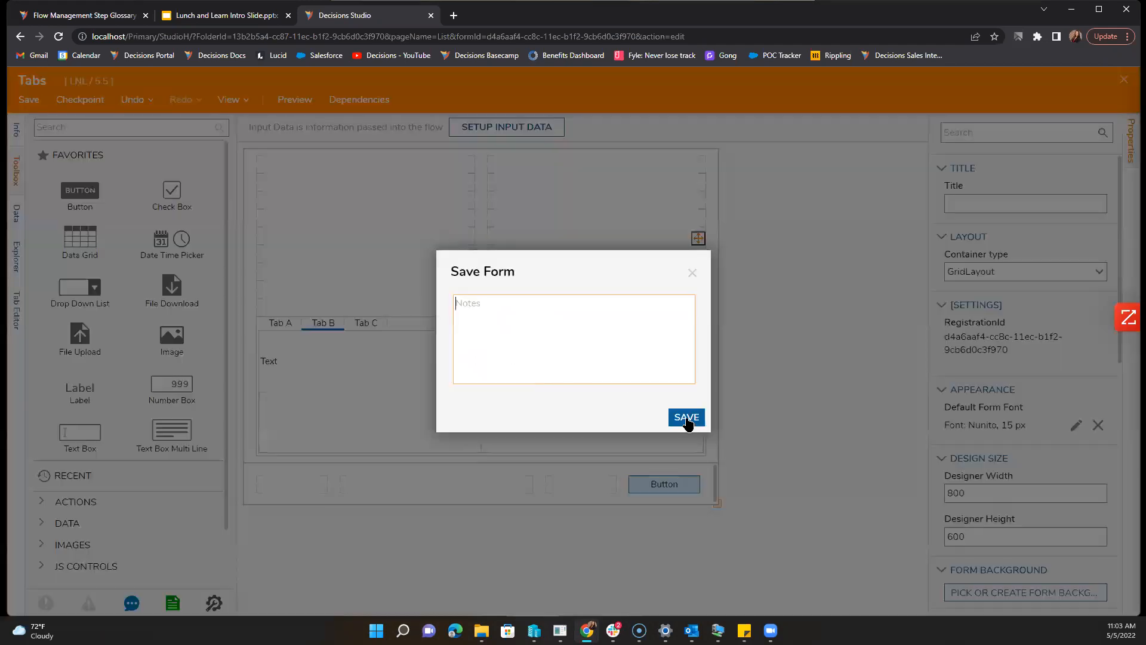
Step: Confirm the save and add a checkbox with data name Yes to Tab B's right cell
click(687, 416)
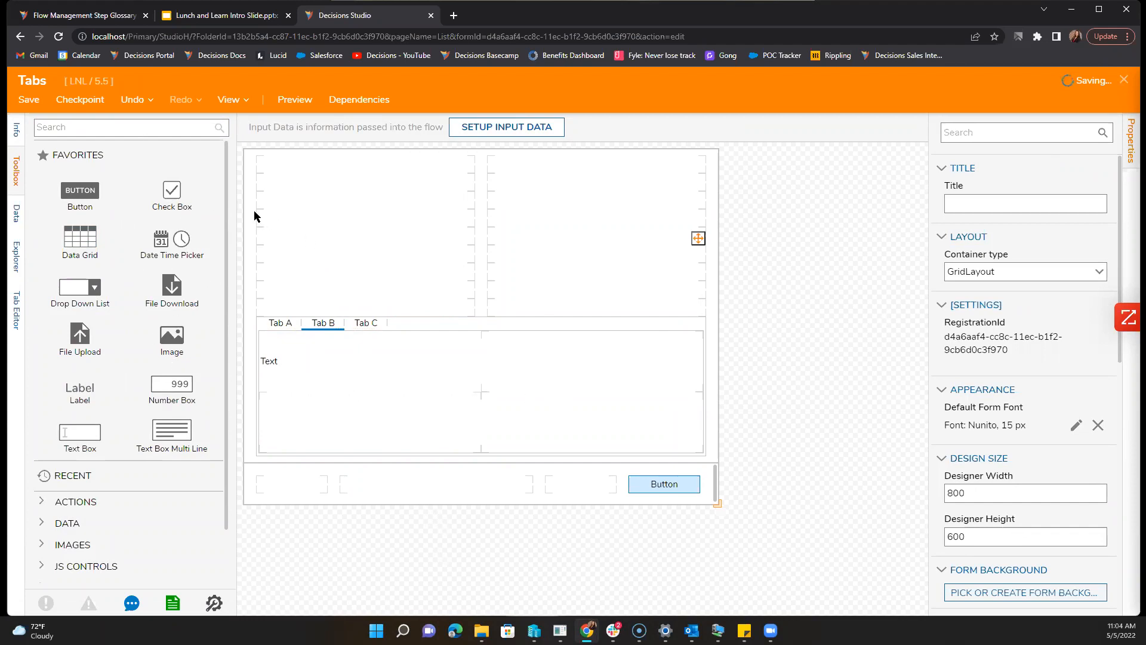
drag(175, 195, 556, 366)
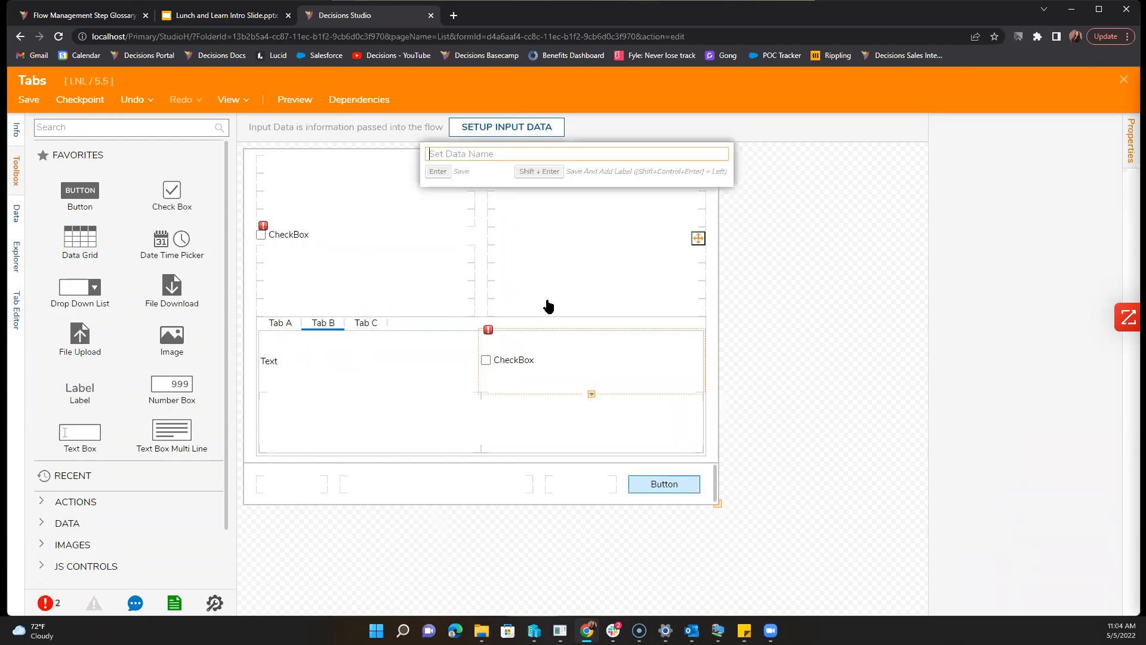
text(Yes)
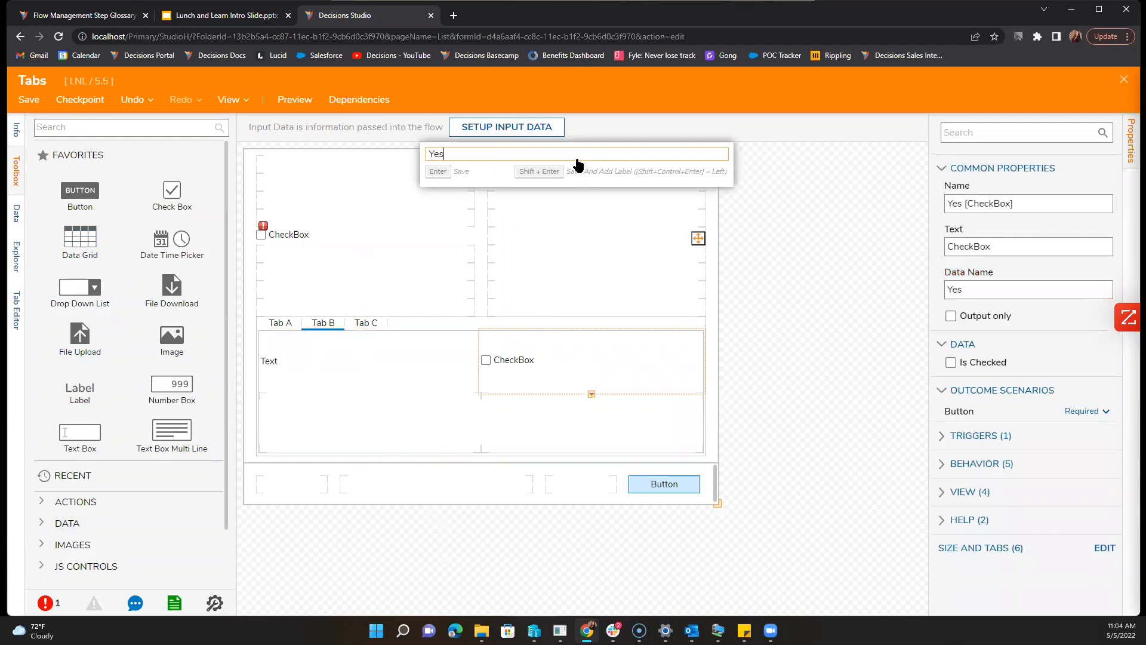
key(Return)
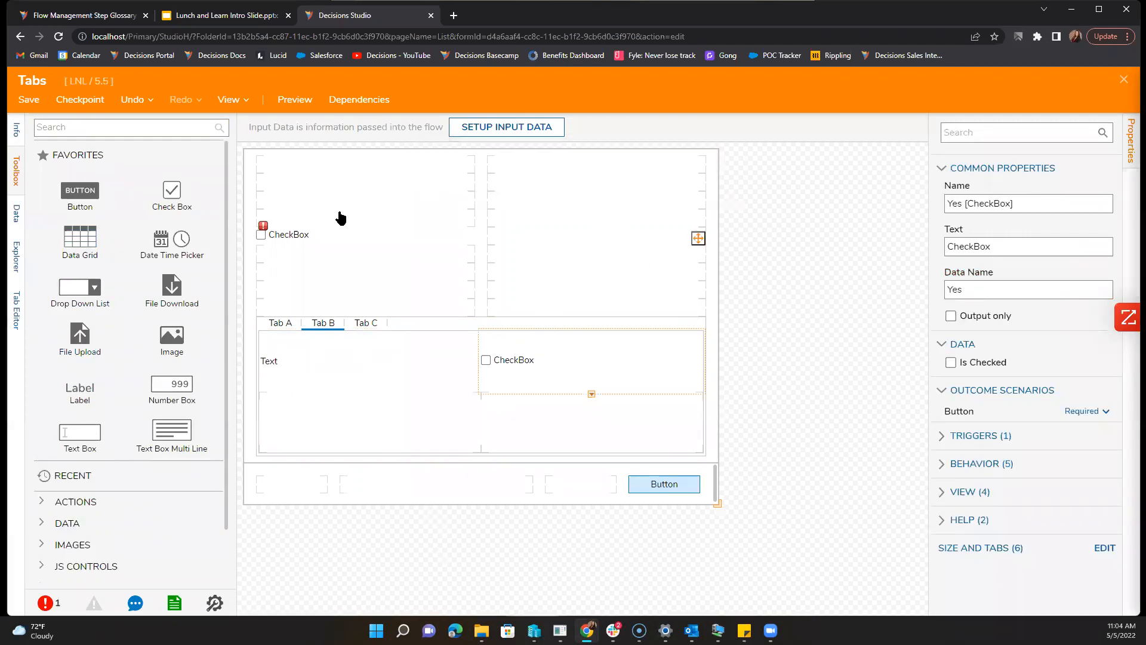
Step: Set the upper checkbox's data name to NO and save the form again
click(283, 236)
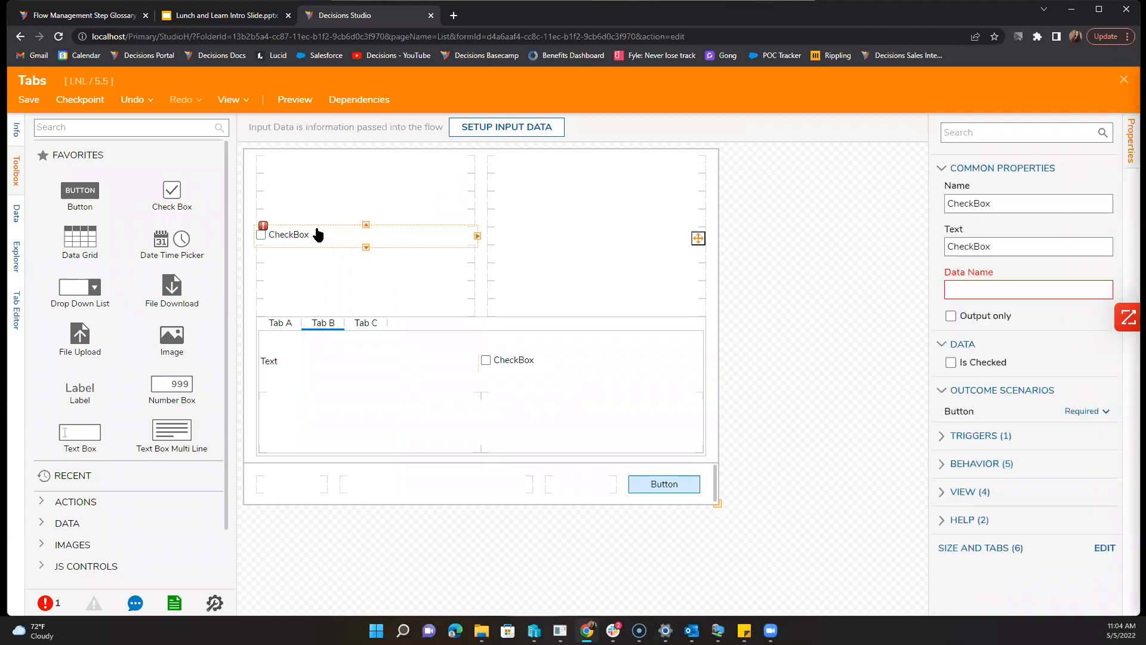
click(1025, 293)
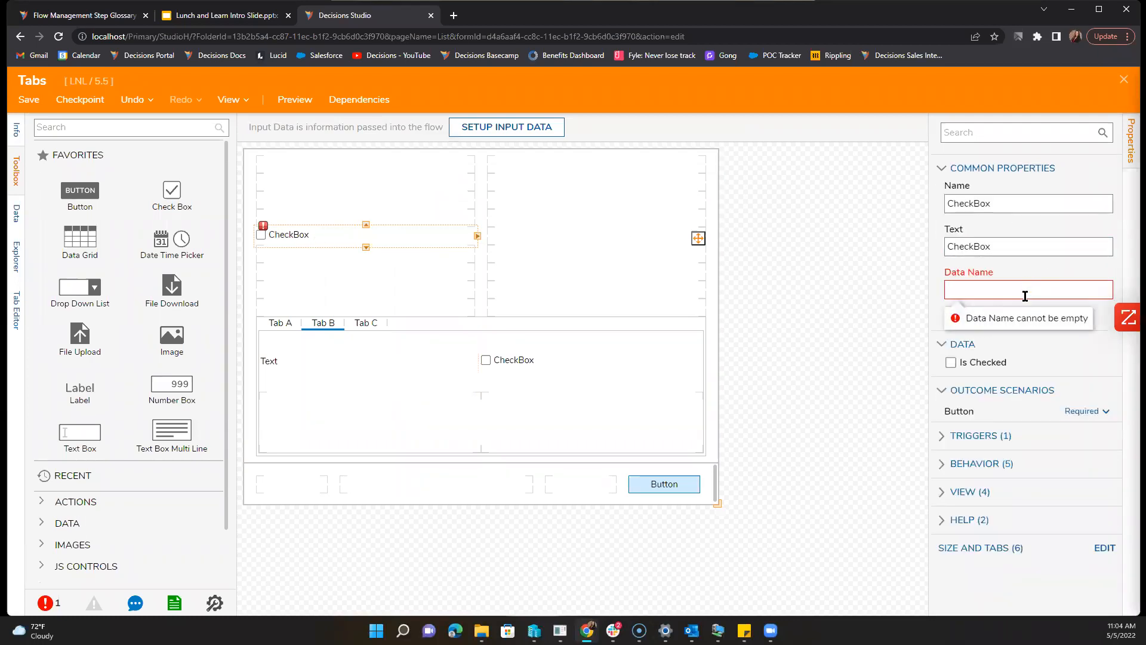
text(NO)
click(829, 353)
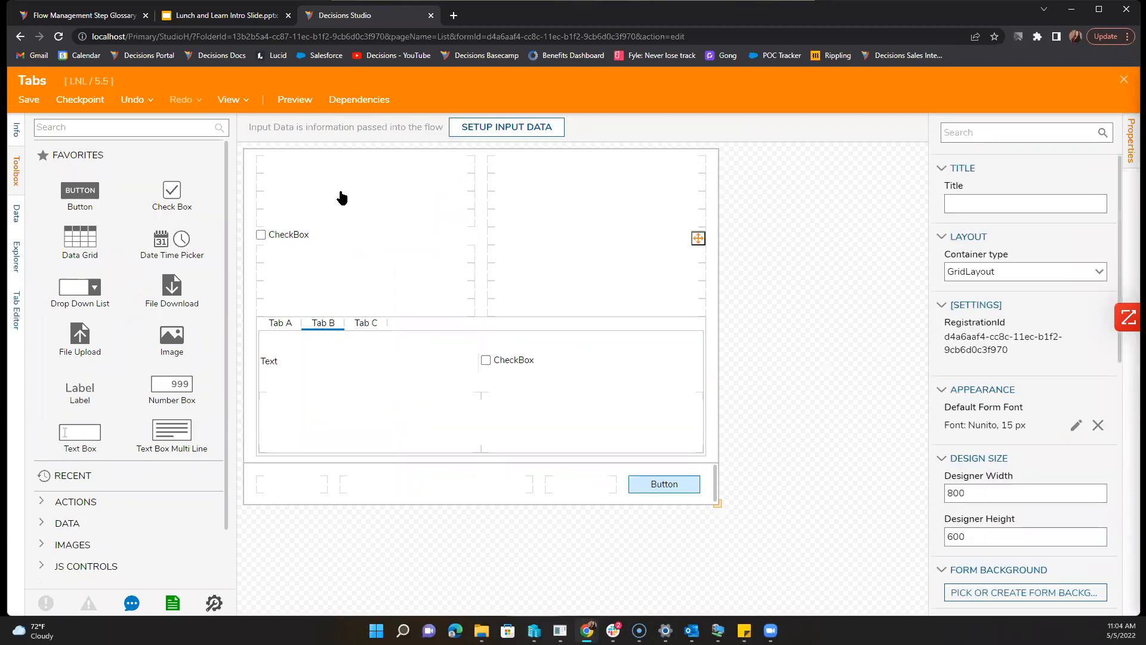
click(28, 99)
Step: Back in the flow, add an ExportForm step and open its Exports form in the designer
click(1124, 80)
click(148, 129)
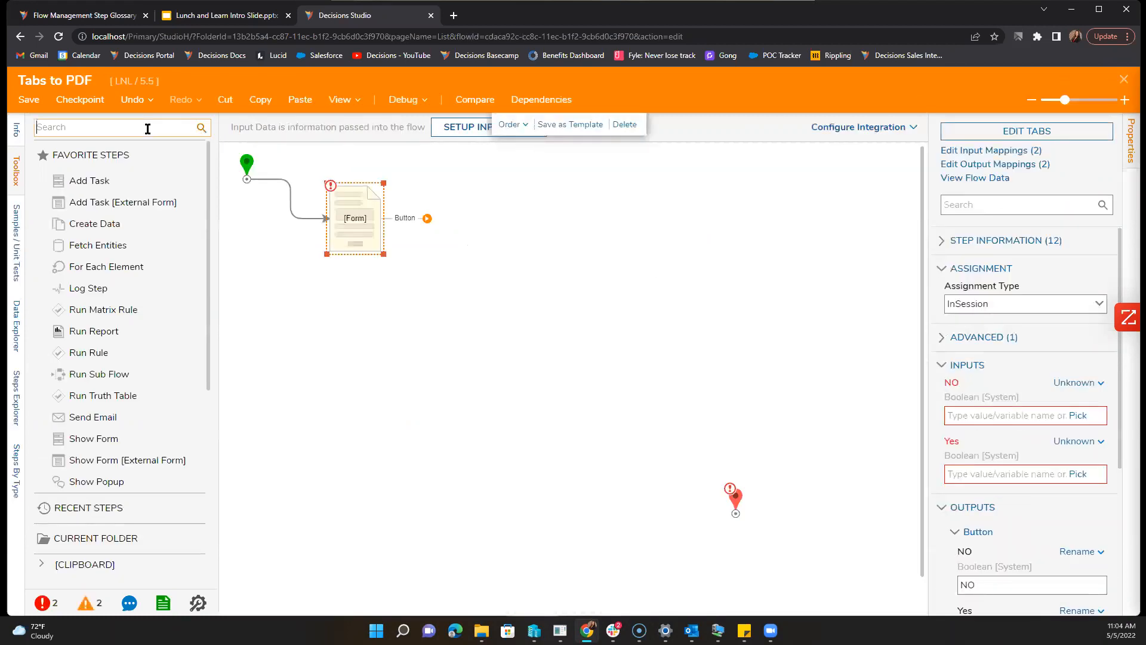
text(pdf)
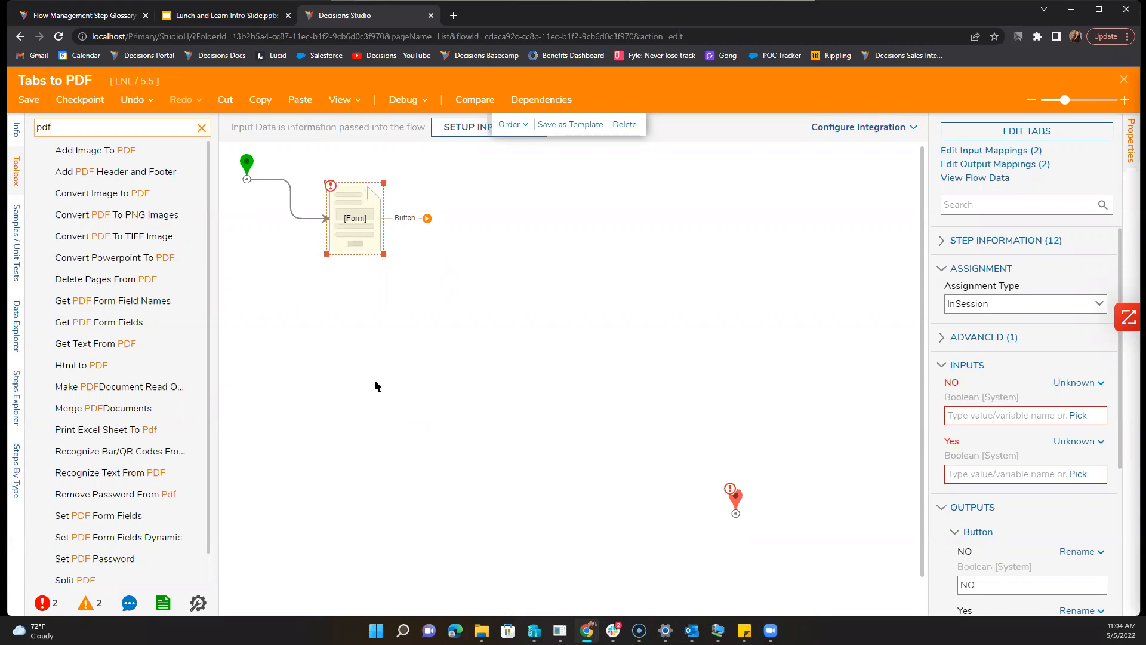
double_click(92, 127)
text(export)
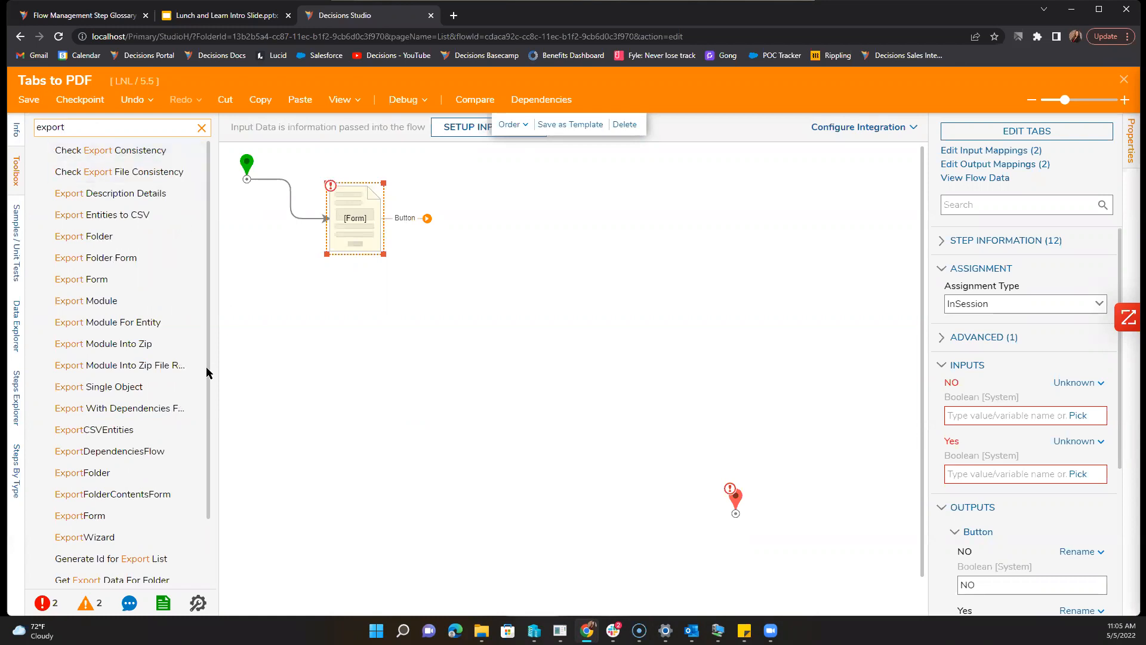
scroll(180, 474, down, 1)
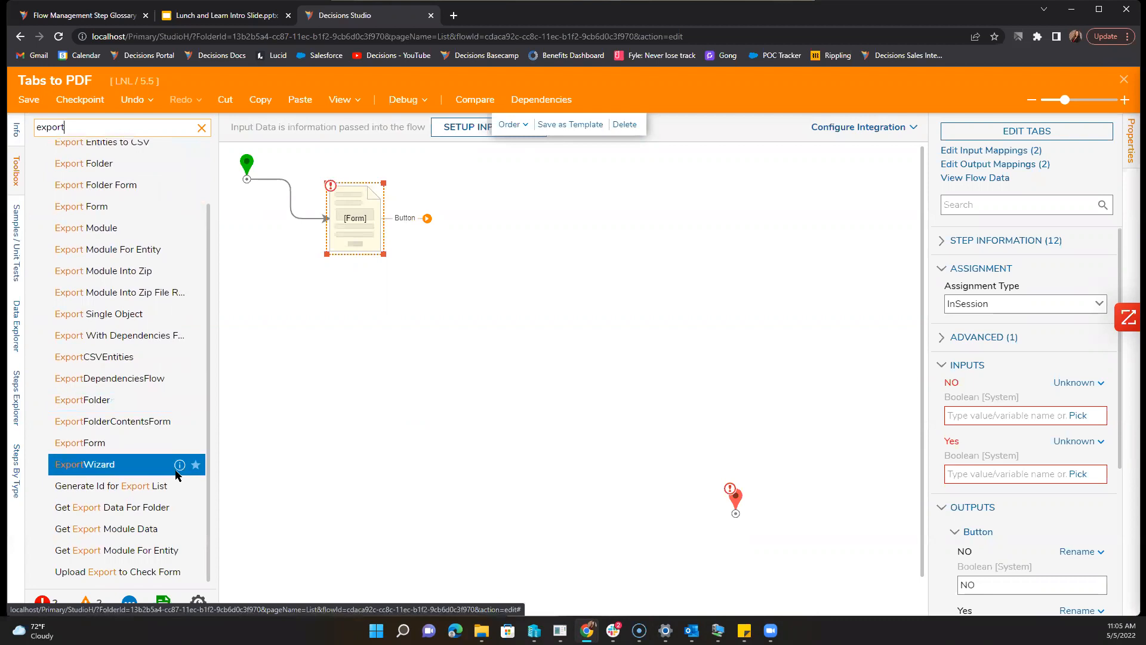
drag(173, 442, 421, 373)
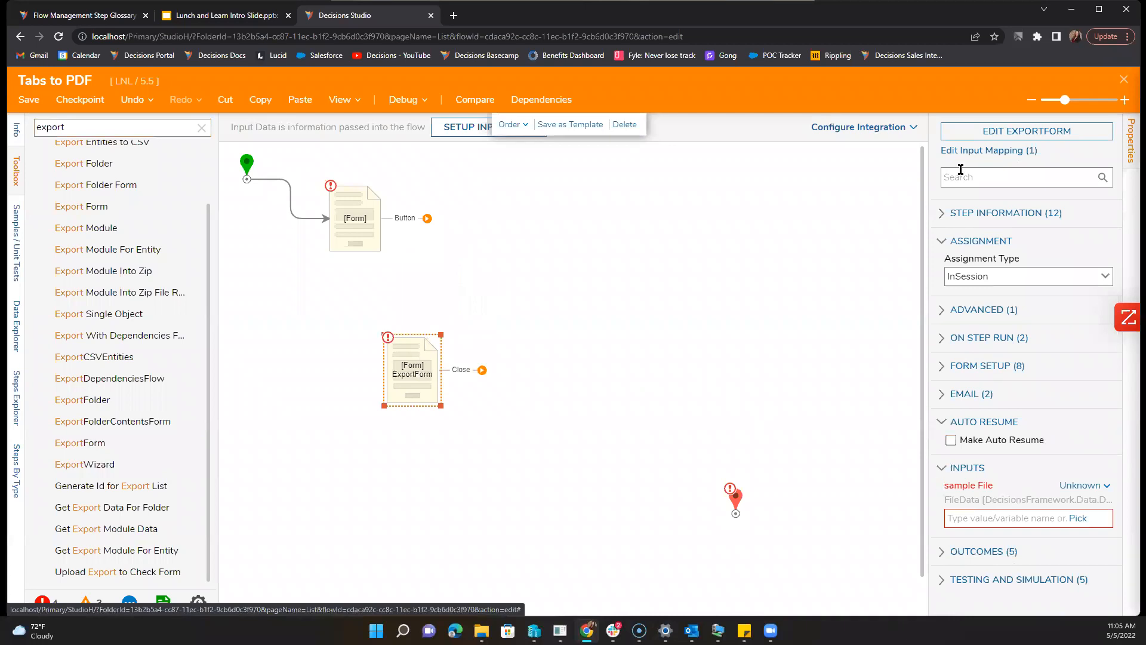
click(974, 136)
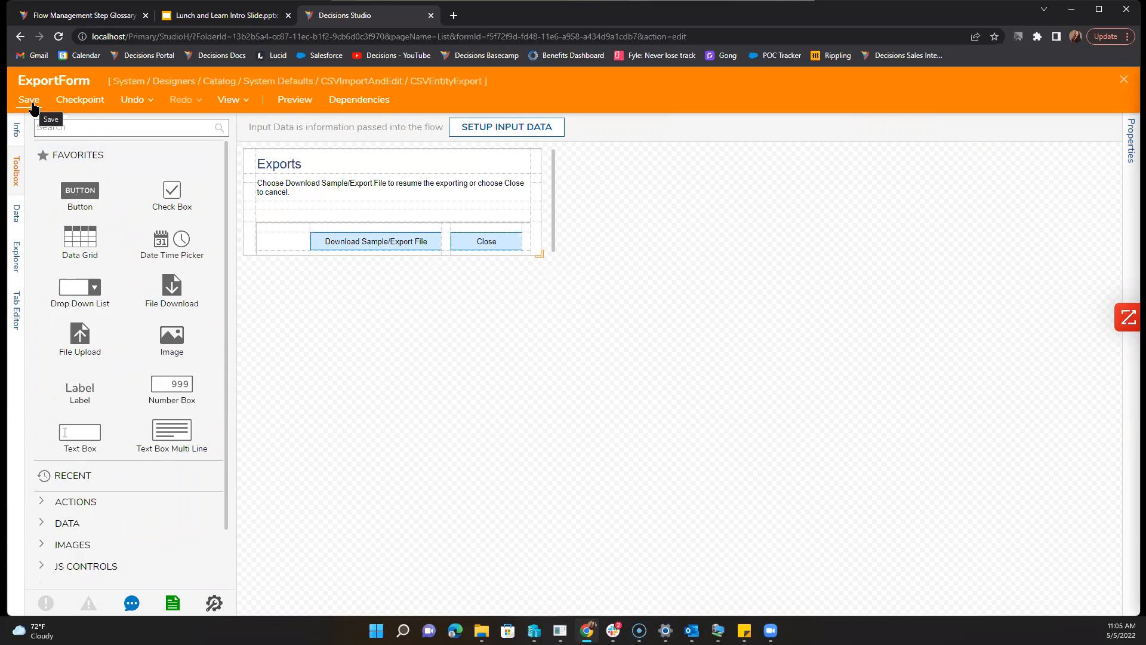
Step: Close the form designer and delete the ExportForm step from the flow
click(1124, 79)
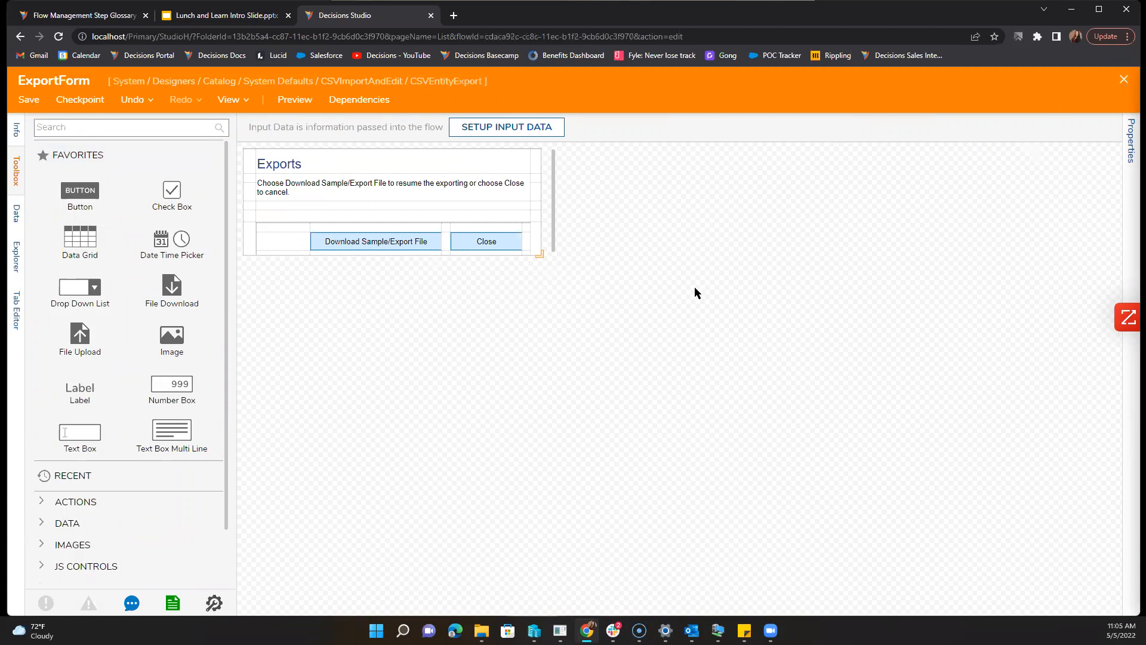
click(425, 372)
click(413, 363)
key(Delete)
click(421, 380)
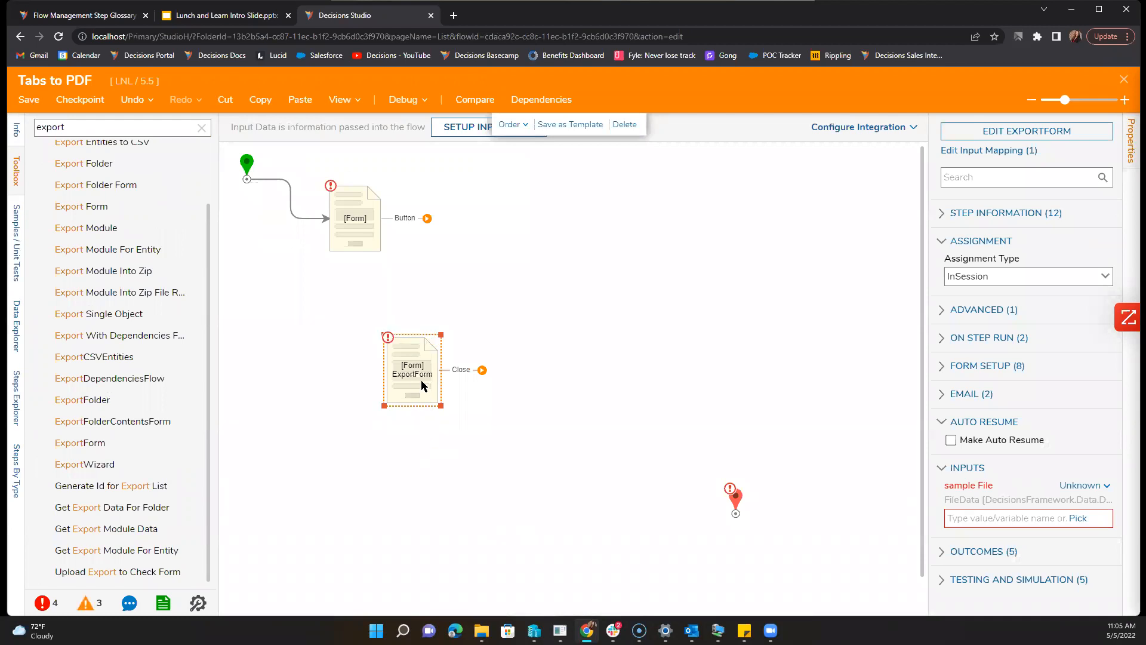
key(Delete)
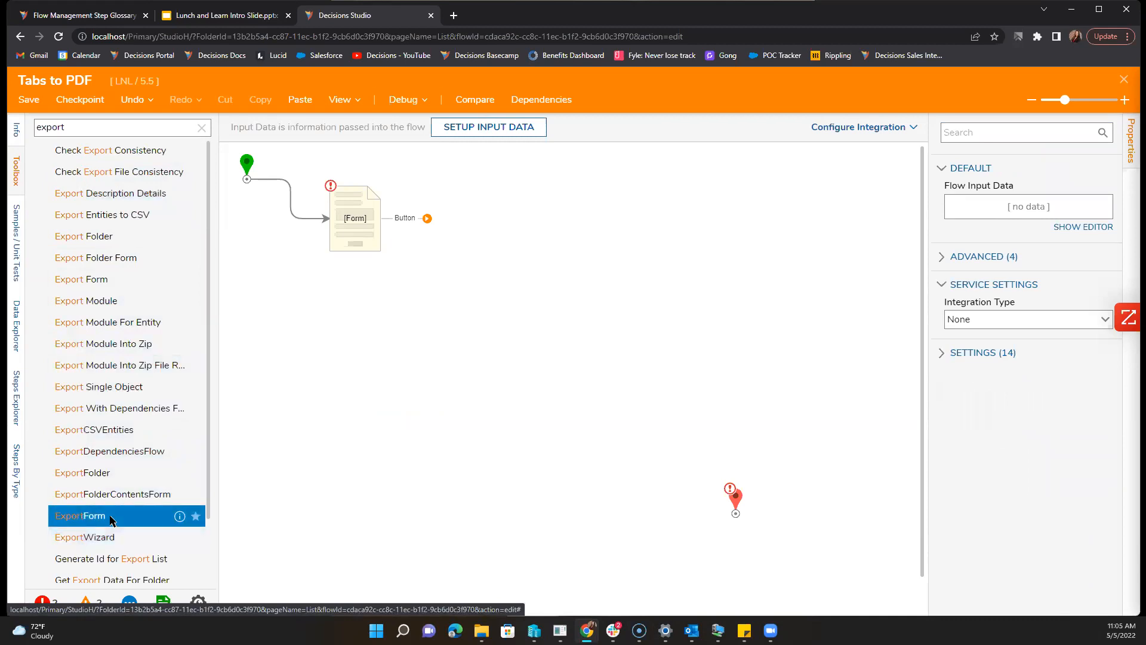
Step: Re-add an ExportForm step below the Form step, then delete it again
drag(112, 514, 436, 385)
key(BackSpace)
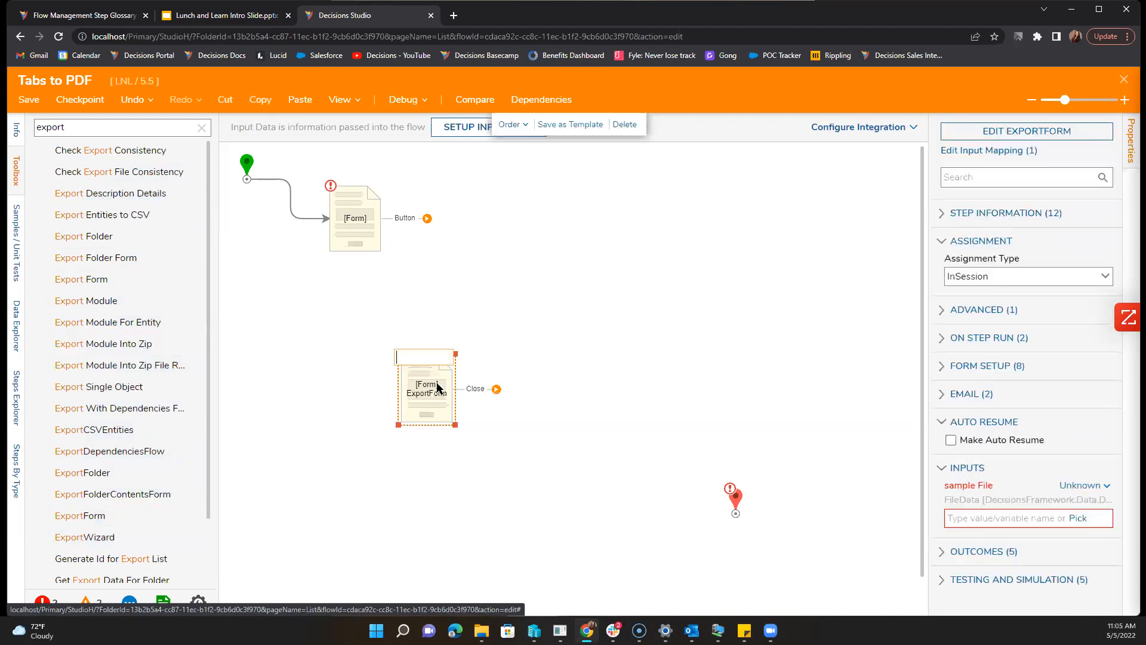
click(453, 475)
key(Delete)
scroll(144, 471, down, 1)
scroll(143, 472, down, 1)
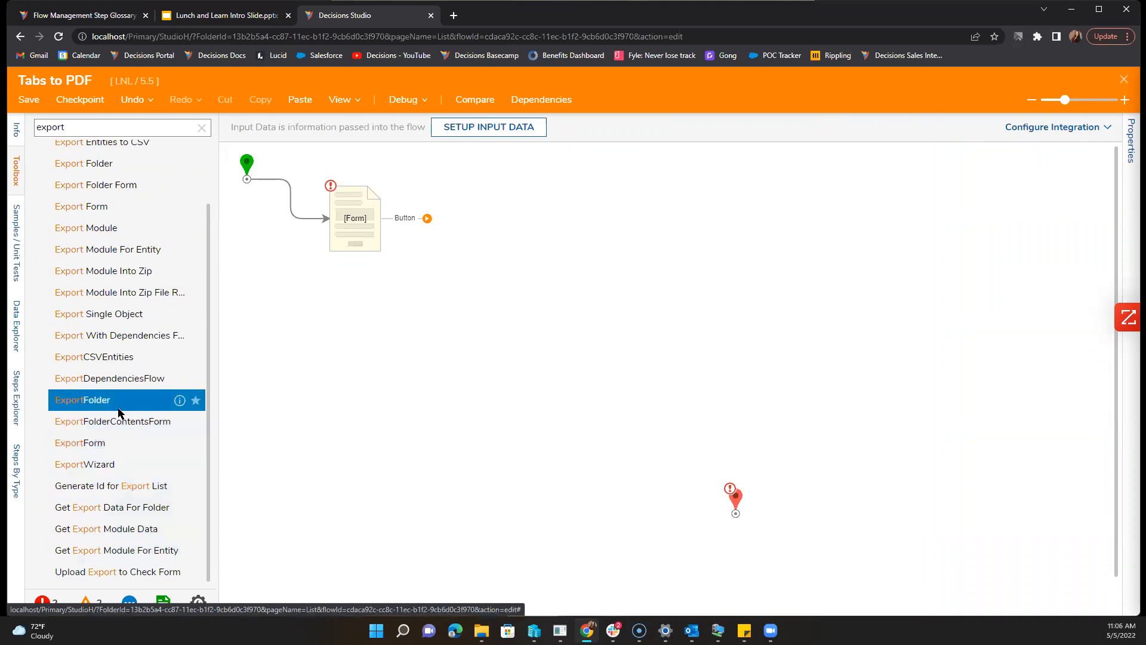
scroll(118, 412, up, 2)
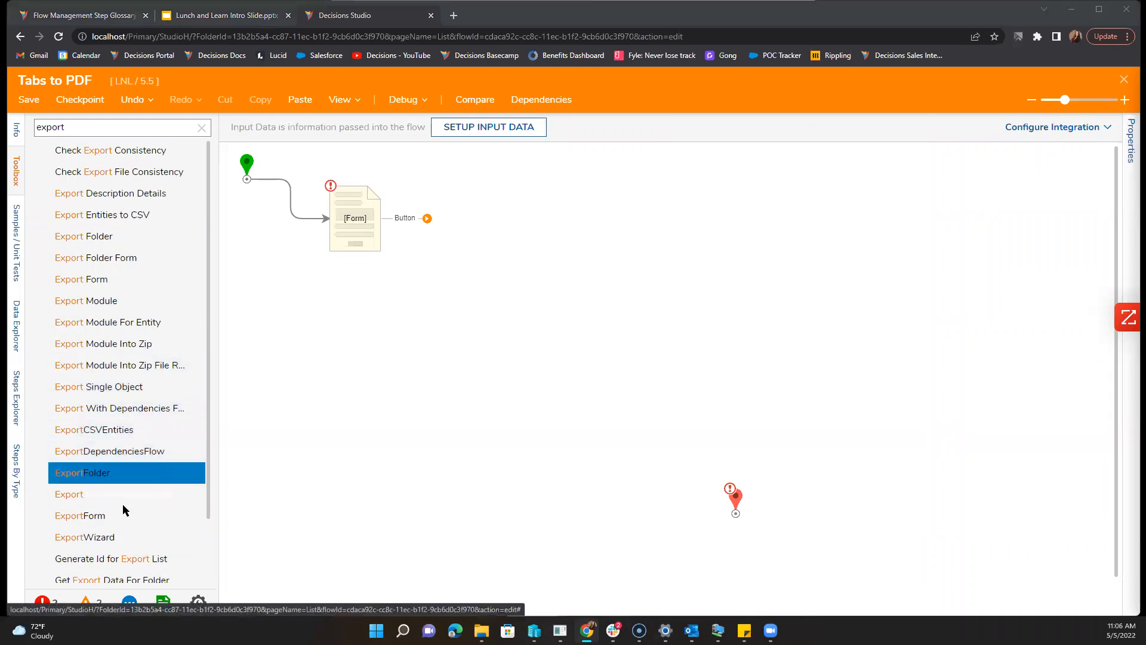
scroll(124, 514, down, 1)
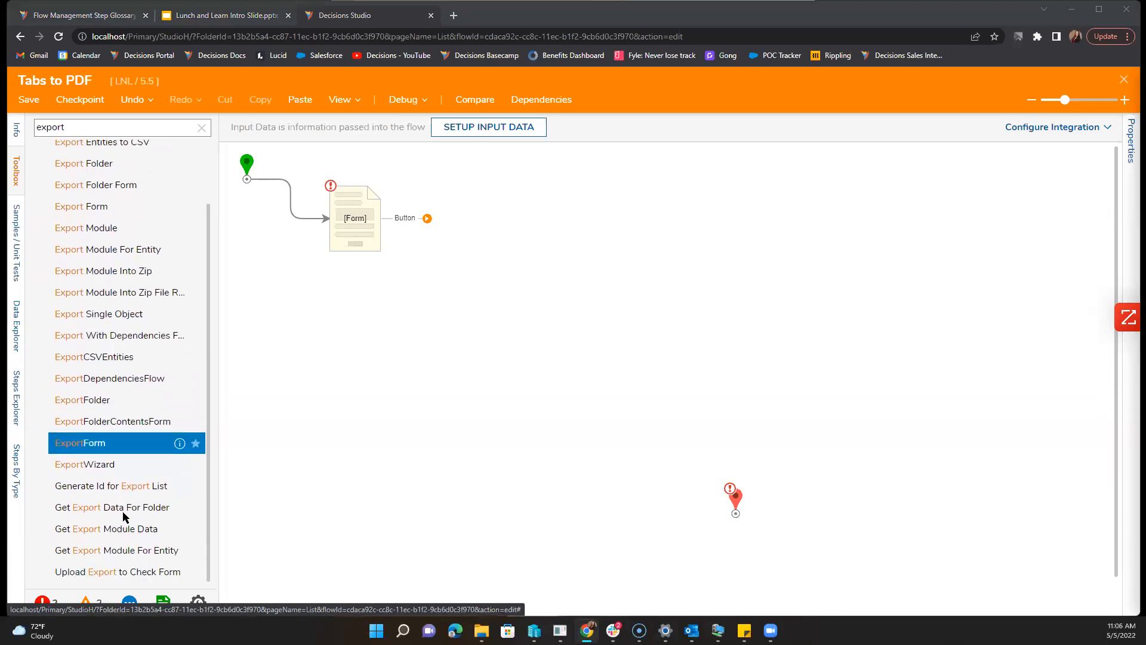
click(283, 509)
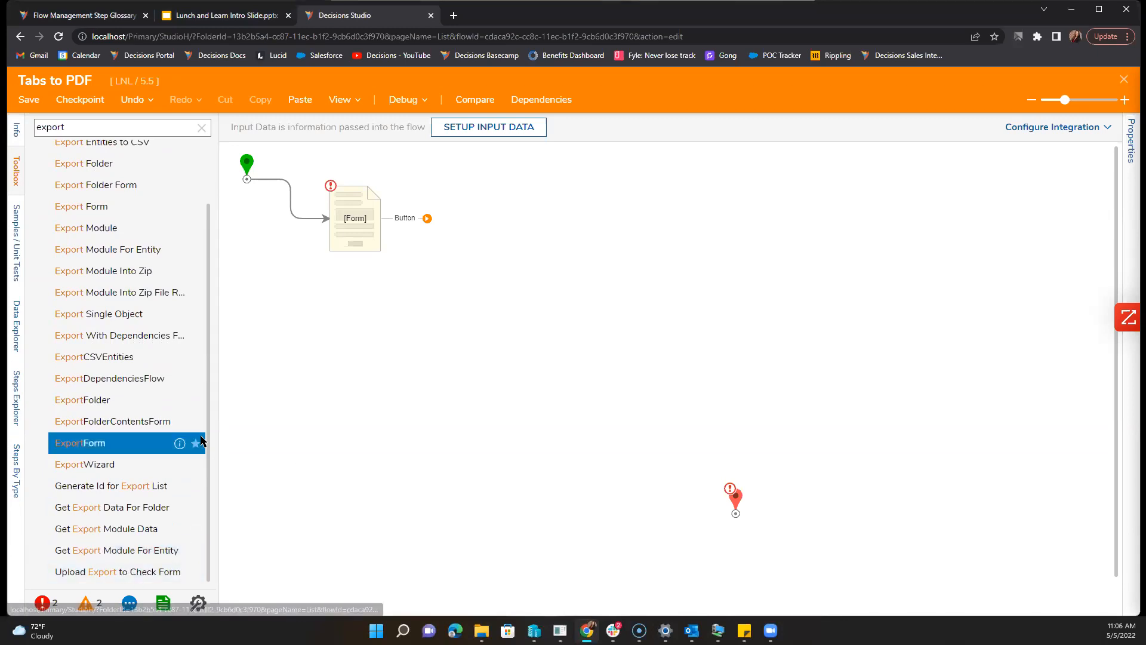
scroll(134, 385, up, 2)
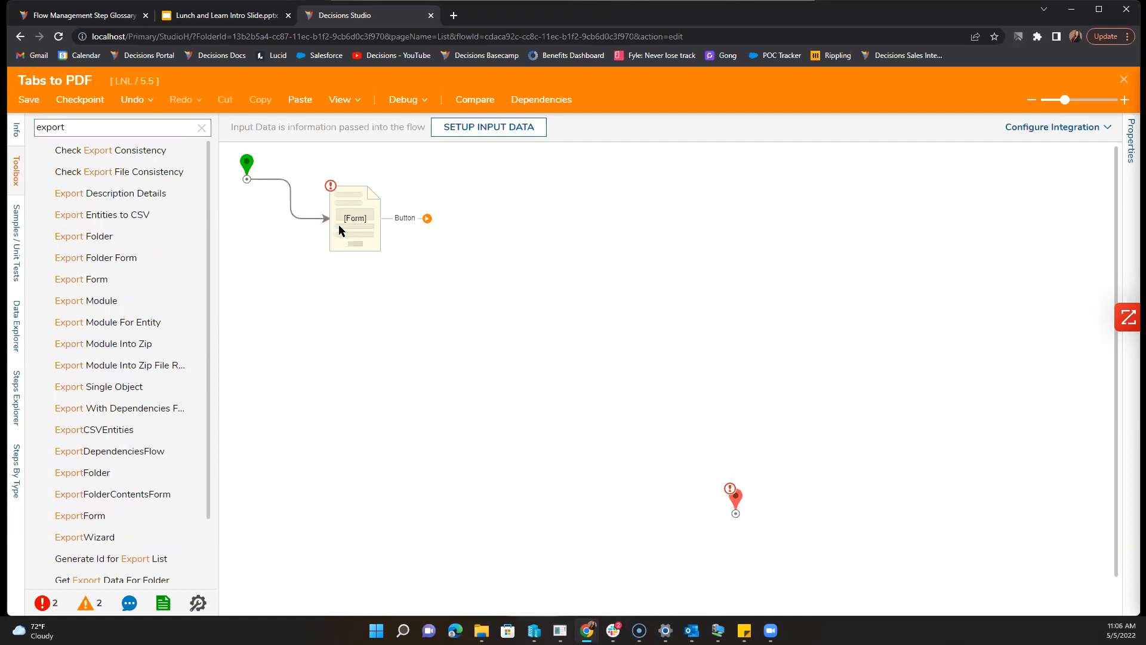
Step: Search the toolbox for pdf and drop Set PDF Form Fields beside the Form step
click(202, 127)
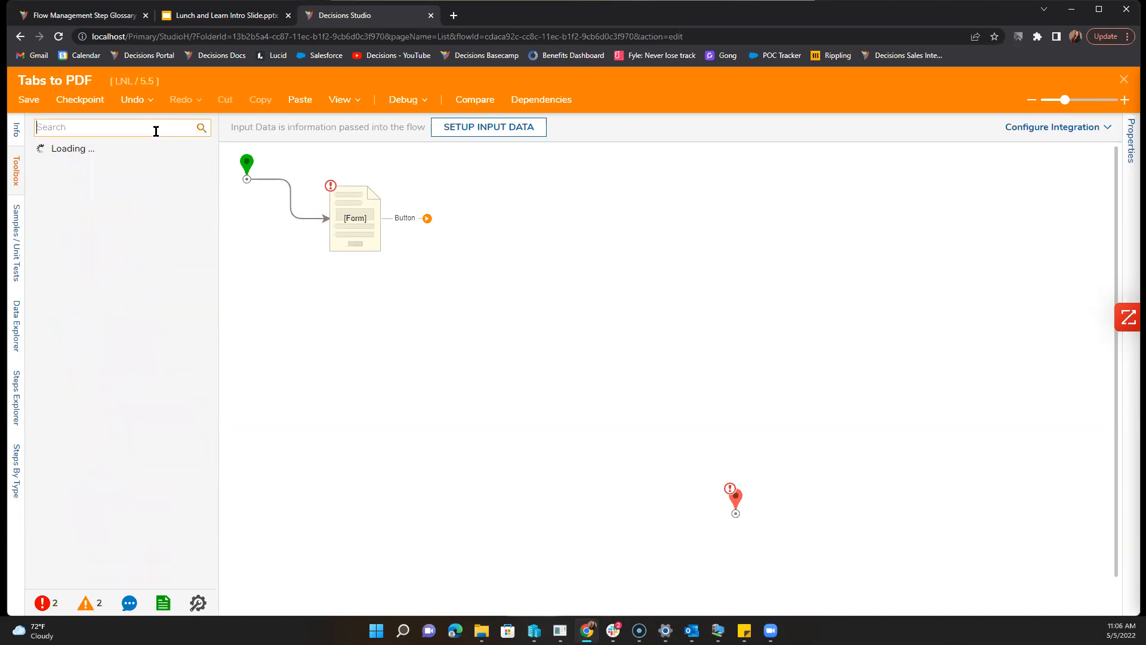
text(pdf)
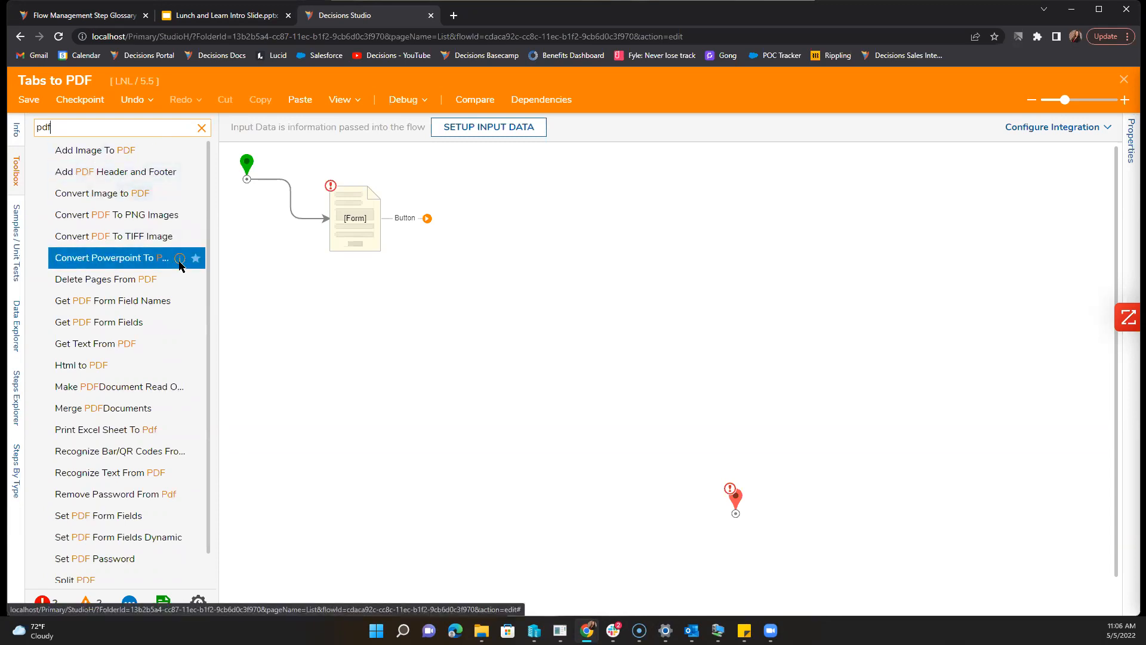
drag(96, 515, 490, 234)
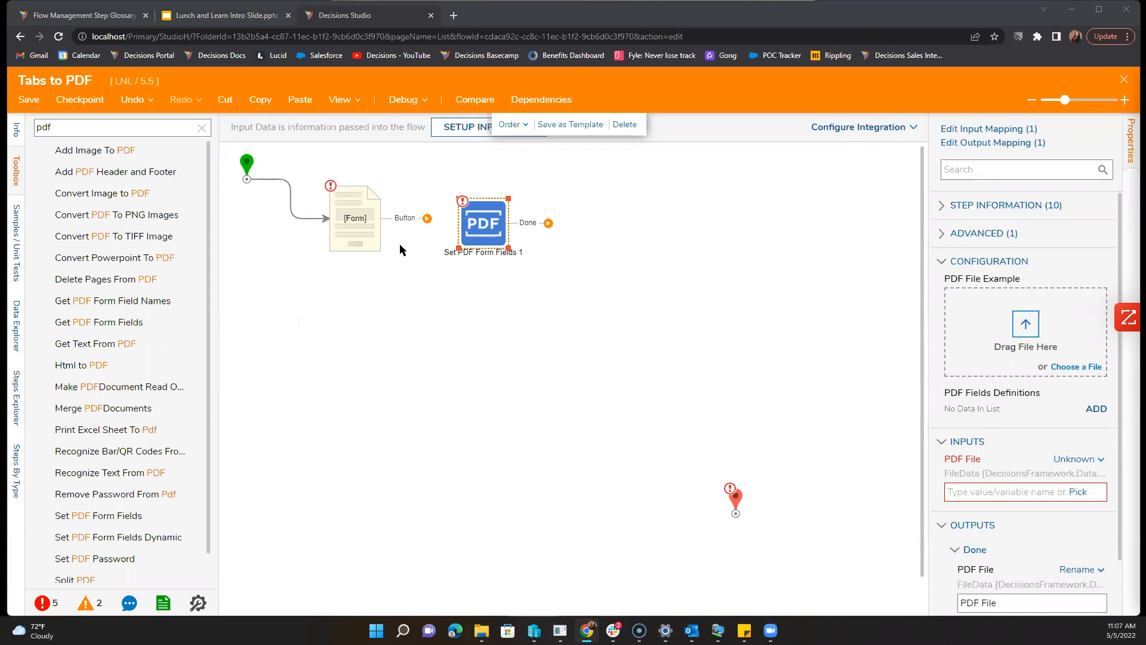
Step: Review the Form step's settings and clear the pdf search filter
click(353, 212)
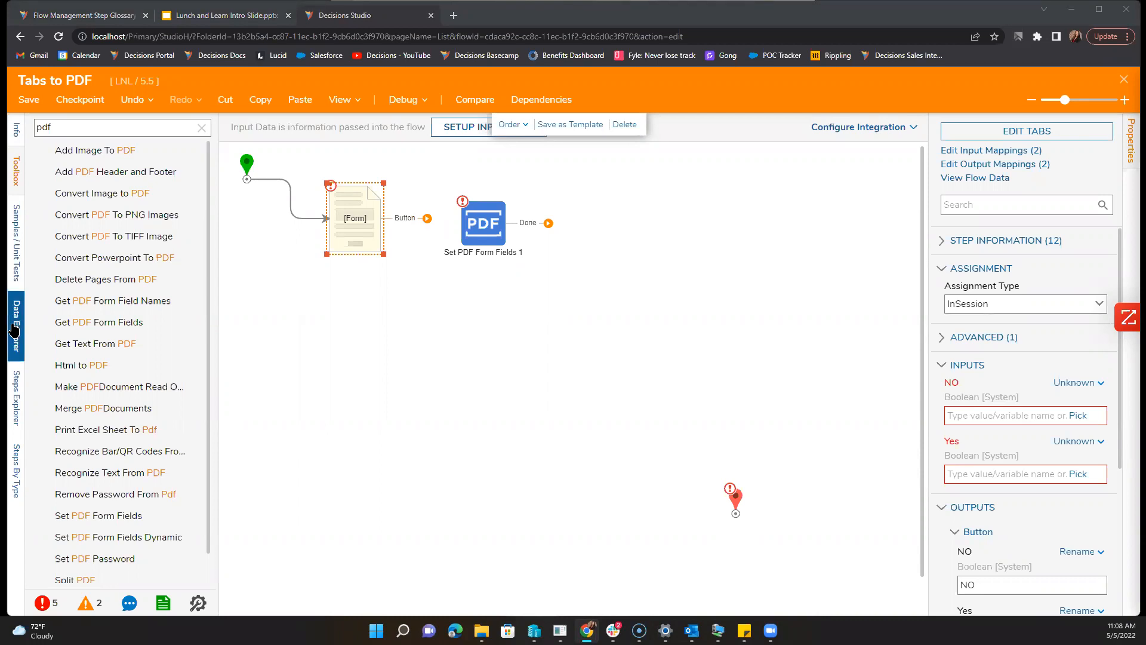
click(381, 435)
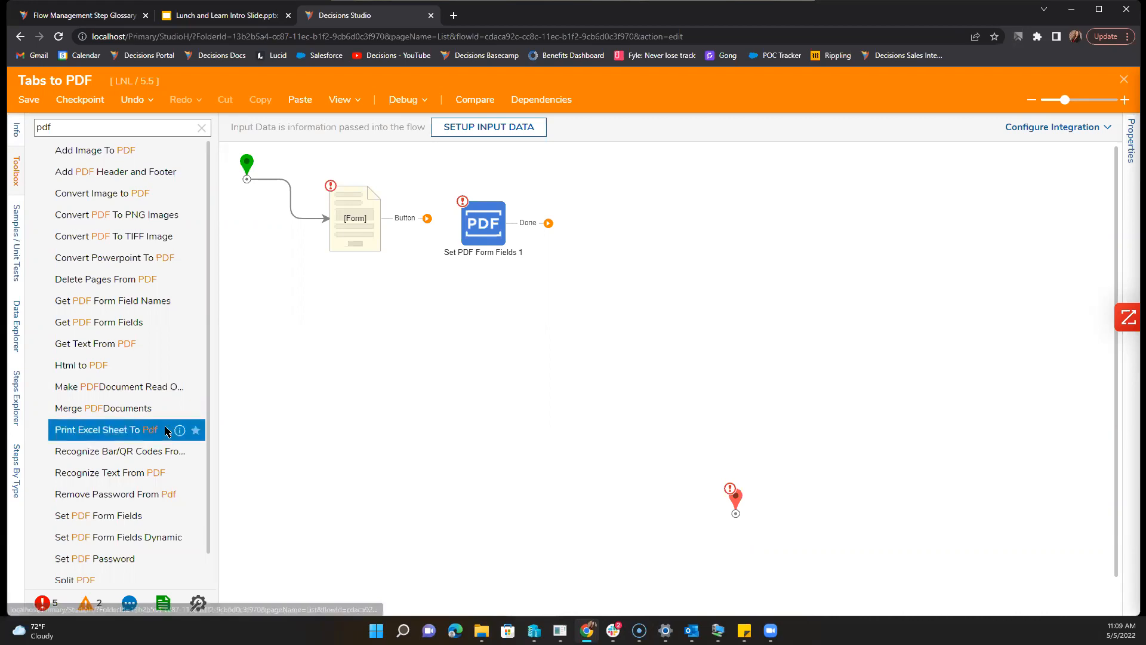
scroll(149, 427, down, 1)
scroll(146, 429, up, 1)
scroll(144, 428, down, 1)
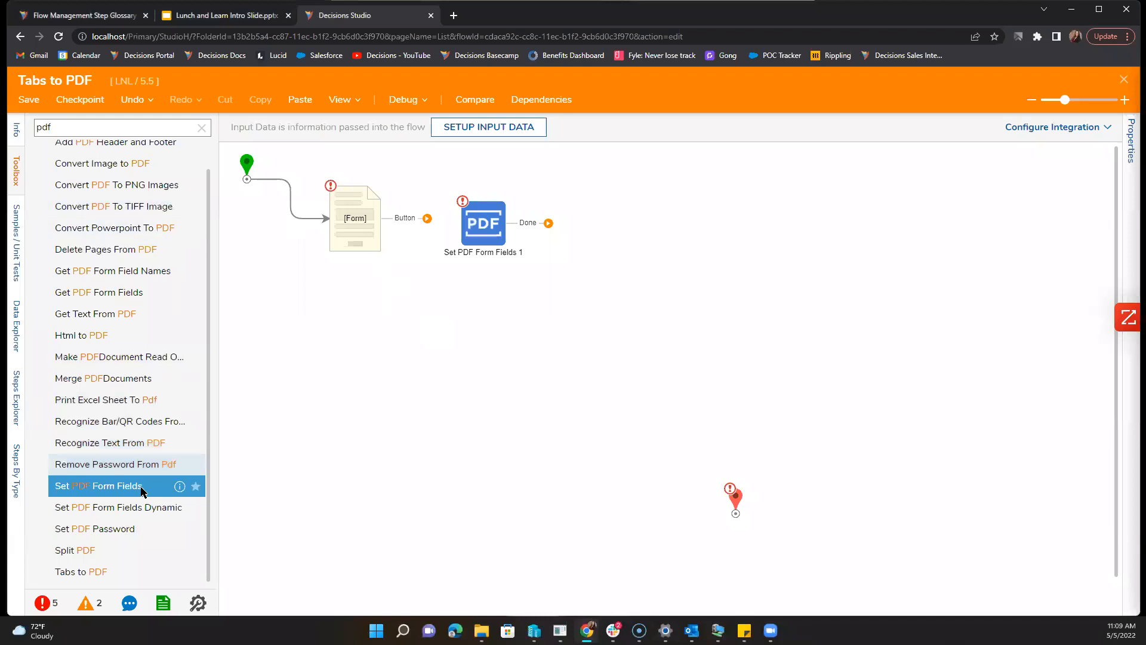
scroll(142, 490, up, 1)
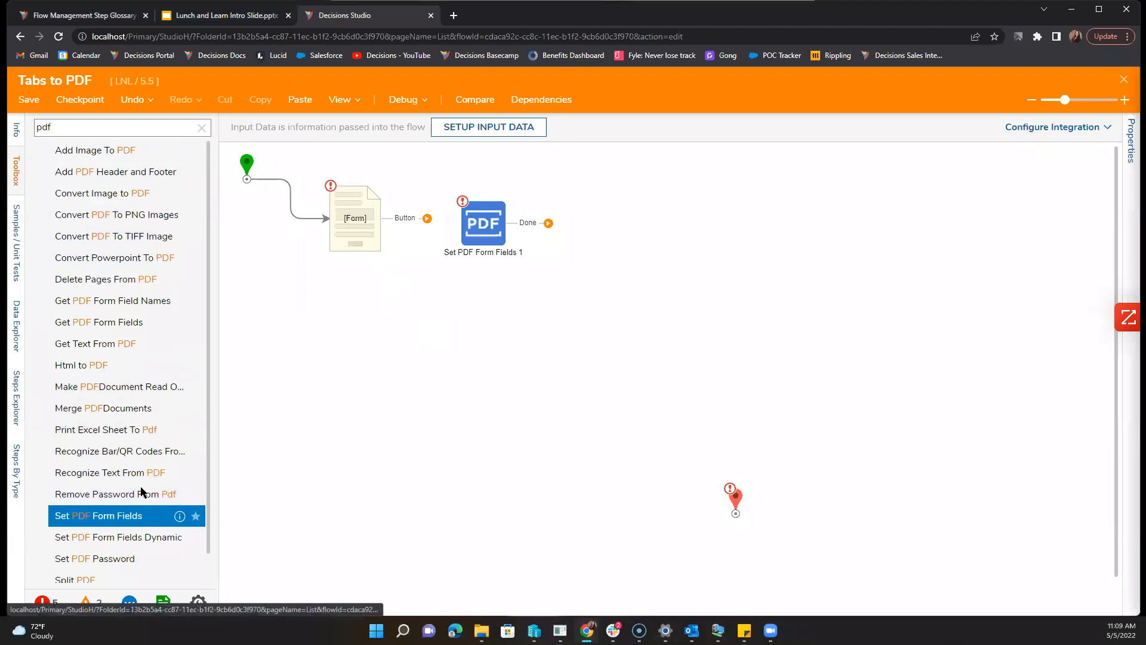
click(201, 127)
Step: Add a Show Form step and create a new Form named Validation for it
drag(86, 440, 425, 380)
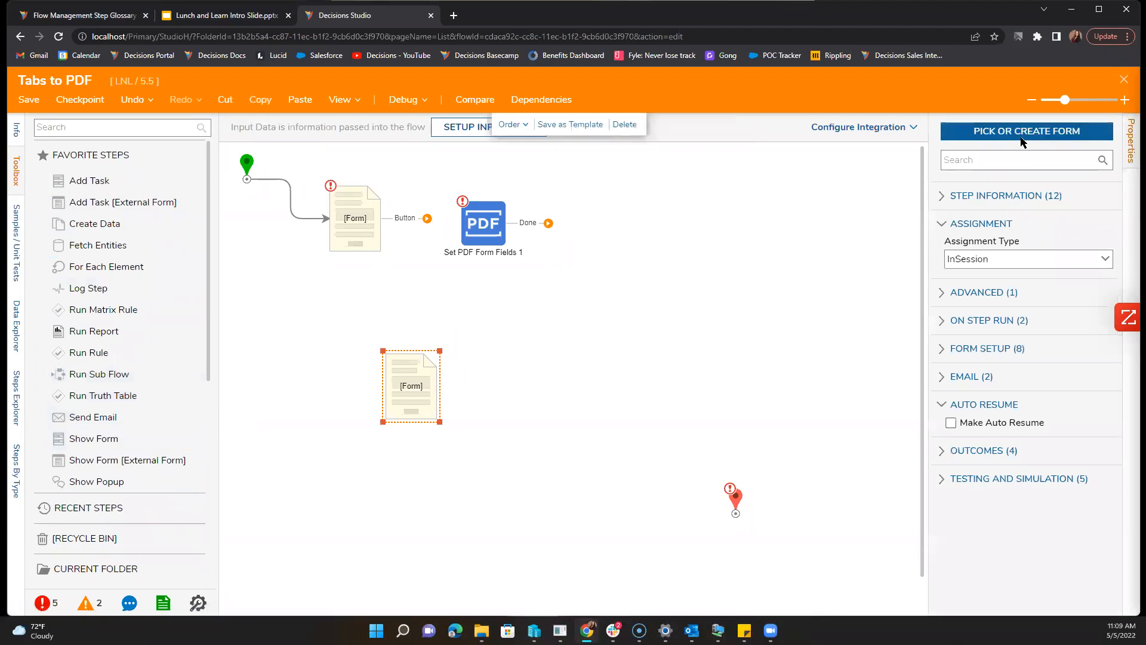
click(1024, 132)
click(461, 355)
click(450, 178)
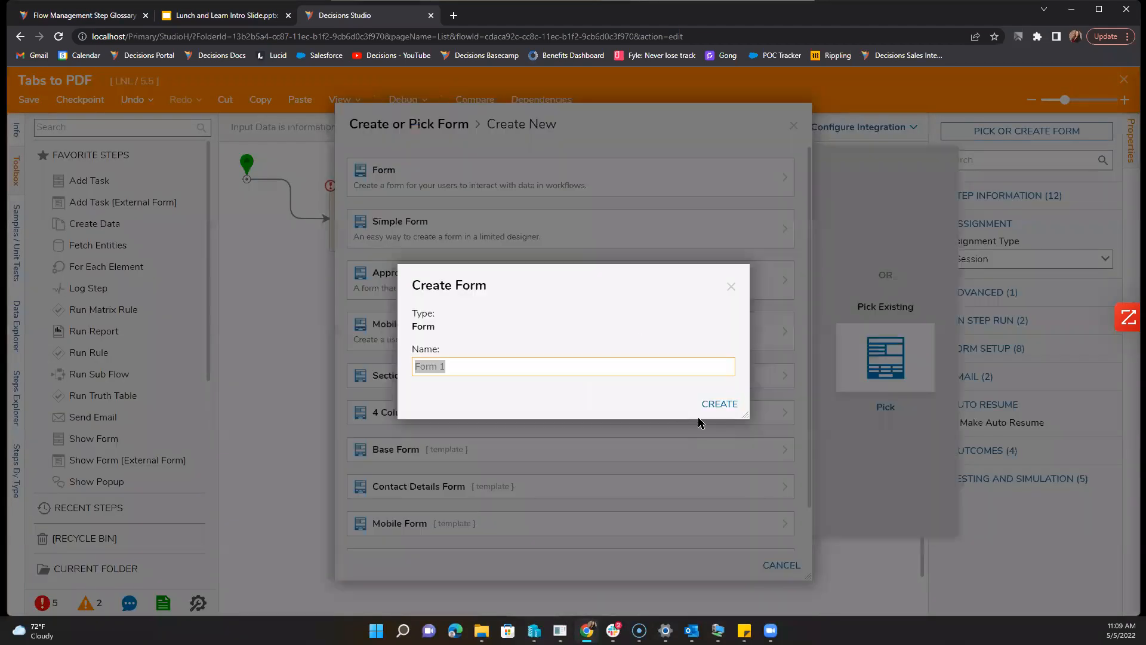
text(Validation)
key(Return)
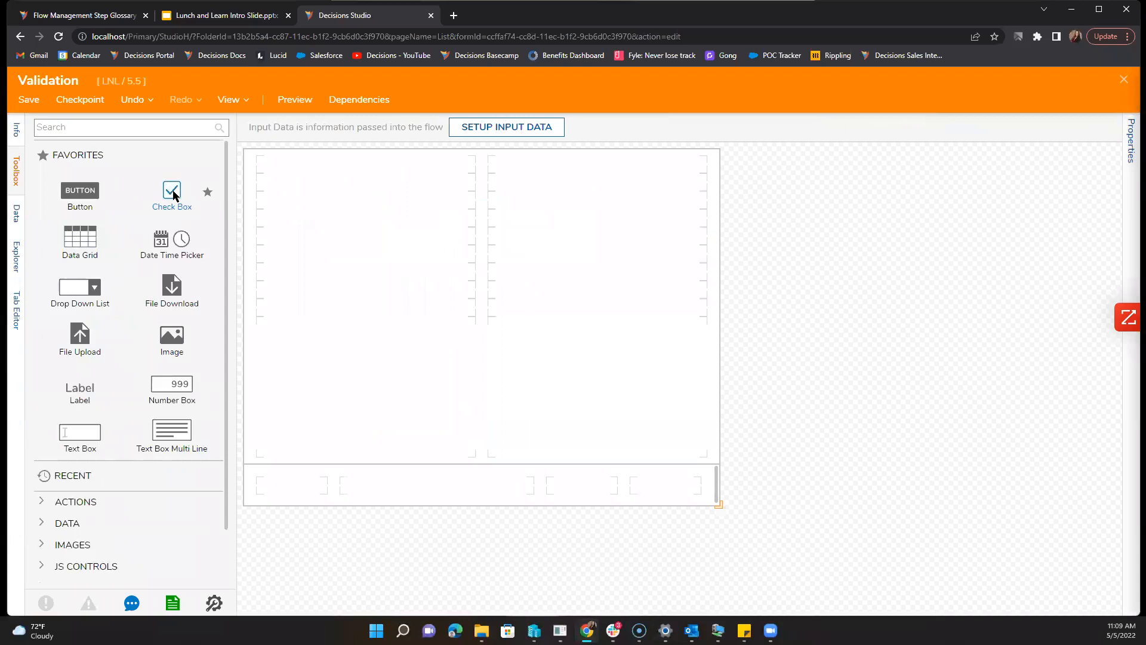
Step: Add a checkbox labelled 'No Equipment' to the form's first row
drag(173, 195, 278, 217)
text(No e)
key(BackSpace)
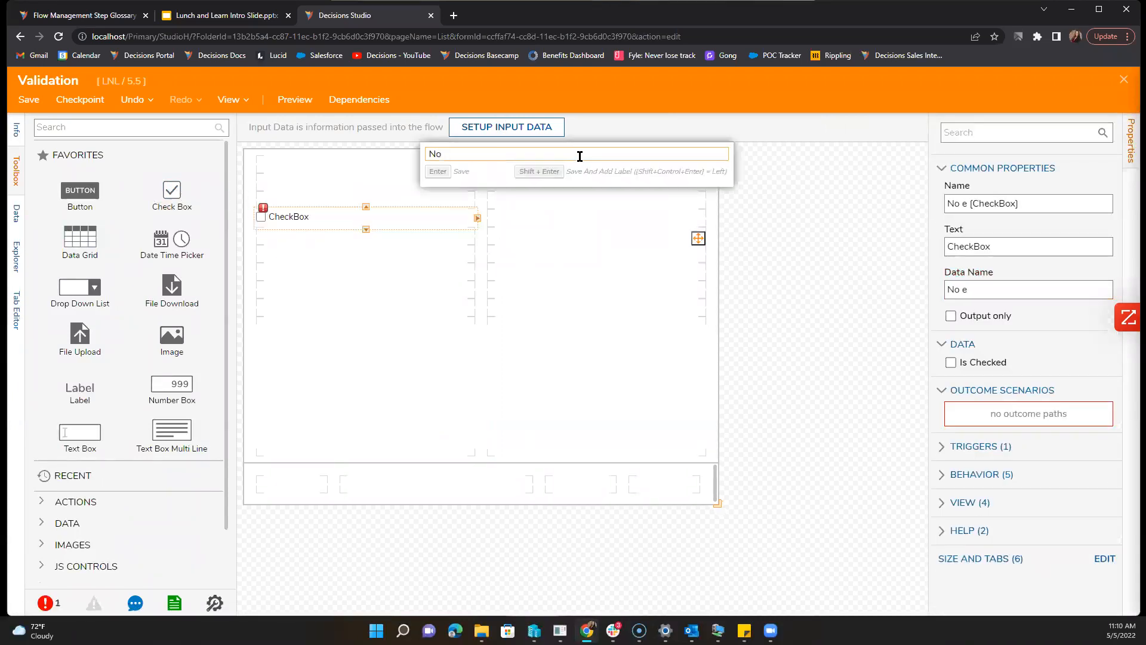
text(Equipment)
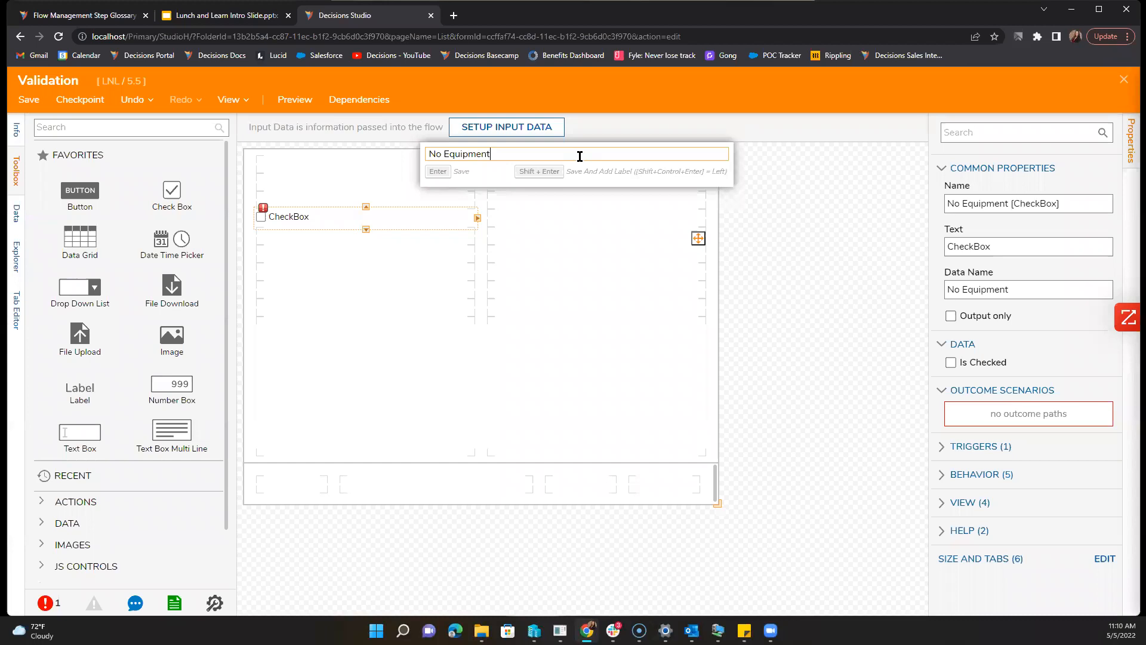
key(Return)
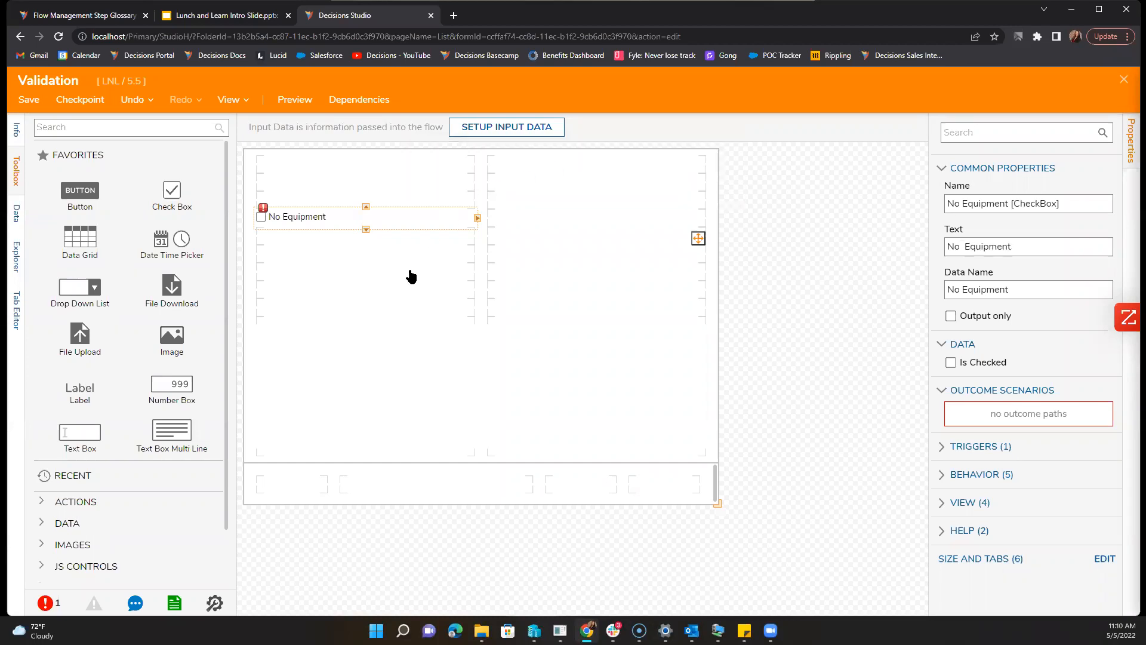
click(408, 282)
Step: Add a 'Submit' button to the form's bottom row
drag(80, 190, 655, 472)
text(Subm,==)
key(BackSpace)
key(BackSpace)
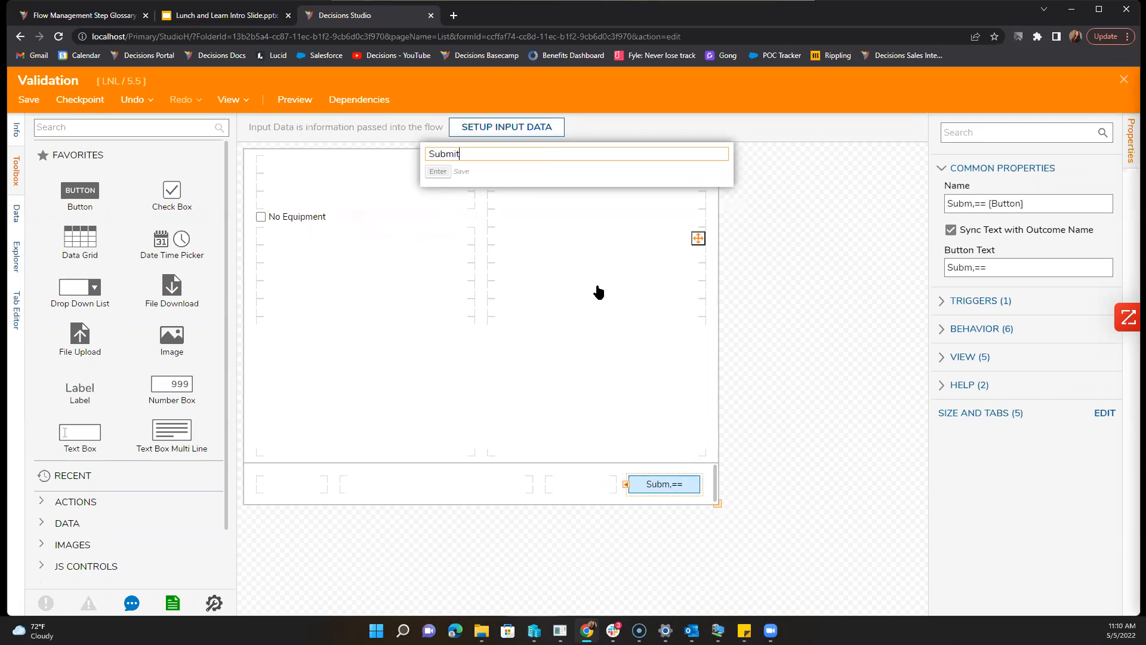
key(Return)
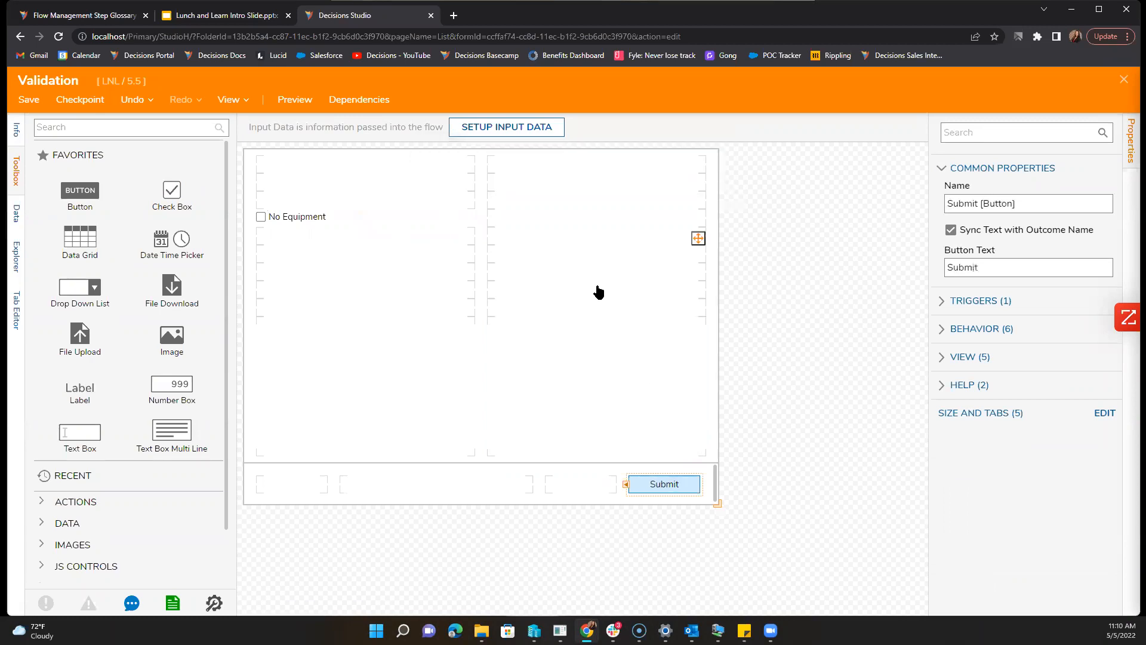
click(335, 220)
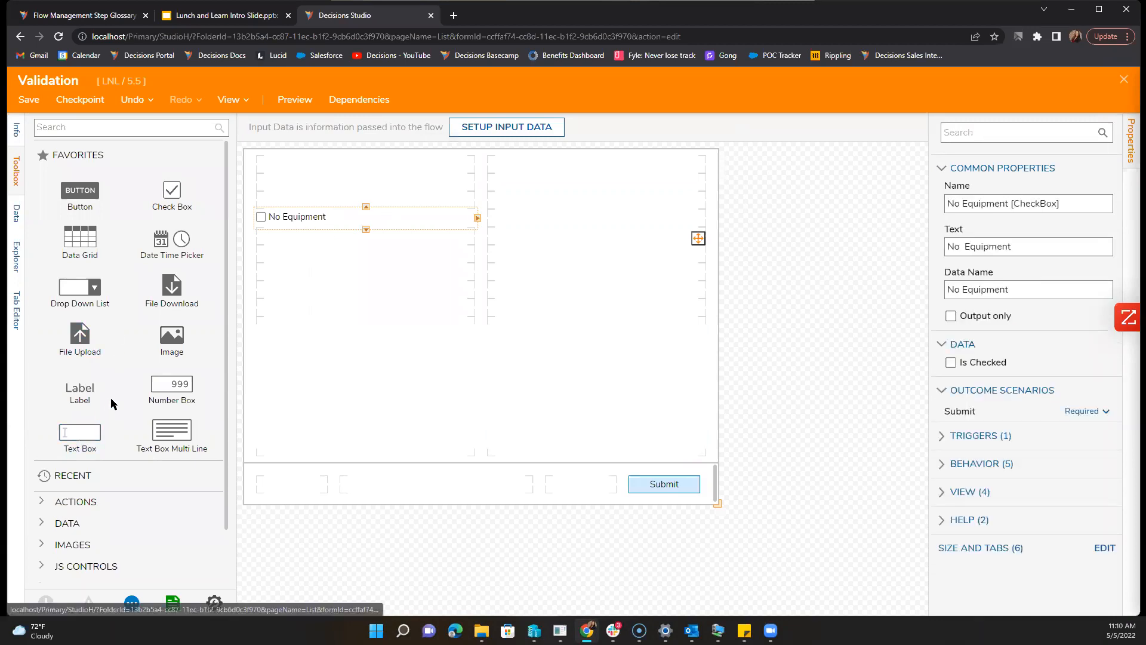
Step: Add a text box below the No Equipment checkbox, then delete it
drag(86, 429, 370, 266)
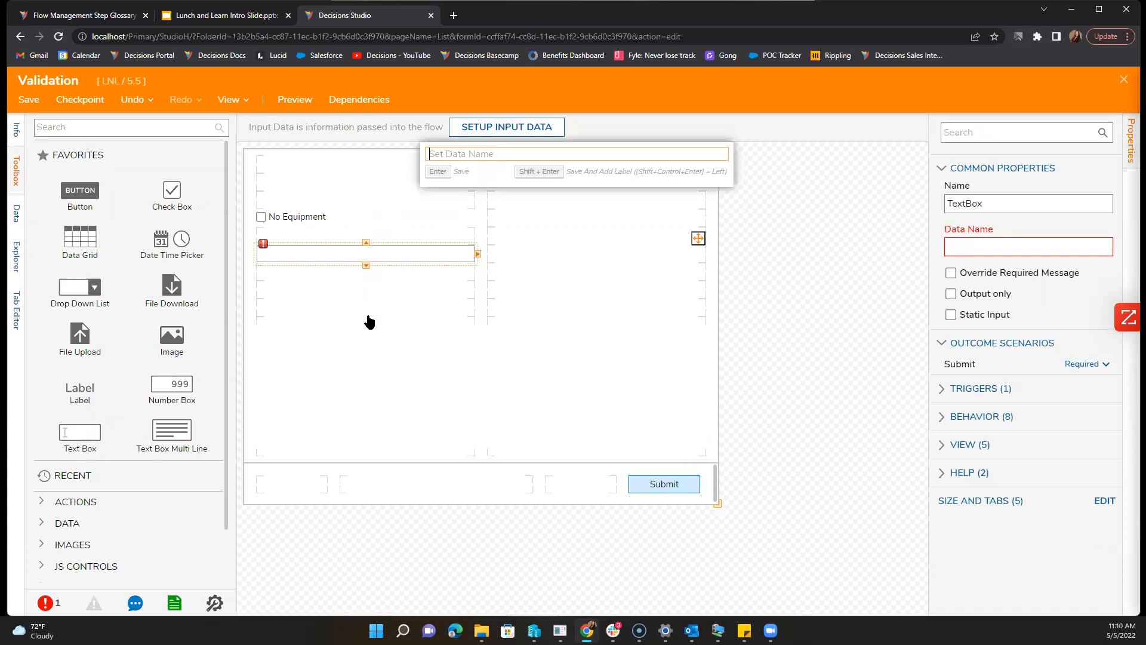
click(397, 323)
click(392, 259)
key(Delete)
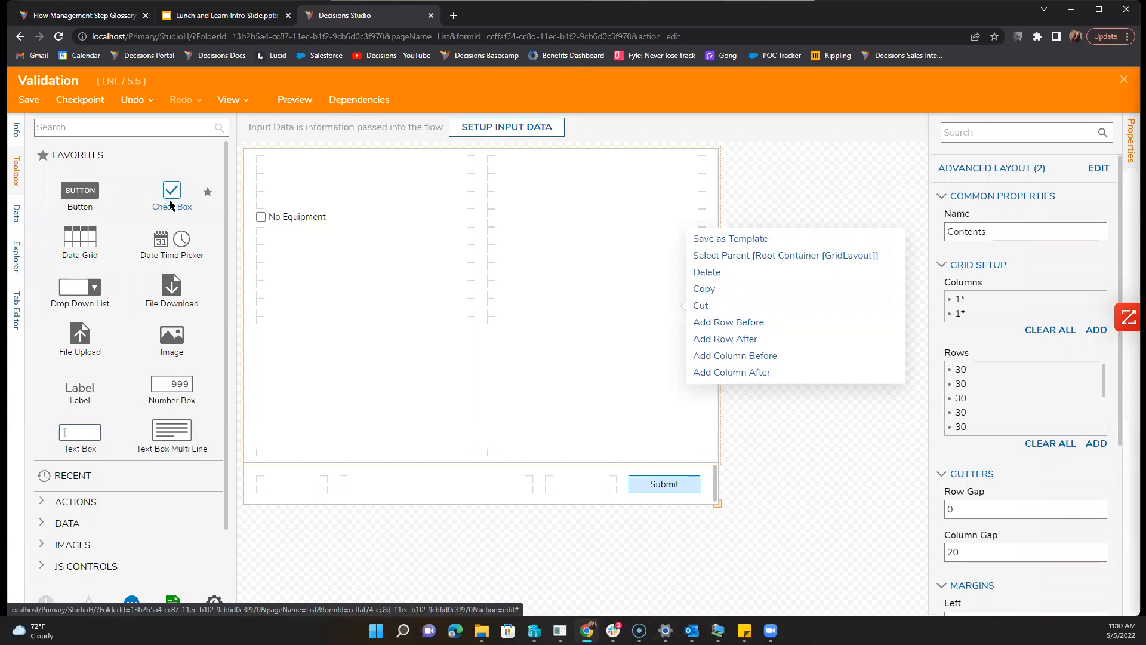
Step: Add a Multi Select Drop Down, delete it, and search the toolbox for 'check' instead
click(113, 130)
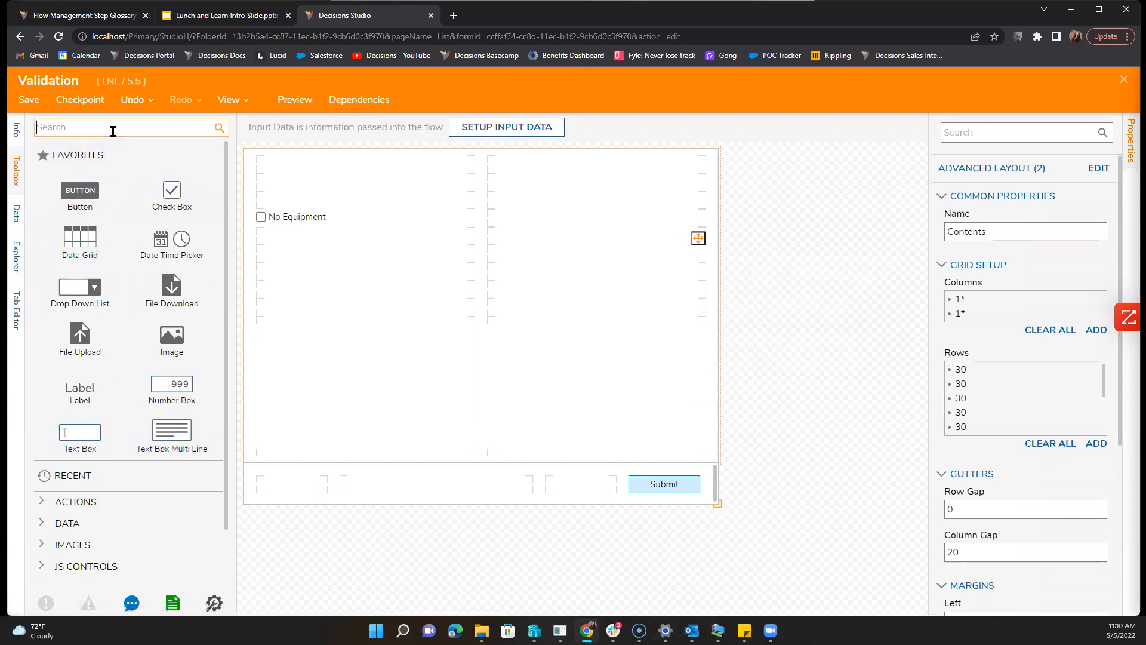
text(multi)
drag(81, 162, 324, 285)
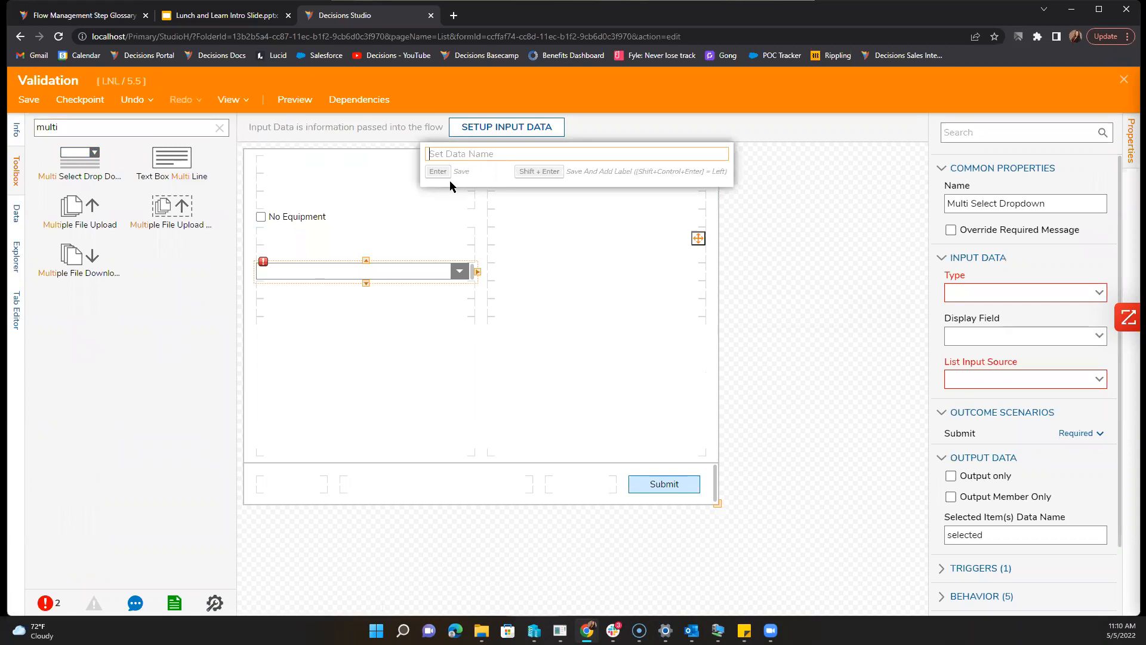
click(458, 270)
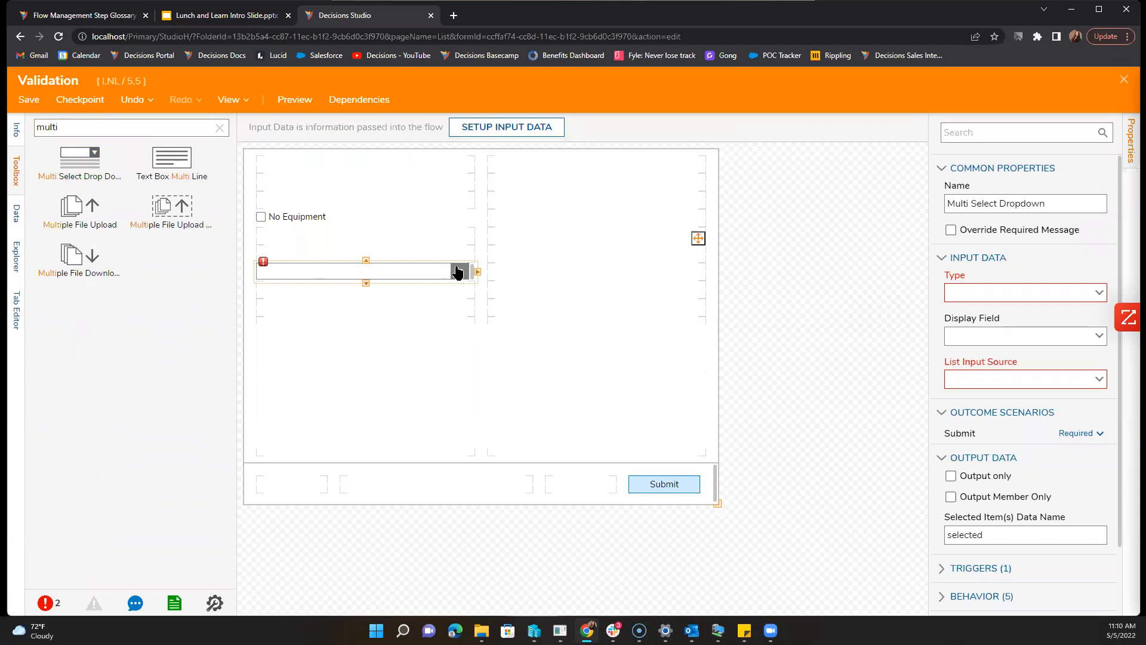
key(Delete)
click(220, 128)
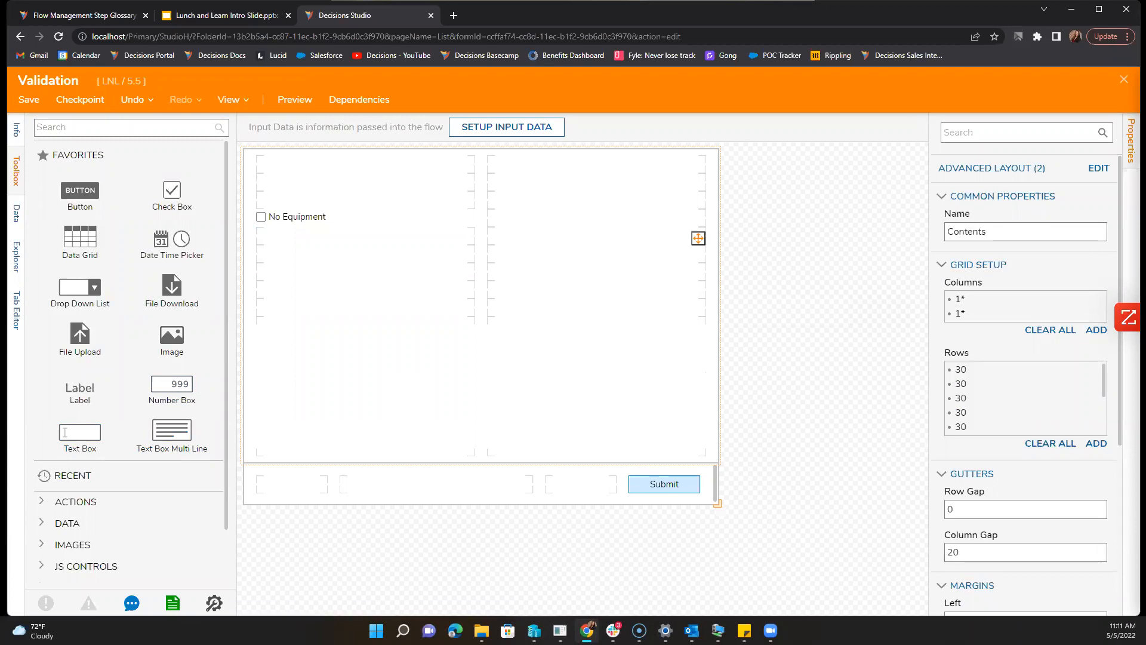
click(123, 134)
text(check)
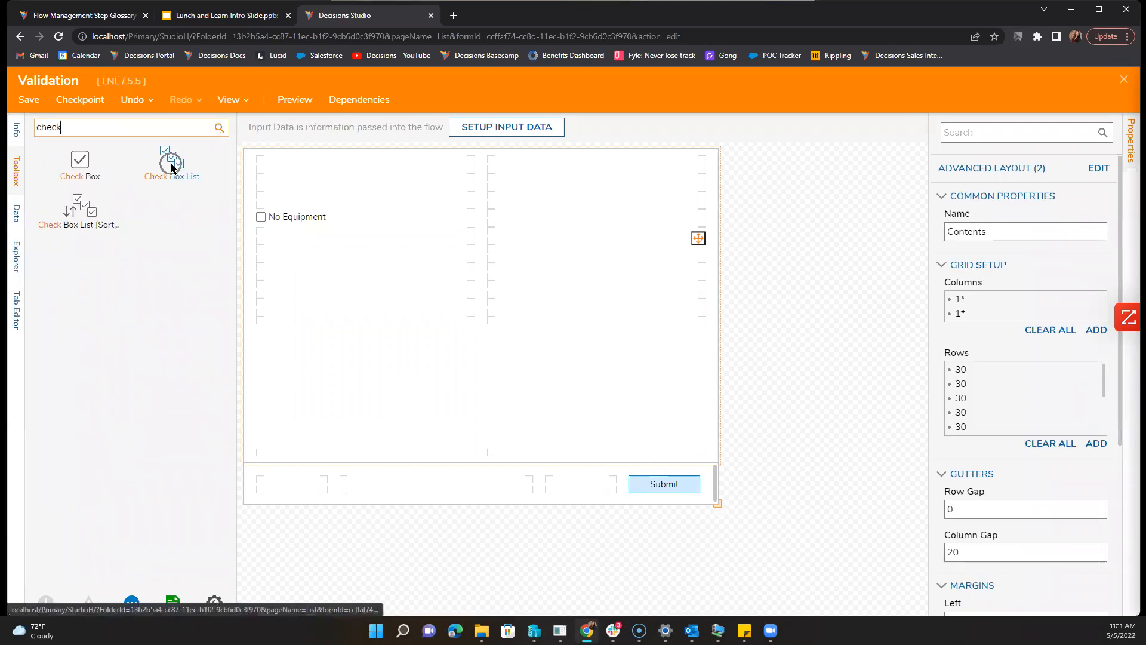
Step: Place a check box list named Equipment below No Equipment, list data name Equipment, type String
drag(171, 167, 292, 342)
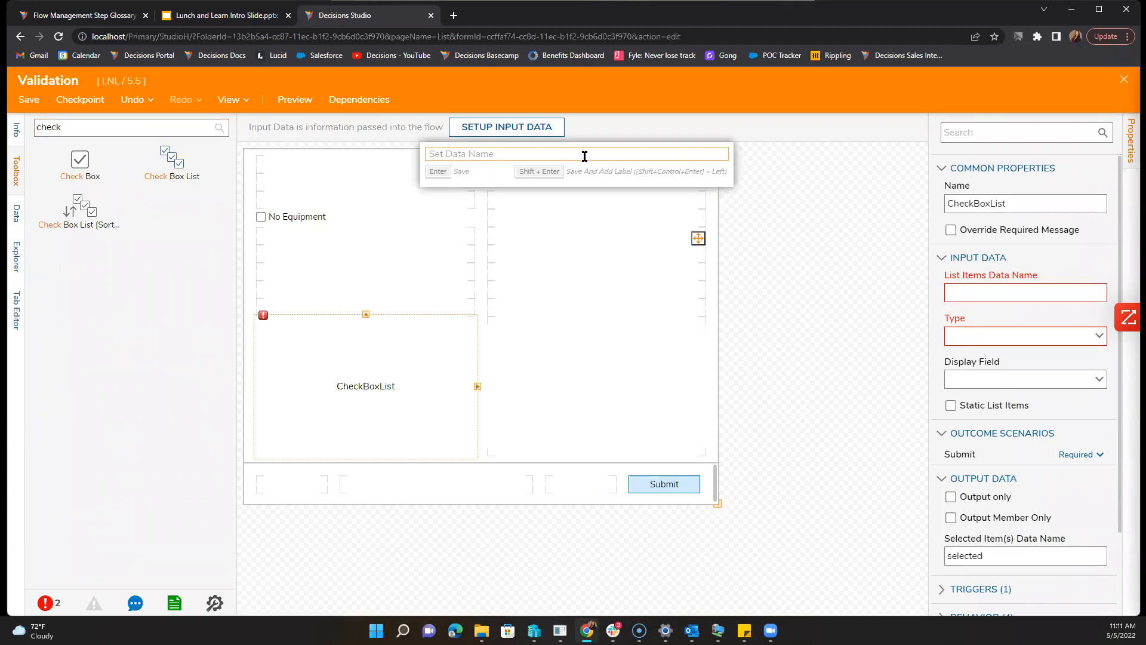
text(Equi)
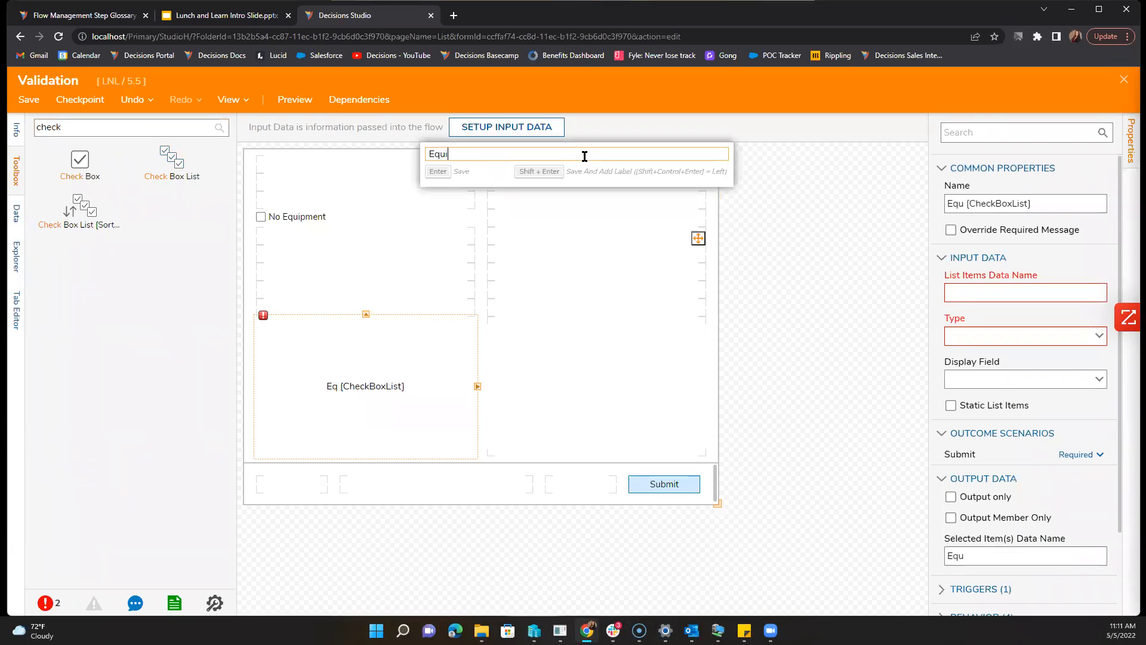
text(pment)
key(Return)
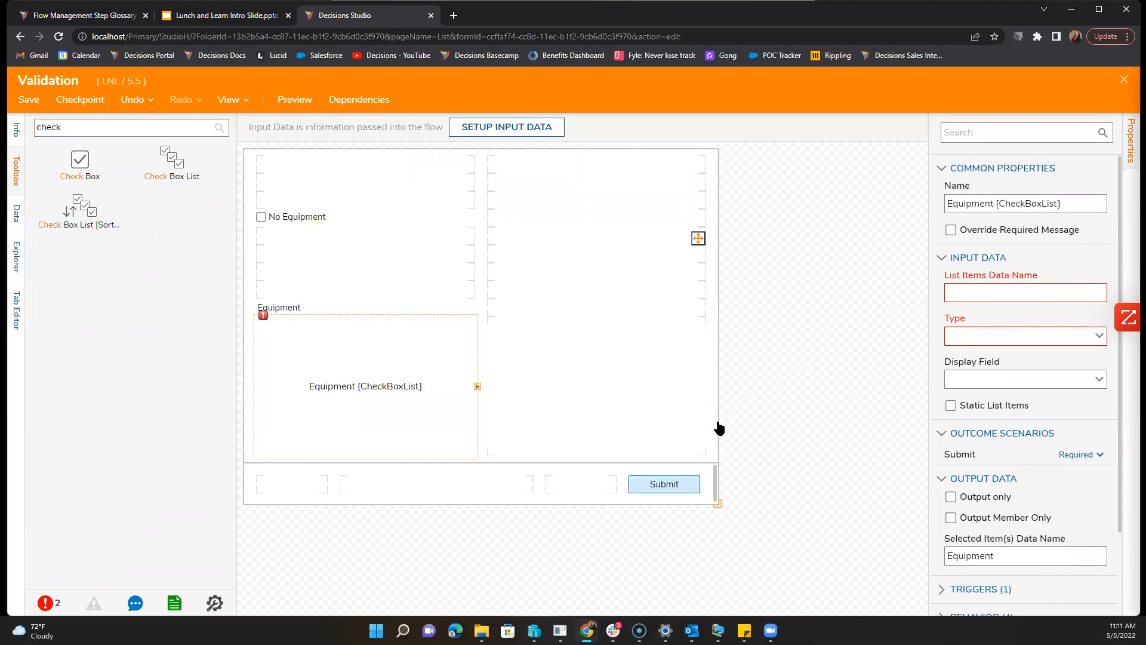
click(995, 290)
text(E)
text(q)
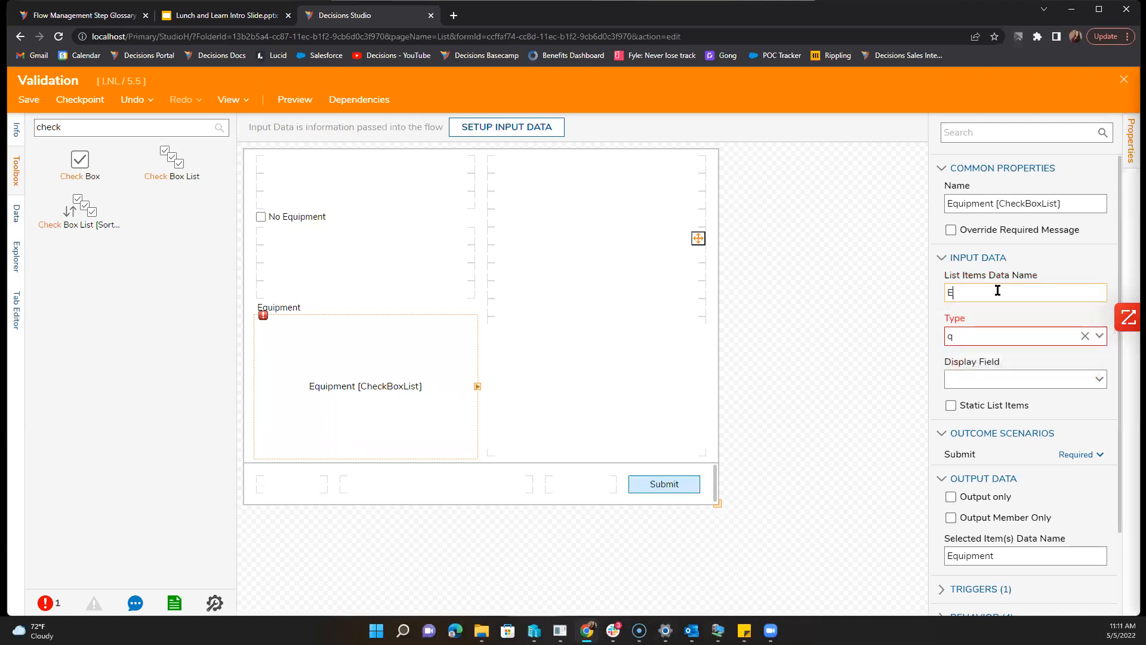
text(uipment)
click(1099, 336)
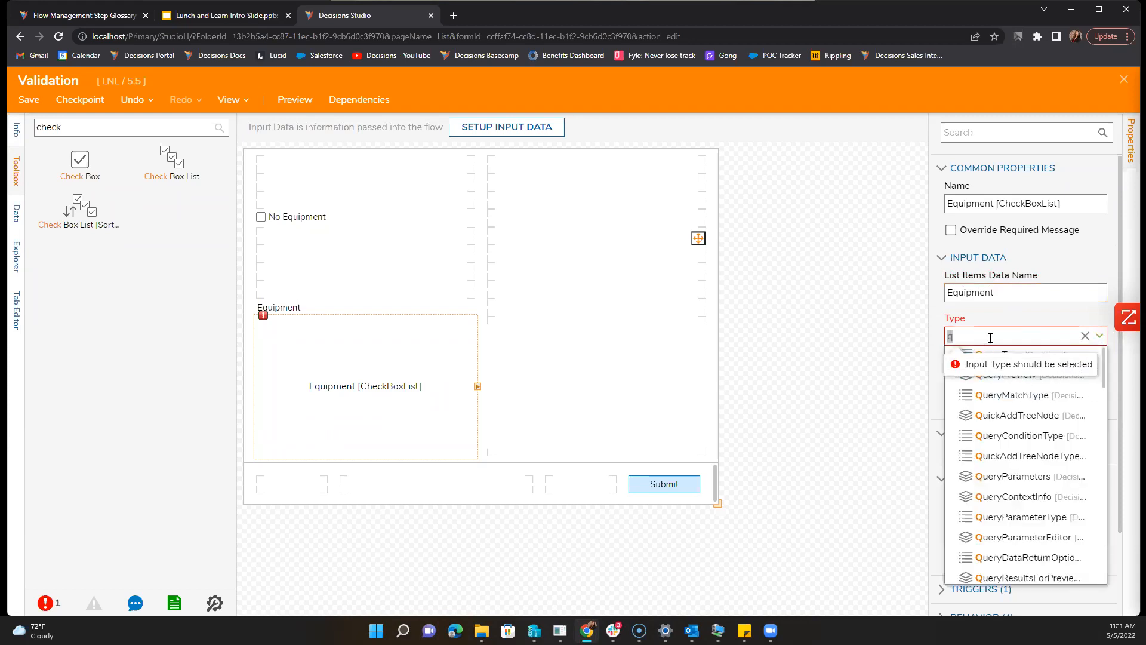
click(1085, 336)
text(s)
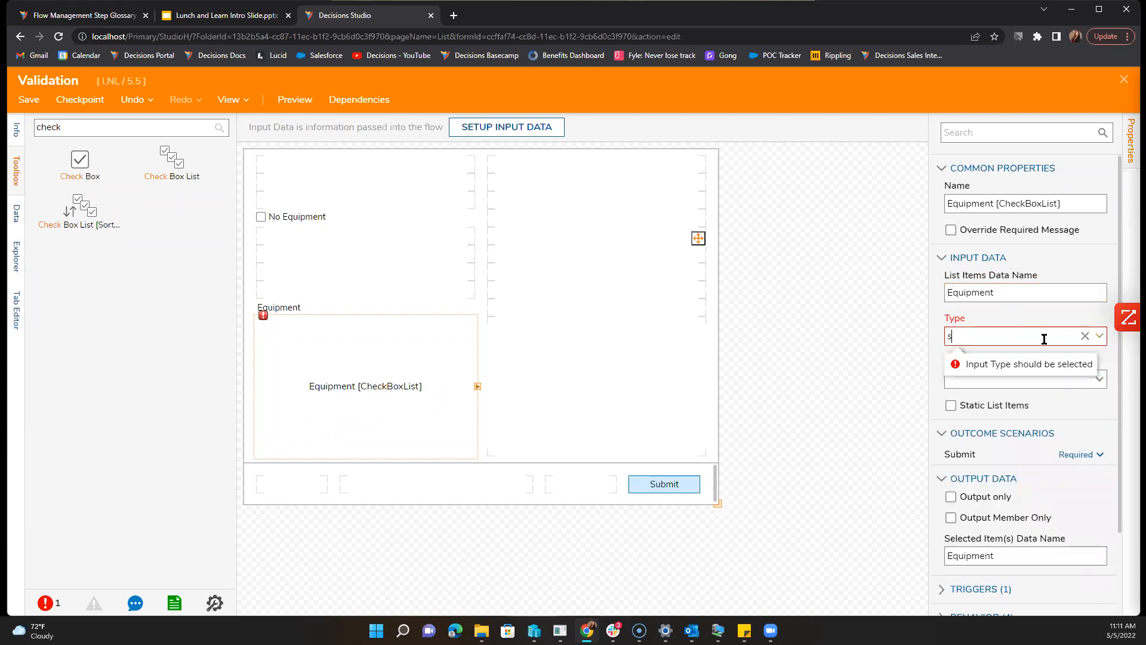
click(991, 395)
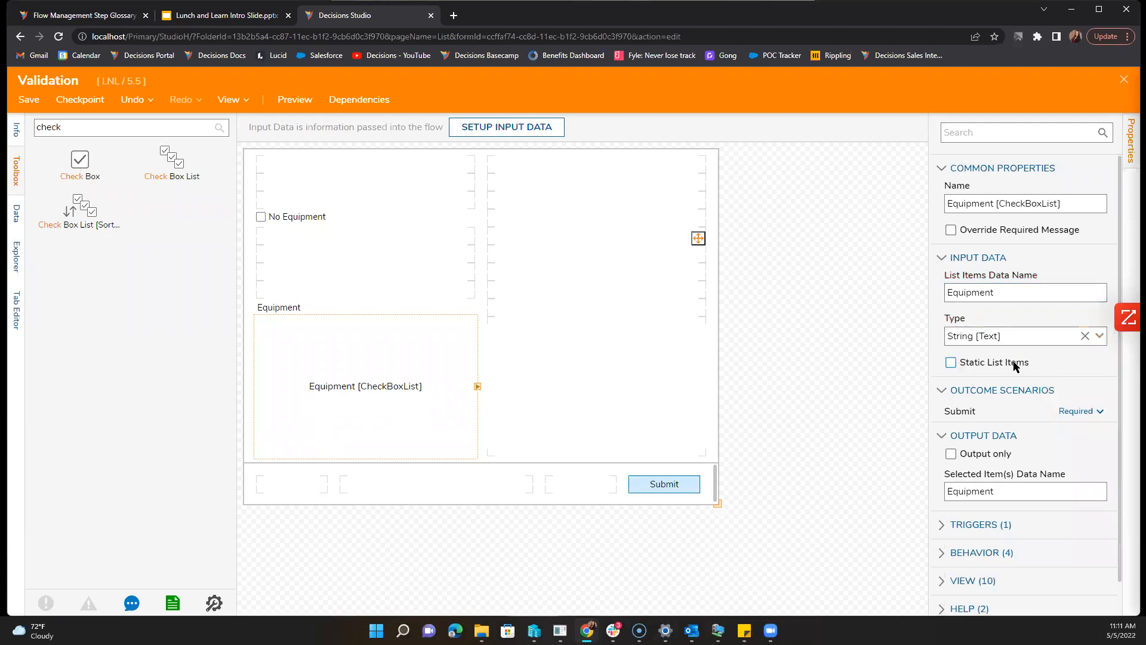
Step: Give the Equipment list static items Laptop, Mouse and Keyboard
click(1015, 362)
click(1001, 315)
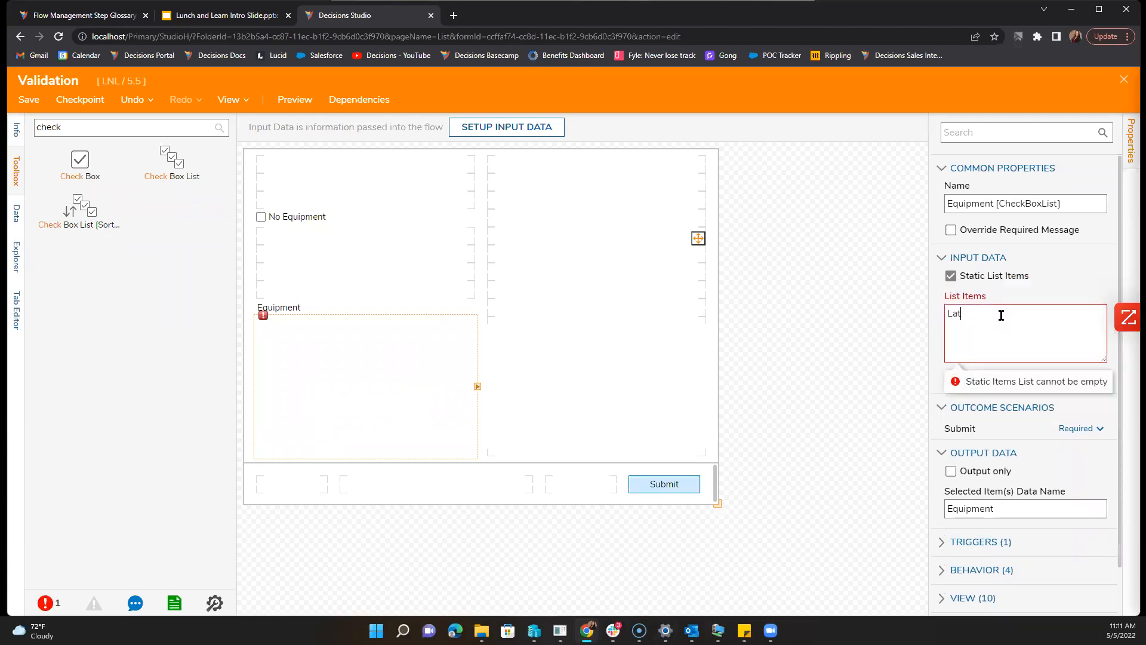
text(Laptop)
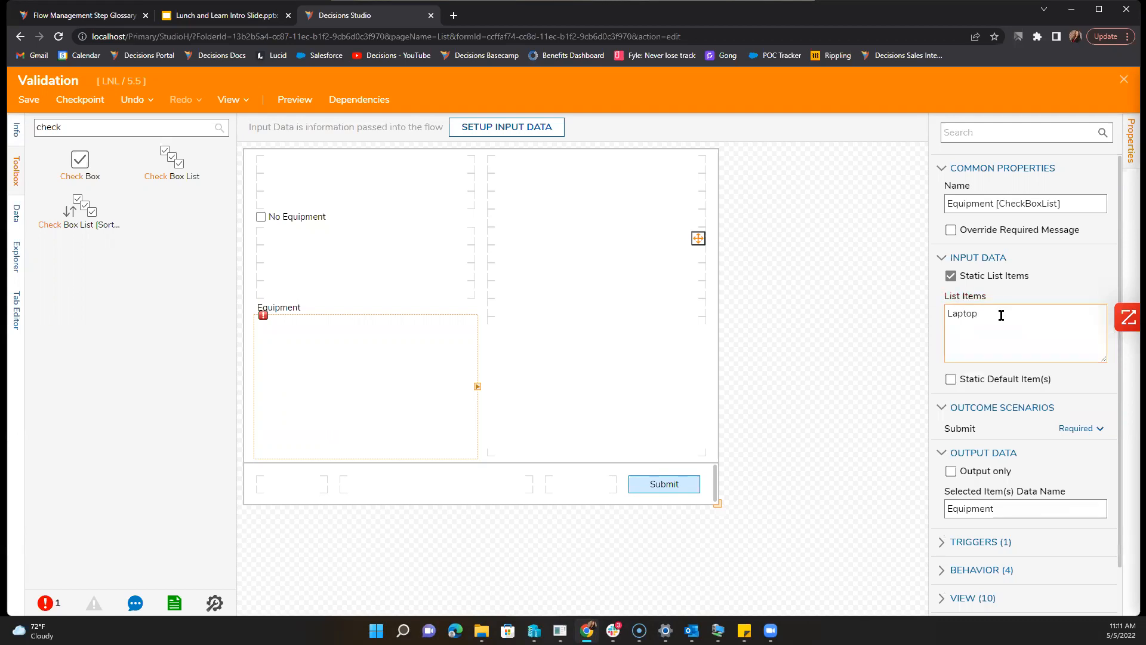
key(Return)
text(Mouse)
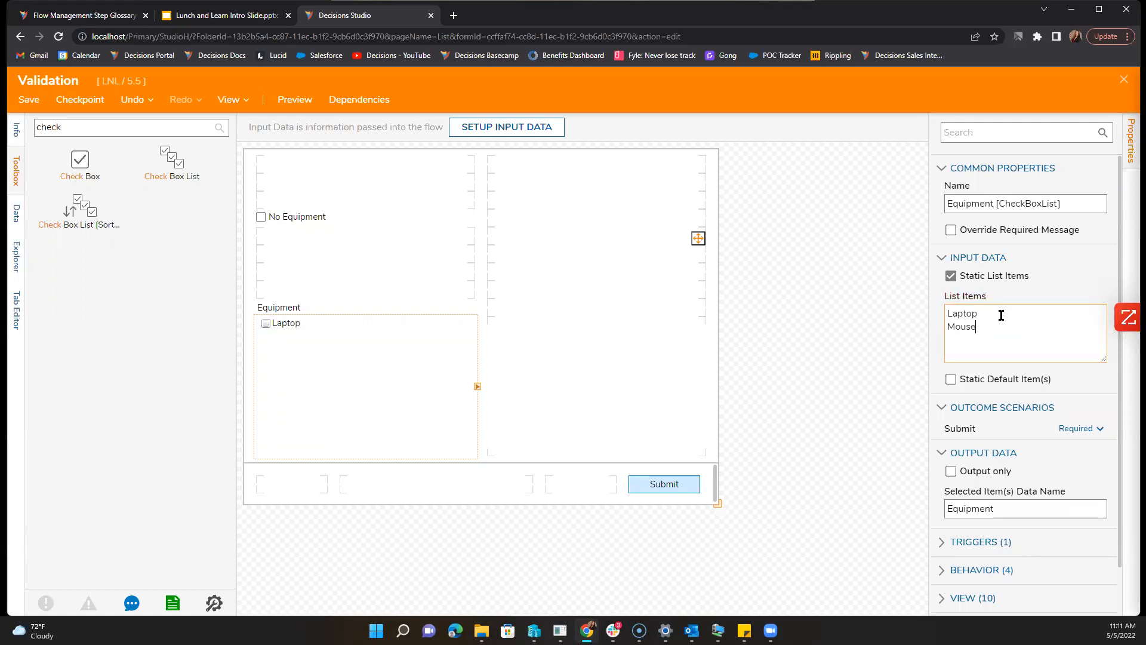
key(Return)
text(Keyboard)
click(404, 264)
click(313, 226)
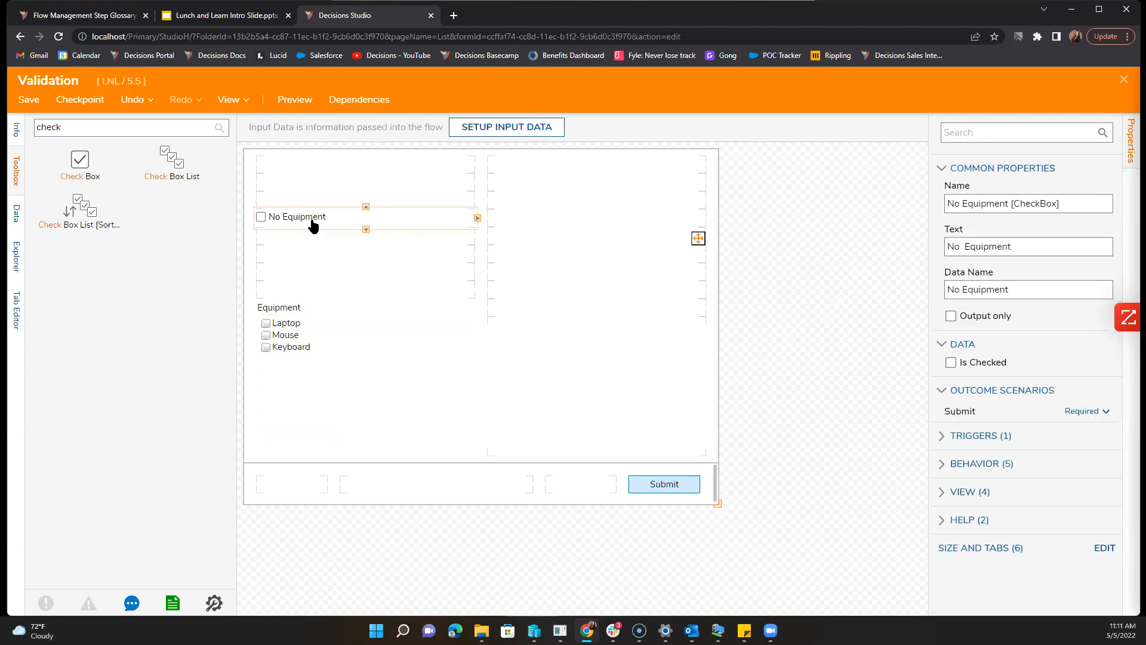
click(800, 346)
scroll(1003, 466, down, 2)
scroll(1008, 478, down, 6)
Step: Create a new Form Rule named 'No Equipment' from the form's Legacy Validation Rules
click(964, 342)
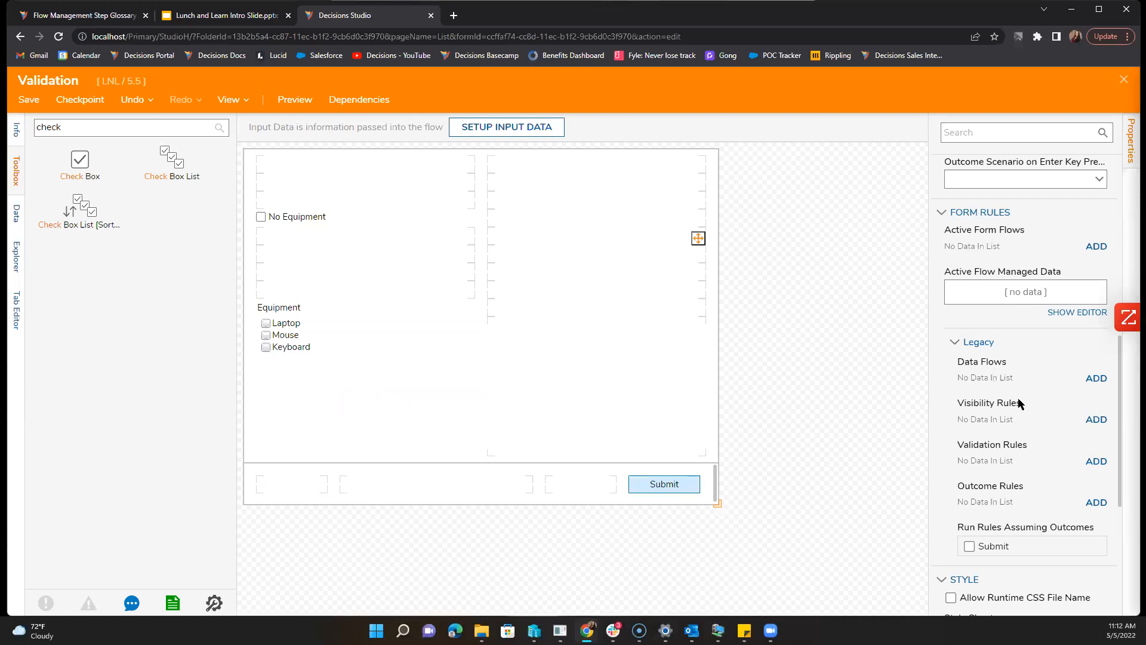
click(1093, 461)
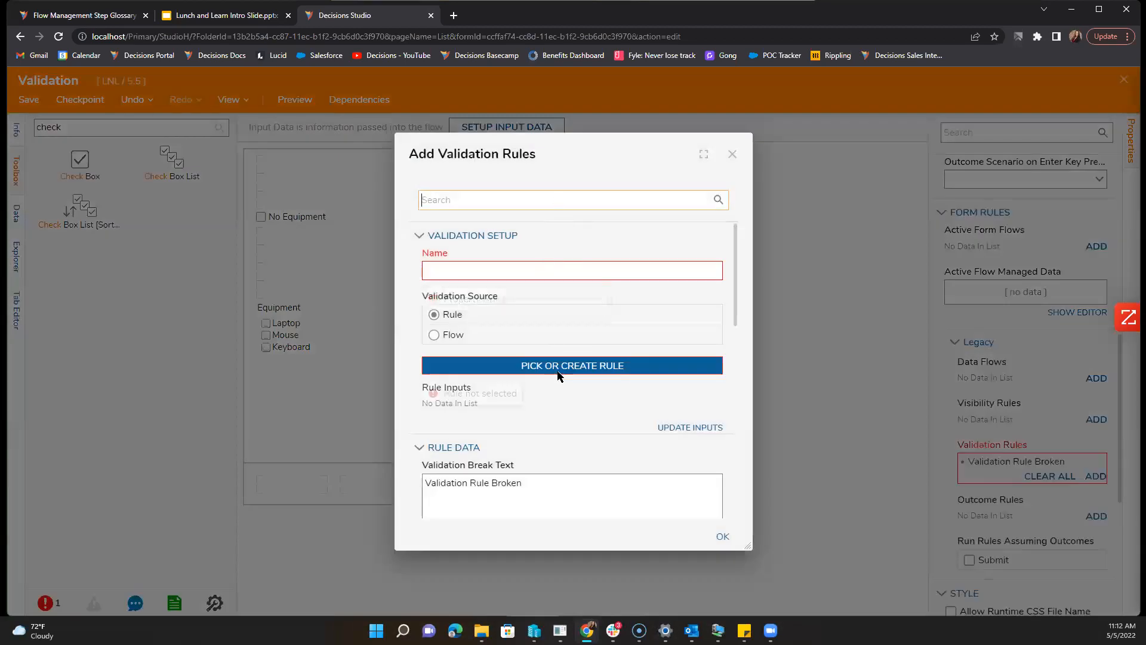
click(558, 372)
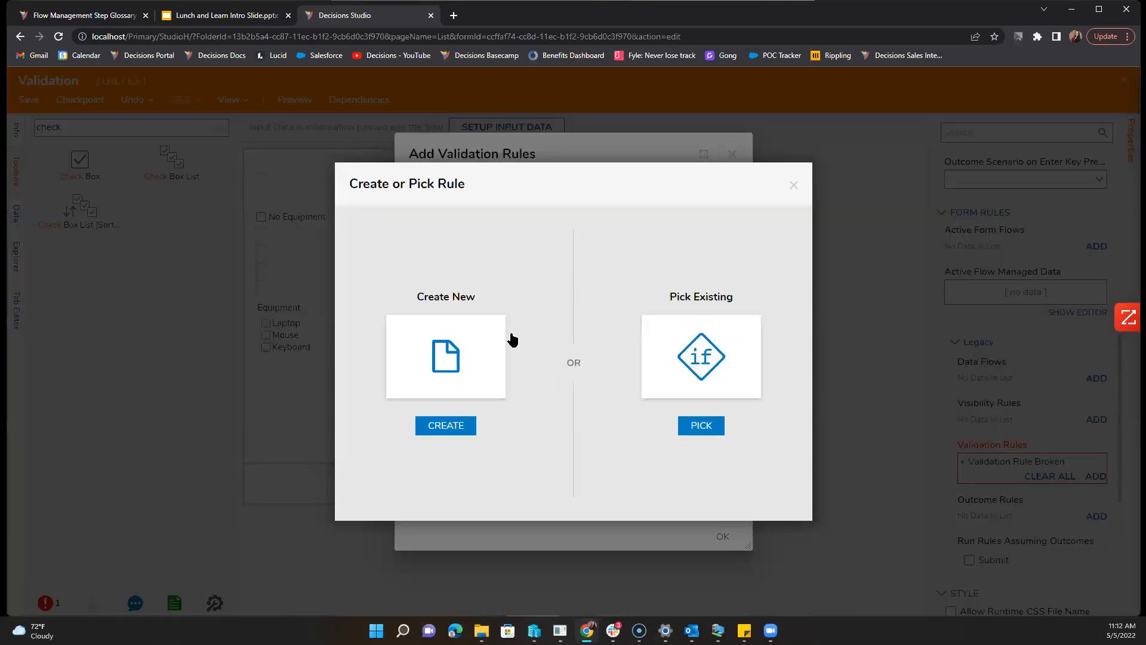
click(441, 354)
click(441, 206)
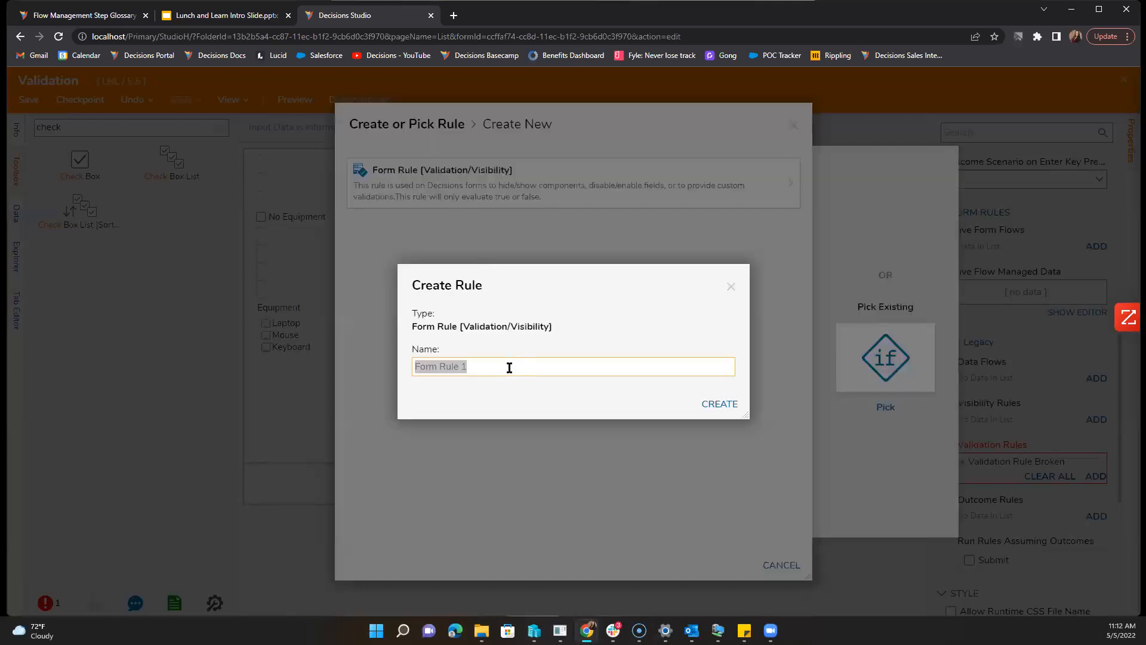
text(No Equipment)
key(Return)
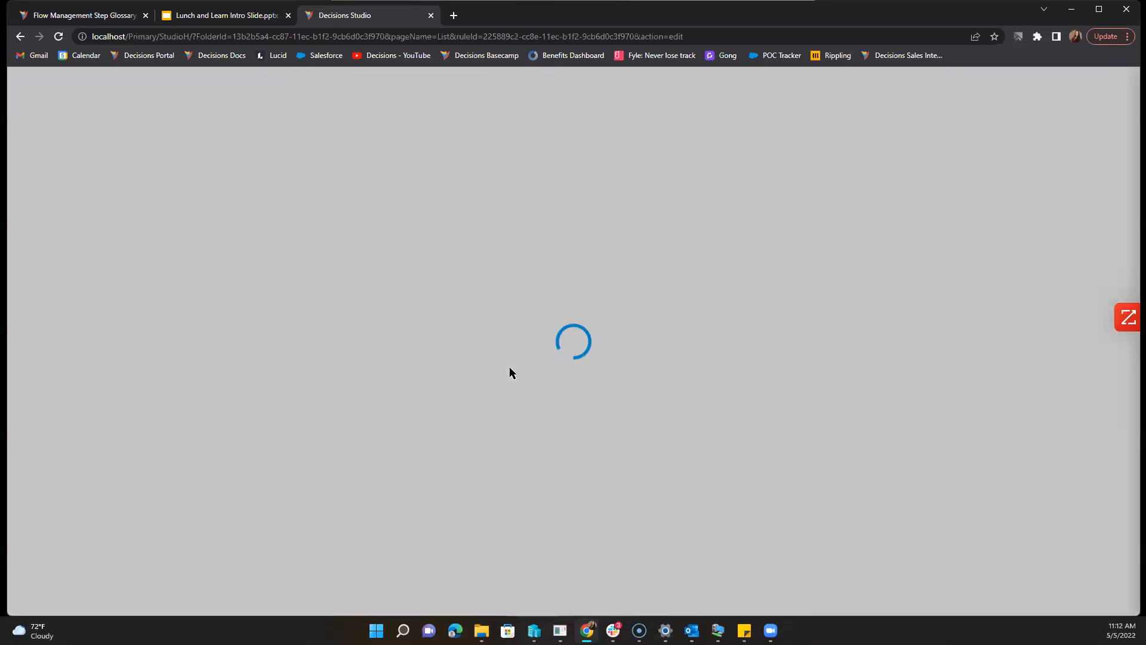
Step: Add a Boolean input named 'No Equipment' to the rule and save the inputs
click(330, 163)
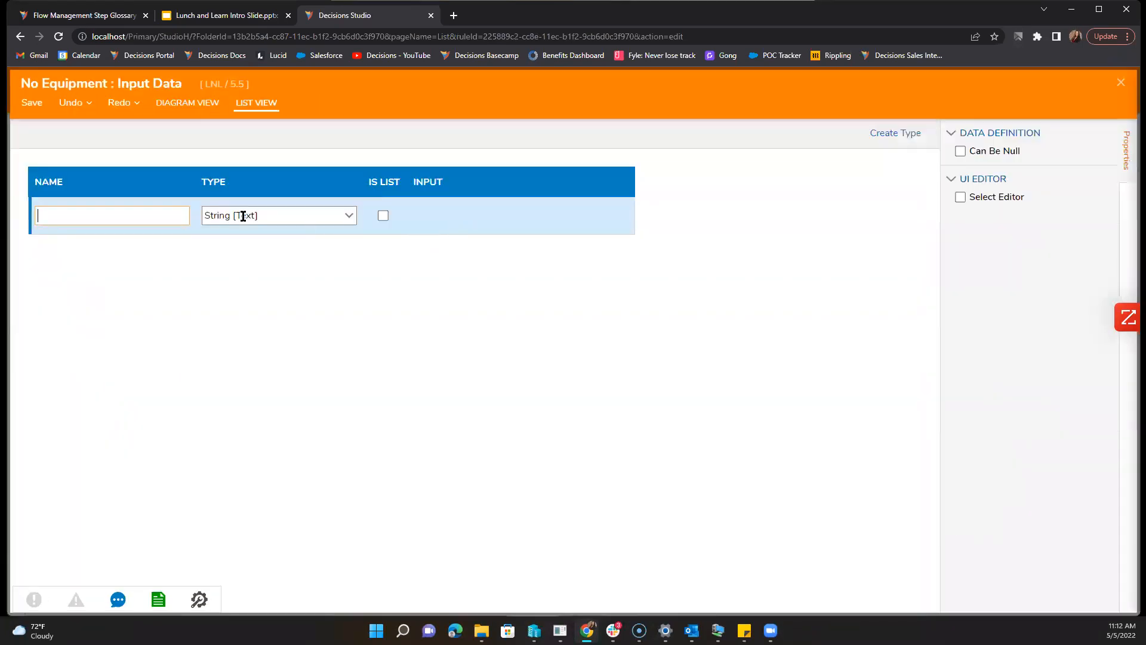
text(No )
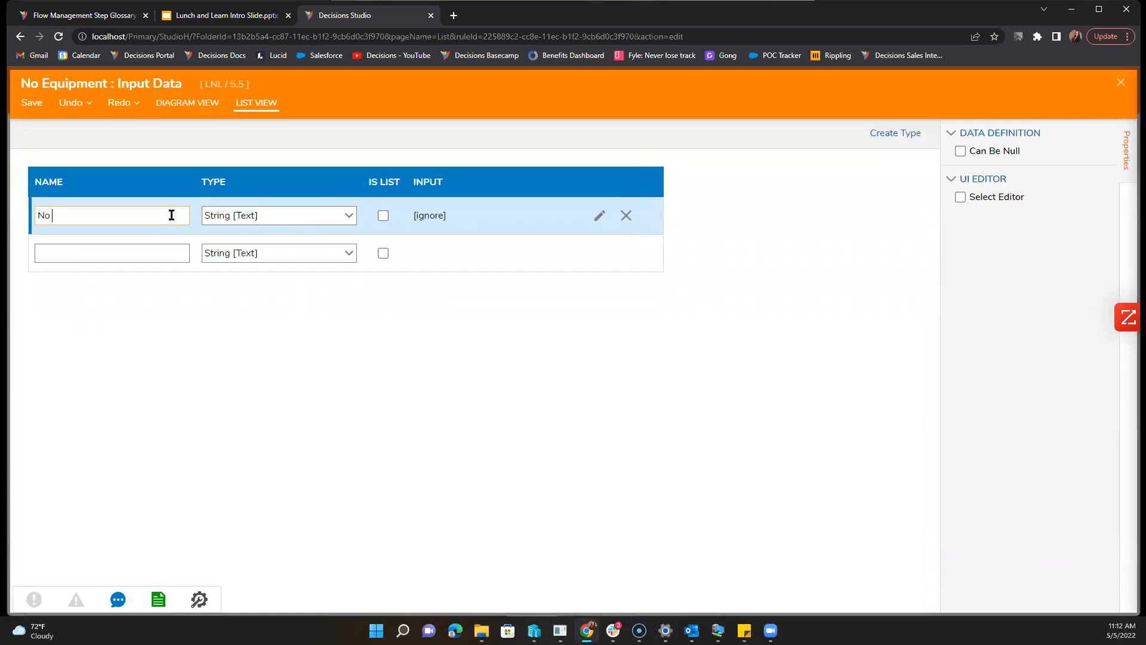
text(Equipment)
key(Tab)
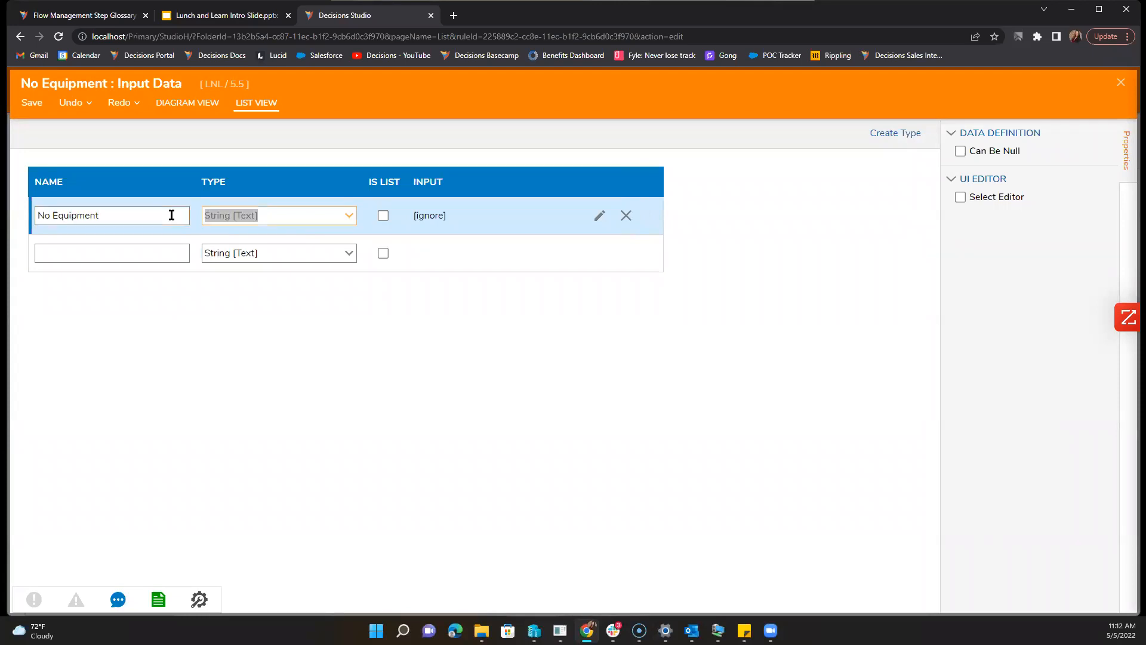
text(boo)
click(248, 232)
click(37, 104)
click(718, 375)
click(1121, 81)
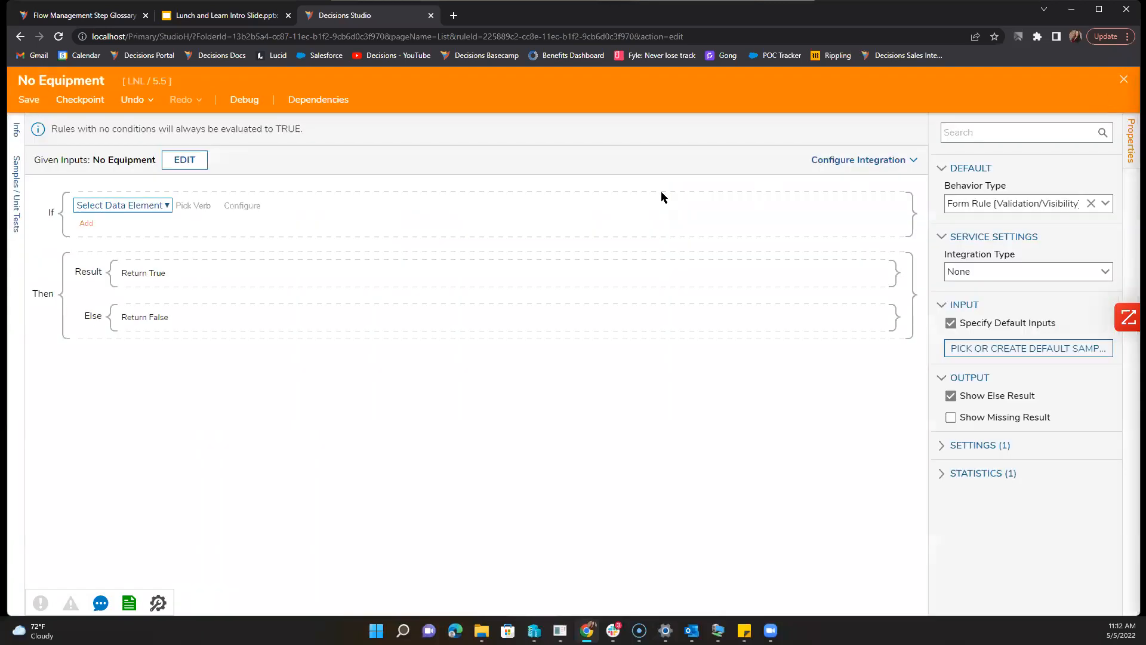
Step: Set the rule condition to No Equipment Is True and save the rule
click(125, 205)
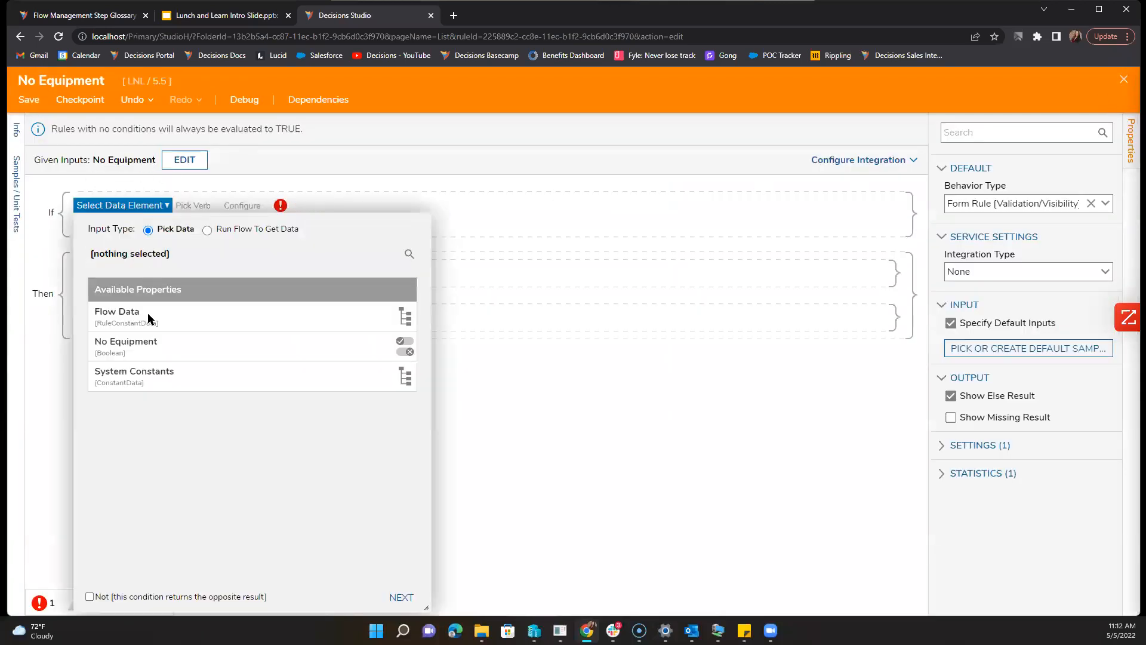
click(149, 348)
click(400, 597)
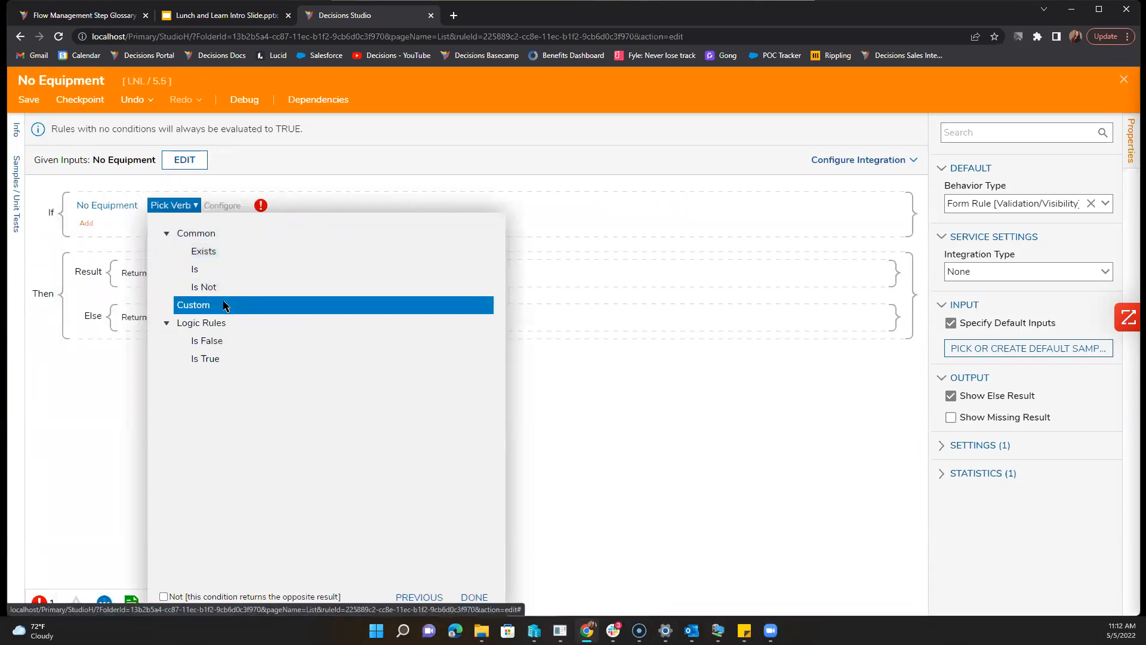
click(218, 359)
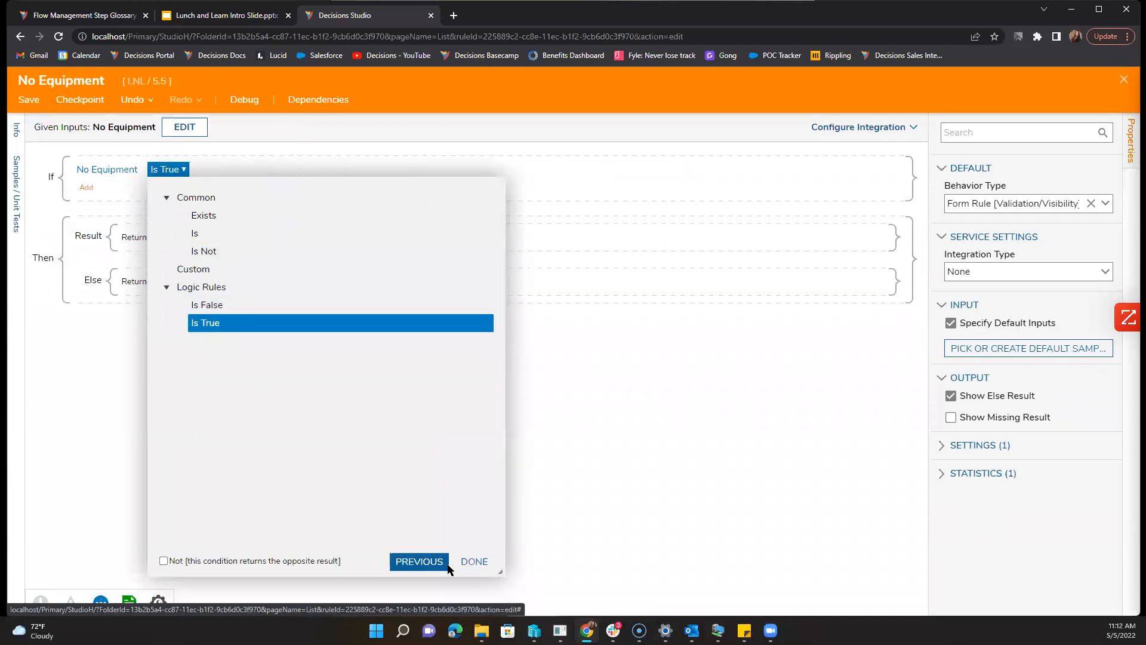
click(474, 561)
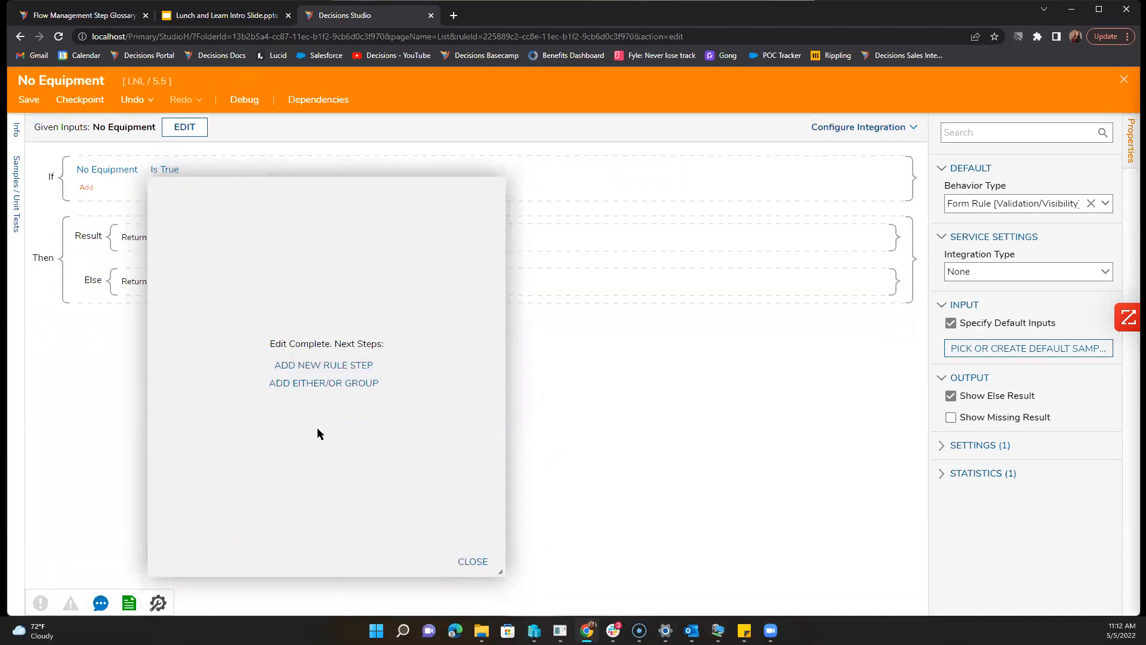
click(472, 562)
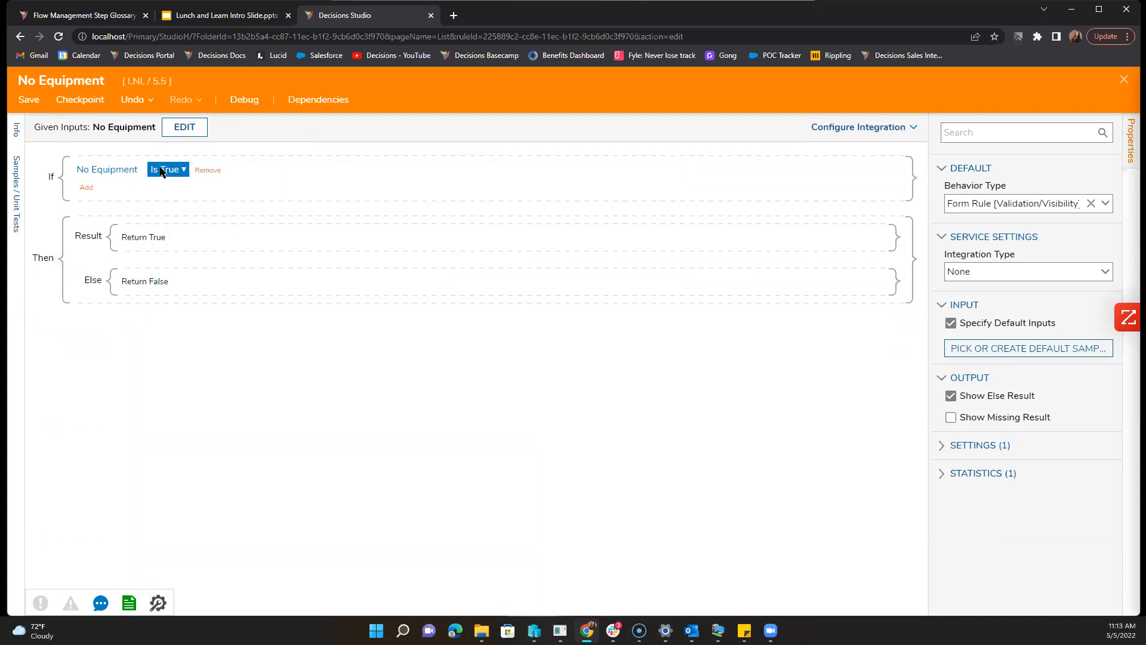
click(27, 98)
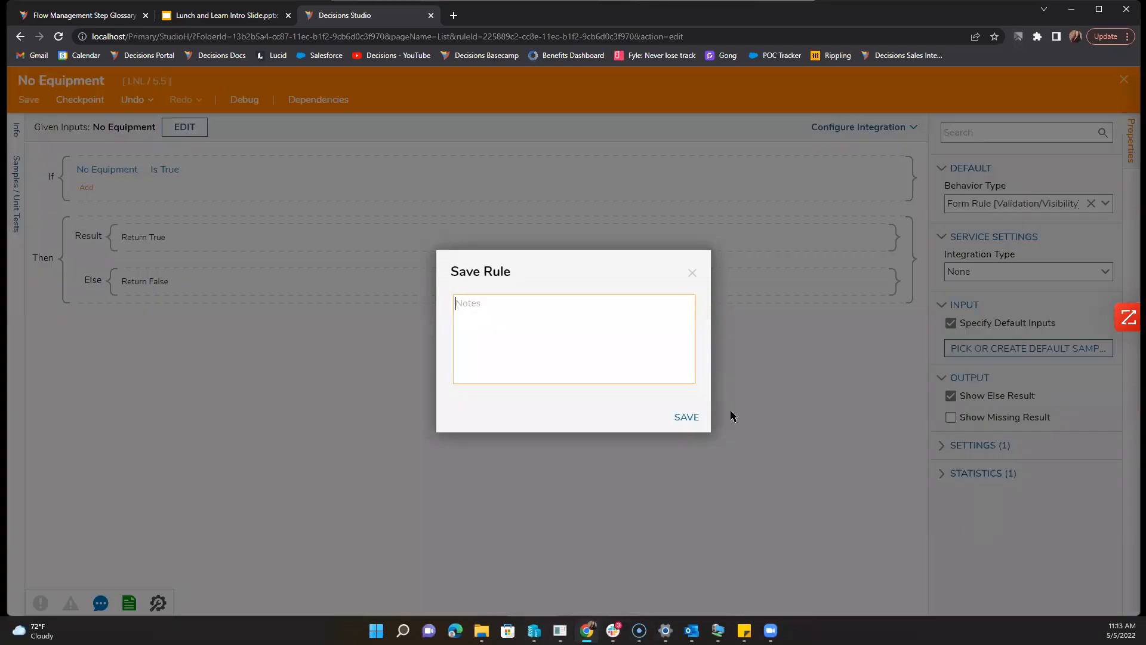
click(699, 419)
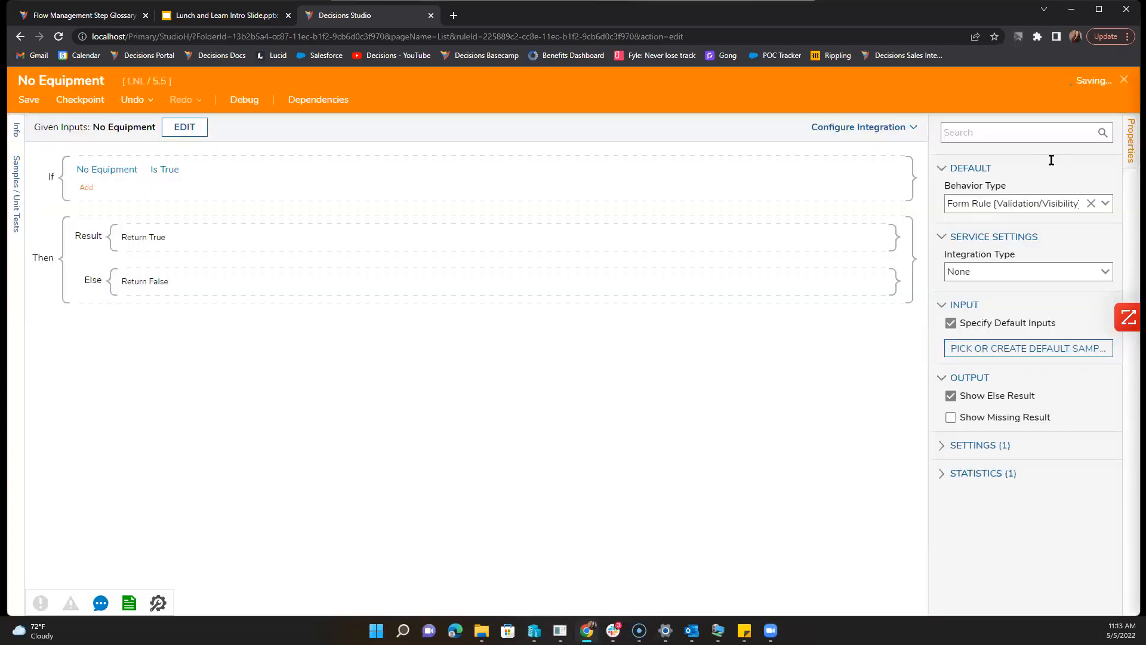
Step: Name the validation 'No Equipment' and load the rule's Boolean No Equipment input via UPDATE INPUTS
click(1123, 82)
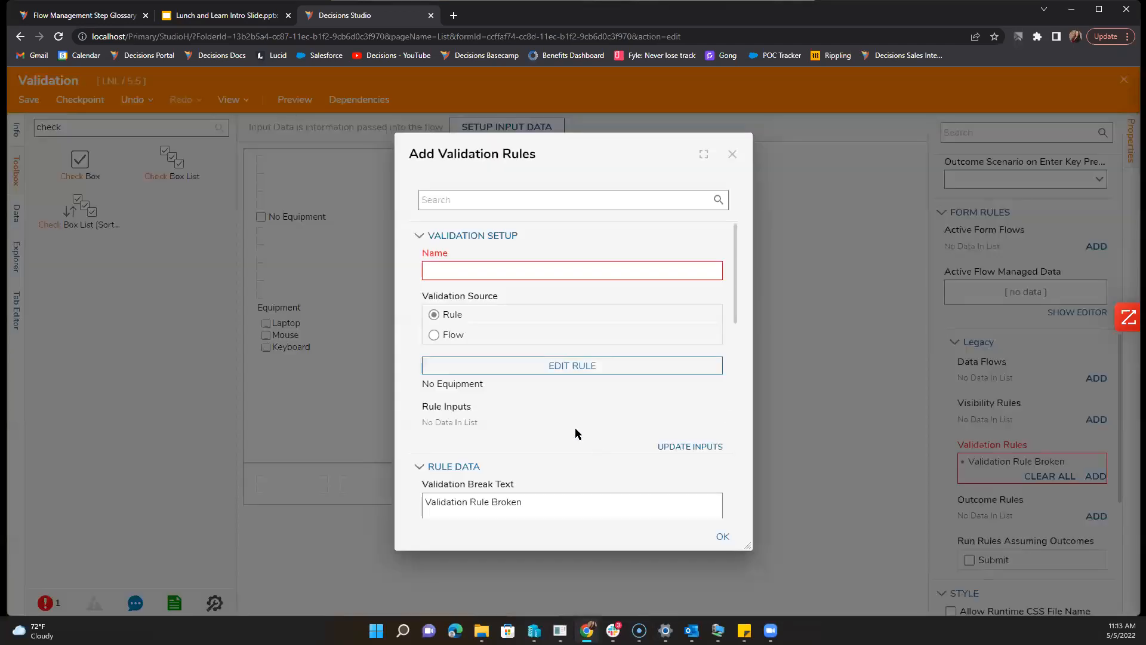
click(511, 270)
text(No E)
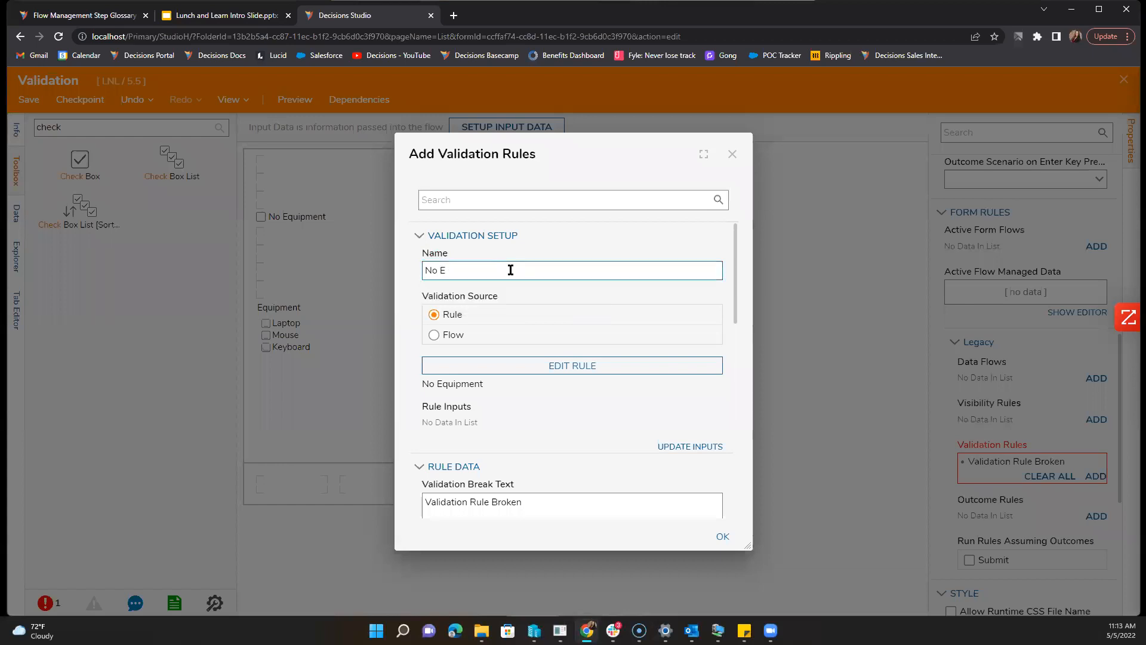
text(qu)
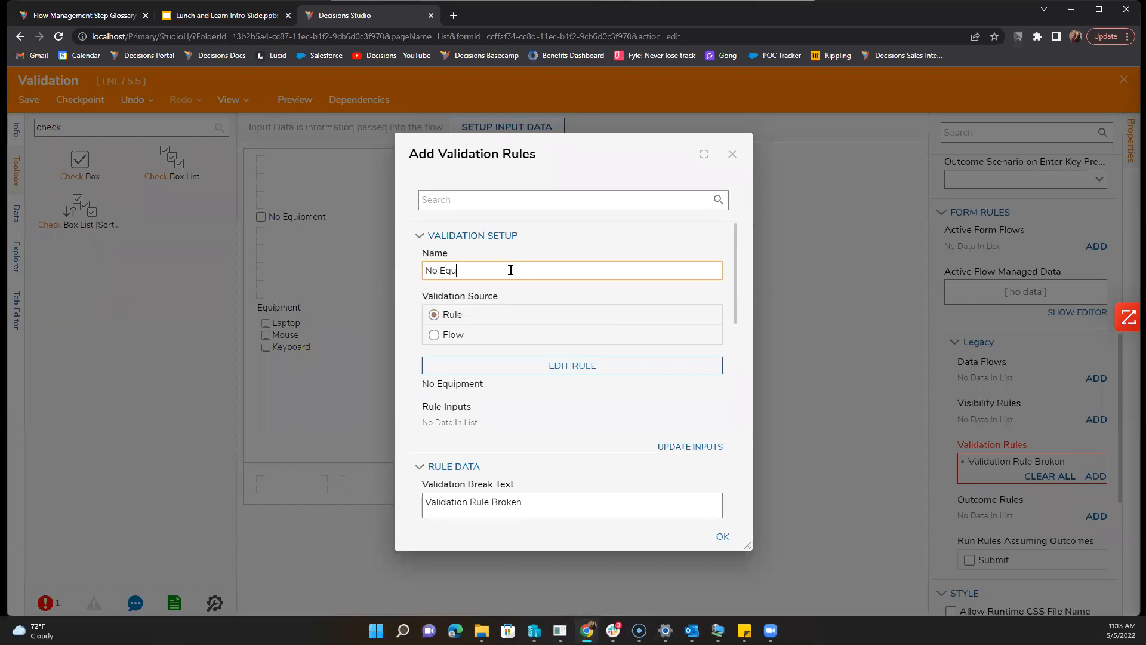
text(ipment)
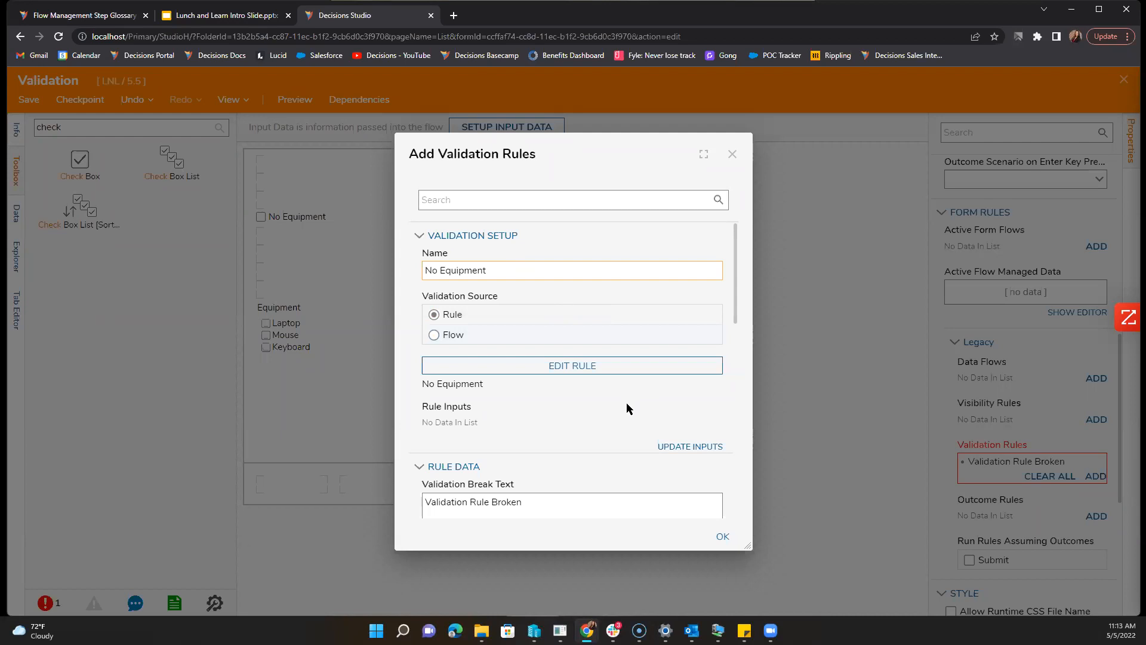
scroll(691, 339, down, 2)
click(691, 329)
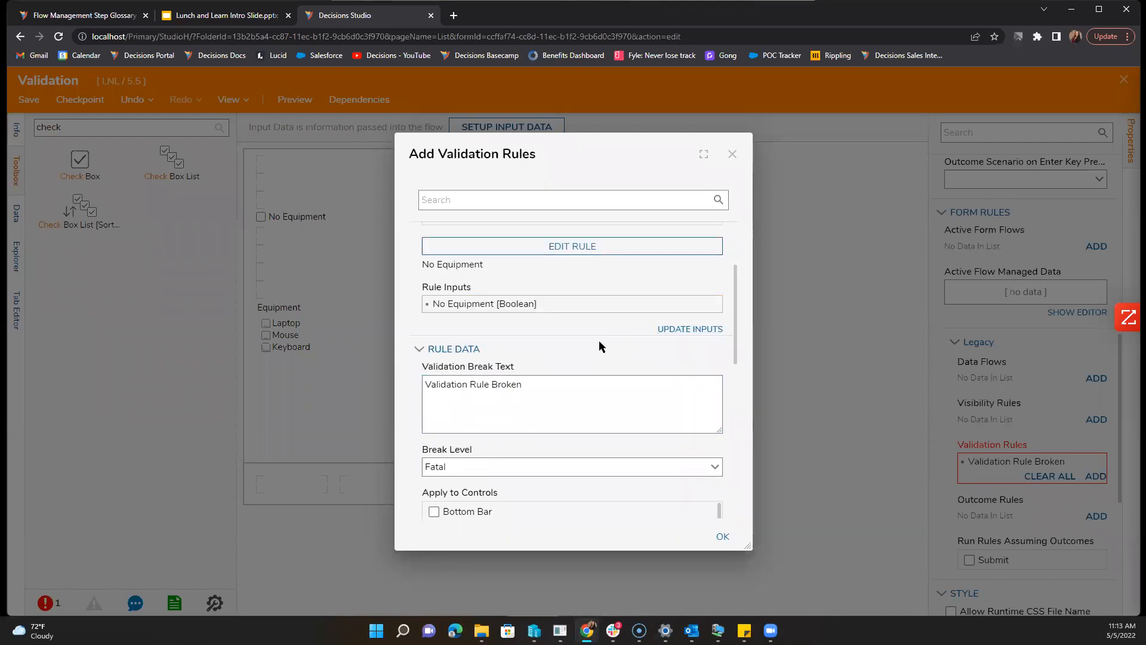
scroll(599, 346, up, 2)
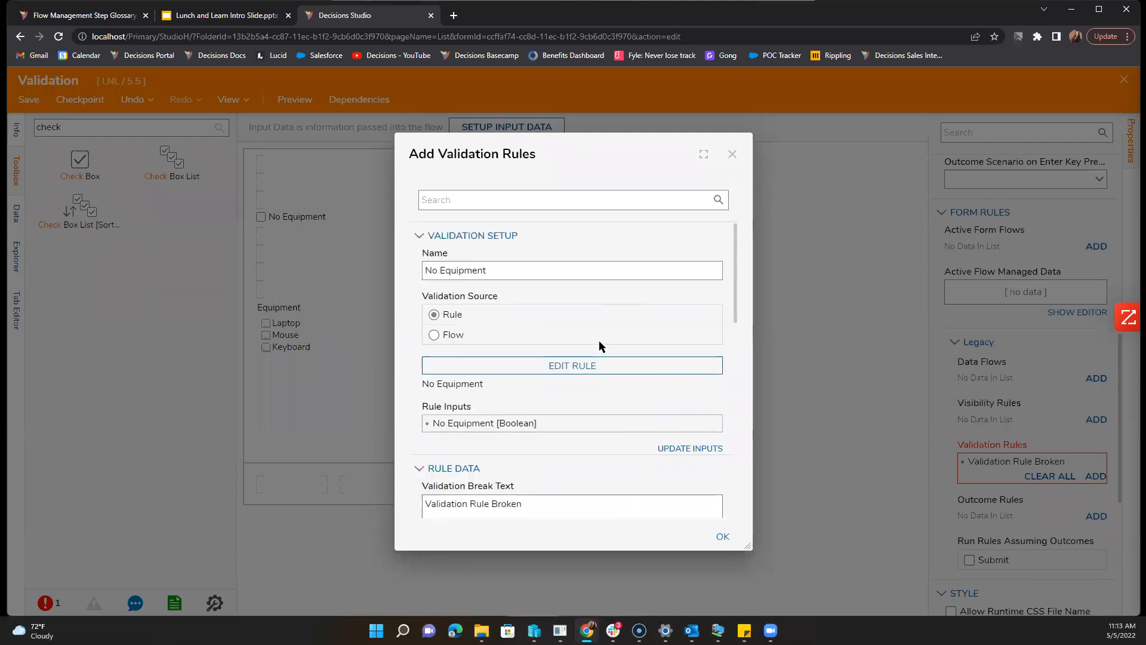
click(552, 270)
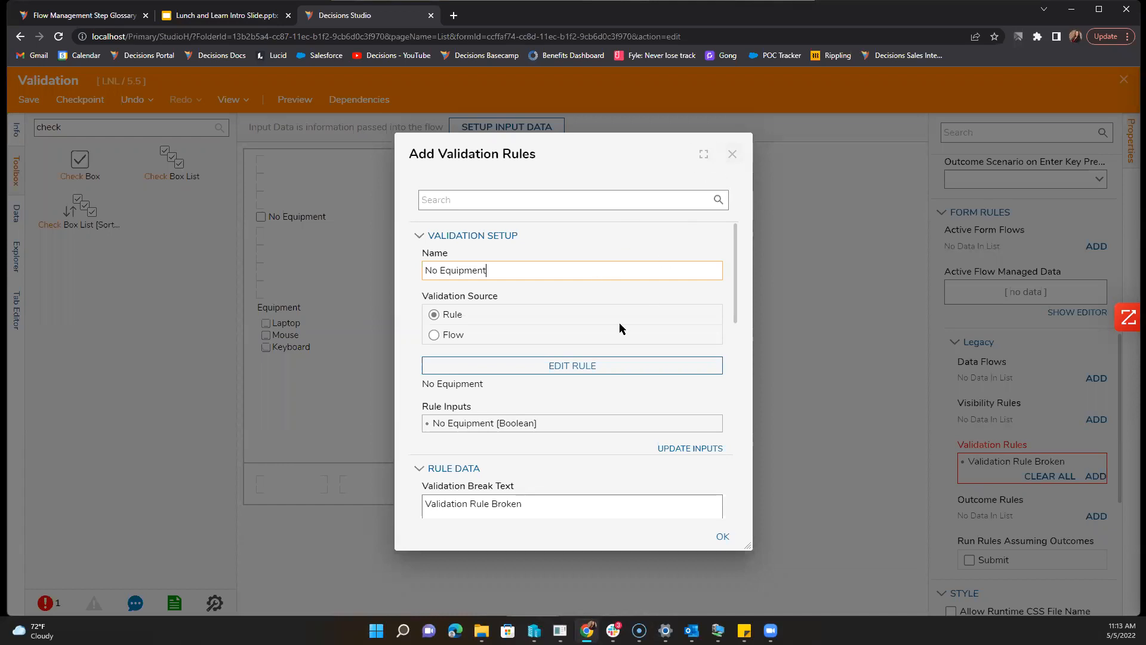
scroll(546, 434, down, 1)
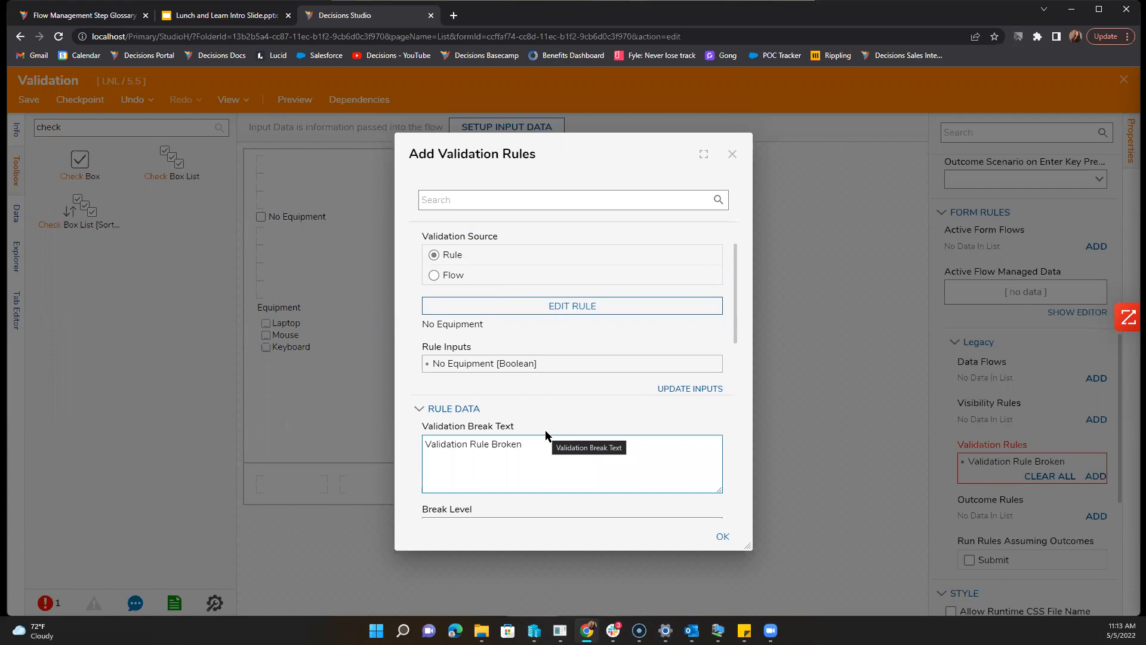
scroll(546, 434, down, 3)
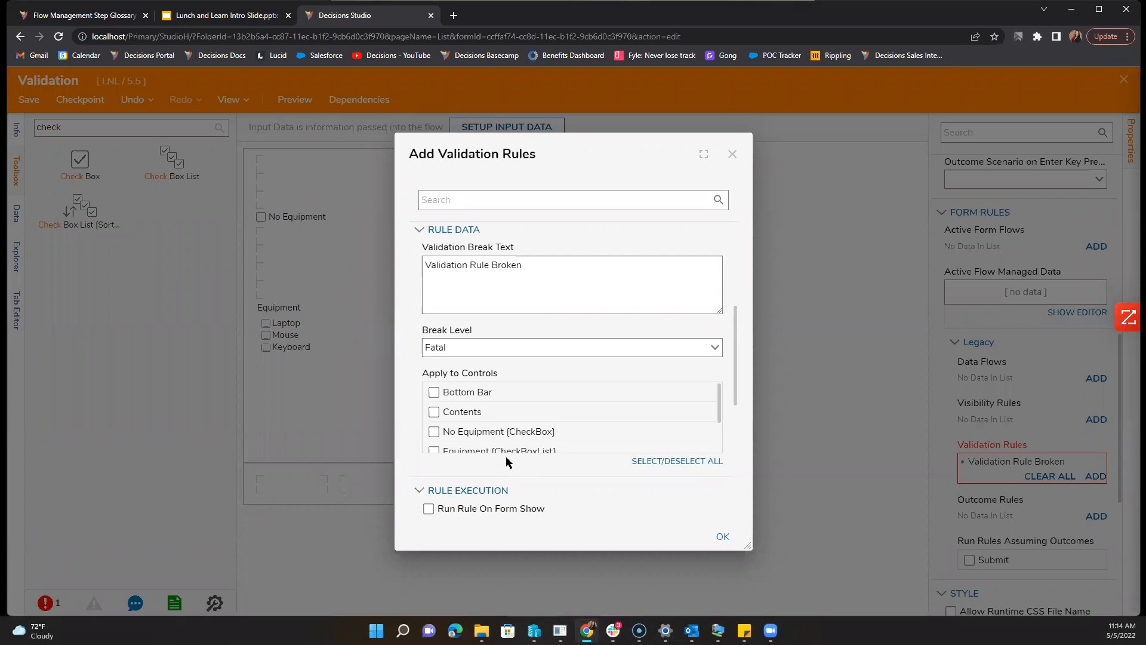
scroll(506, 463, down, 1)
scroll(507, 465, up, 5)
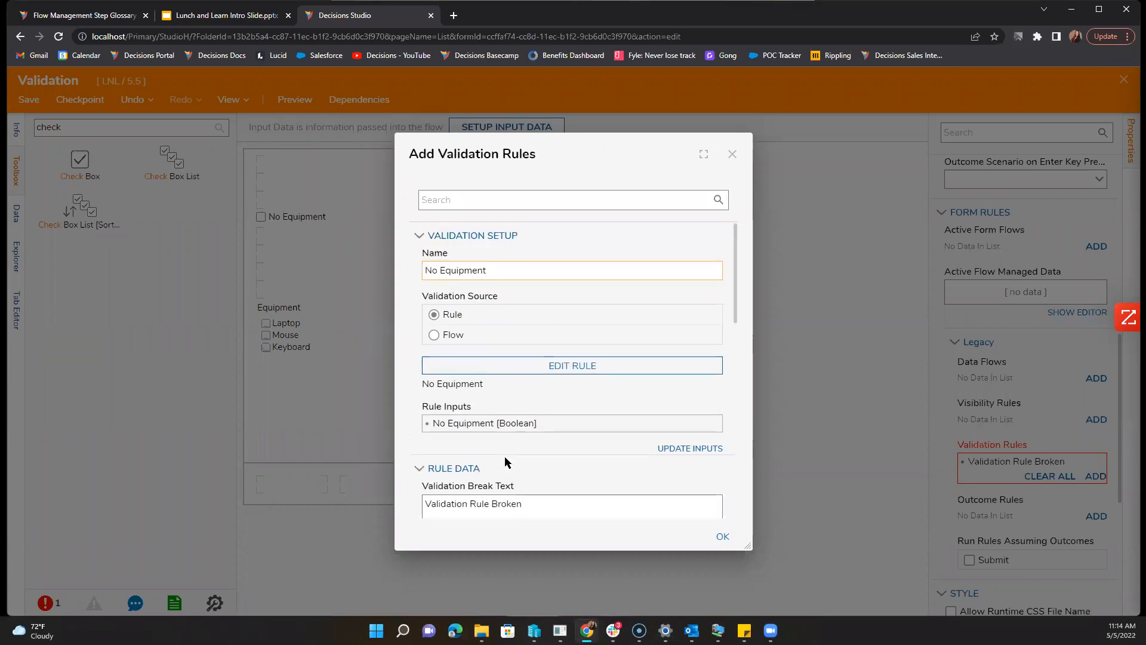
Step: Switch the validation source to Flow and create a Form Validation Flow named 'No Equipment'
click(443, 339)
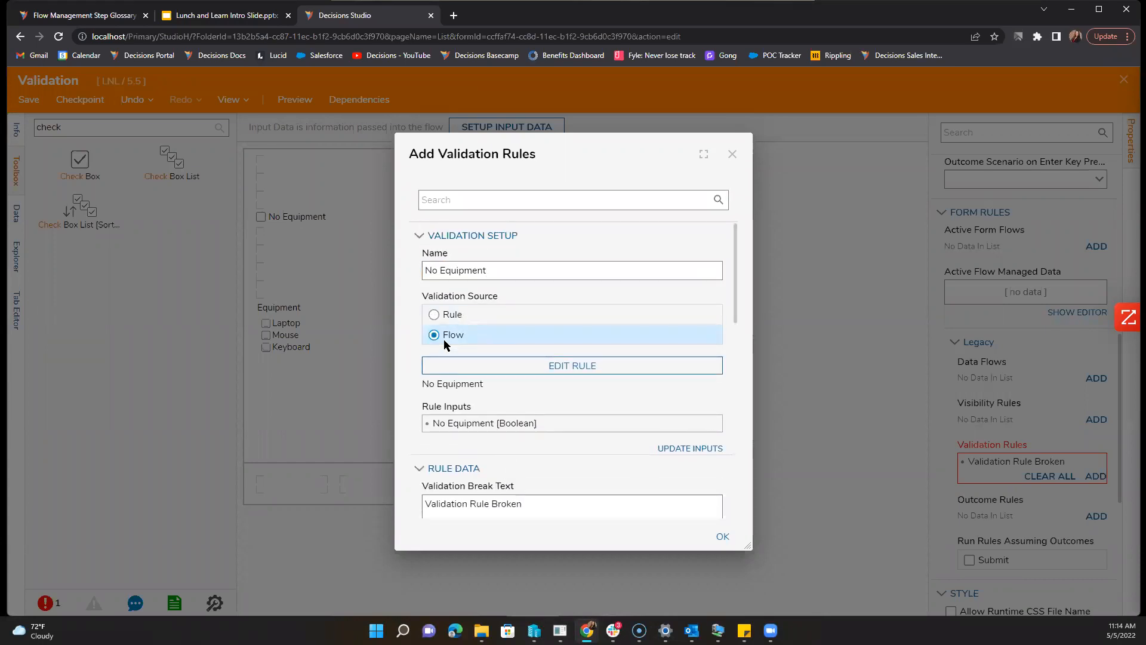
click(523, 370)
click(410, 353)
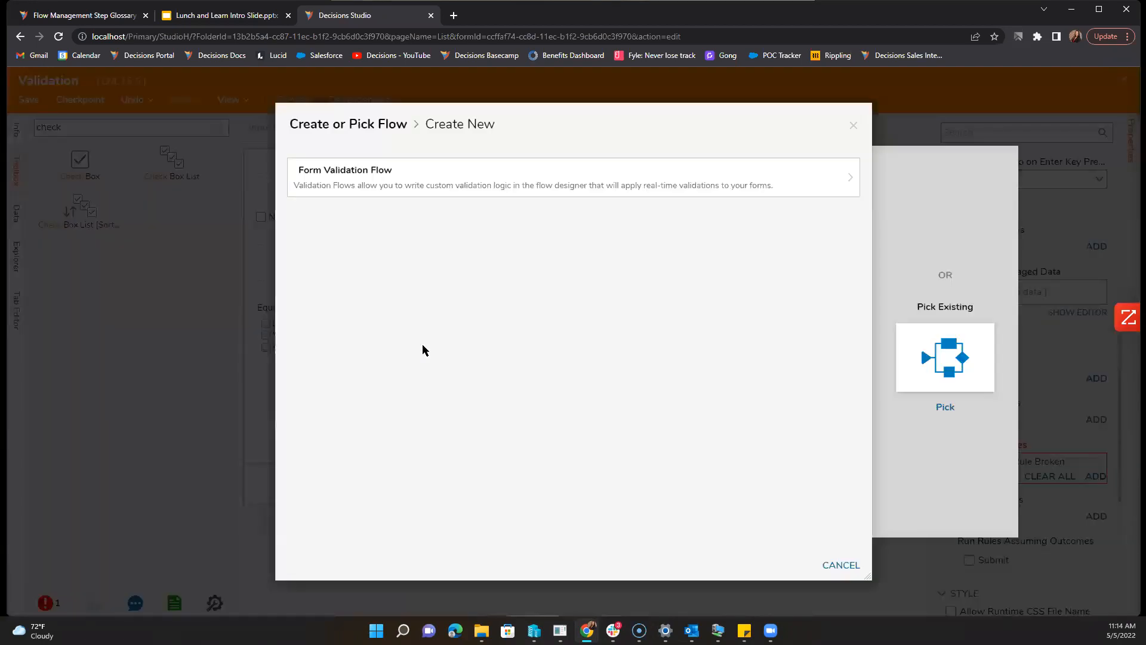
click(445, 180)
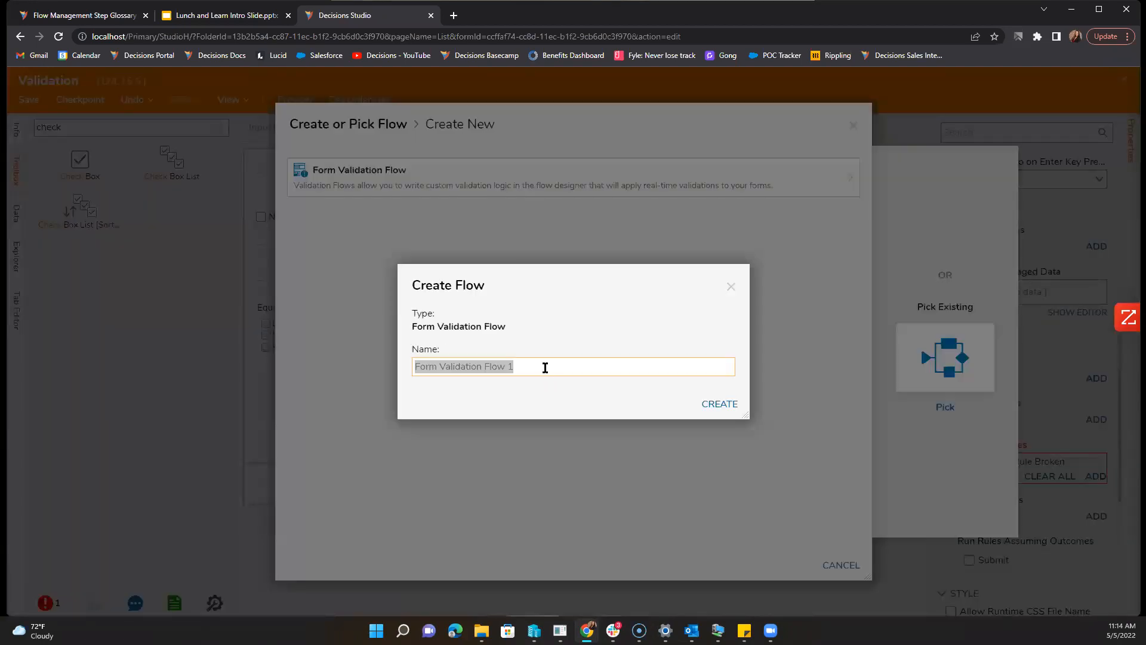
text(No Equipment)
key(Return)
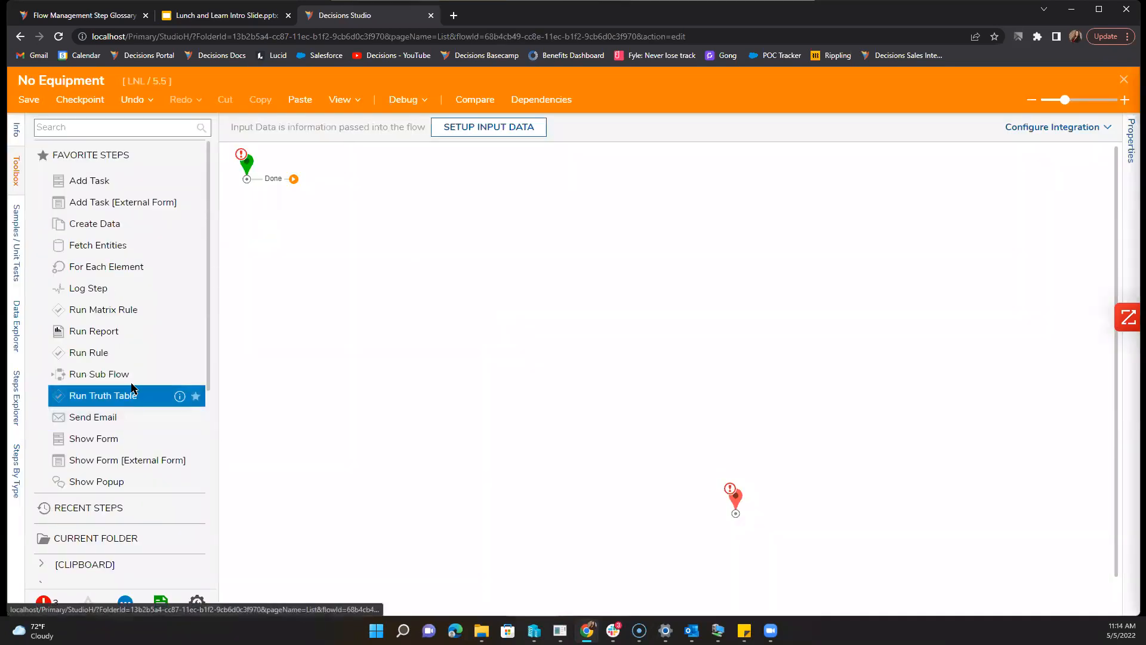
Step: Add a Run Rule step connected to the start's Done outcome
drag(136, 353, 390, 229)
drag(294, 180, 385, 229)
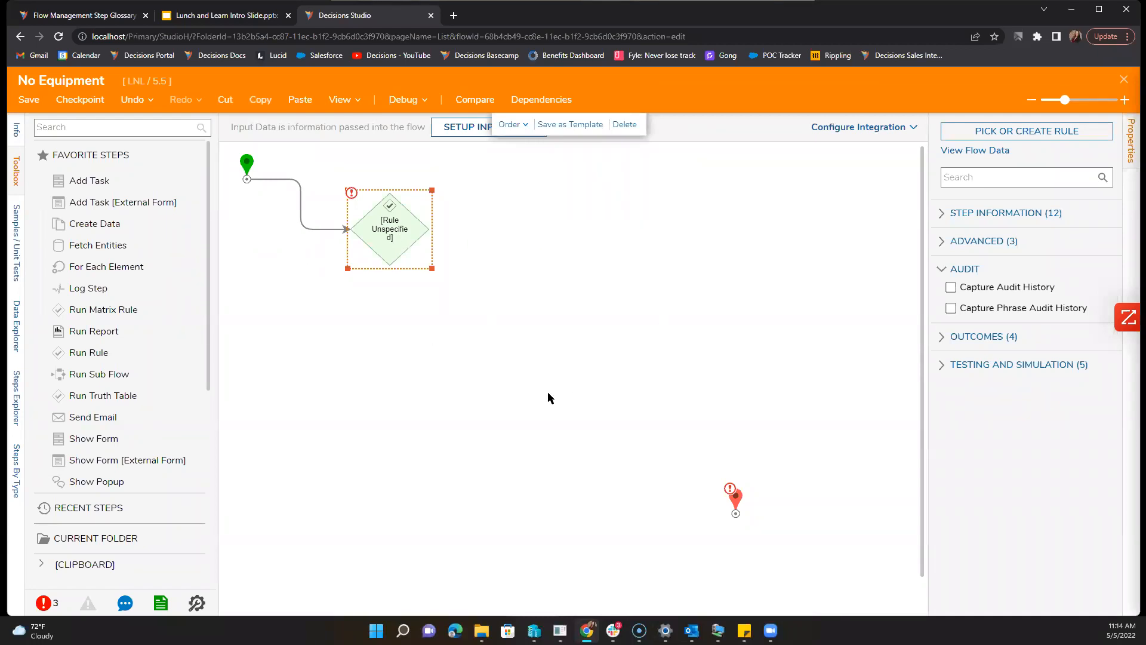
click(977, 134)
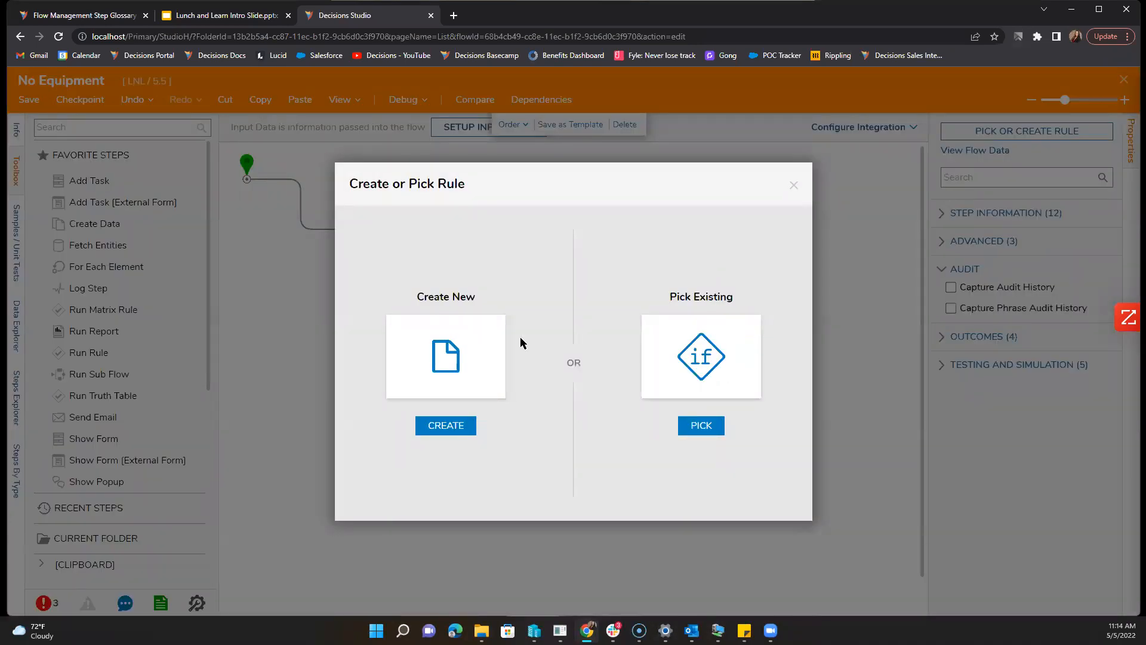
Step: Start a new Statement Rule, then cancel it, leaving the Run Rule step without a rule
click(485, 348)
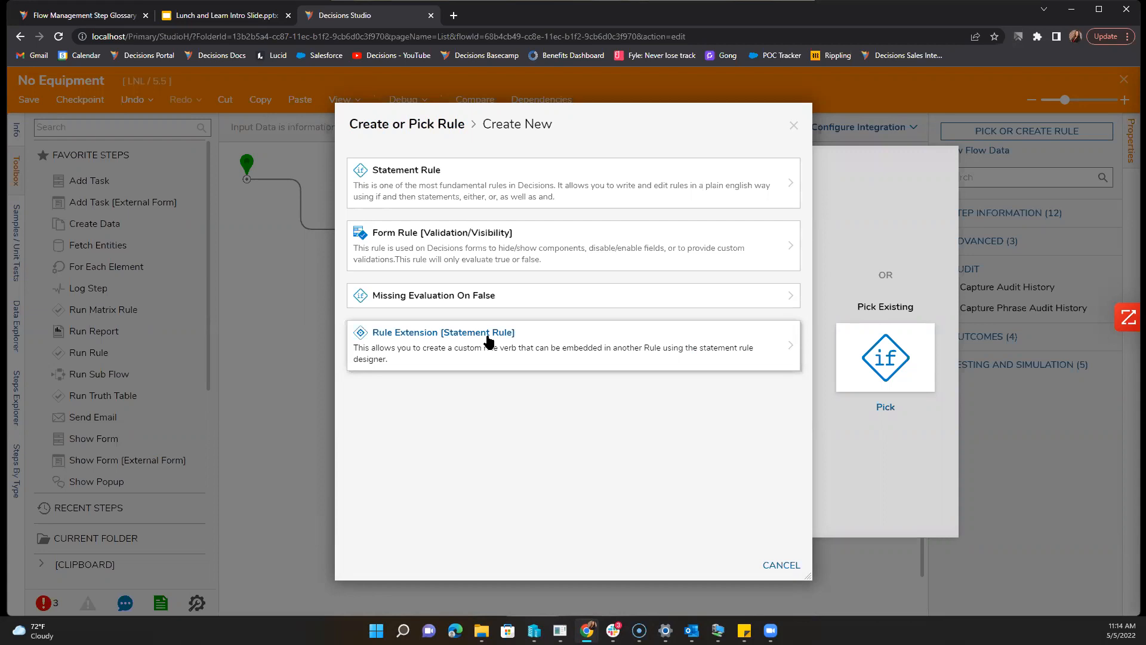
click(503, 200)
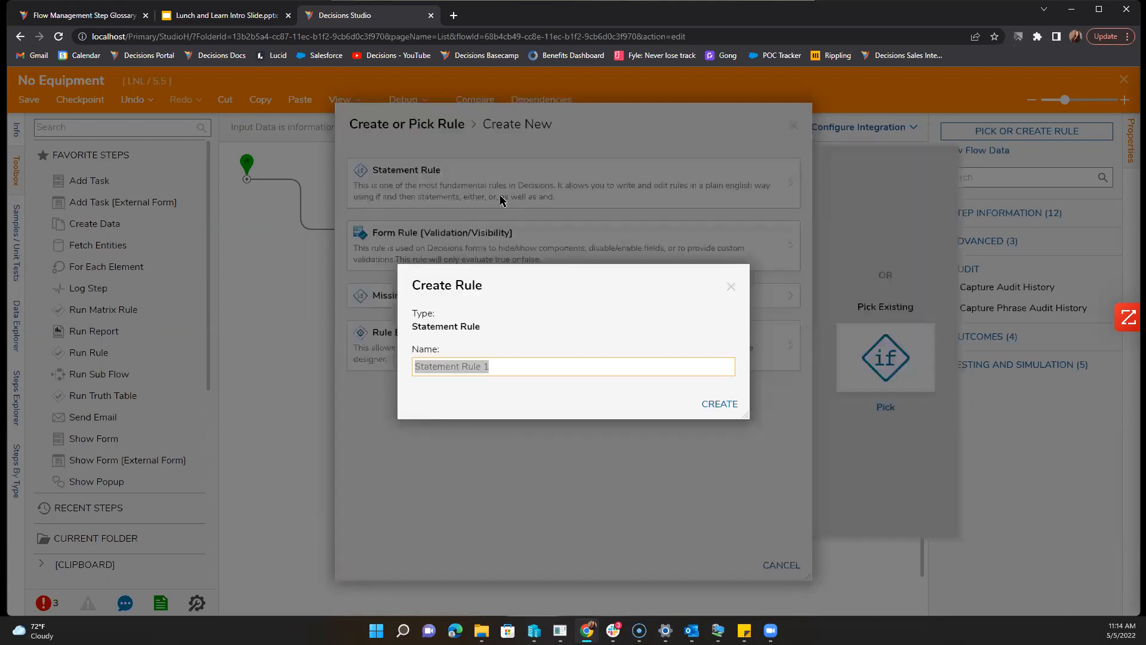
click(731, 287)
click(794, 126)
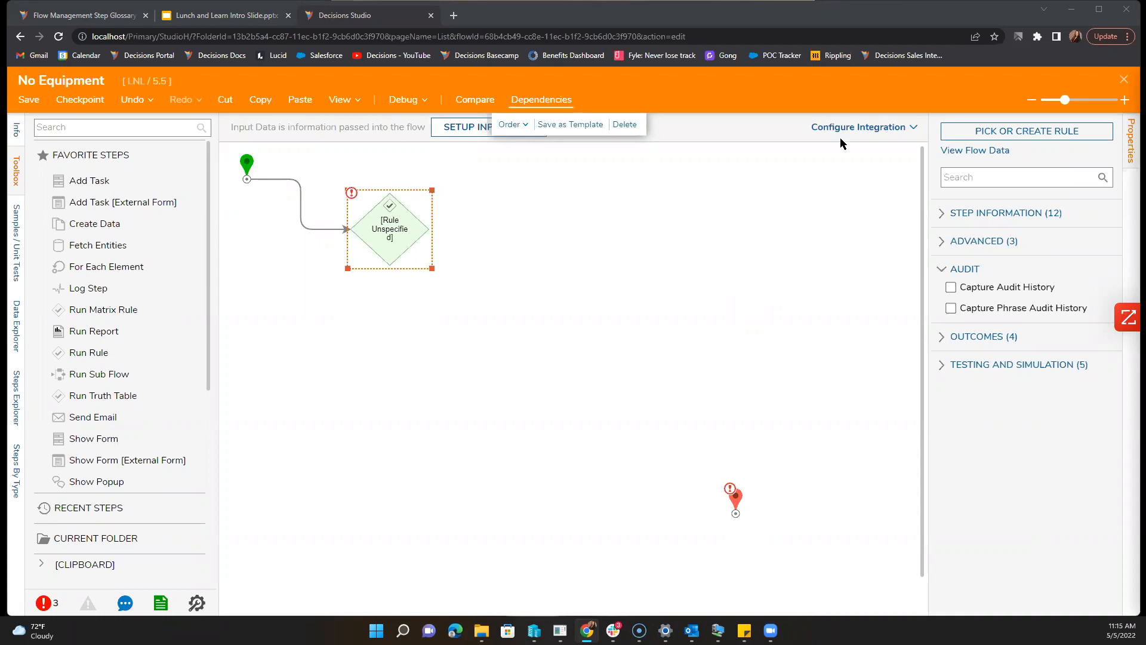
Step: Close the No Equipment flow without saving and dismiss the Add Validation Rules dialog
click(1124, 80)
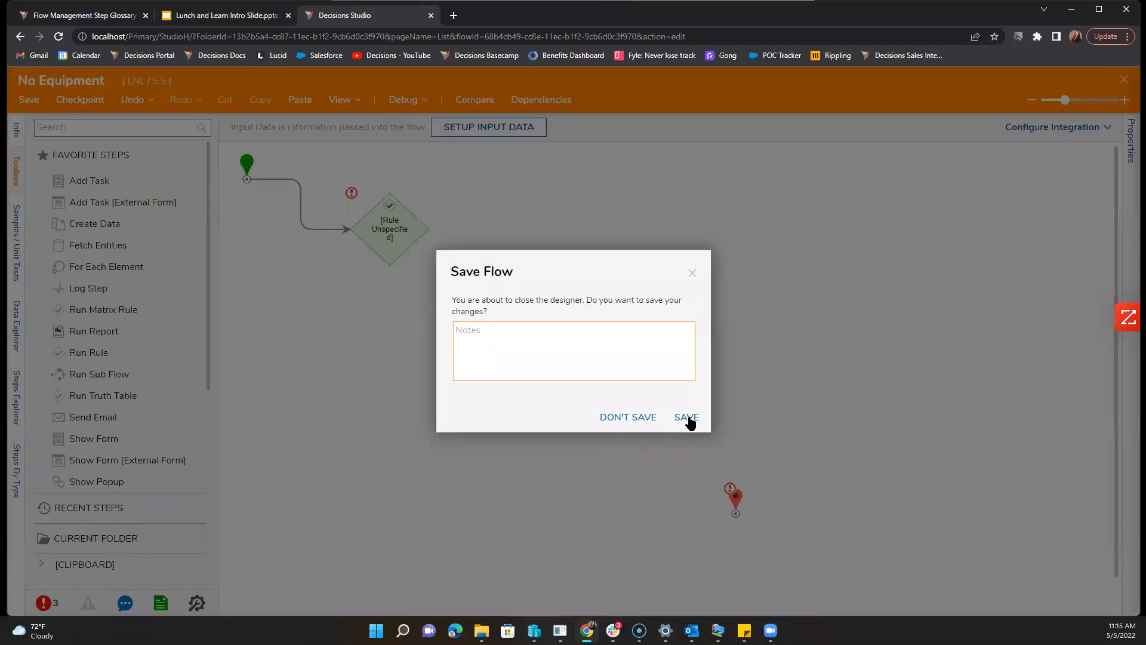
click(658, 421)
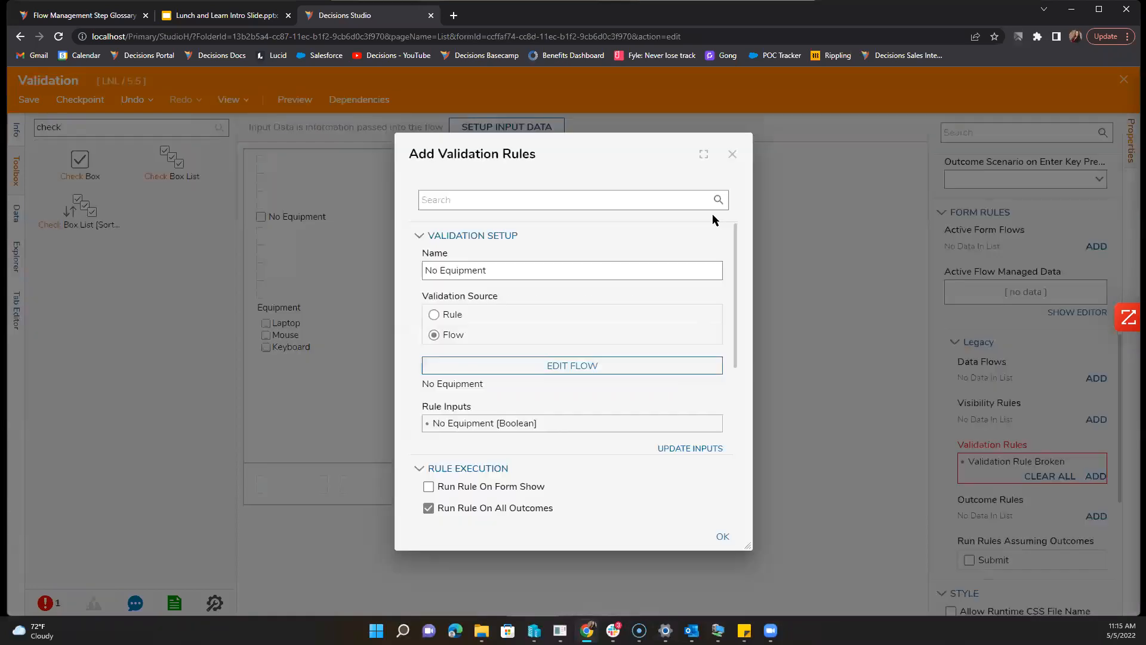
click(733, 155)
Step: Select the Equipment check box list and highlight the toolbox search text
click(359, 345)
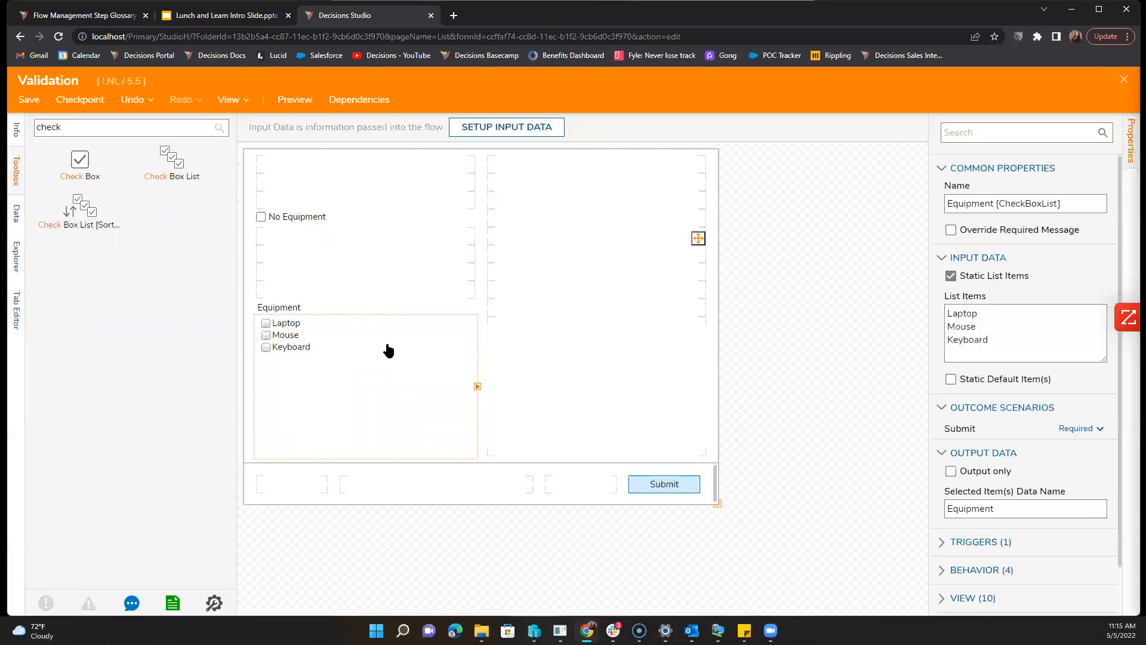
click(16, 172)
click(17, 172)
double_click(198, 129)
Step: Add three text boxes named Laptop Estimate, Mouse Estimate and Keyboard Estimate to the form
text(te)
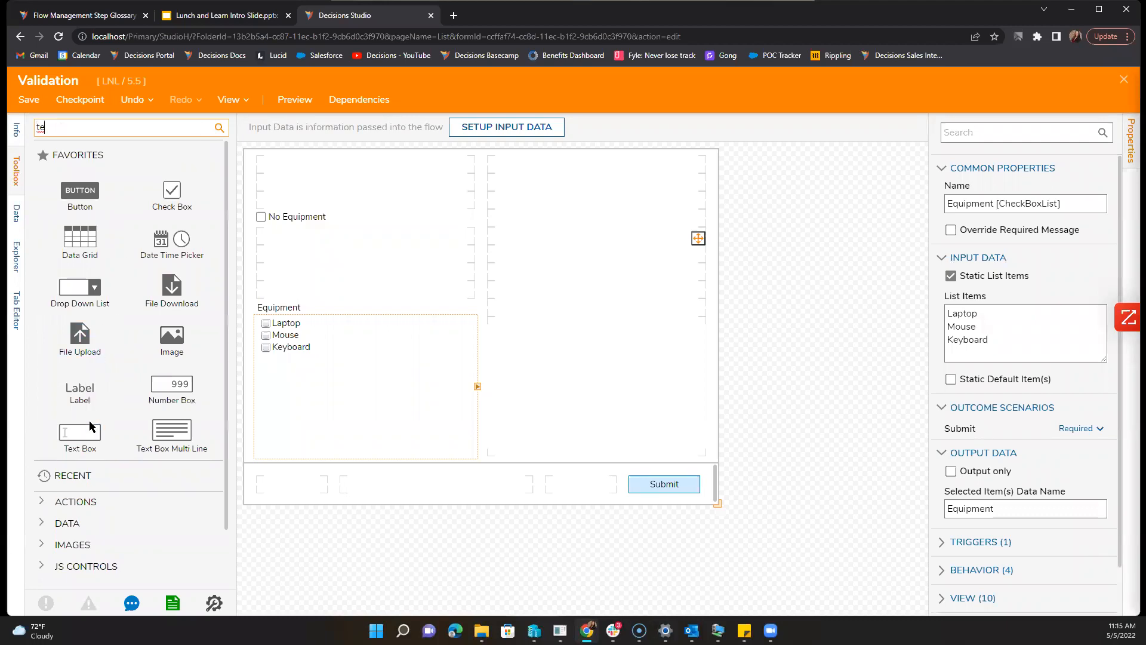
drag(79, 431, 589, 271)
text(L)
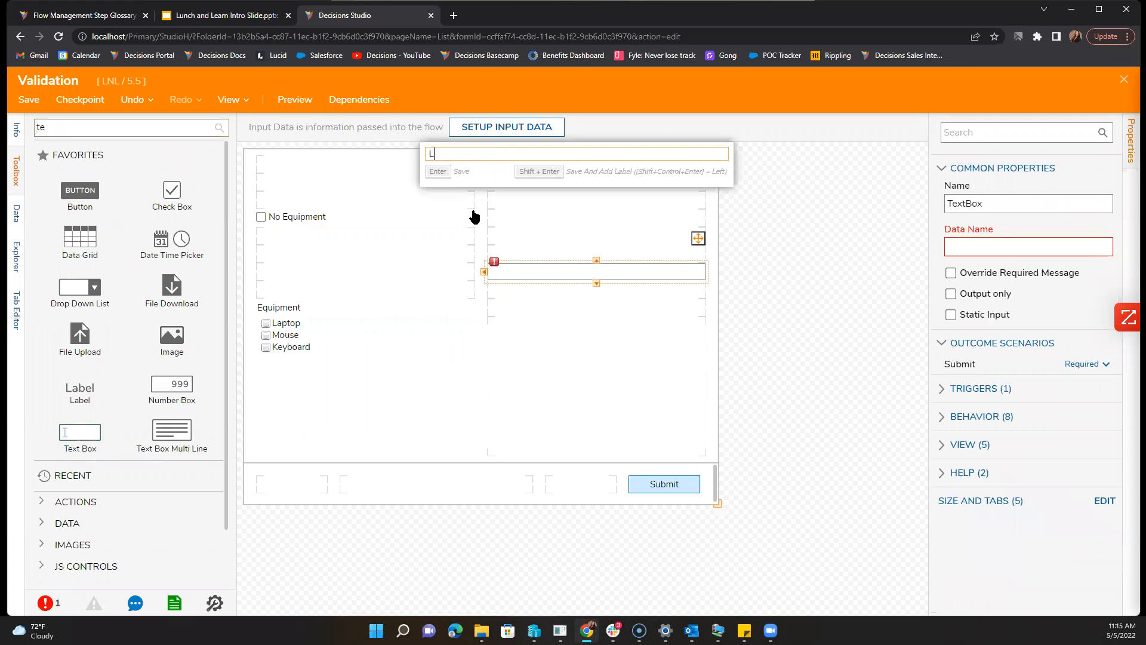
text(aptop Estimate)
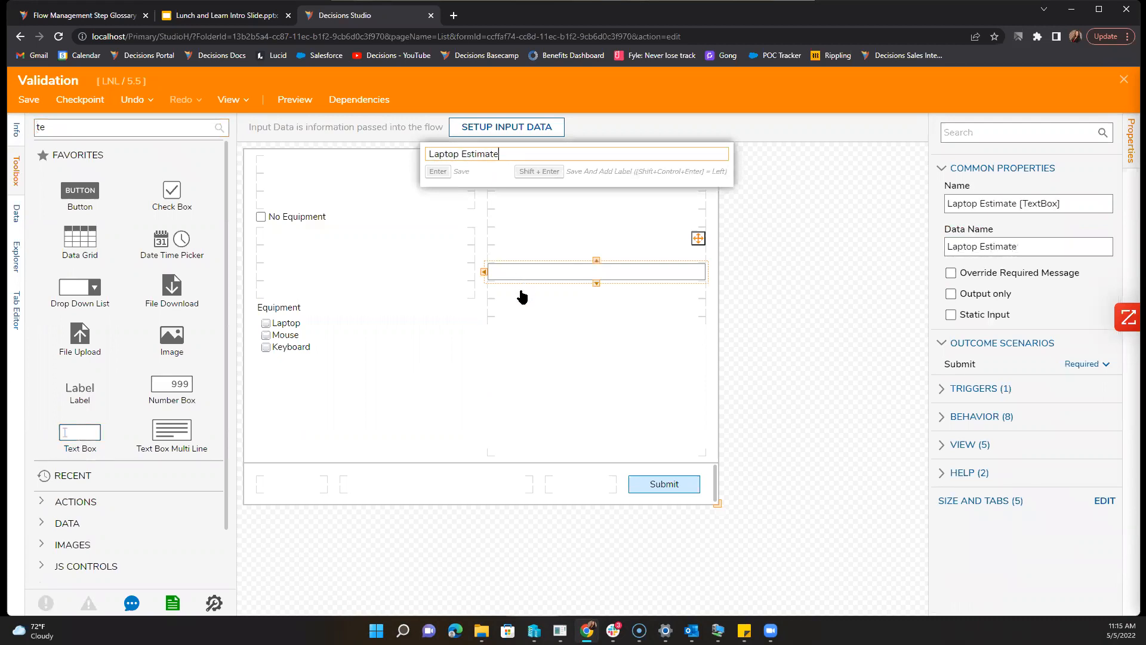
click(438, 267)
drag(87, 442, 523, 306)
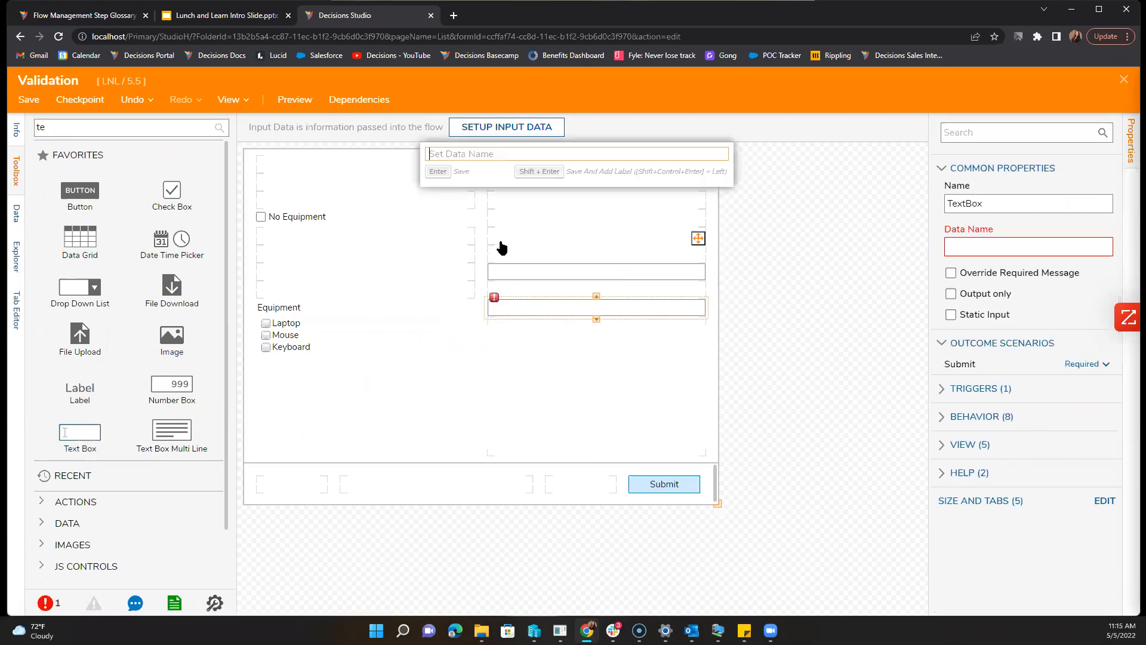
text(Hea)
key(BackSpace)
key(BackSpace)
text(Mouse Estimate)
key(Return)
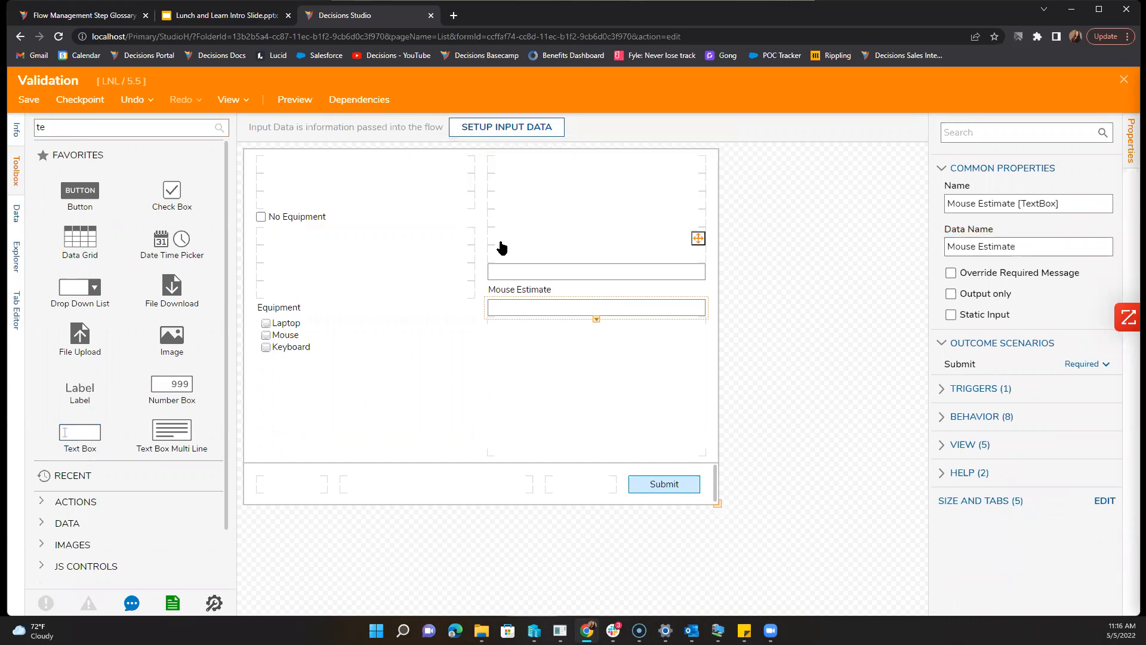
drag(113, 424, 511, 234)
text(Key)
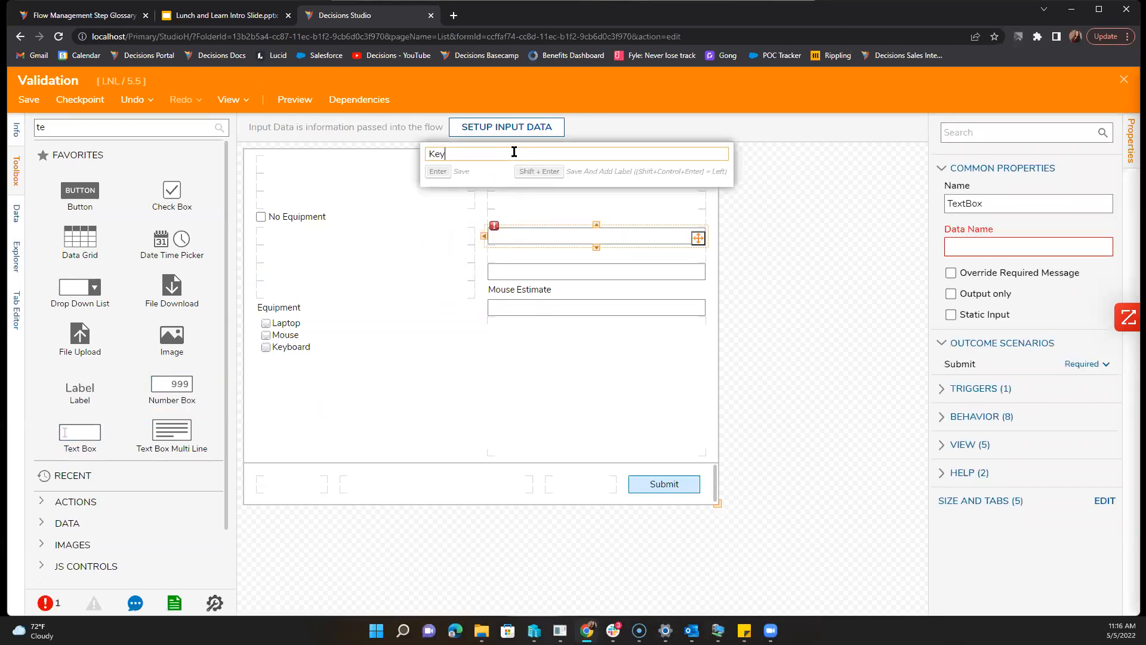
text(board Estimate)
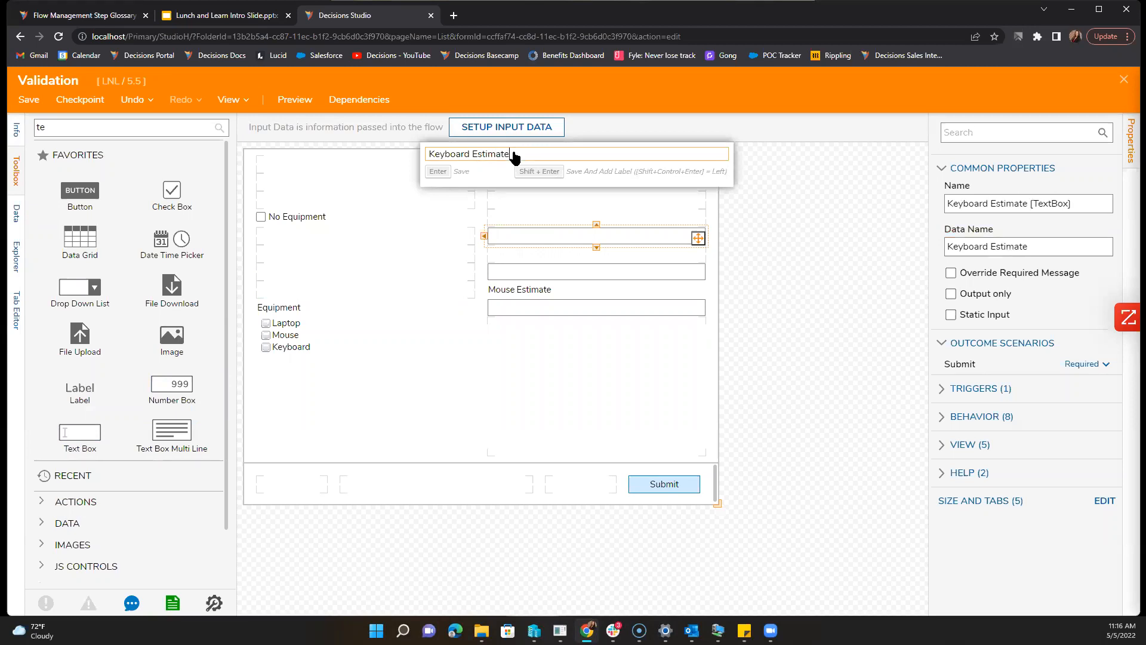
key(Return)
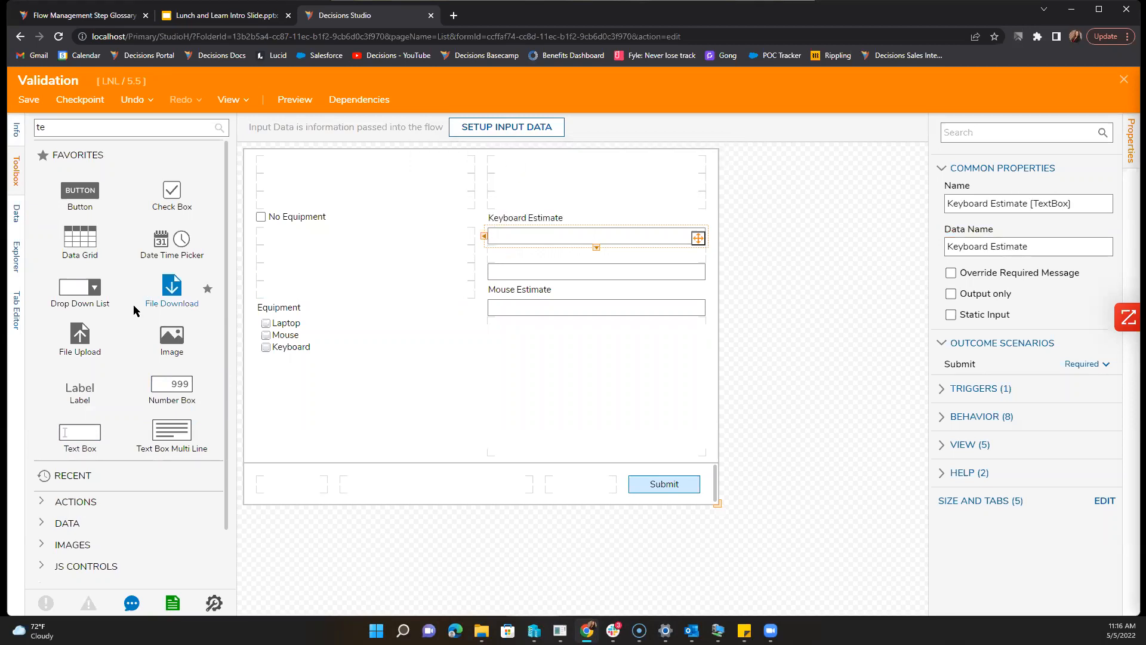
Step: Add a label reading 'Laptop Estimate' below the Keyboard Estimate box
drag(87, 389, 516, 251)
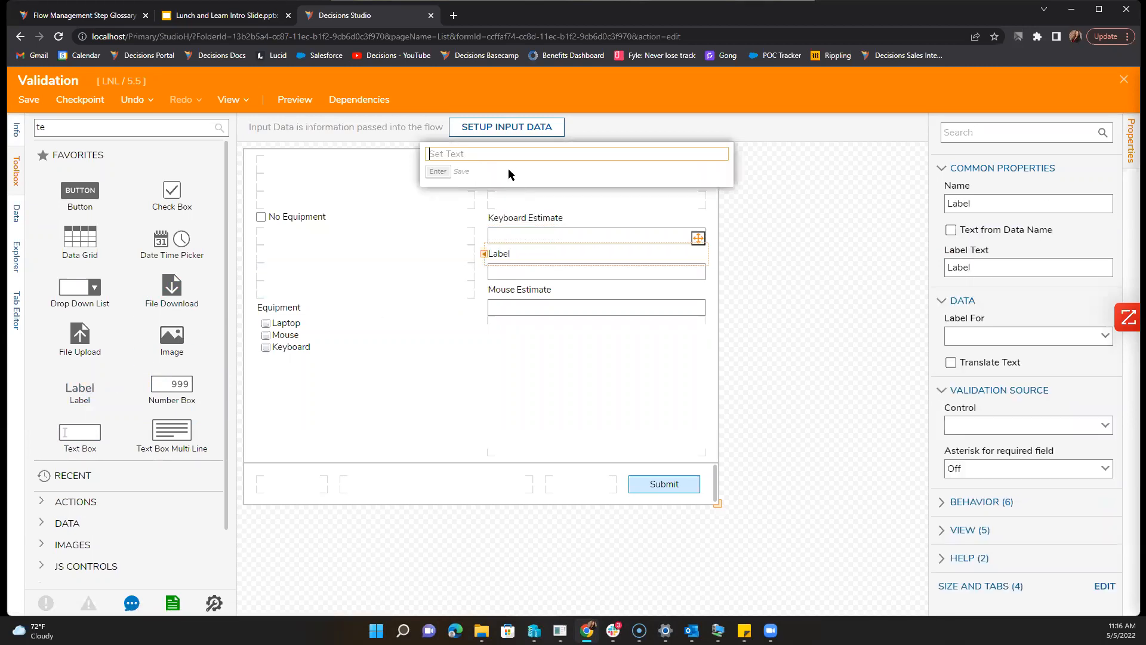
text(Laptop Estimate)
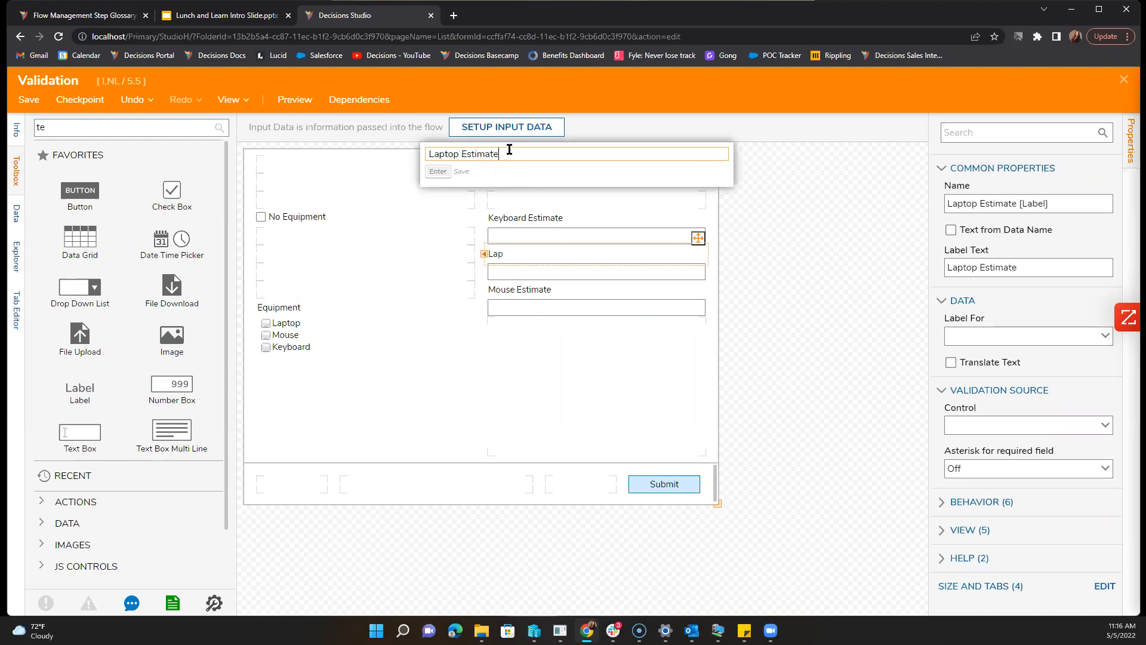
key(Return)
click(340, 354)
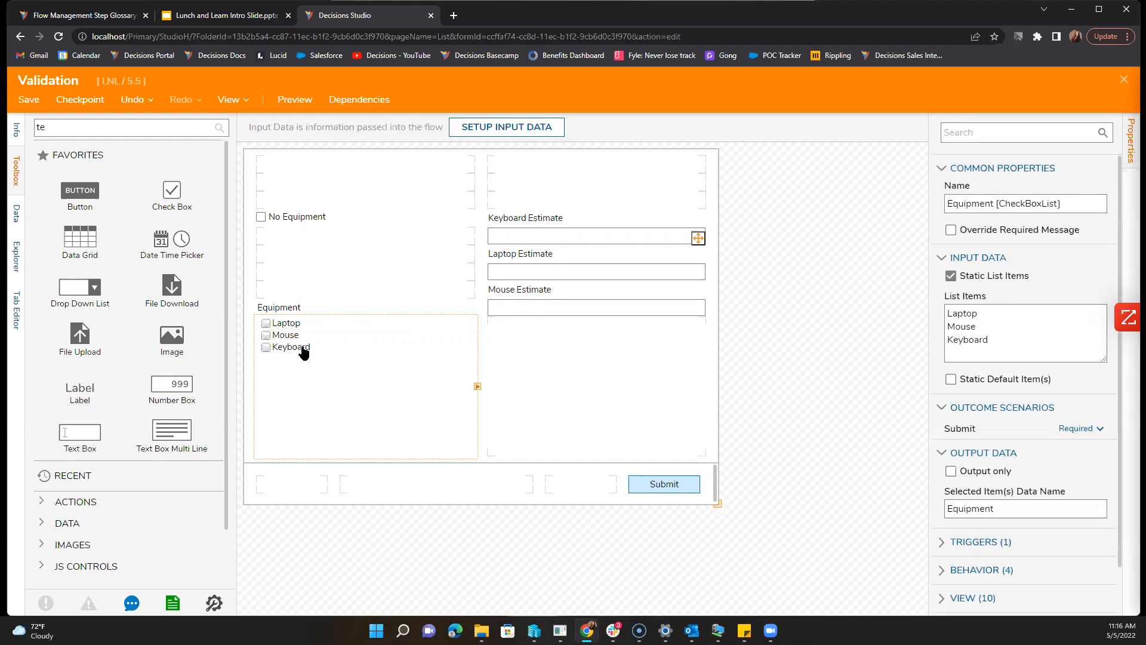
Step: Add 'No Equipment' as a fourth List Items option of the Equipment checkbox list
click(1027, 349)
text(No Equipment)
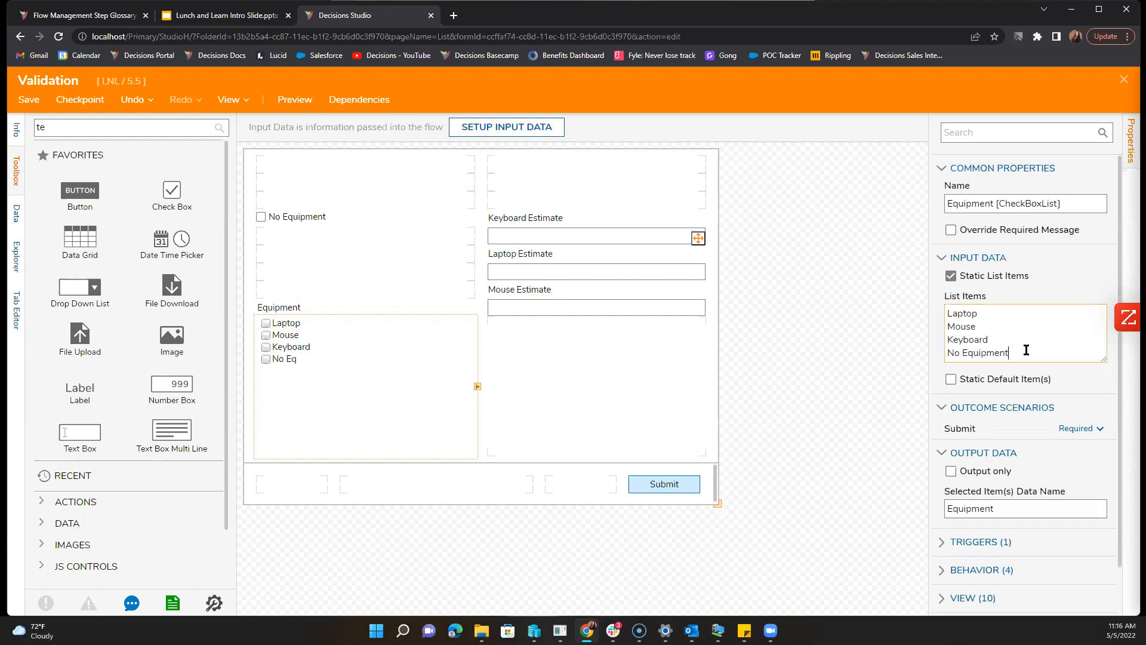
click(853, 359)
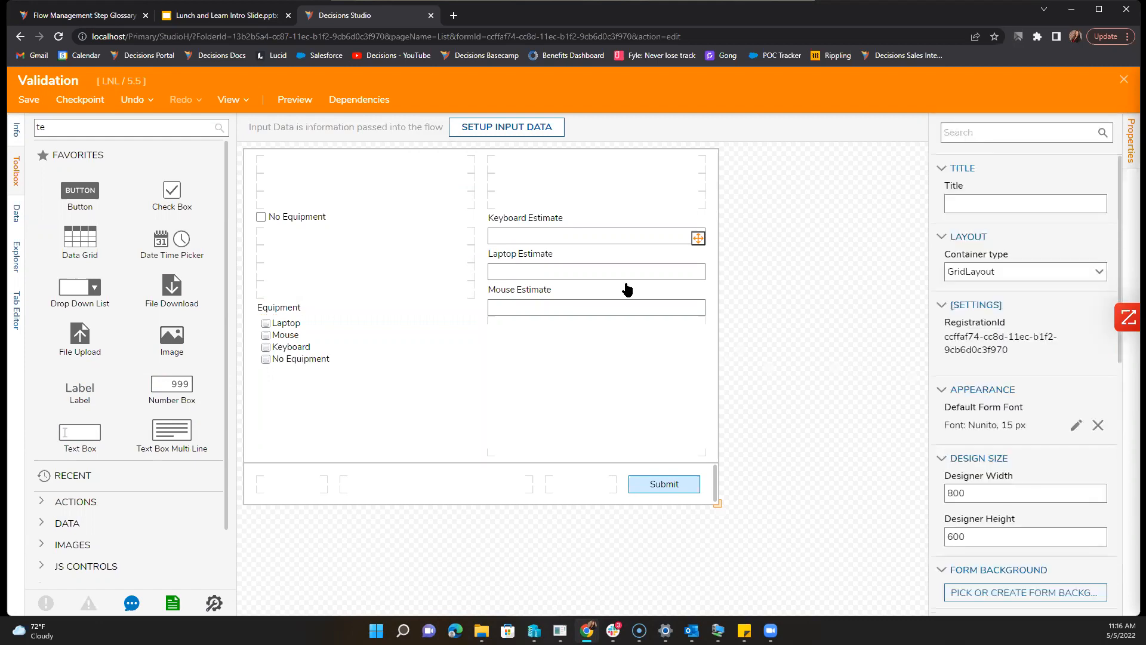
click(277, 363)
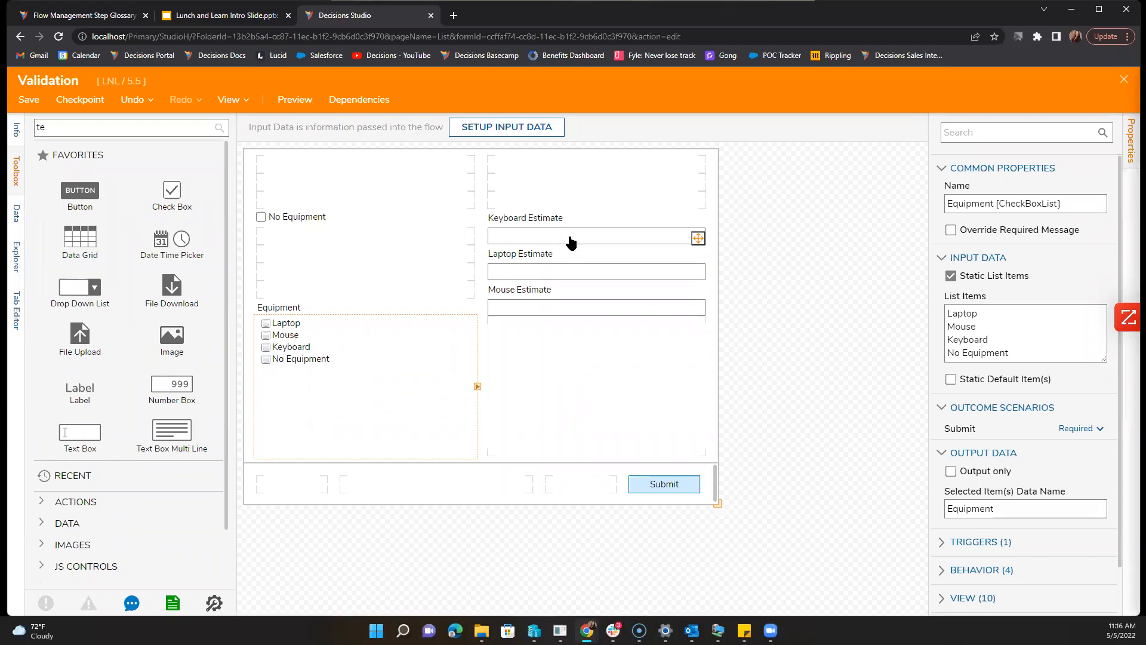
click(828, 353)
scroll(955, 436, down, 5)
scroll(956, 448, up, 3)
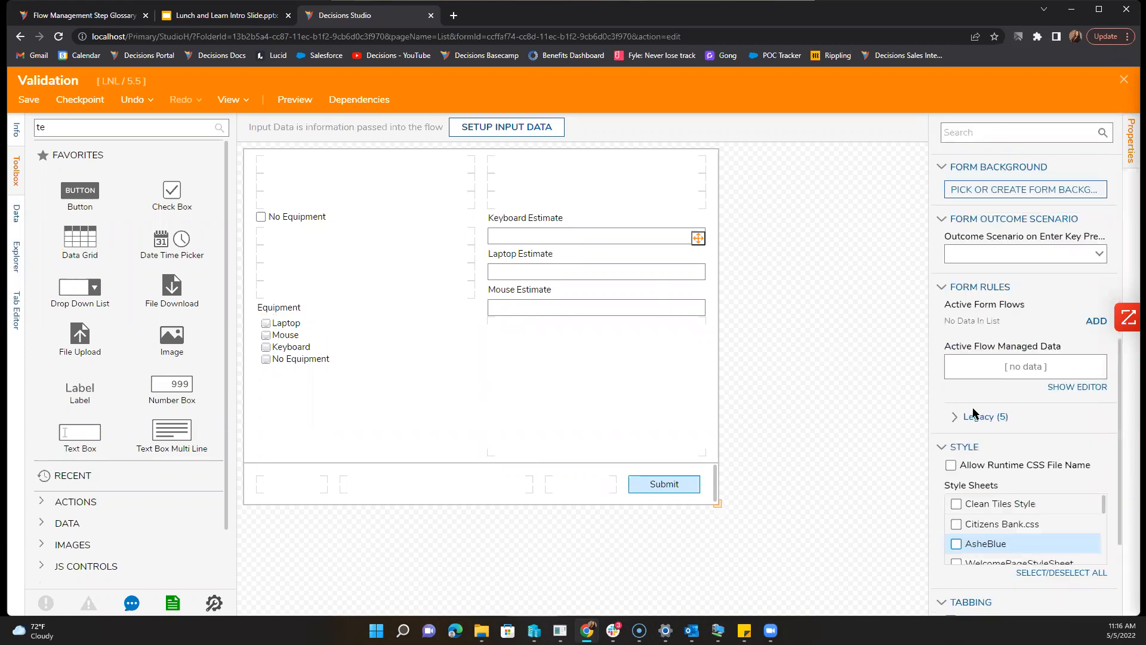
Step: Create a new Form Rule named 'Equipment=laptop' from the form's Legacy Validation Rules
click(985, 463)
scroll(1003, 475, down, 4)
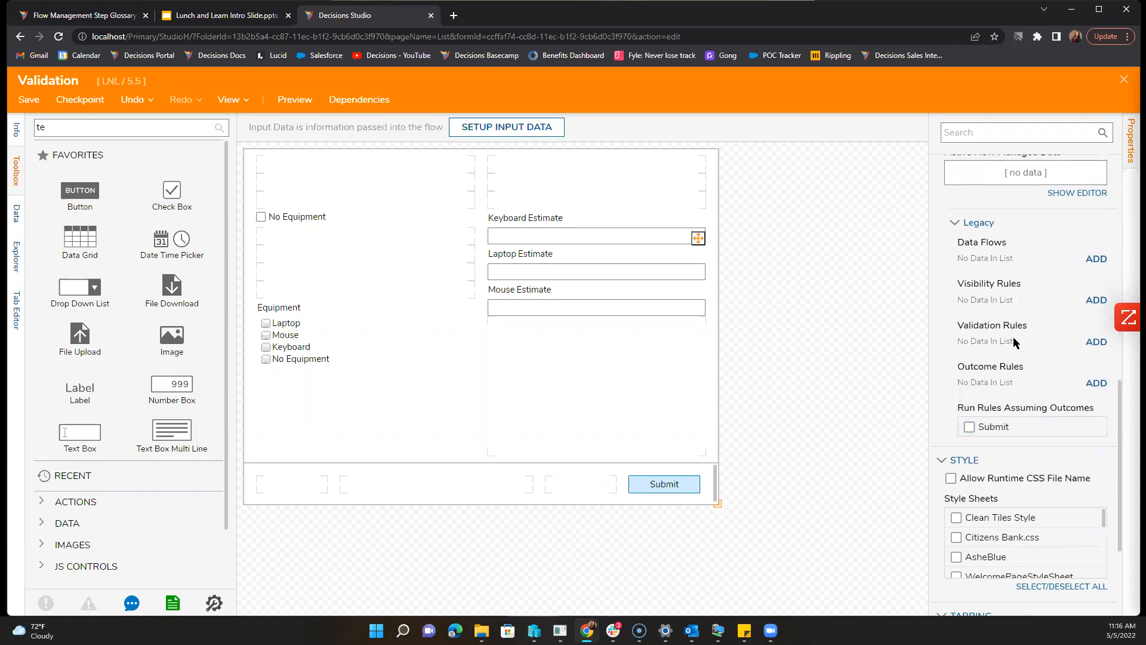
click(1096, 343)
click(588, 366)
click(472, 360)
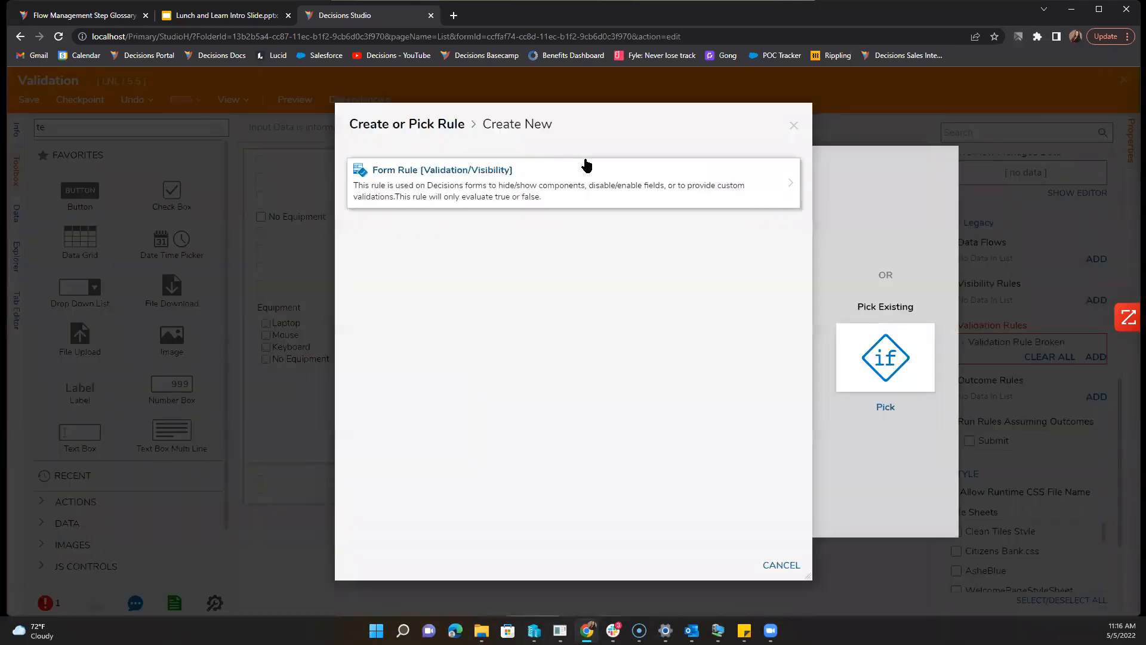
click(585, 191)
text(Equipment)
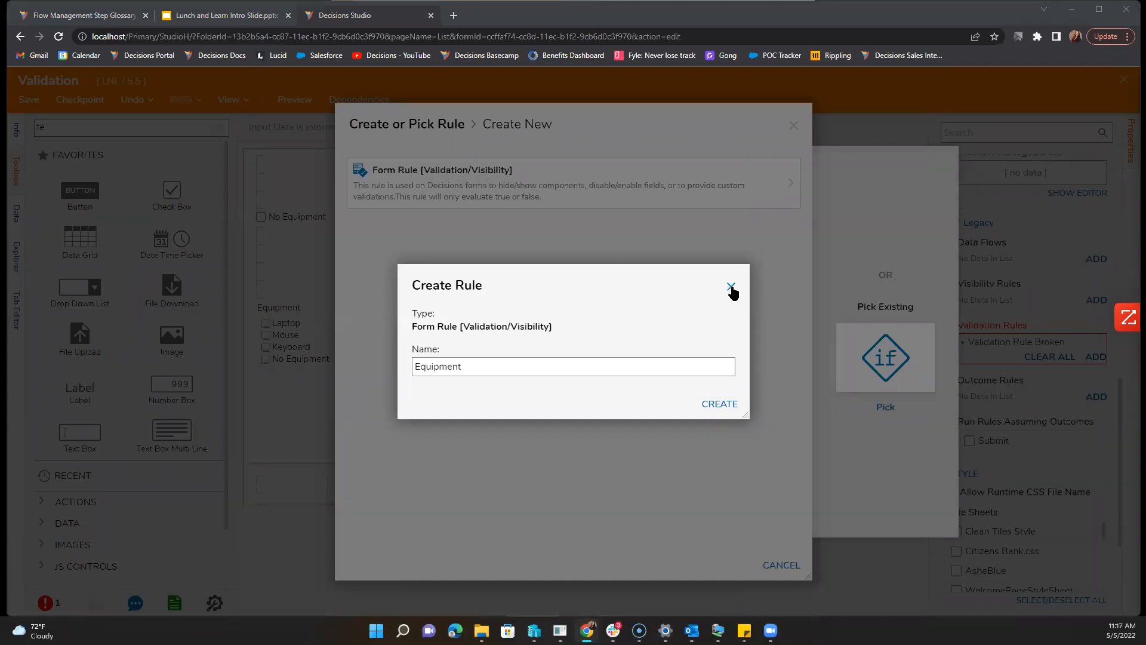
click(585, 358)
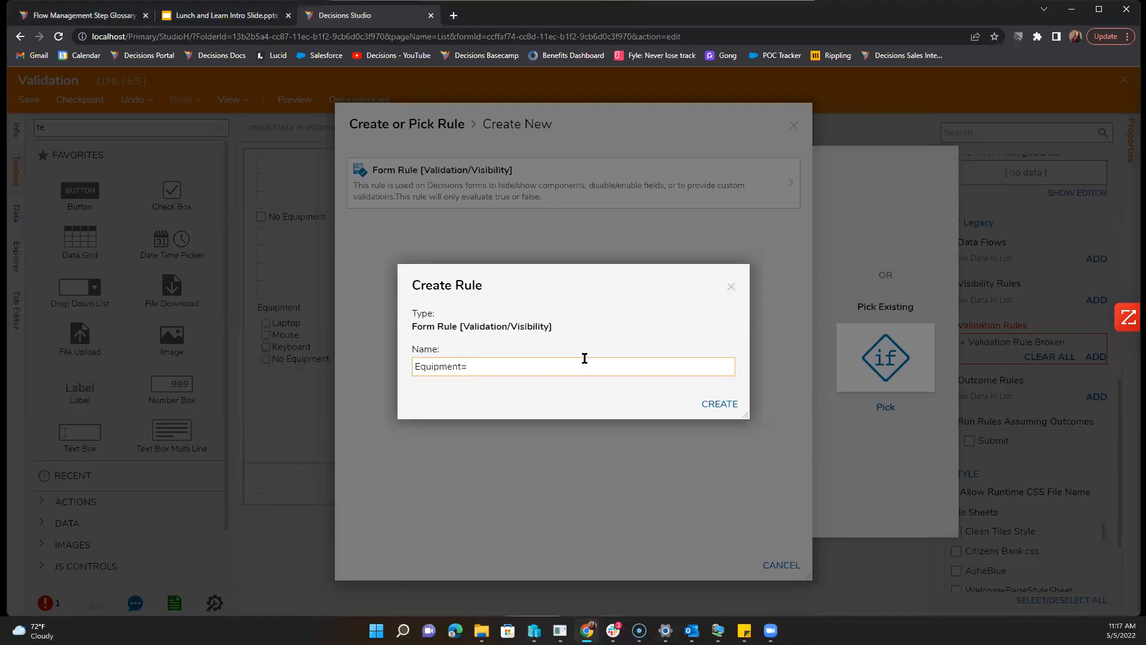
key(Return)
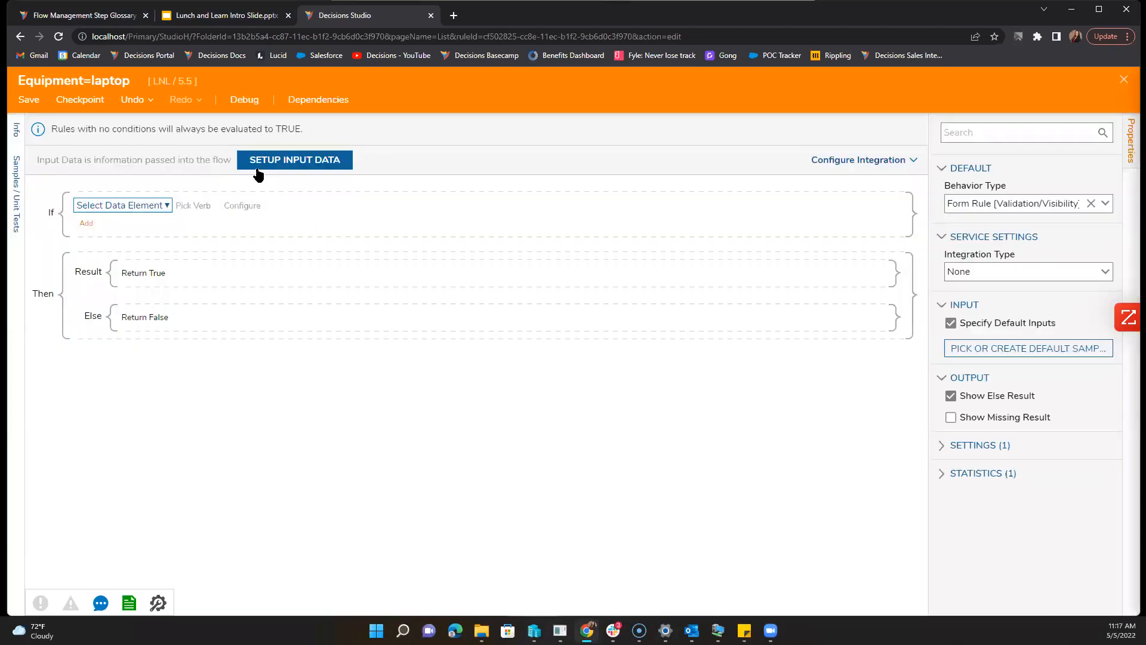
Step: Add an Equipment String input to the rule and save the inputs
click(260, 162)
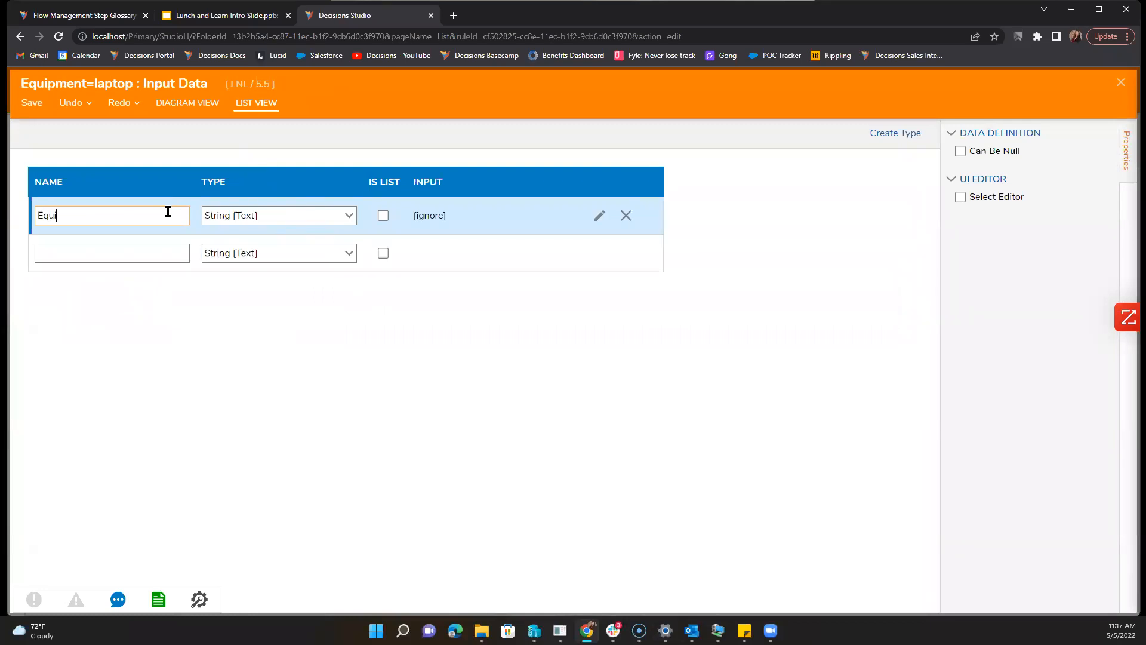
click(23, 105)
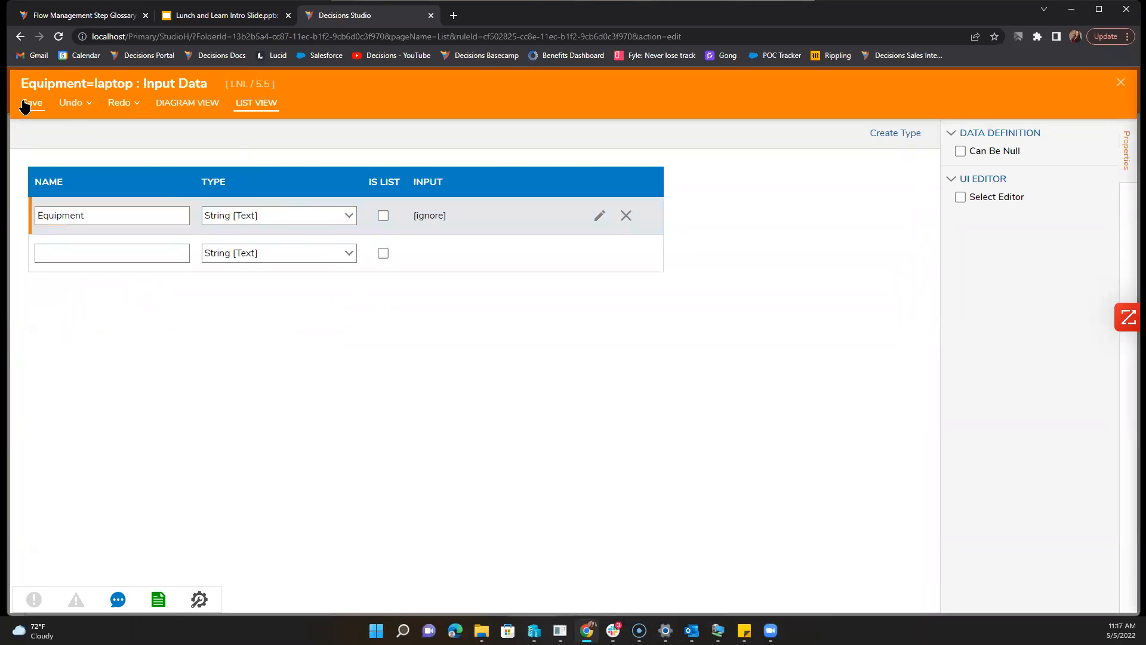
click(724, 380)
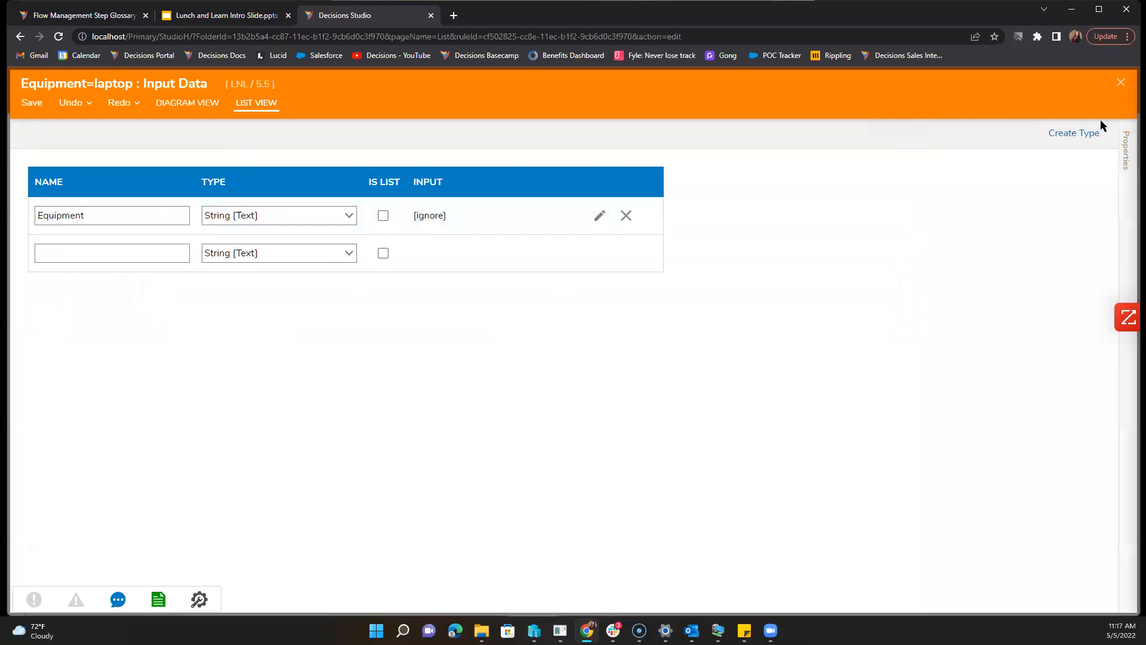
click(1120, 83)
Step: Set the rule condition to Equipment Contains Laptop and save the rule
click(160, 206)
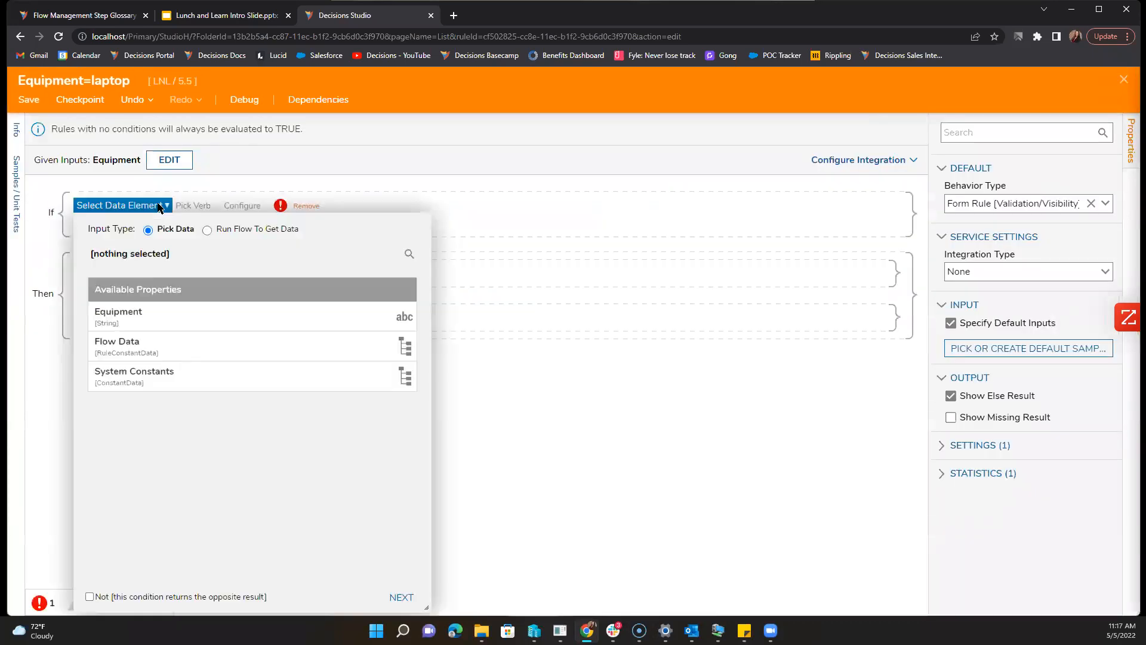
click(167, 322)
click(401, 597)
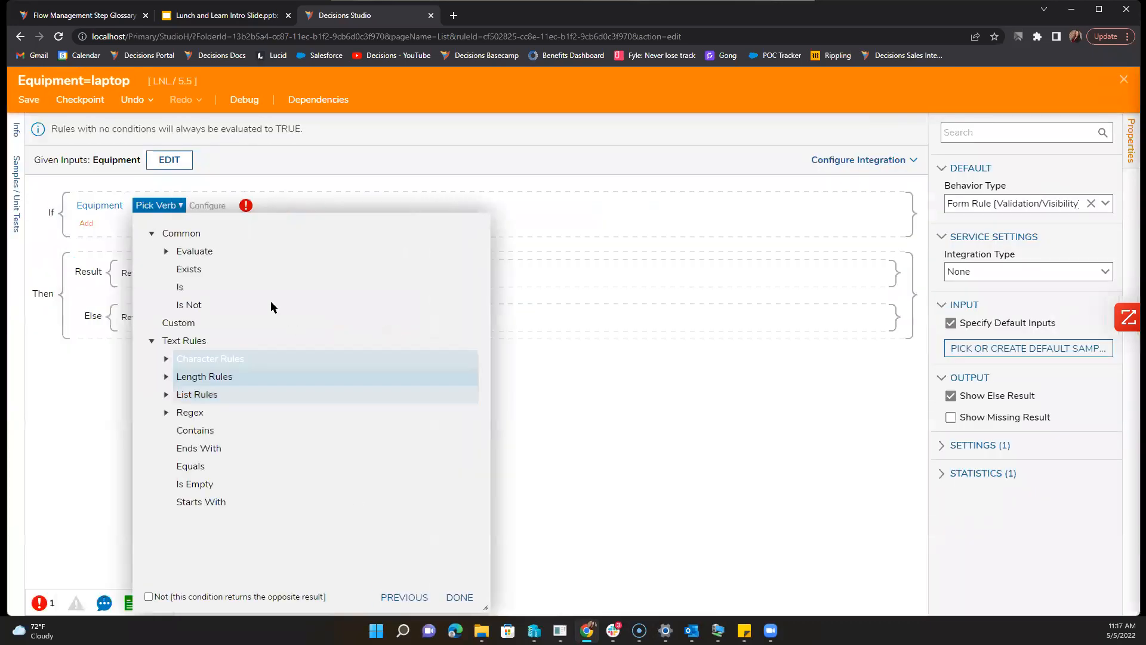
click(242, 431)
click(460, 560)
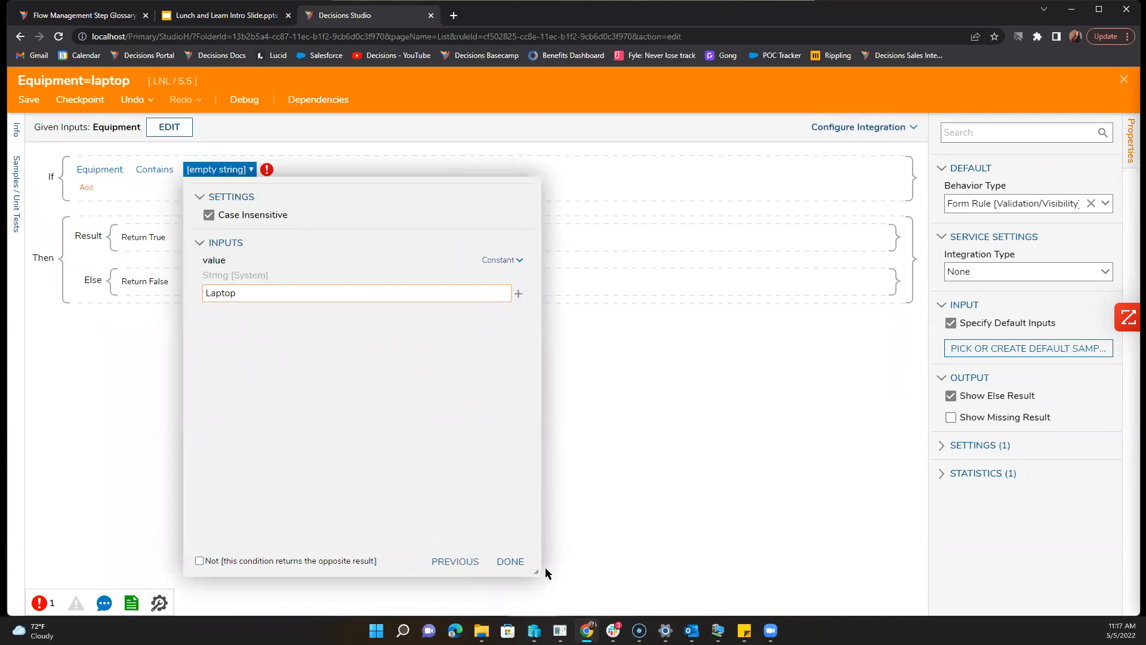
click(511, 561)
click(519, 564)
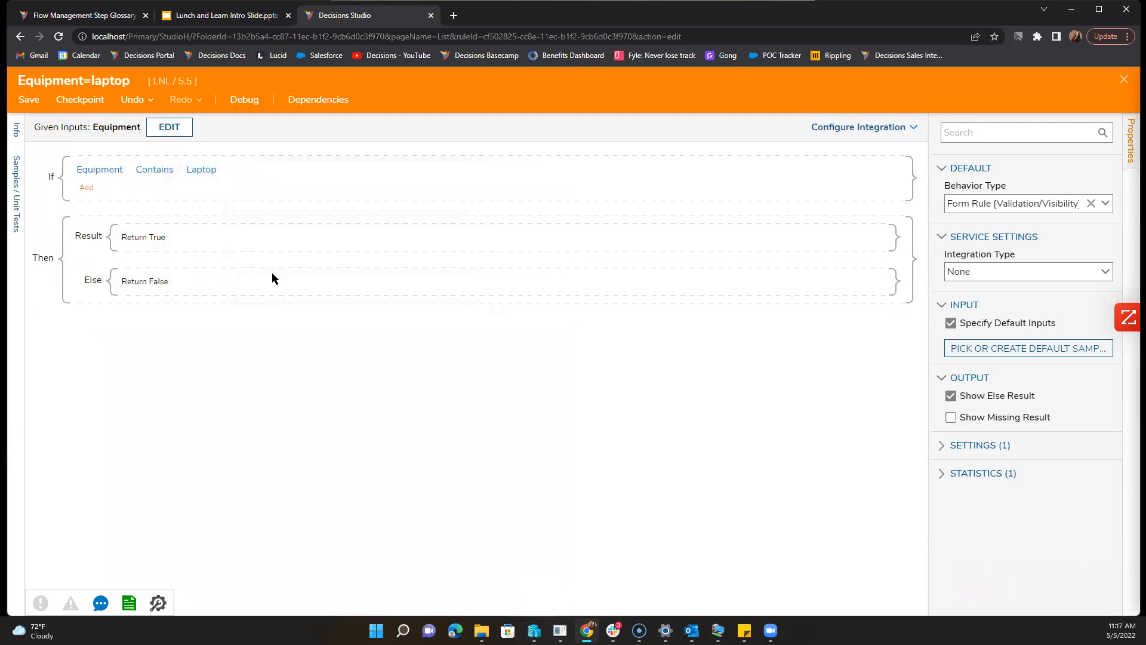
click(29, 100)
click(686, 418)
Step: Return to the form, enter 'Equipme' in the validation rule name field, and load the rule's inputs
click(1127, 81)
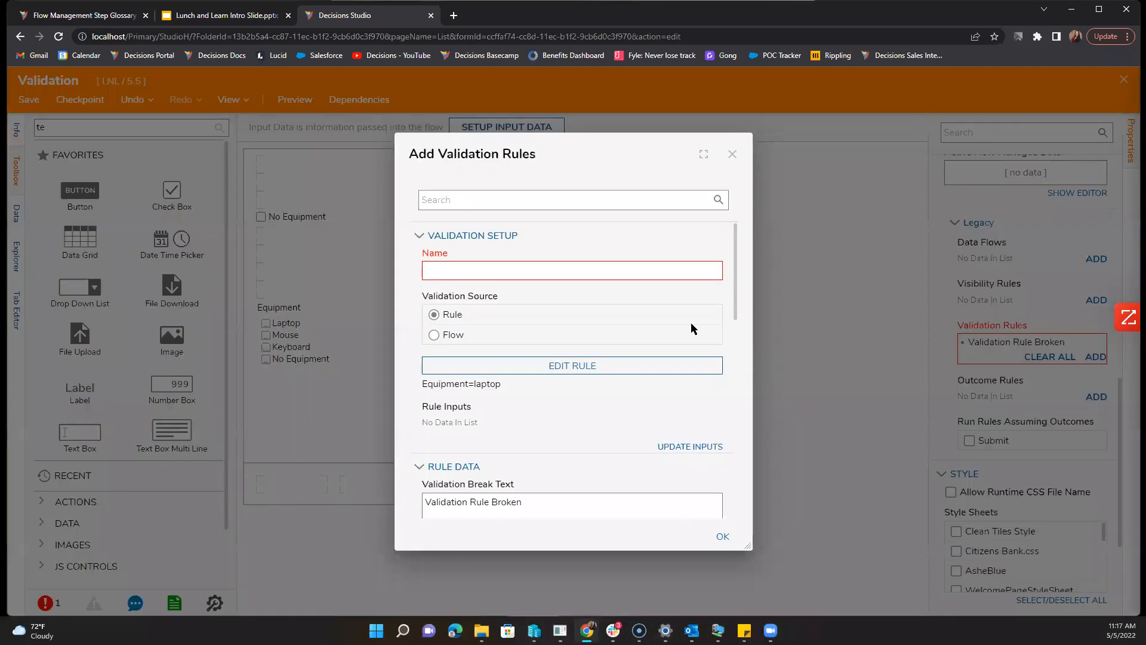
click(553, 269)
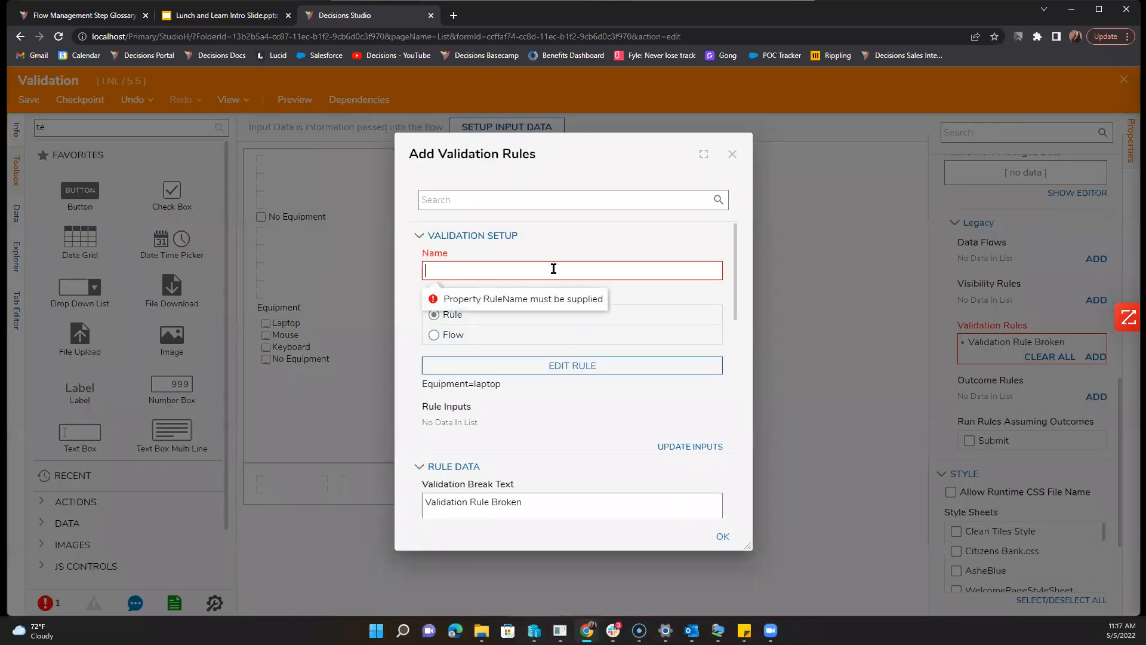
text(Equipment=laptop)
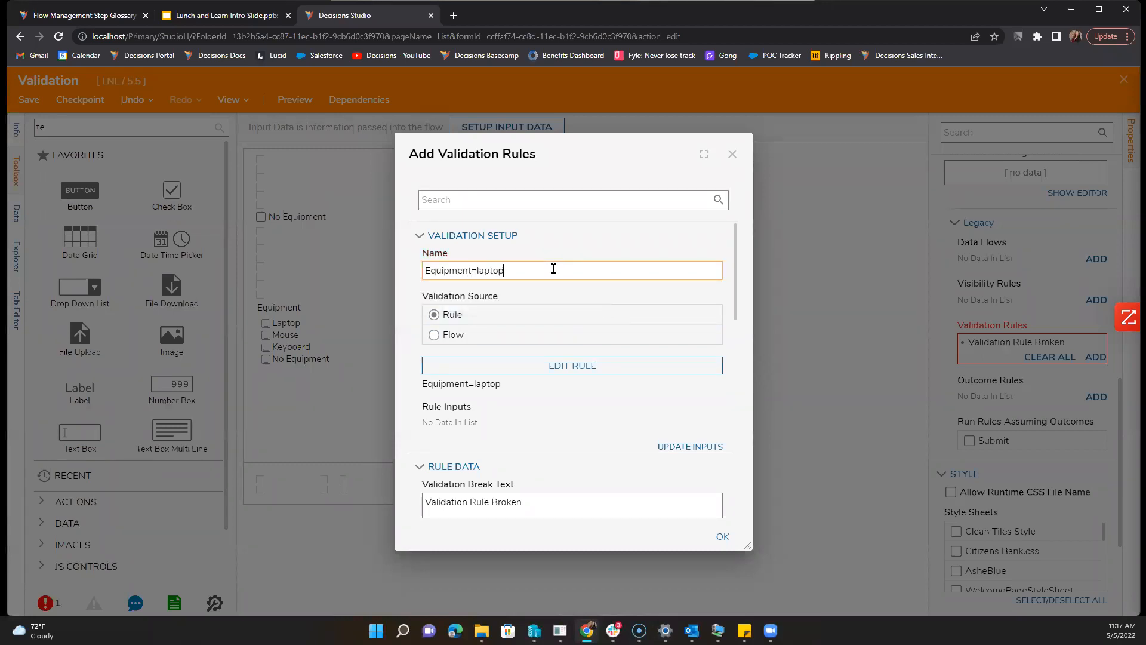
click(687, 447)
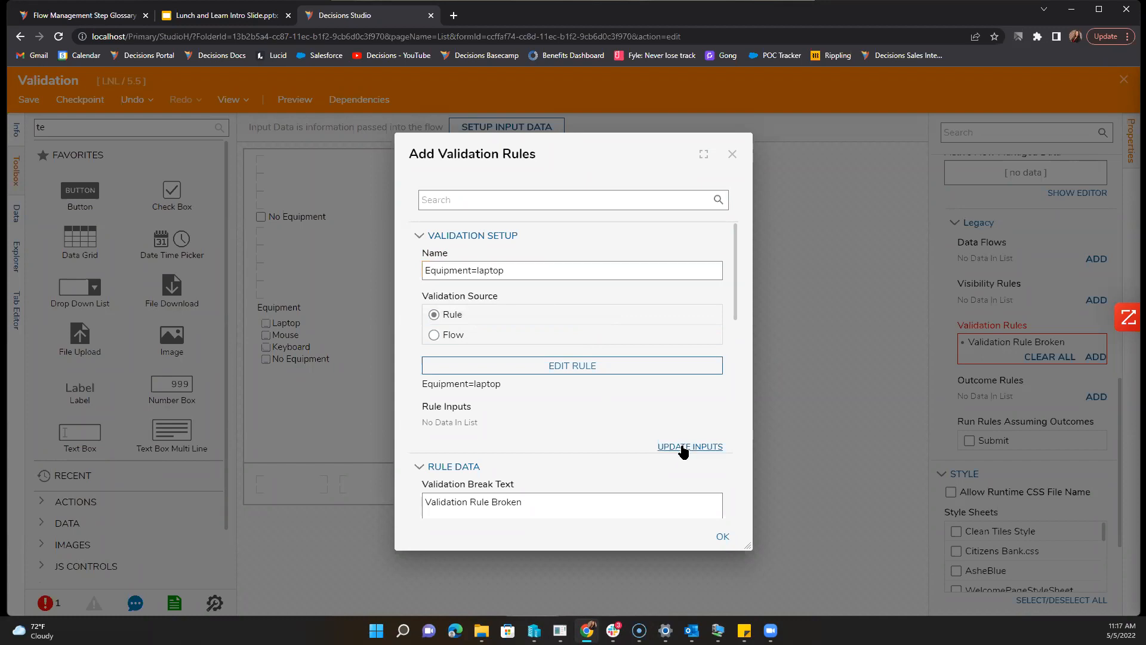
Step: Try mapping the Equipment input to a form component, then back out of the warnings
click(715, 424)
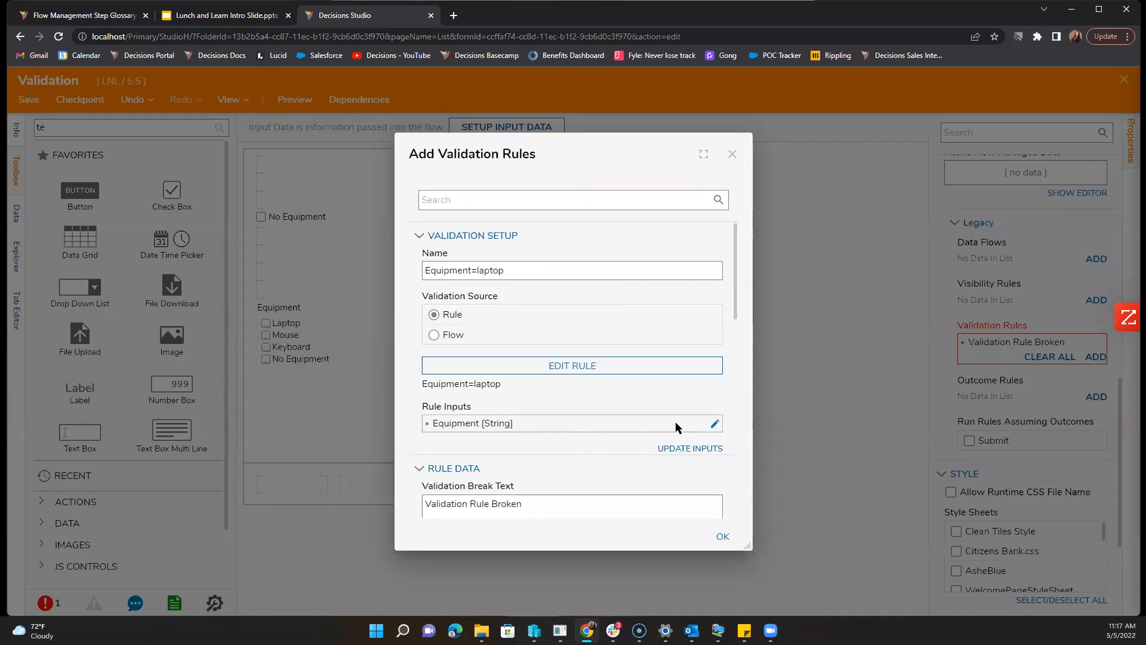
click(717, 261)
click(645, 285)
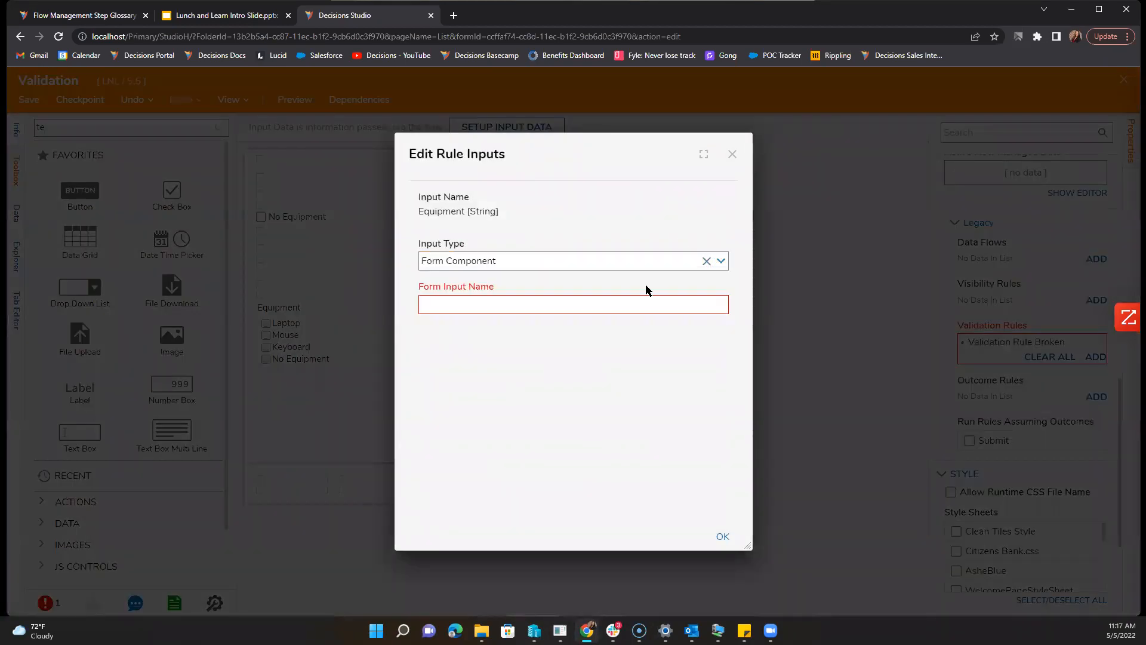
click(710, 322)
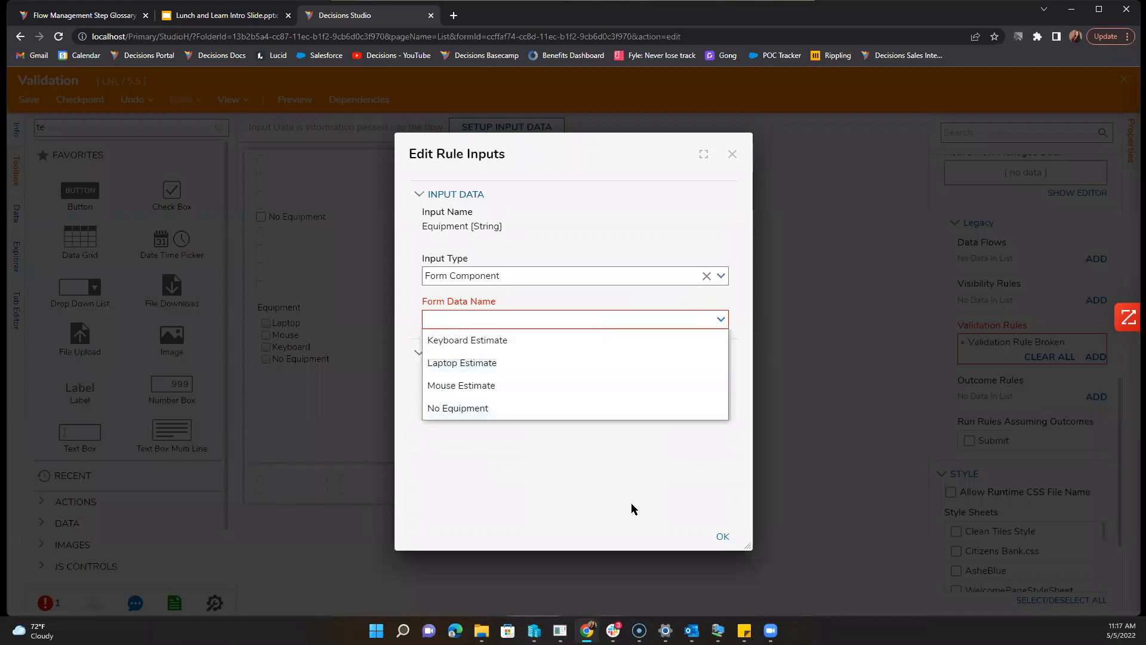
click(723, 537)
click(723, 536)
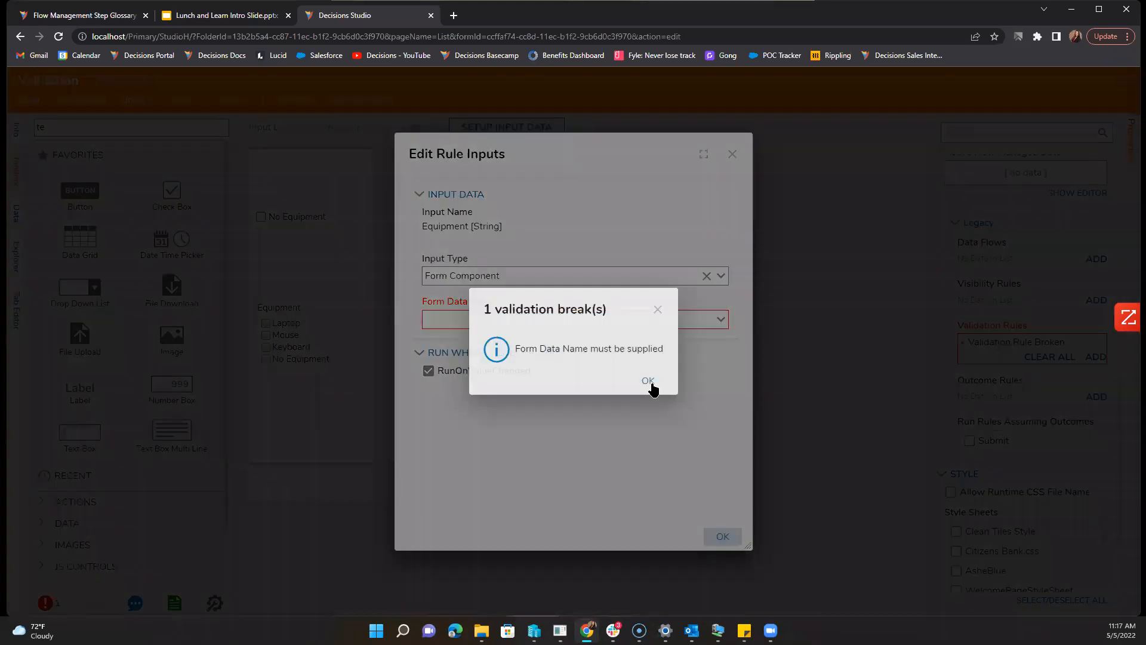
key(Escape)
click(732, 154)
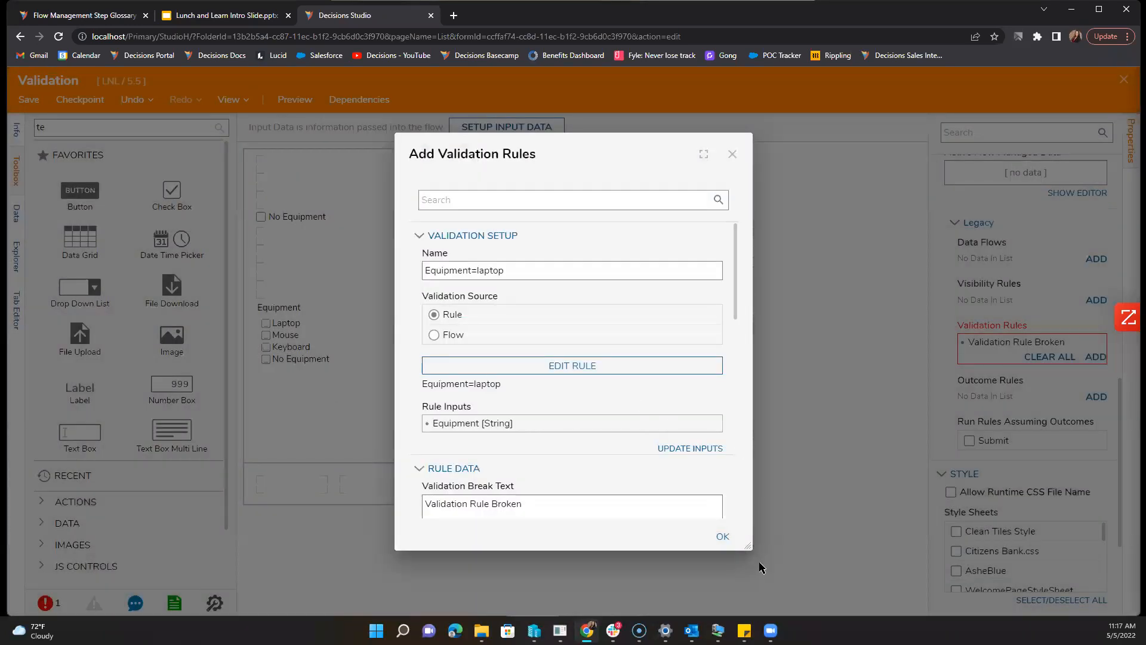
click(719, 536)
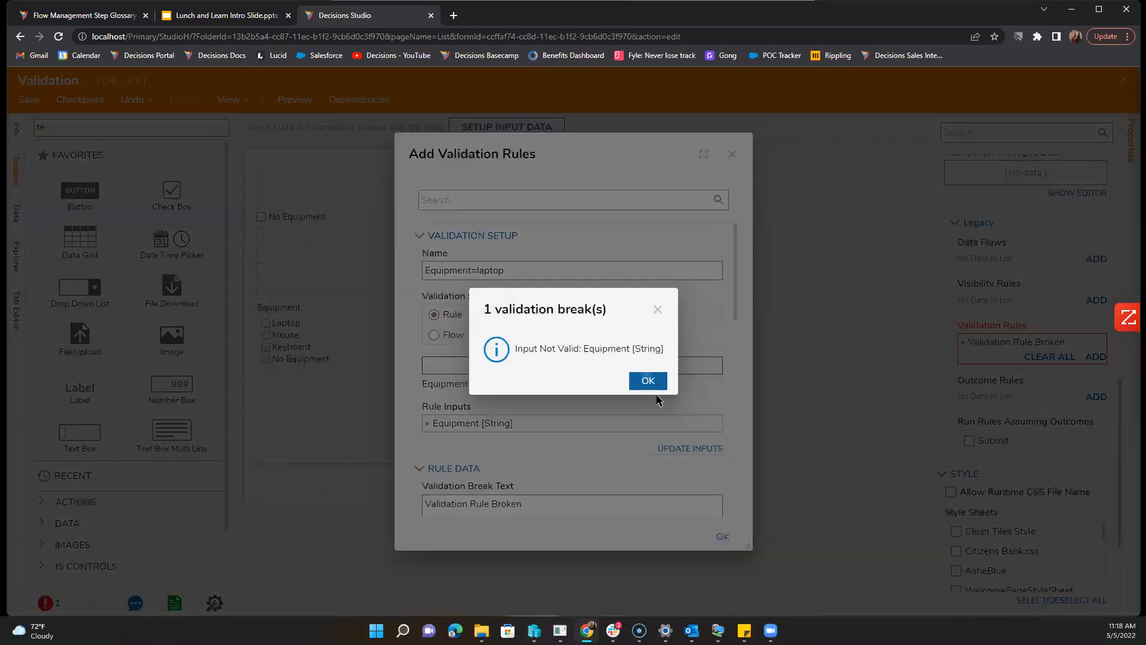
click(647, 380)
Step: Map the Equipment input to Form Input Data named 'String' and confirm the validation rule
click(711, 425)
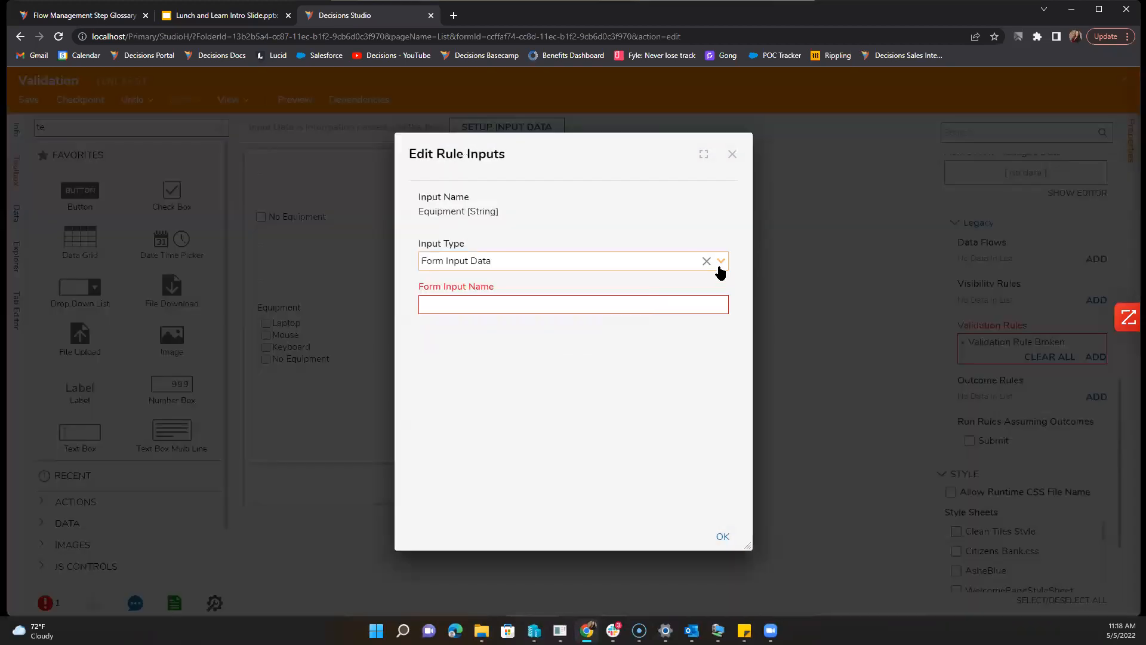
click(720, 263)
click(661, 306)
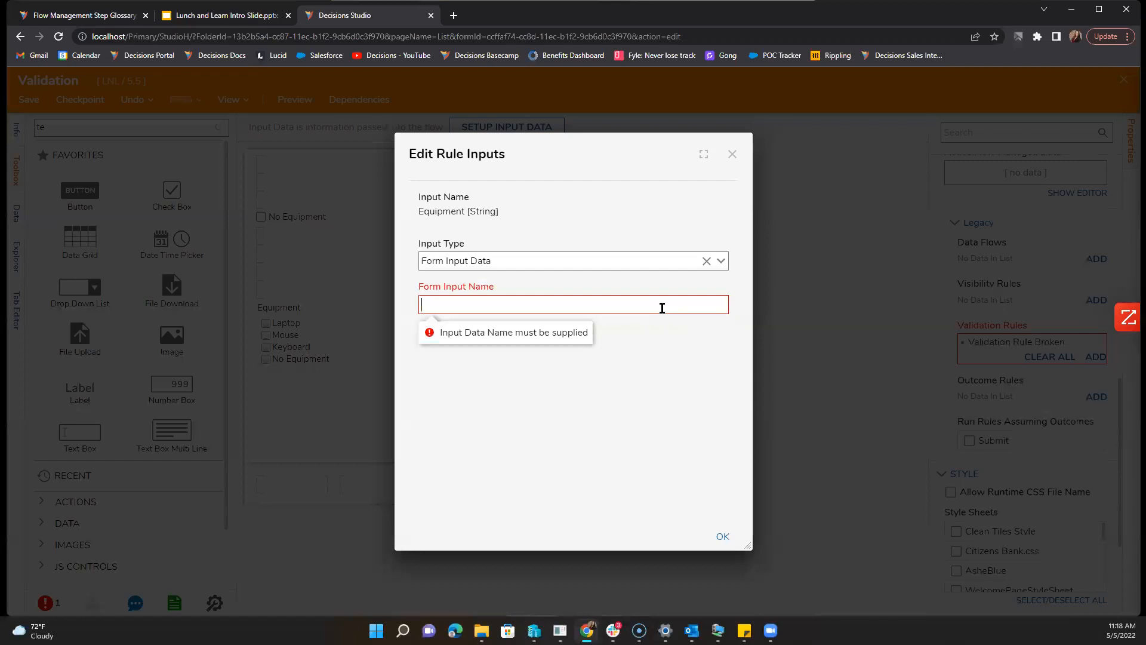
text(String)
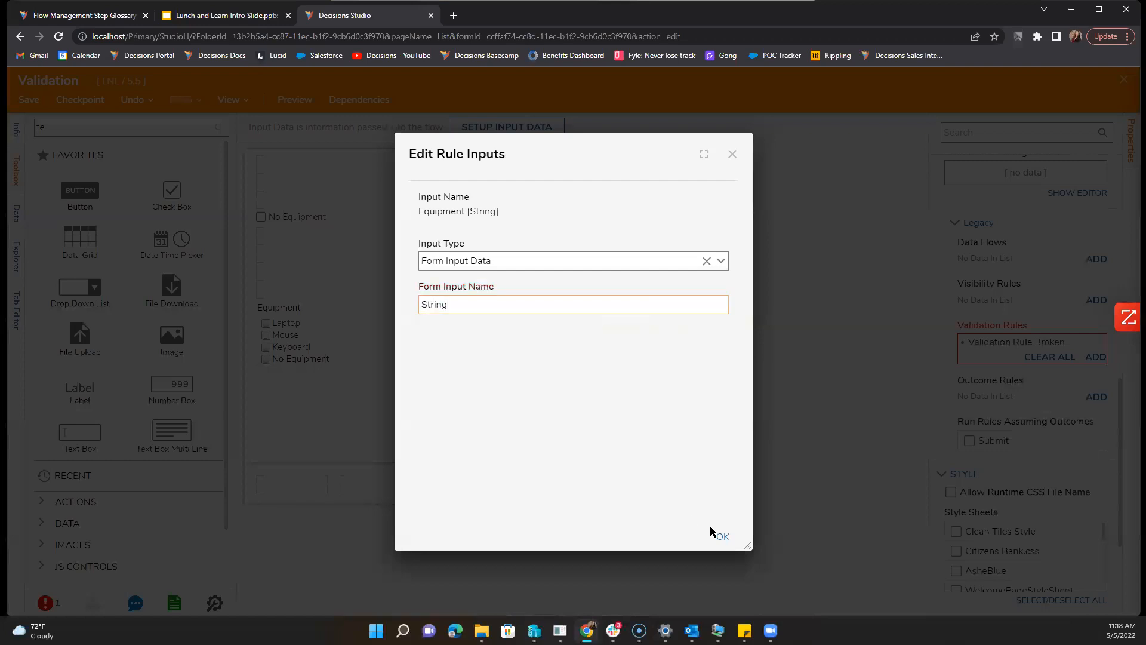
click(721, 537)
click(721, 537)
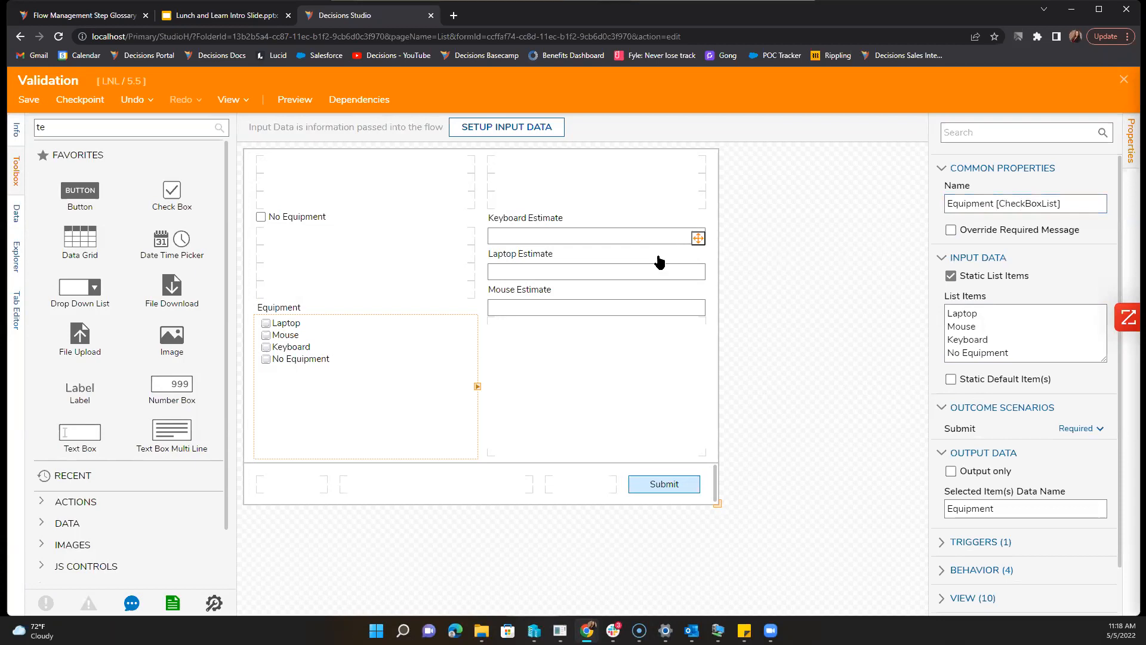
Step: Open the Equipment=laptop rule from the form's Legacy rules section in its designer
click(654, 239)
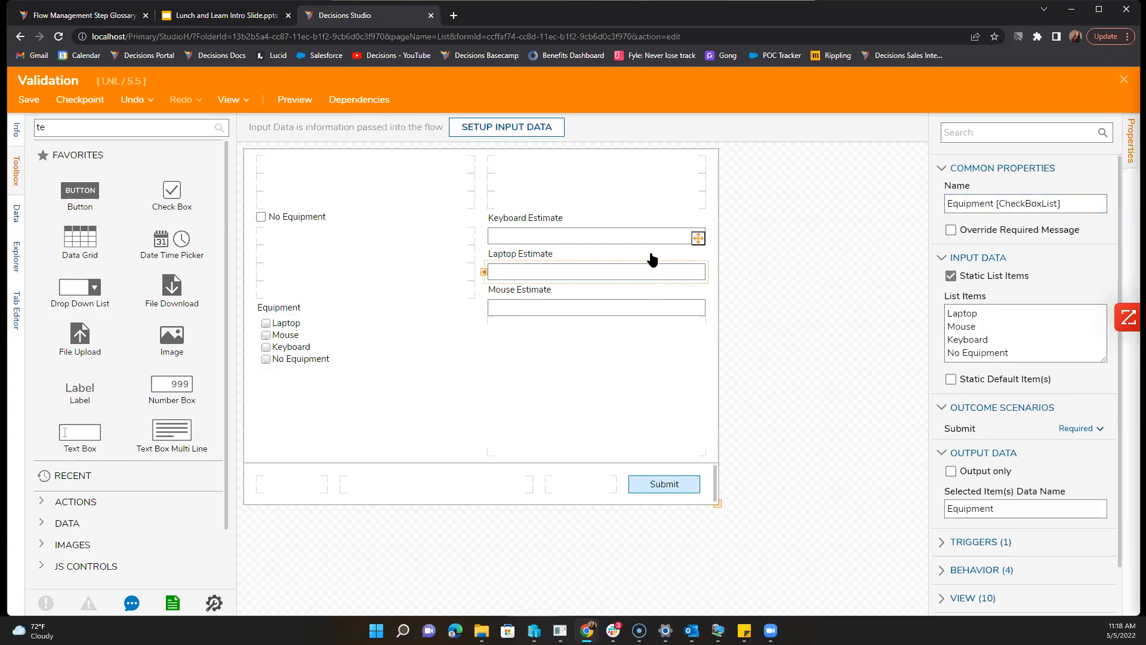
click(780, 362)
scroll(1062, 514, down, 8)
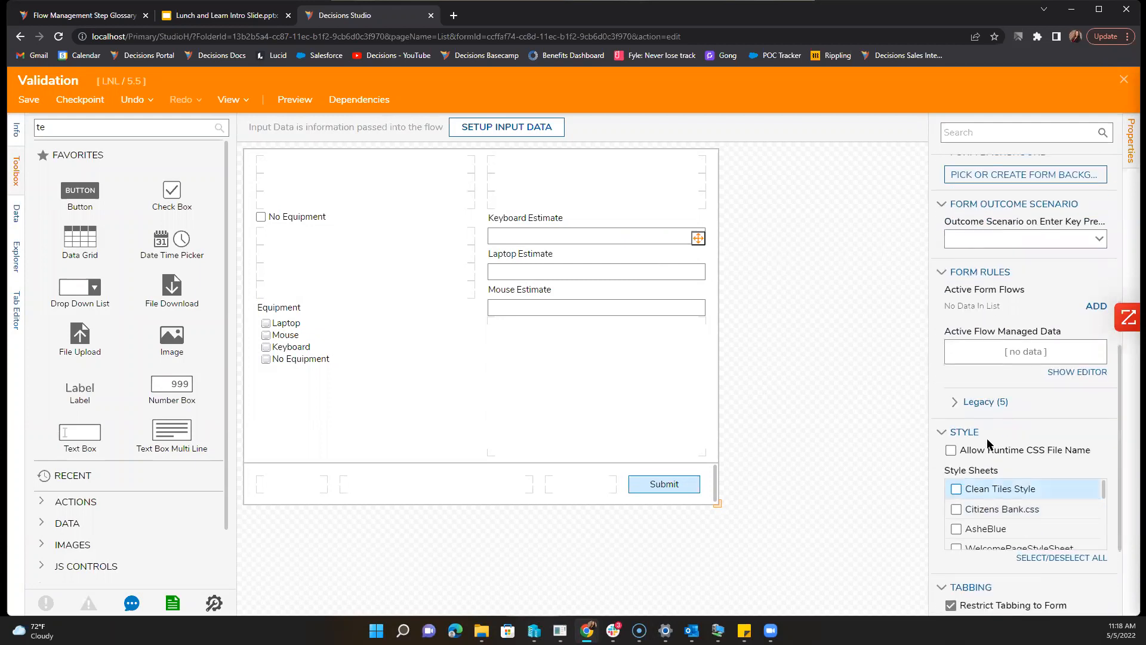
click(978, 402)
scroll(1038, 526, down, 2)
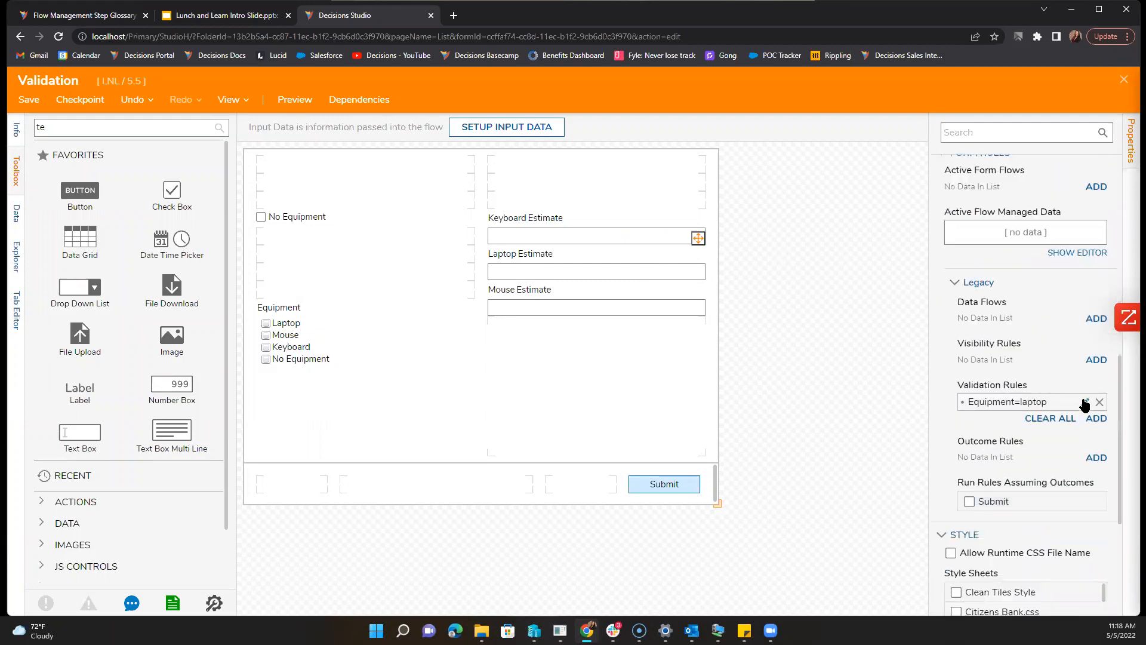
click(1085, 402)
click(567, 369)
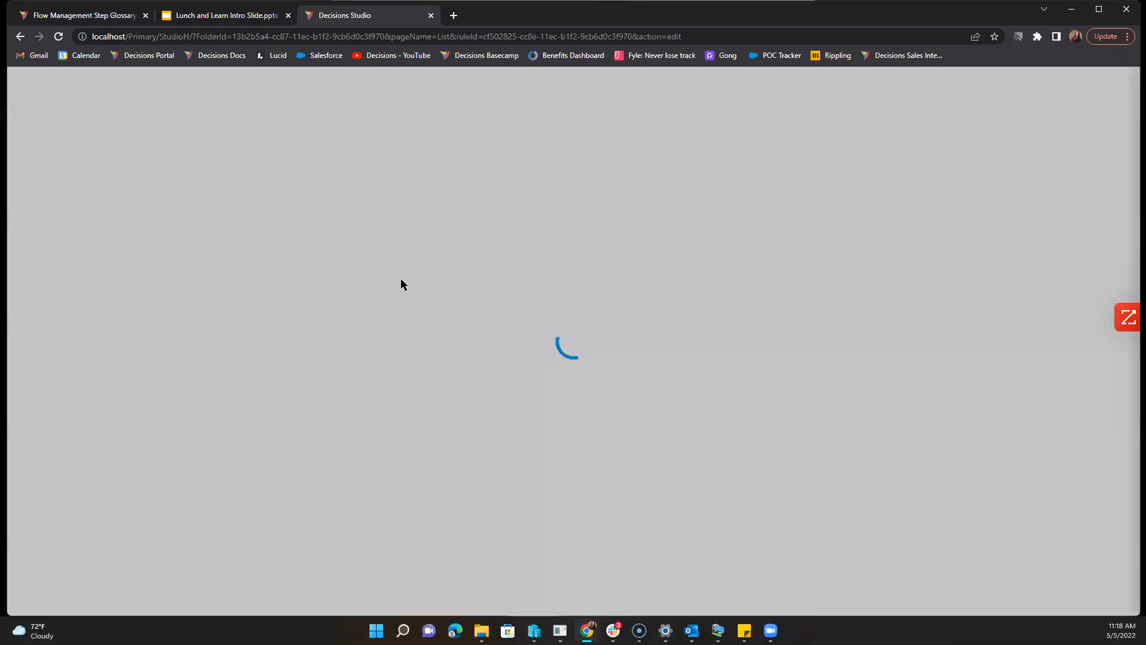
Step: Mark the Equipment given input as a list and save the input changes
click(173, 128)
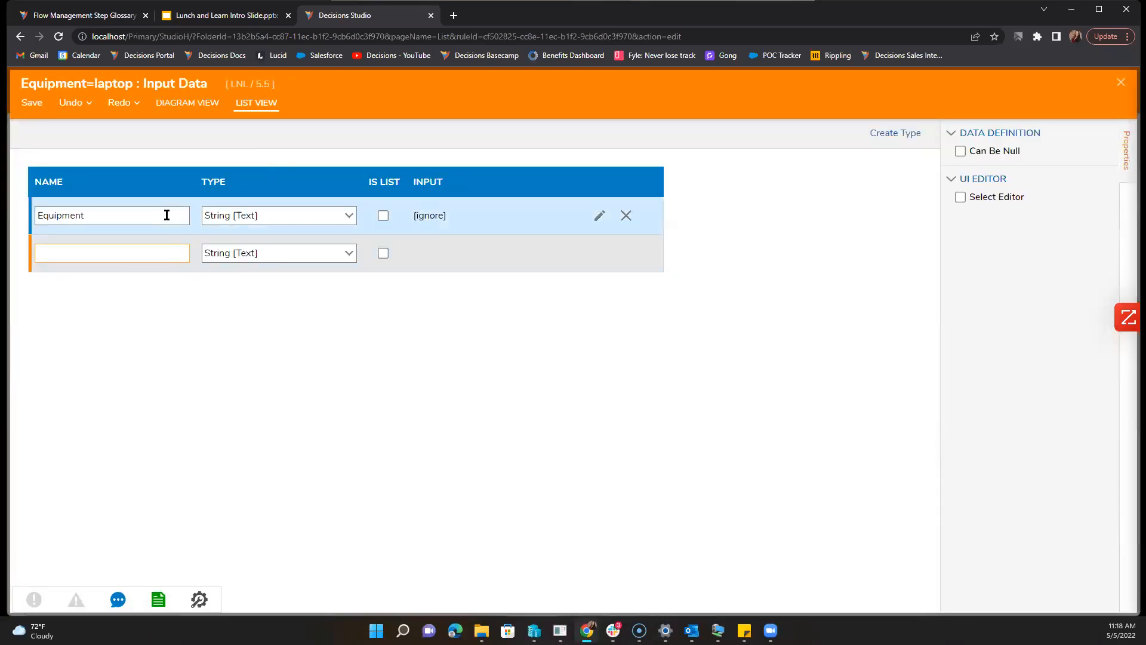
click(349, 216)
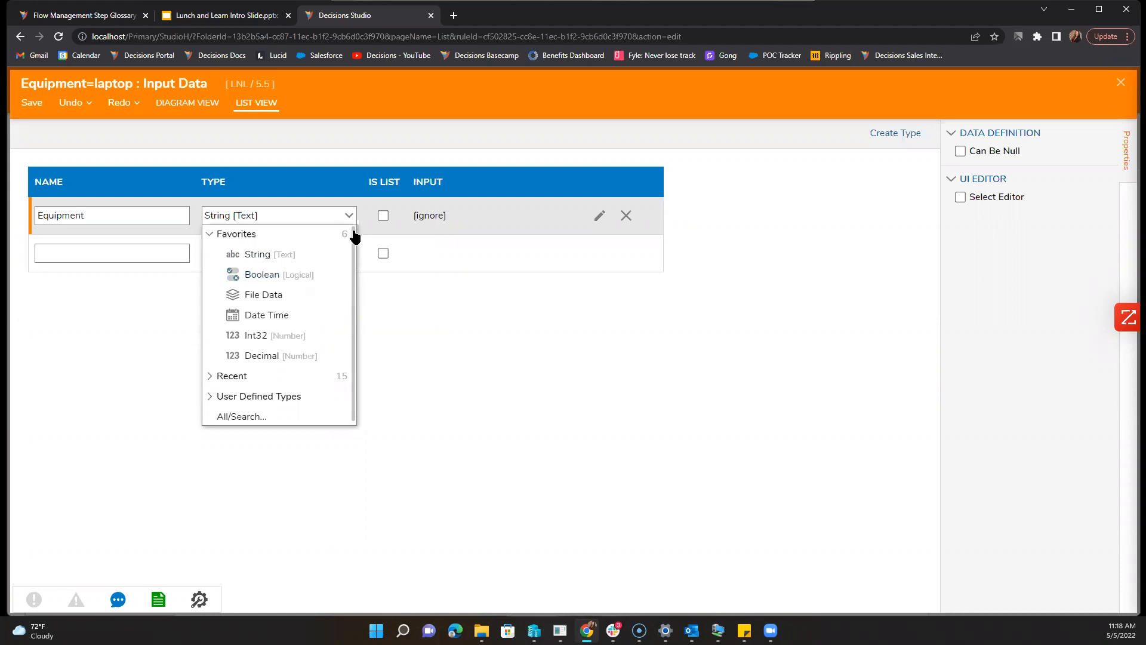
click(381, 214)
click(45, 106)
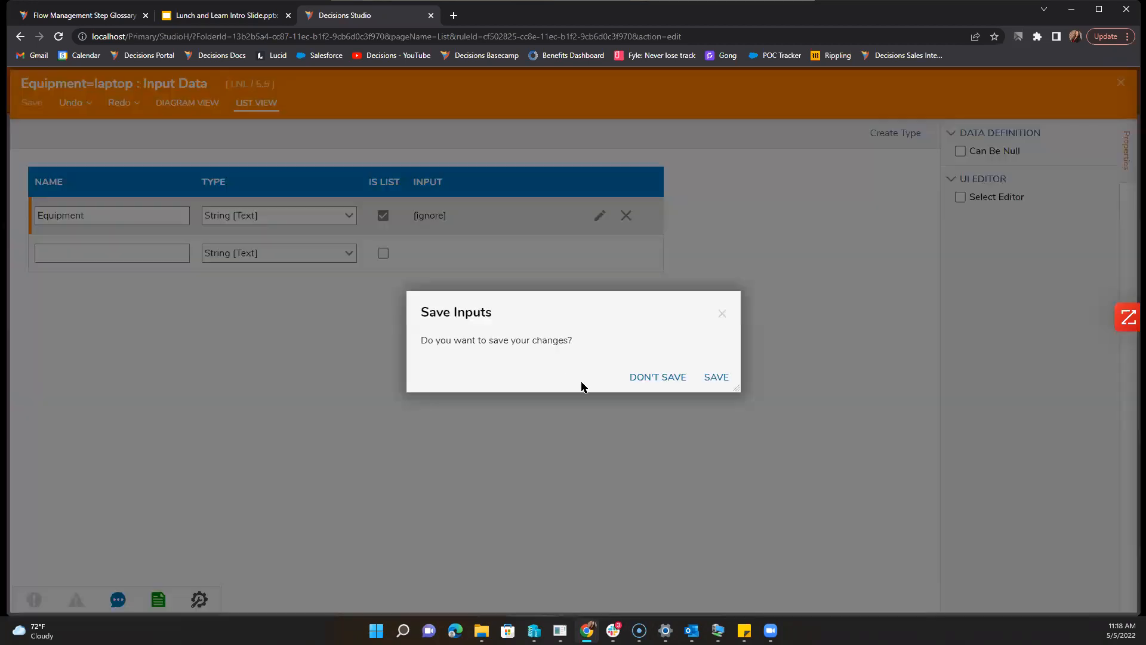
click(716, 378)
click(1119, 84)
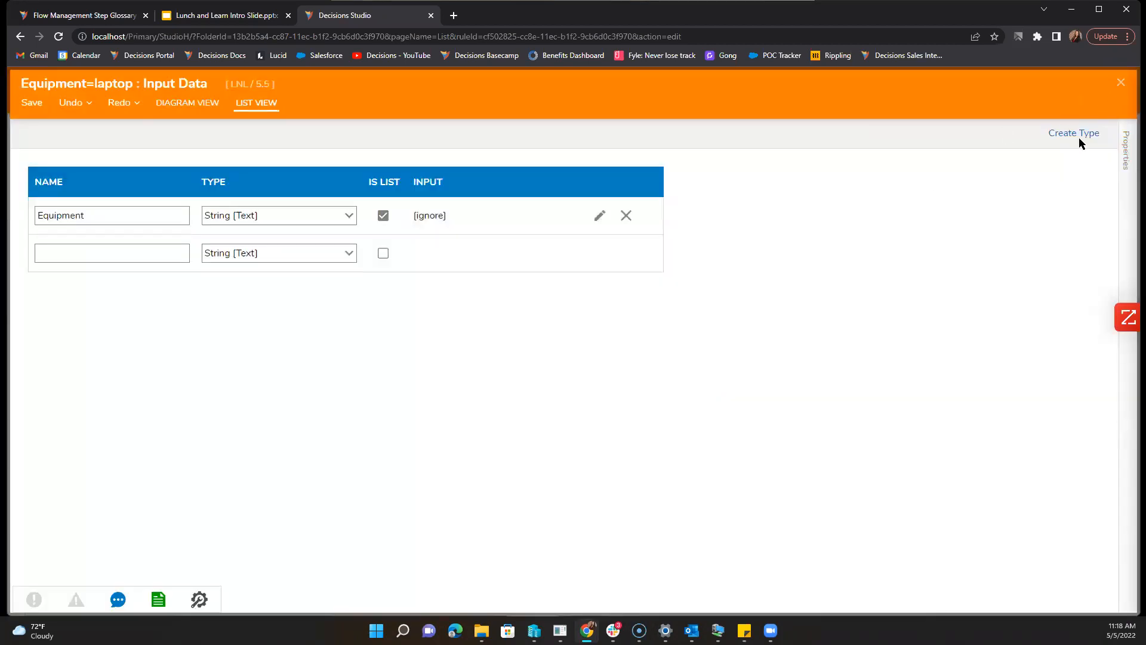
Step: Set the condition to Equipment List Contains Laptop, then save and close the rule
click(117, 170)
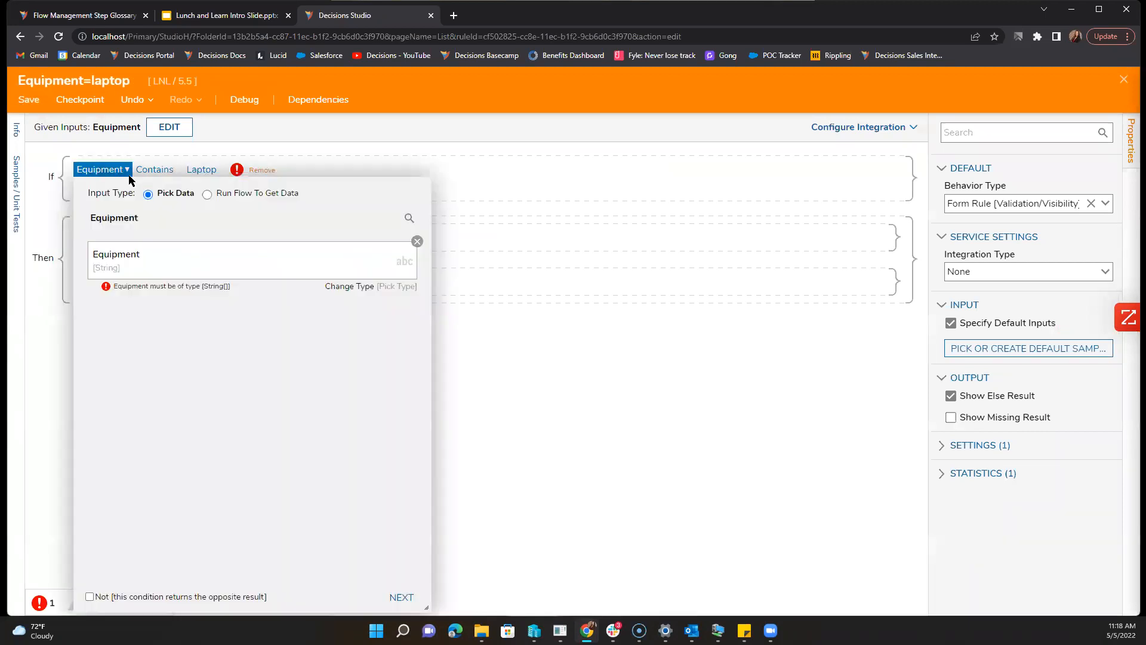
click(262, 292)
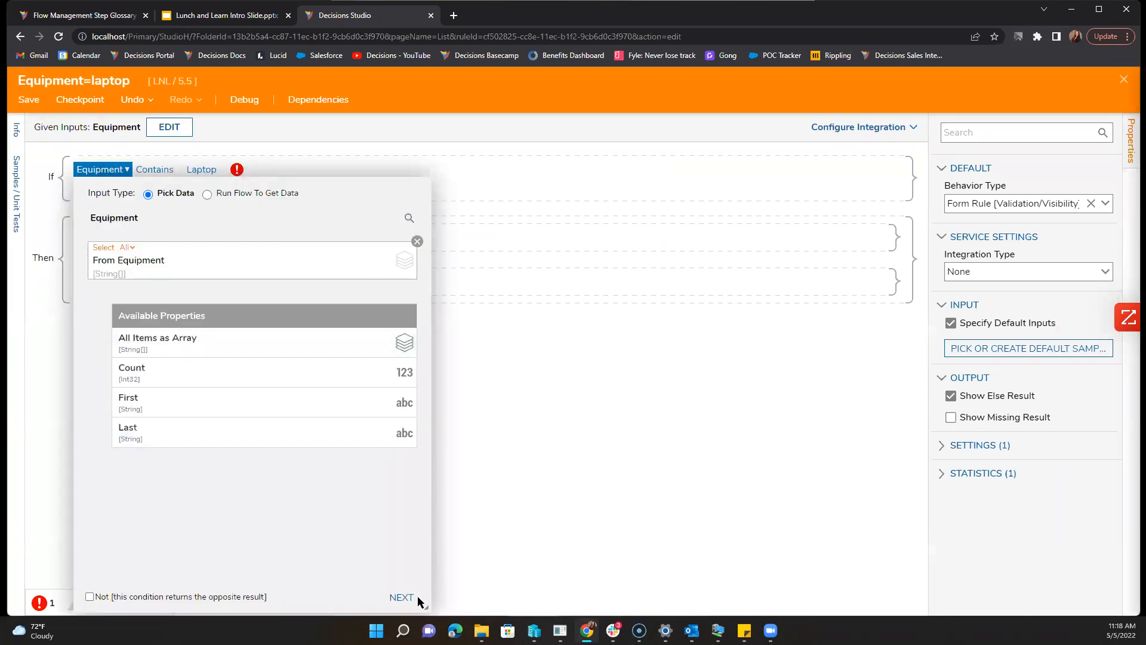
click(415, 600)
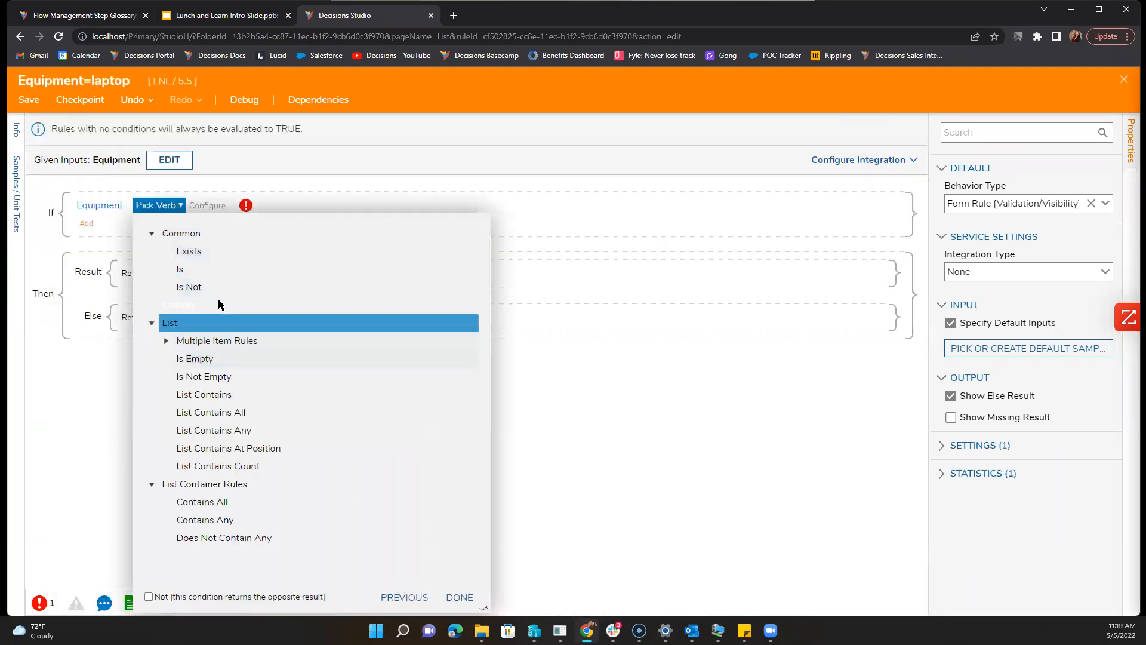
click(262, 399)
click(463, 560)
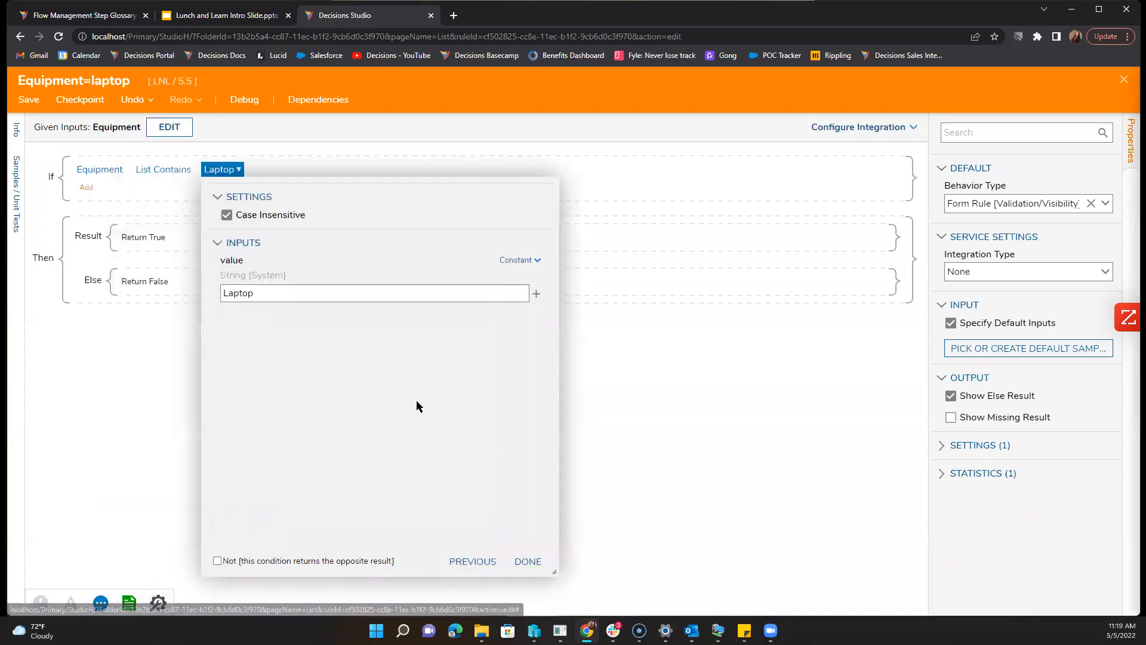
click(528, 560)
click(527, 562)
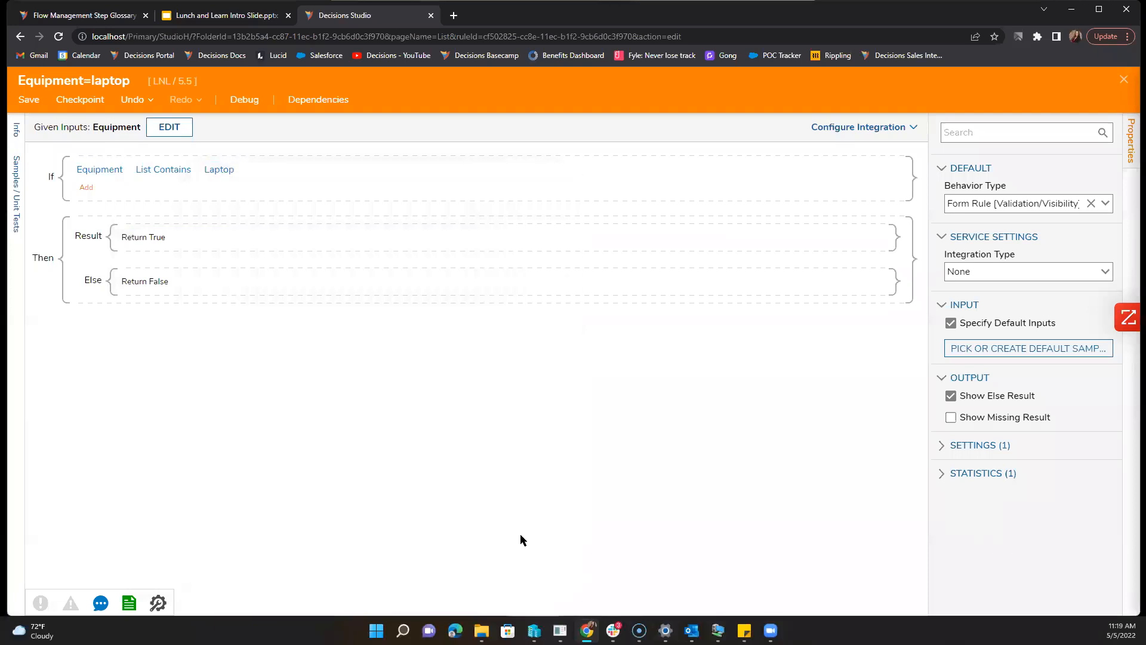
click(24, 99)
click(686, 418)
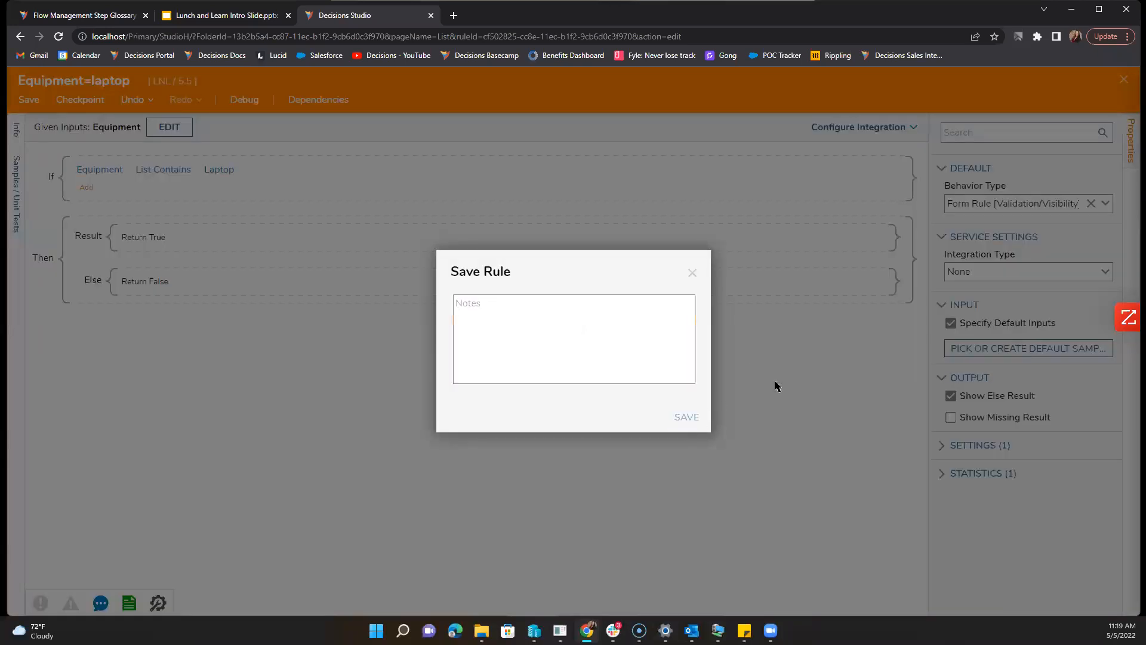
click(1126, 84)
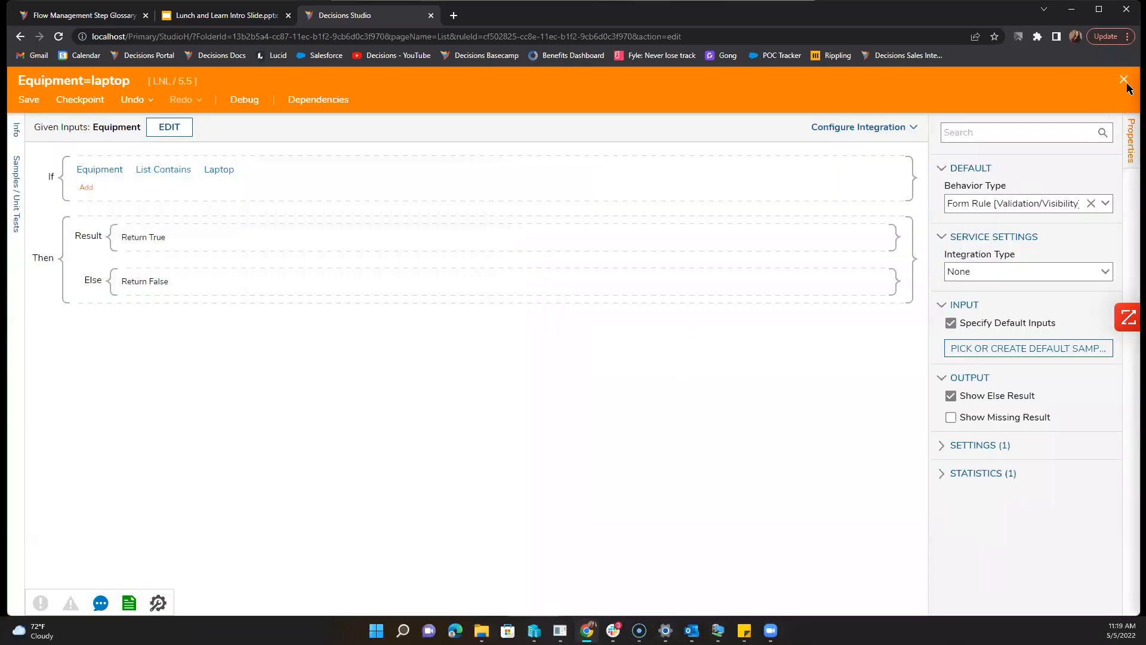
Step: Keep the Equipment rule input mapped to Form Input Data after briefly checking form components
click(714, 426)
click(714, 261)
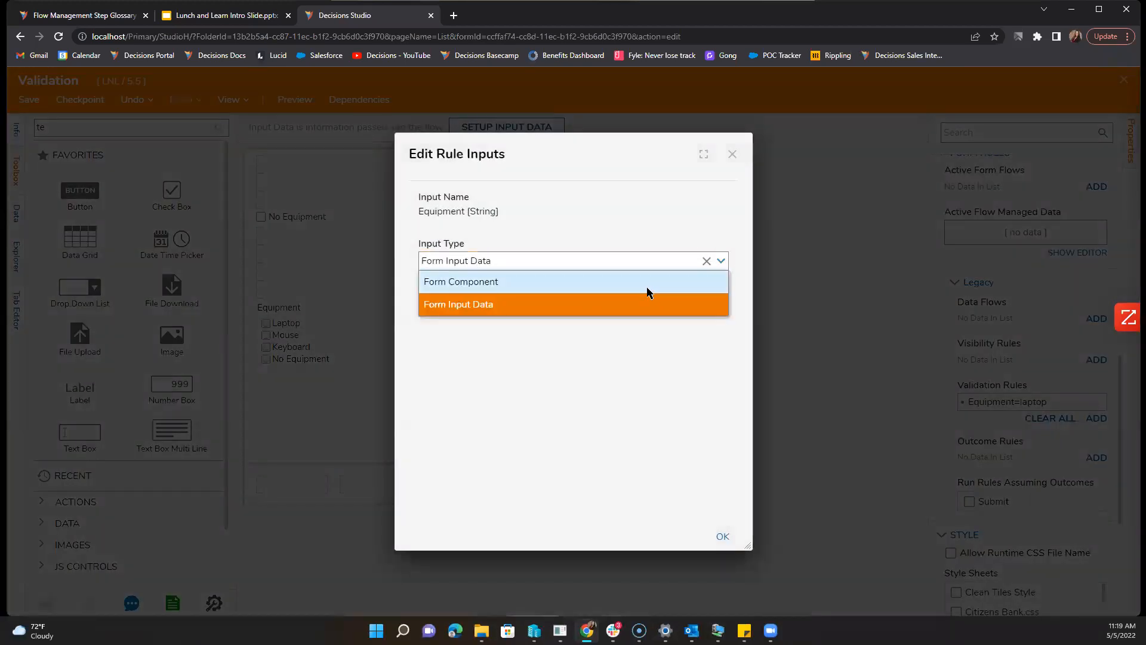
click(650, 279)
click(717, 321)
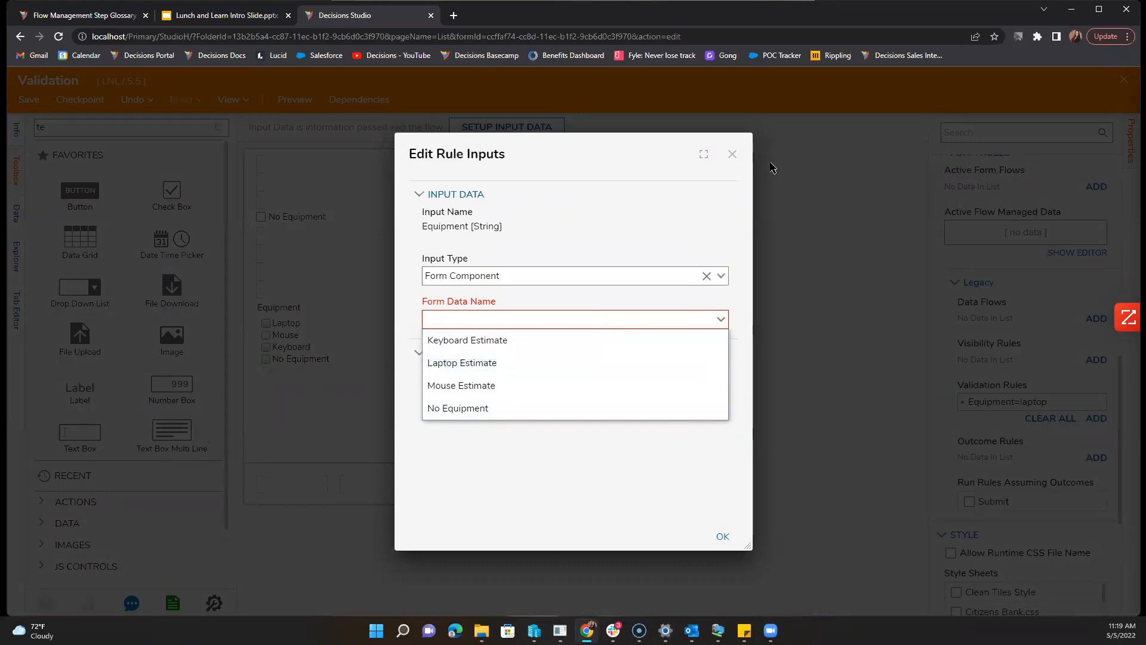
click(723, 277)
click(669, 318)
click(729, 536)
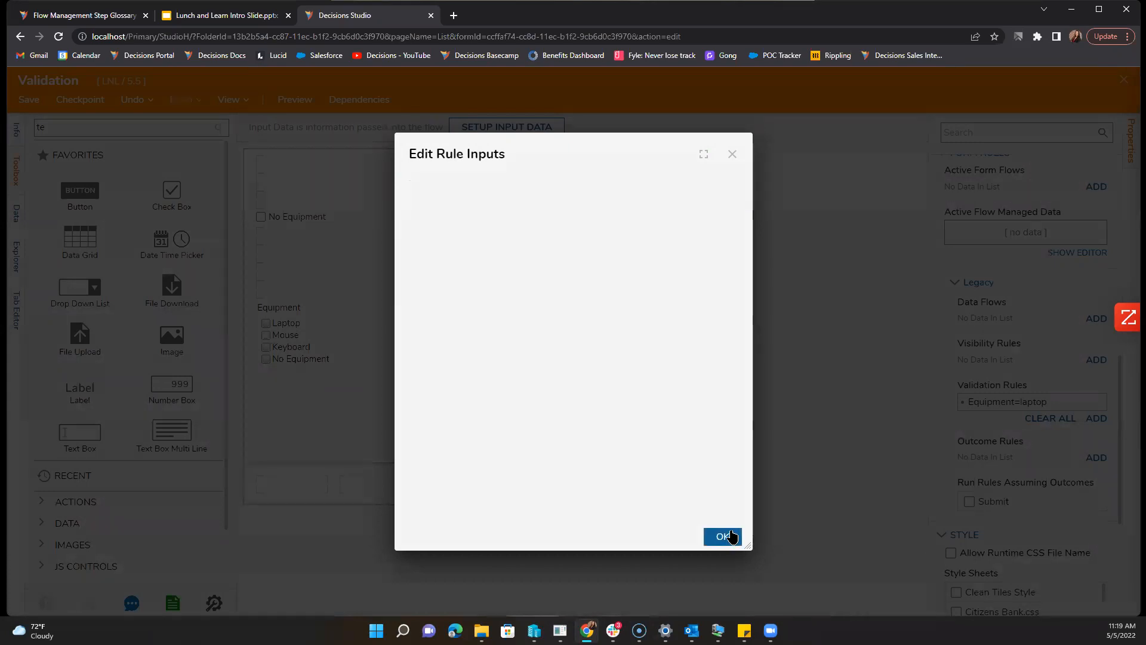
Step: Change the Equipment input type to Boolean in the rule designer and save the inputs
click(646, 370)
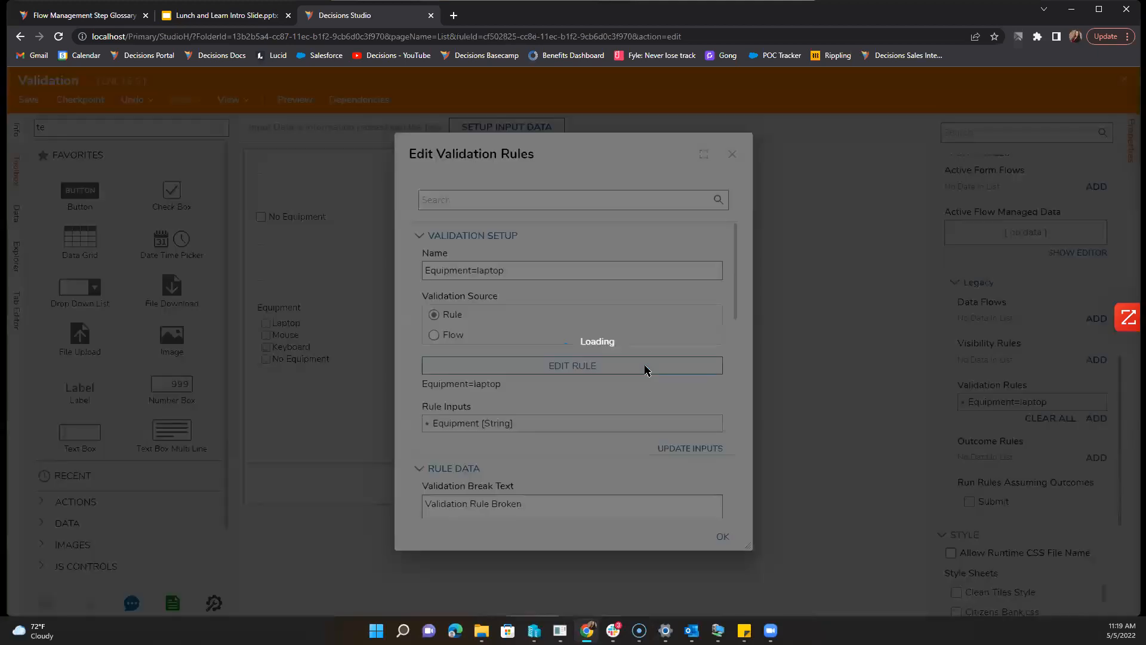
click(170, 127)
click(348, 215)
click(293, 276)
click(36, 102)
click(717, 376)
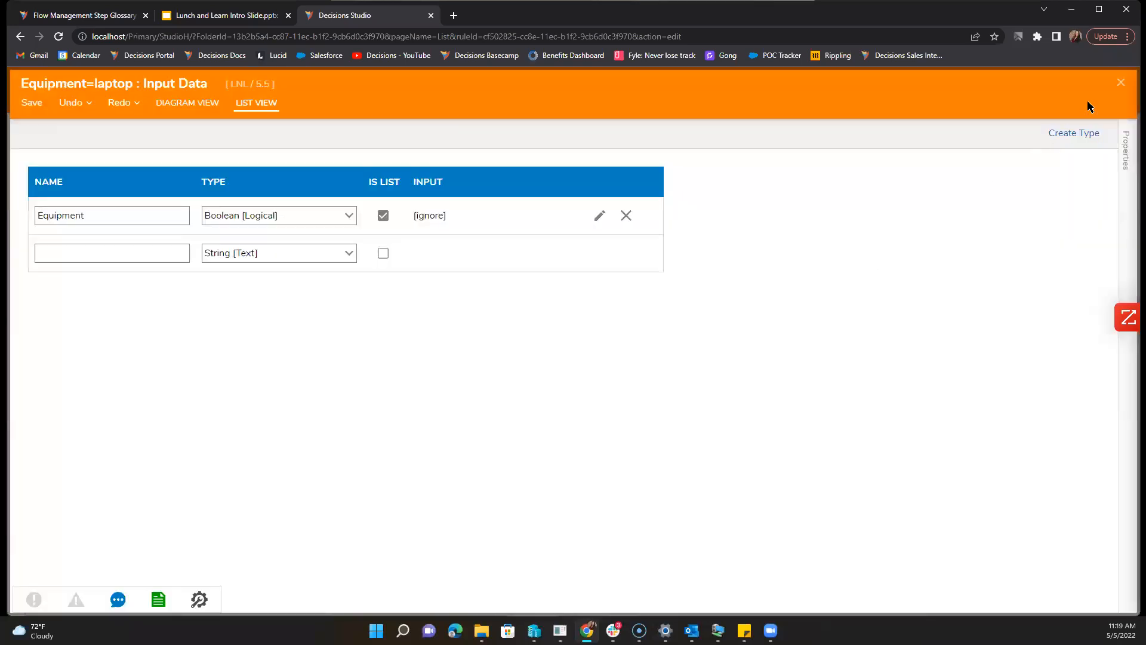
Step: Re-pick Equipment in the condition and try a Contains Any comparison, then cancel
click(1121, 83)
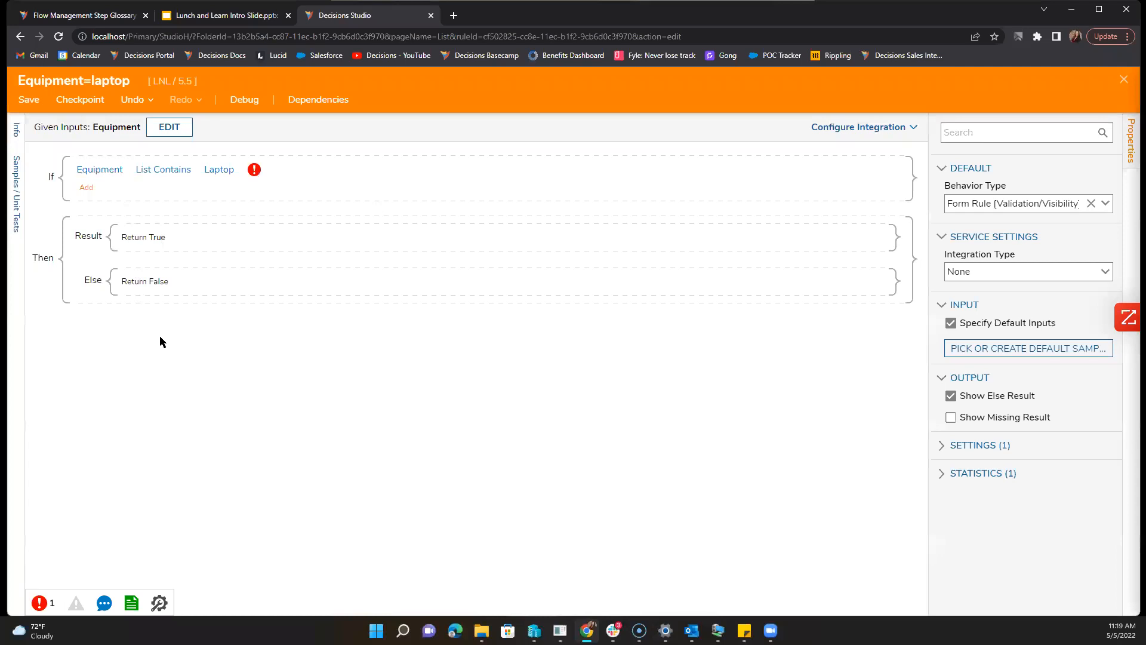
click(118, 172)
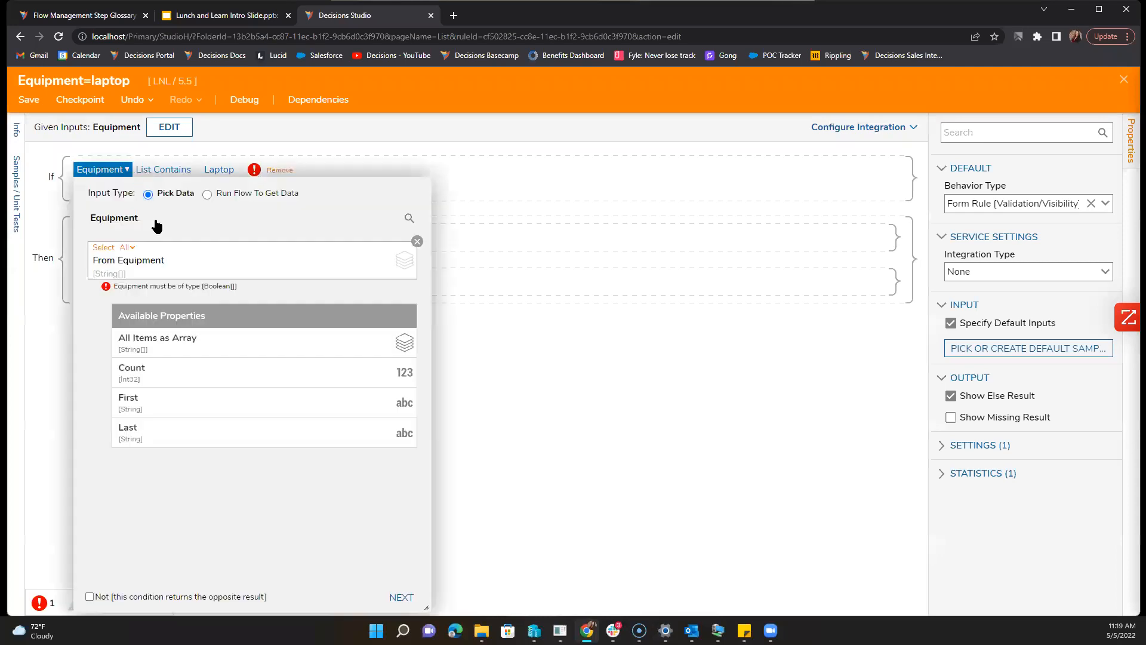
click(417, 242)
click(243, 281)
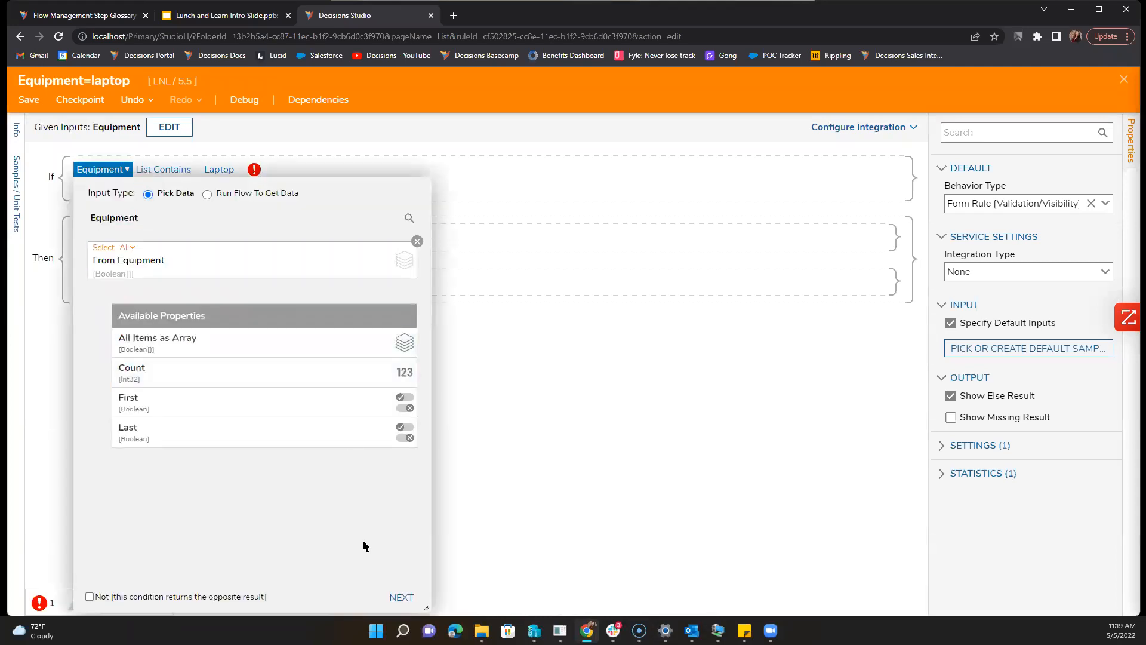
click(401, 597)
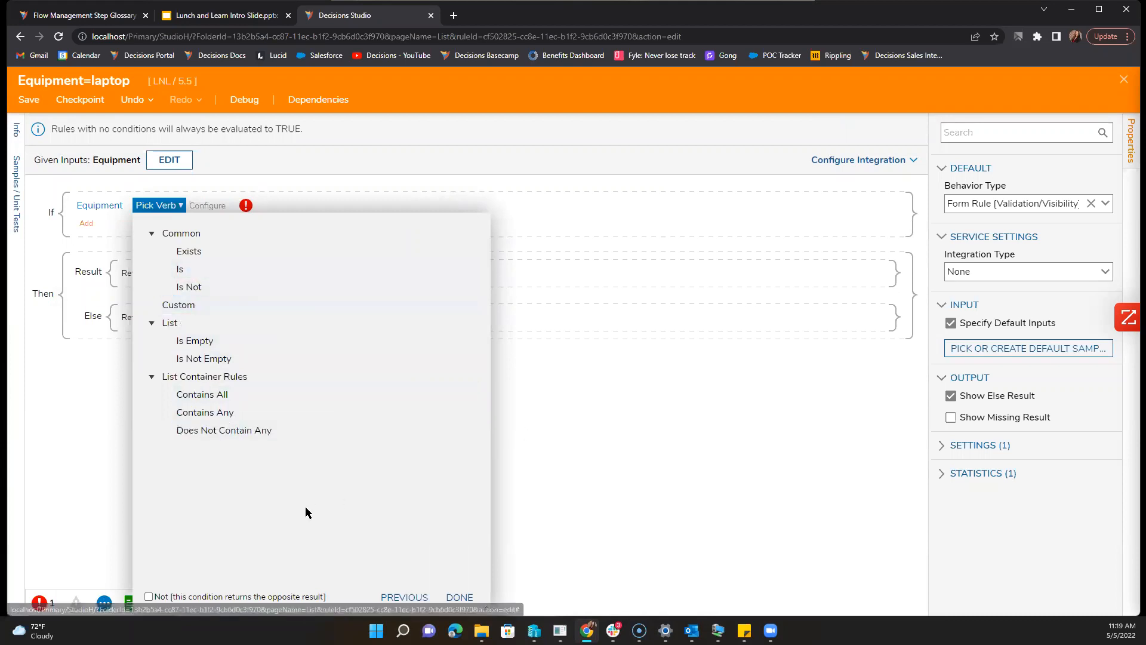
click(287, 413)
click(463, 561)
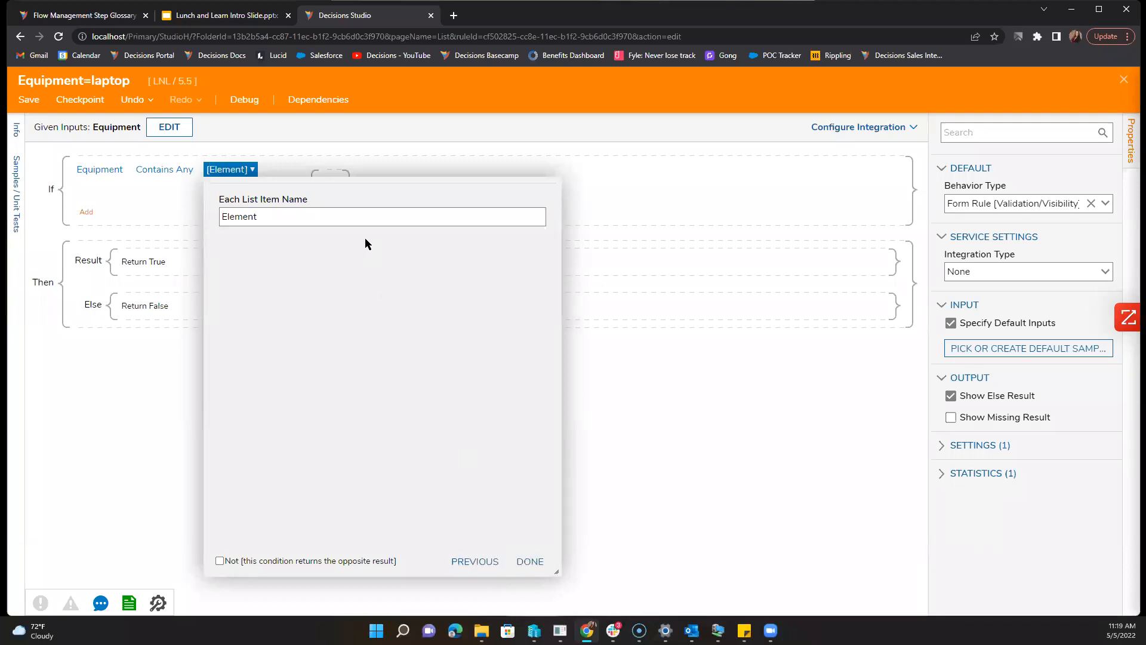
click(360, 217)
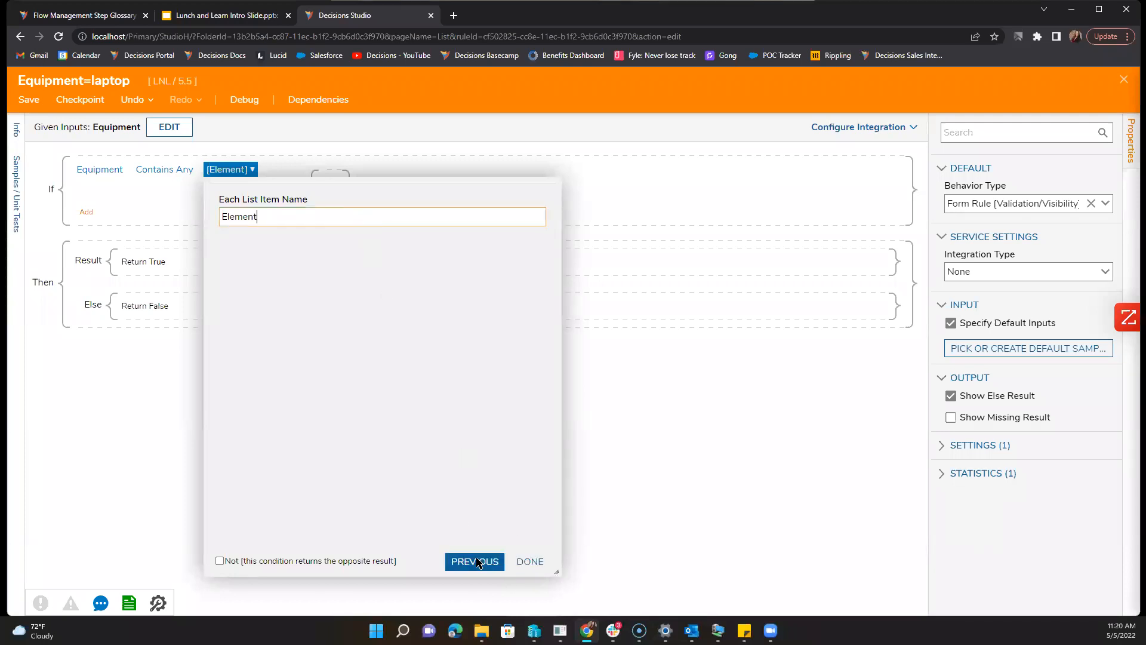
click(475, 562)
click(654, 512)
Step: Re-save the rule's input data definitions
click(157, 128)
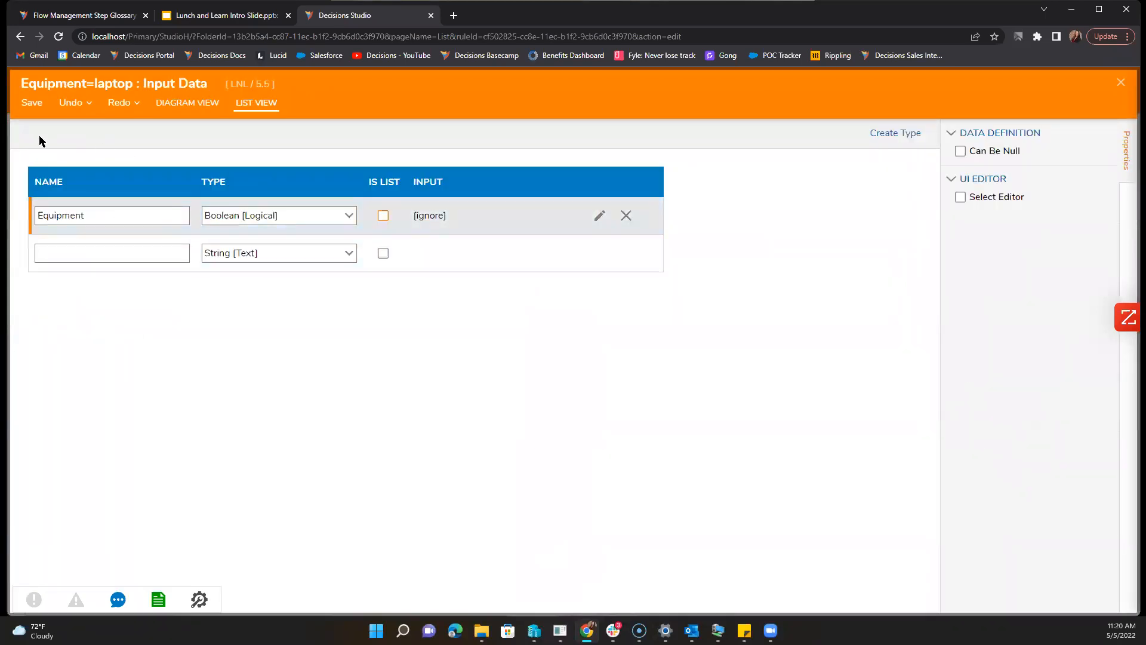
click(34, 112)
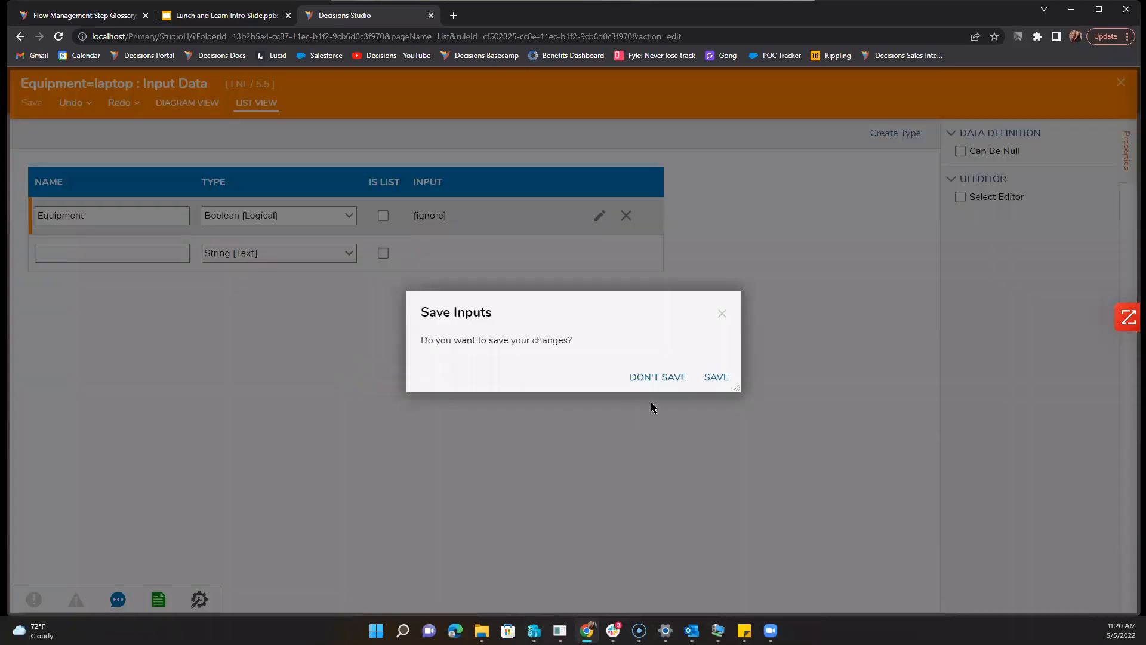
click(717, 376)
click(1120, 84)
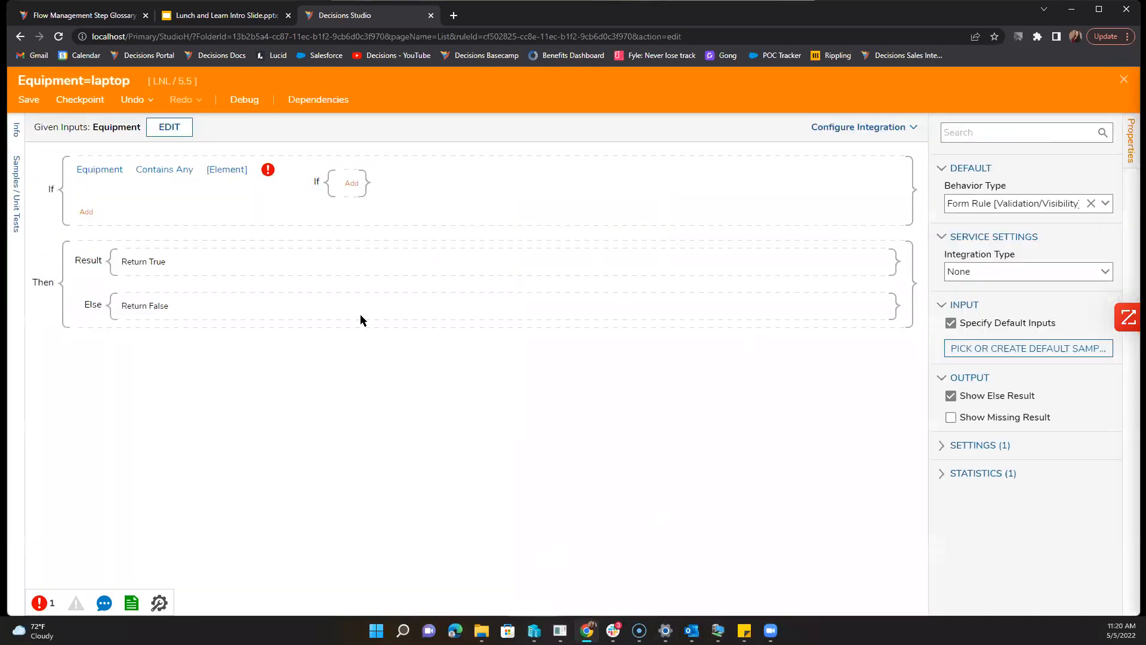
Step: Set the condition operator to Is with an unchecked Boolean value, giving Equipment is False
click(168, 169)
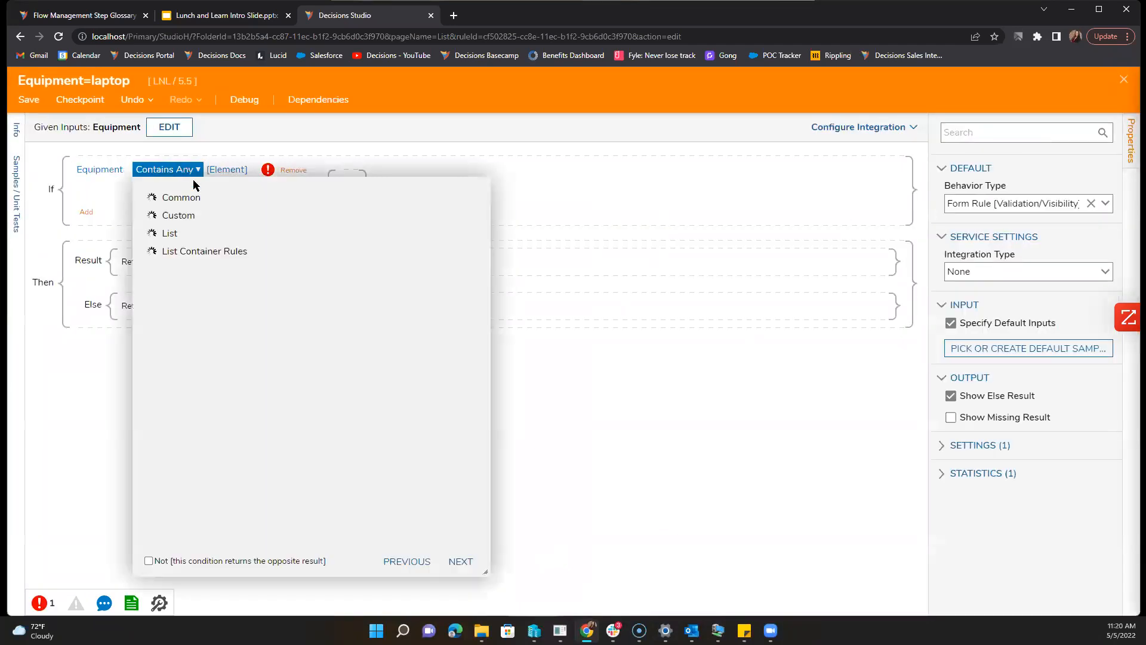
click(208, 236)
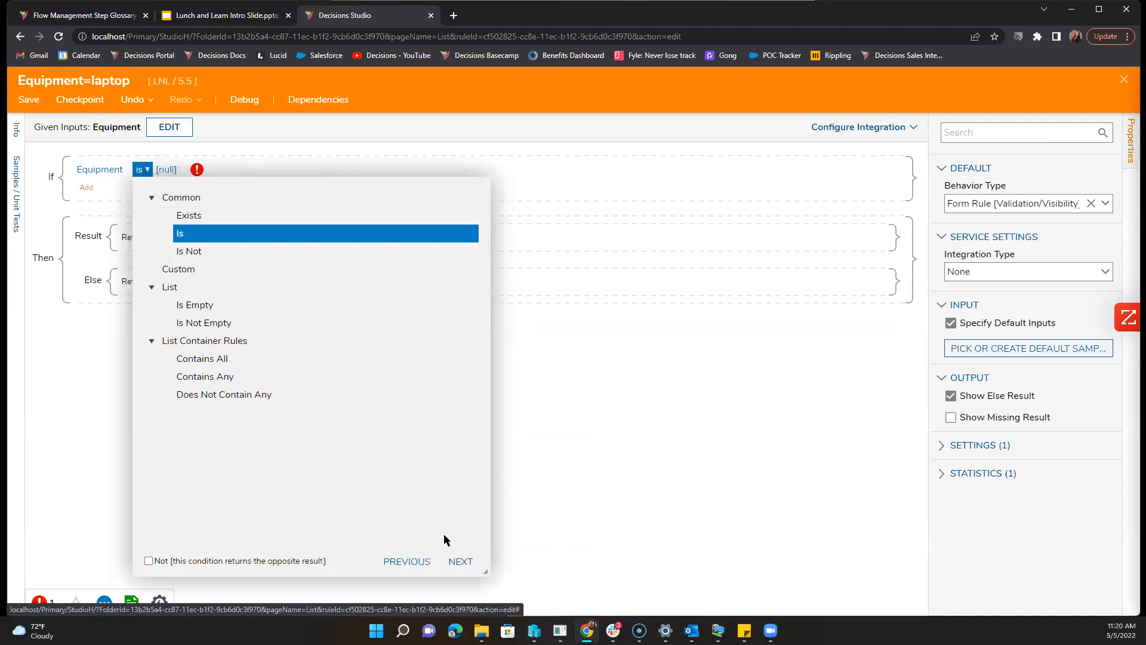
click(461, 561)
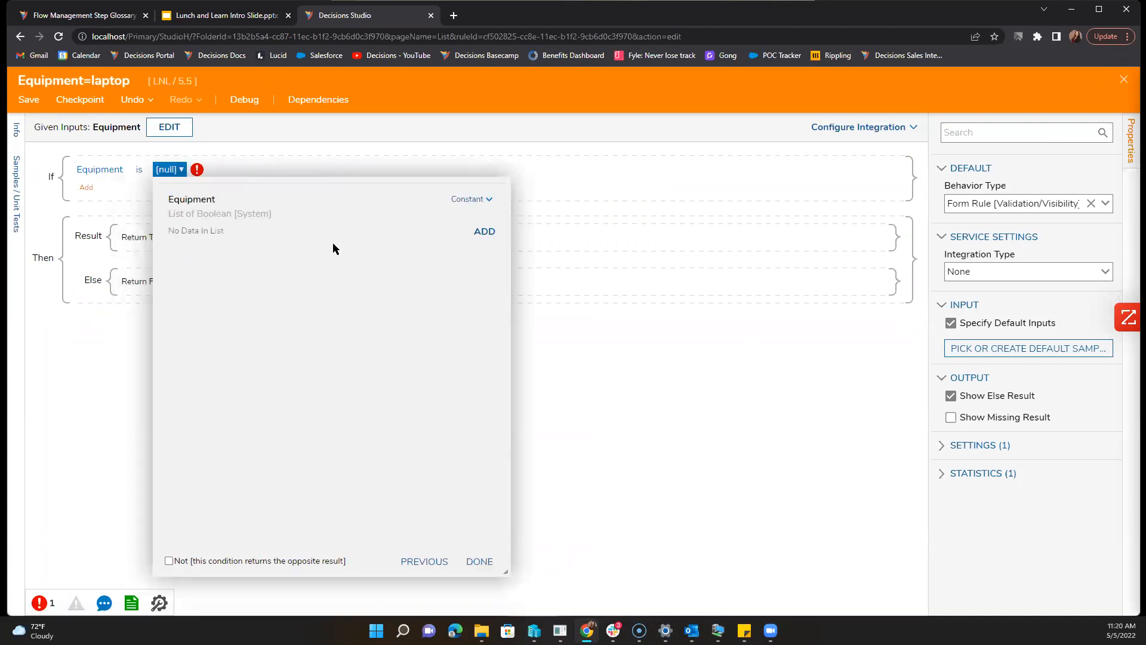
click(485, 231)
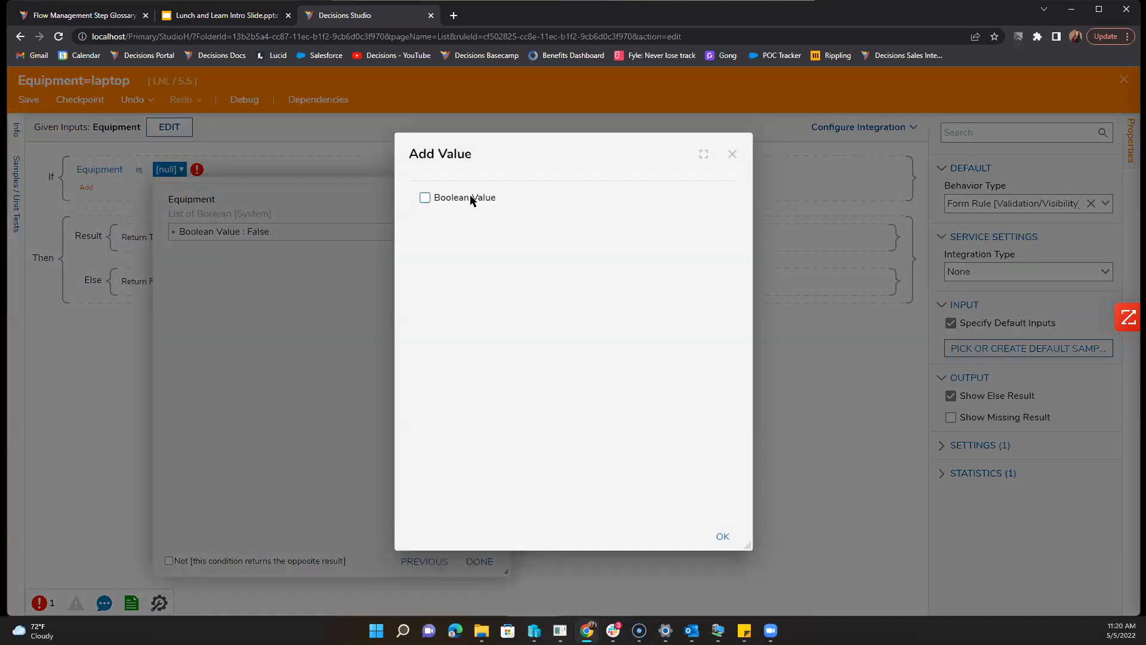
click(733, 157)
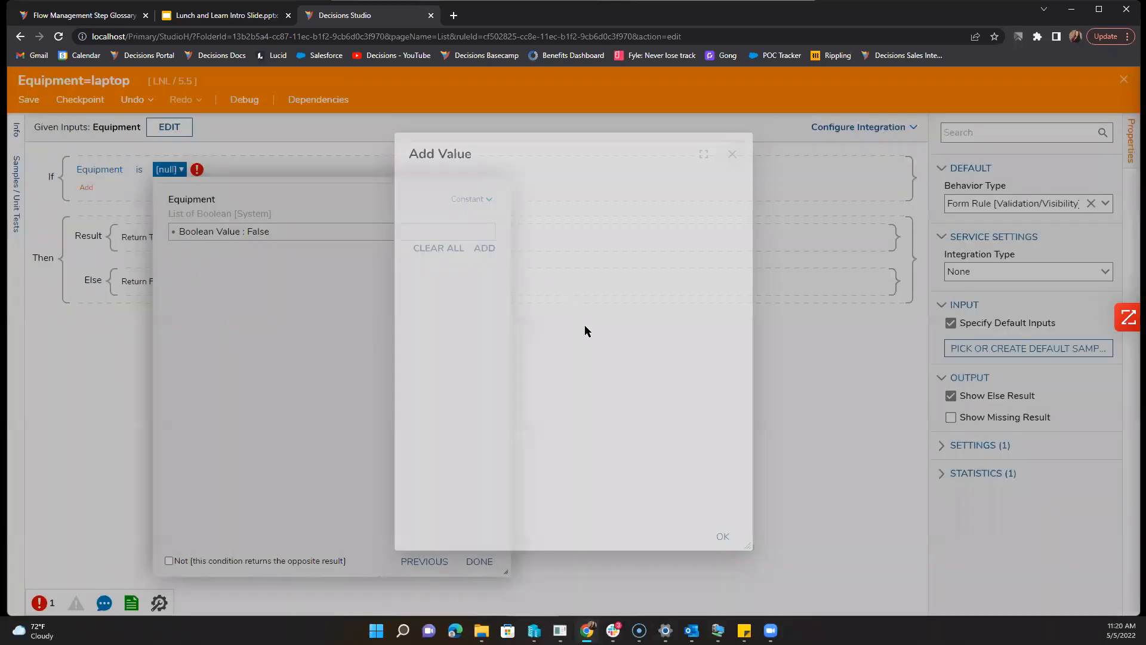
click(165, 170)
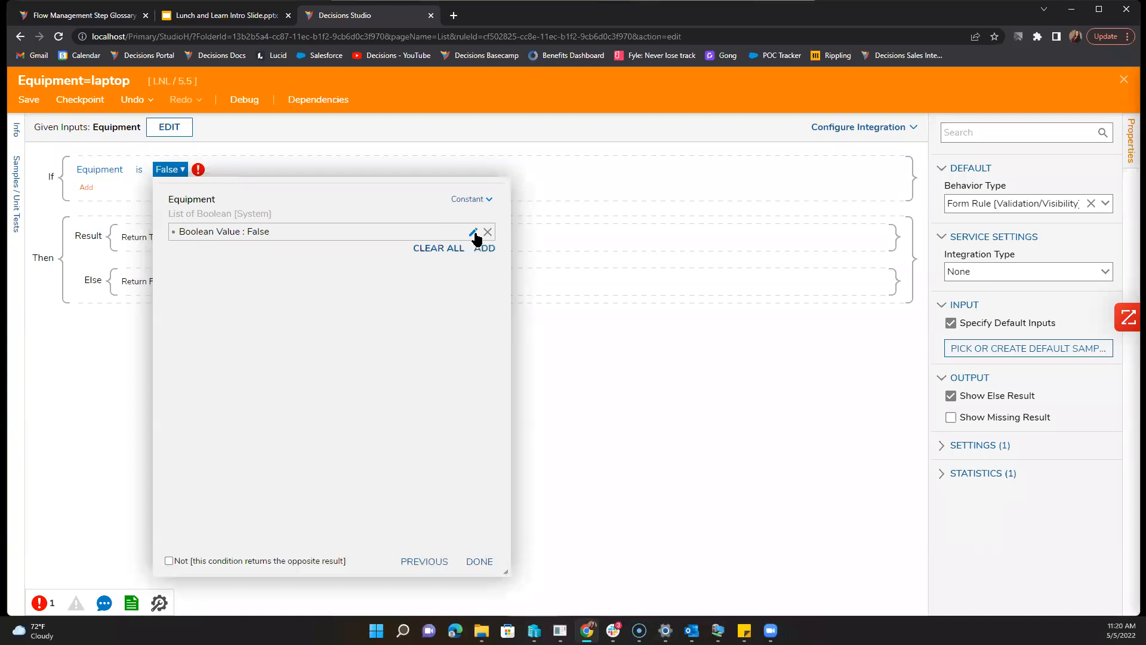
click(473, 233)
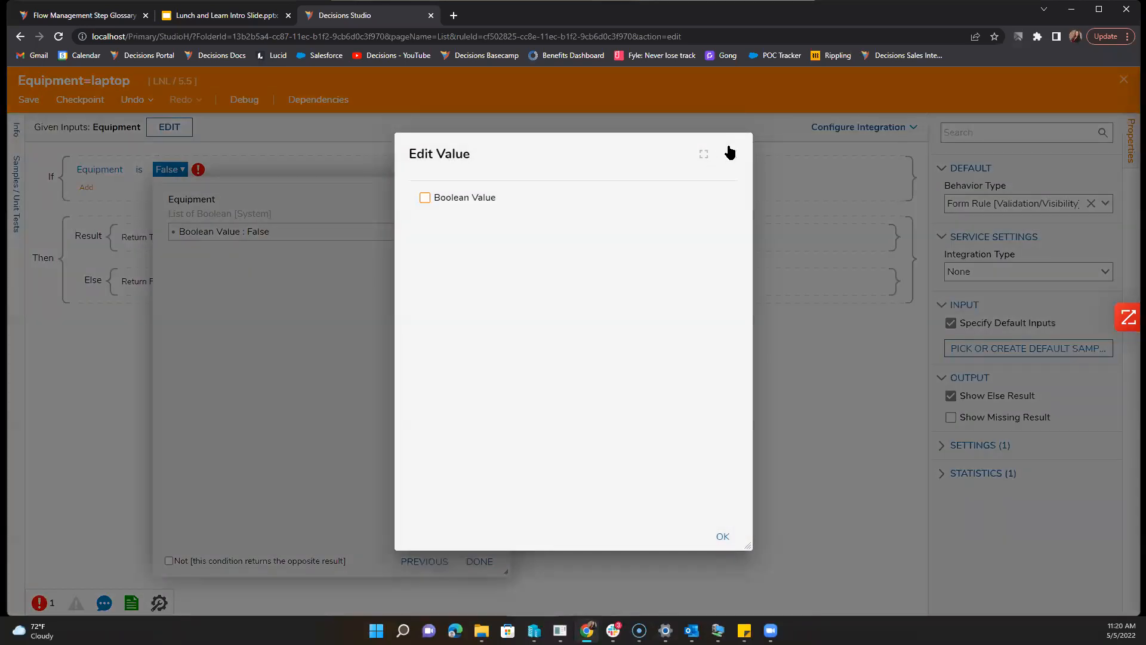
click(480, 561)
click(479, 562)
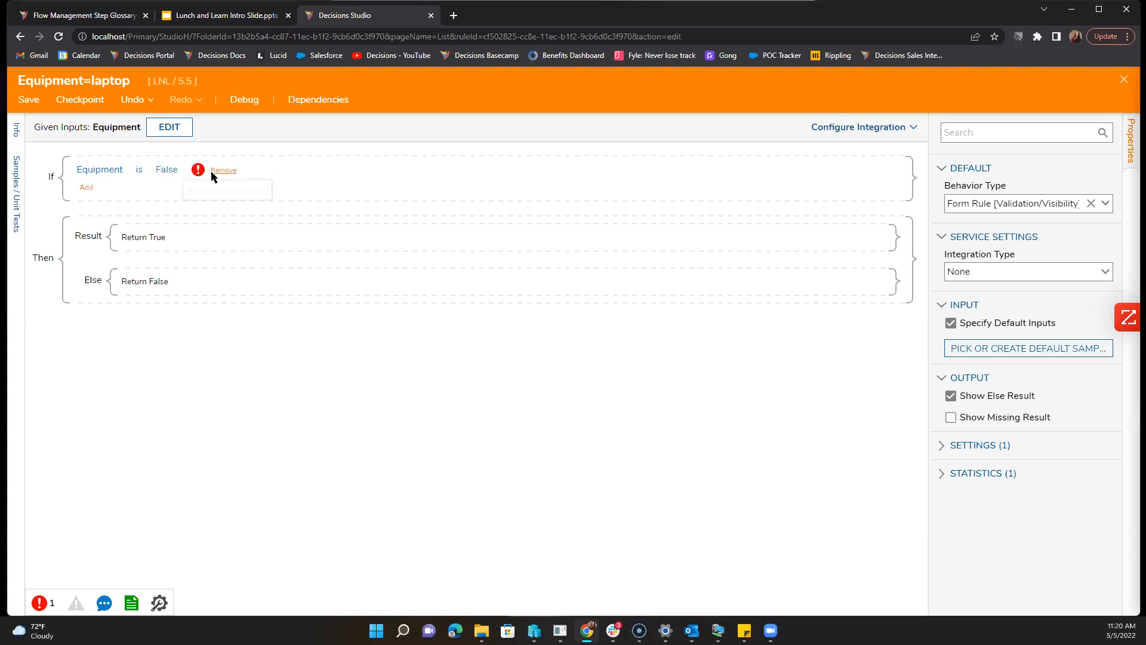
Step: Replace the condition with Equipment Is True and save the rule
click(213, 171)
click(156, 205)
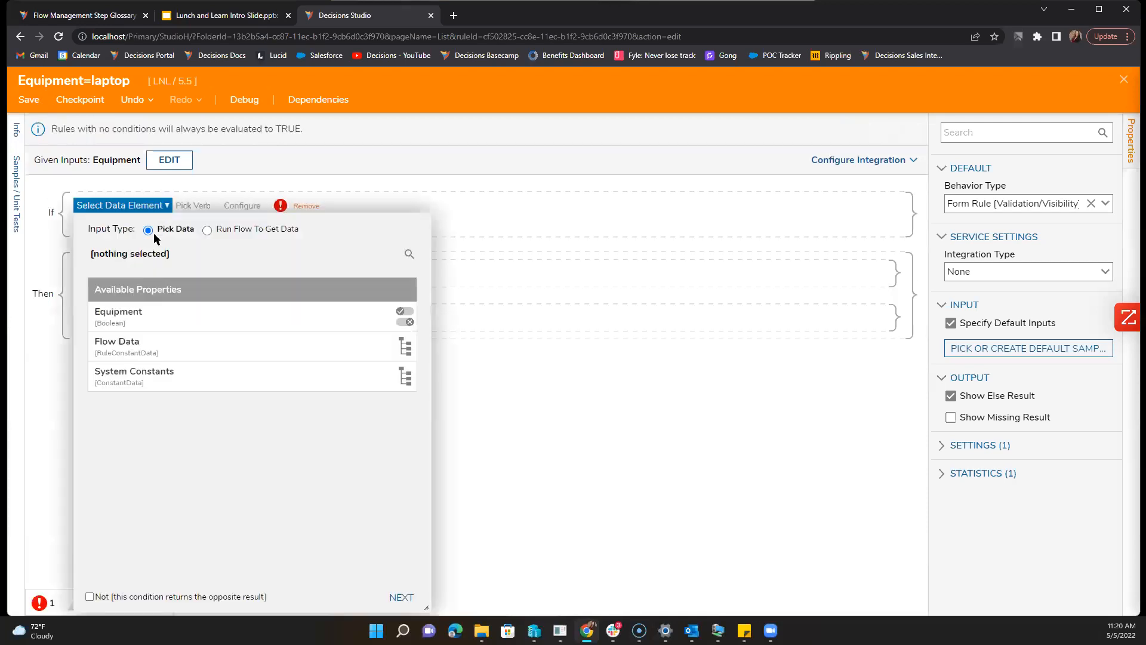
click(156, 326)
click(401, 597)
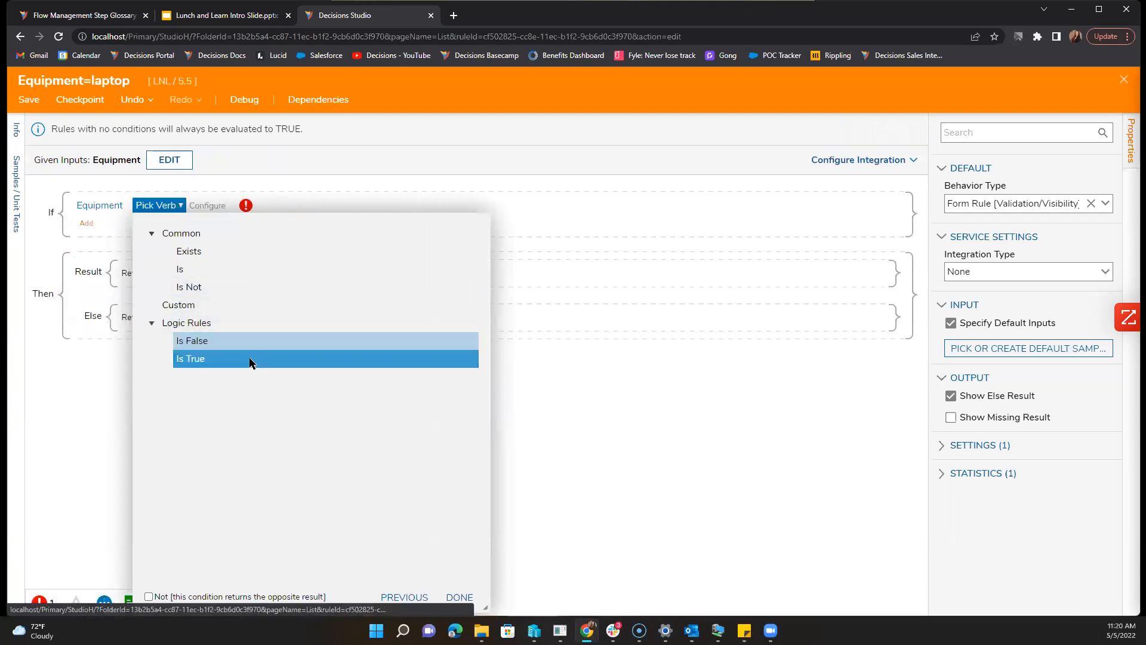
click(249, 359)
click(455, 560)
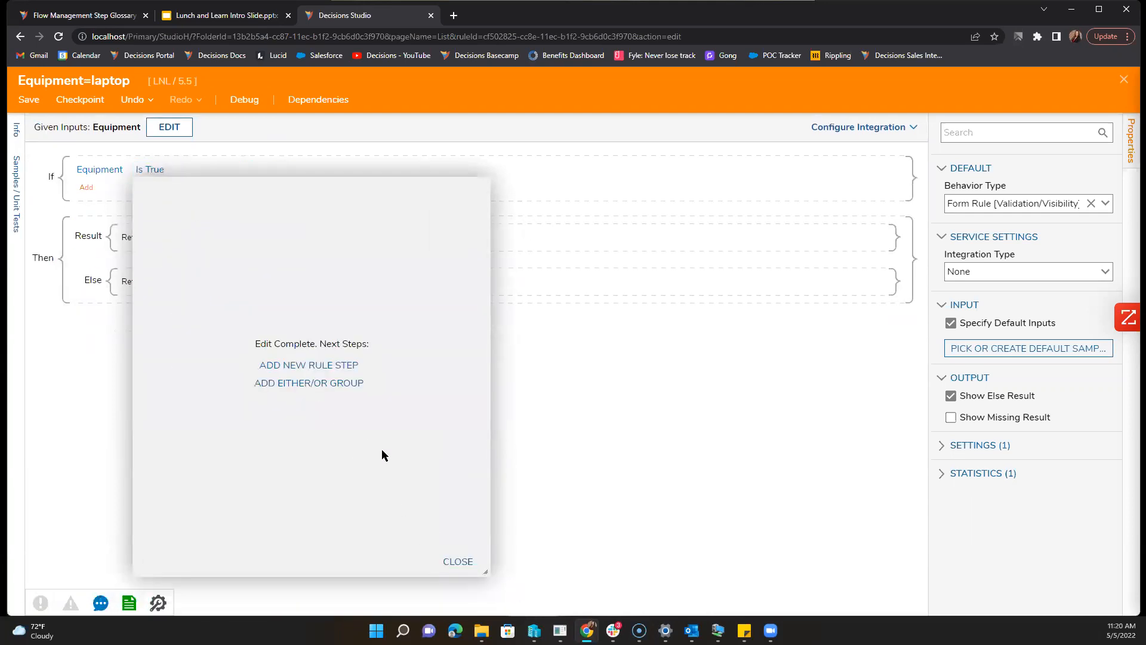
click(450, 563)
key(ctrl+s)
click(684, 417)
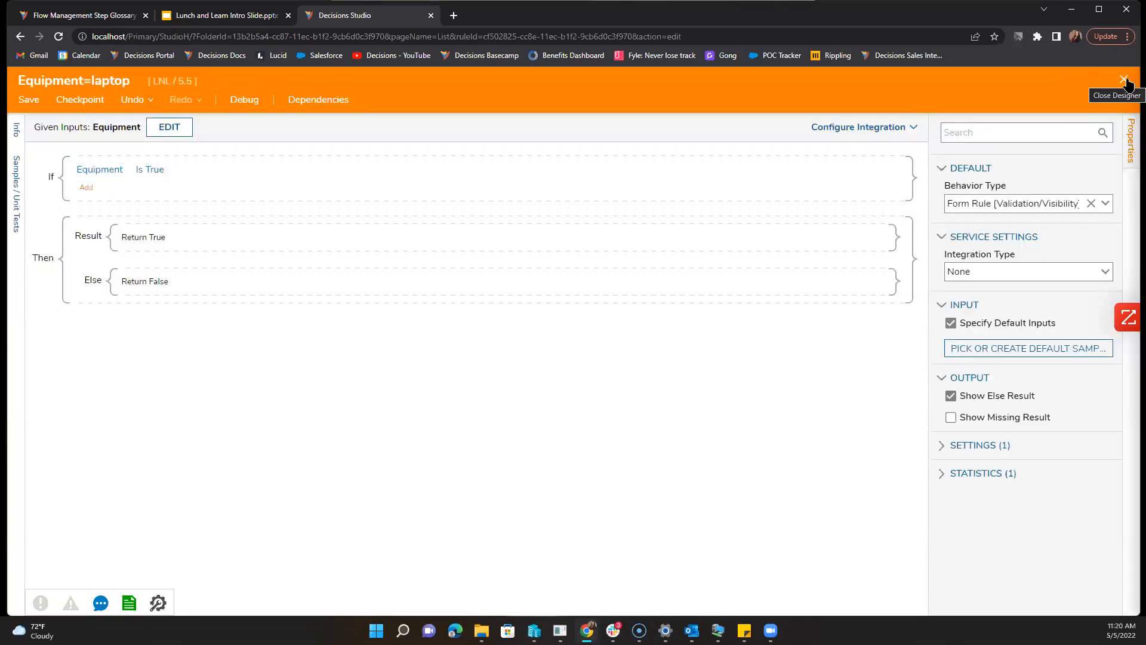
Step: Back in the validation rules, try mapping the Equipment input to a form component
click(1125, 80)
scroll(634, 426, down, 2)
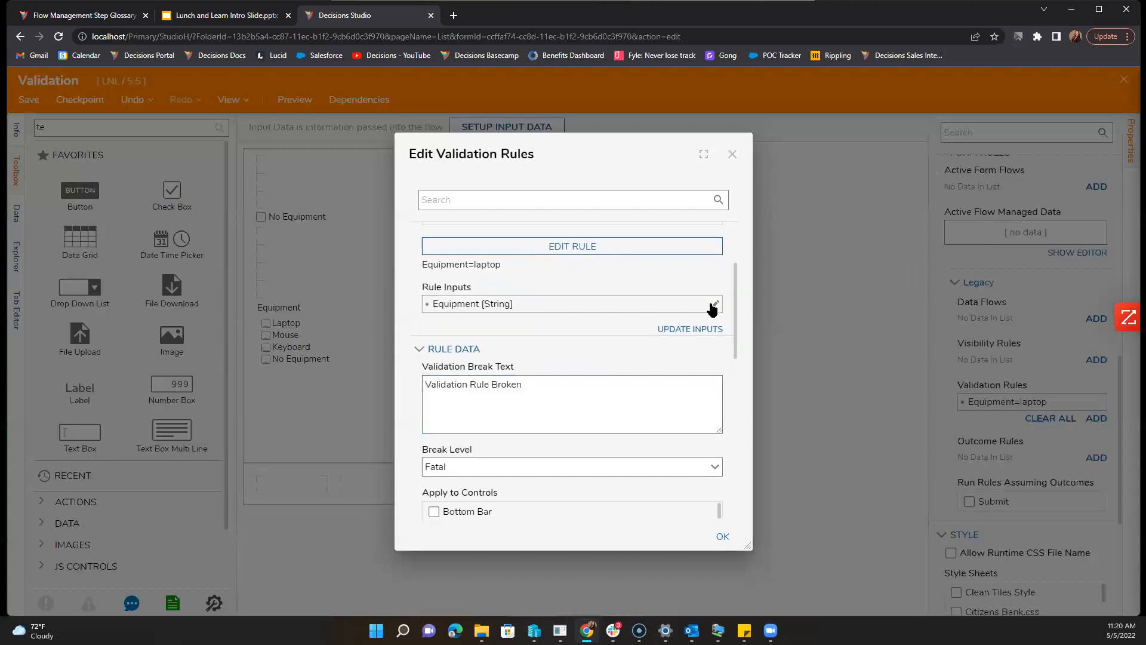
click(688, 328)
click(722, 262)
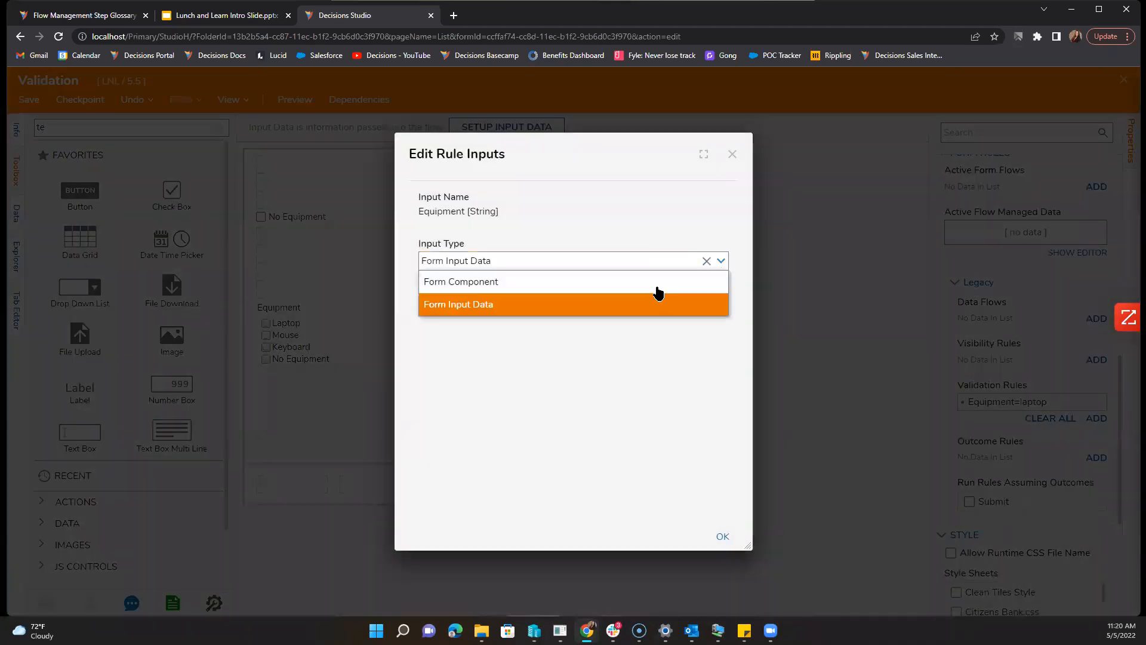
click(634, 281)
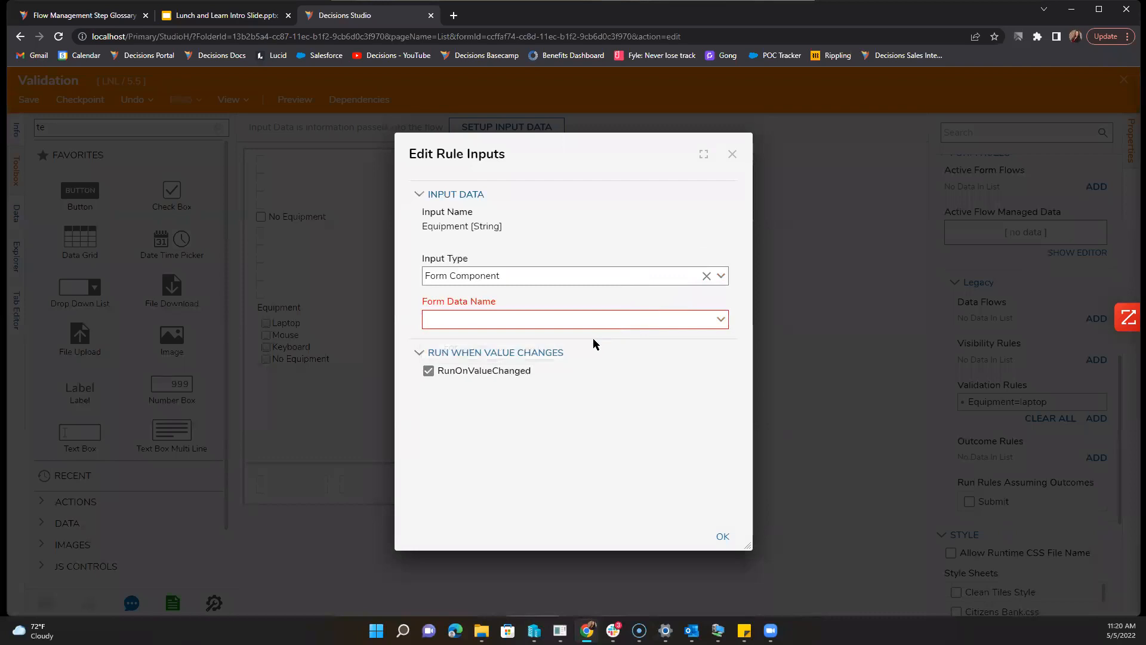
click(719, 319)
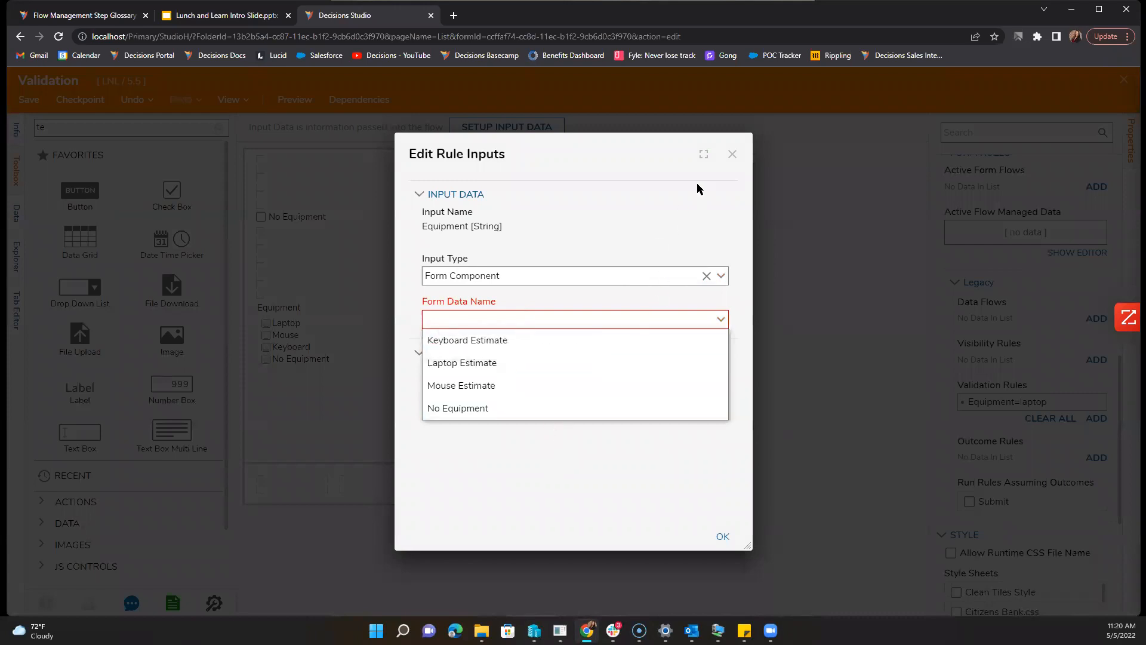
click(647, 238)
click(725, 537)
click(648, 380)
Step: Restore the Form Input Data mapping and update the rule inputs to Equipment Boolean
click(718, 281)
click(695, 315)
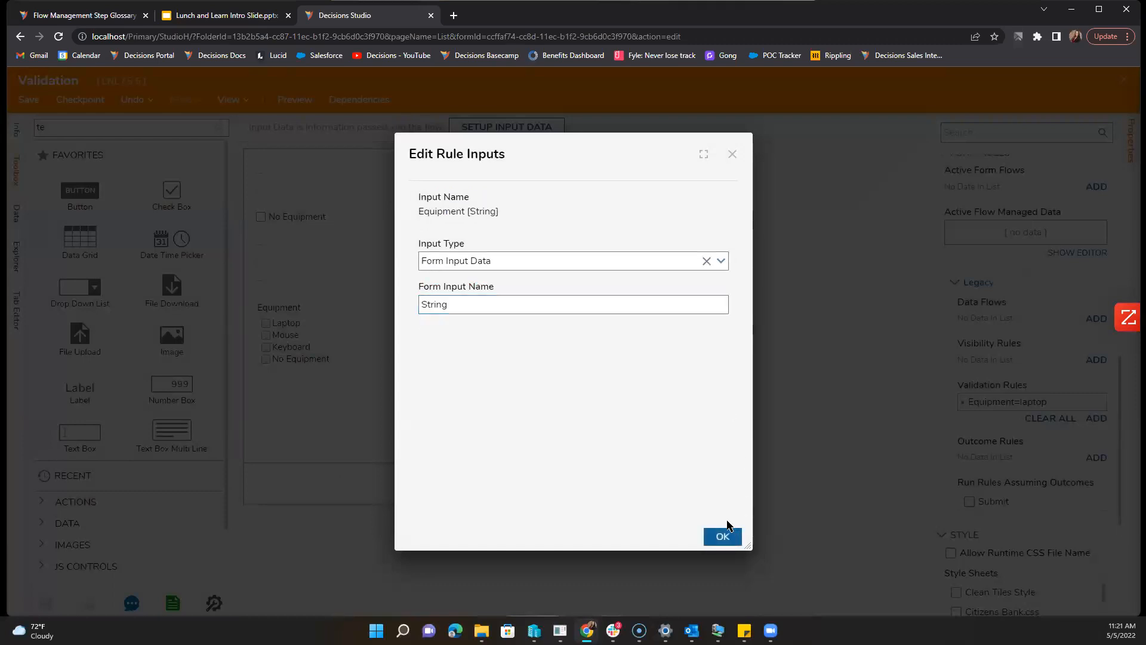
click(724, 535)
click(696, 330)
Step: Check the form component options again, cancel, and reopen the Equipment=laptop rule
click(712, 303)
click(721, 276)
click(657, 282)
click(720, 320)
click(734, 156)
click(634, 245)
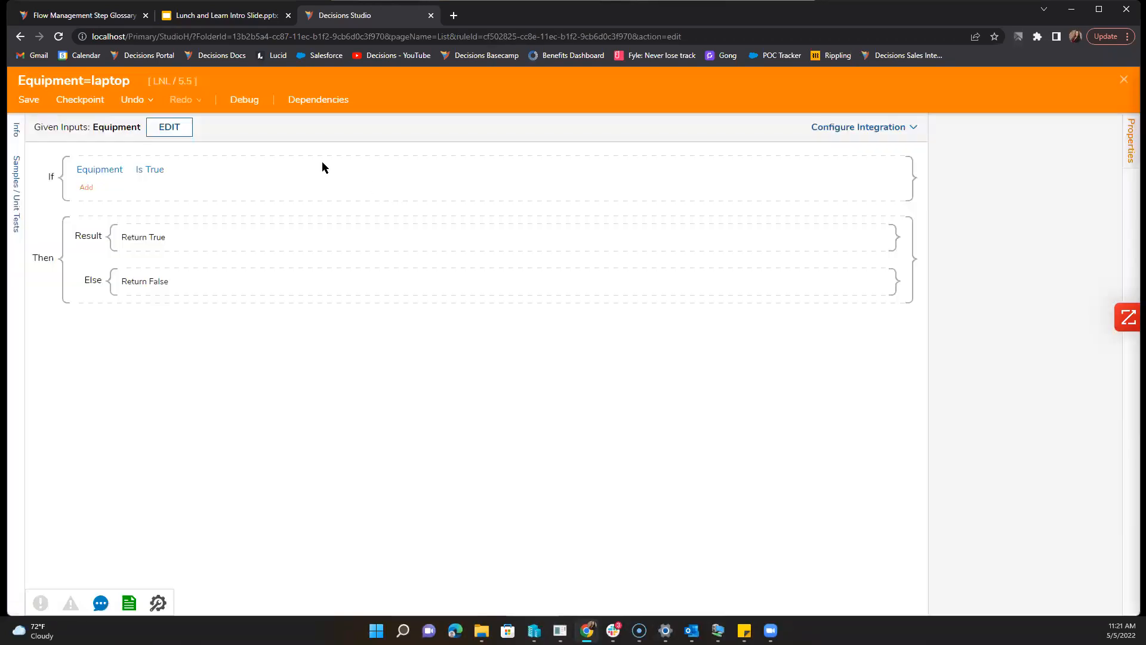
Step: Change the Equipment input back to a String list and save the input definitions
click(170, 127)
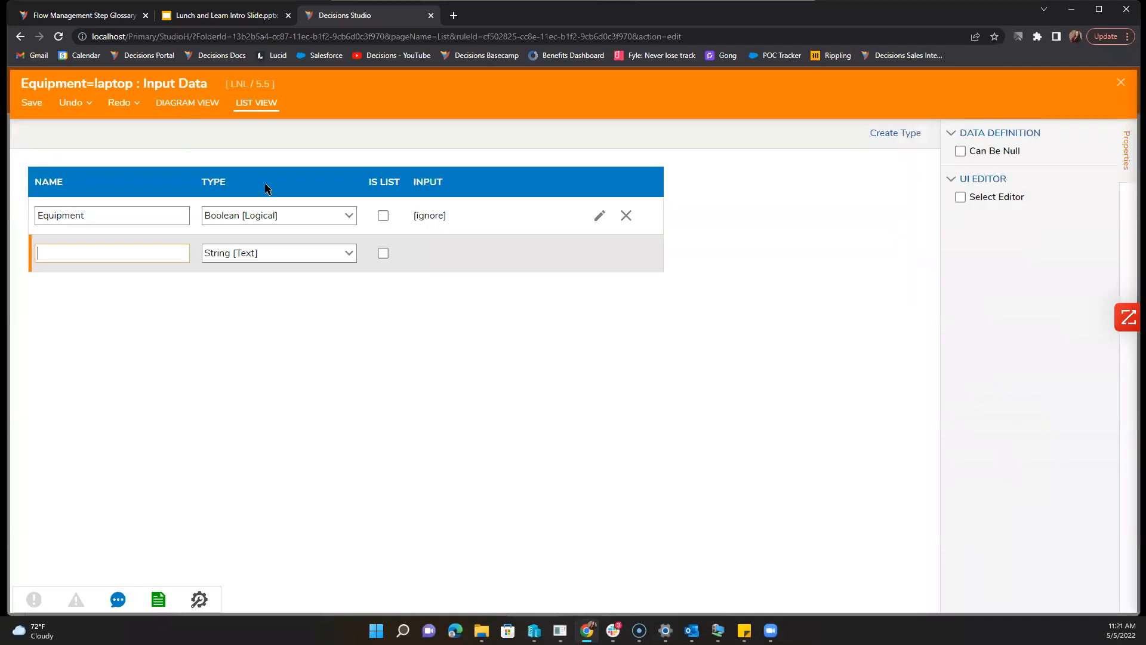
click(342, 214)
click(311, 255)
click(384, 216)
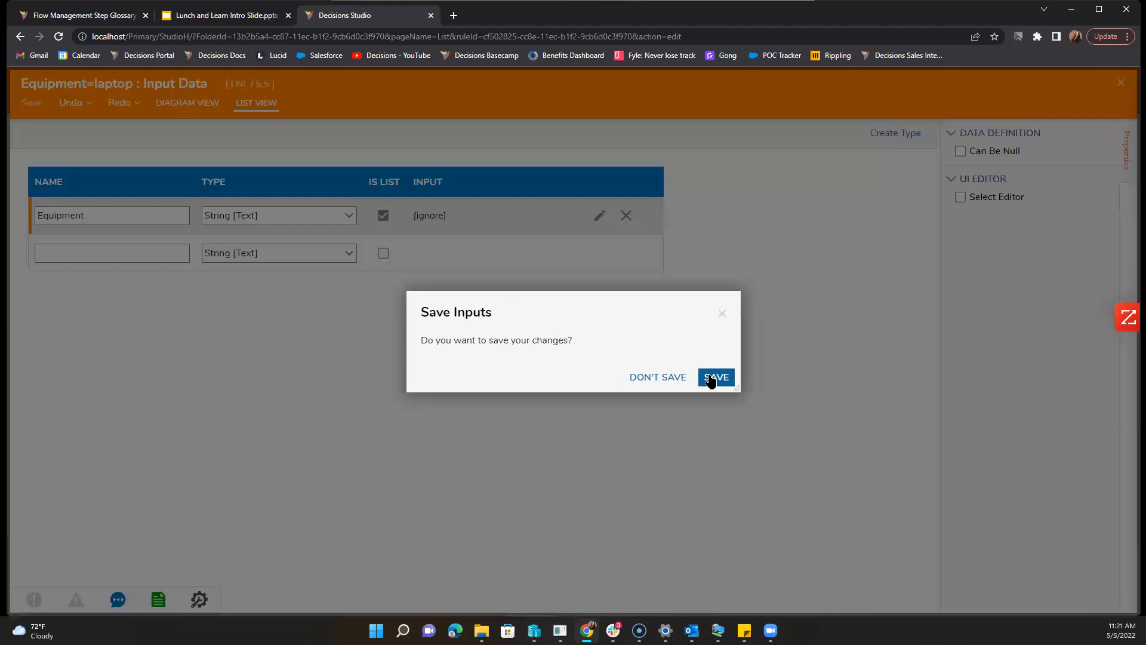
click(710, 376)
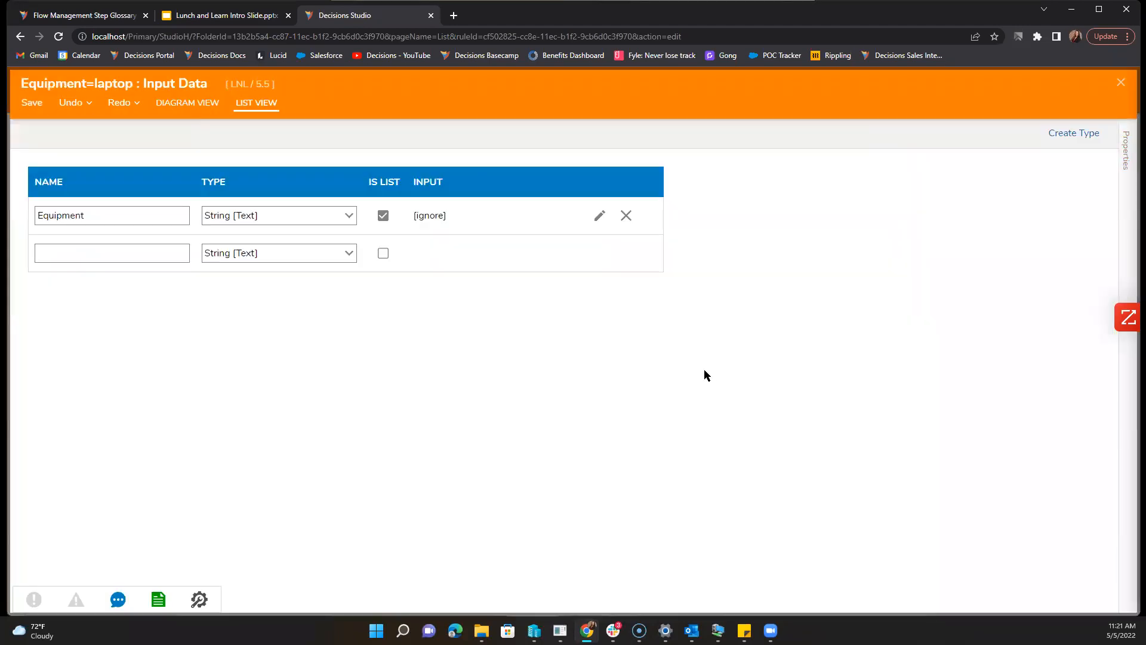
click(1121, 82)
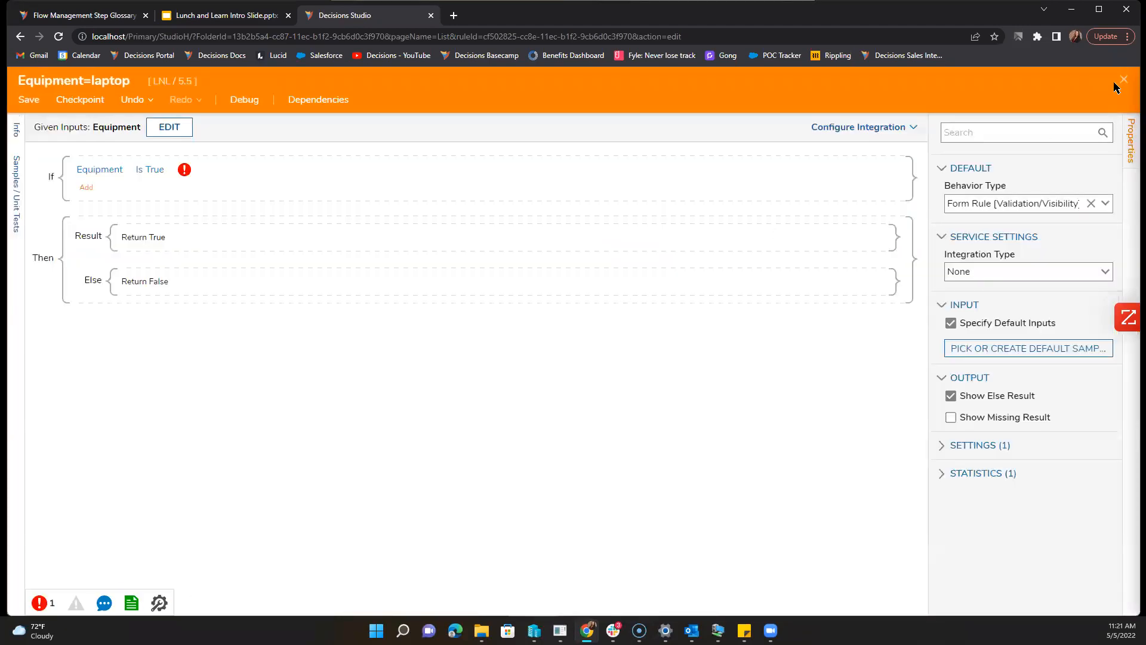
Step: Rebuild the condition as Equipment List Contains 'Laptop' and save the rule
click(113, 169)
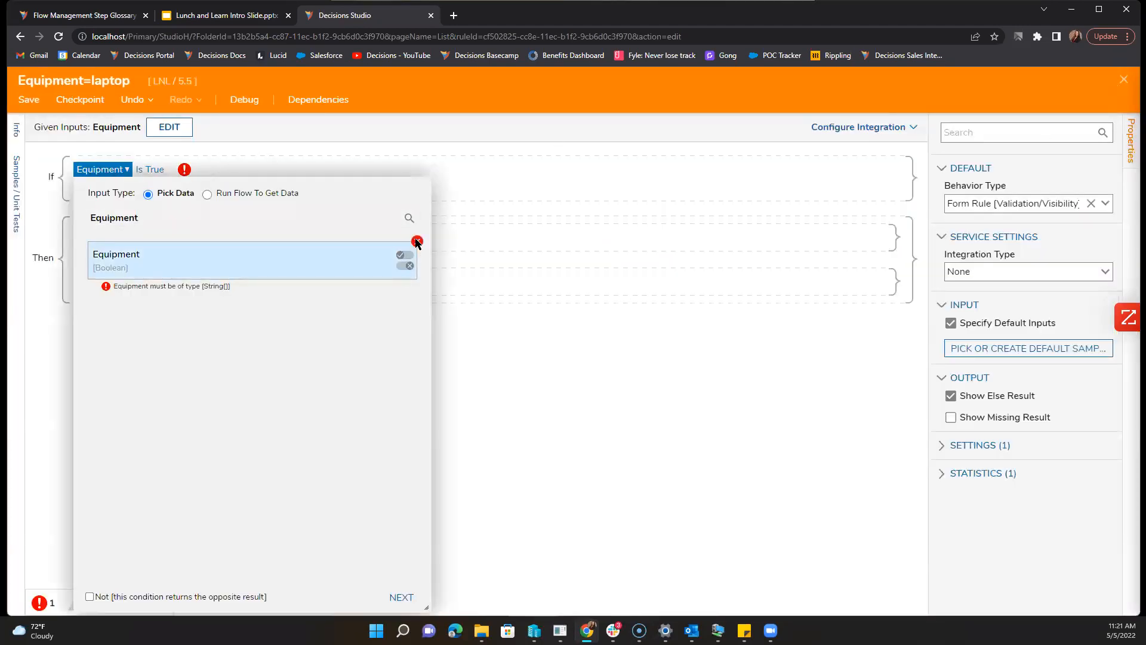
click(417, 241)
click(256, 281)
click(401, 597)
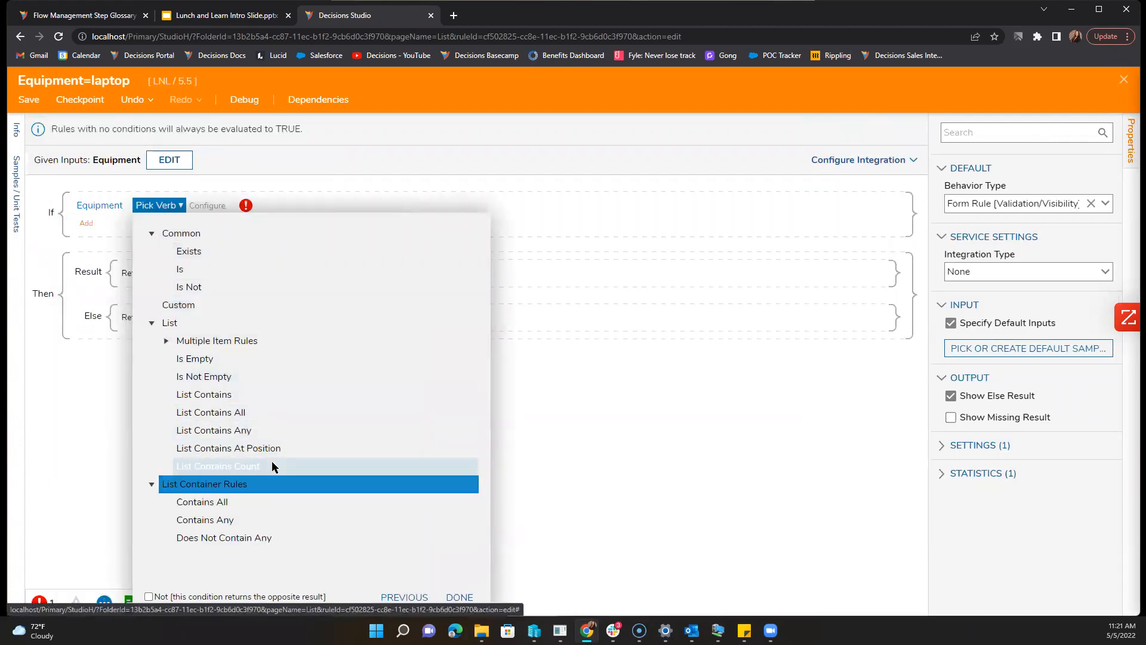
click(263, 397)
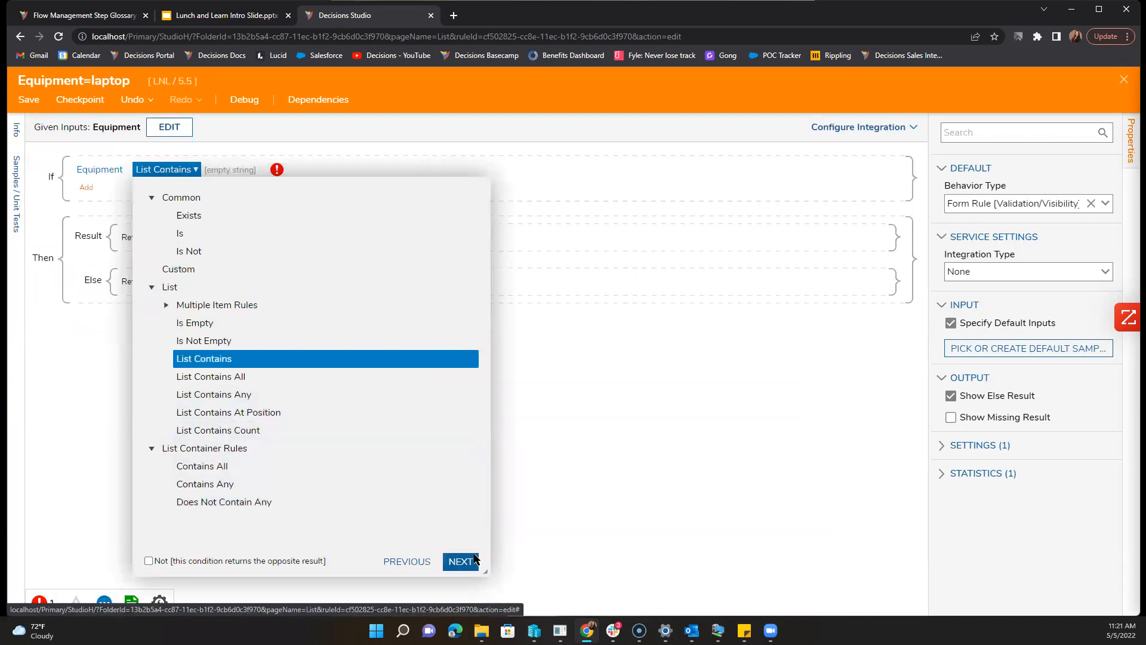
click(460, 561)
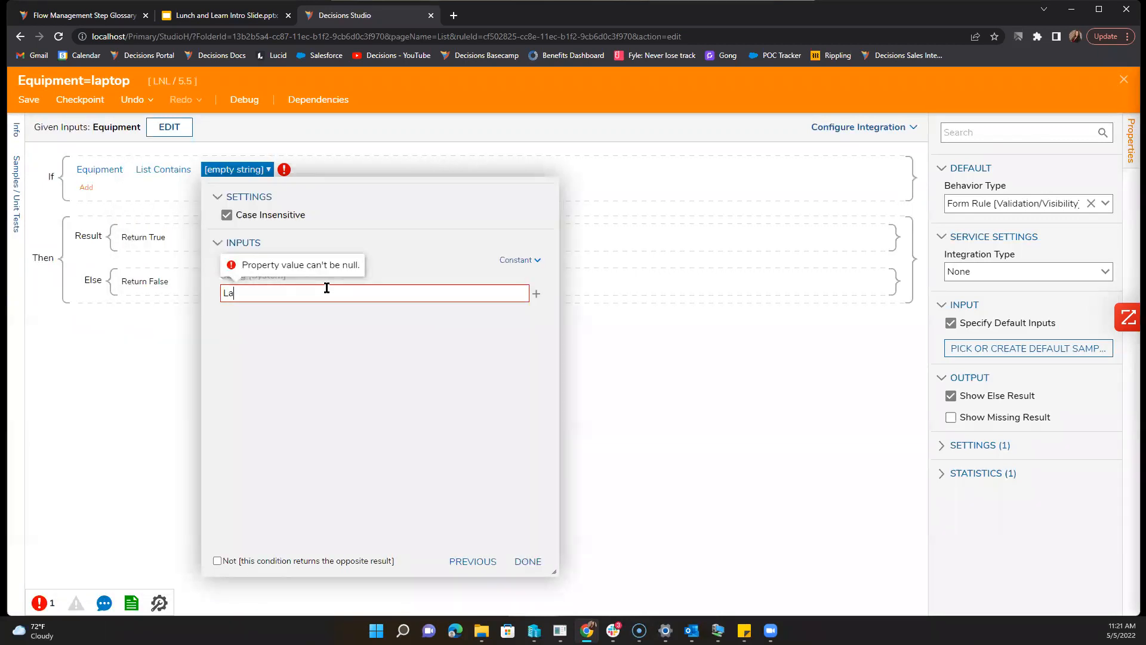
text(Laptop)
click(528, 561)
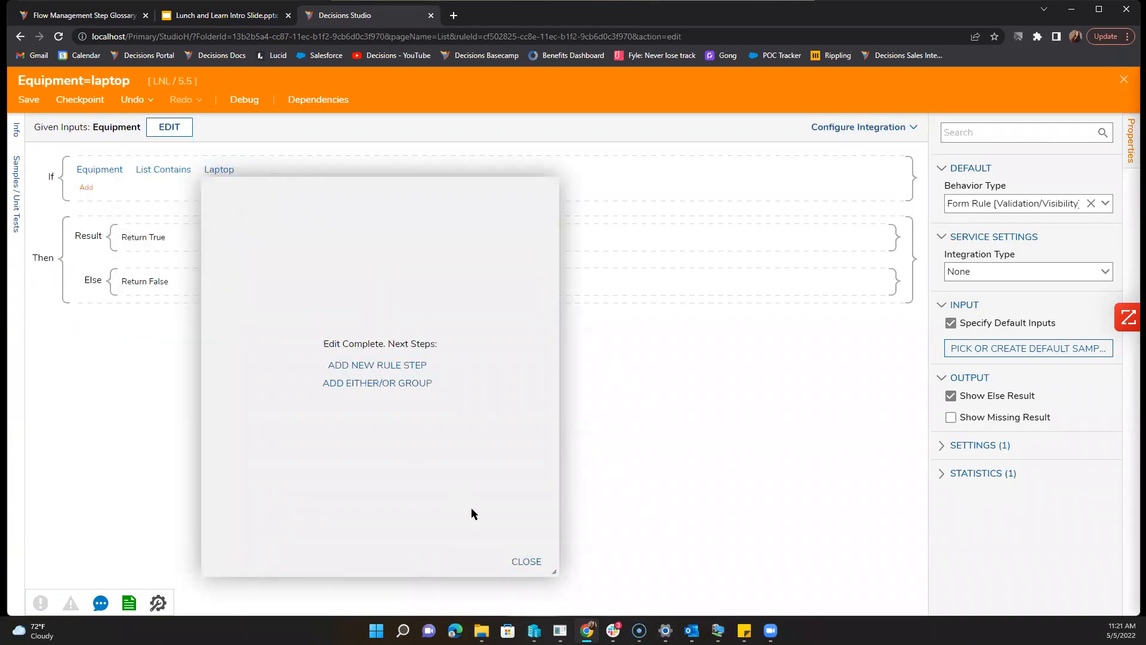
click(525, 560)
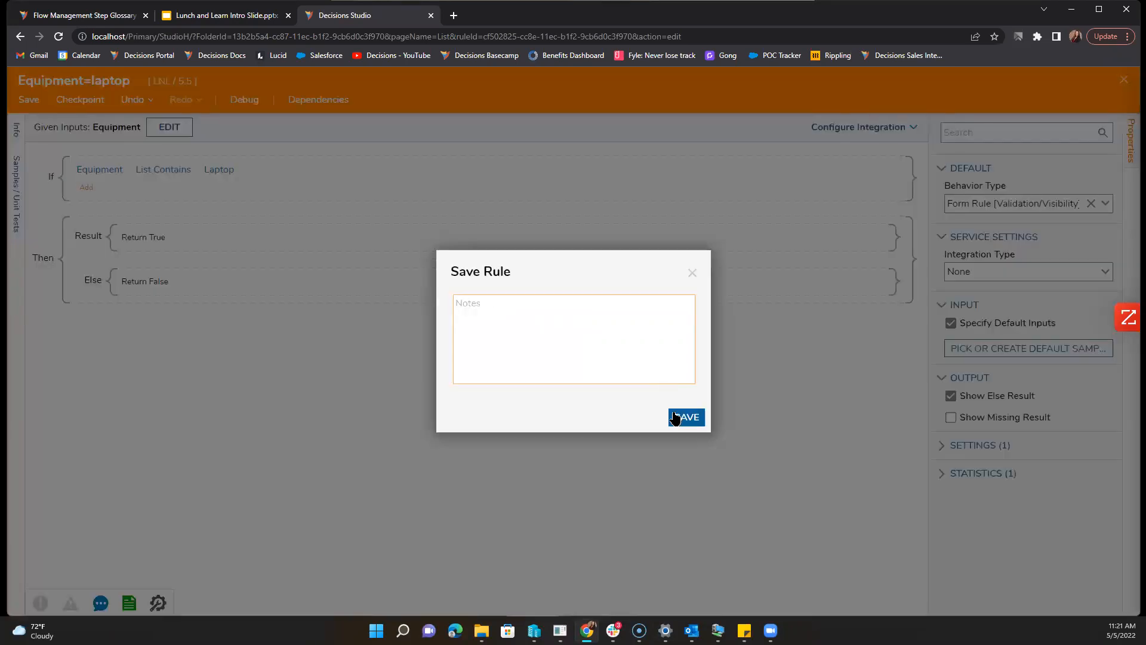
click(684, 416)
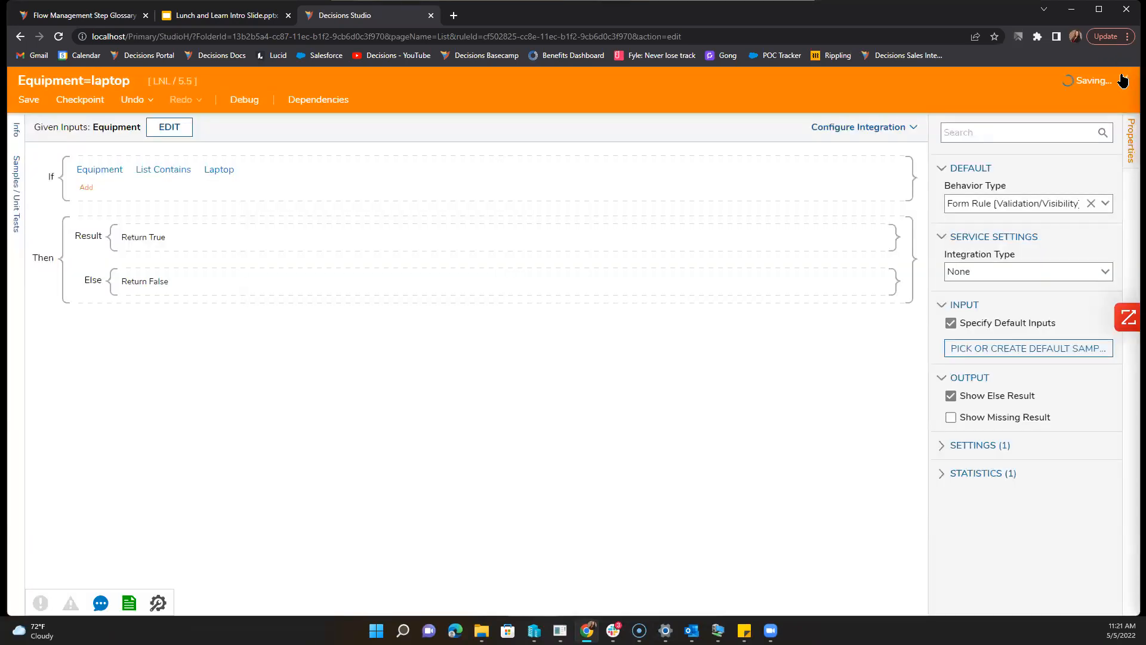
Step: Refresh the rule inputs and map the Equipment input to the form's Equipment component
click(1124, 80)
click(692, 330)
click(711, 303)
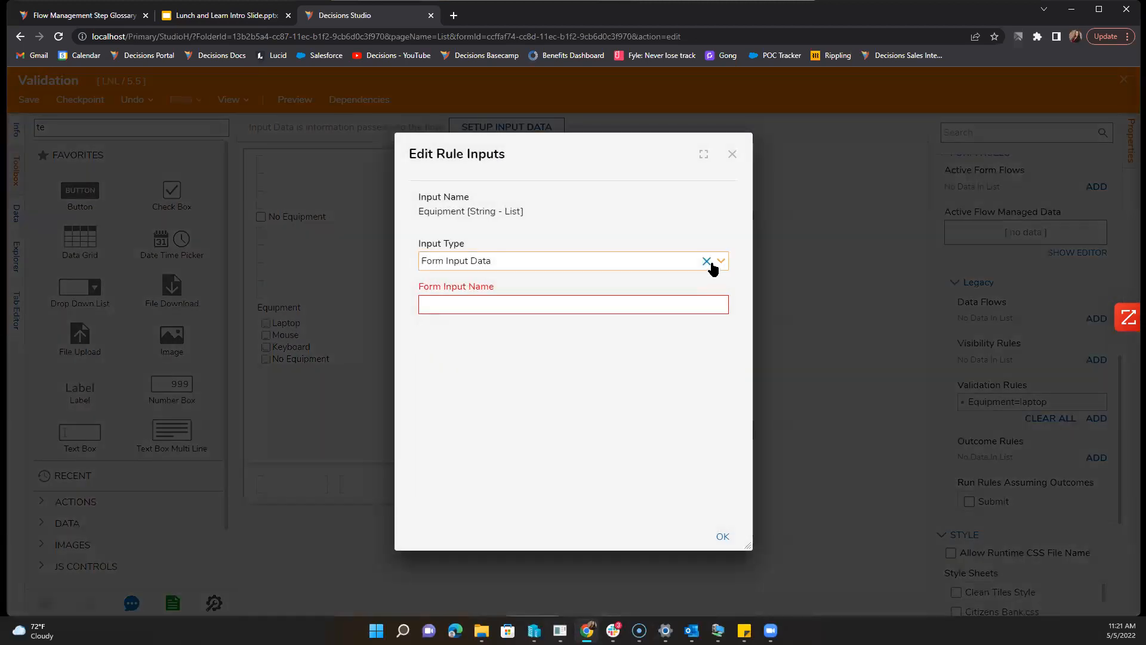
click(721, 277)
click(734, 333)
click(721, 320)
click(702, 342)
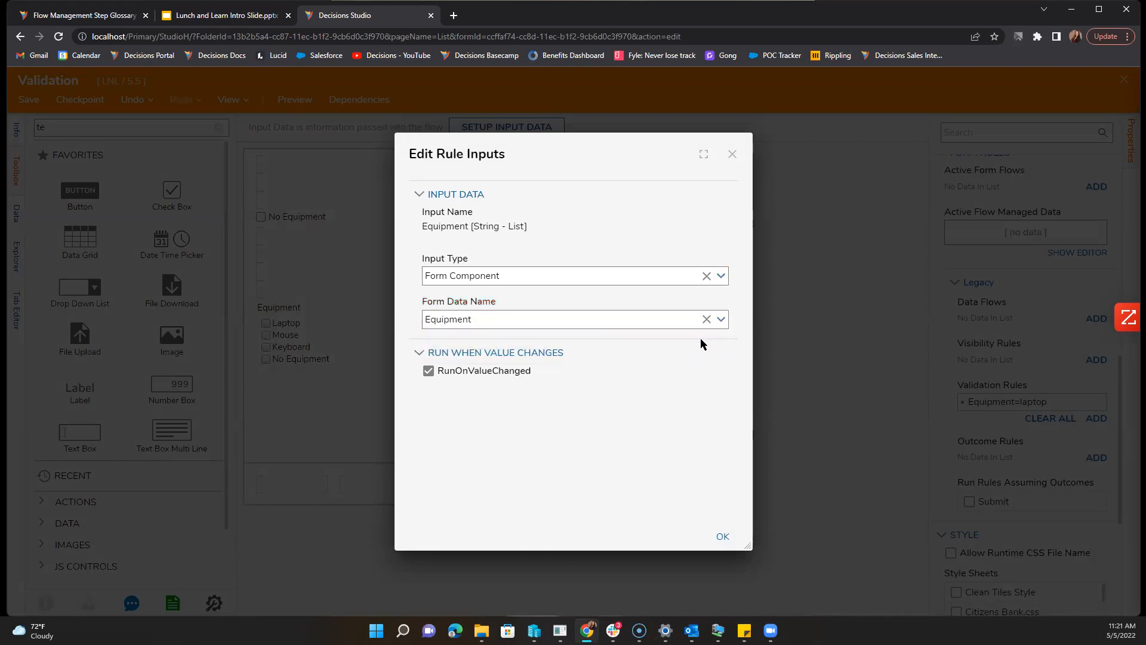
click(728, 530)
Step: Apply the validation to the Laptop Estimate text box
scroll(618, 427, down, 3)
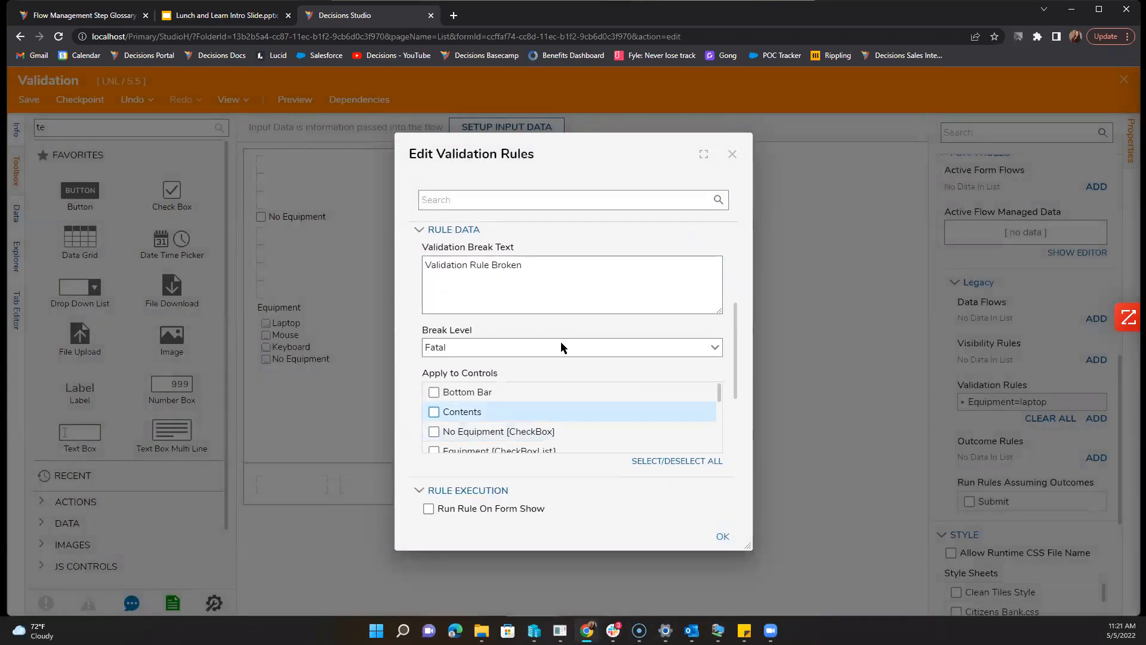
scroll(572, 405, down, 1)
scroll(550, 403, up, 1)
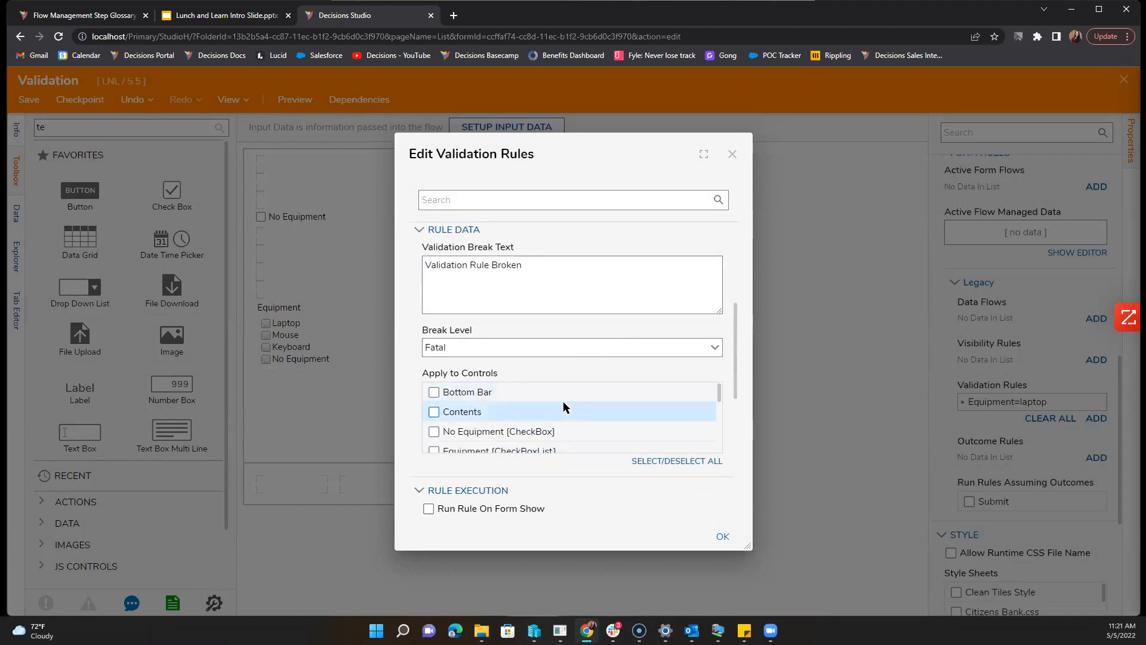
scroll(563, 405, down, 1)
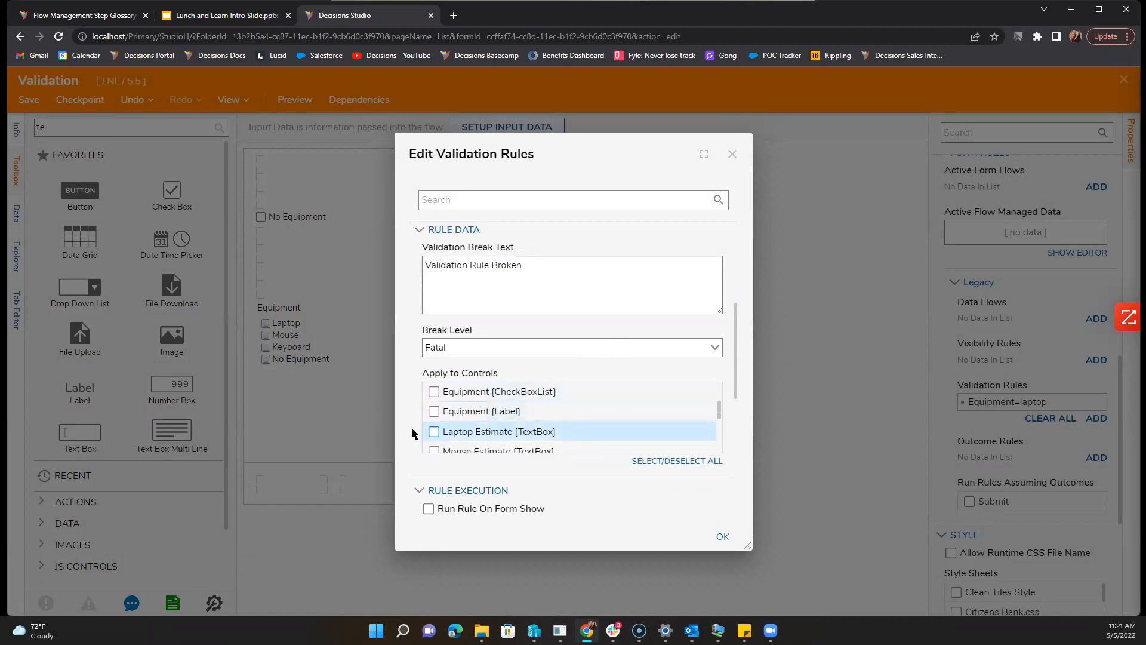
click(434, 431)
Step: Open the Equipment=laptop rule for review, then close it
scroll(543, 470, down, 3)
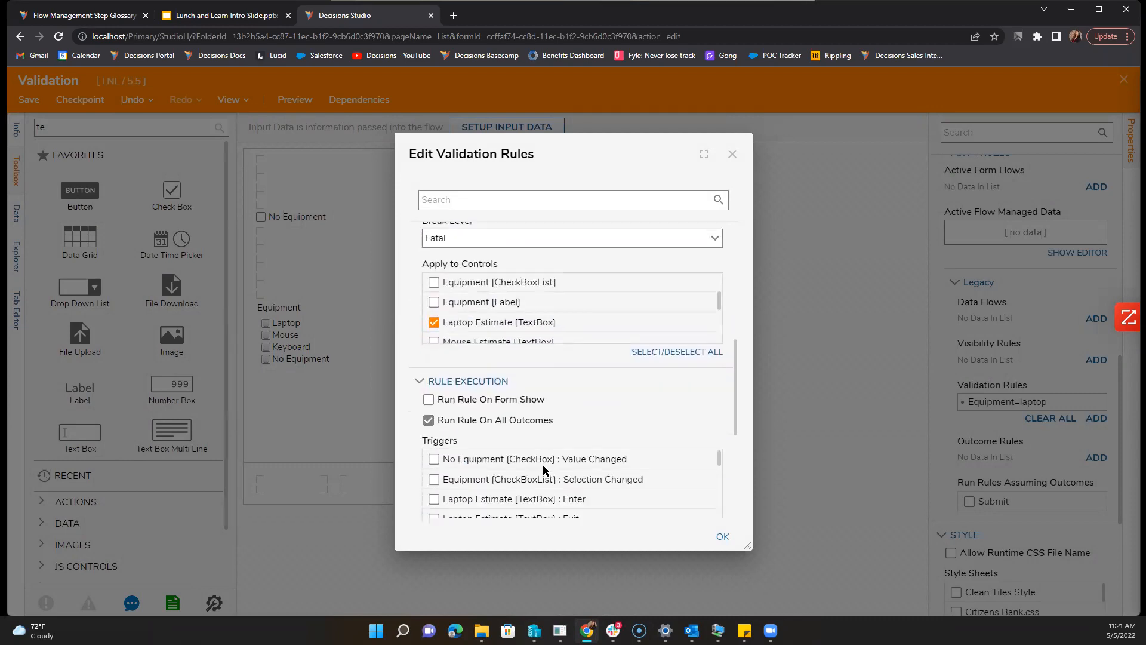
scroll(543, 470, up, 6)
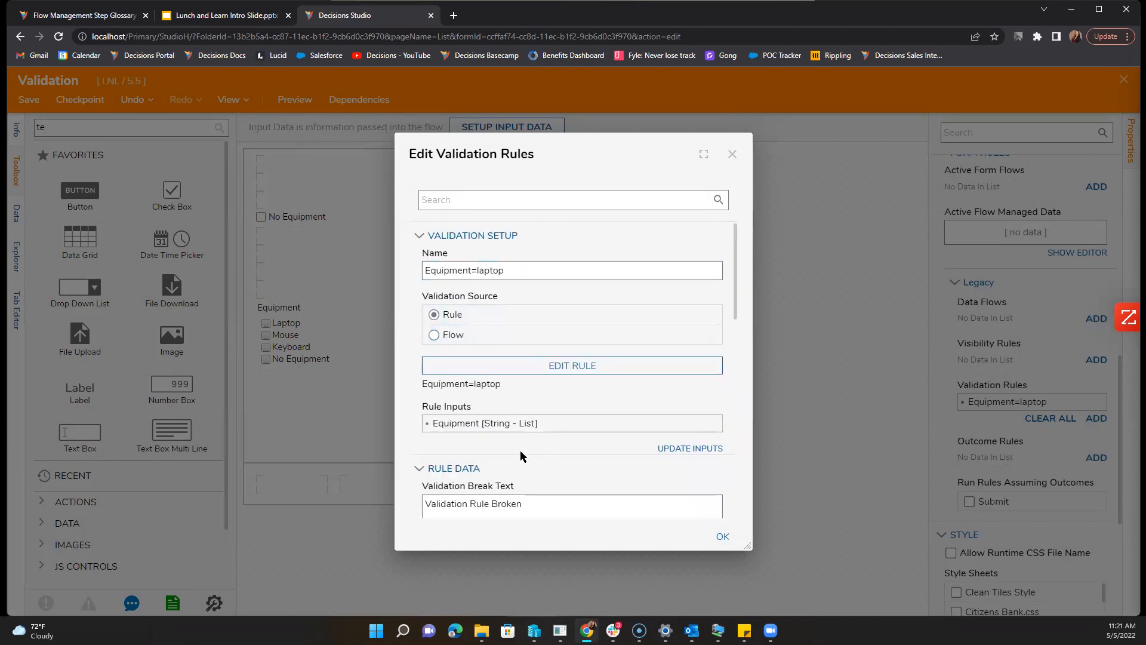
scroll(521, 456, down, 5)
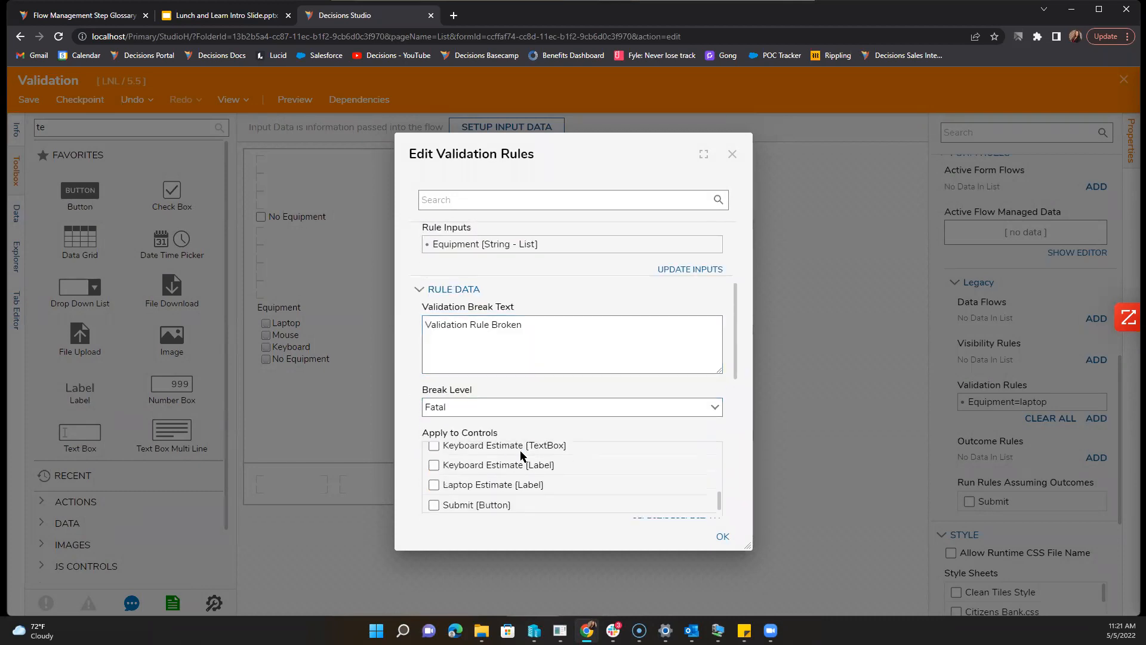
scroll(581, 407, down, 2)
scroll(581, 412, up, 4)
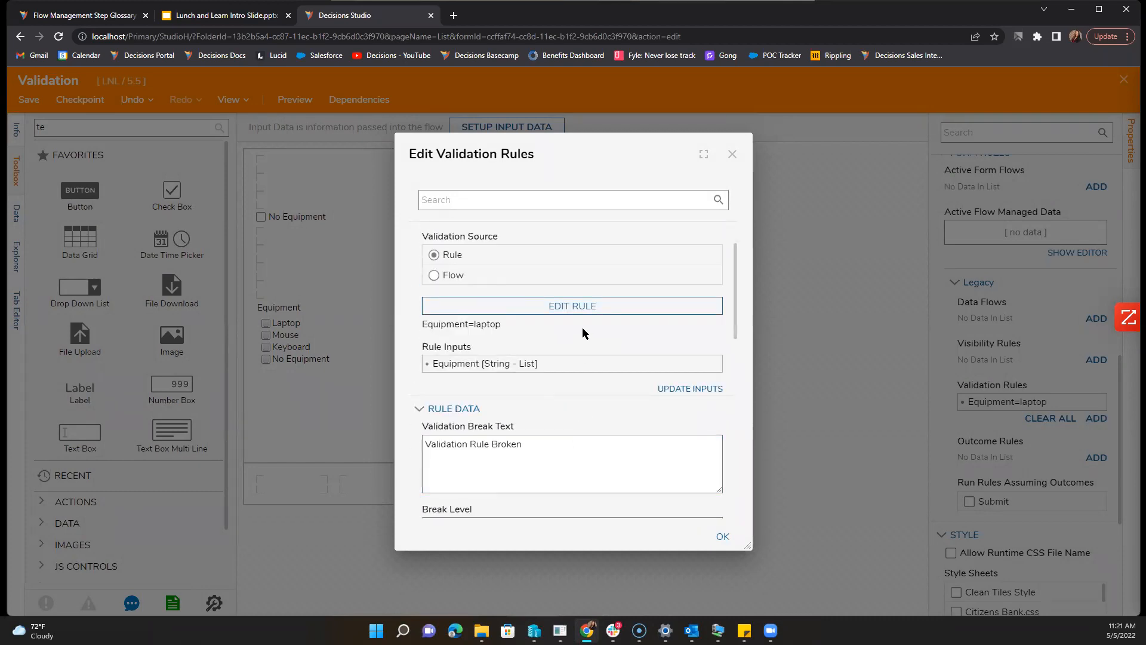
click(588, 306)
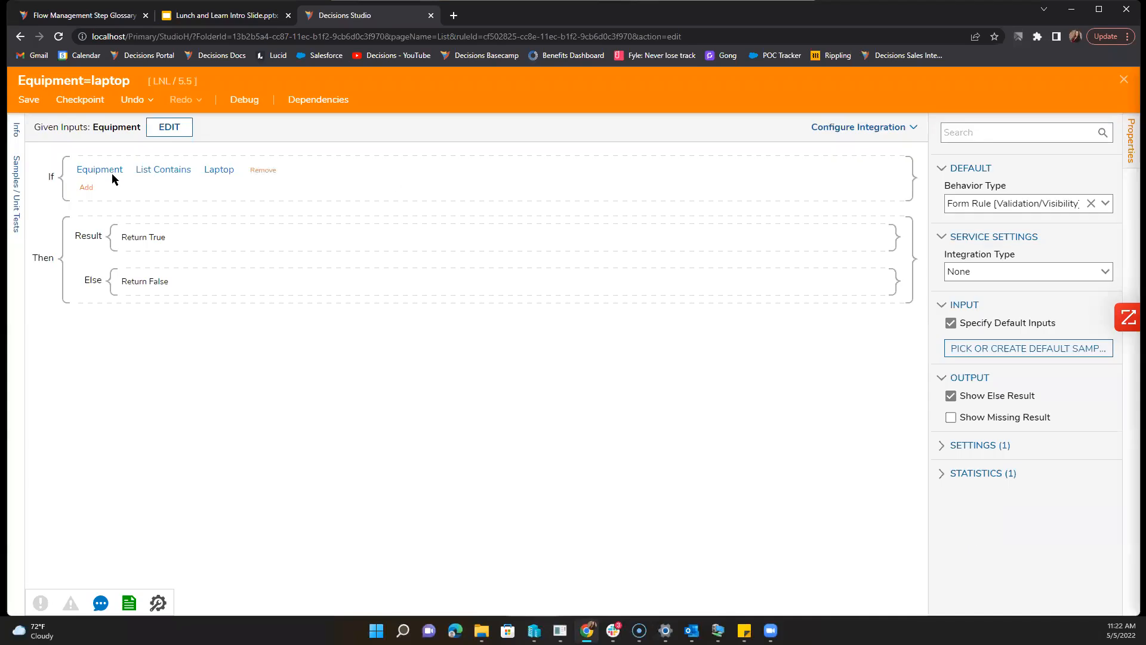
click(1121, 83)
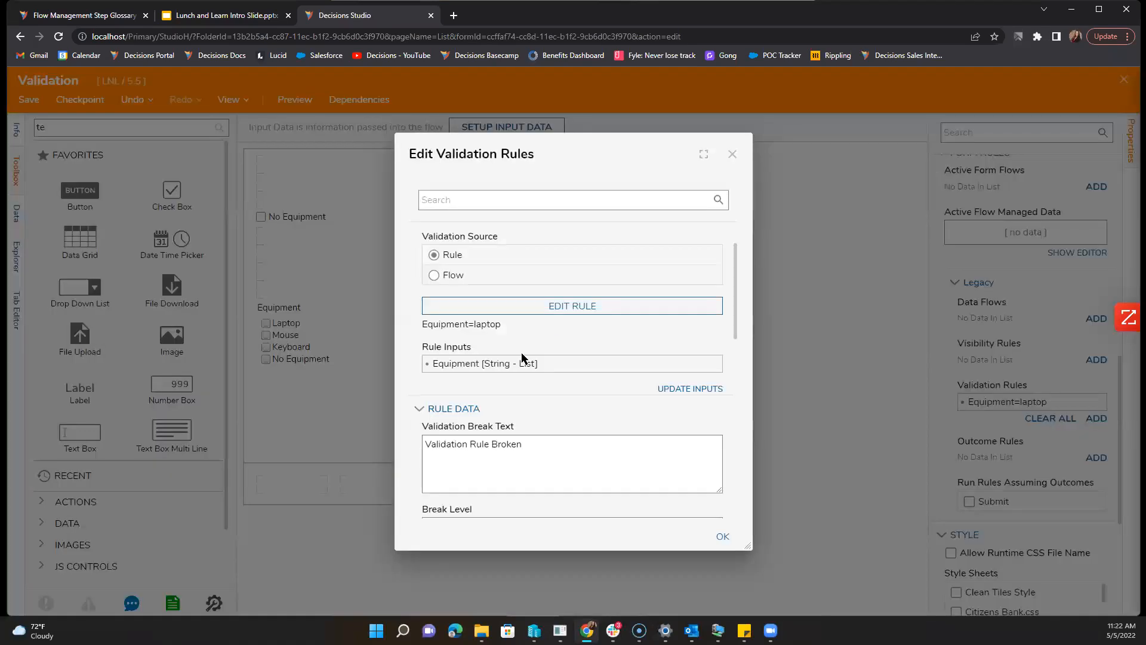
Step: Confirm the validation so it runs on the Equipment Selection Changed trigger
scroll(532, 414, down, 2)
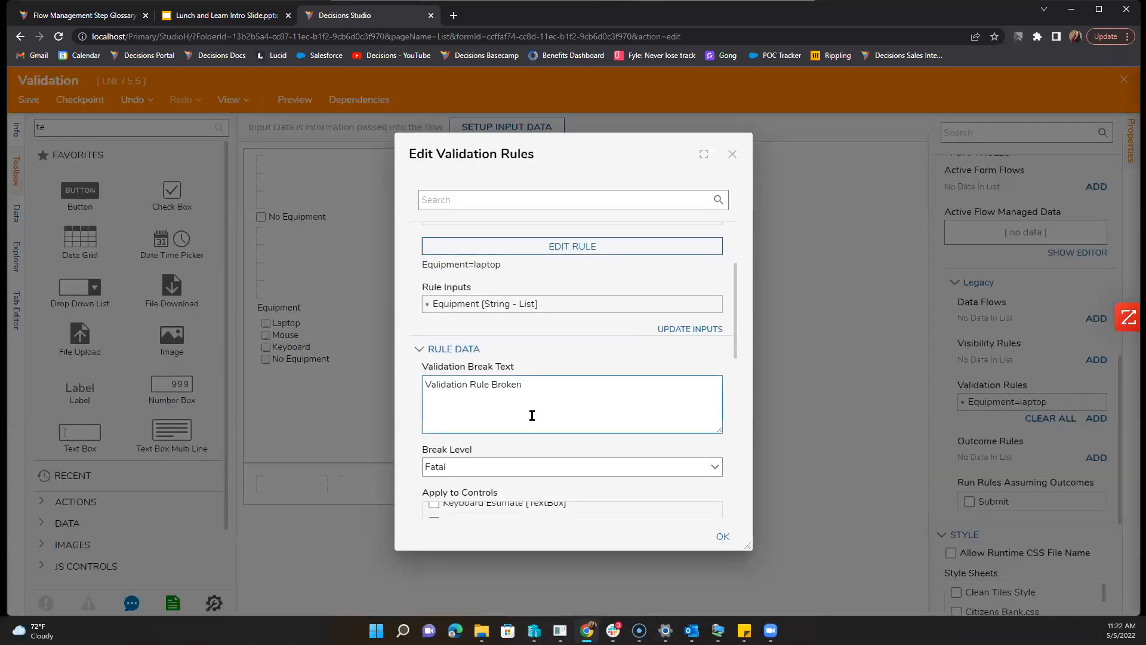
scroll(532, 414, up, 3)
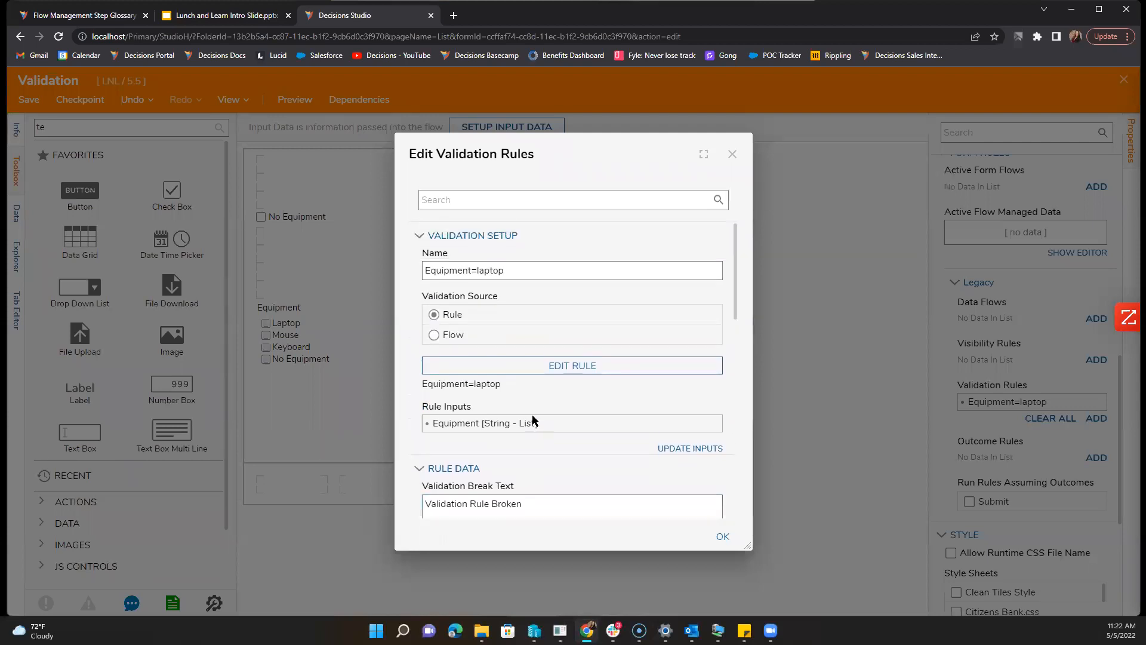
scroll(532, 420, down, 7)
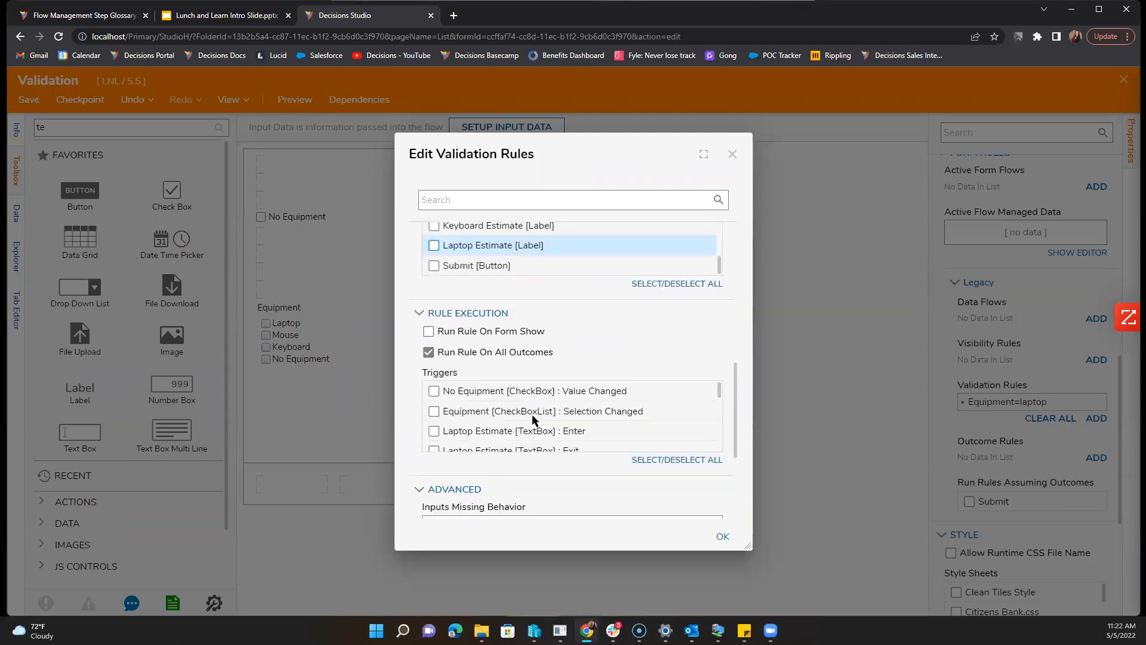
scroll(533, 416, down, 2)
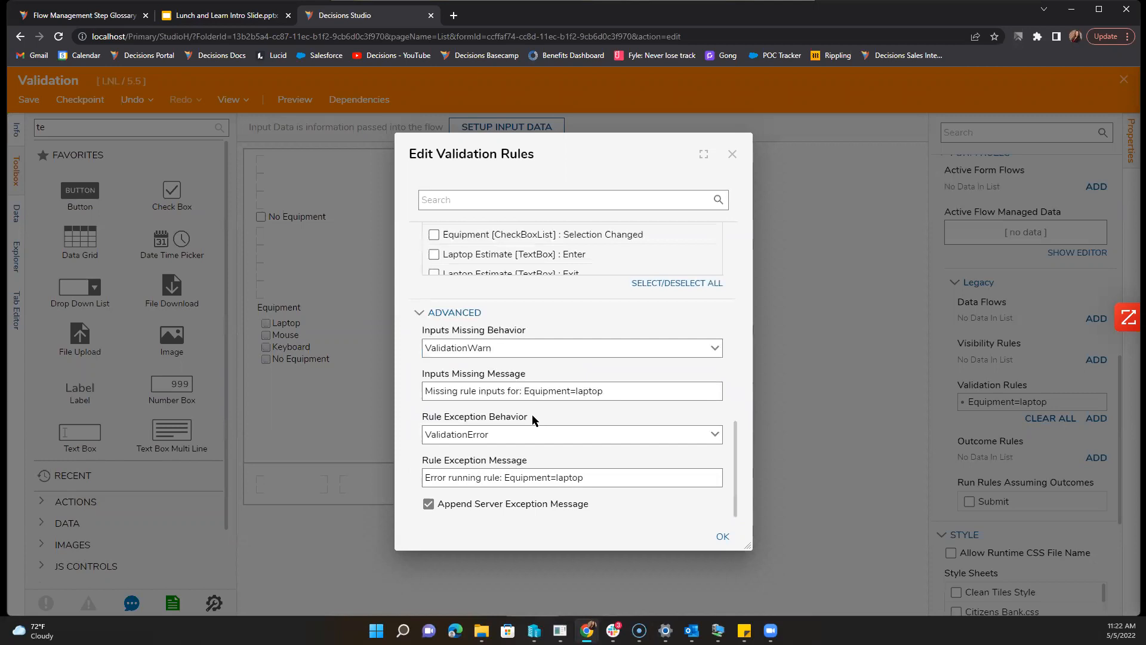
scroll(532, 414, up, 2)
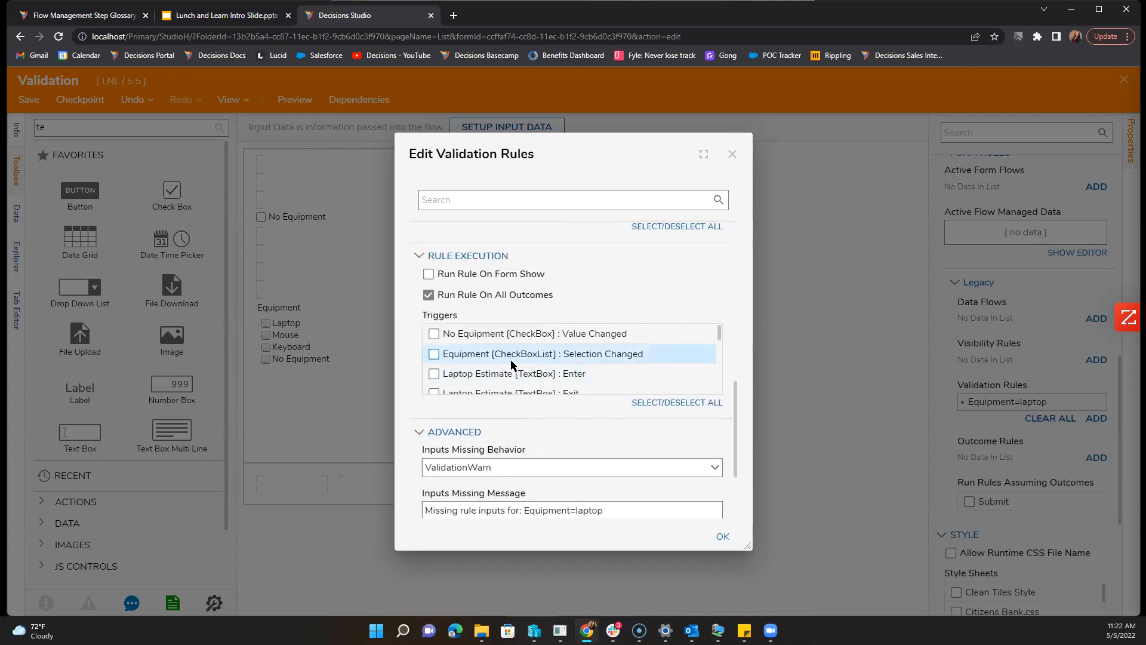
scroll(511, 361, down, 1)
scroll(511, 365, down, 5)
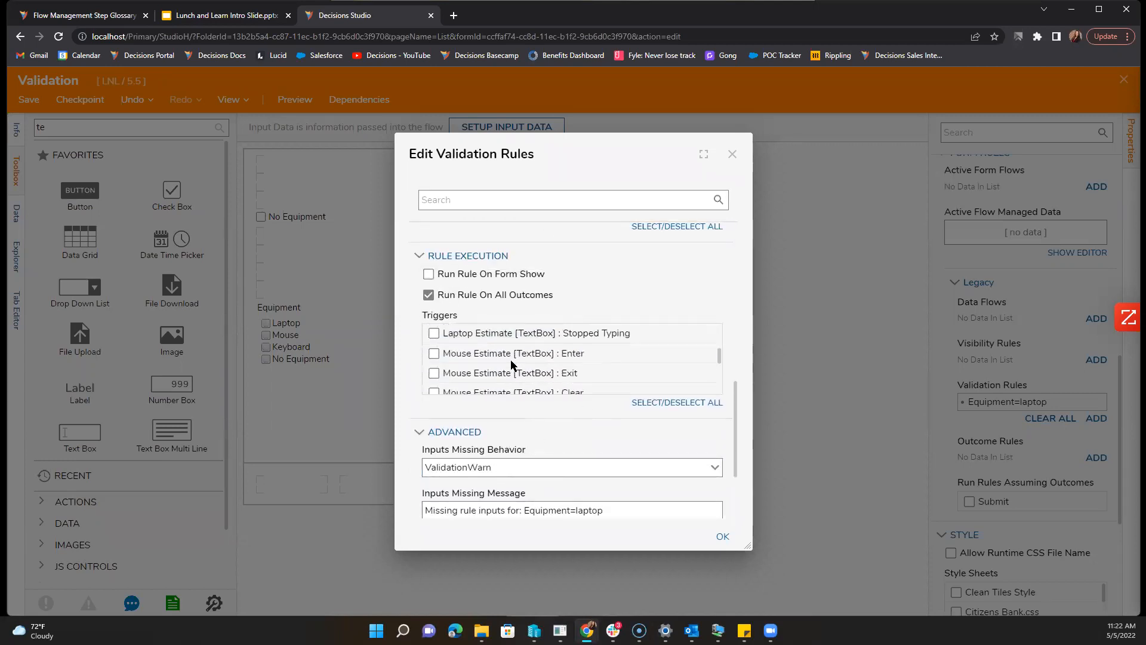
scroll(511, 367, up, 5)
scroll(512, 365, up, 1)
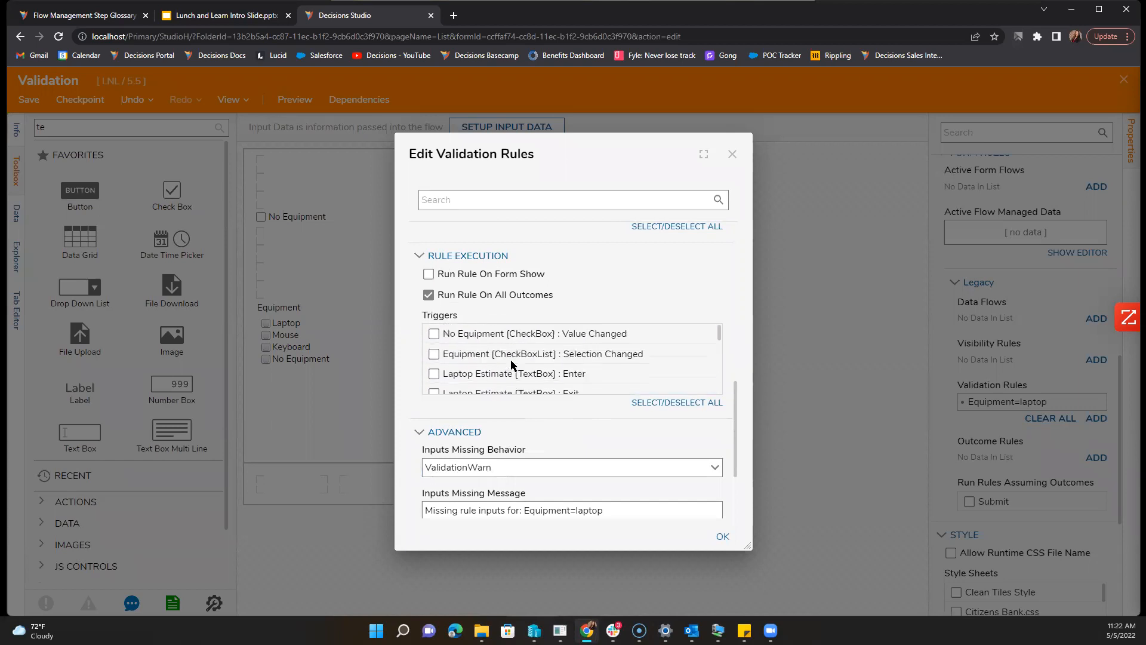
scroll(591, 436, up, 3)
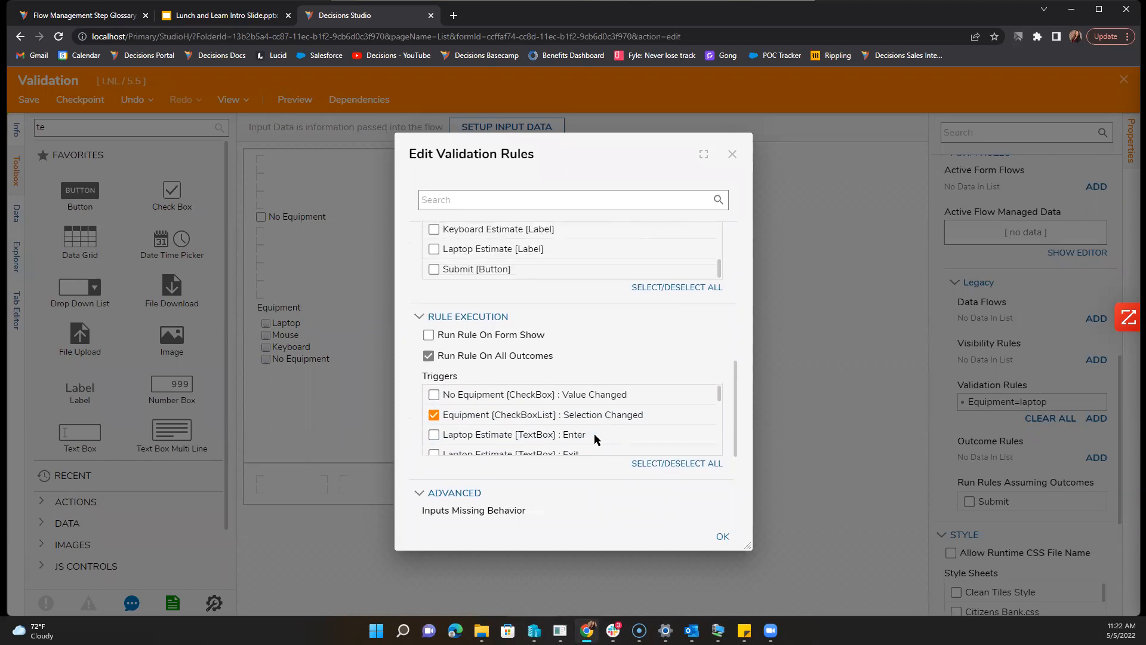
scroll(568, 390, up, 3)
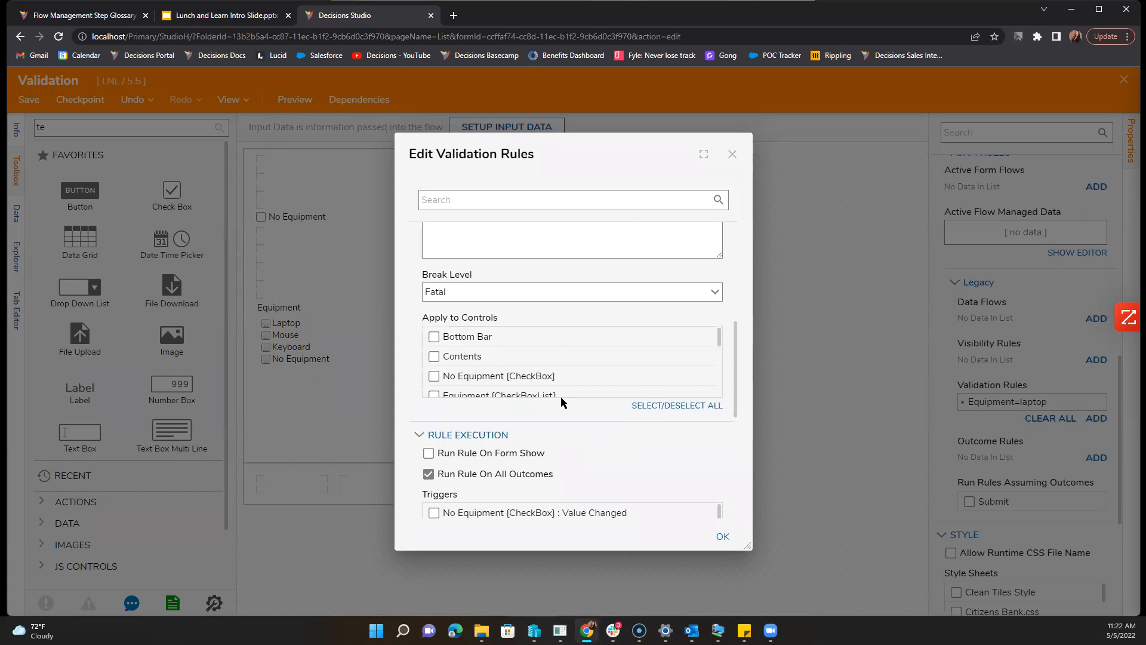
scroll(561, 402, up, 5)
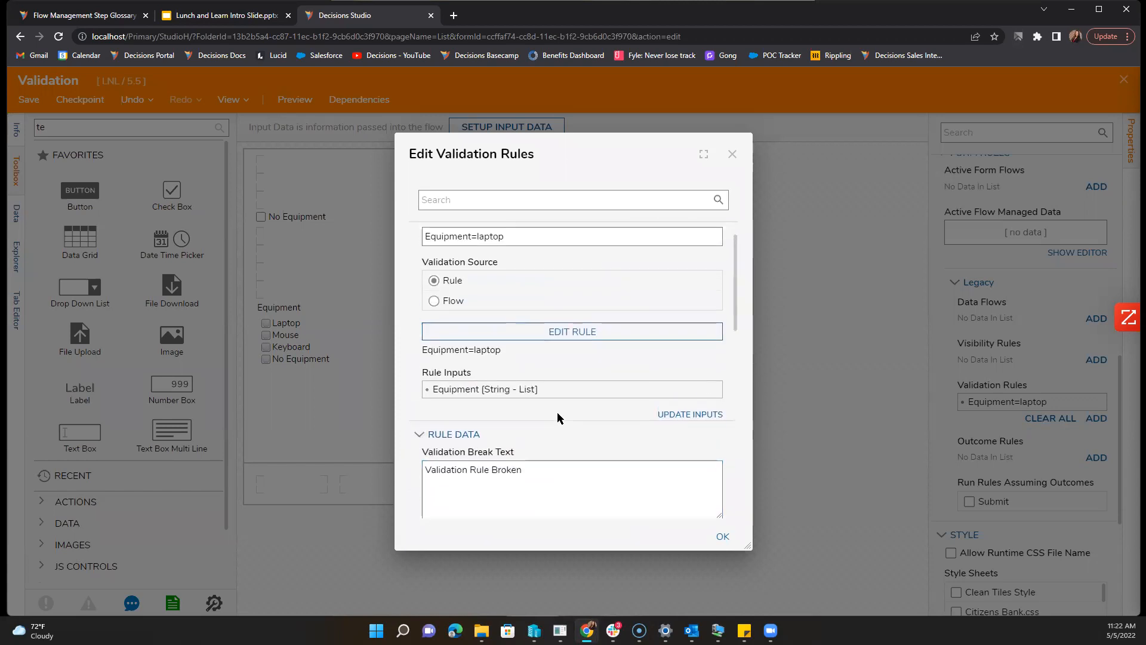
scroll(560, 417, up, 1)
click(724, 536)
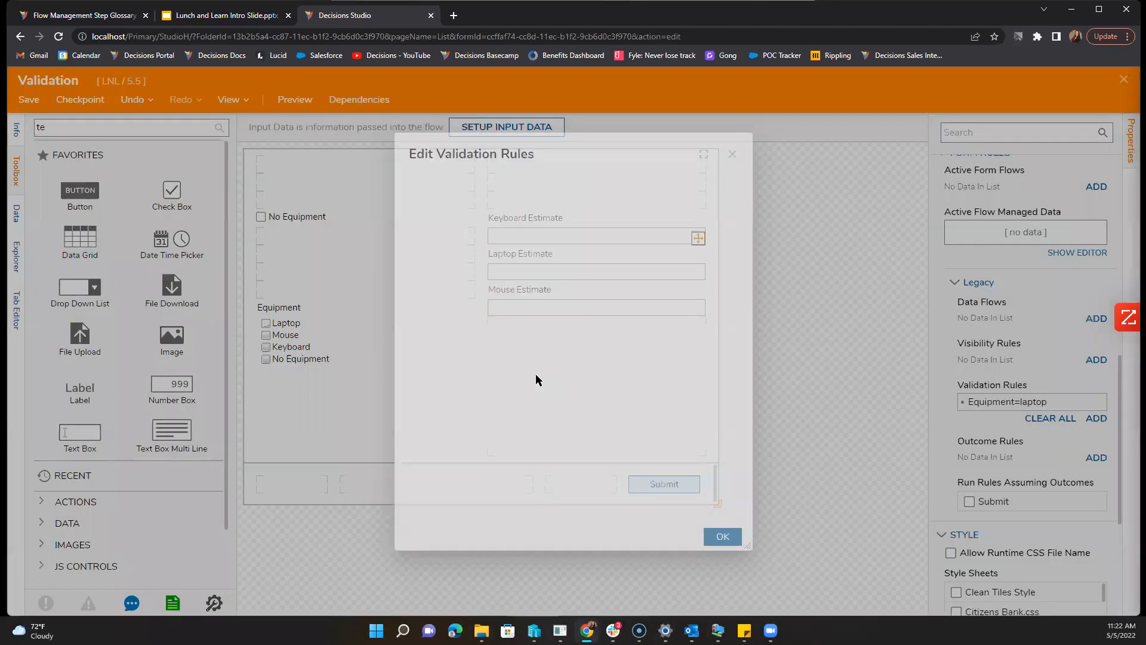
Step: Save the Validation form and return to the Tabs to PDF flow
click(29, 105)
click(680, 413)
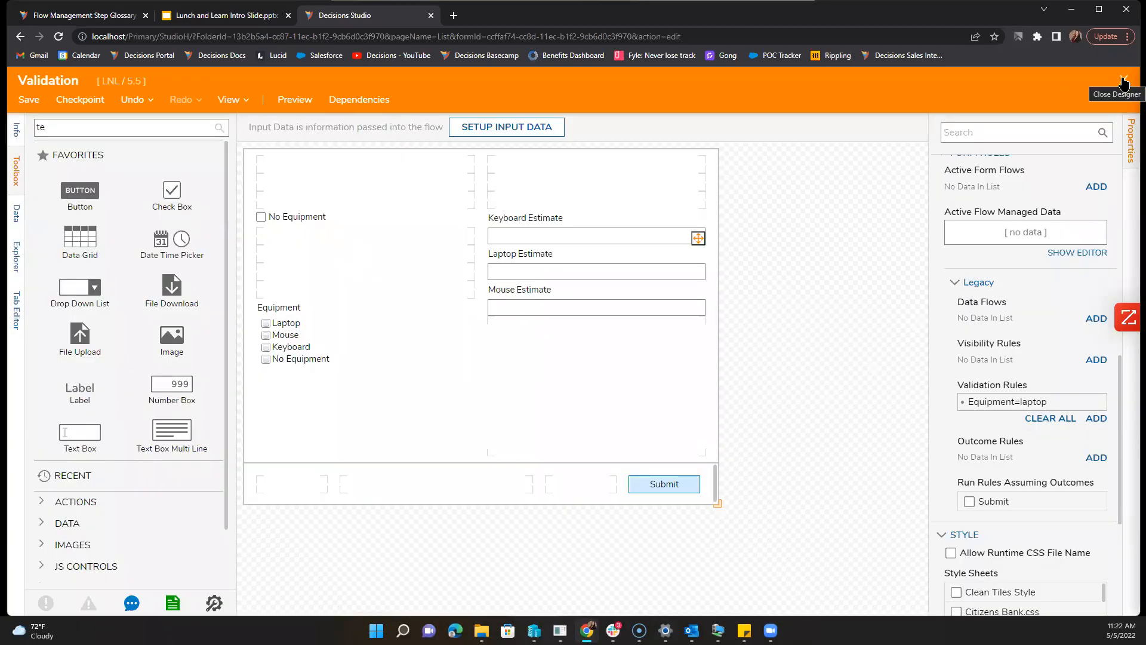
click(1124, 82)
Step: Reconnect the flow's start to the lower form step instead of the first form
click(278, 179)
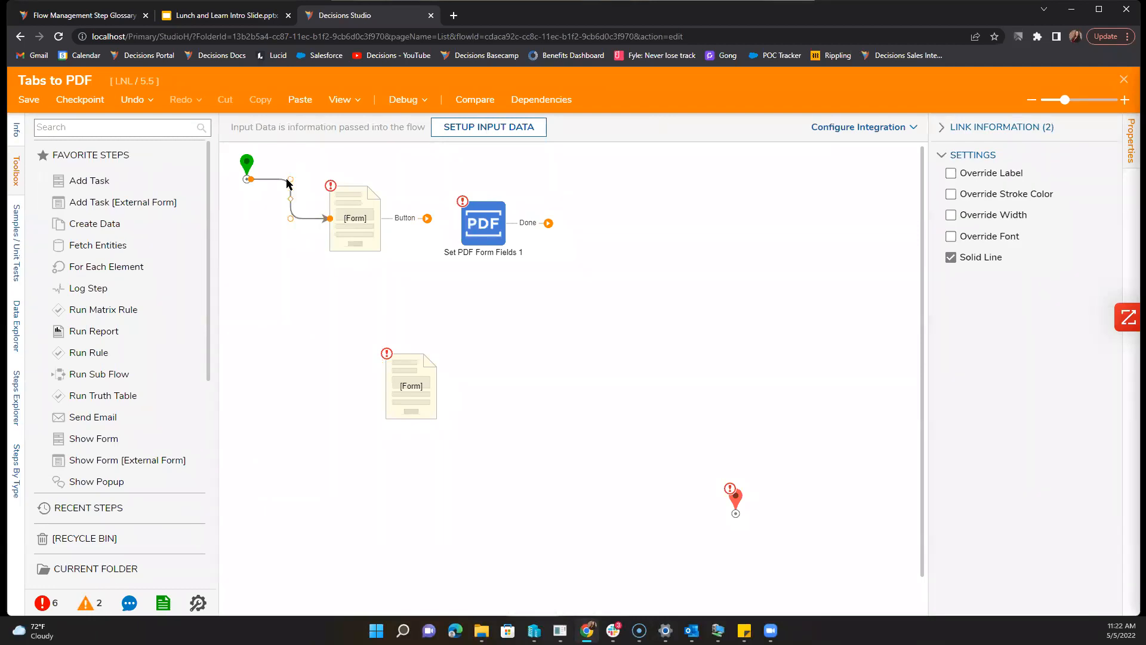
click(290, 169)
drag(293, 181, 418, 382)
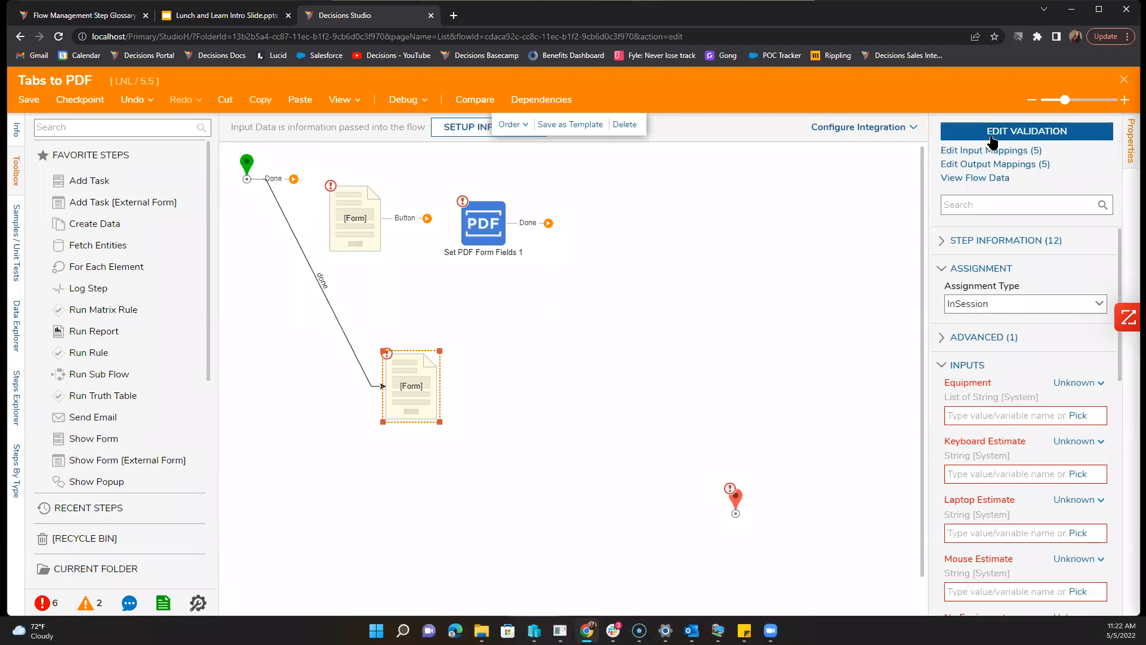
Step: Reopen the lower step's Validation form, select its Submit button, and save it
click(991, 142)
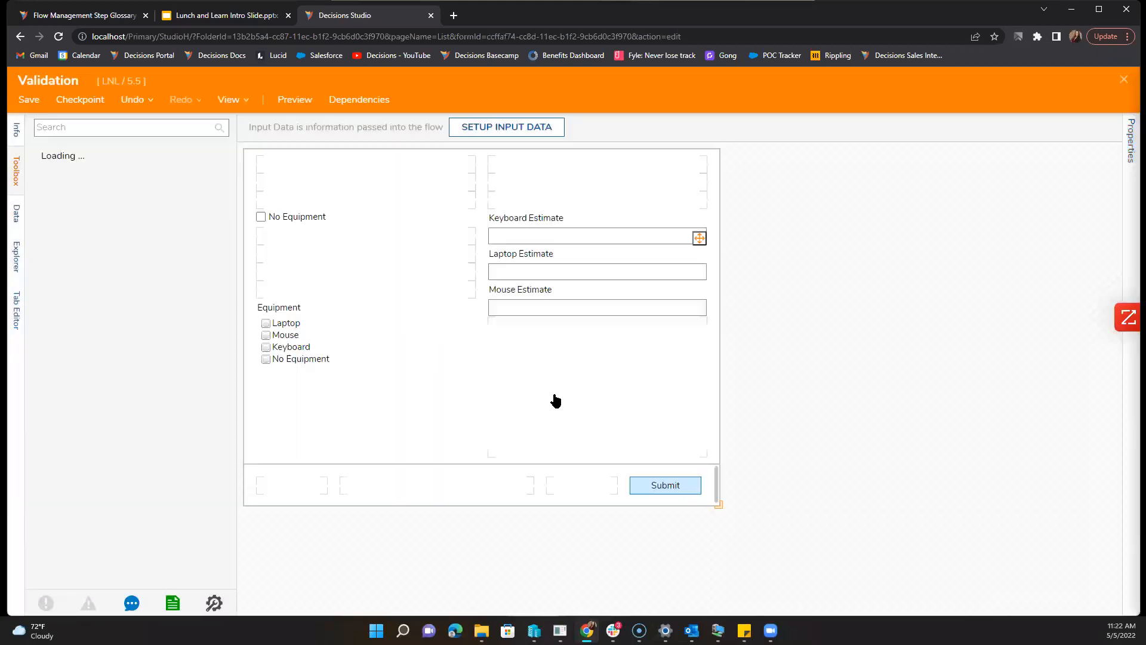
click(655, 492)
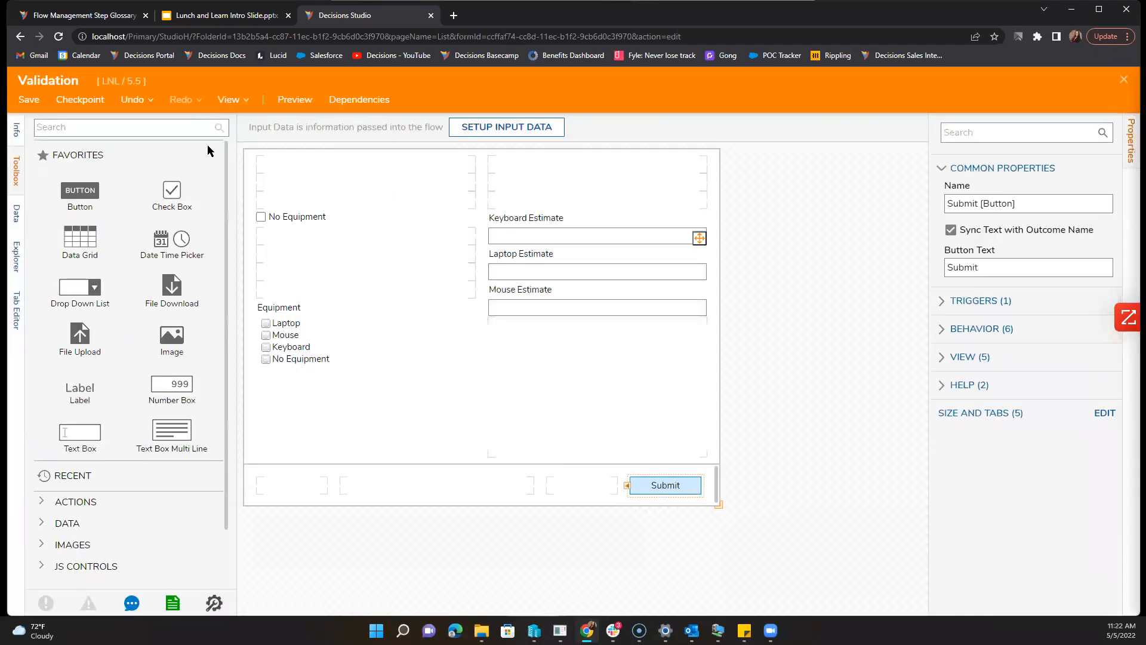
click(18, 102)
click(686, 416)
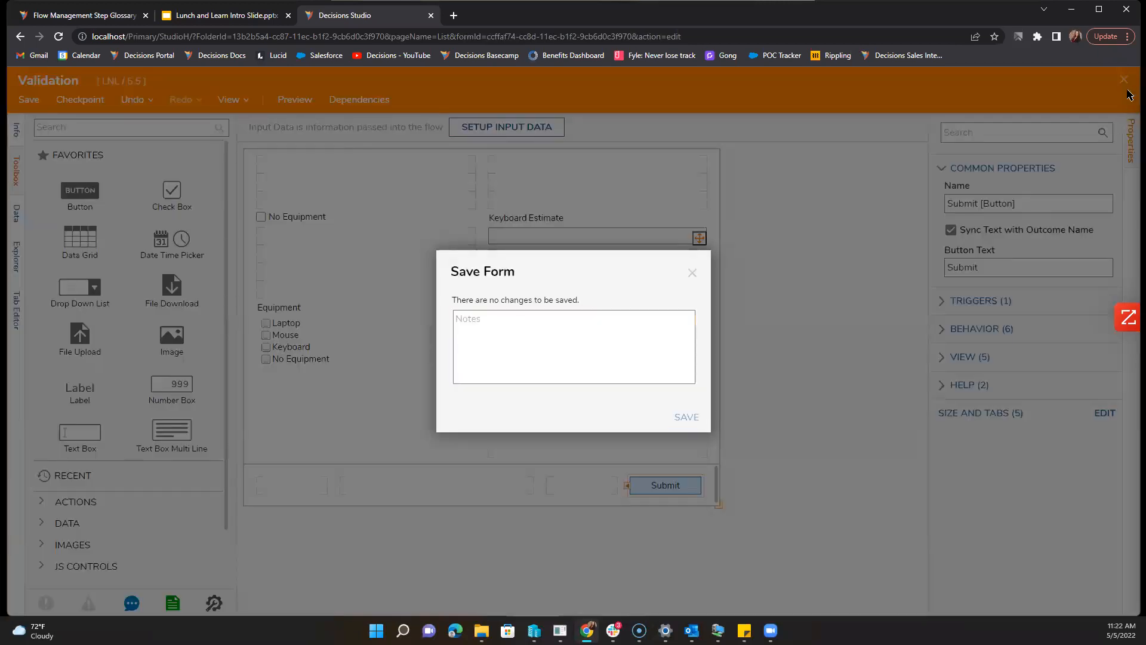
click(1125, 80)
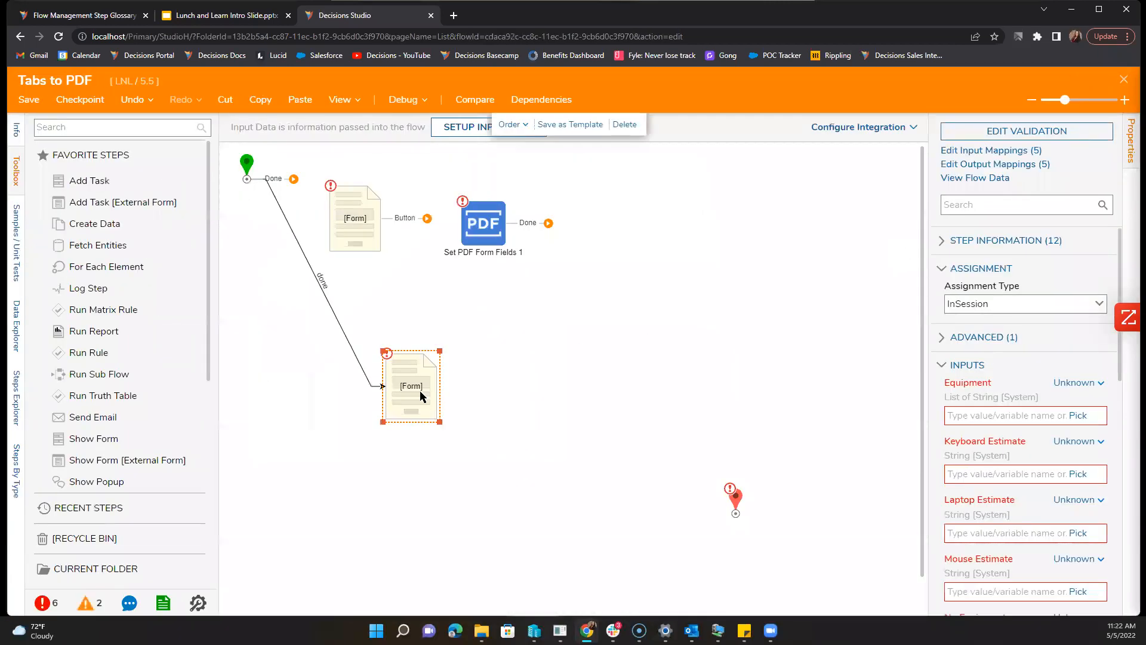
Step: Set the Equipment, Keyboard, Laptop, Mouse Estimate and No Equipment inputs to Ignore
click(1075, 383)
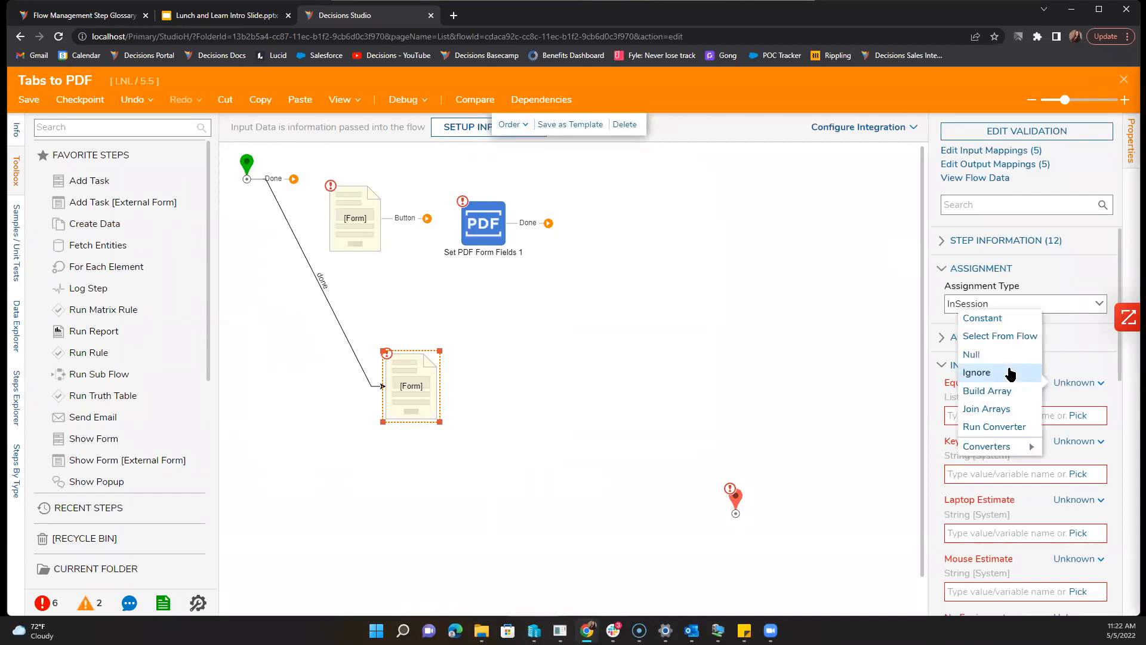
click(1011, 373)
click(1075, 422)
click(998, 412)
click(1075, 461)
click(1074, 501)
click(1009, 491)
click(1075, 541)
click(1006, 551)
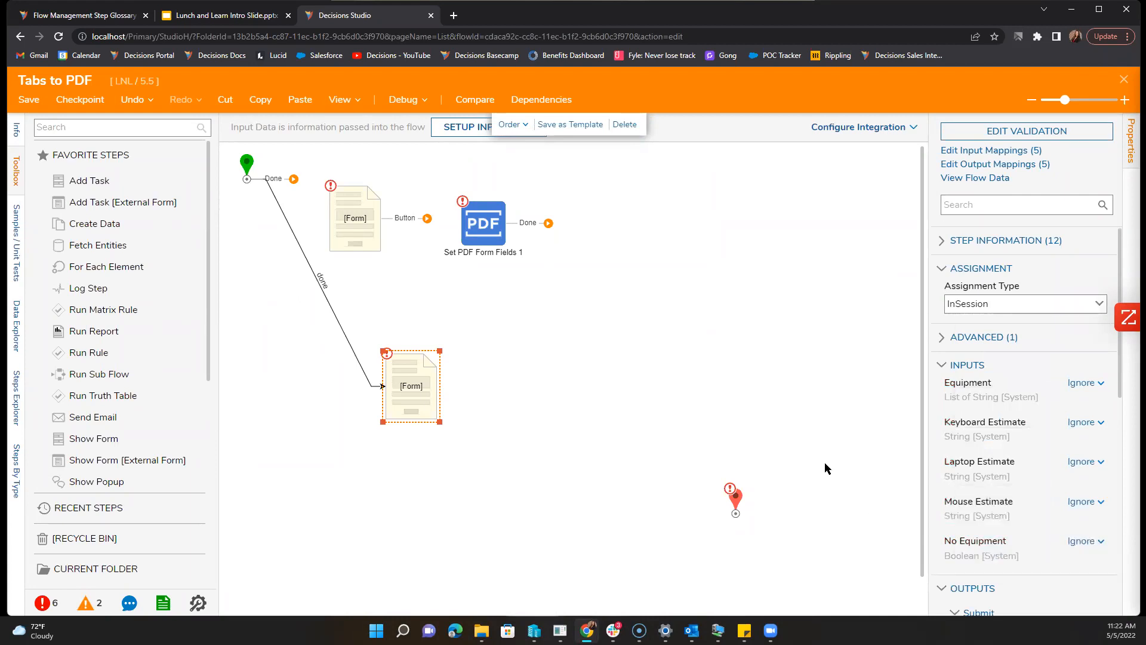
scroll(1009, 481, down, 8)
Step: Save the Tabs to PDF flow and go back to the 5.5 folder list
click(739, 393)
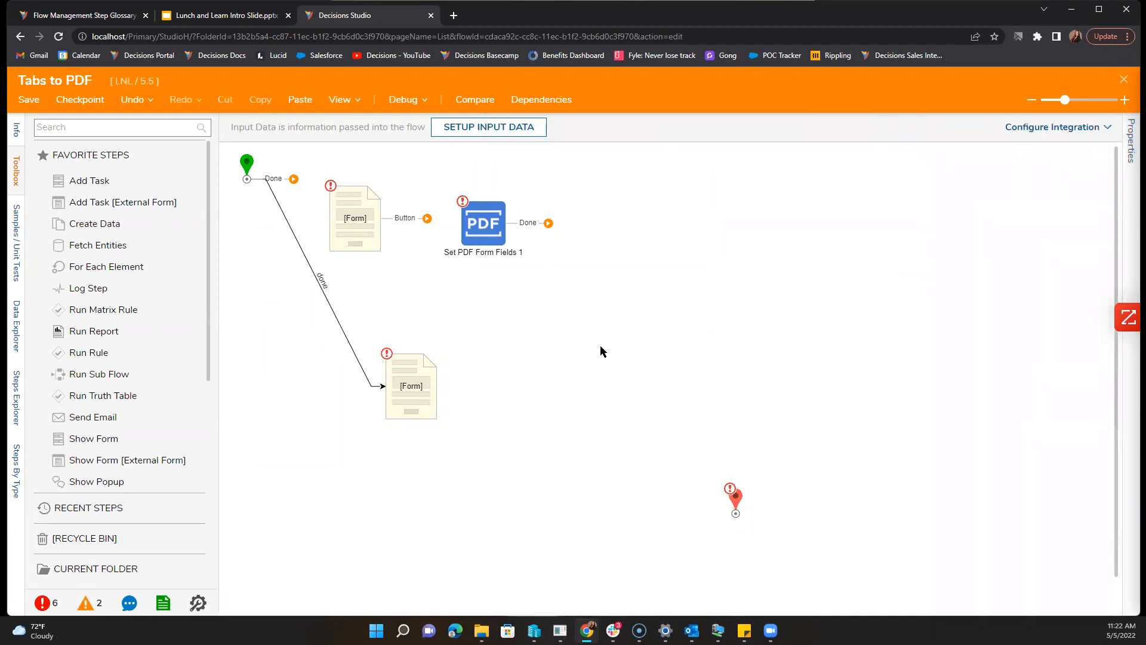
mouse_move(272, 201)
click(28, 99)
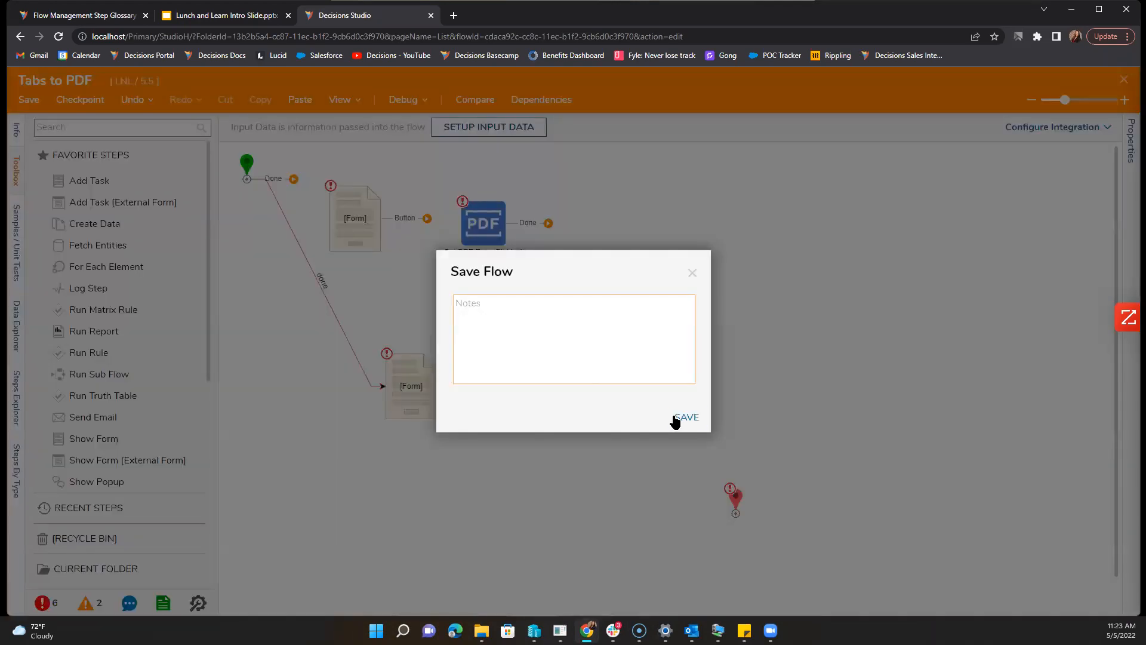
click(684, 417)
click(1125, 79)
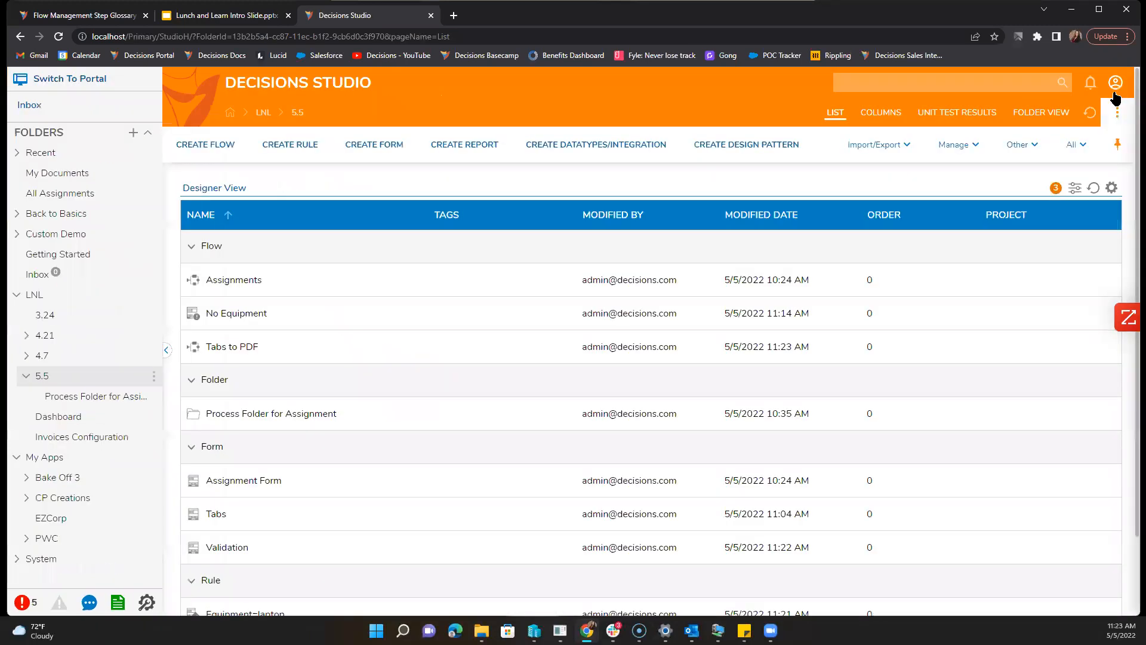
Step: Open the Assignments flow from the folder list
double_click(212, 514)
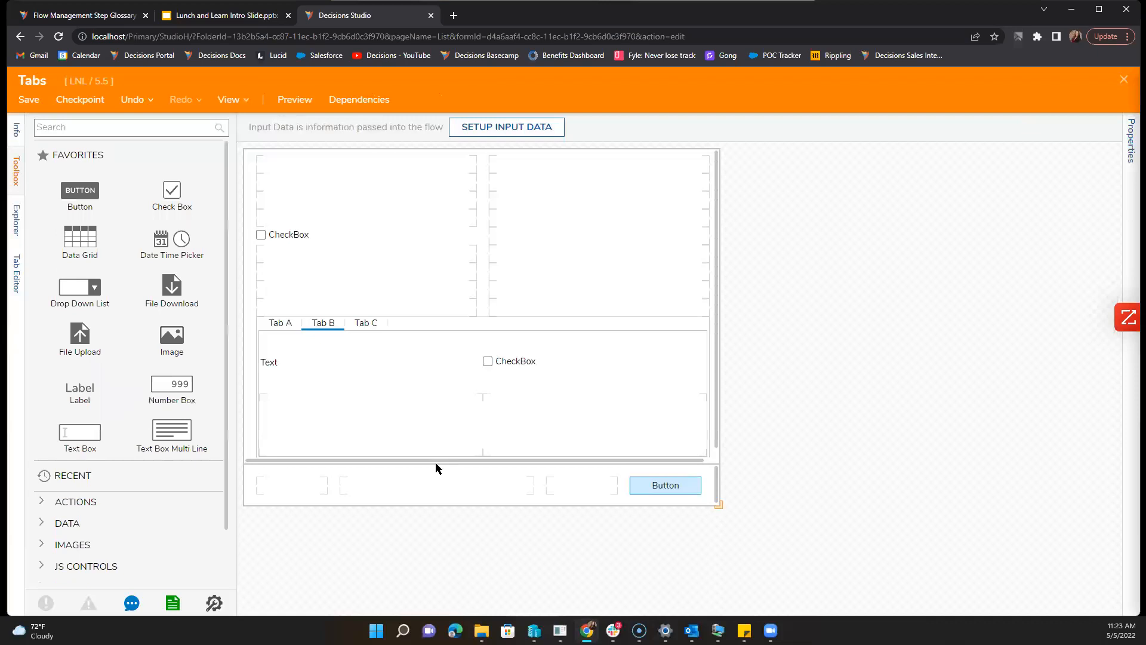
click(1123, 82)
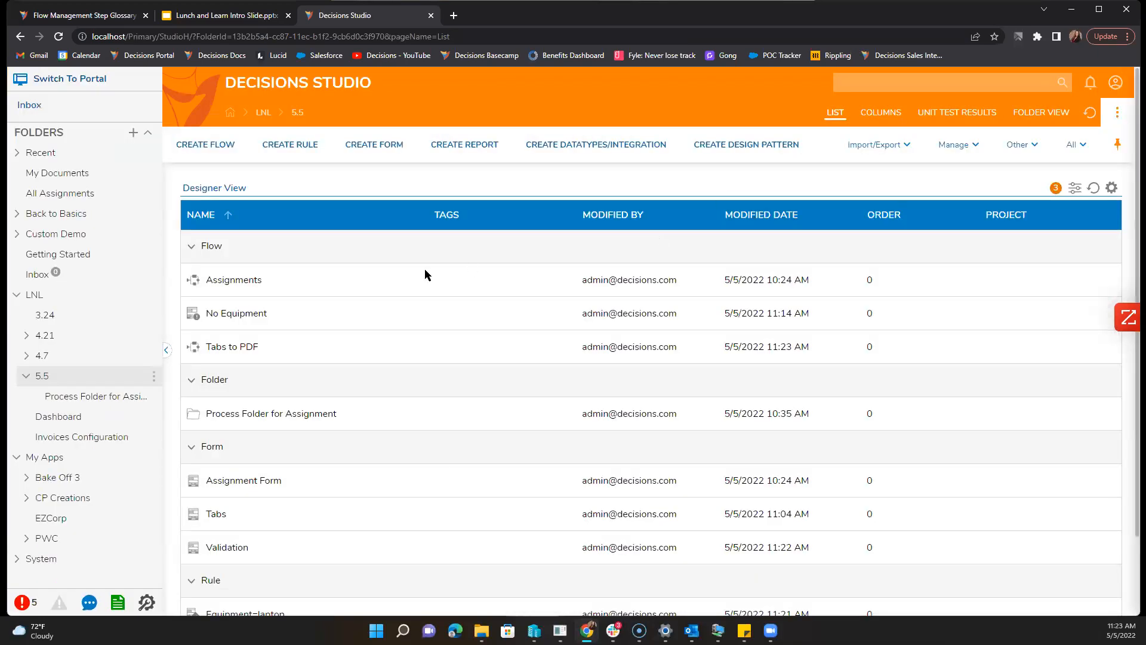
click(234, 280)
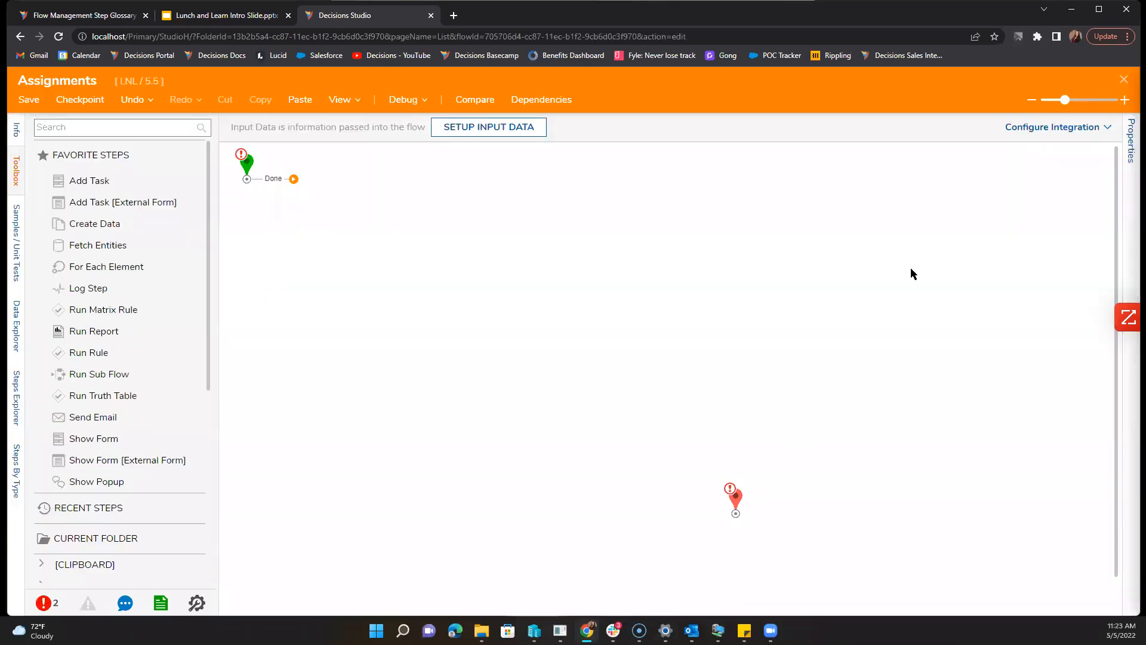
Step: Add a Show Form step using the recent Validation form, wiring Submit to End
drag(292, 181, 399, 250)
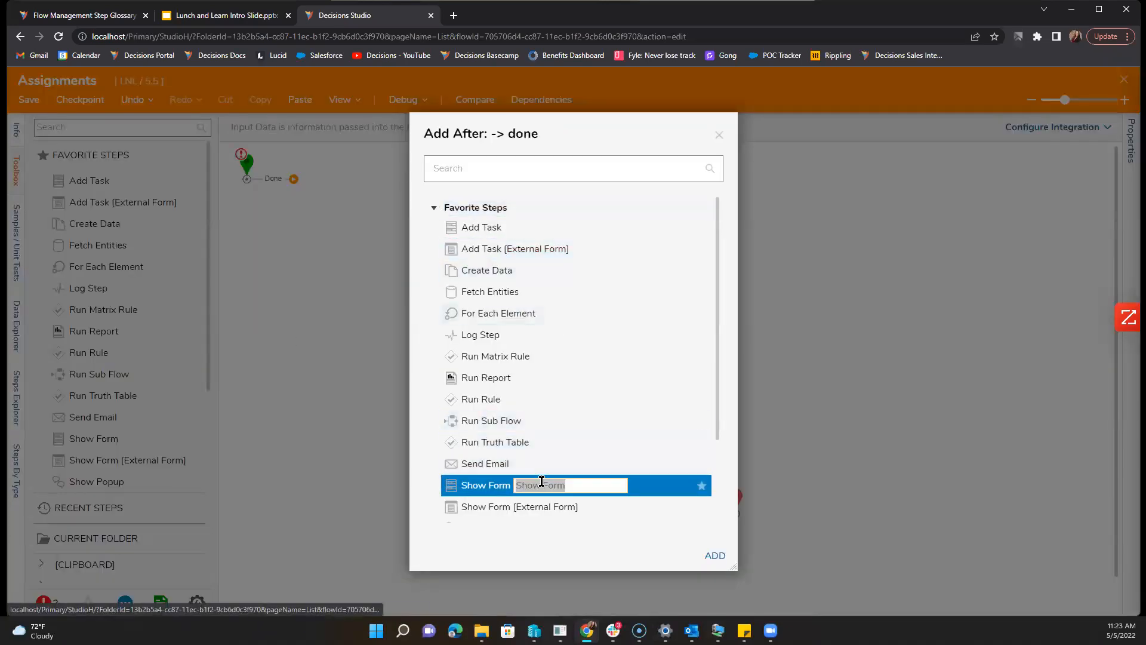
double_click(612, 485)
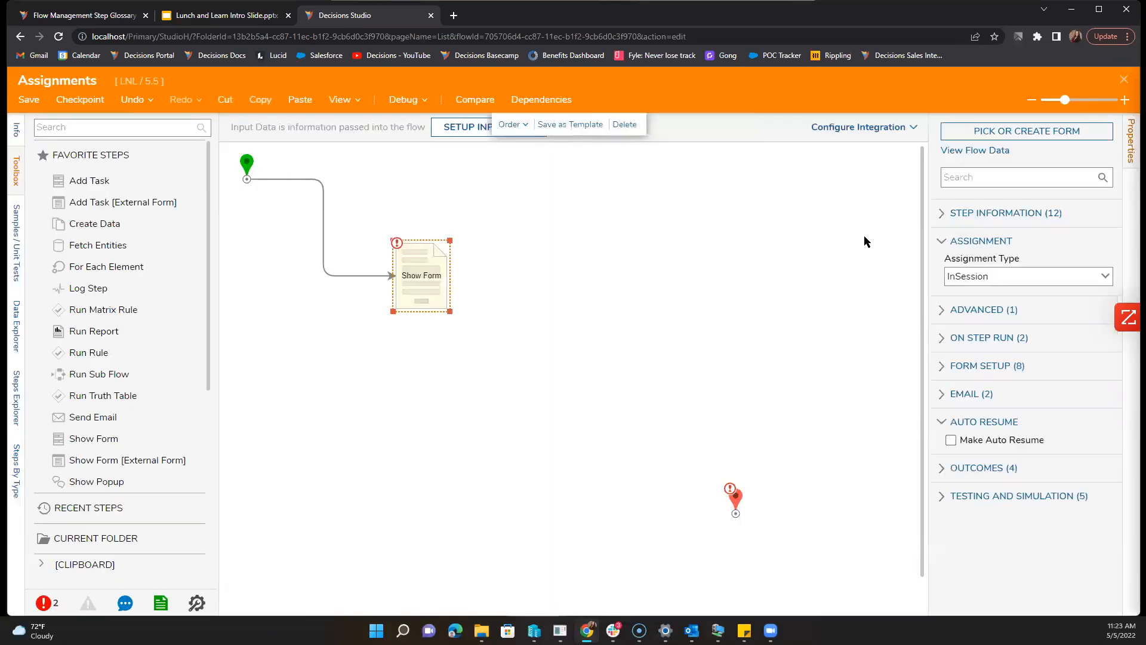
click(1027, 131)
click(697, 345)
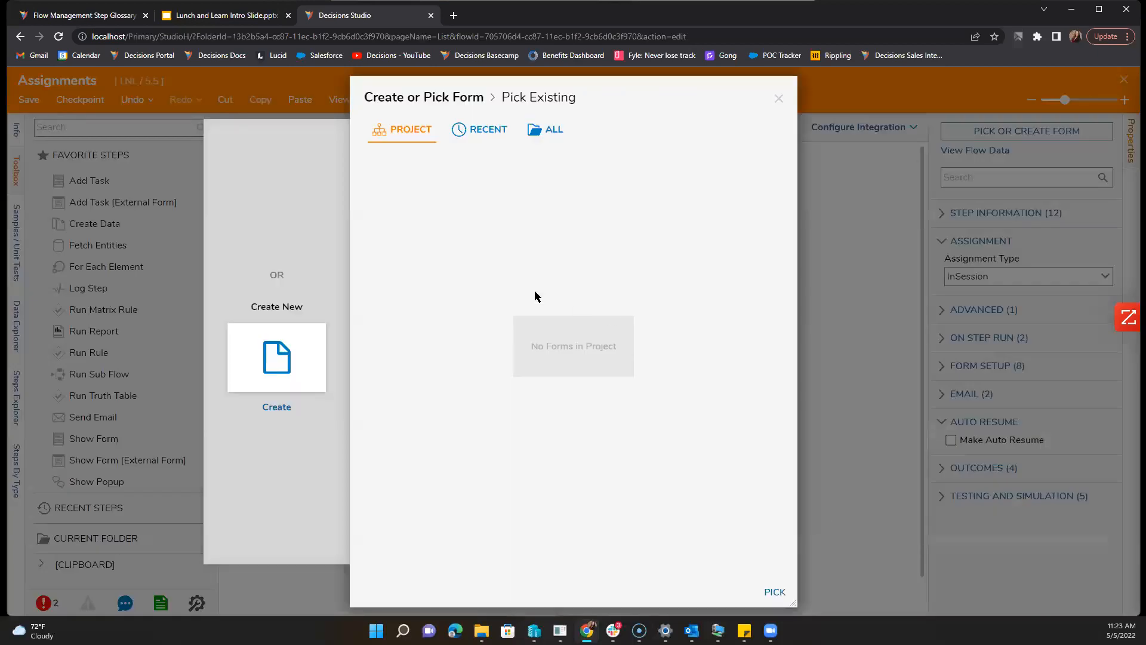
click(476, 130)
click(440, 213)
click(775, 591)
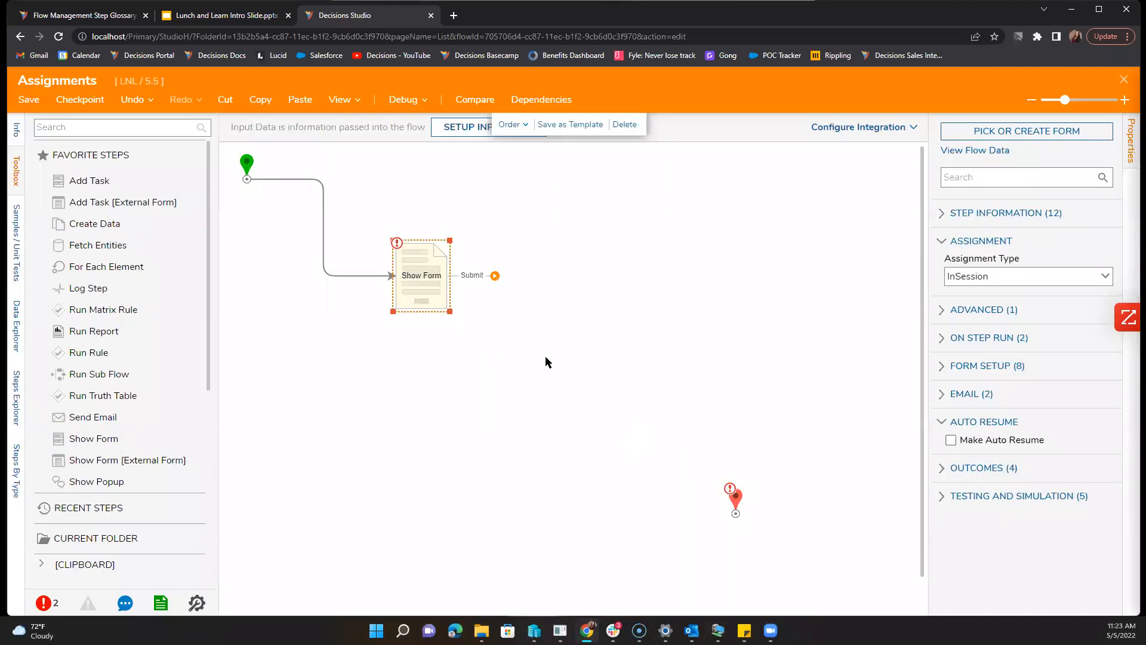
drag(495, 275, 736, 512)
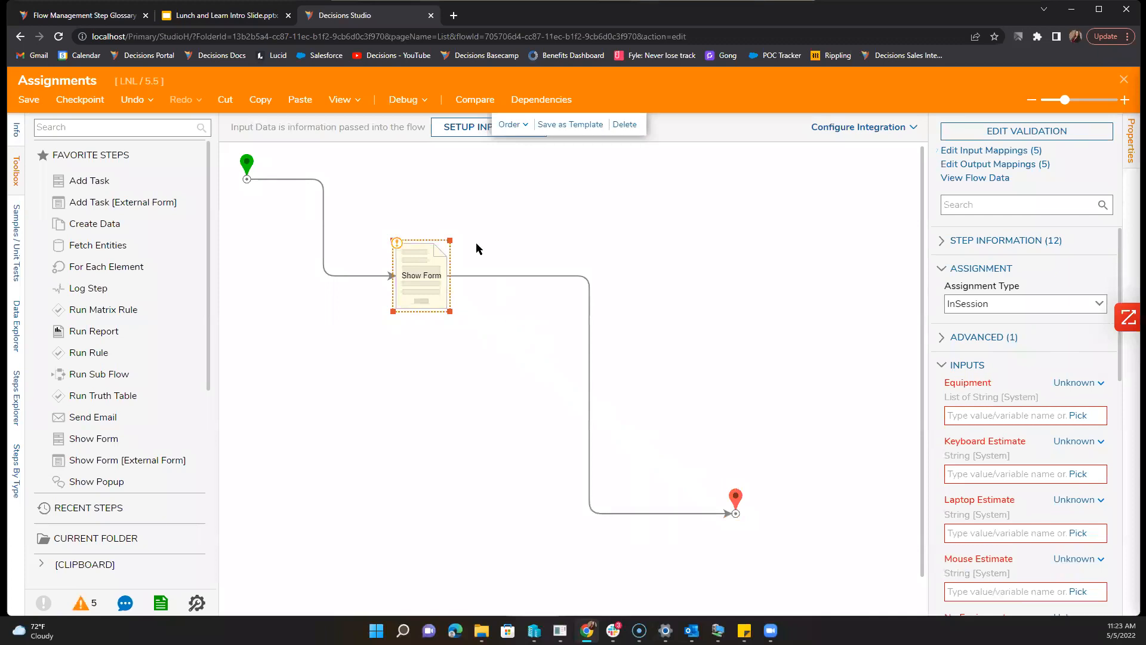
Step: Debug the flow with Laptop ticked, submit, and inspect the Show Form step's results
click(398, 101)
click(608, 290)
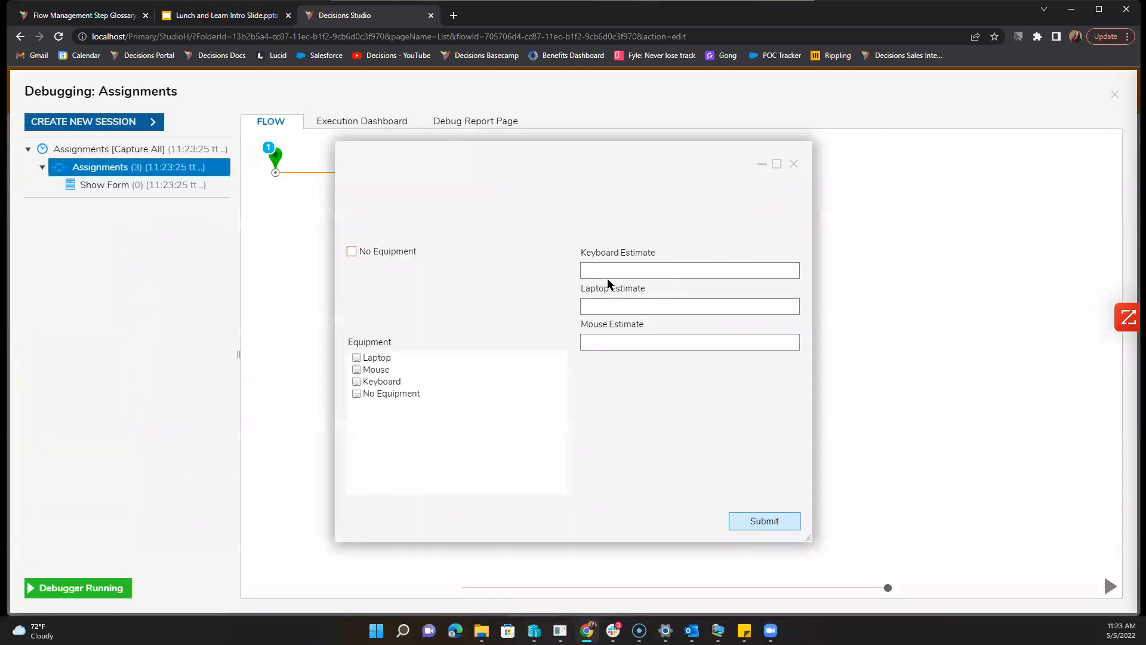
click(389, 358)
click(772, 523)
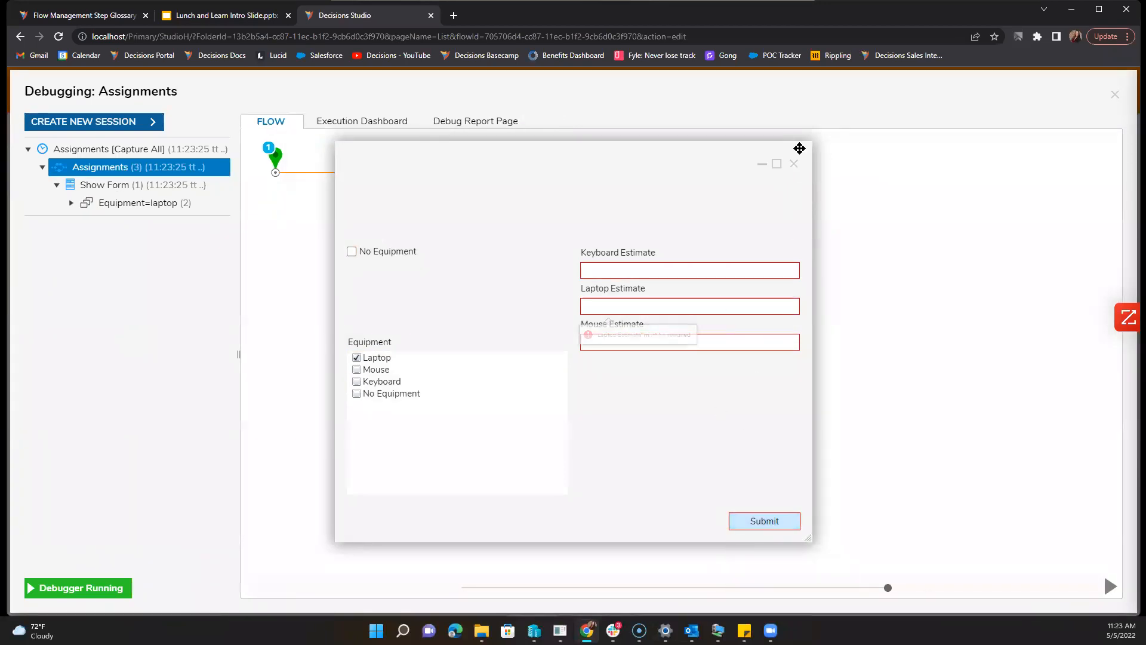
click(794, 164)
click(435, 280)
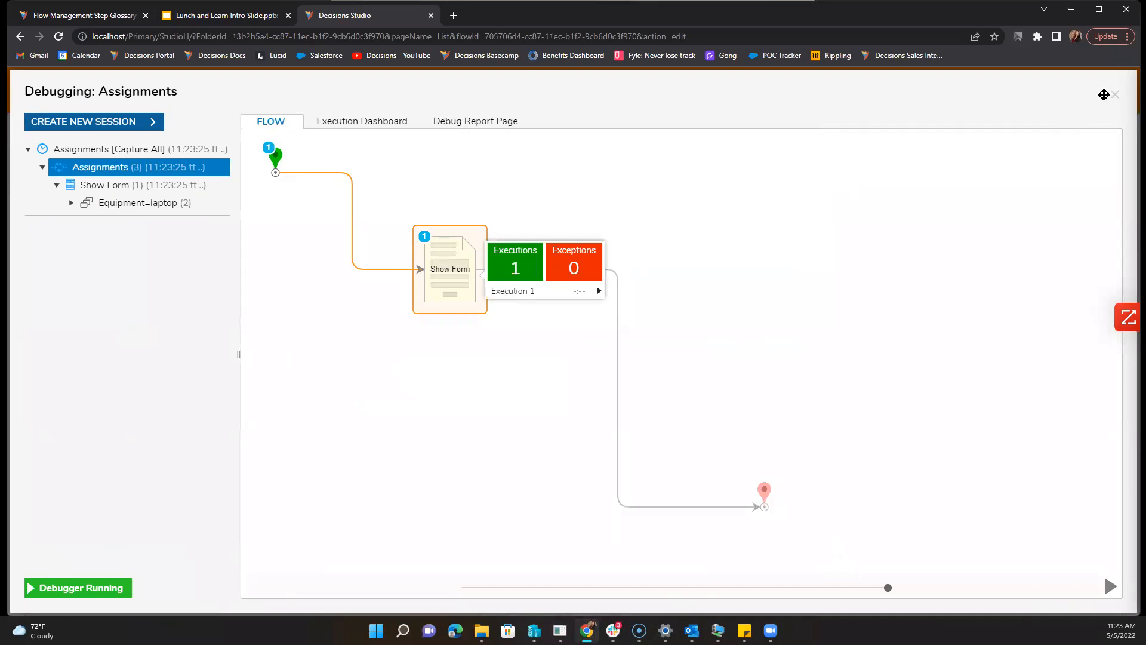
click(1114, 94)
click(410, 265)
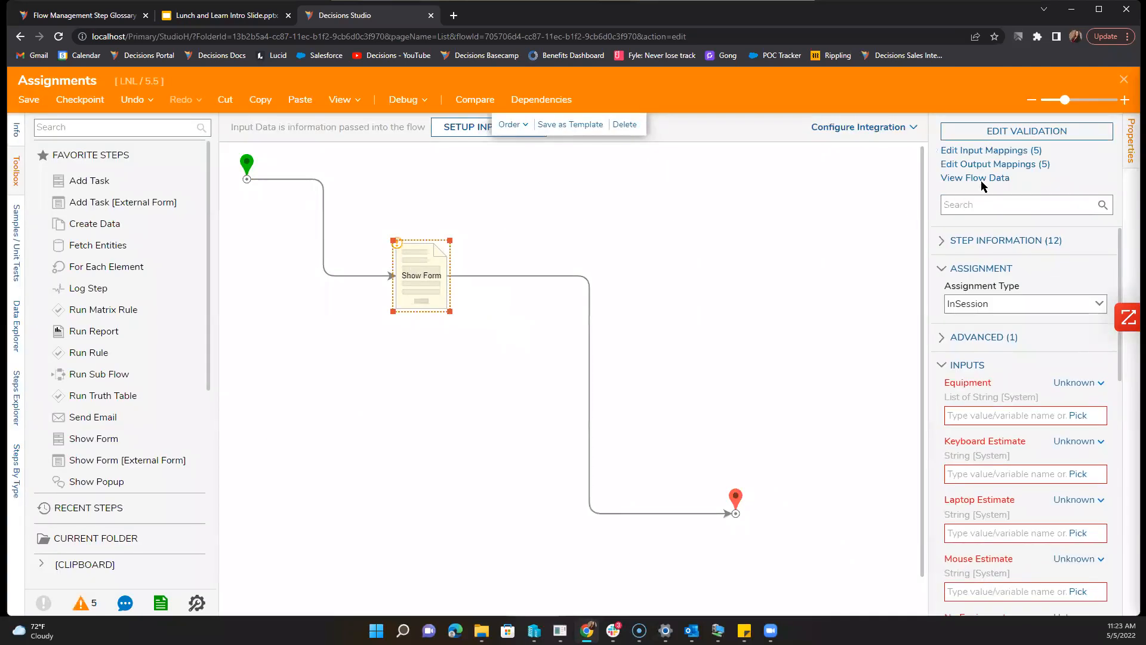
Step: Make Laptop, Keyboard and Mouse Estimate optional for Submit in the Validation form
click(999, 134)
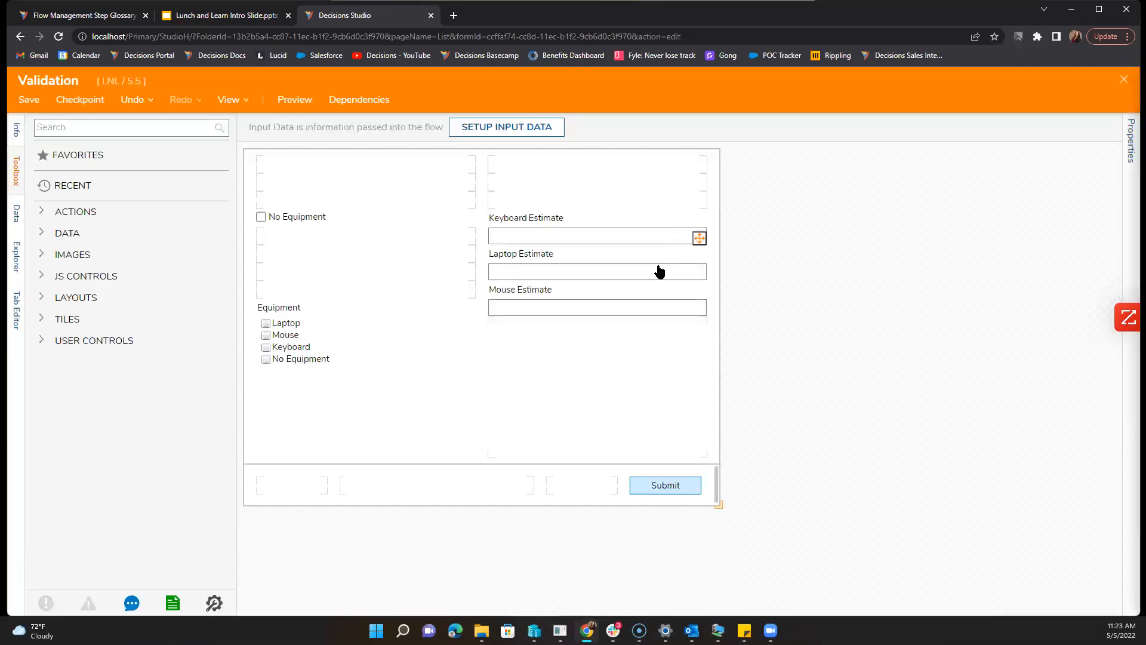
click(627, 270)
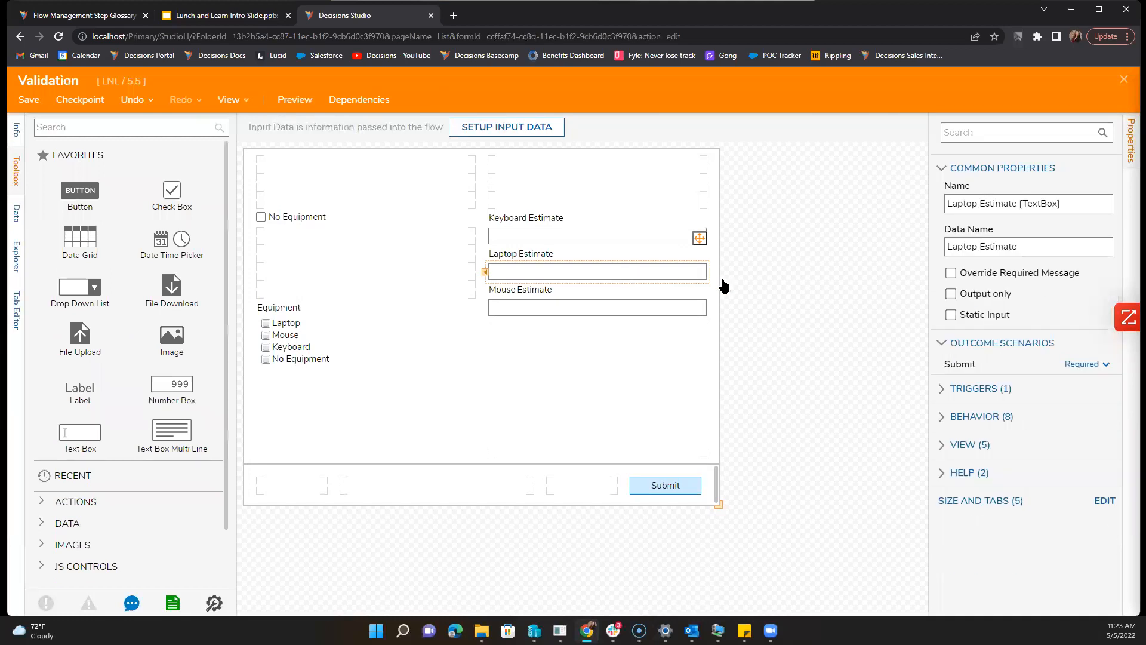
click(1087, 363)
click(1082, 406)
click(650, 238)
click(1085, 364)
click(1088, 405)
click(594, 309)
click(1093, 364)
click(1086, 405)
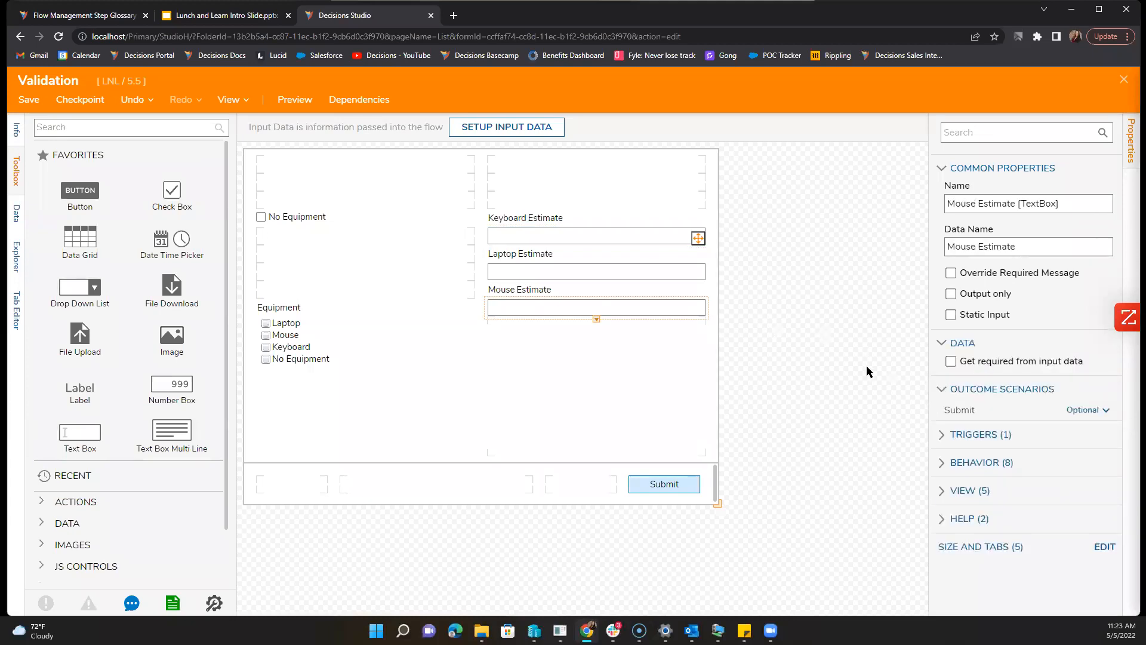
click(866, 368)
Step: Save the Validation form and return to the Assignments flow
click(29, 99)
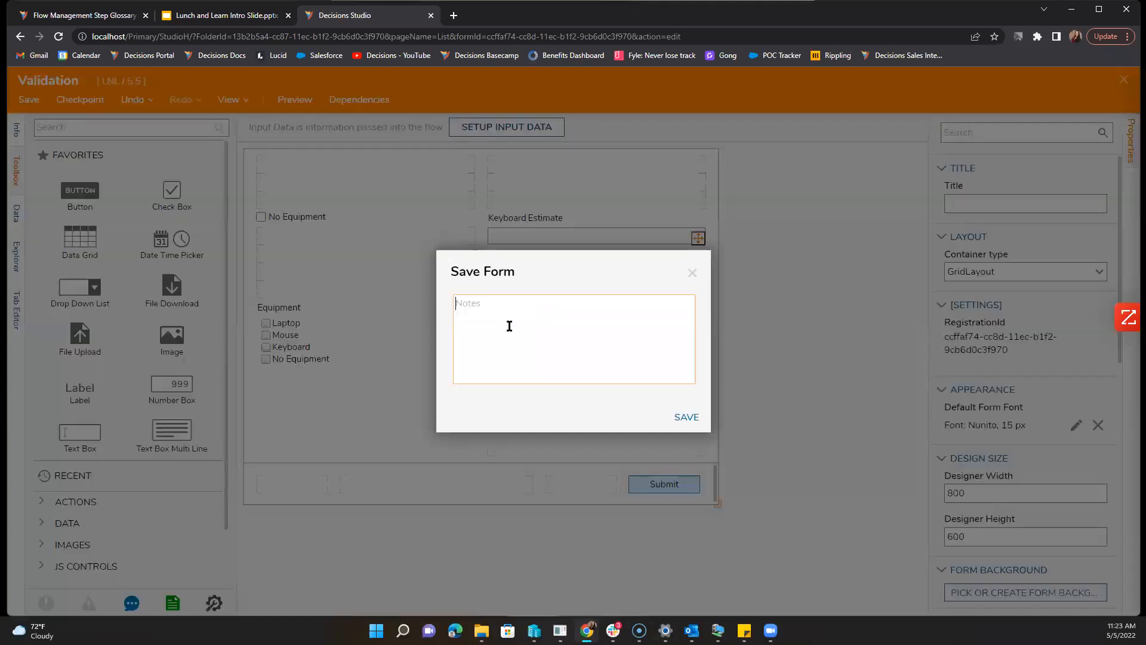
click(683, 417)
click(1124, 80)
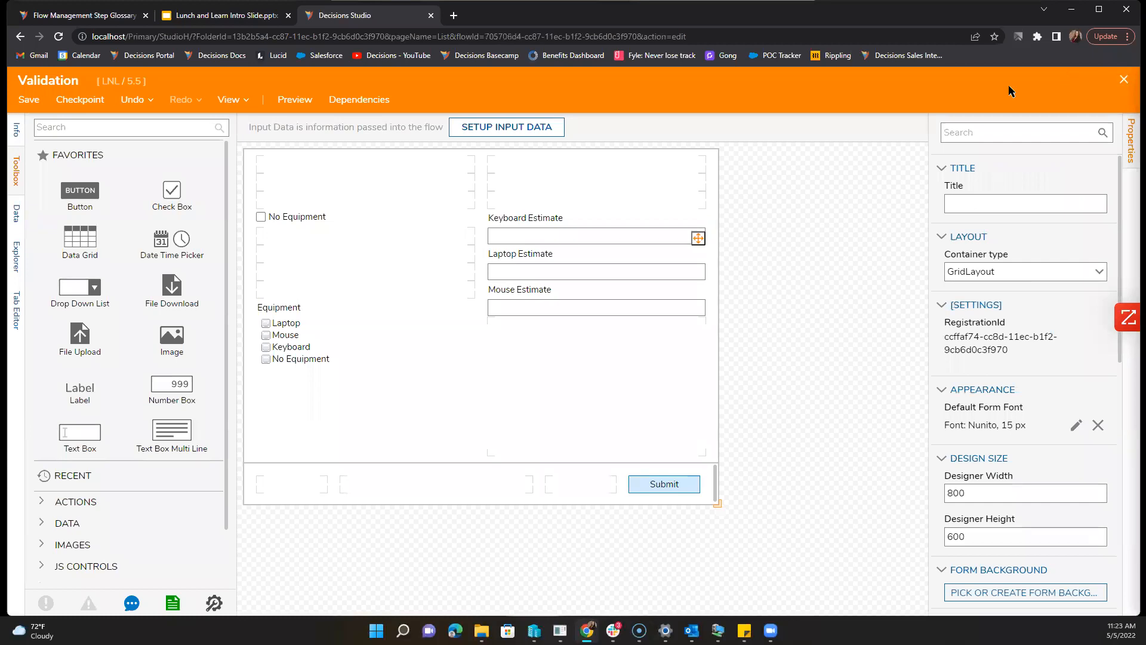
Step: Rerun the debugger with Laptop ticked and submit the test form
click(402, 99)
click(590, 294)
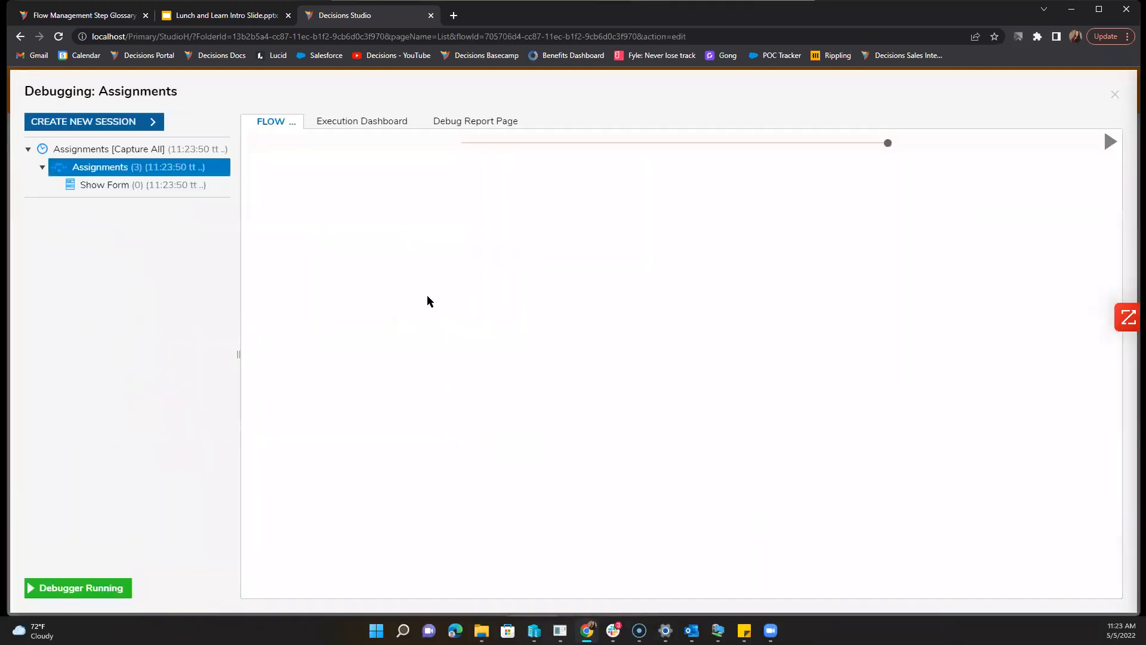
click(377, 357)
click(747, 521)
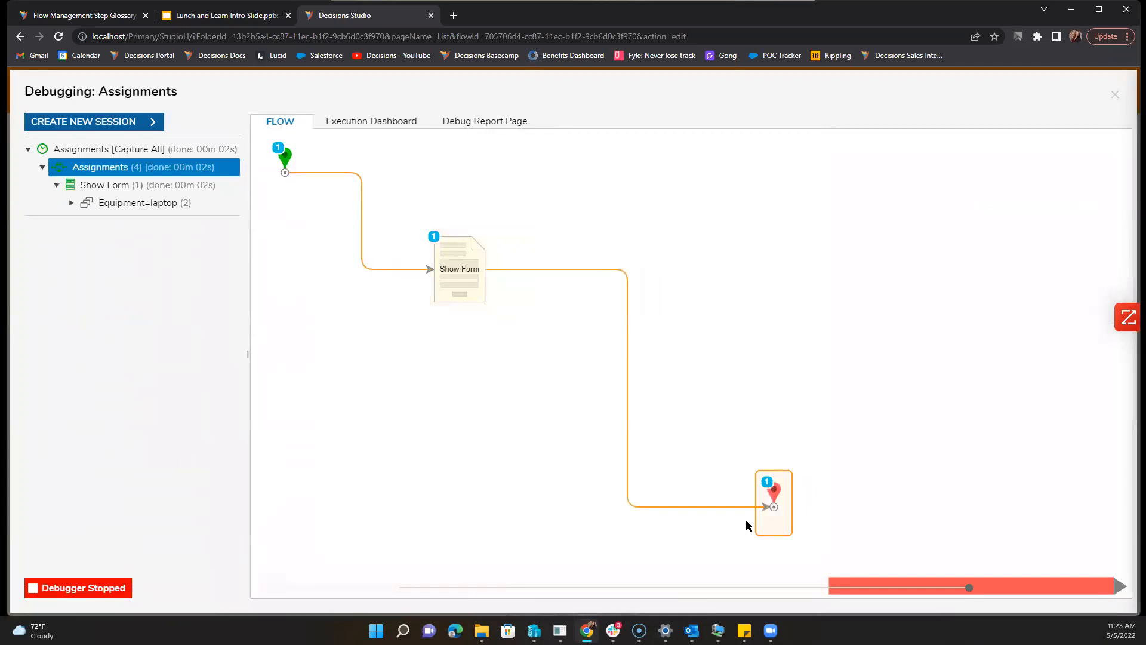
click(1123, 94)
click(448, 258)
Step: Reopen the Validation form and expand its Legacy form rule settings
click(986, 131)
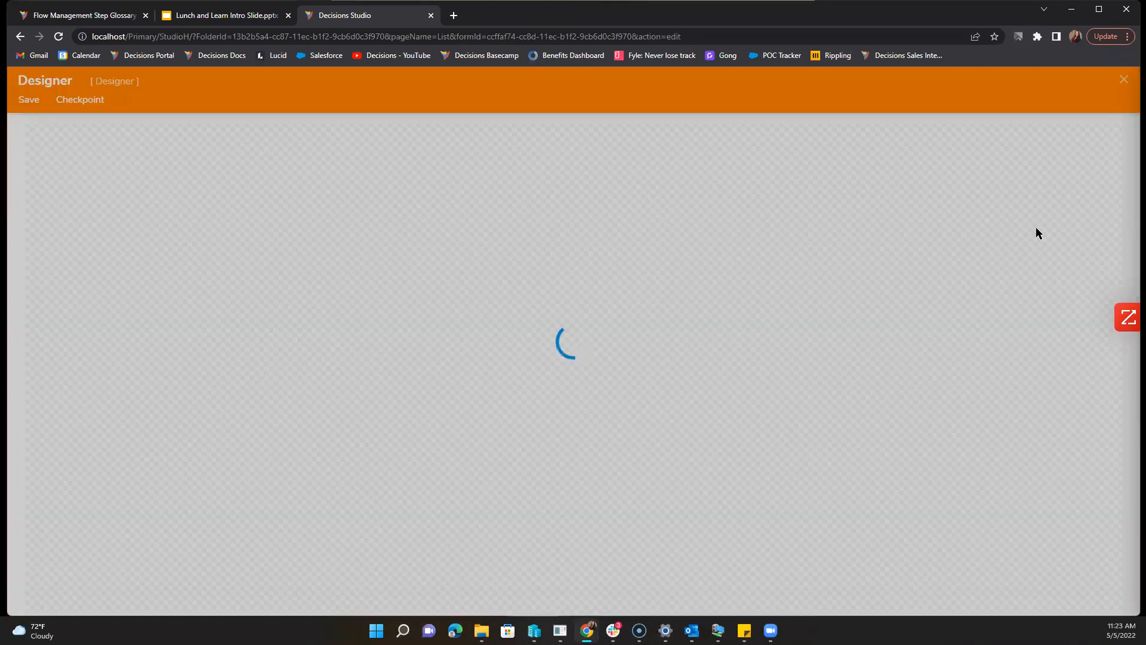
click(1129, 164)
scroll(1015, 359, down, 5)
scroll(975, 470, down, 3)
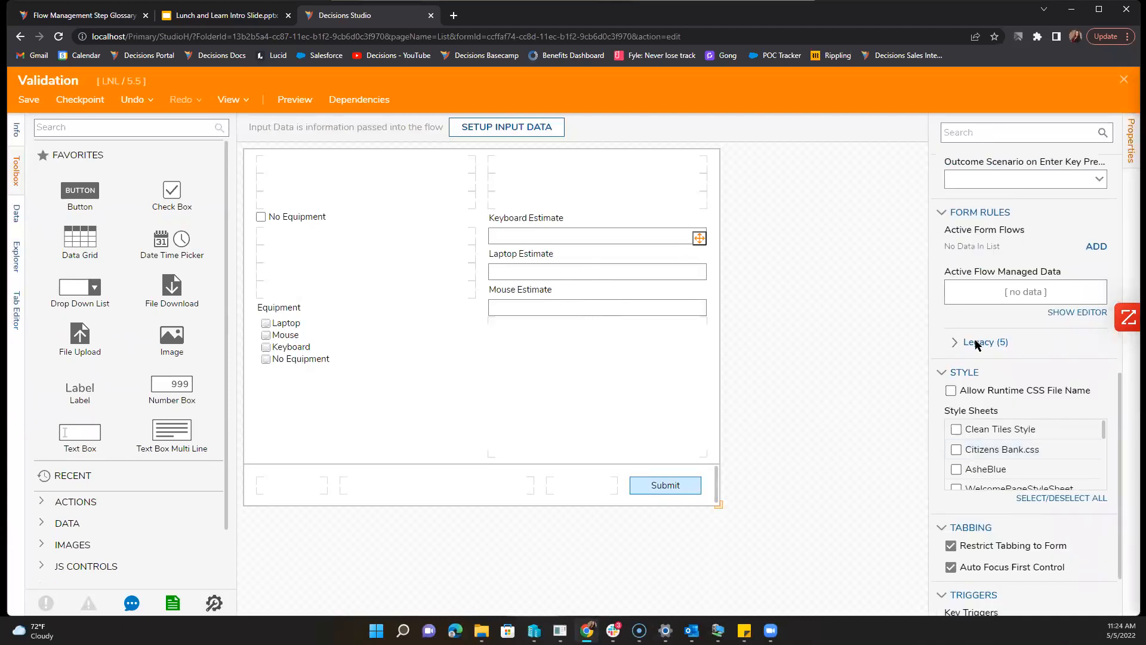
click(980, 342)
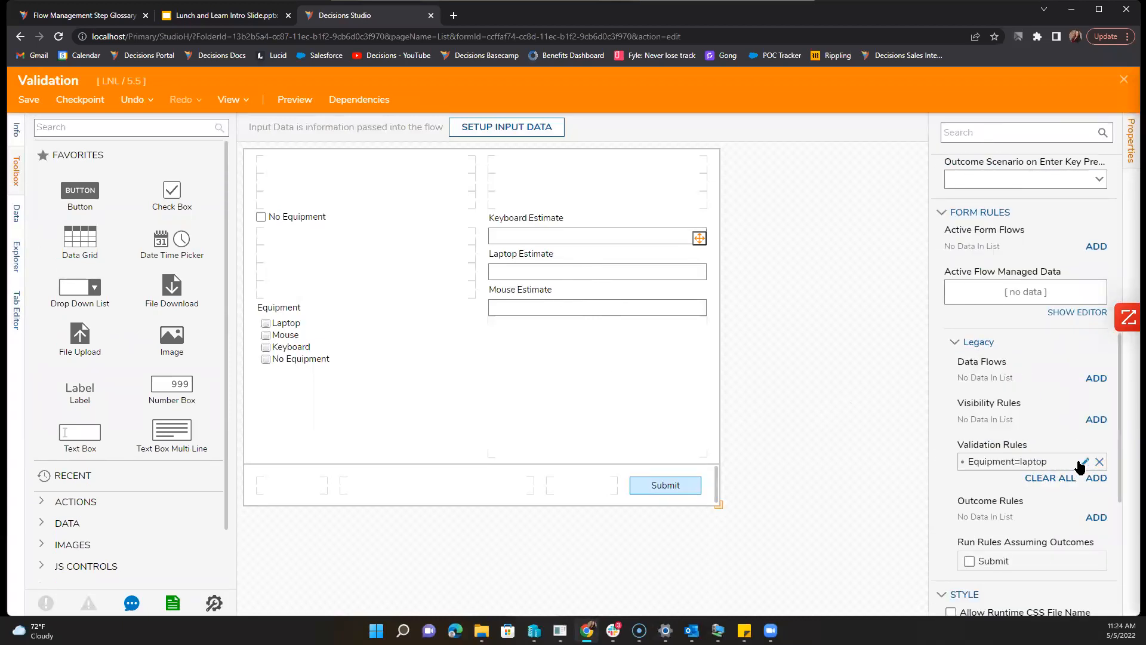
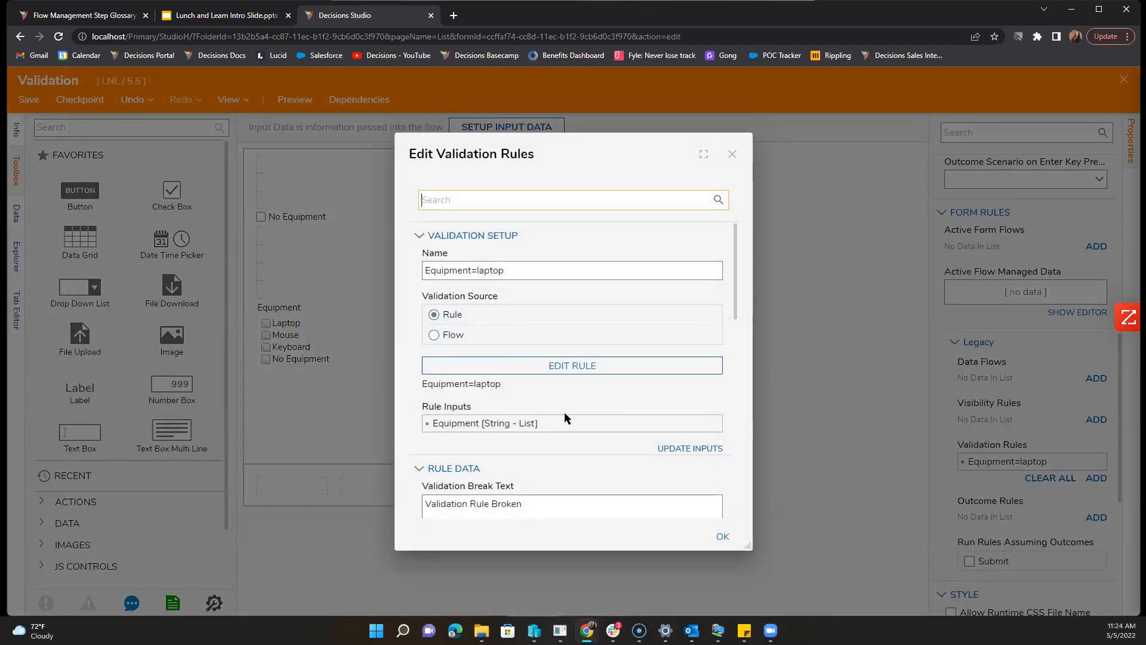
Step: Review the Equipment=laptop validation settings, then open its underlying rule in the rule editor
scroll(566, 417, down, 4)
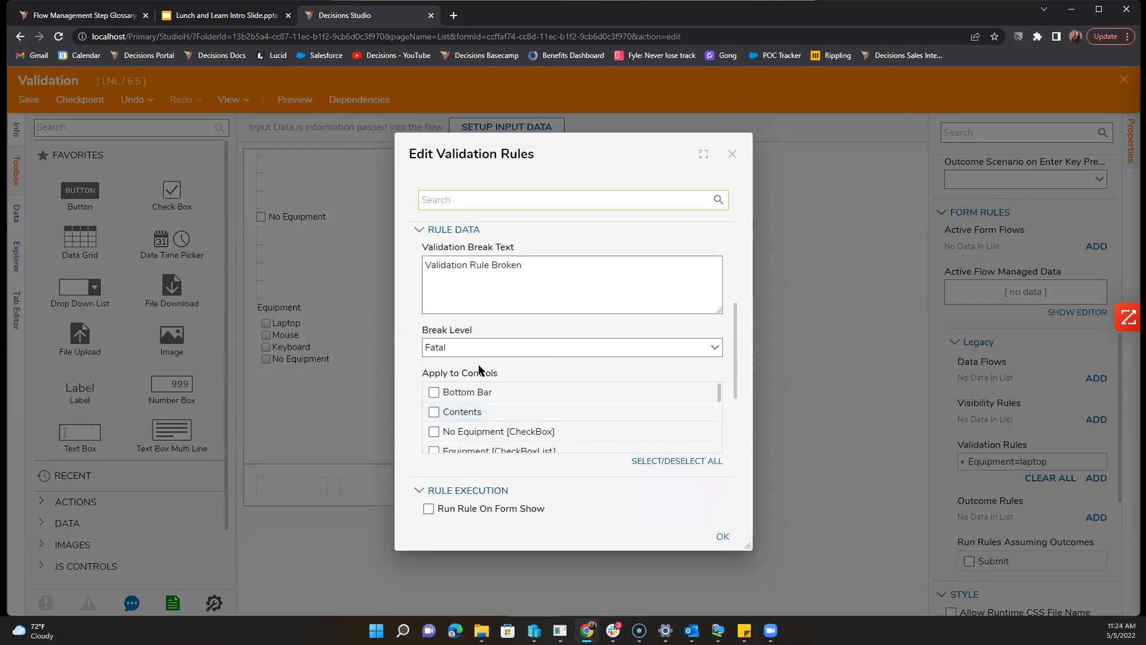
scroll(500, 404, down, 2)
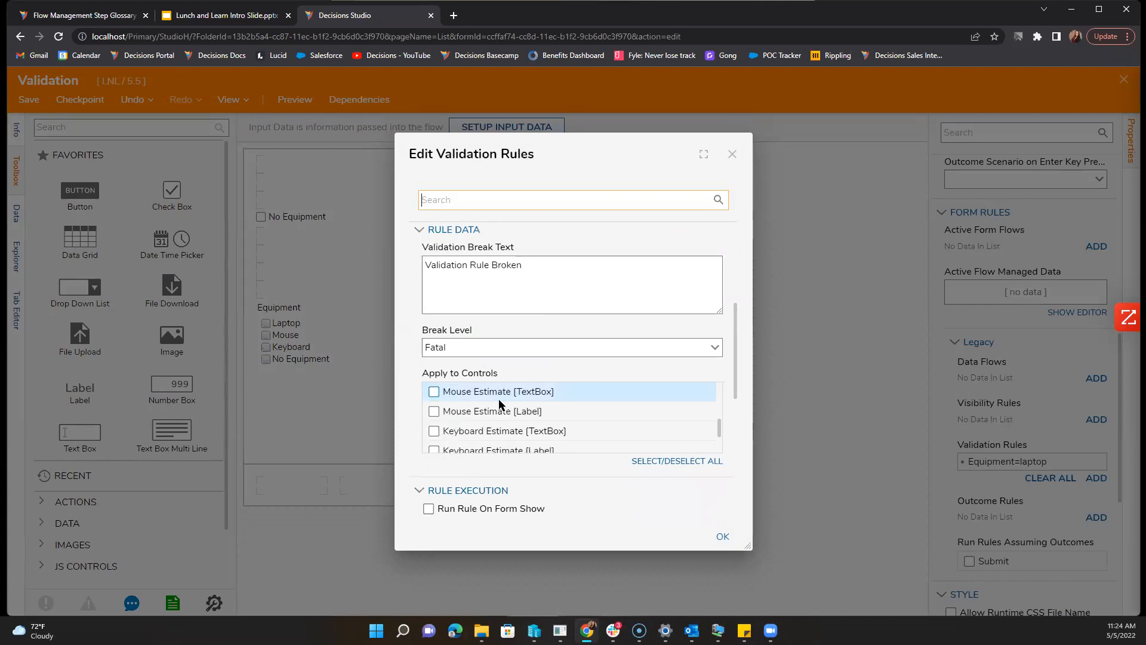
scroll(500, 403, up, 1)
scroll(536, 446, down, 5)
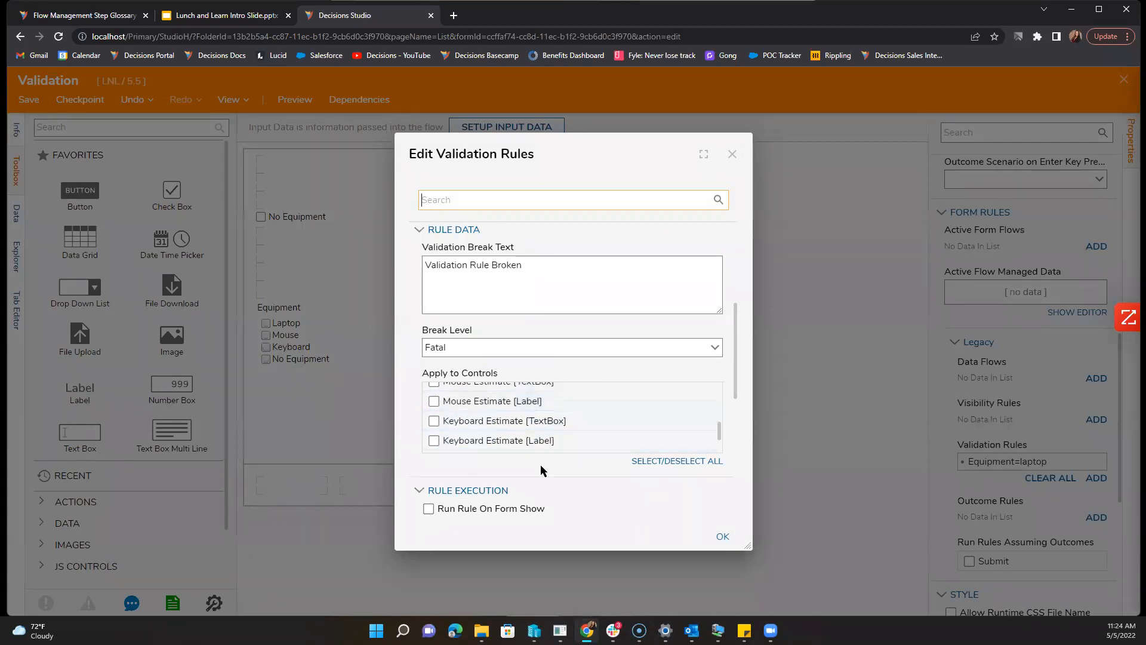
scroll(542, 471, down, 4)
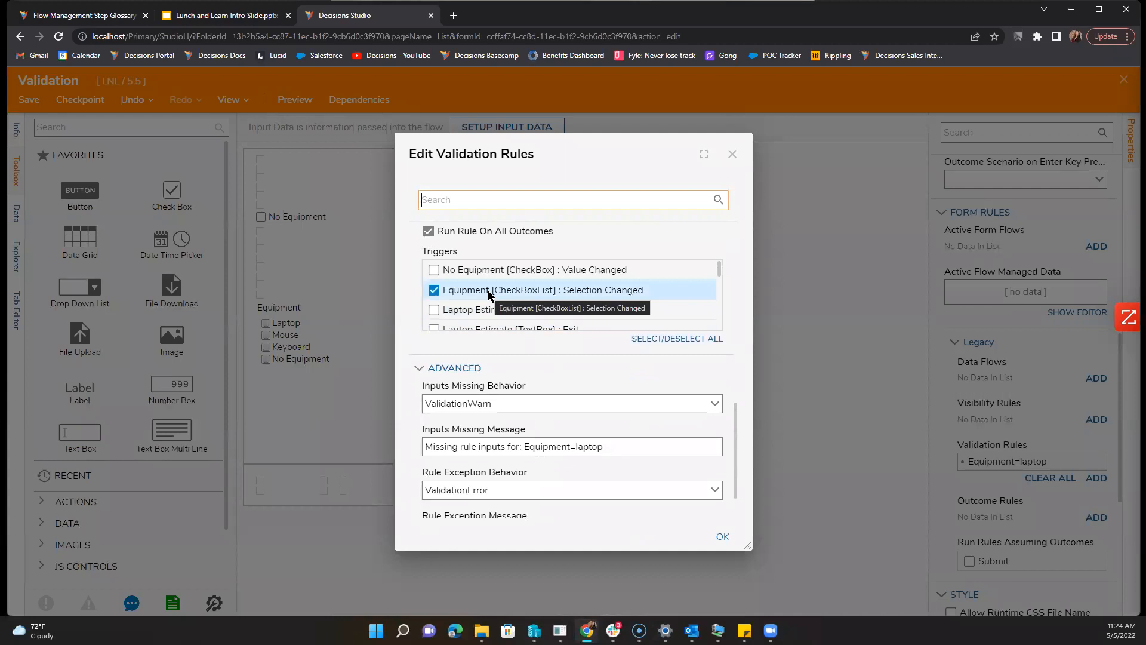
scroll(544, 396, down, 1)
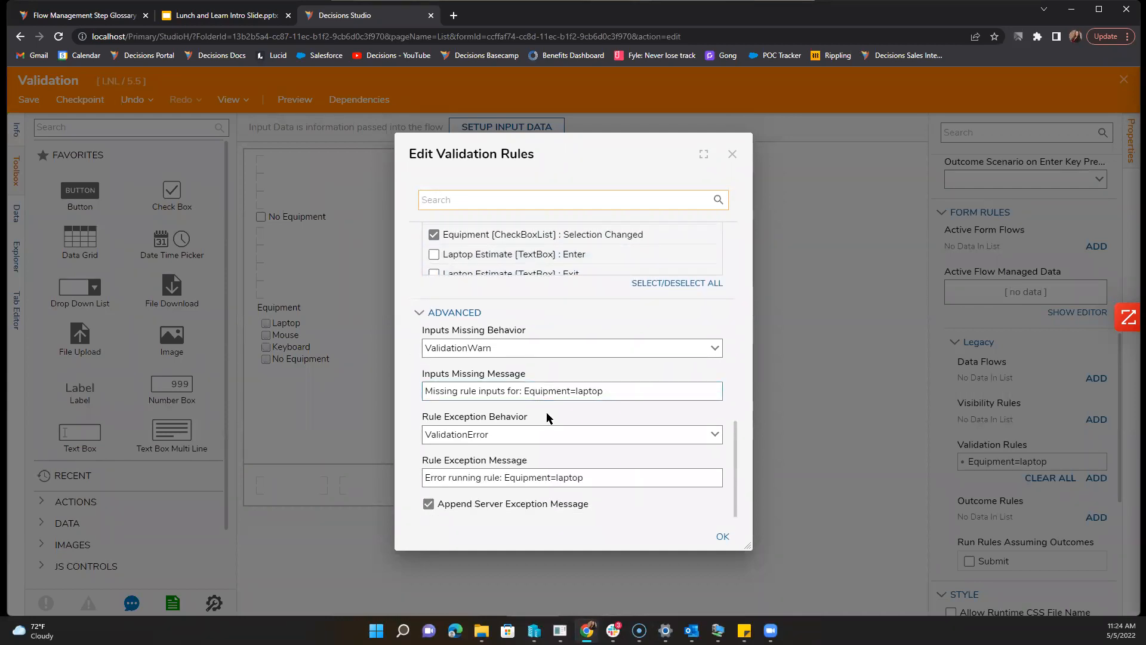
scroll(547, 412, up, 6)
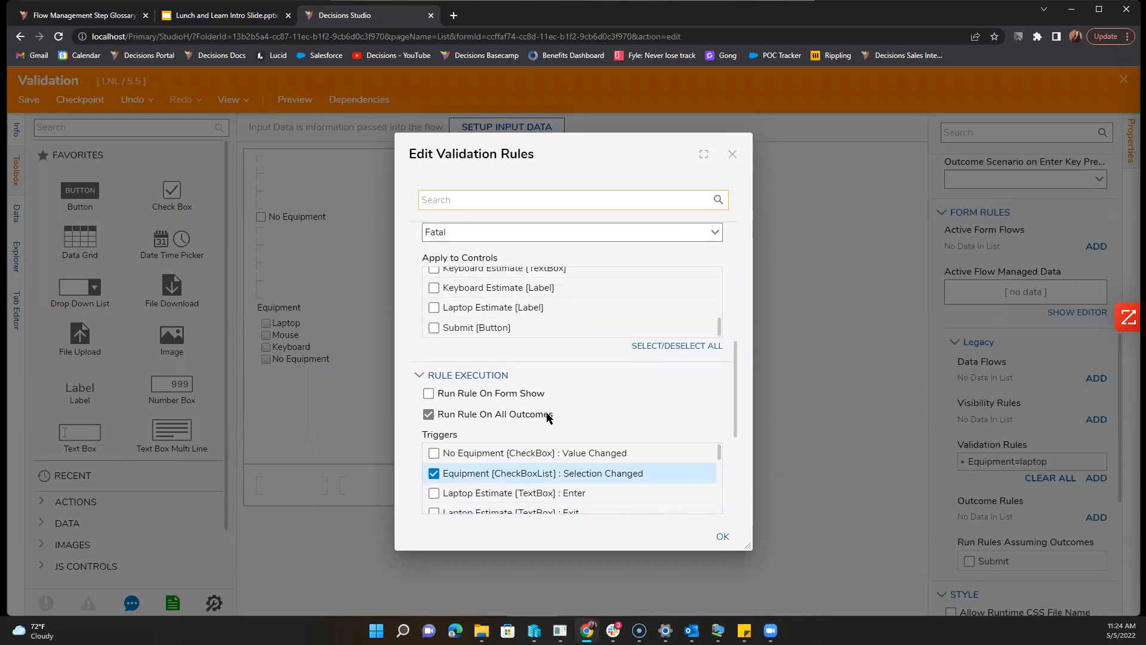
scroll(548, 417, up, 5)
scroll(578, 376, up, 3)
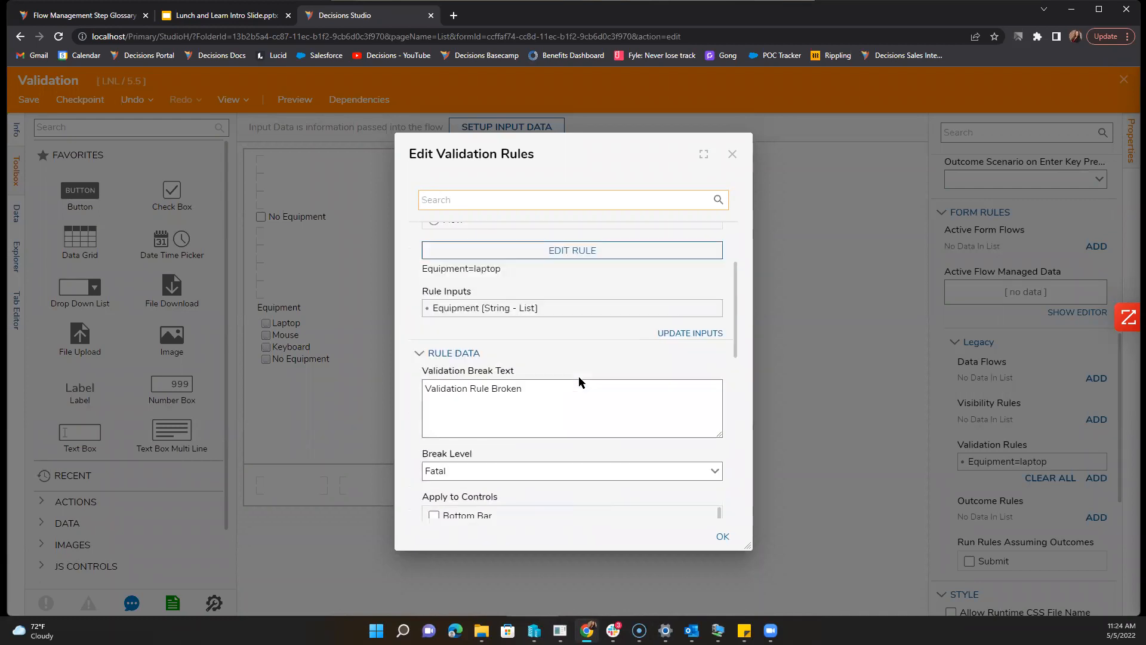
scroll(578, 382, up, 2)
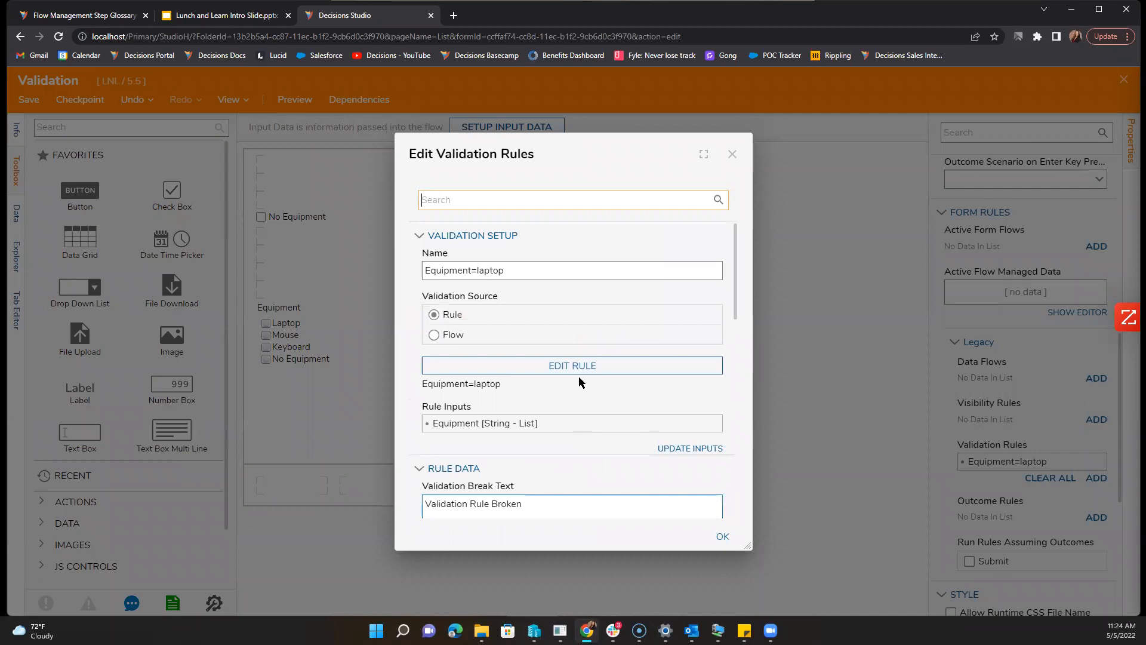
click(579, 371)
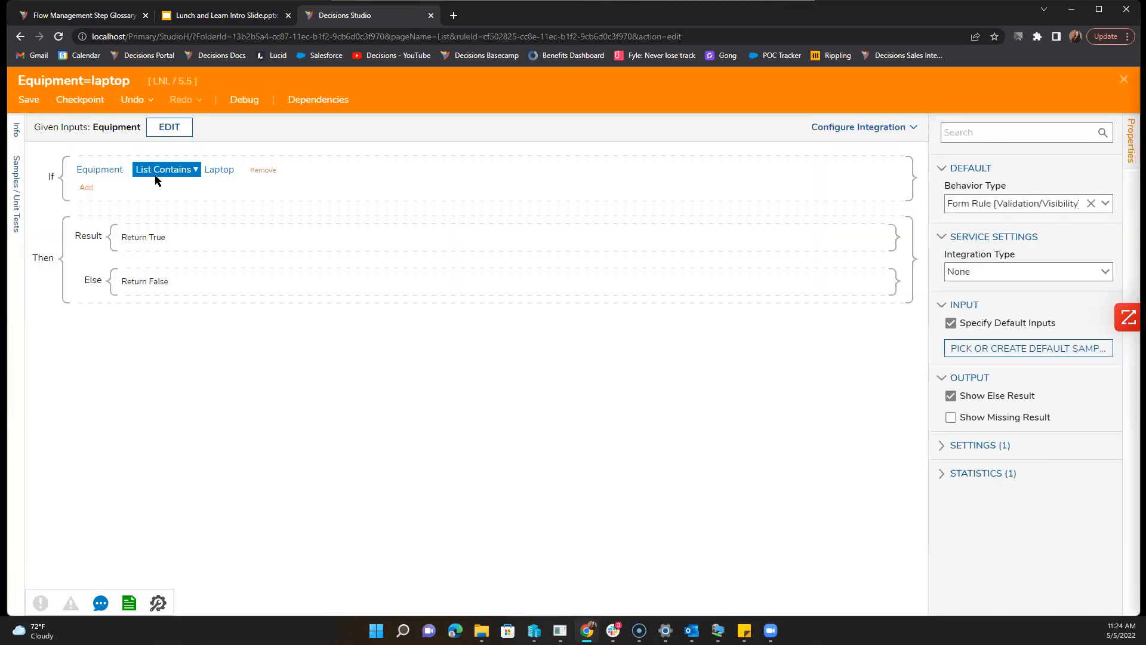
Step: Change the rule condition from List Contains to 'Equipment is Laptop' and save the rule
click(158, 173)
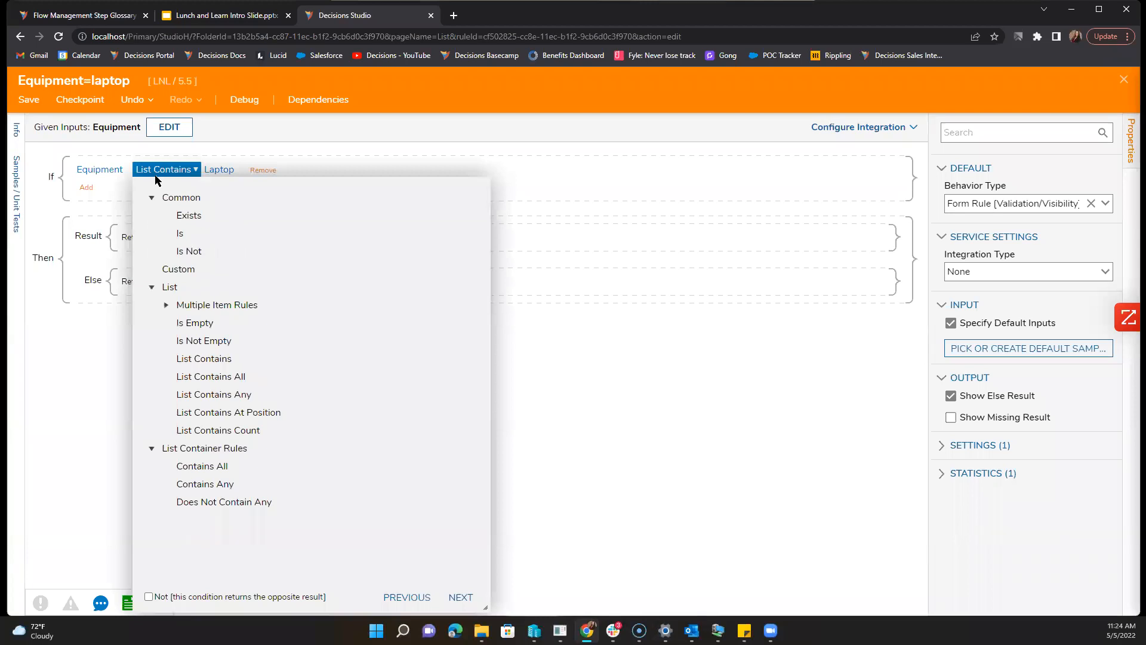
click(180, 233)
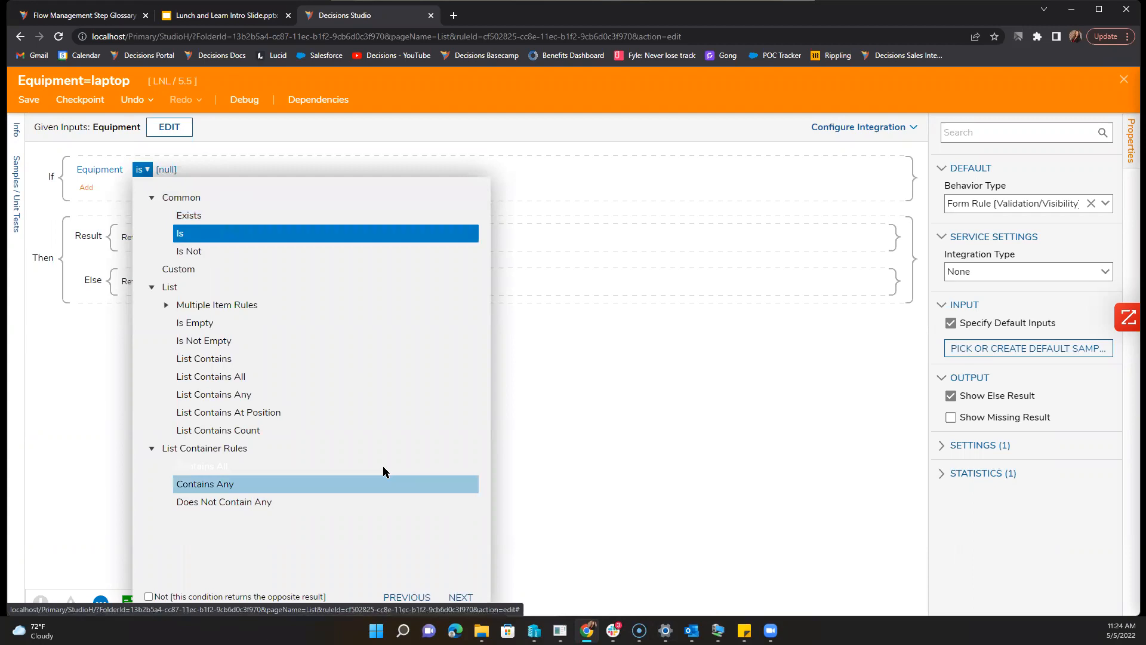
click(460, 597)
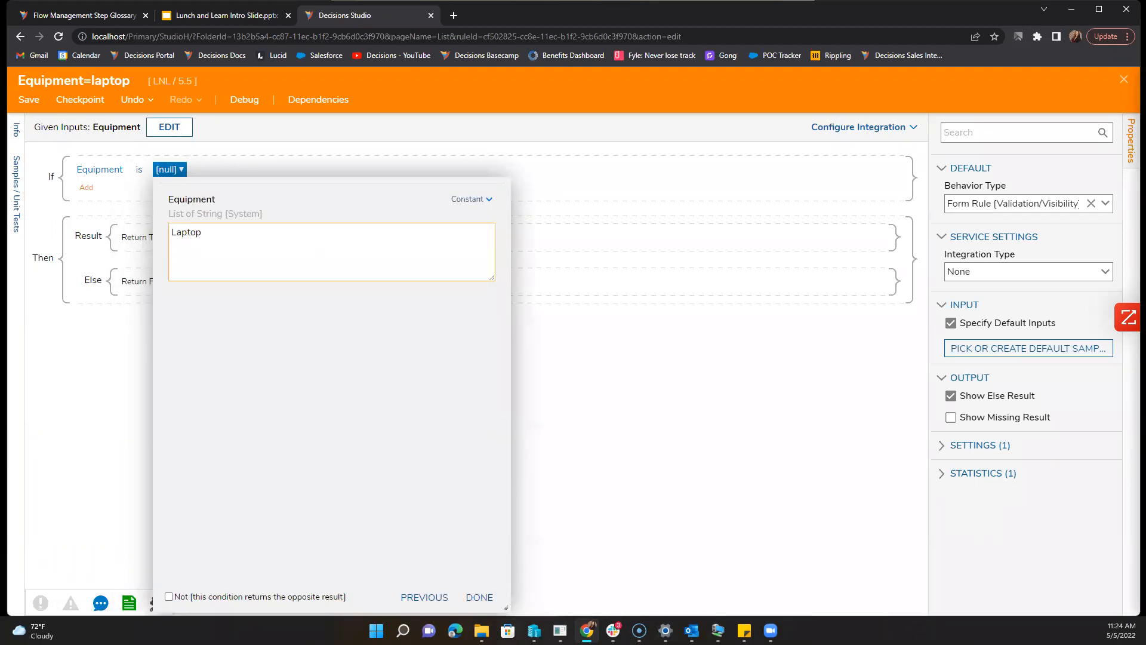
click(479, 597)
click(115, 458)
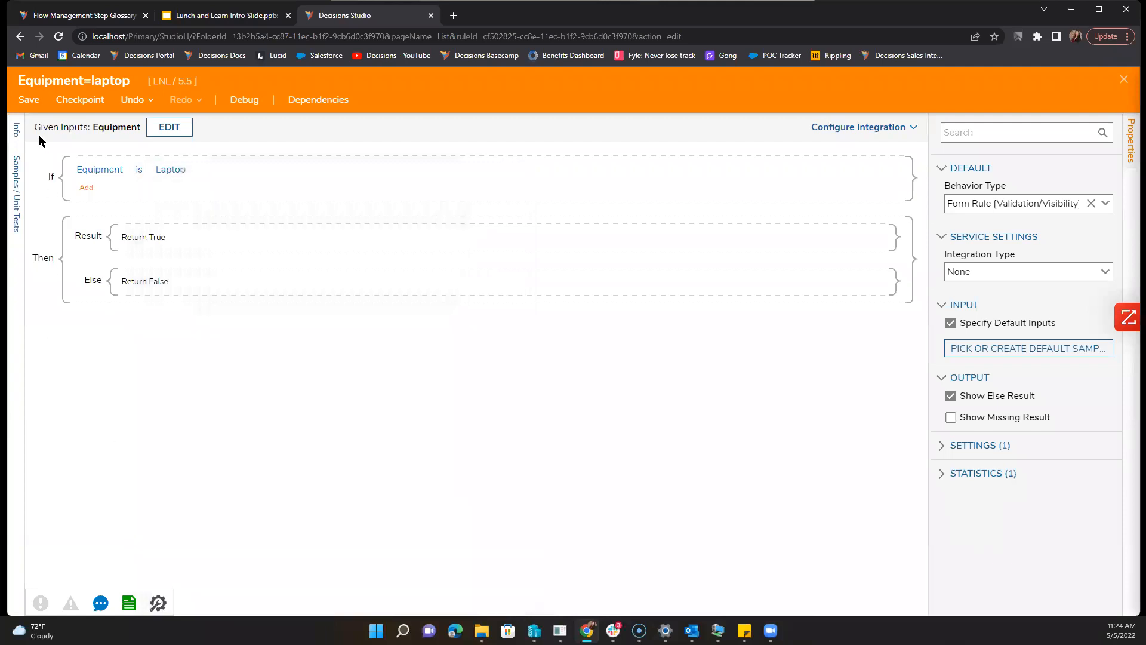
click(28, 100)
Step: Close the rule editor, accept the validation settings, then save and close the Validation form
click(1123, 82)
click(721, 537)
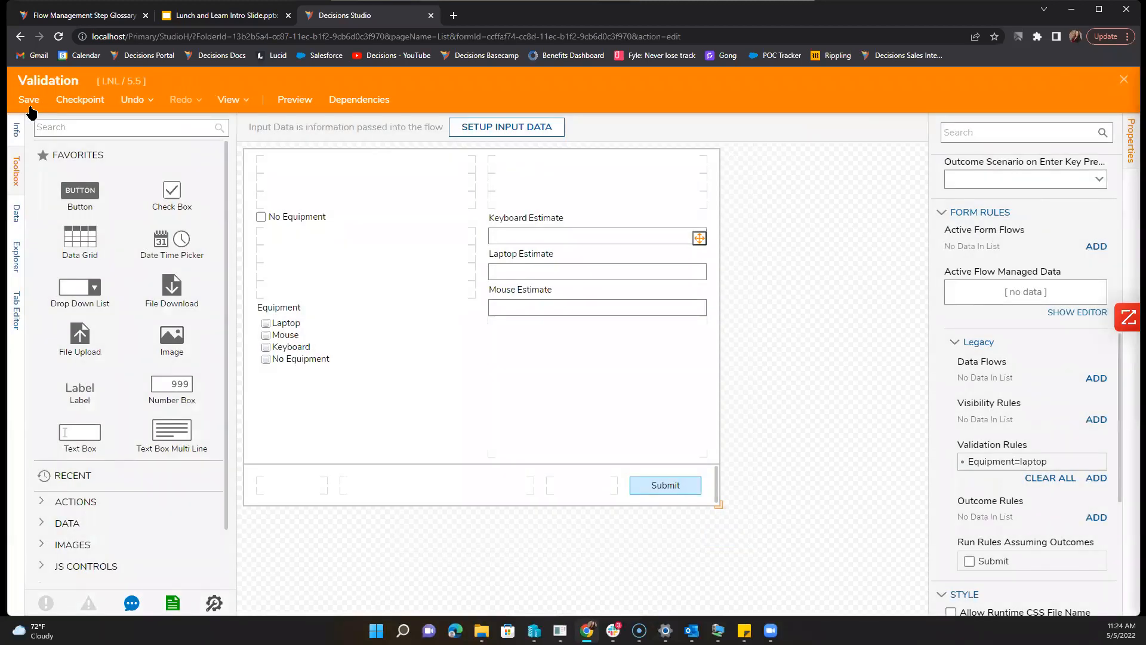
click(29, 99)
click(699, 417)
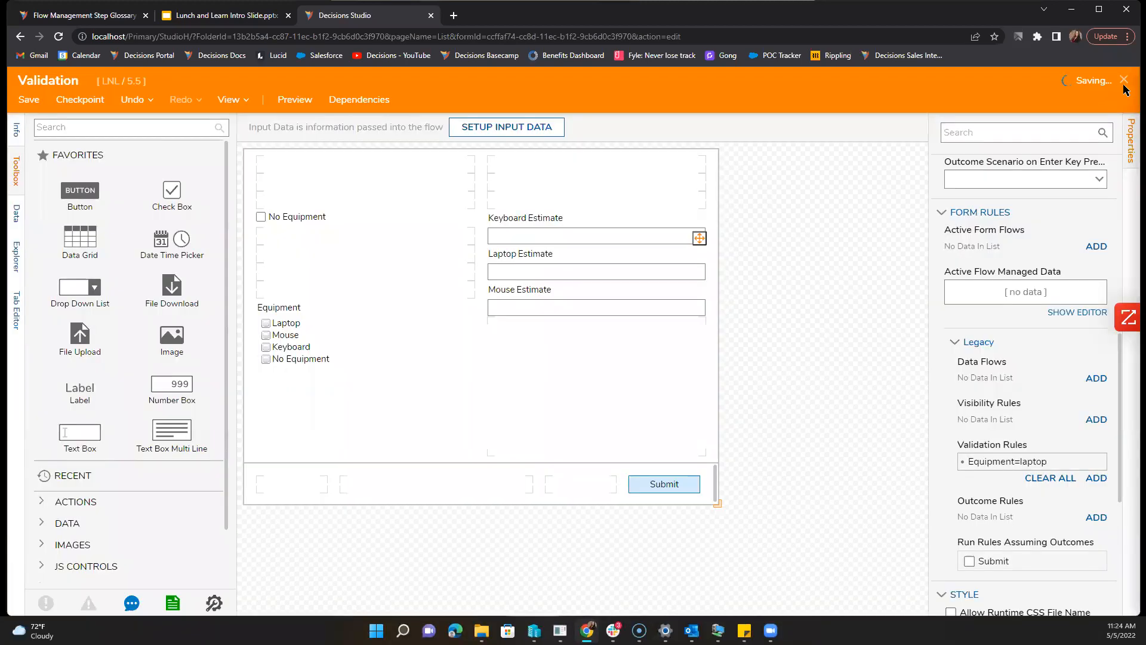
click(1125, 82)
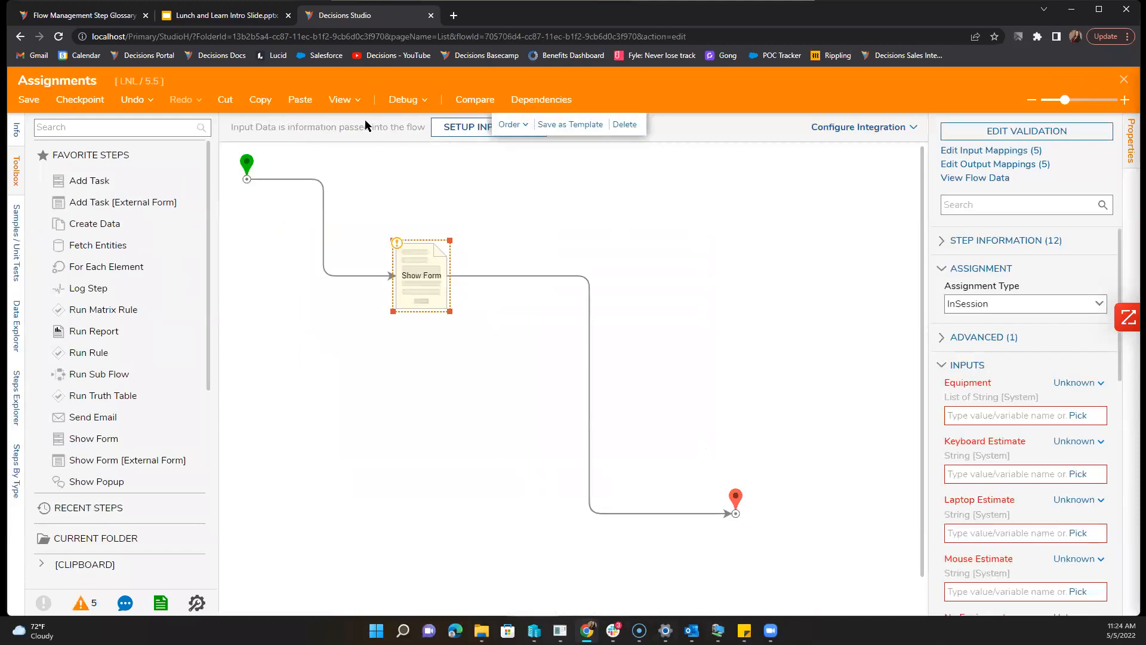
Step: Debug the Assignments flow with Laptop ticked, submit, and select the Show Form step
click(401, 102)
click(534, 280)
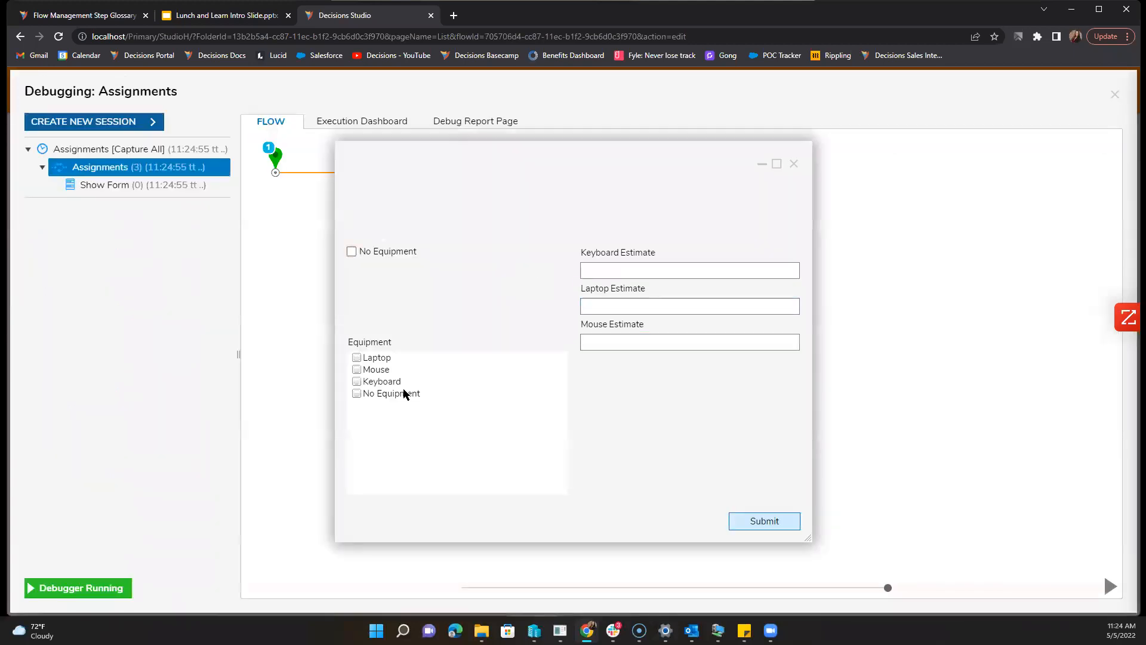
click(385, 359)
click(763, 520)
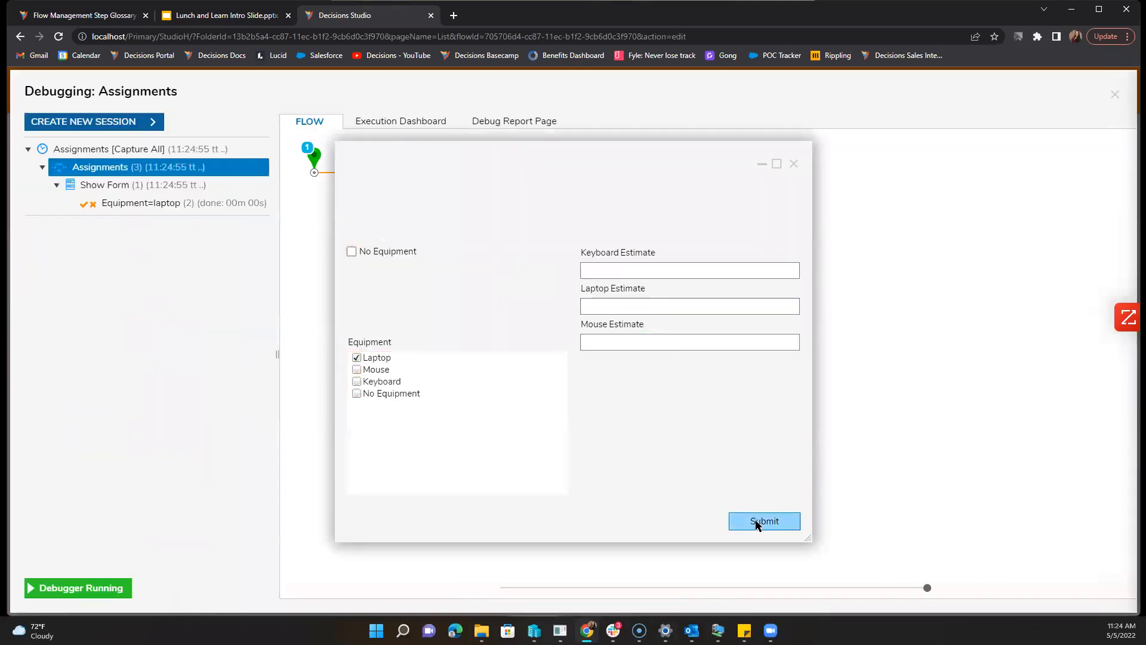
click(1115, 94)
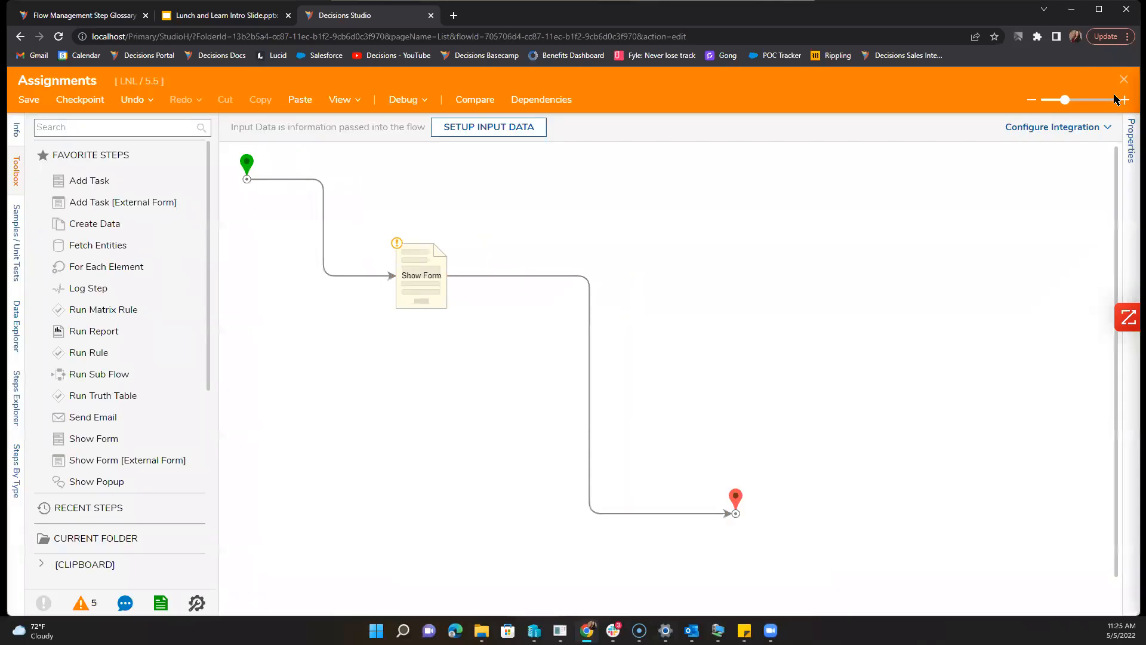
click(421, 274)
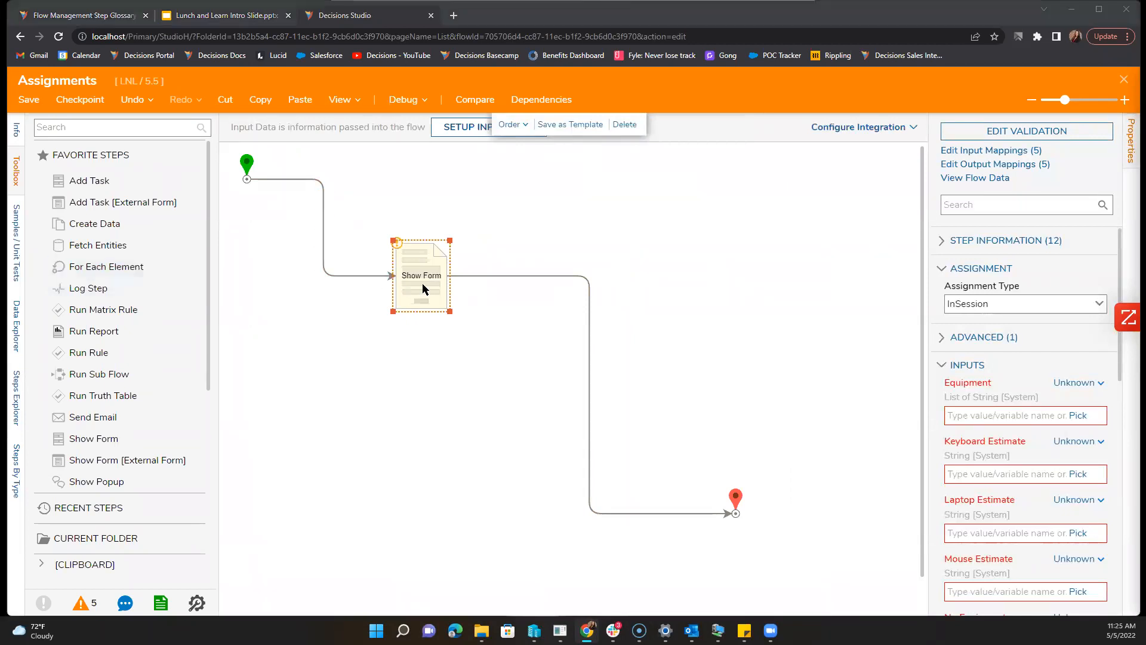
Step: Open the Show Form step's form, expand its Legacy properties and edit the Equipment=laptop validation
click(1060, 130)
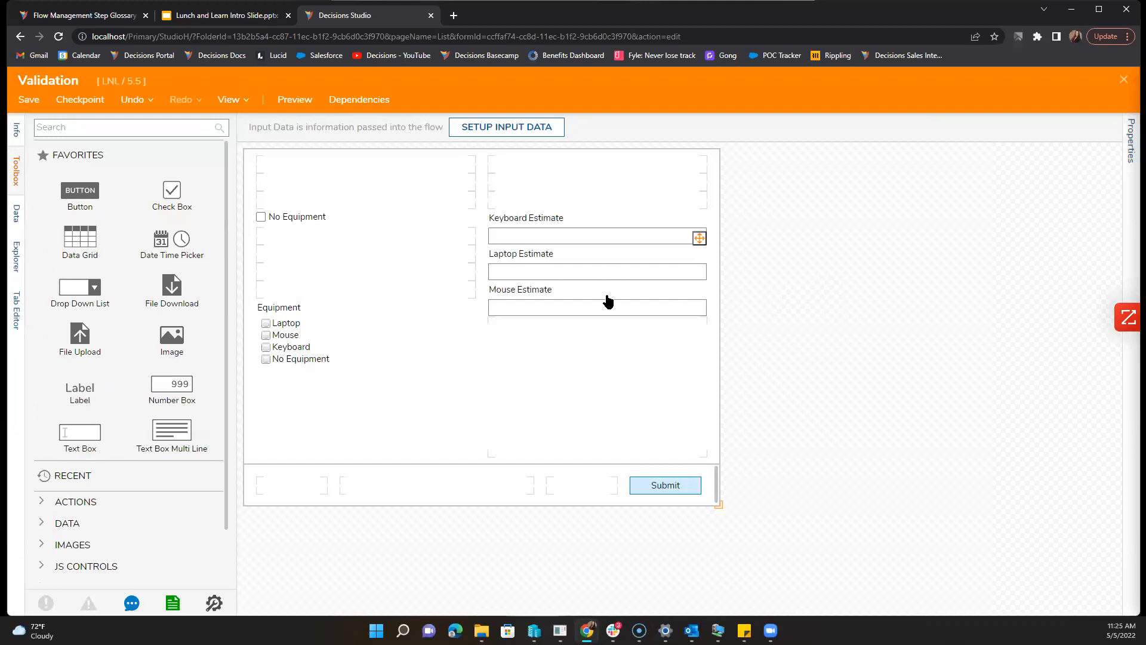
click(1130, 158)
scroll(995, 458, down, 7)
click(969, 346)
scroll(1011, 391, down, 1)
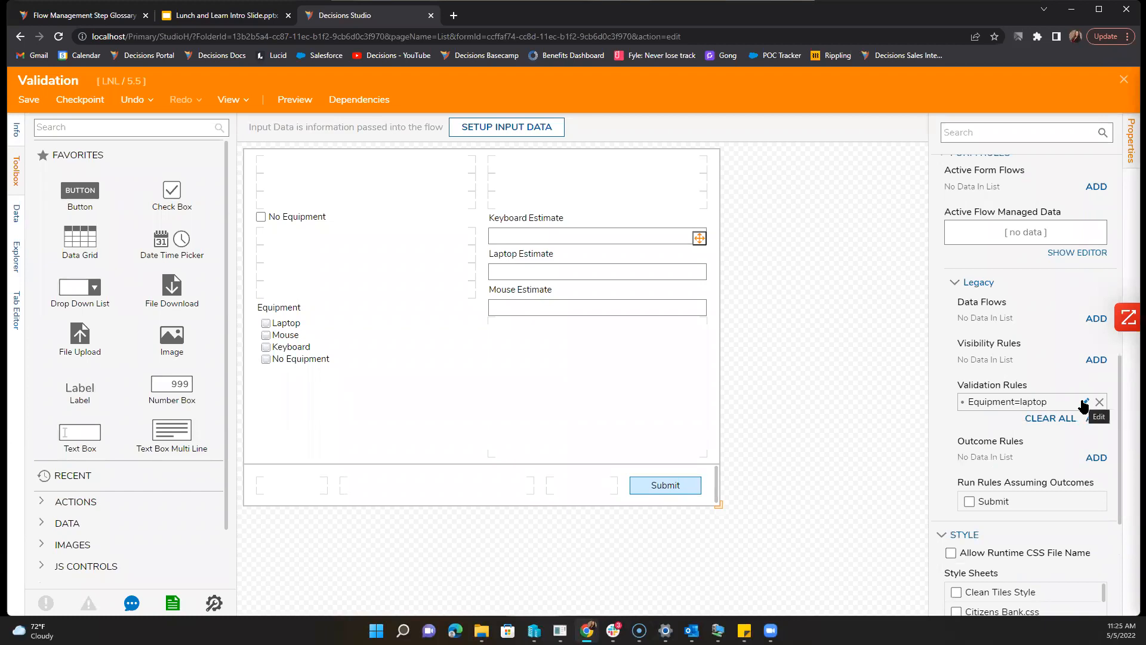
click(1085, 403)
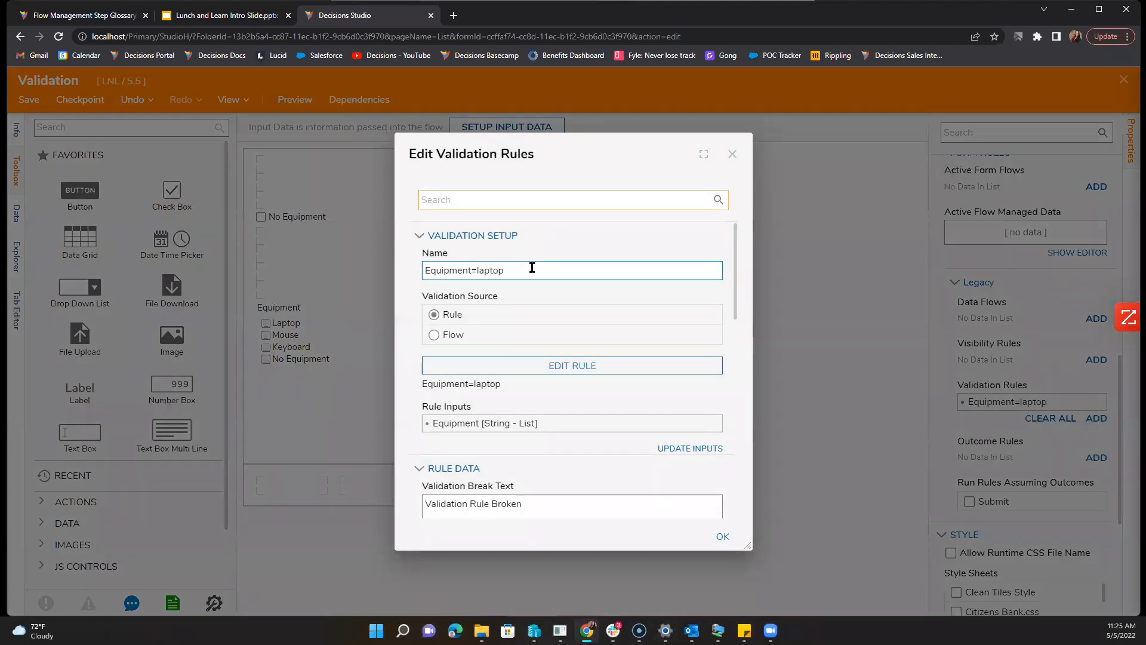
Step: Inspect the Equipment=laptop rule's Equipment input data and its condition operator list
click(532, 268)
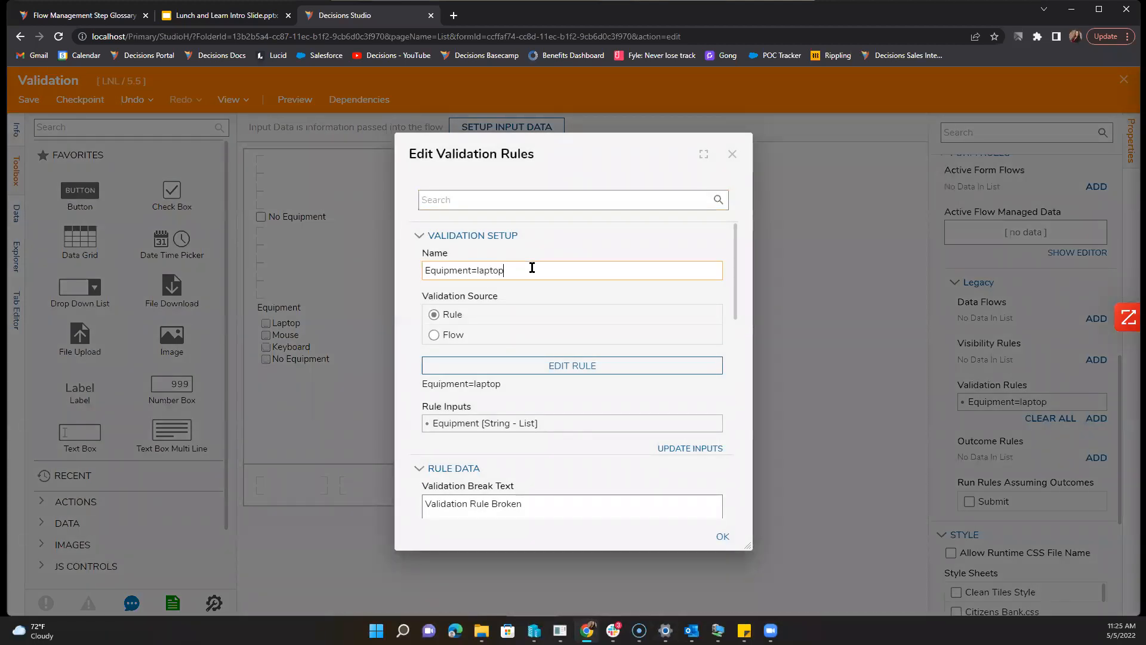
click(578, 368)
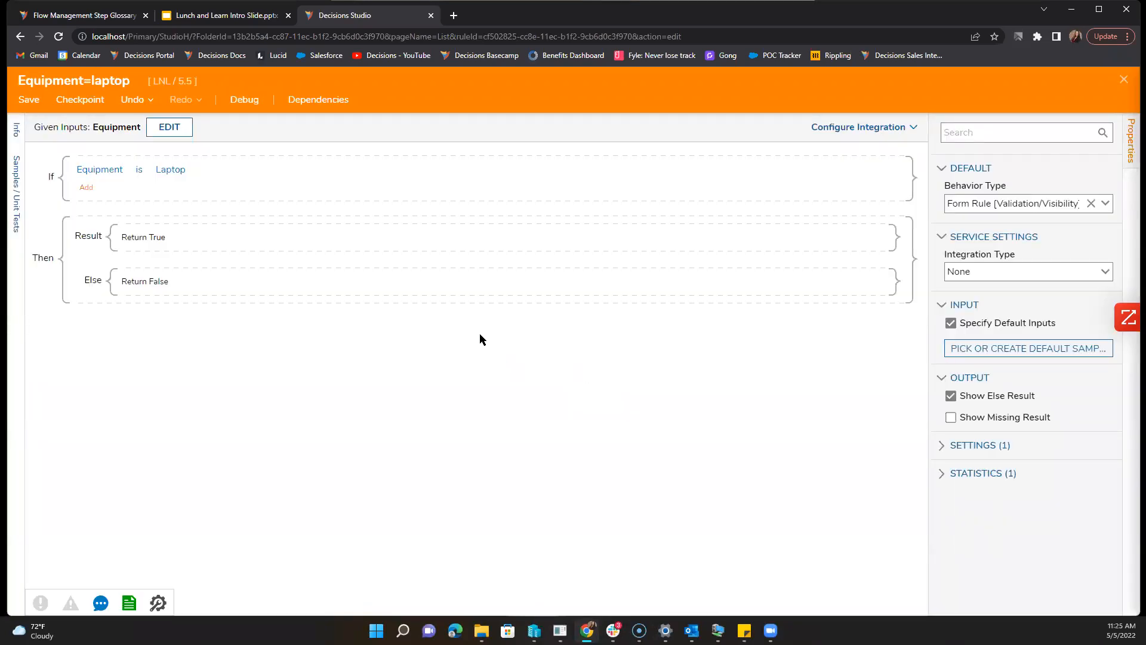
click(113, 172)
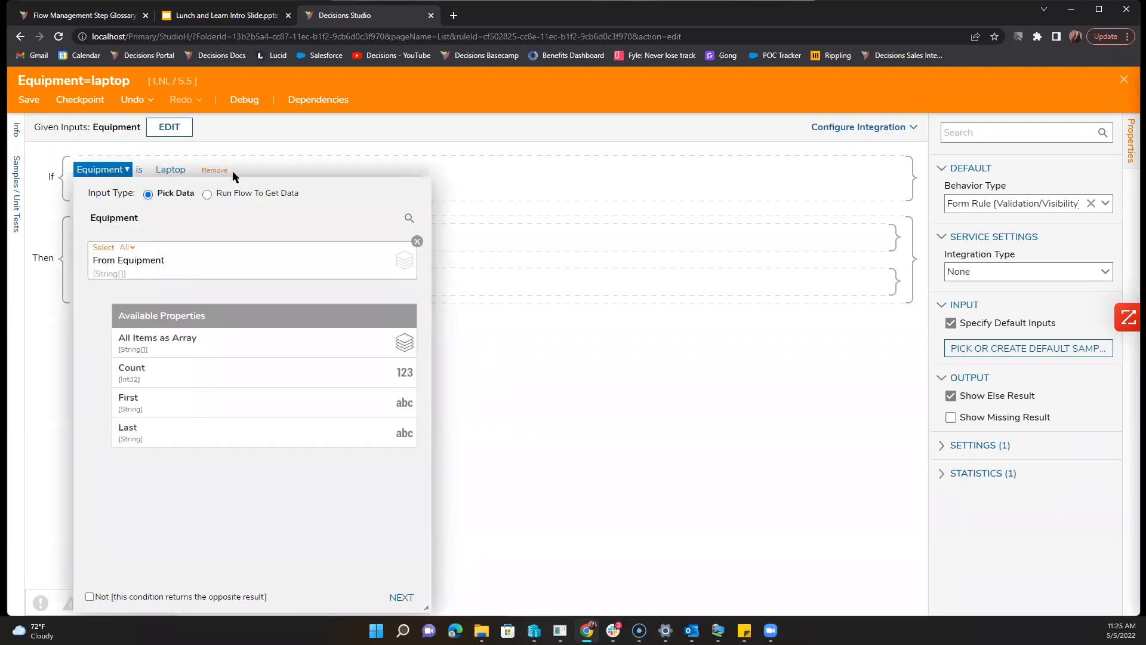
click(468, 342)
click(142, 170)
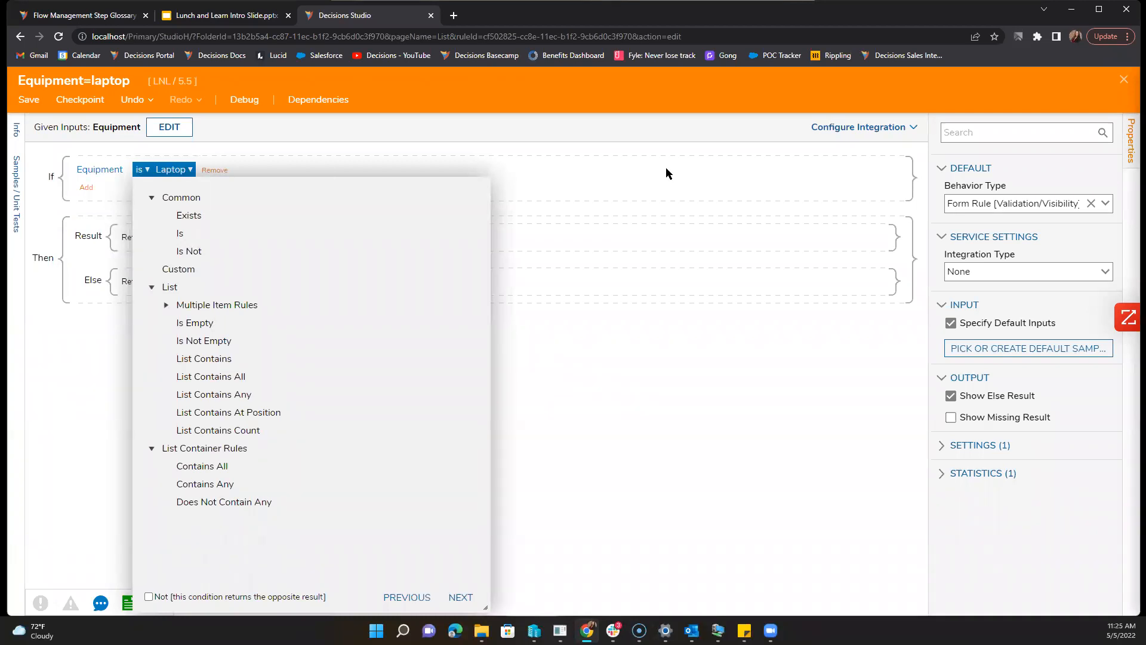
Step: Close the rule without saving, close the validation dialog, and select the Keyboard Estimate text box
click(1124, 80)
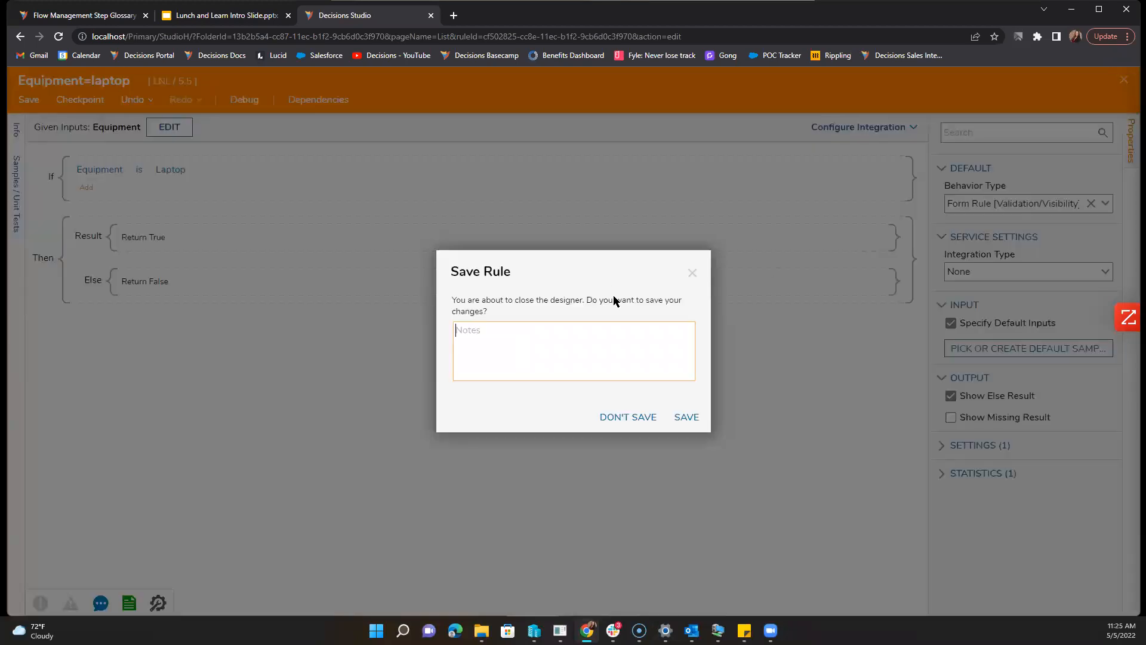
click(627, 417)
click(732, 155)
click(529, 240)
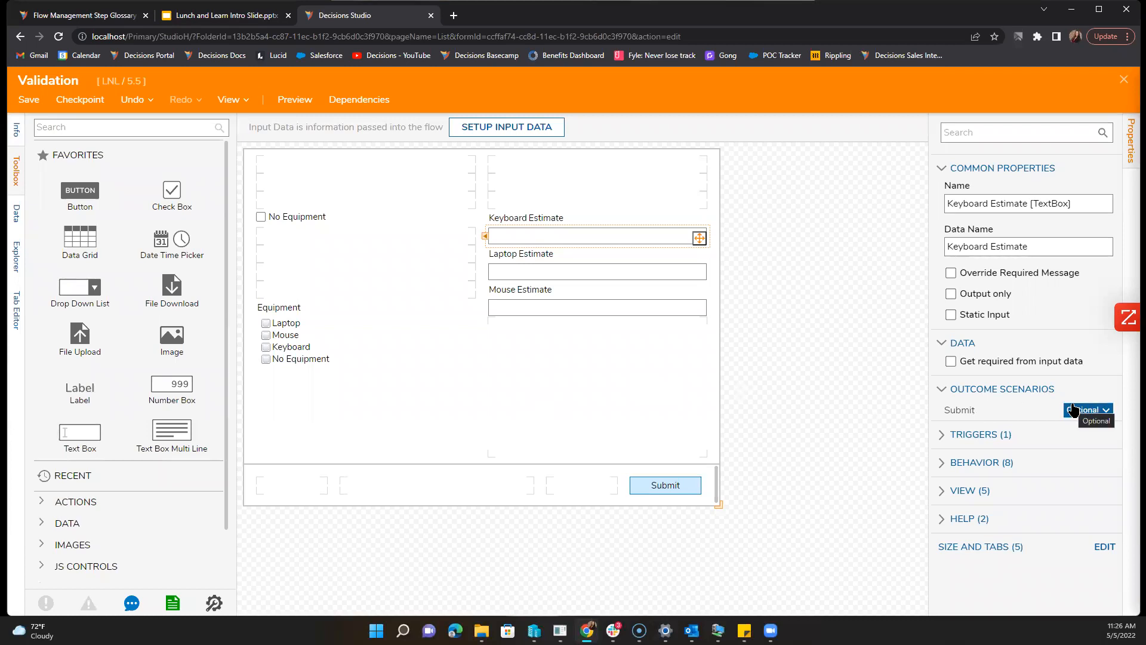
Step: Expand the Legacy properties and open the existing Equipment=laptop validation rule
click(378, 360)
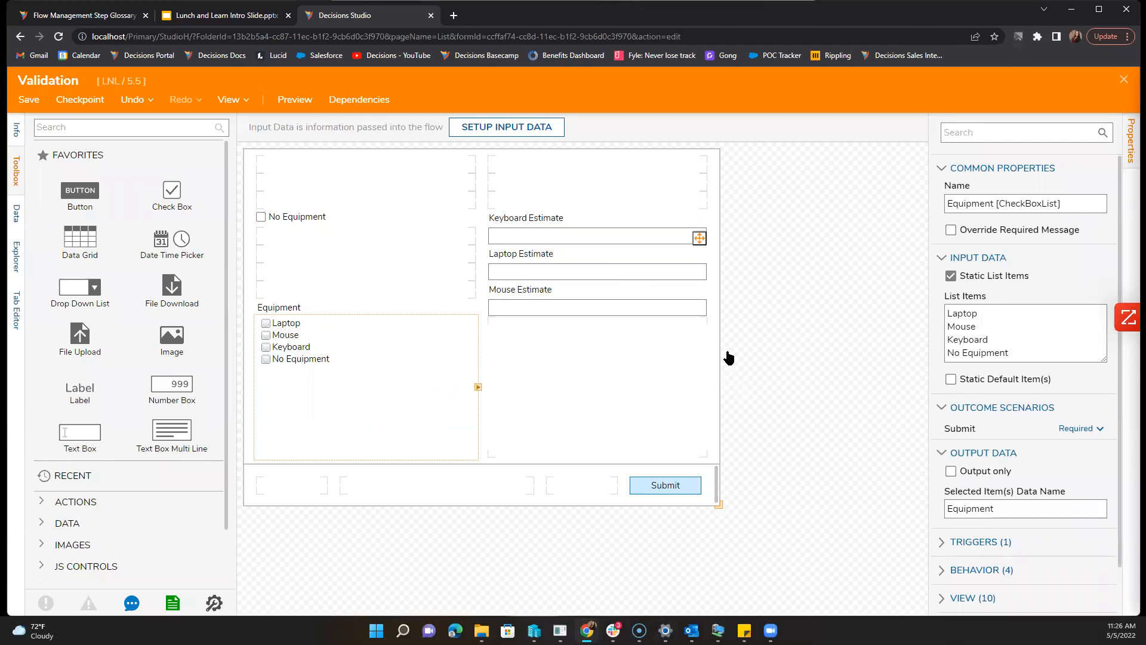
scroll(1023, 523, down, 5)
scroll(1015, 406, down, 4)
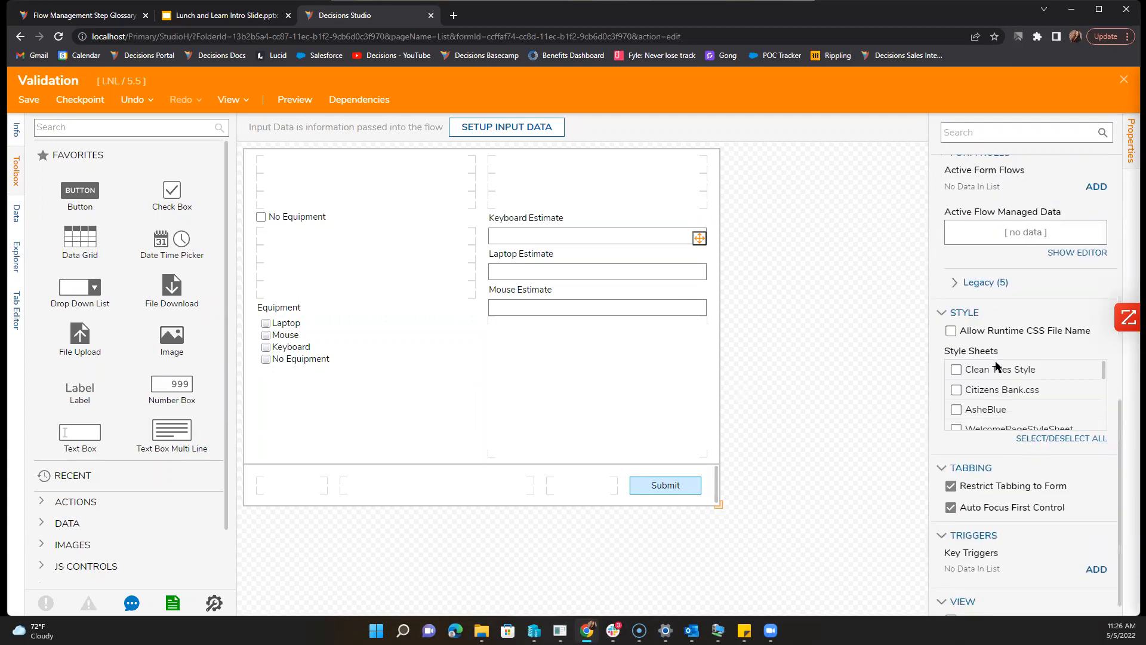
click(978, 283)
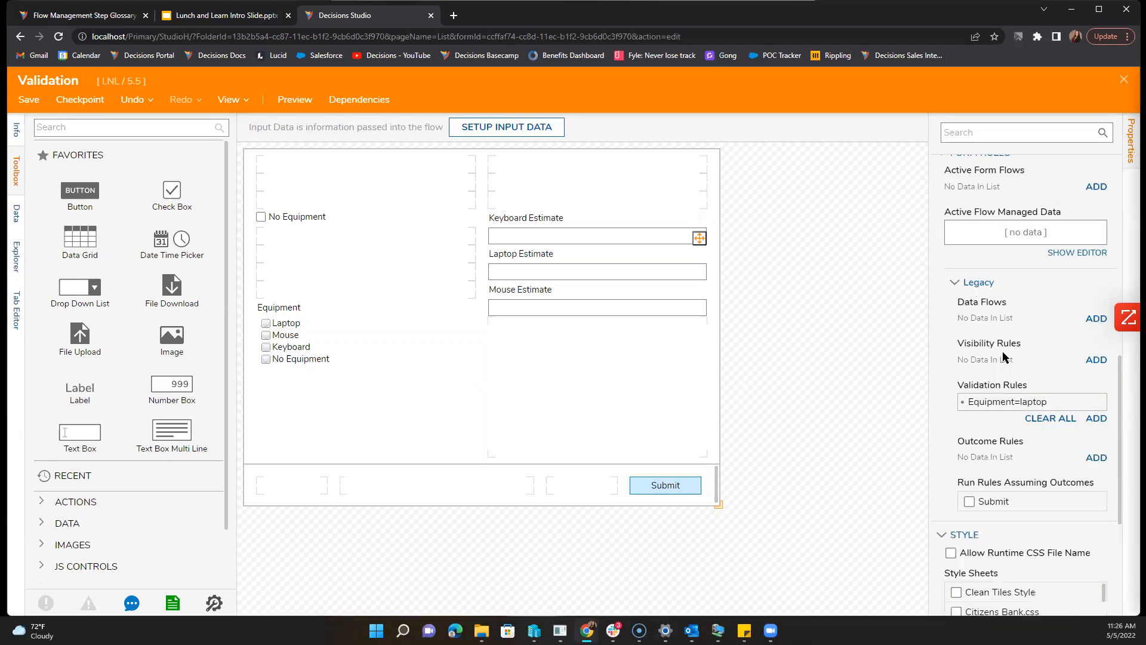
click(1084, 402)
Step: Rename the validation to Equipment=NoEquip and set its condition to List Contains 'No Equipment'
double_click(519, 275)
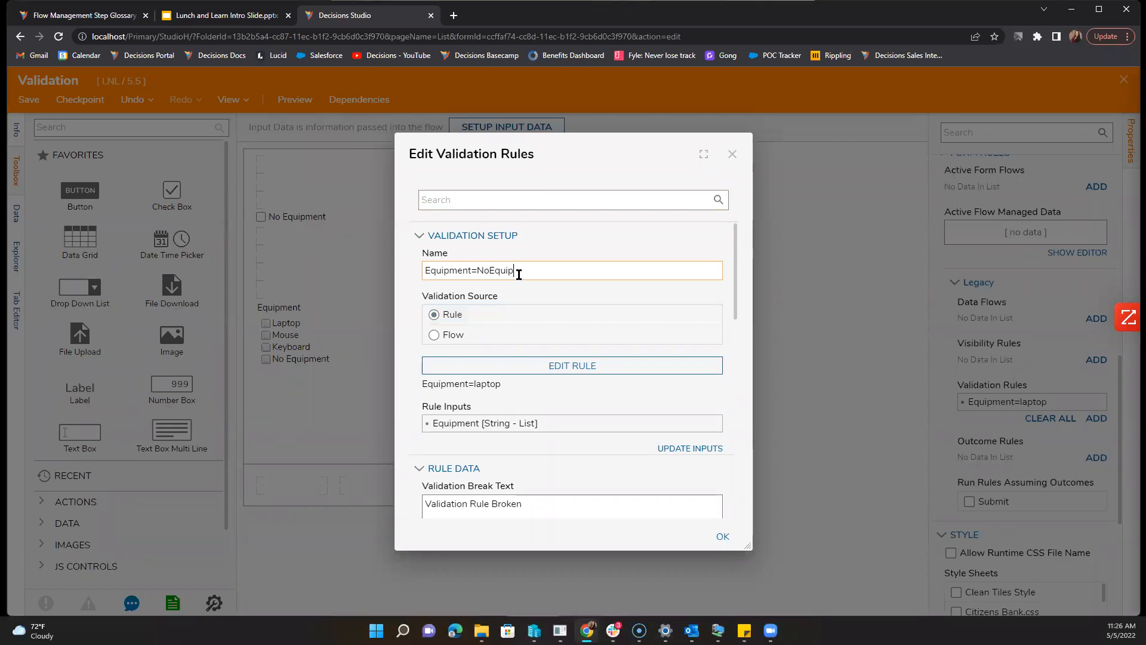
click(567, 367)
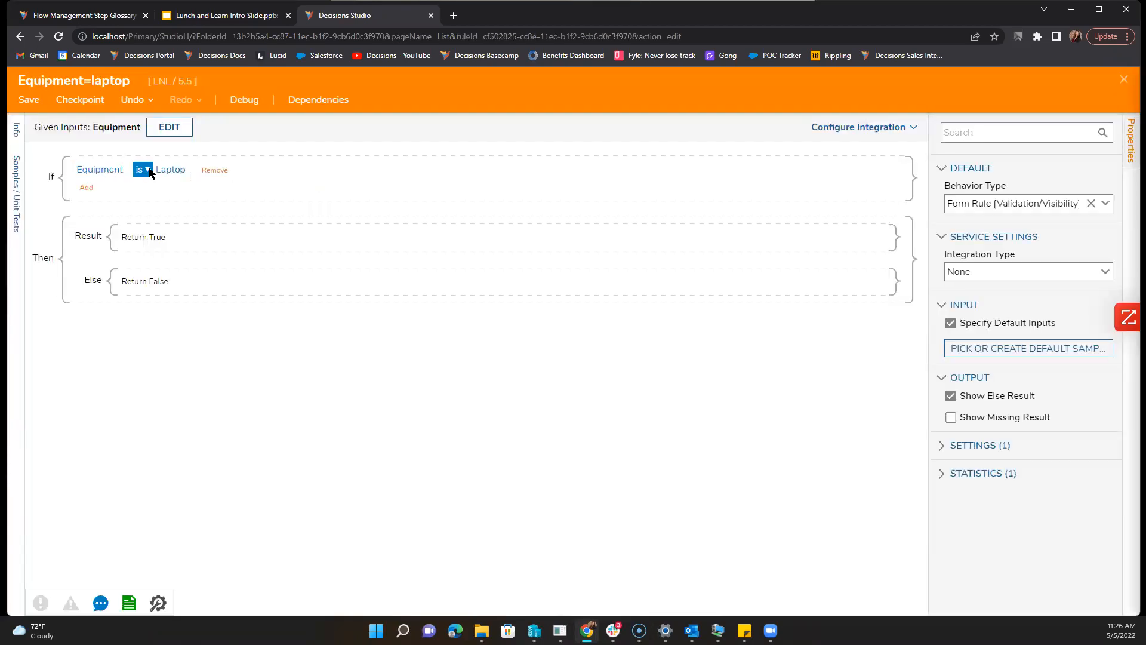
click(168, 171)
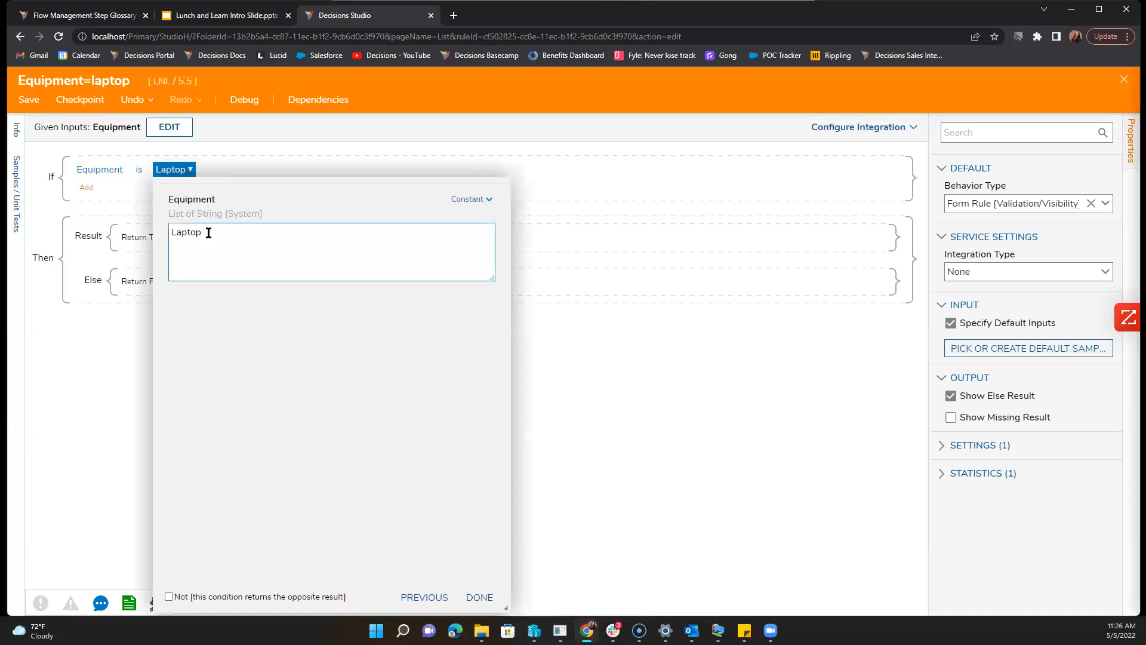
click(141, 170)
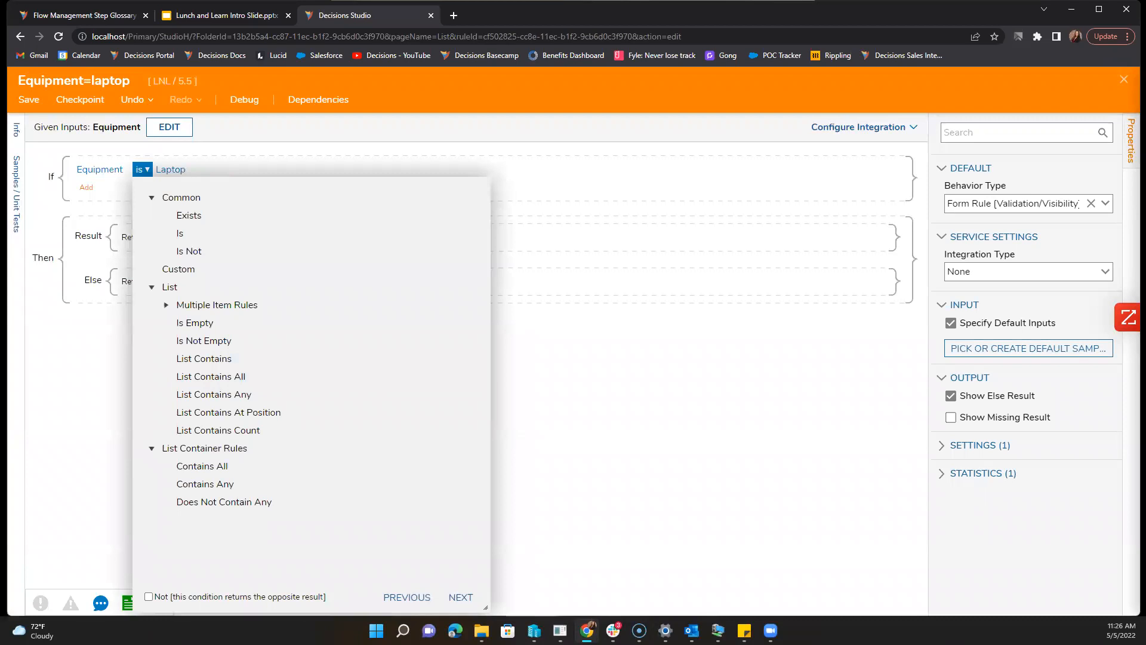
click(191, 359)
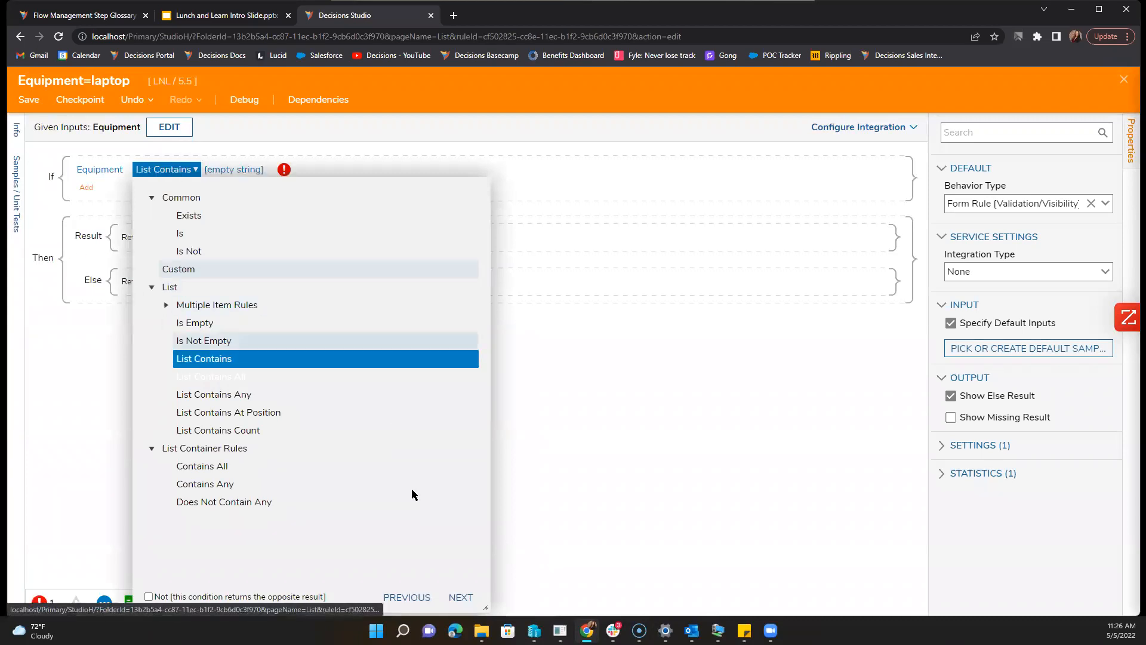
click(461, 596)
text(No Equipment)
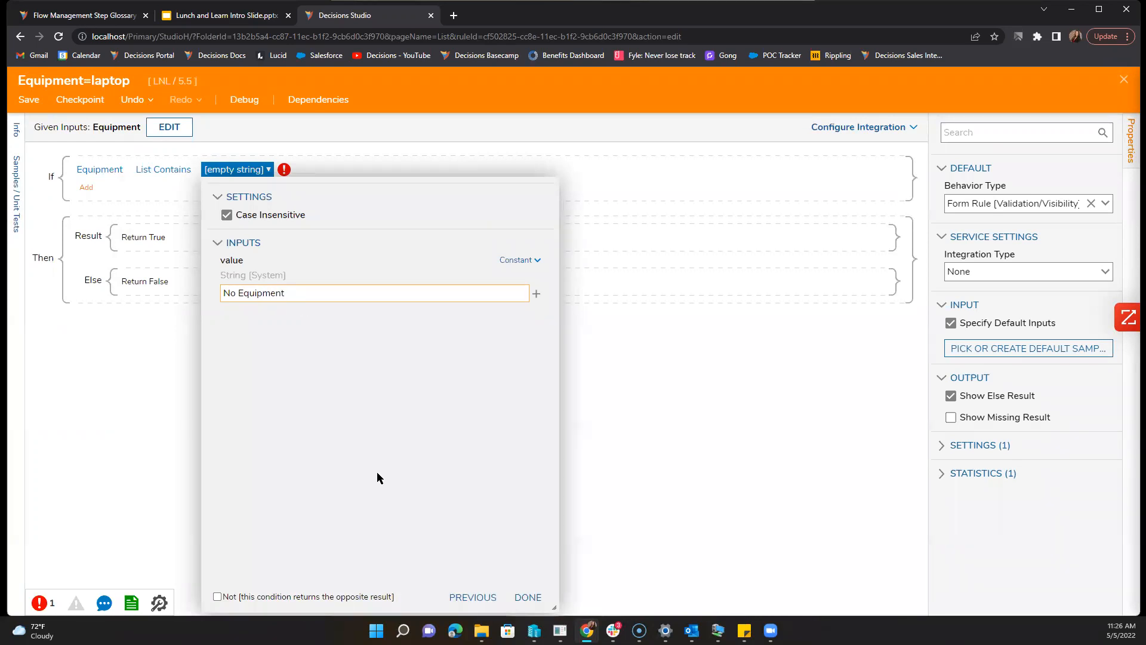
click(526, 597)
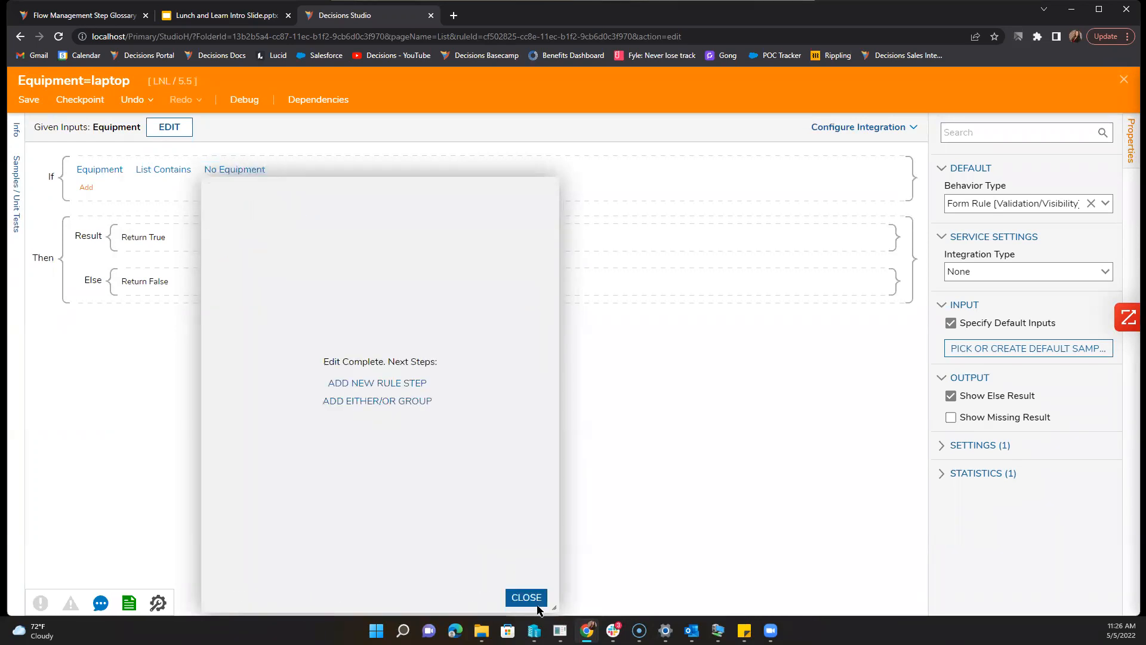
click(526, 598)
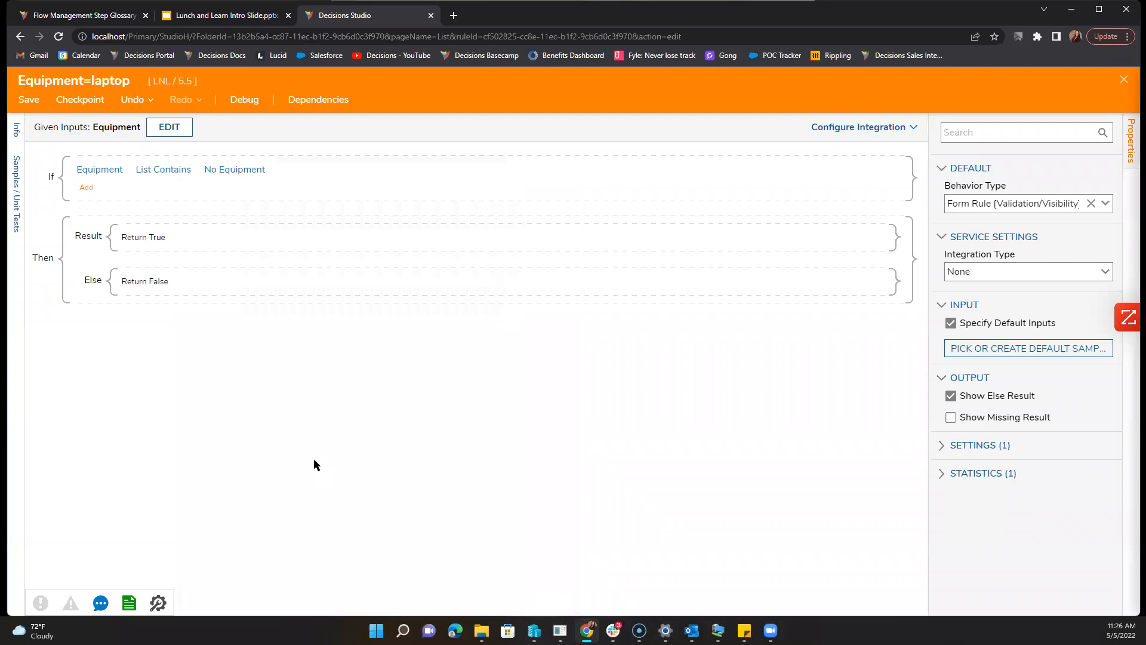
Step: Negate the condition to 'not contains No Equipment', then save and close the rule
click(177, 170)
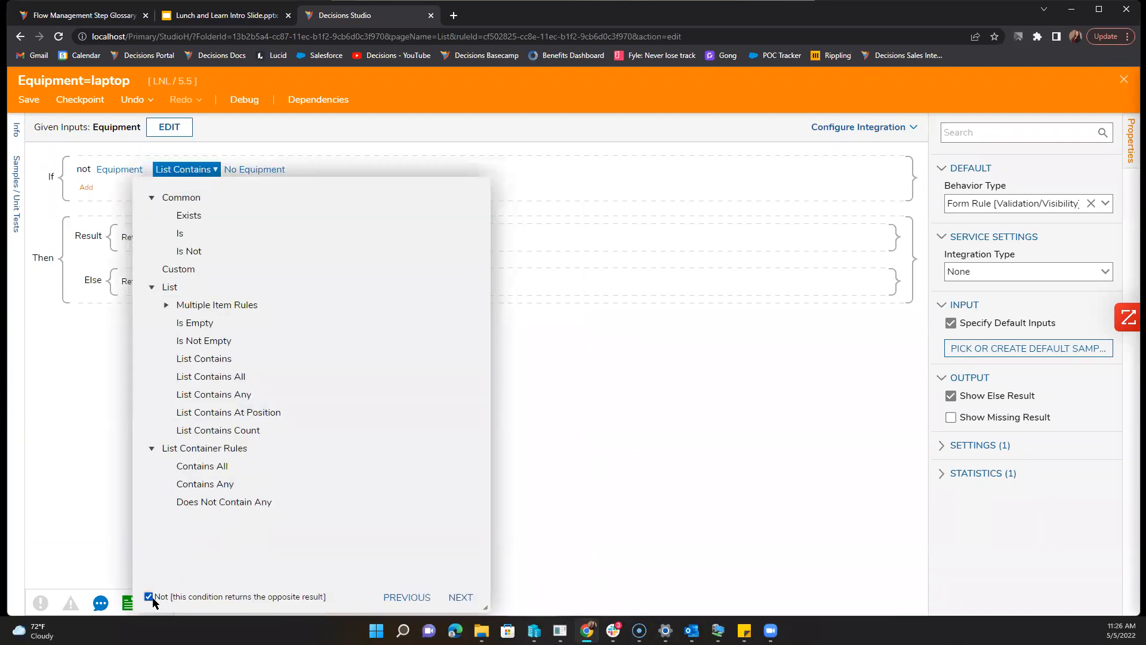
click(460, 598)
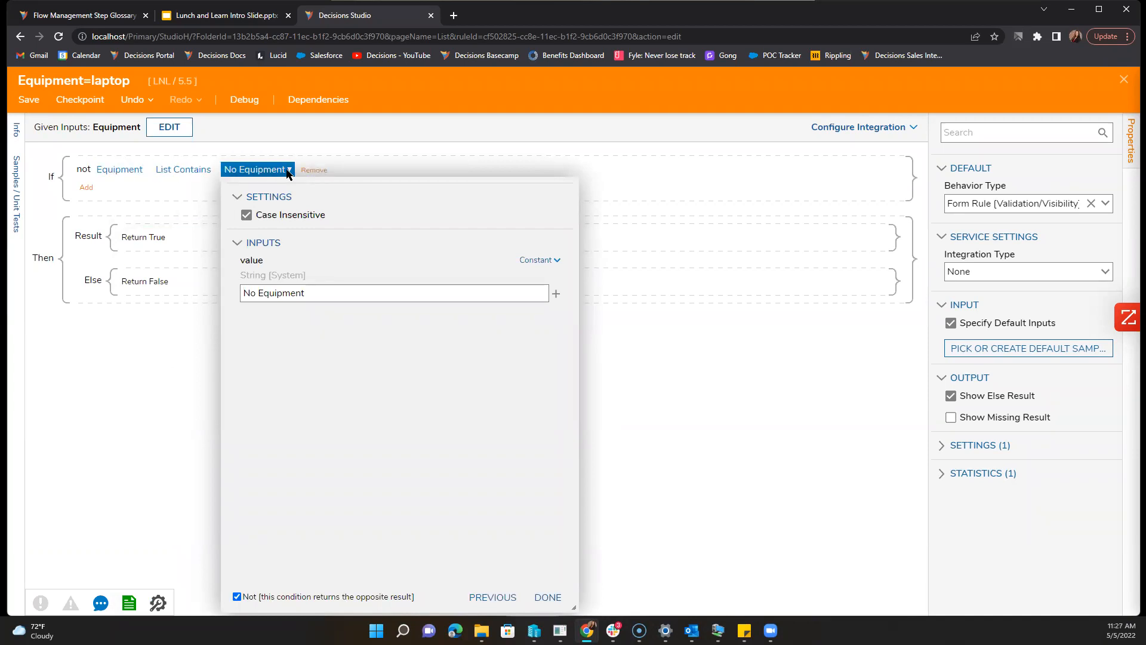
click(551, 600)
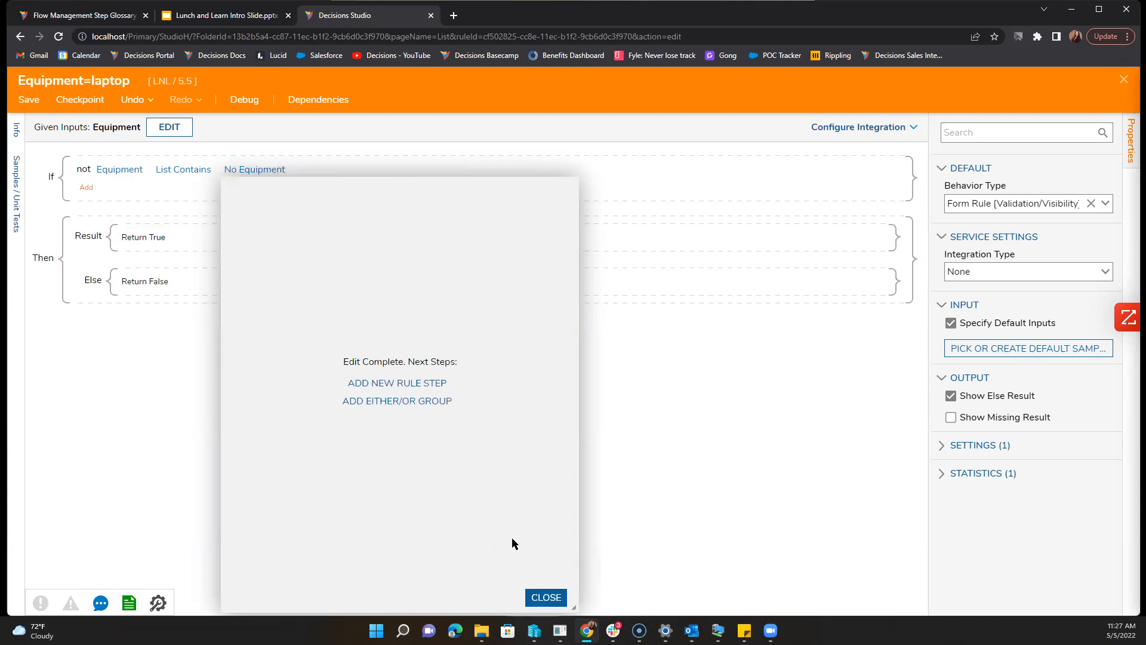
click(545, 597)
click(30, 100)
click(672, 416)
click(1125, 84)
scroll(504, 362, down, 1)
scroll(504, 363, up, 1)
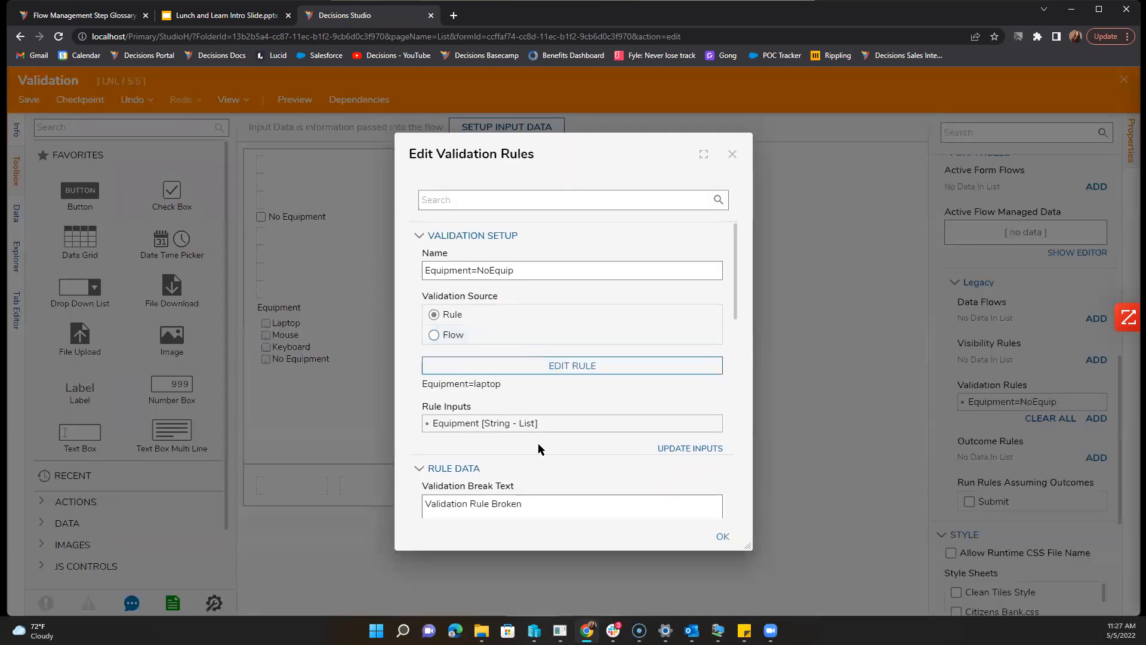
scroll(541, 450, down, 1)
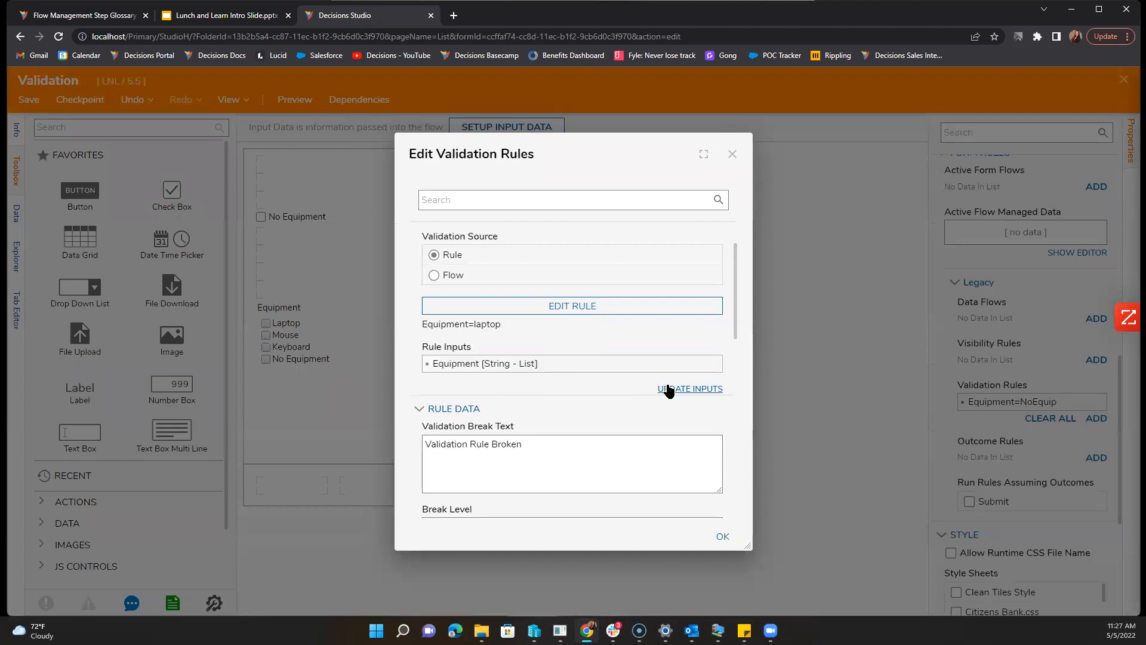
Step: Update the rule inputs and apply the validation to the Laptop, Mouse and Keyboard Estimate text boxes
click(713, 365)
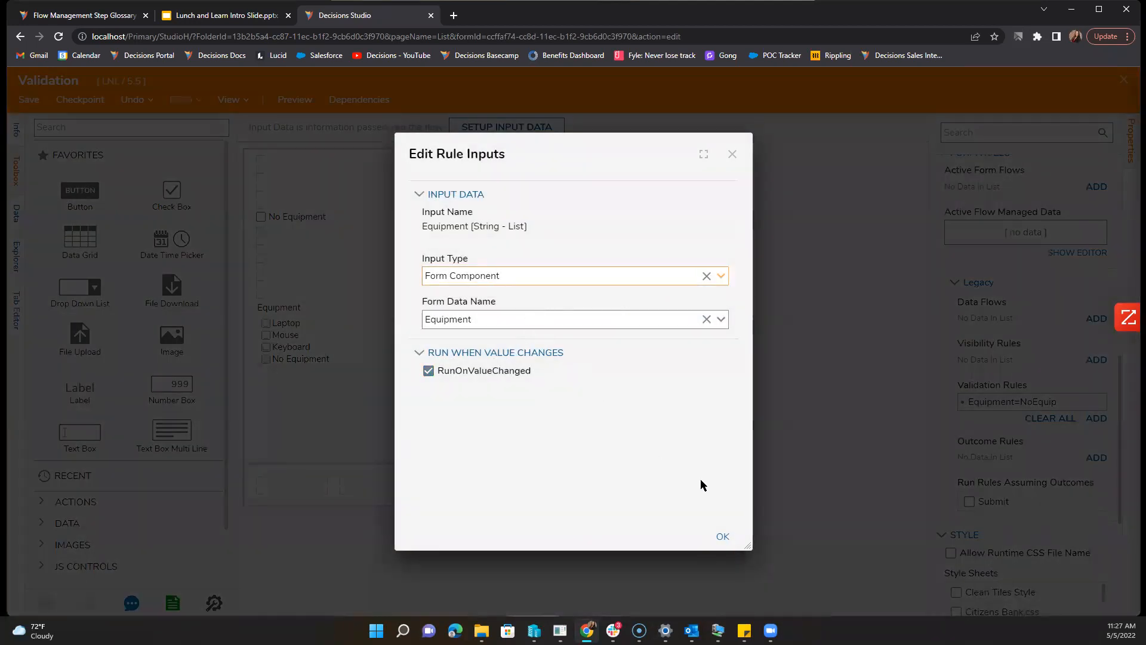
click(723, 537)
scroll(559, 419, down, 3)
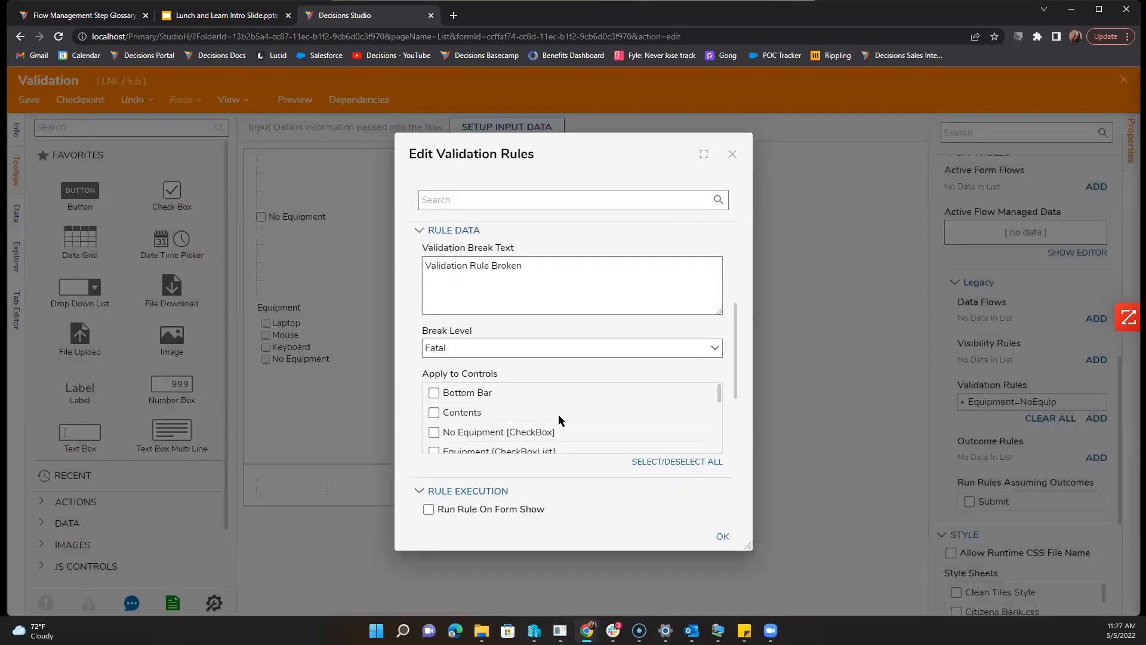
scroll(496, 416, down, 1)
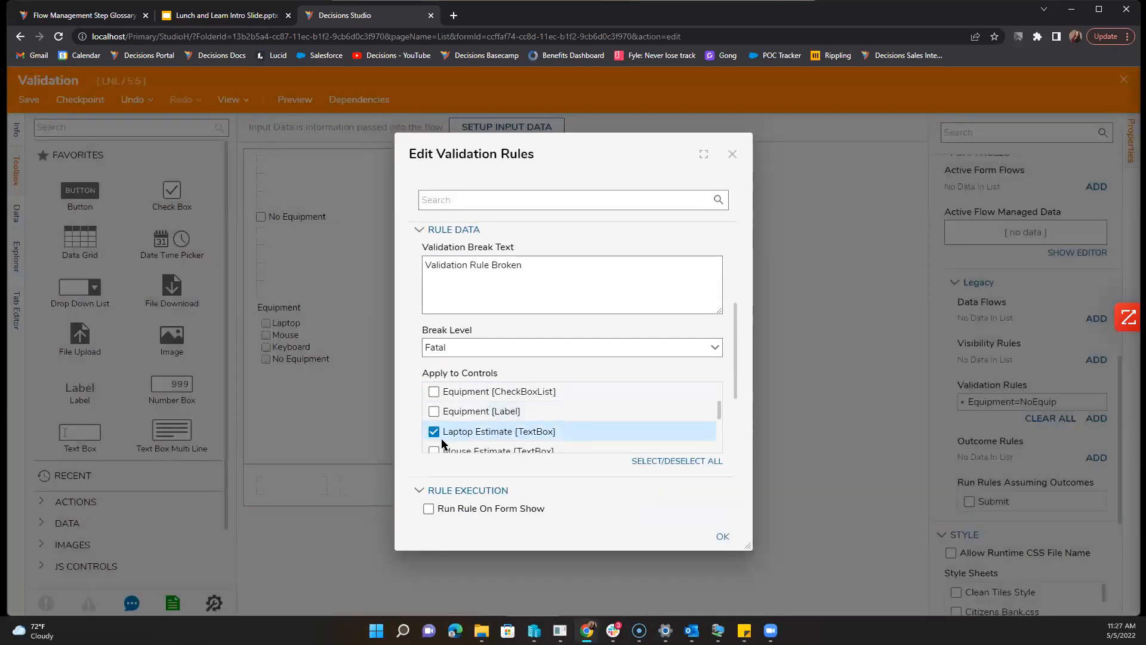
scroll(441, 436, down, 1)
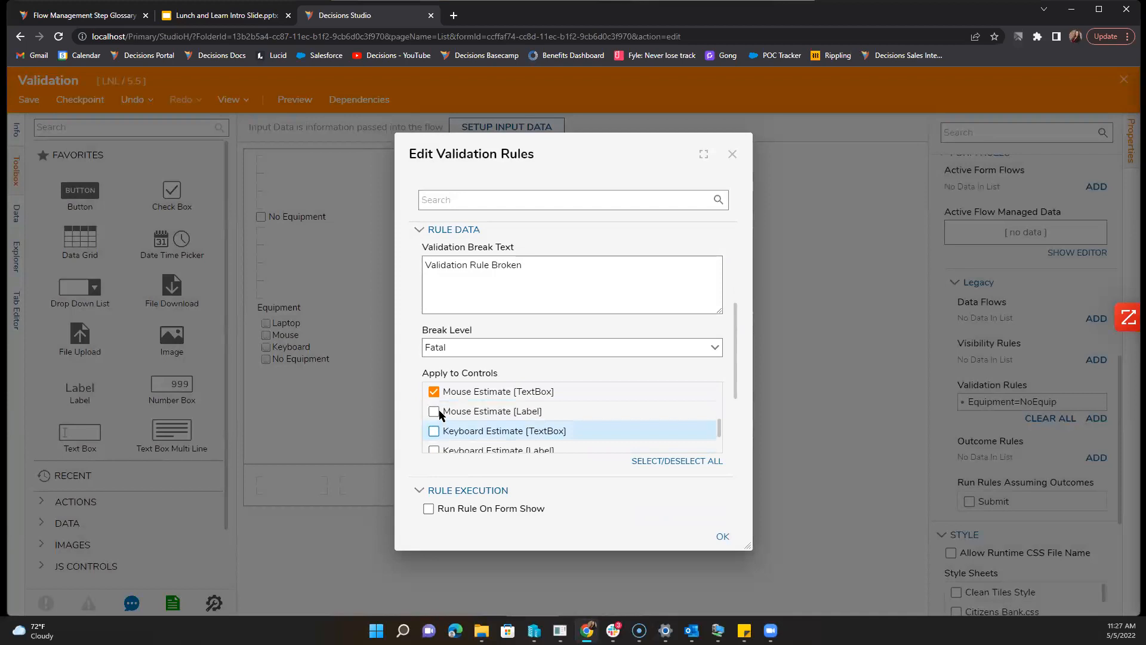
click(434, 431)
Step: Accept the Equipment=NoEquip validation settings and start saving the Validation form
scroll(549, 459, down, 1)
scroll(550, 460, down, 1)
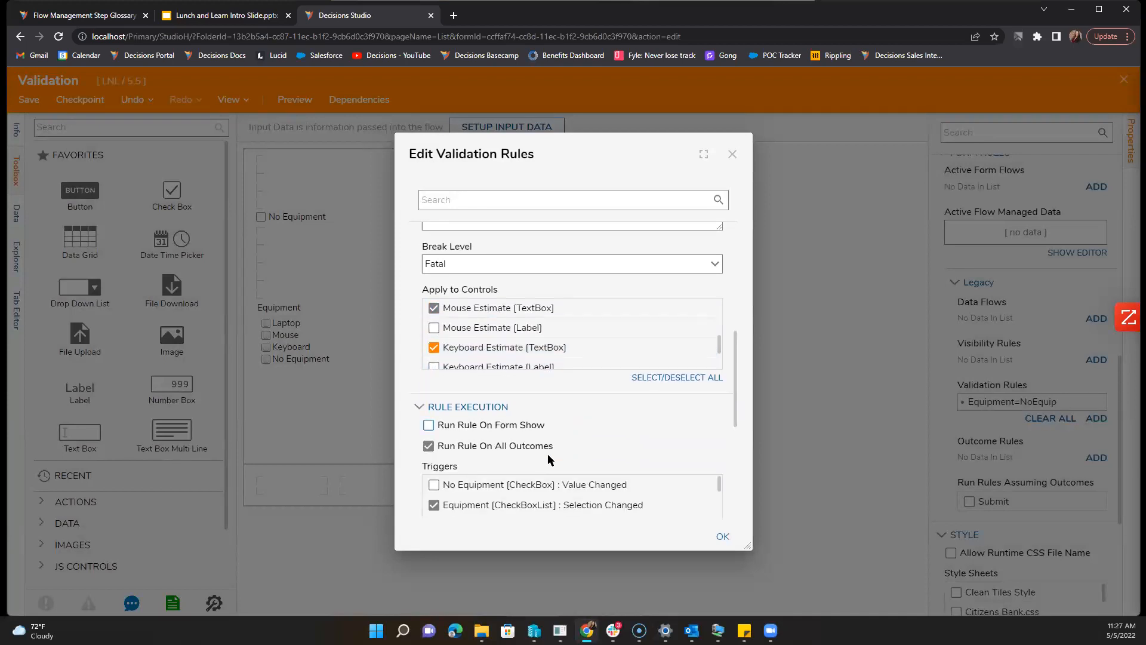
scroll(549, 466, down, 1)
scroll(594, 411, down, 2)
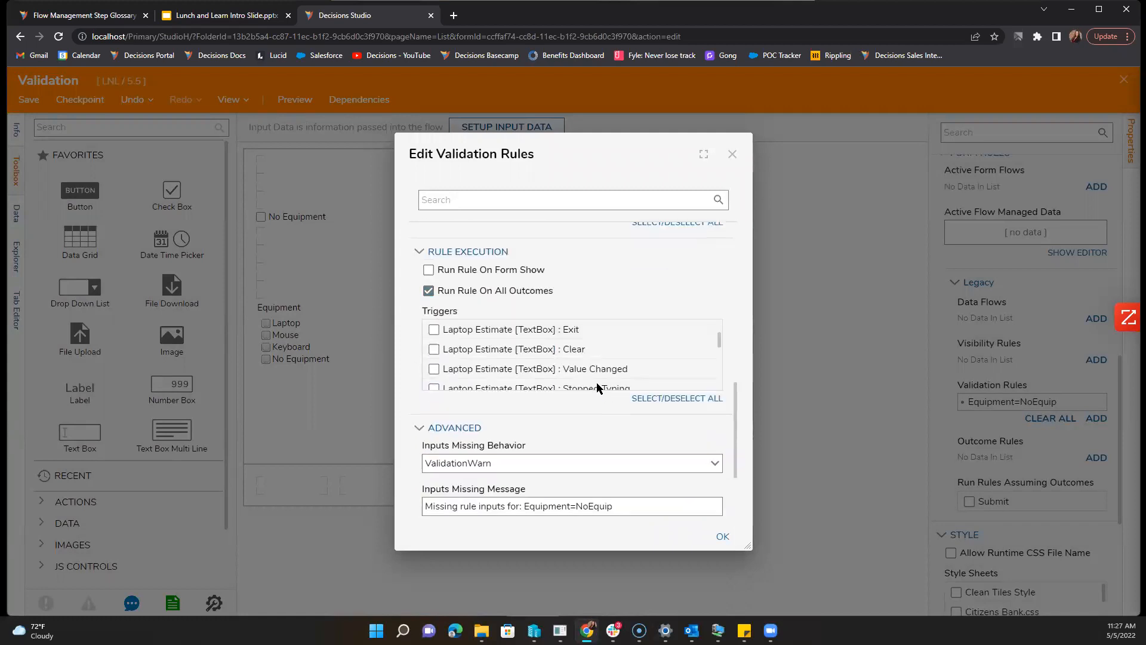
scroll(597, 373, up, 1)
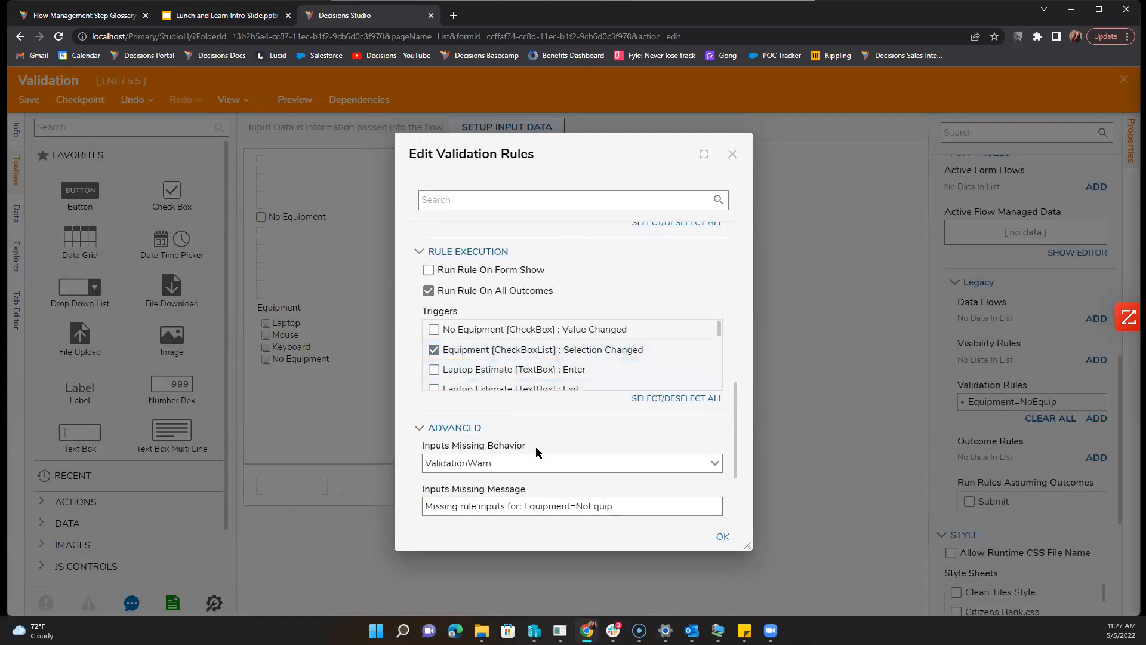
scroll(508, 460, down, 1)
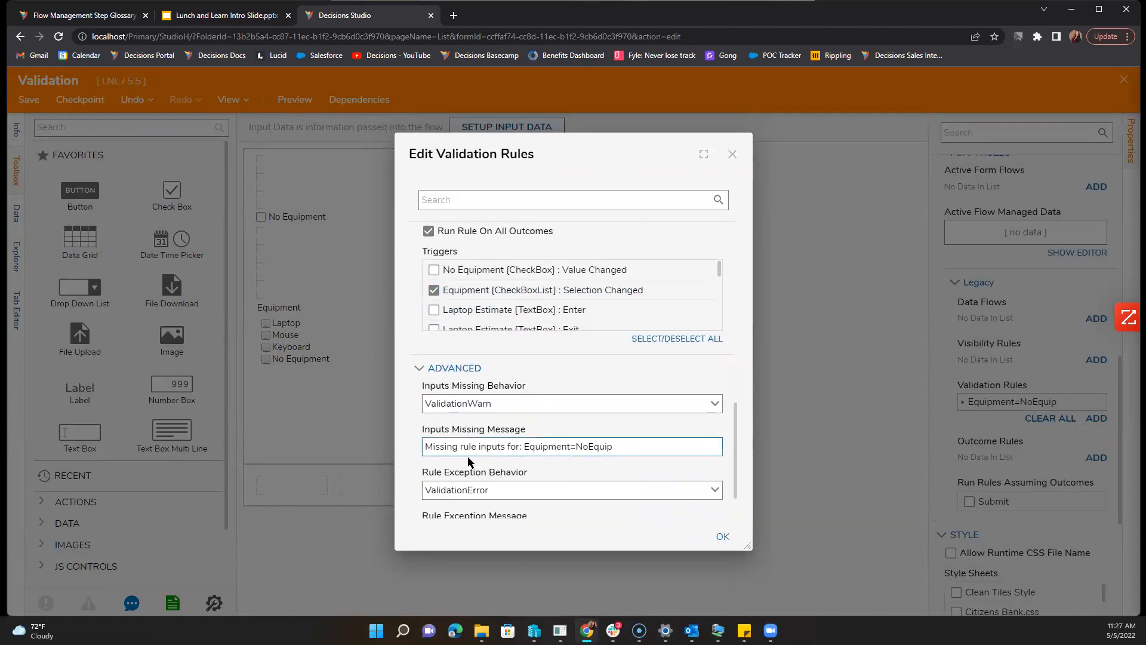
scroll(475, 463, down, 1)
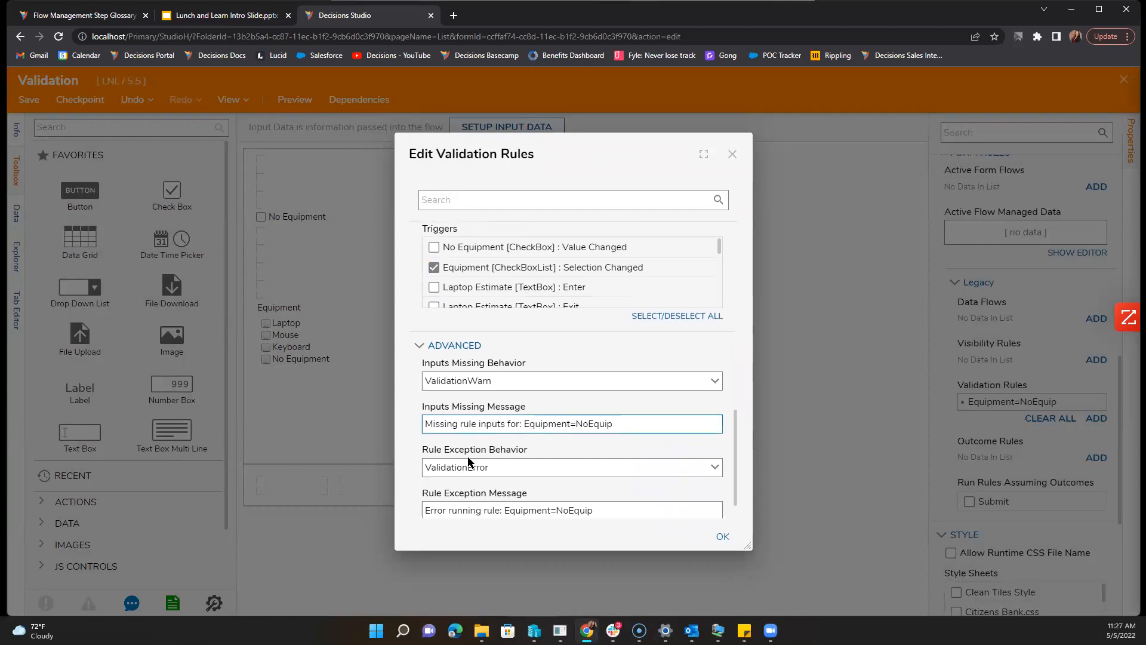
click(723, 539)
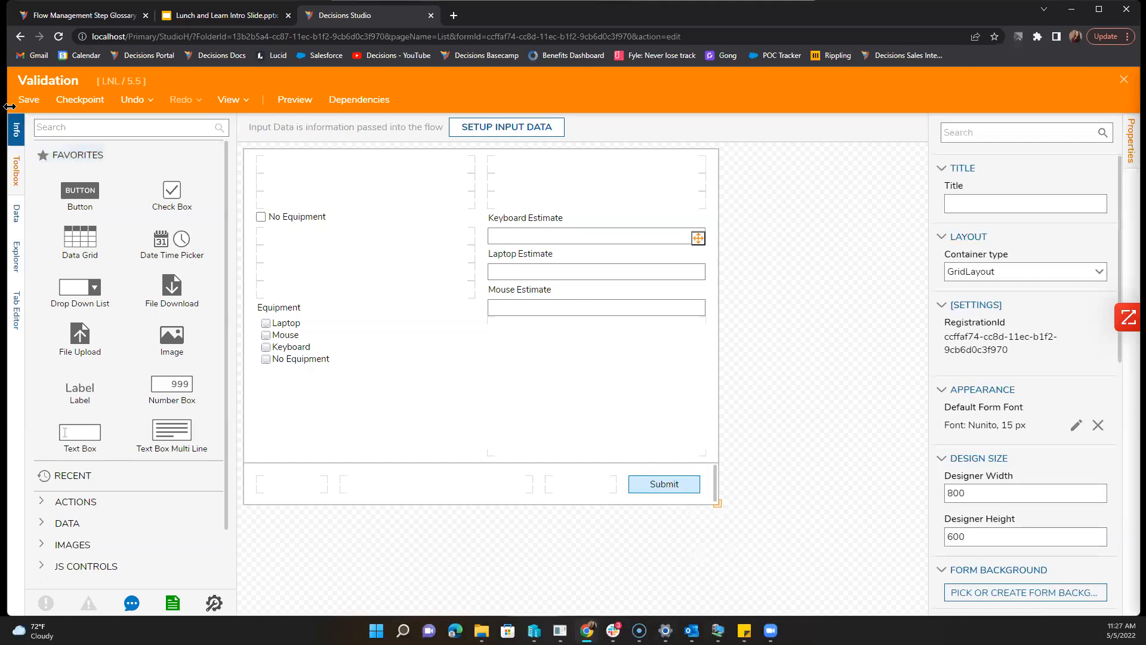
click(29, 99)
Step: Save and close the form, then debug the flow with Laptop ticked and submit
click(694, 417)
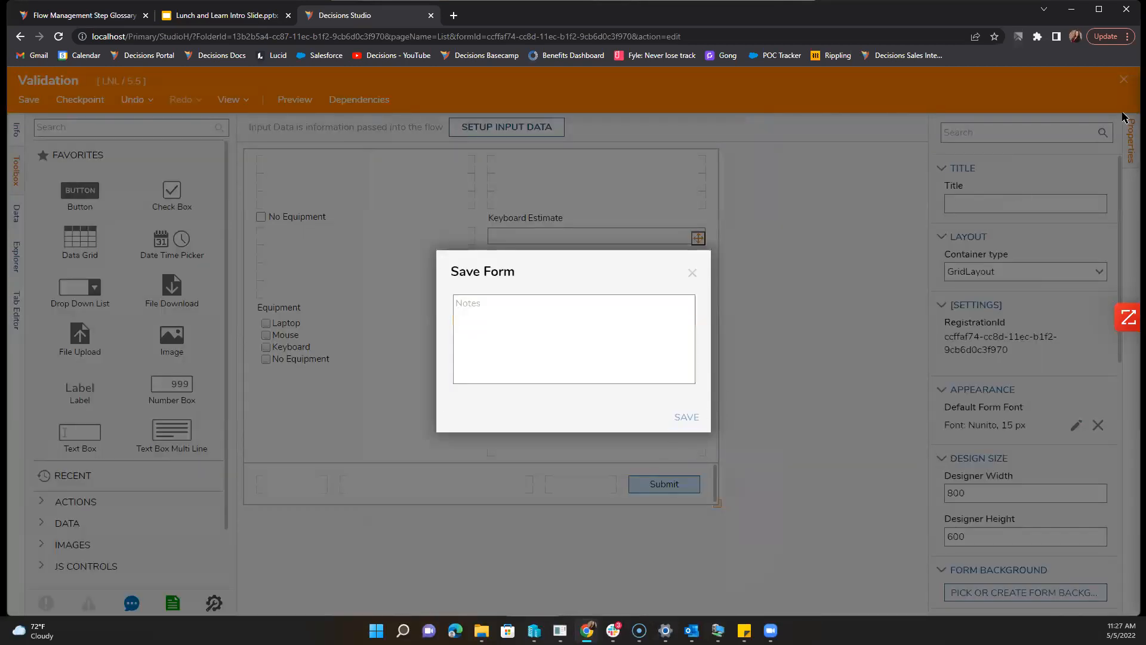
click(1124, 82)
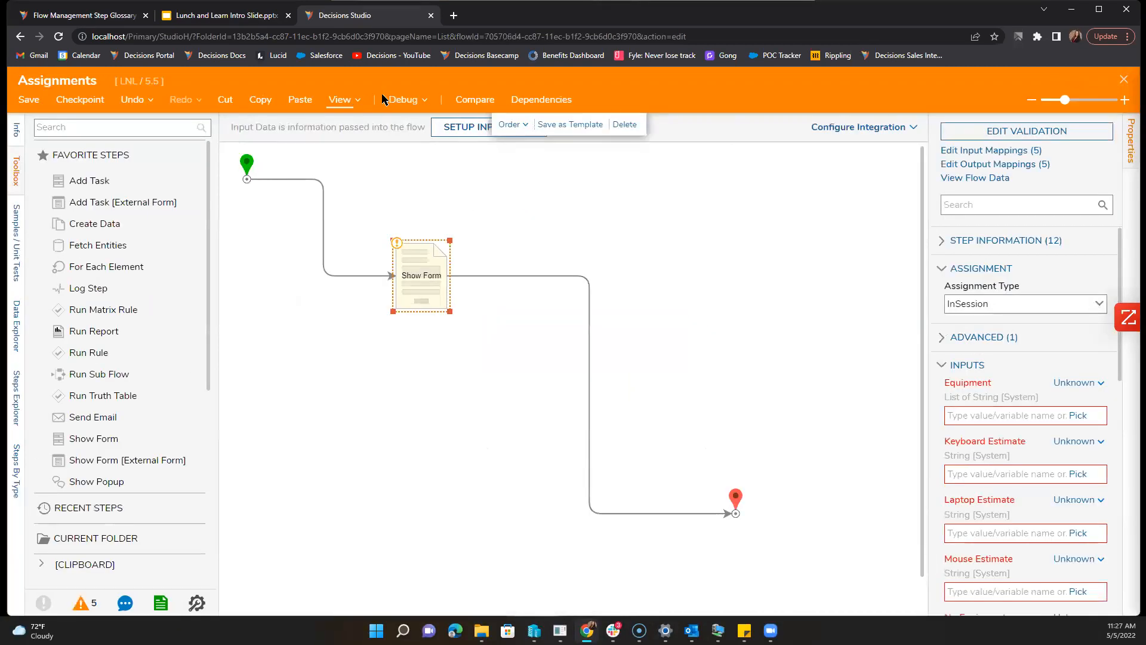
click(404, 100)
click(603, 297)
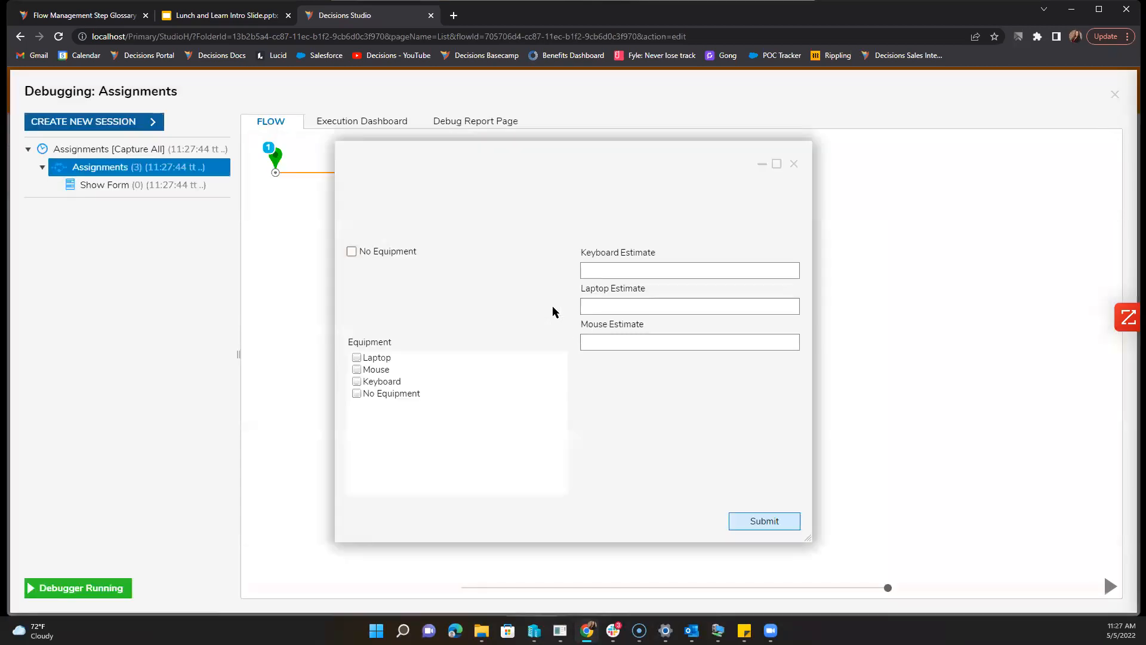
click(387, 359)
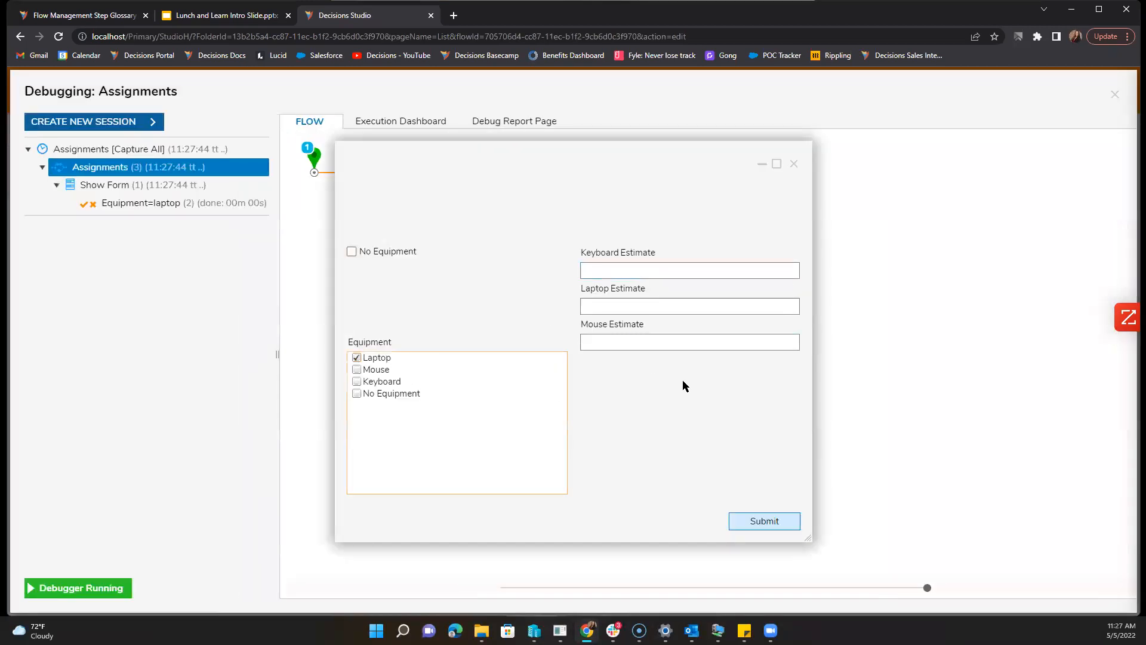
click(747, 520)
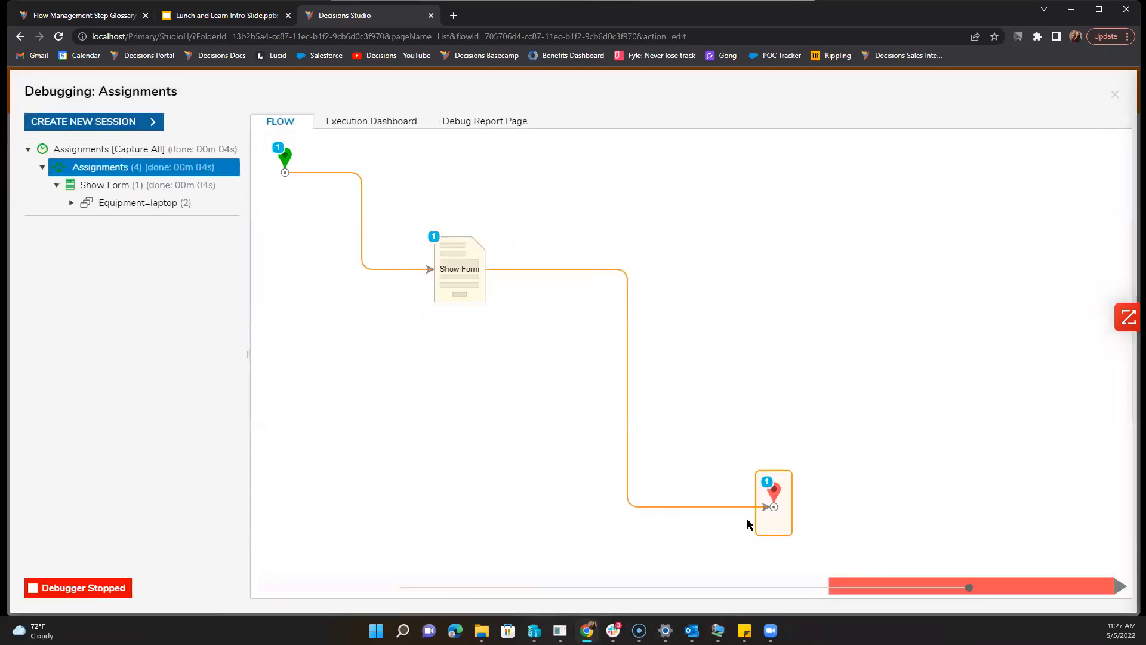
Step: In a new debug session, submit with No Equipment, then with Keyboard, and close the debugger
click(143, 128)
click(504, 295)
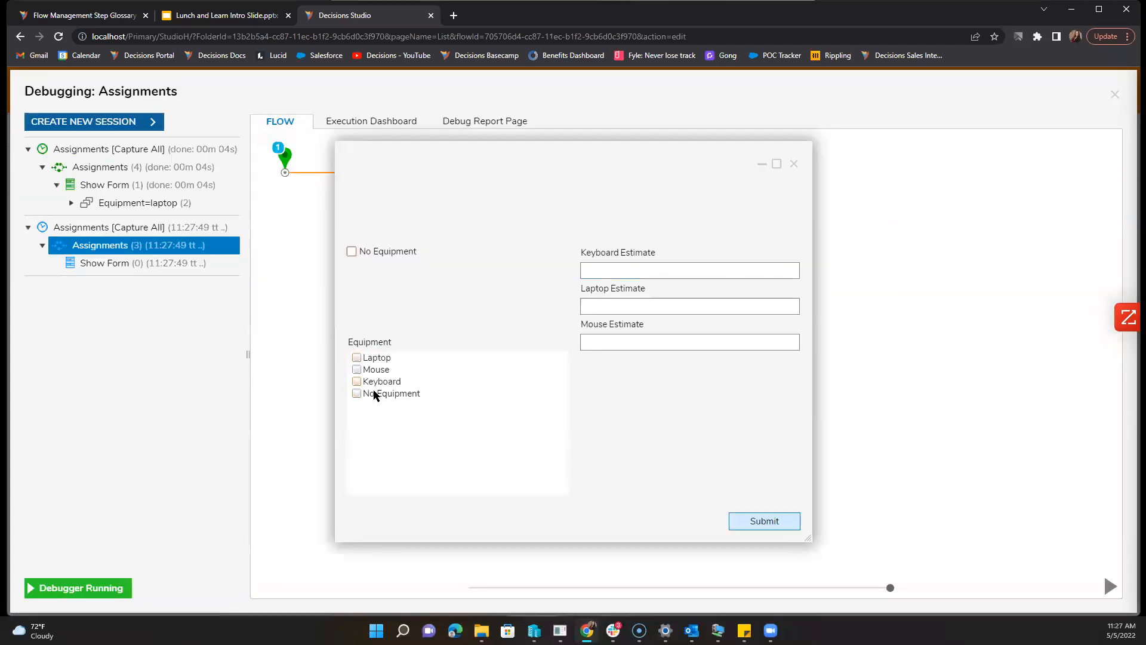
click(375, 394)
click(762, 521)
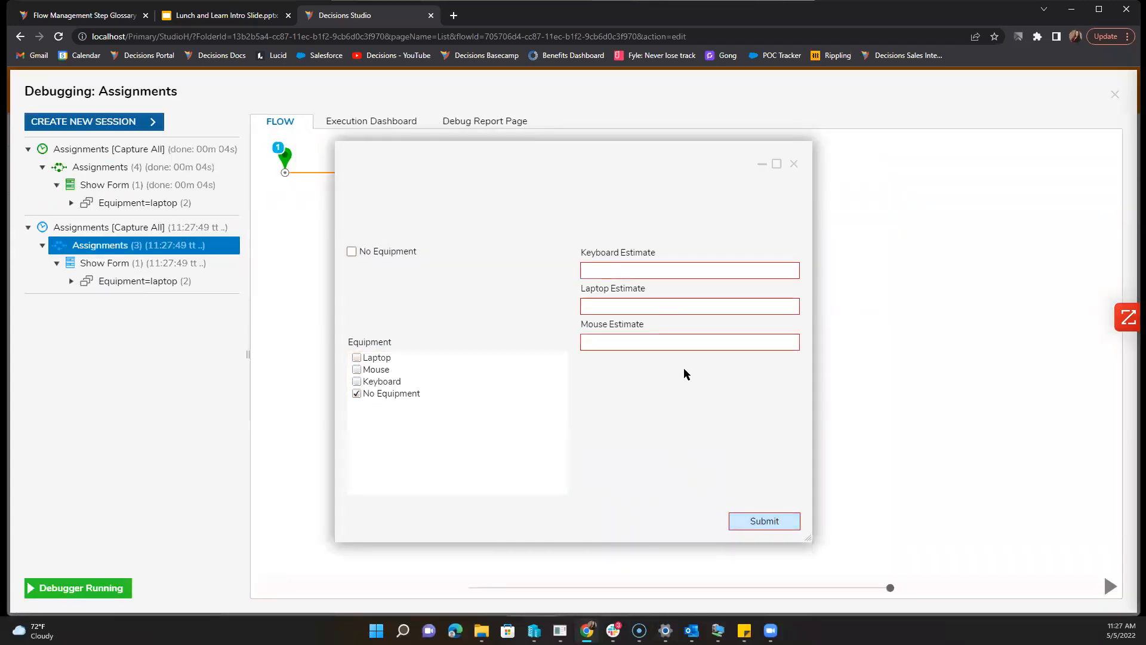
click(376, 382)
click(760, 521)
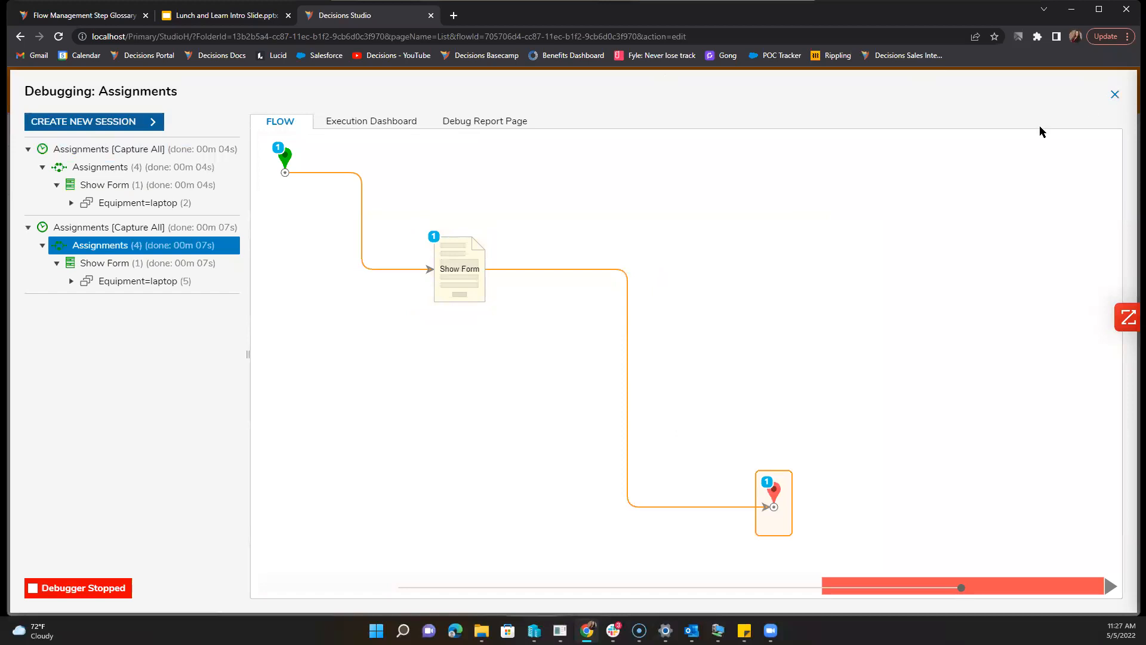
click(422, 274)
scroll(1009, 454, down, 5)
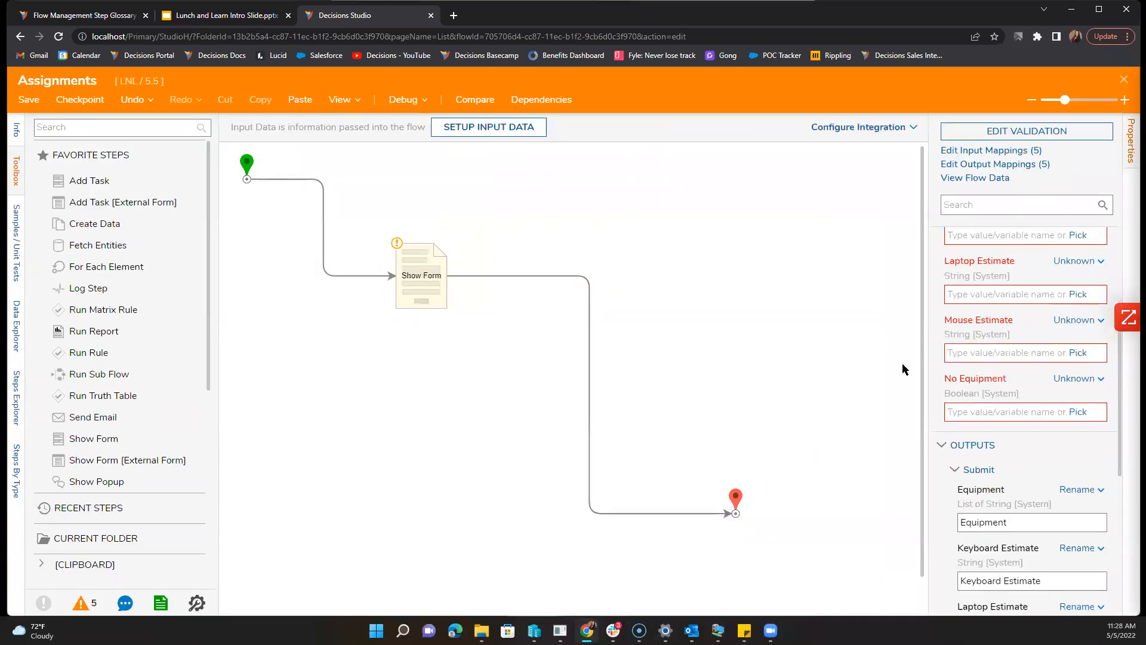
Step: Reopen the Show Form step's form and open the Equipment=NoEquip rule from Legacy Validation Rules
click(903, 369)
double_click(406, 279)
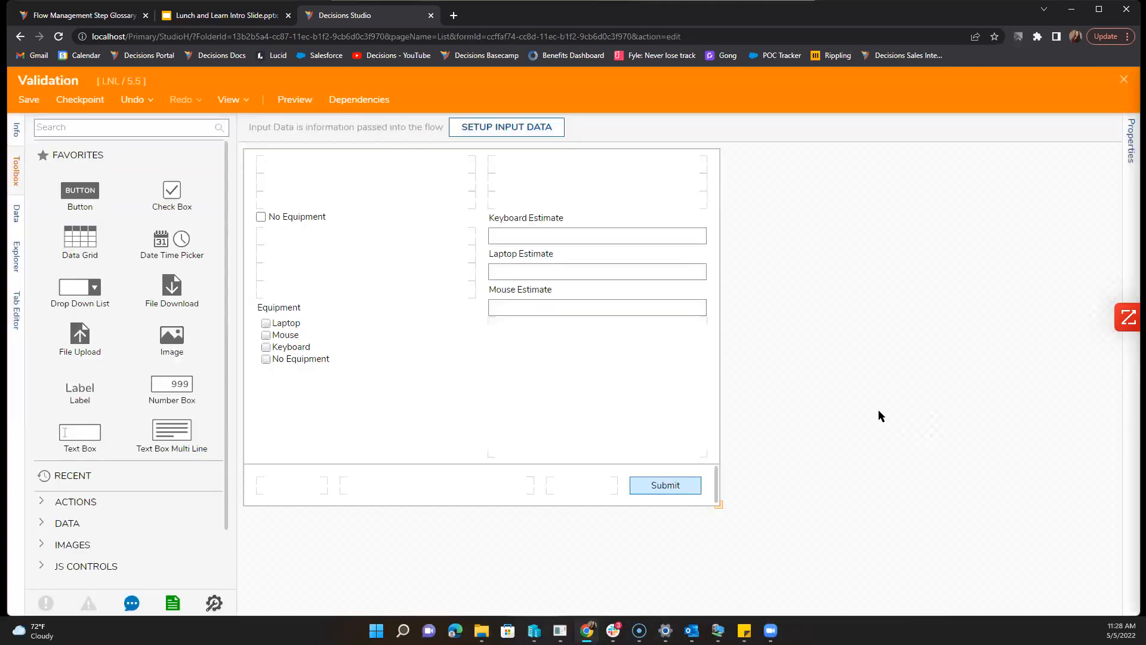
click(1129, 146)
scroll(985, 409, down, 5)
scroll(984, 414, down, 4)
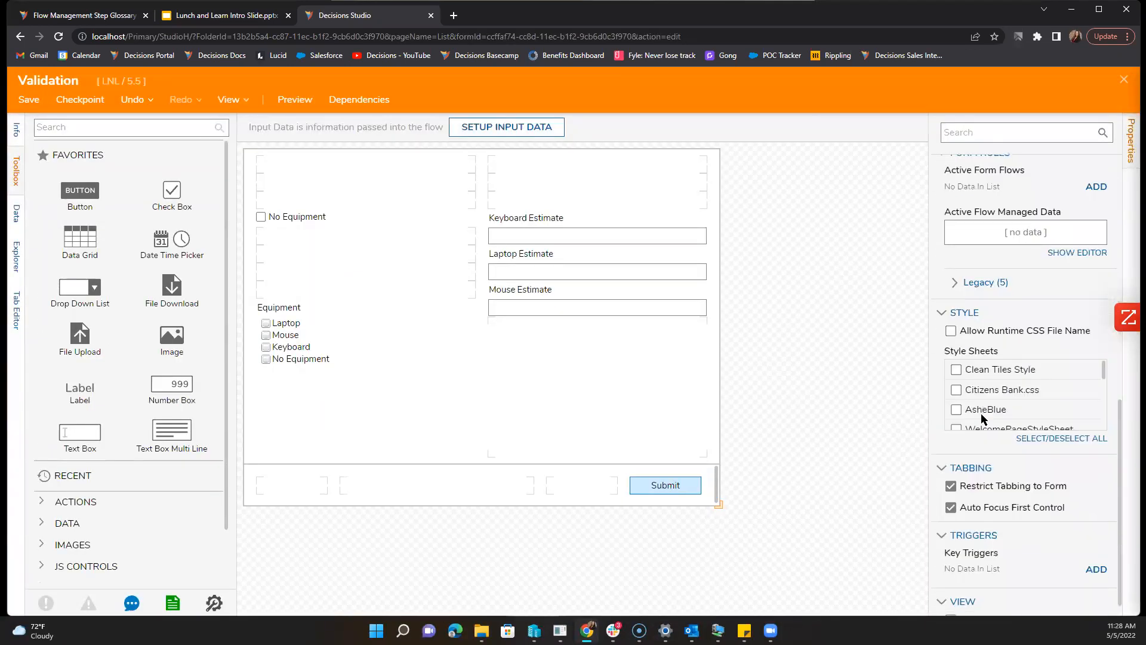
click(956, 285)
click(1087, 403)
click(600, 366)
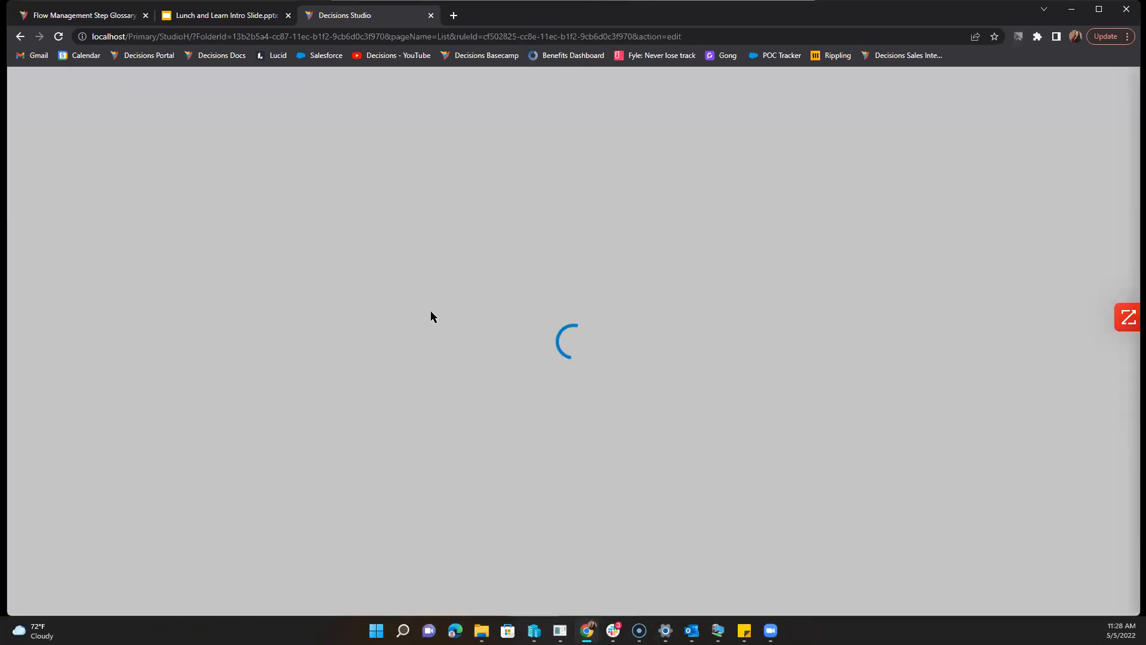
Step: Untick Not so the rule reads 'Equipment List Contains No Equipment', save it, and save the form
click(120, 169)
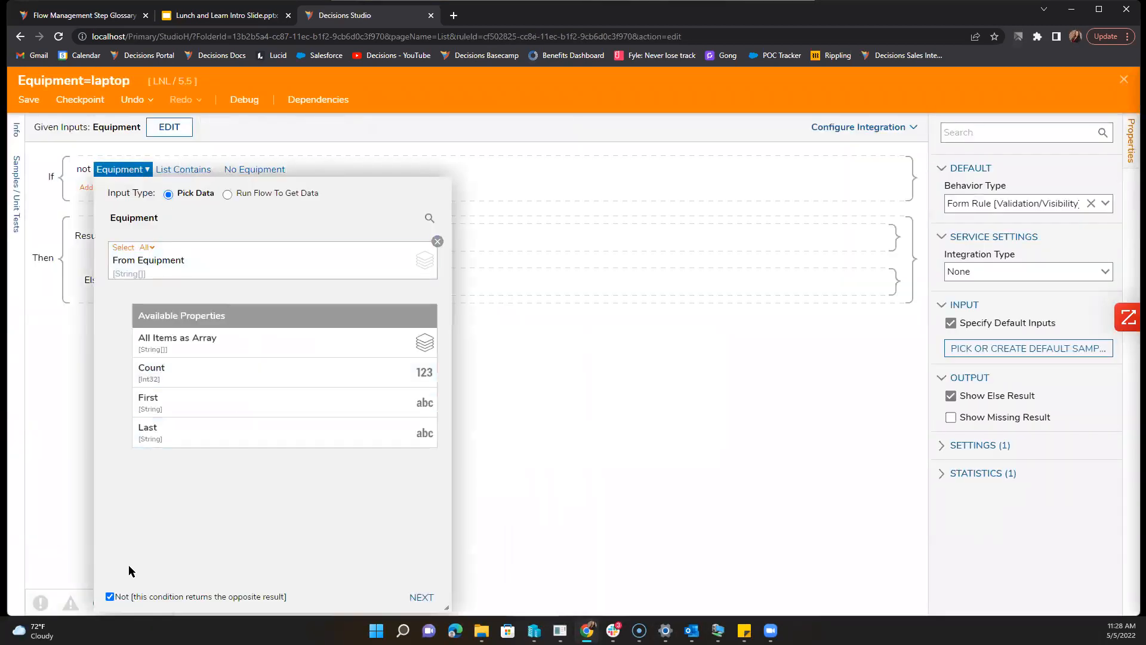
click(129, 599)
click(421, 597)
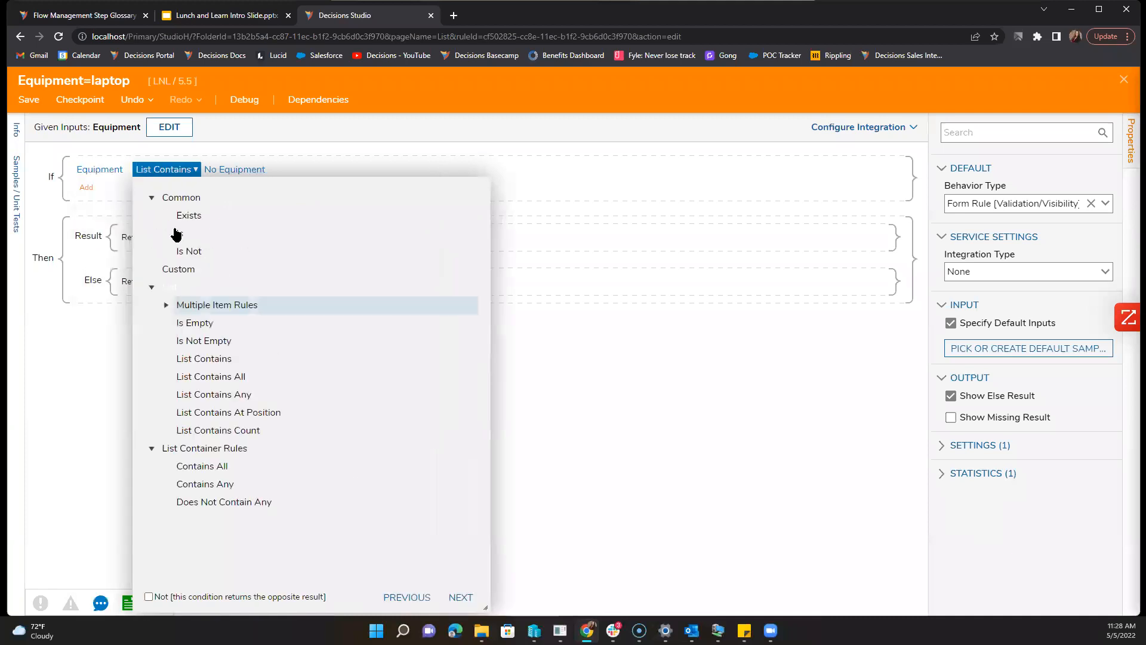
click(29, 99)
click(686, 418)
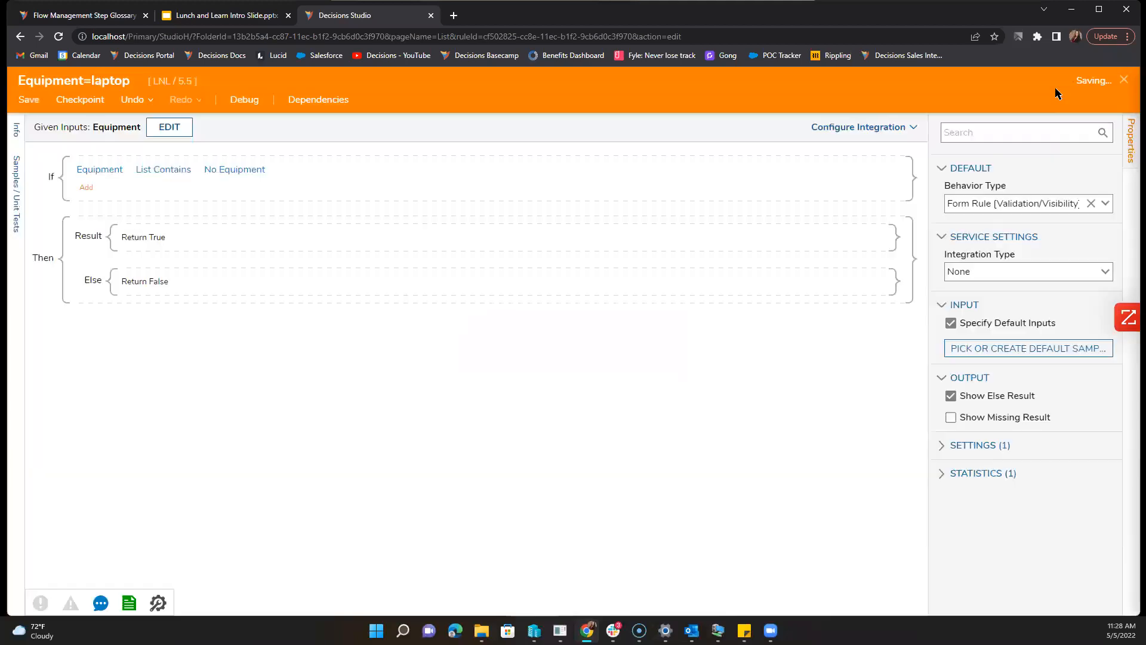
click(1122, 86)
click(723, 538)
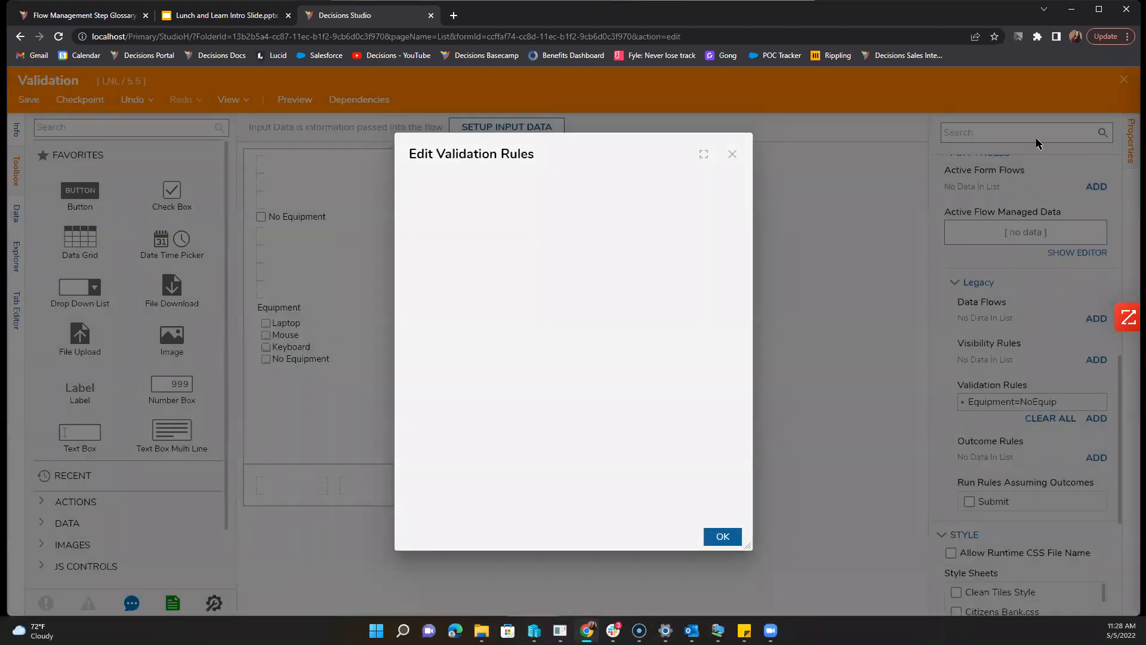
click(1124, 82)
click(686, 417)
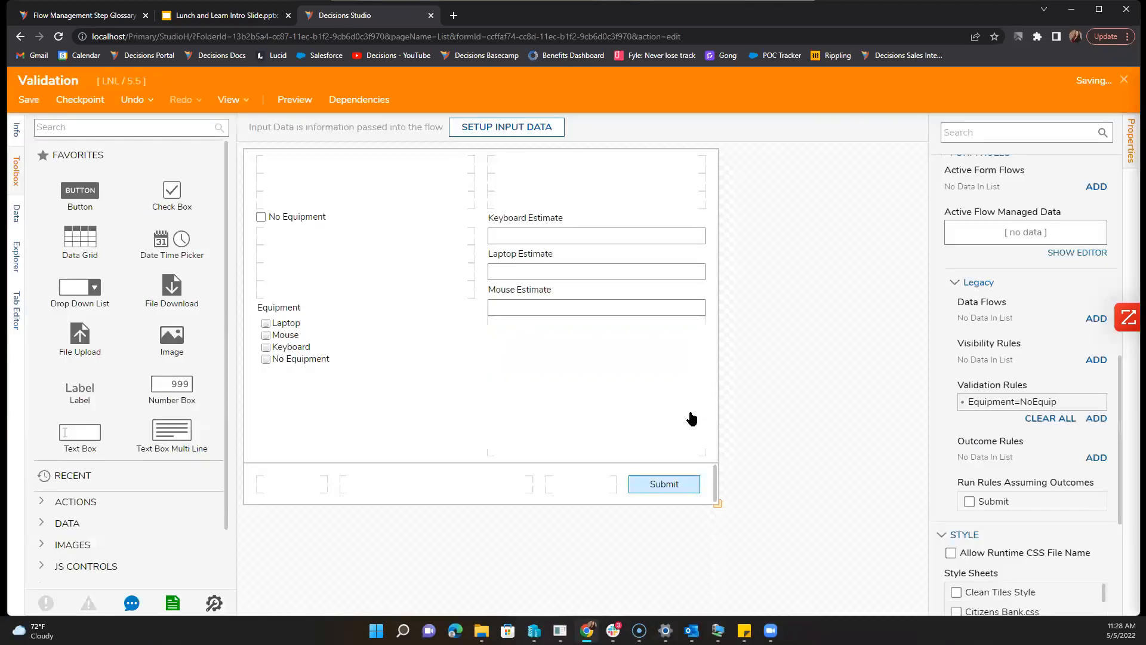
Step: Start a debug run of the Assignments flow and toggle the Equipment checkboxes, including No Equipment
click(392, 102)
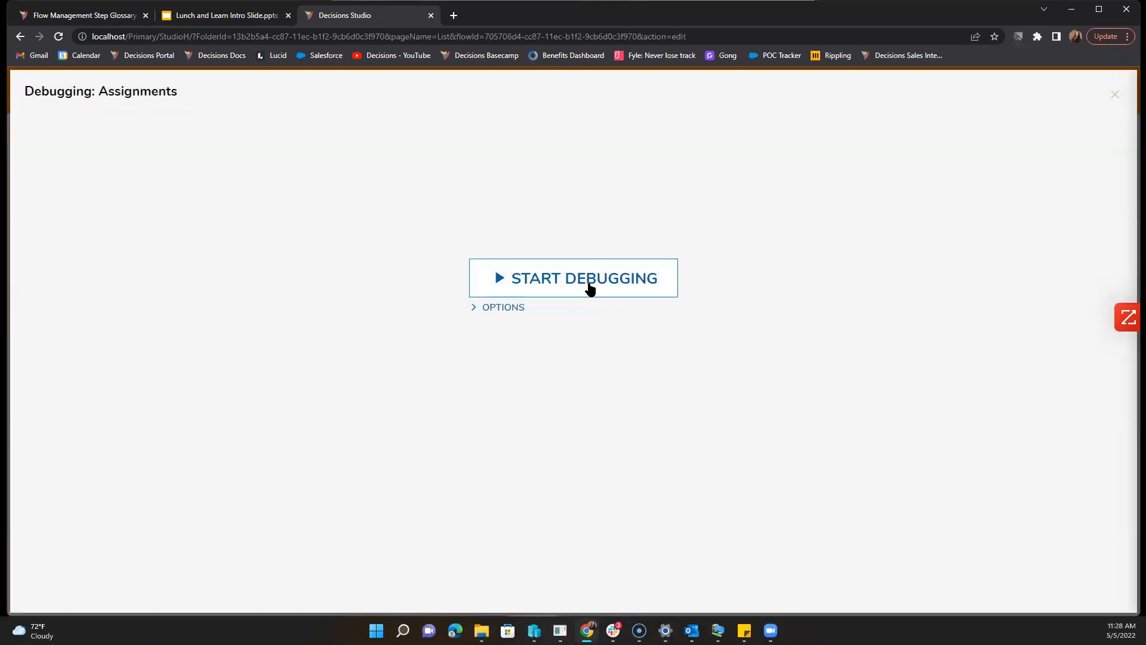
click(588, 282)
click(372, 359)
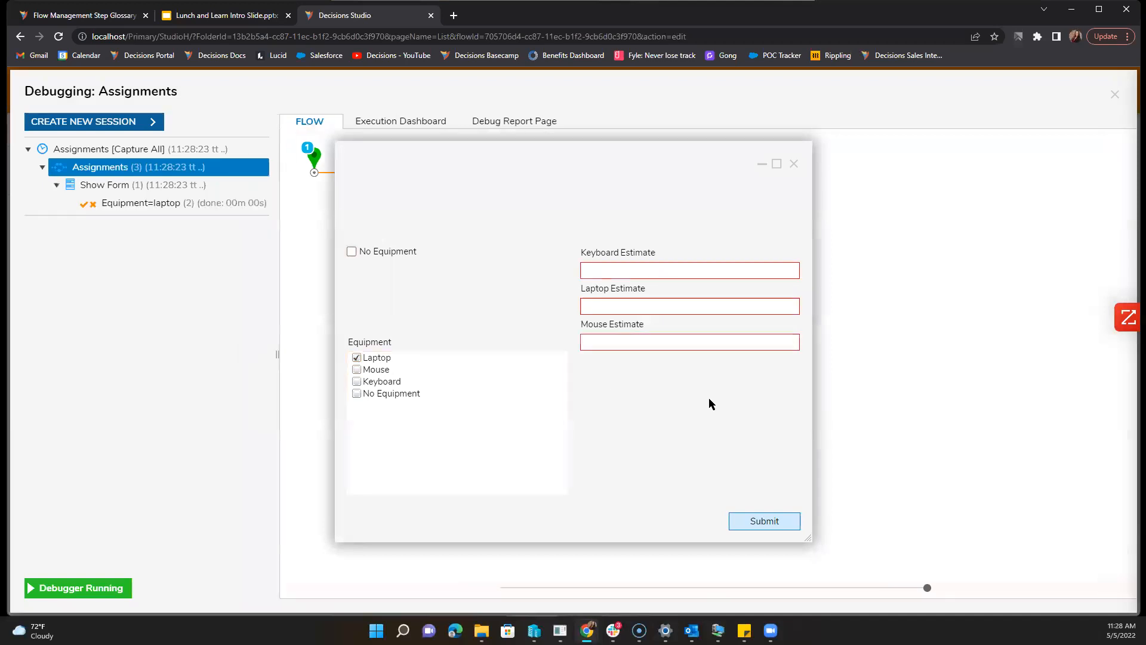
click(380, 368)
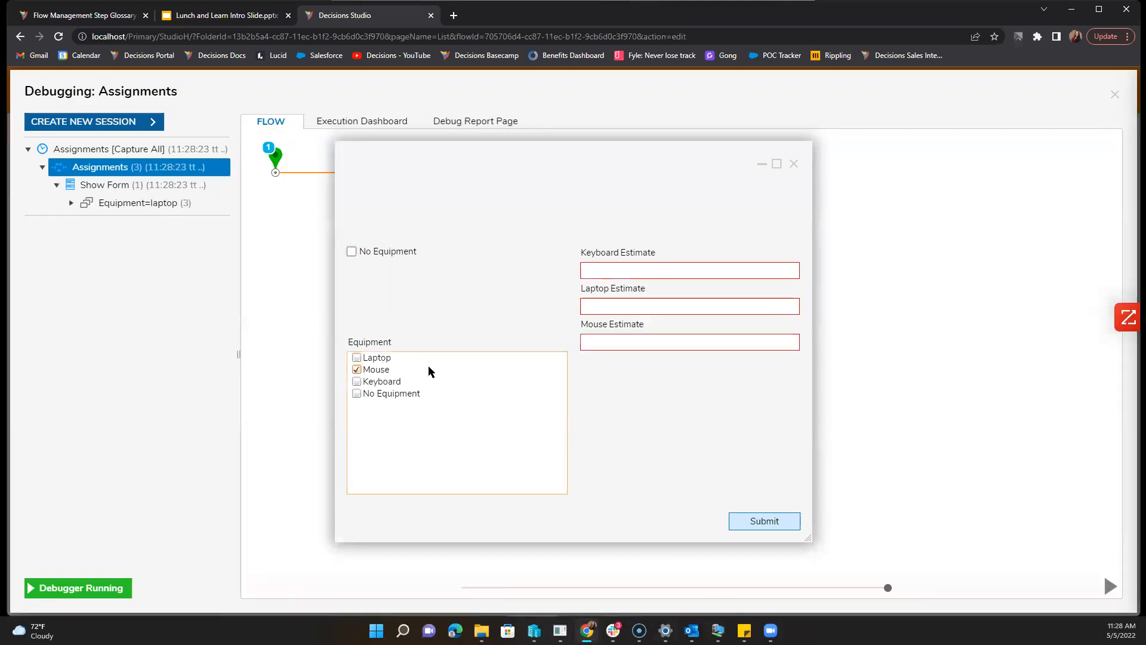
click(388, 393)
click(385, 381)
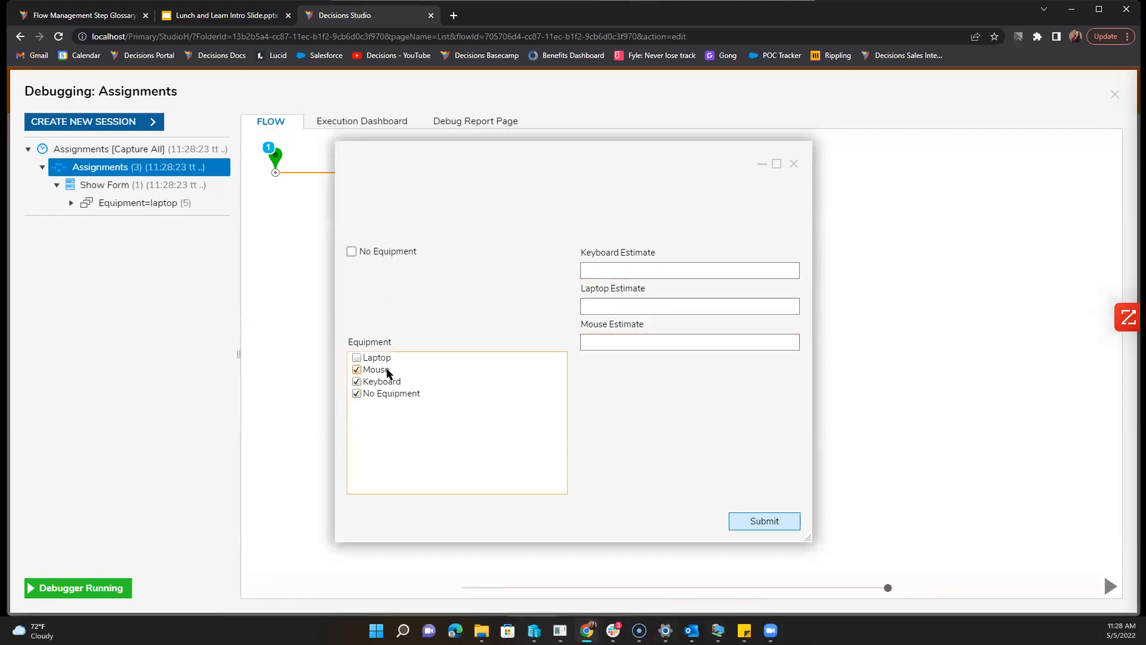
click(386, 383)
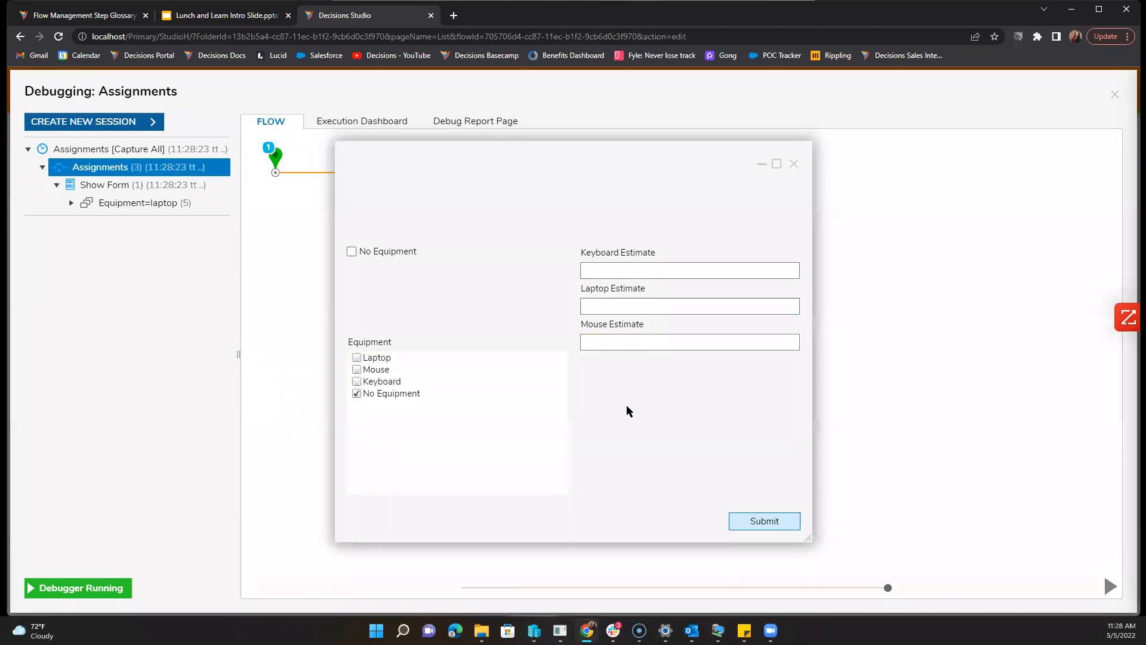
click(376, 358)
click(375, 394)
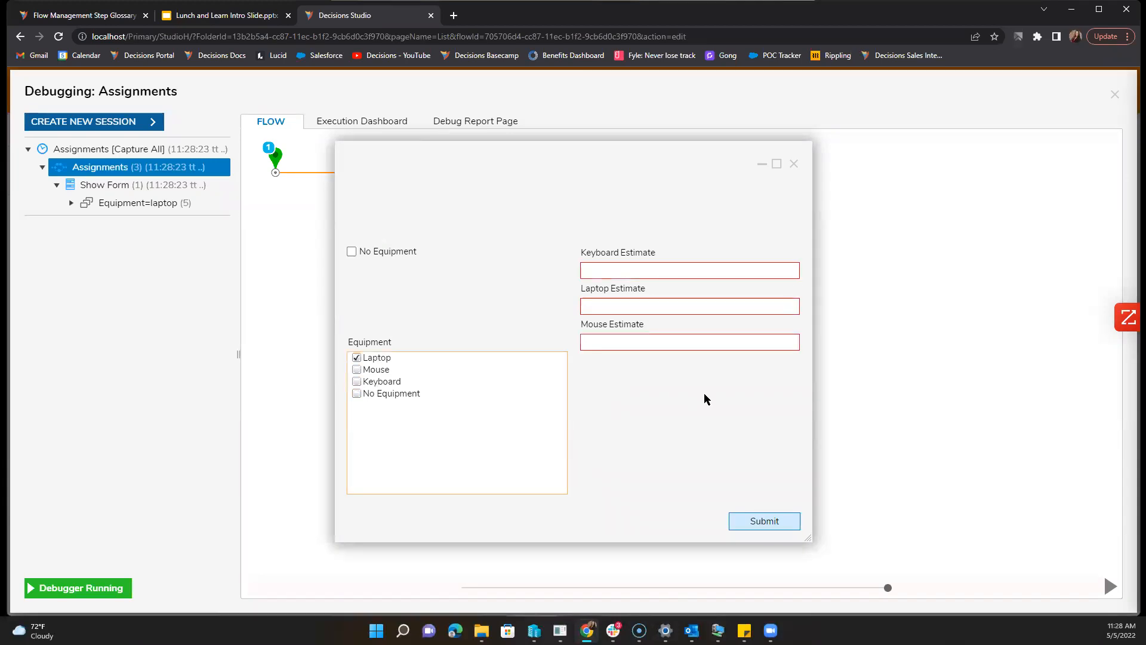
Step: Fill the Keyboard, Laptop and Mouse Estimate boxes, check Mouse, and submit the test form
click(680, 268)
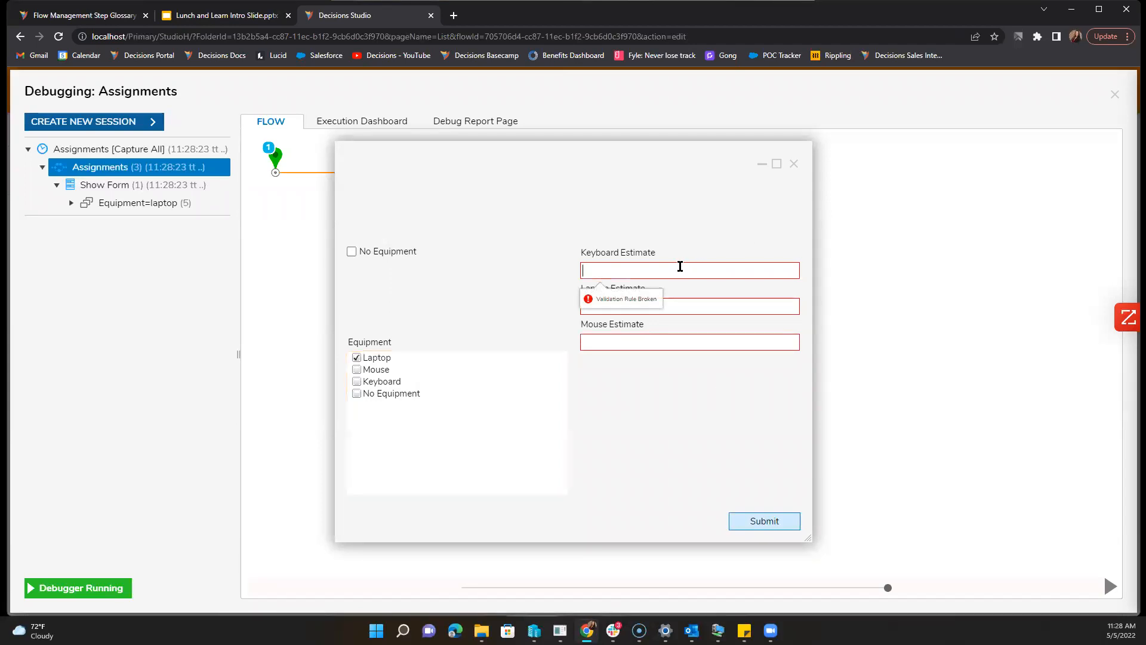
text(text)
click(688, 306)
text(text)
click(690, 342)
text(text)
click(388, 375)
click(756, 522)
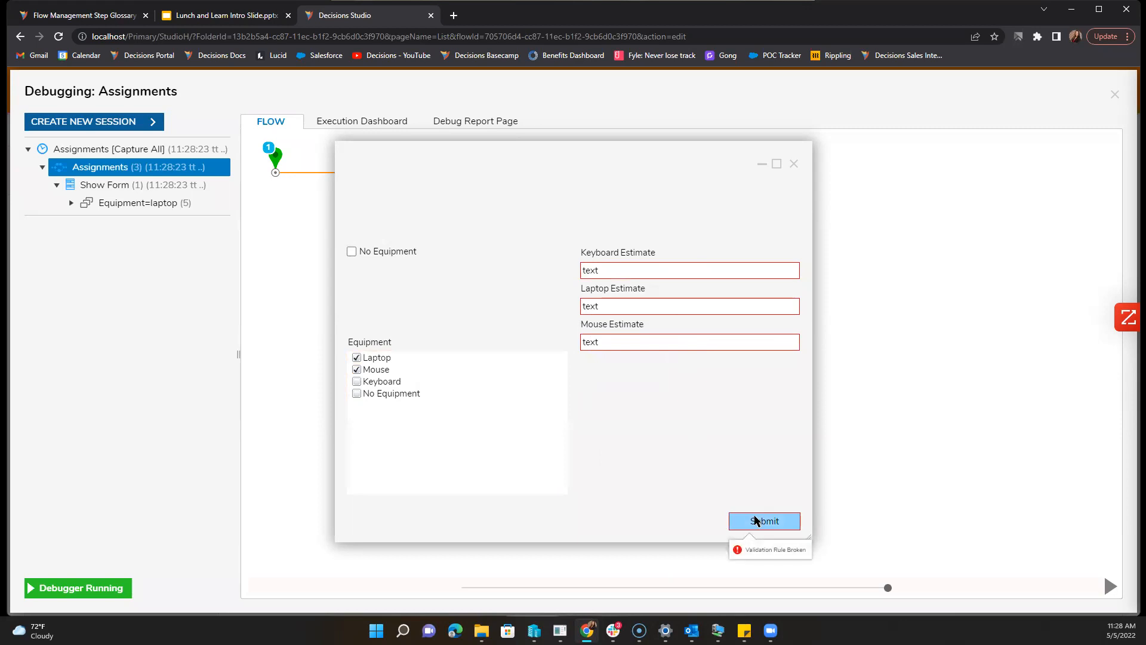
click(761, 522)
Step: Inspect the estimate field errors, check Keyboard and resubmit; validation is still broken
click(671, 267)
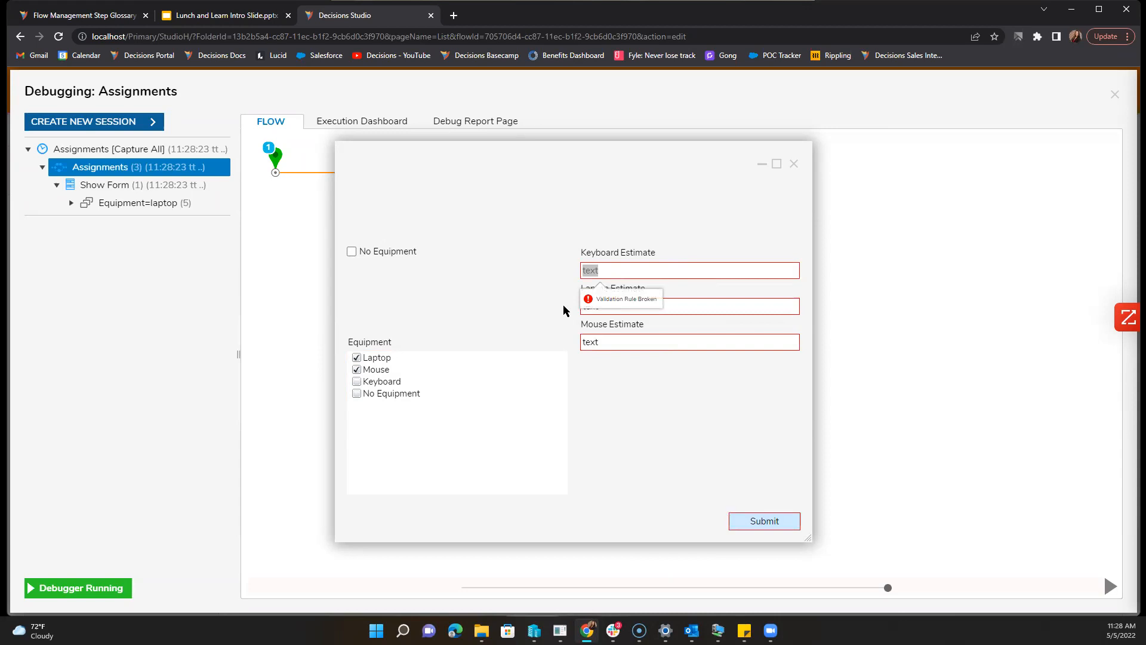
click(396, 382)
click(722, 341)
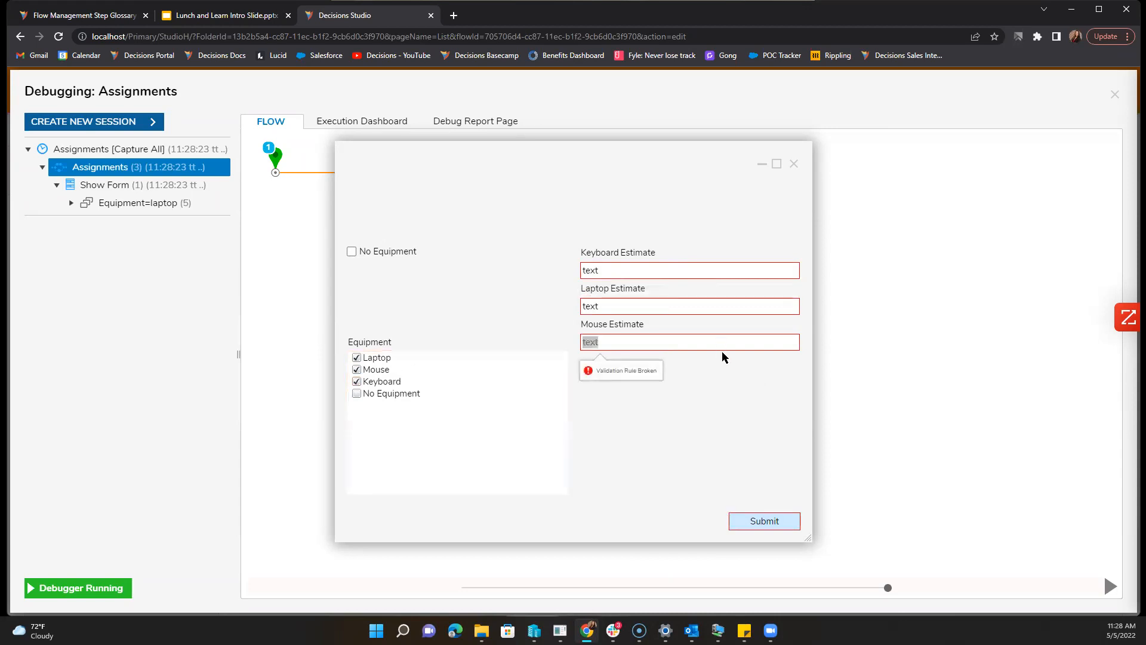
click(631, 344)
click(780, 524)
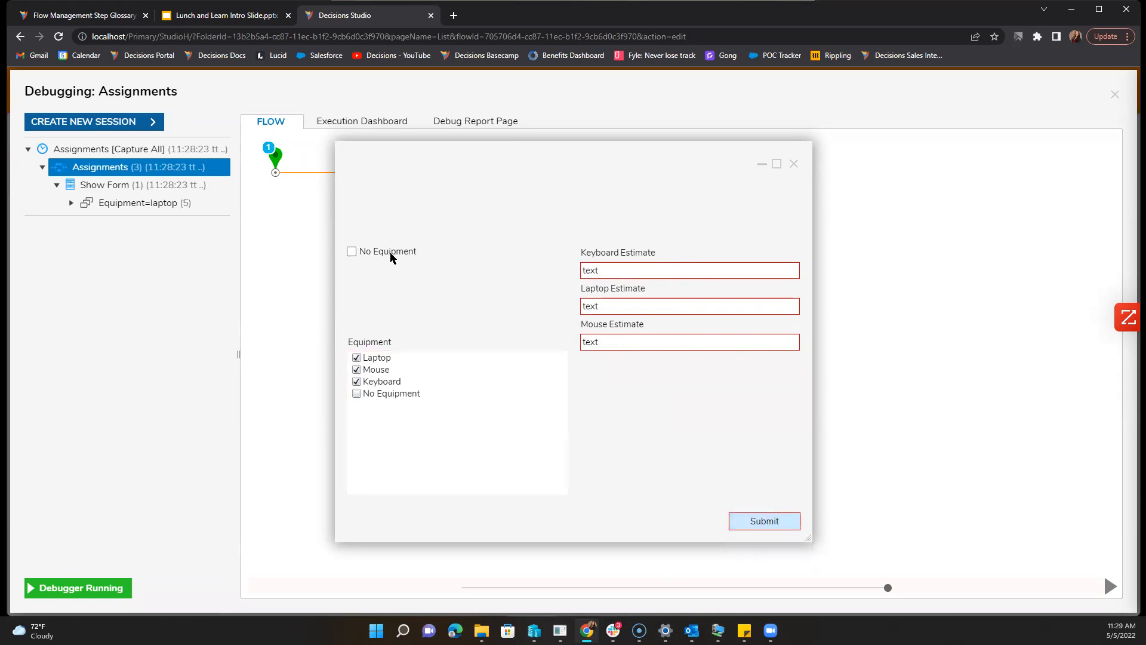
click(780, 526)
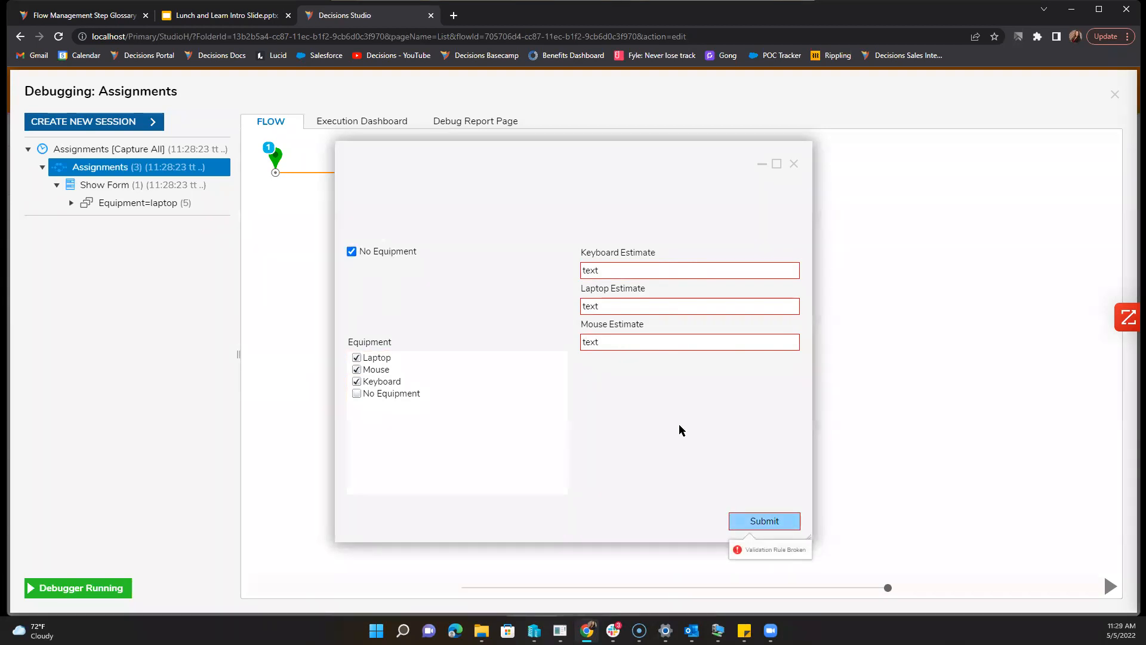
click(406, 250)
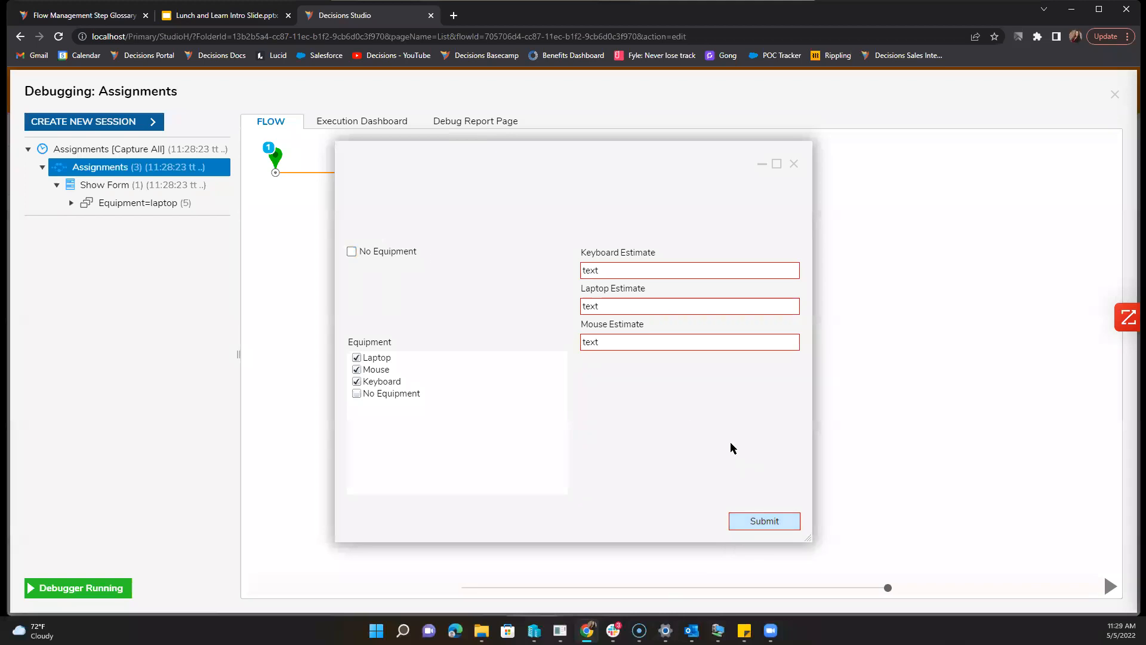
Step: Close the test form and debugger, then select the Show Form step
click(793, 164)
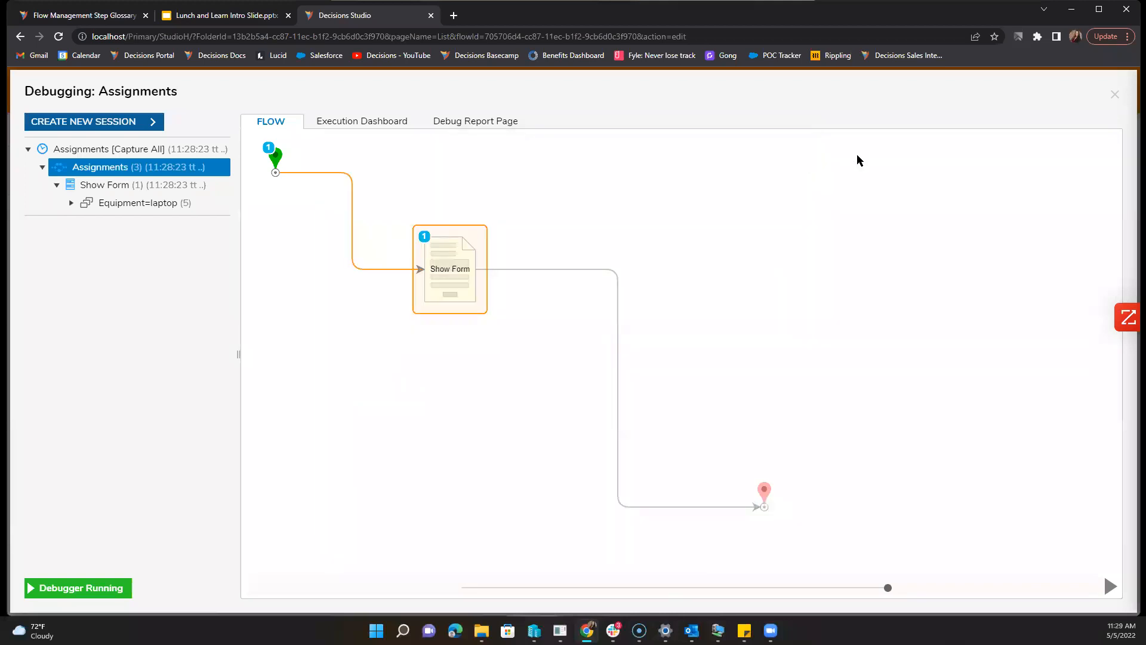
click(1115, 94)
click(422, 274)
Step: Open the Validation form and expand Legacy (5) in form properties to reveal the Equipment=NoEquip rule
click(1054, 127)
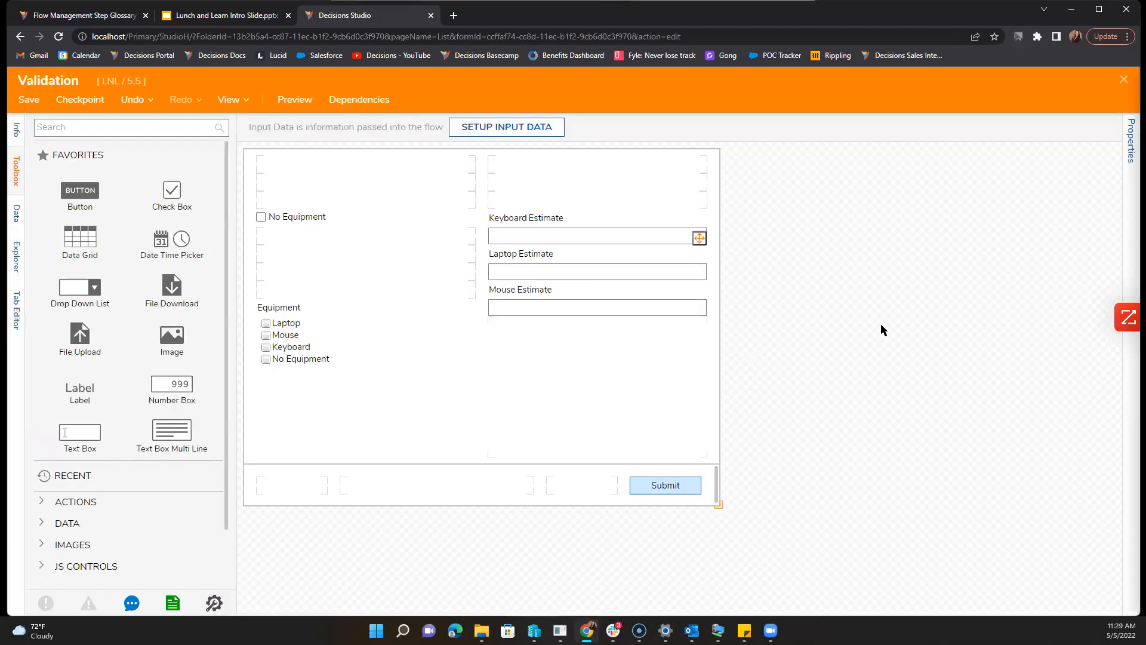
click(569, 243)
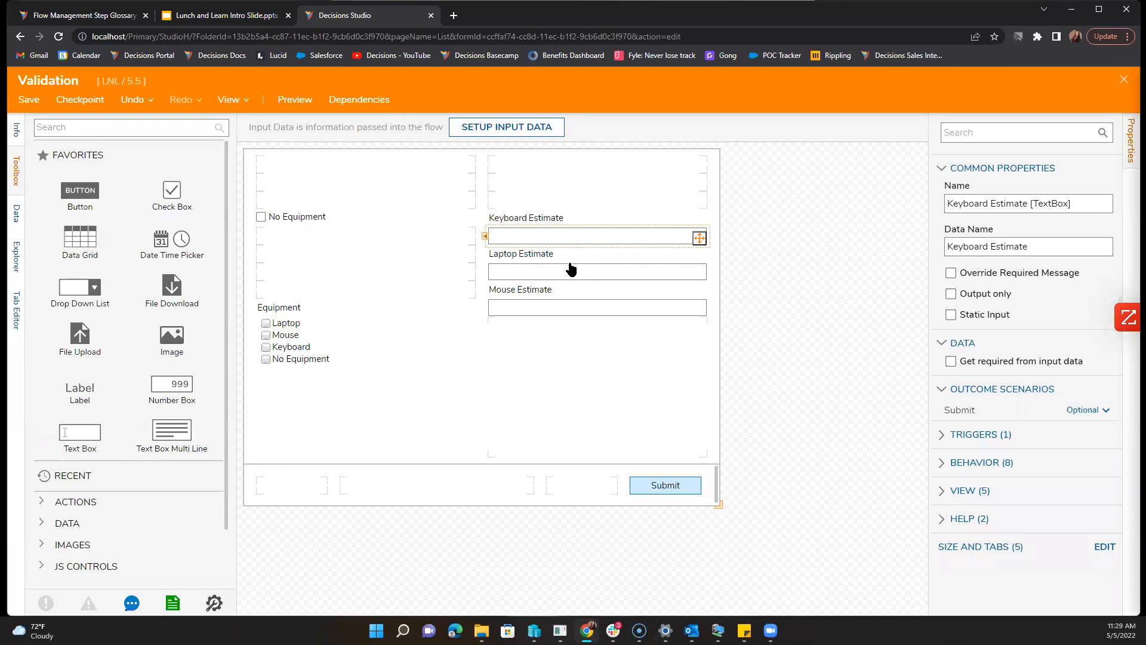
click(574, 298)
click(573, 321)
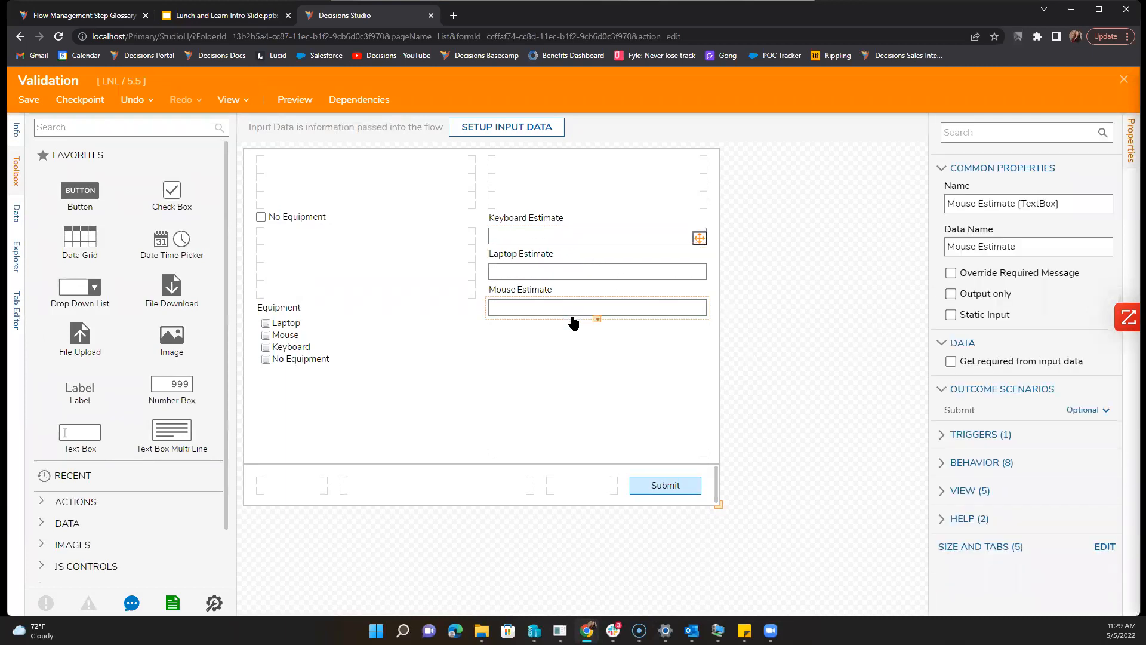
click(709, 354)
scroll(1015, 448, down, 6)
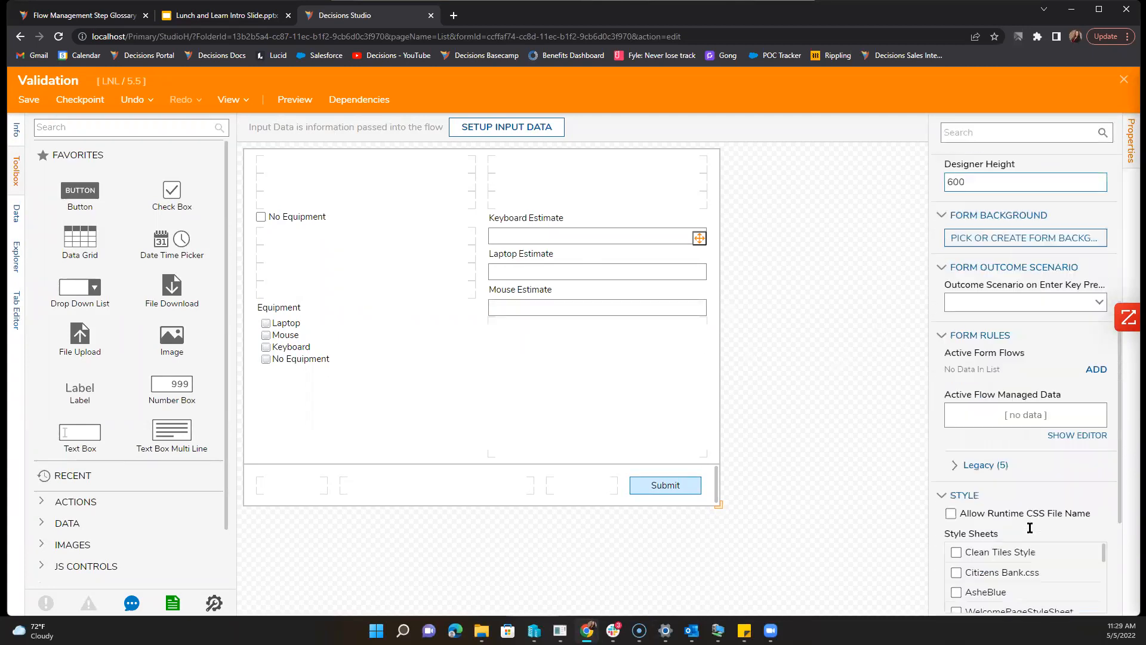
click(979, 463)
scroll(962, 412, down, 4)
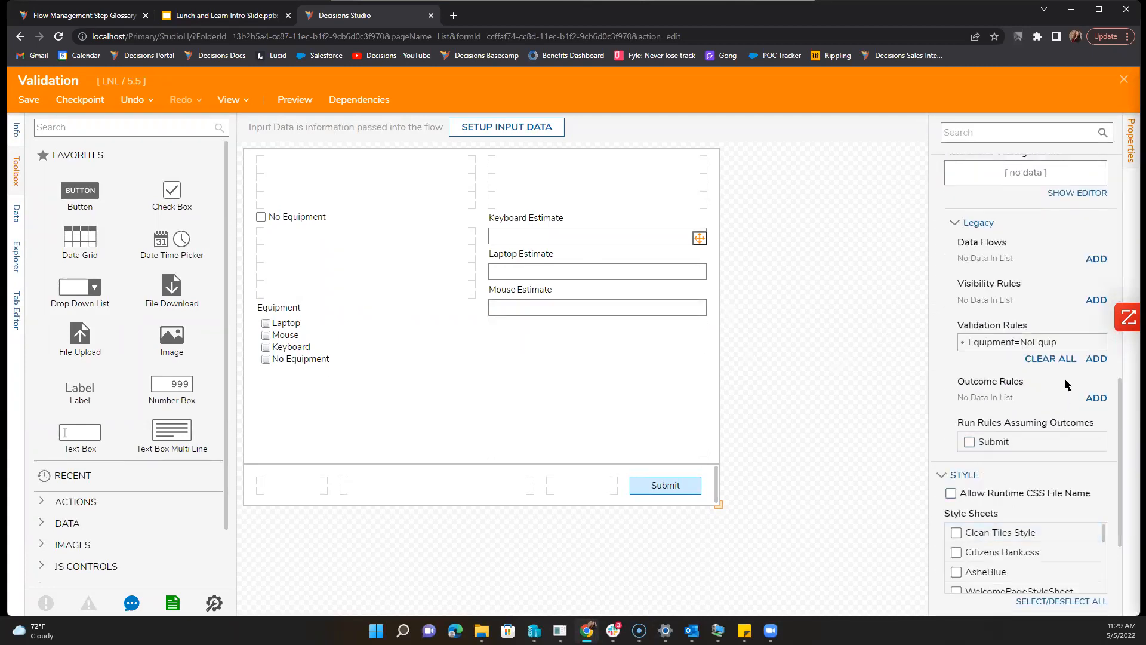
Step: Open Equipment=NoEquip and review its Apply to Controls, Triggers and Advanced (Fatal break level) settings
click(1015, 342)
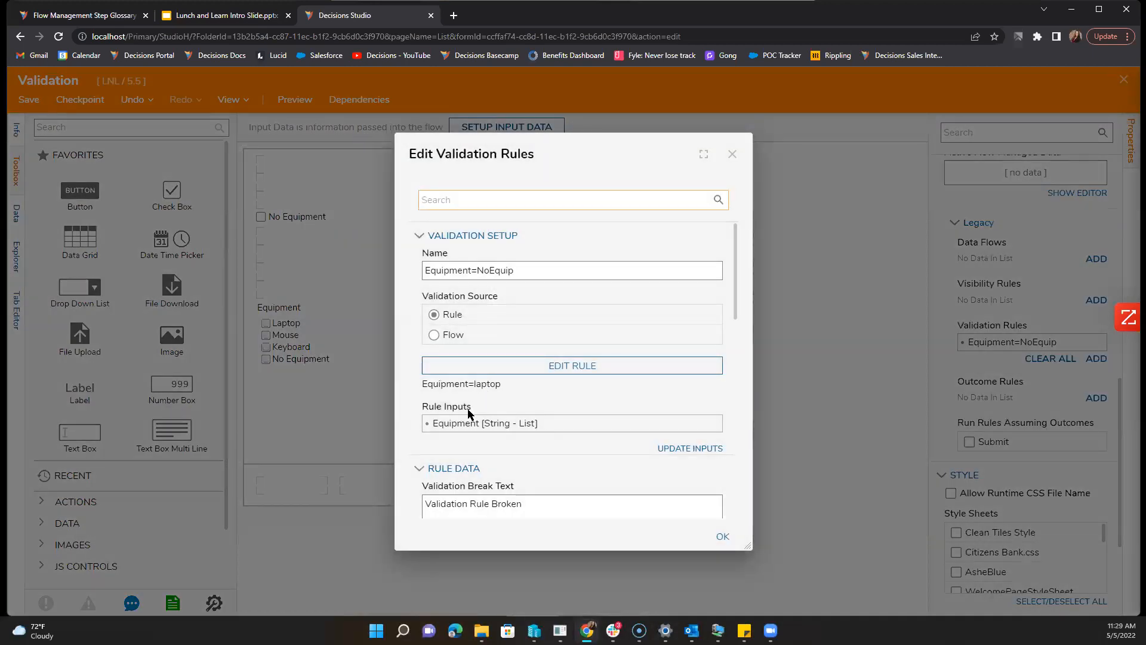
scroll(420, 410, down, 4)
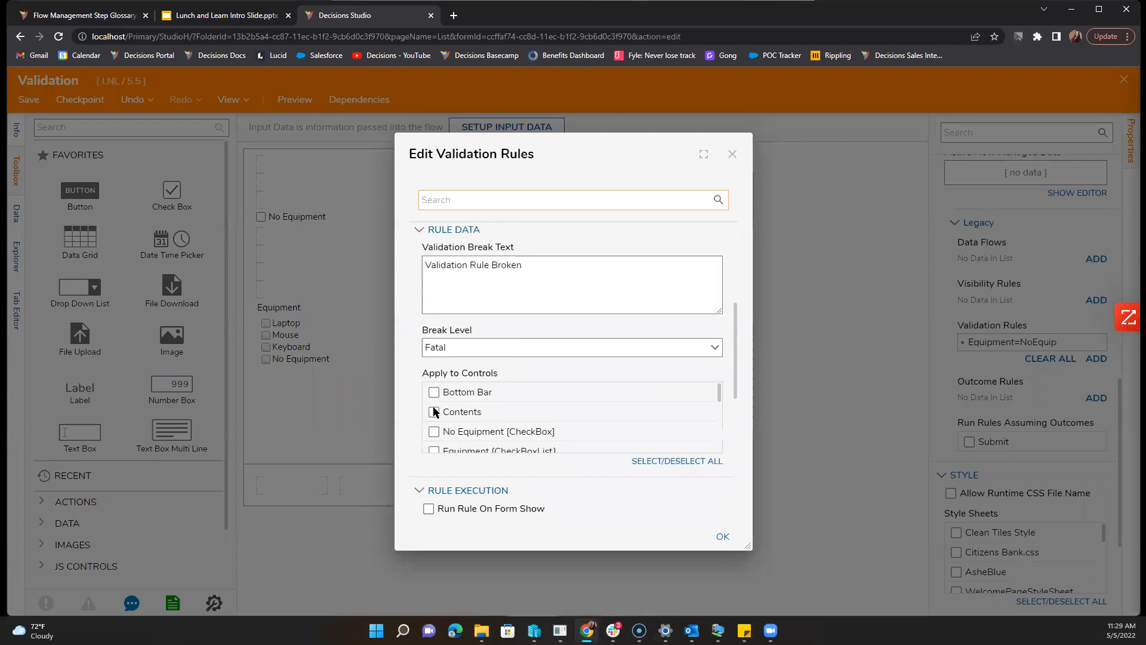
scroll(427, 412, down, 5)
scroll(434, 411, down, 5)
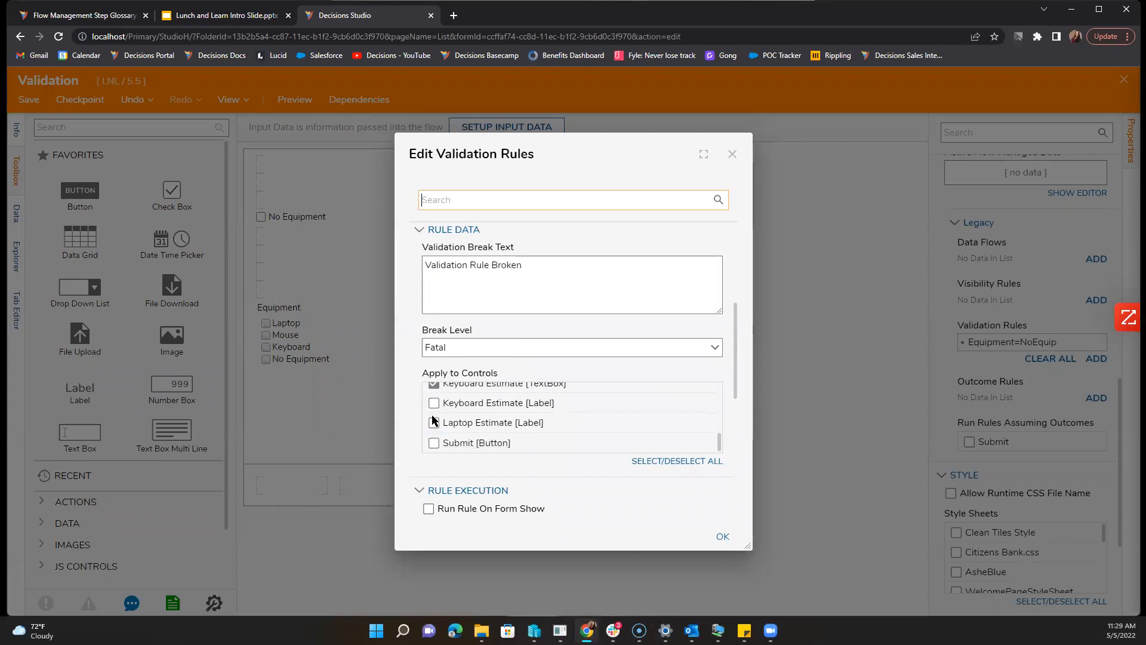
scroll(428, 453, up, 3)
scroll(651, 406, up, 1)
scroll(667, 410, down, 4)
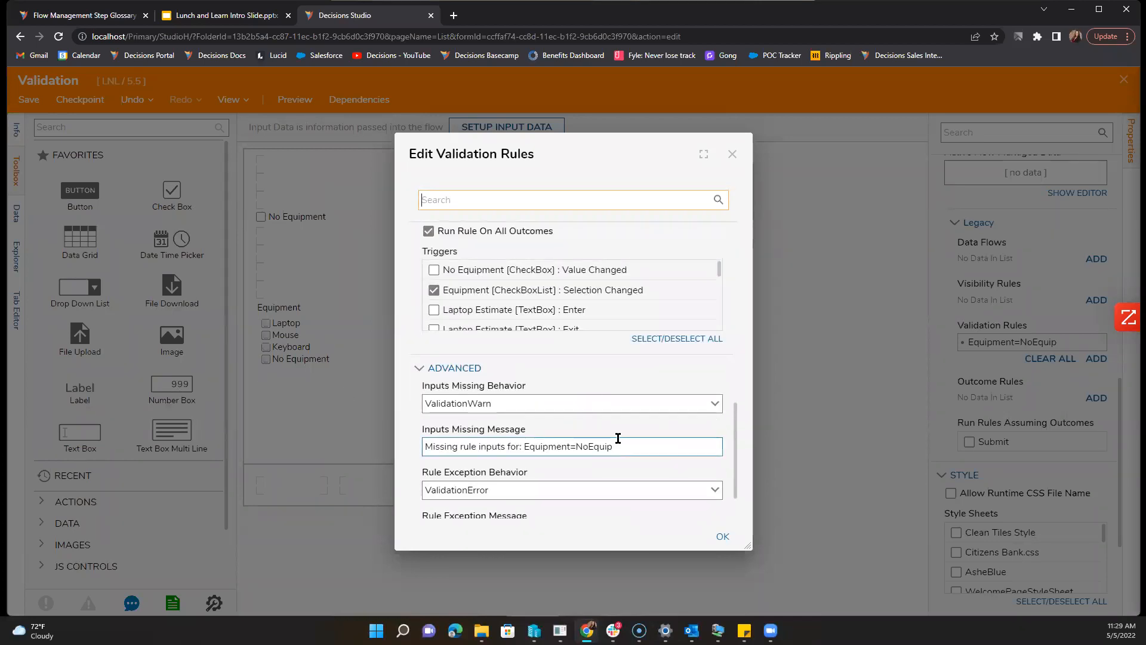
scroll(617, 439, down, 1)
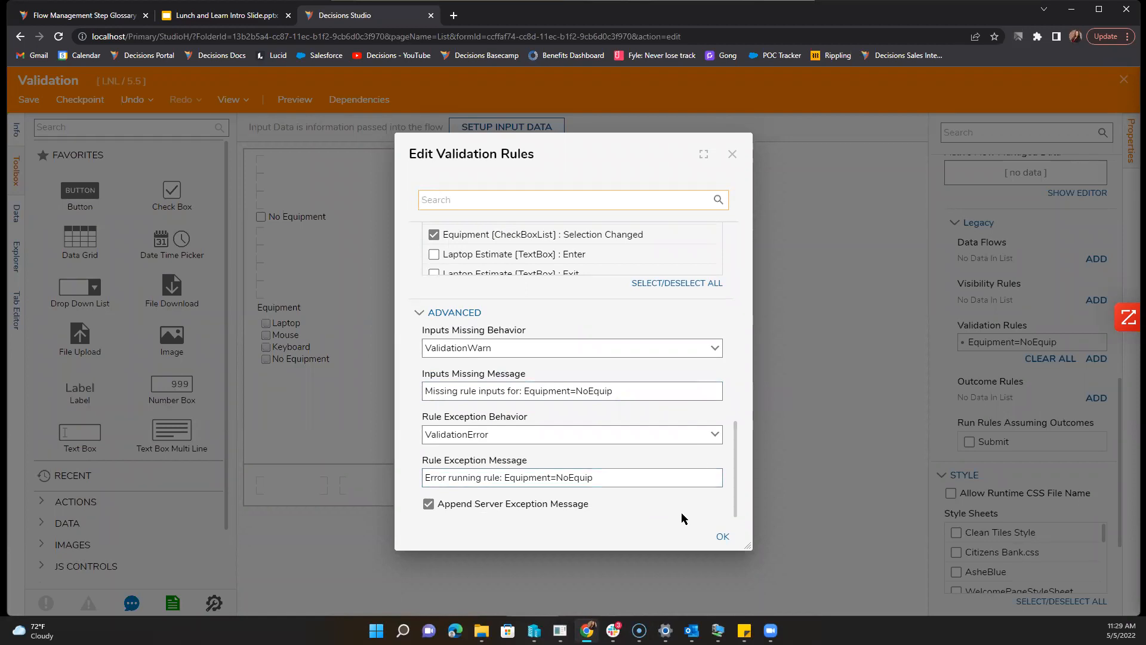
scroll(682, 512, up, 3)
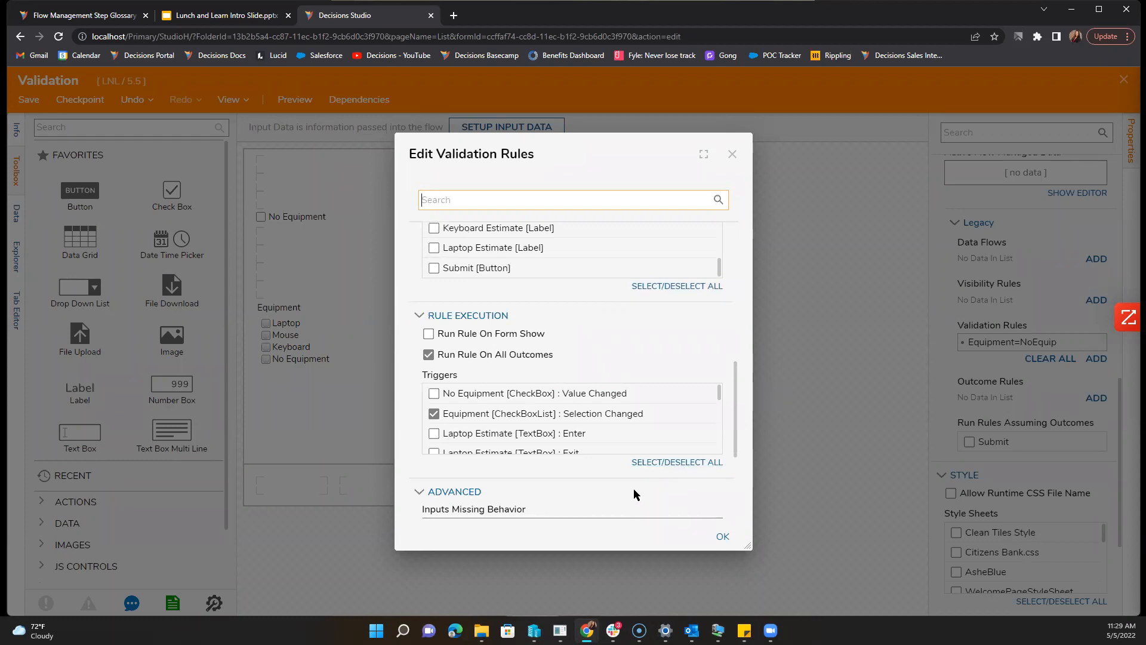
scroll(578, 435, down, 1)
scroll(579, 438, down, 5)
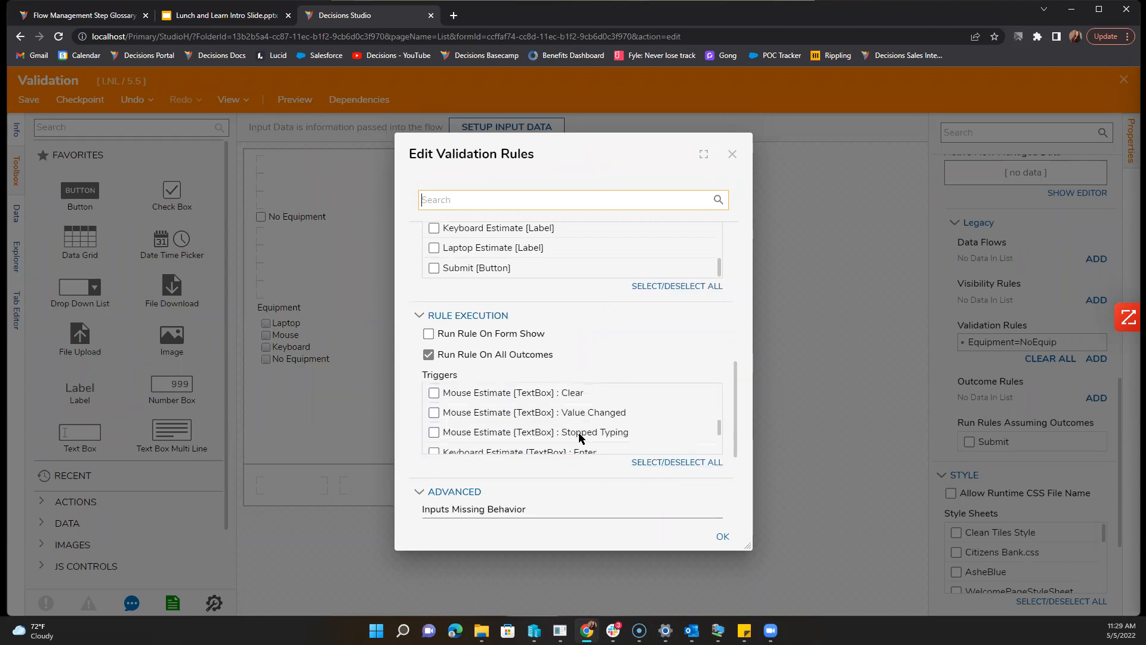
scroll(579, 438, up, 6)
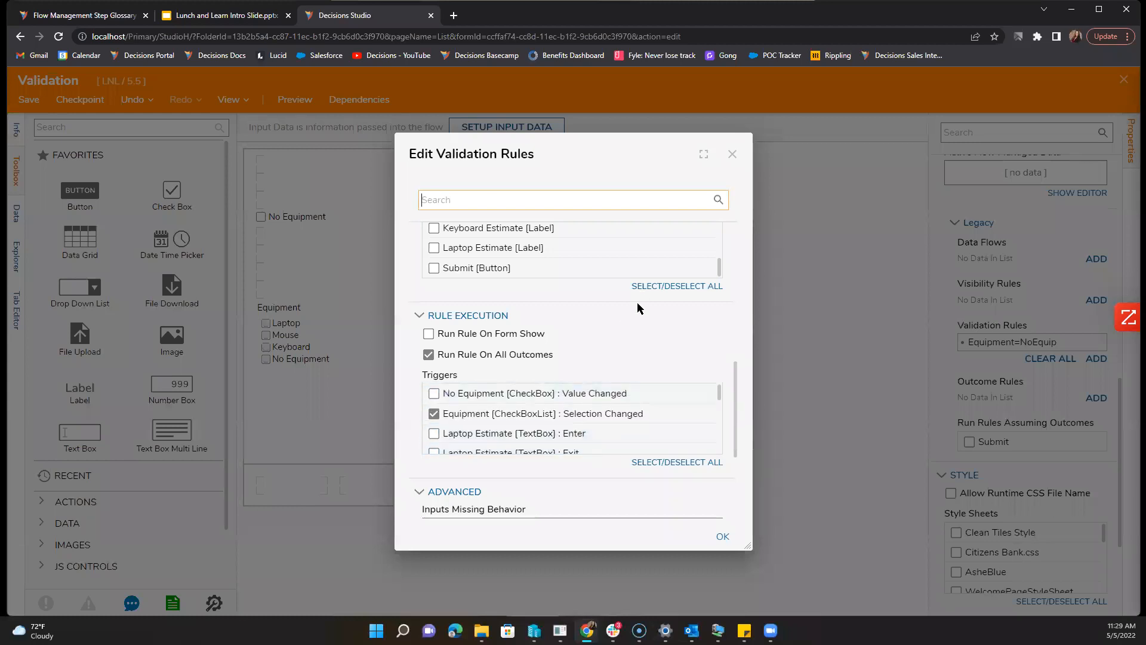
scroll(626, 391, up, 3)
scroll(615, 439, up, 4)
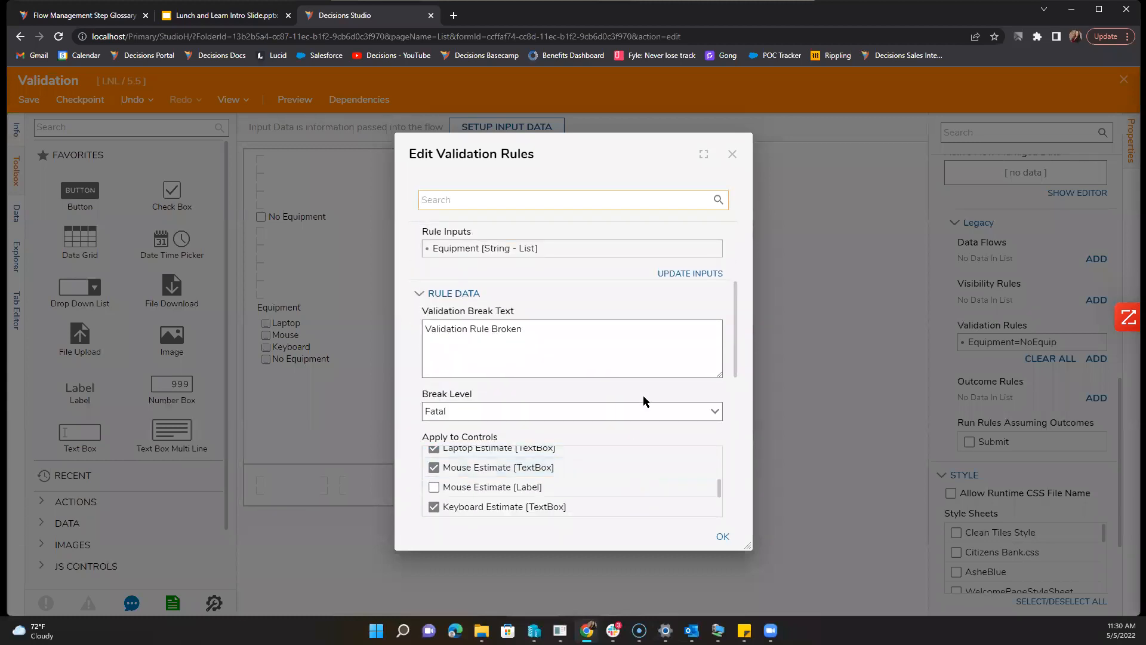
scroll(625, 440, down, 1)
scroll(614, 419, up, 2)
scroll(608, 436, up, 2)
scroll(607, 433, up, 3)
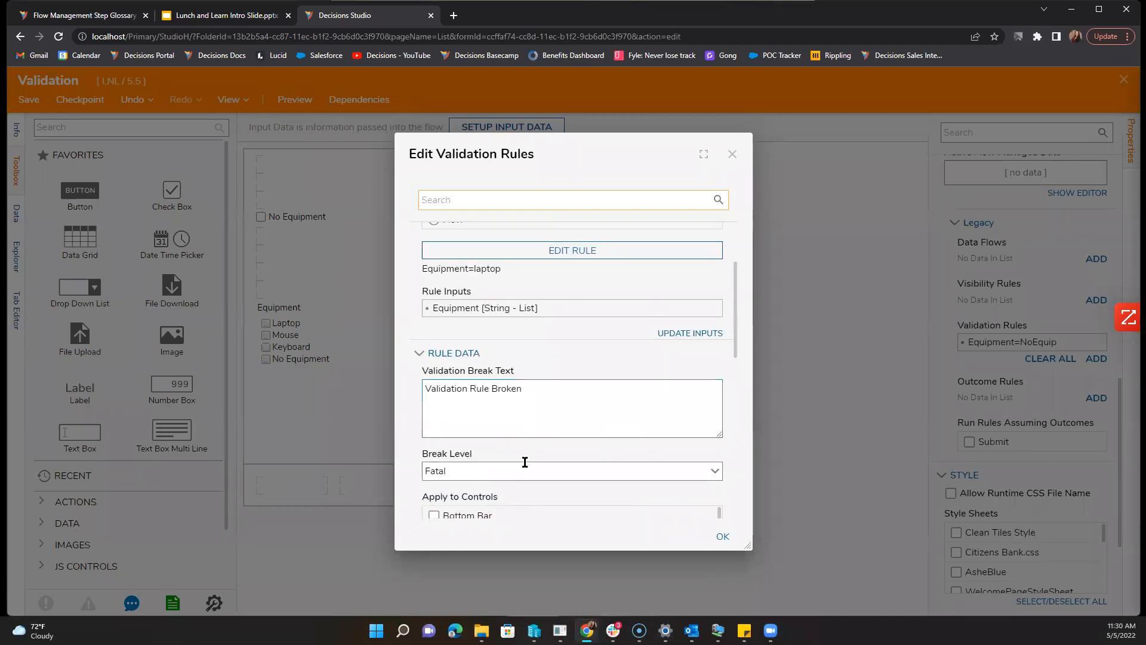
scroll(540, 436, up, 3)
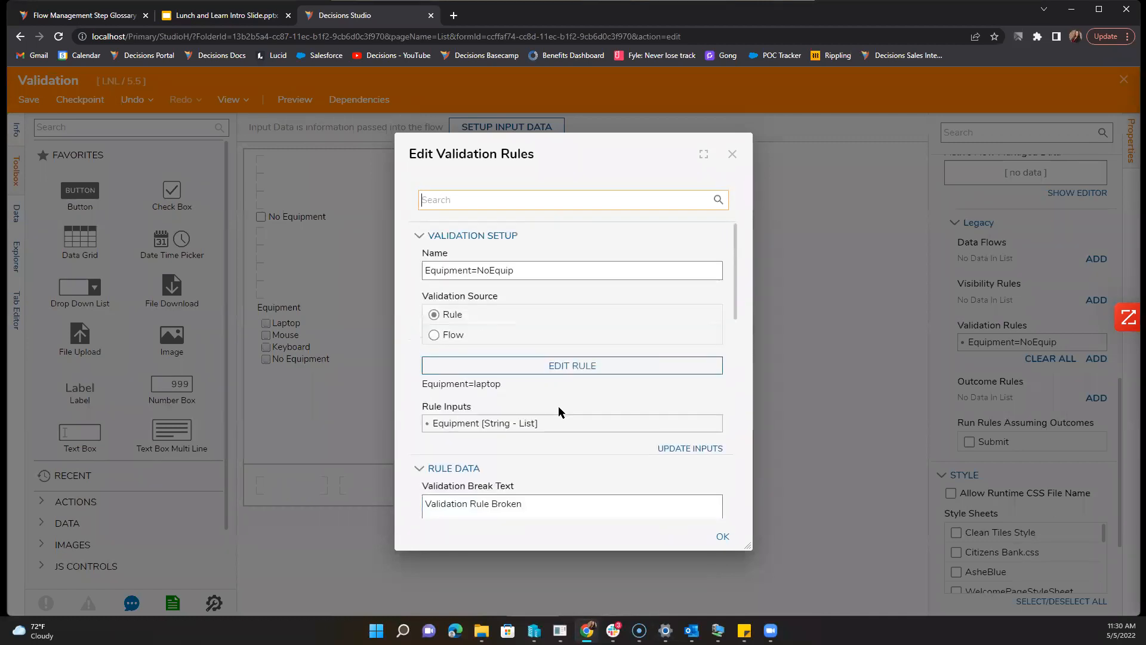
click(568, 366)
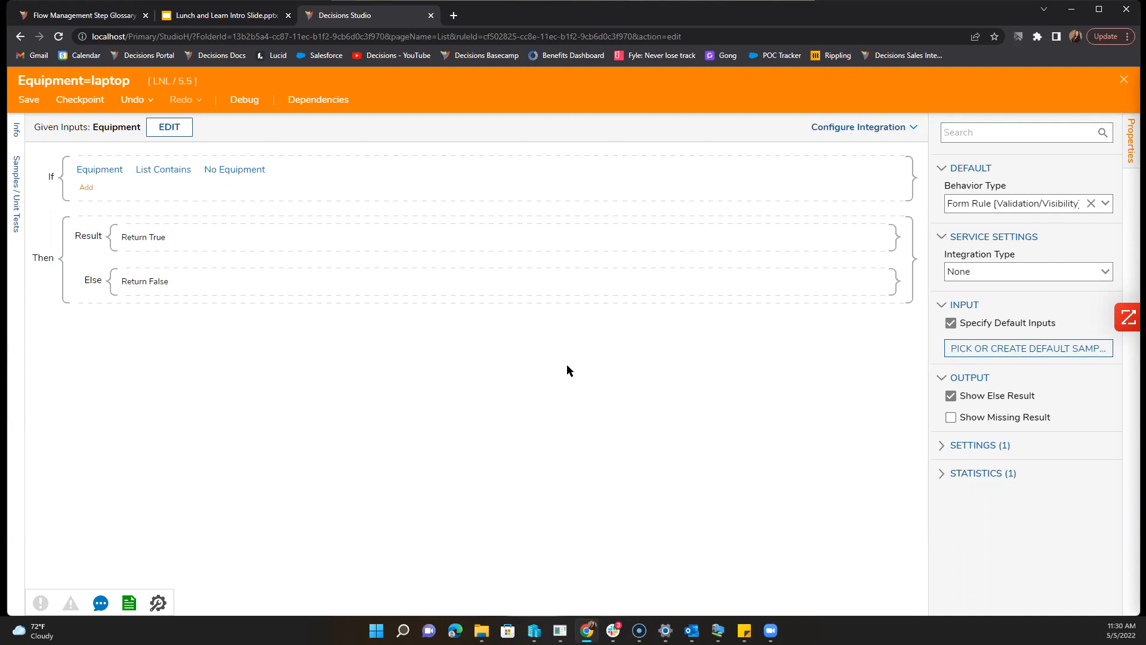
click(29, 100)
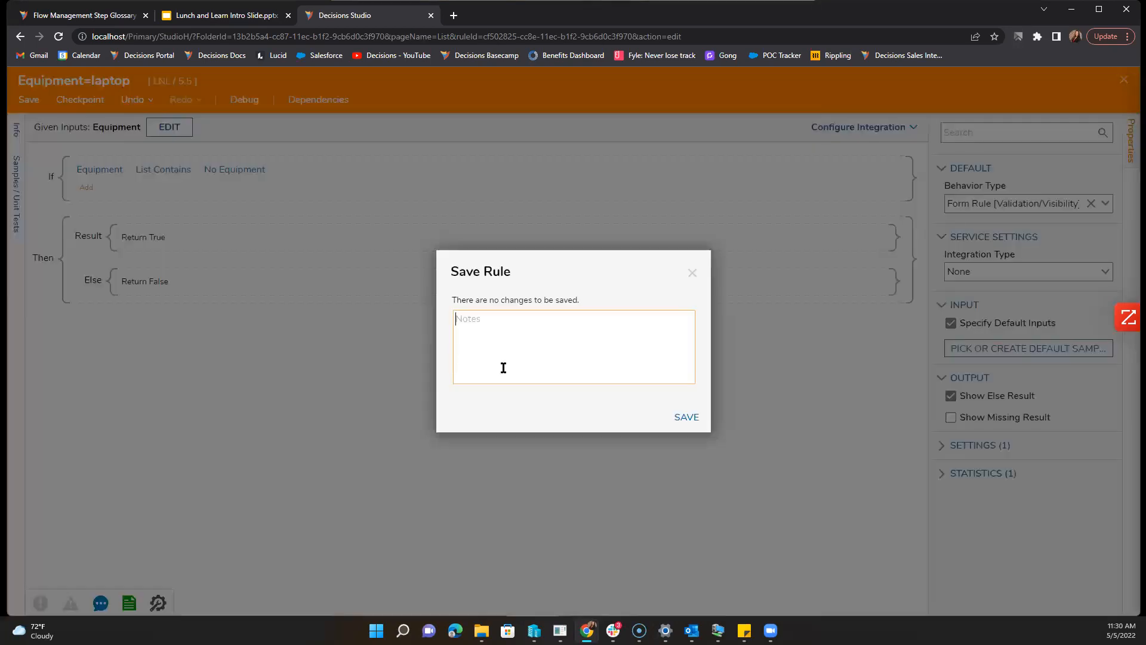
click(686, 417)
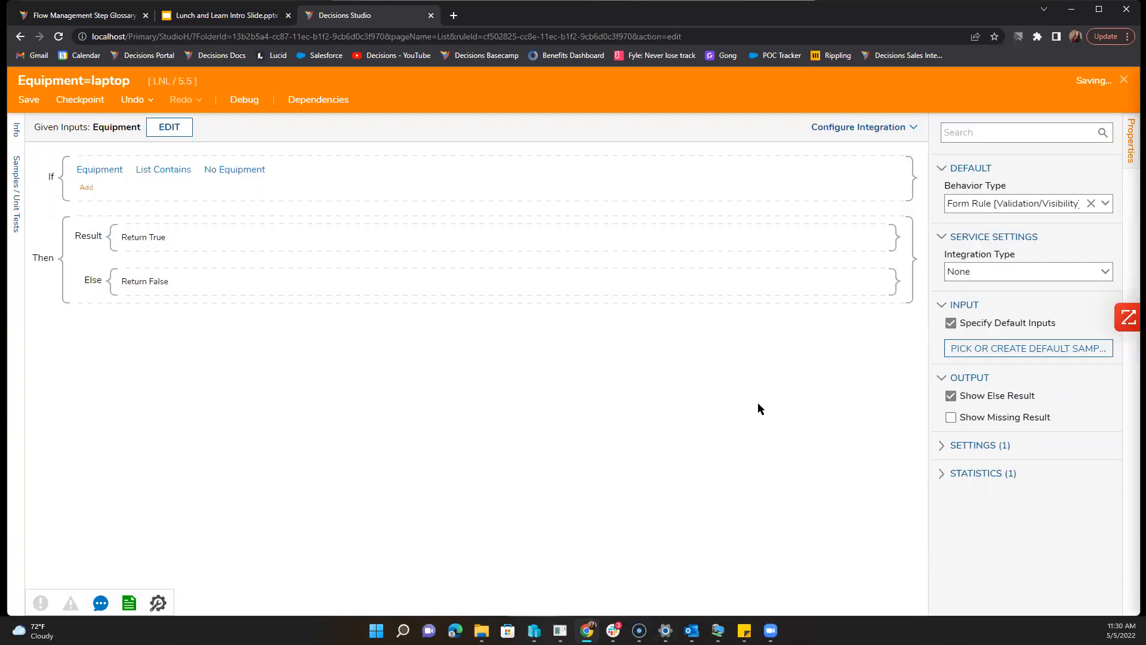
click(1124, 80)
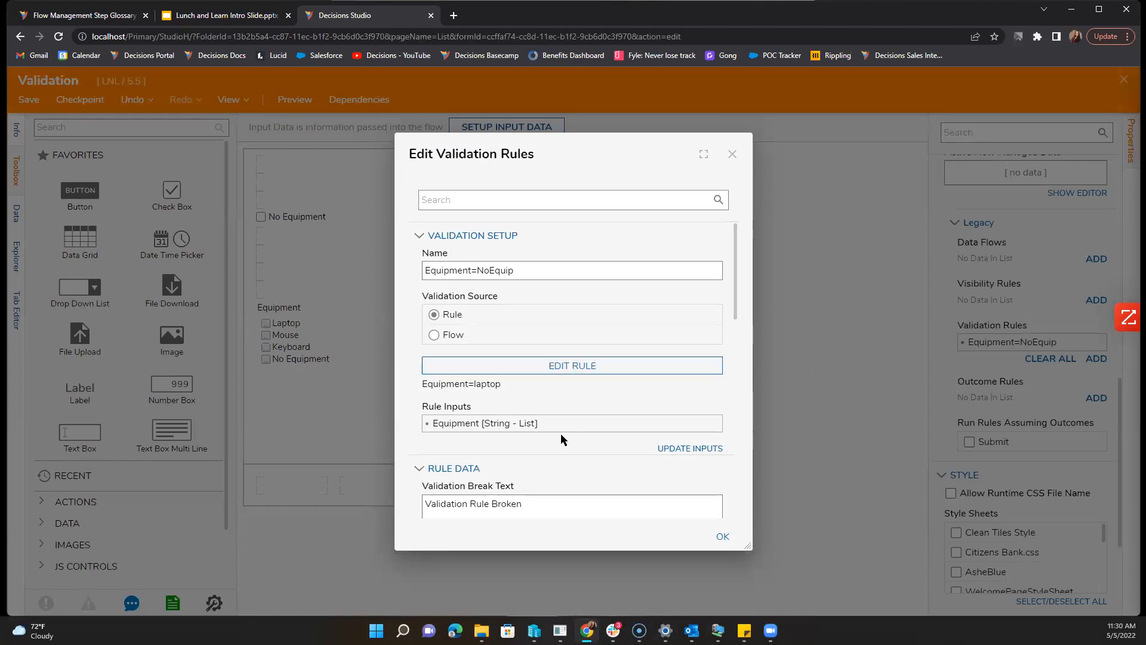
Step: Keep Inputs Missing Behavior as ValidationWarn and accept the validation rule settings
scroll(561, 433, down, 5)
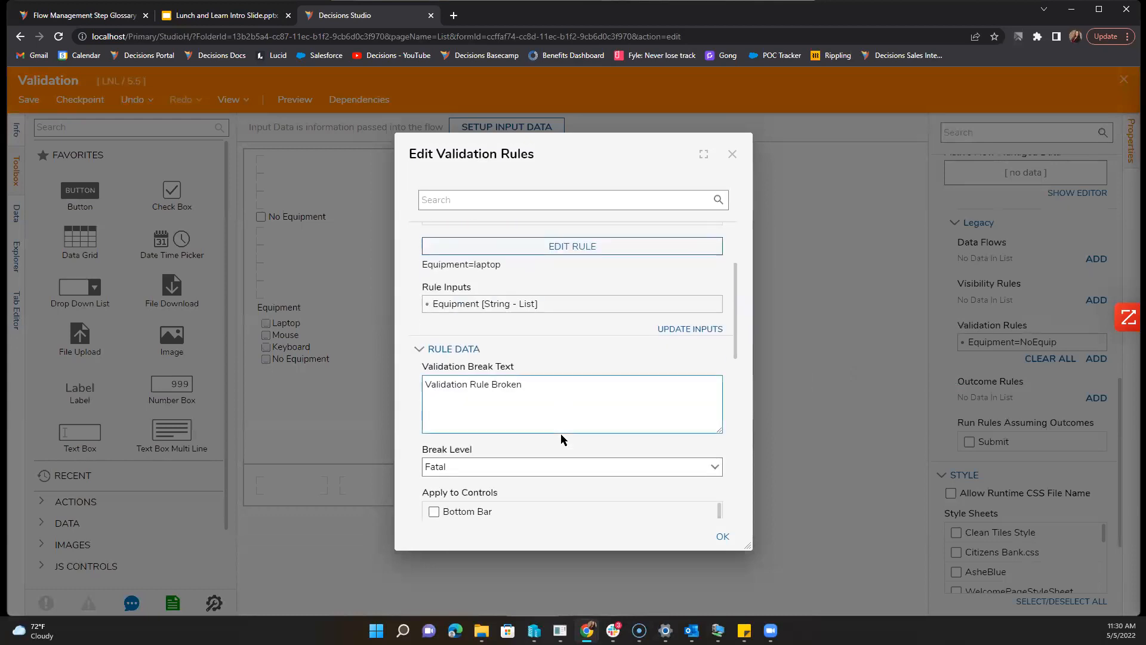
scroll(560, 434, down, 4)
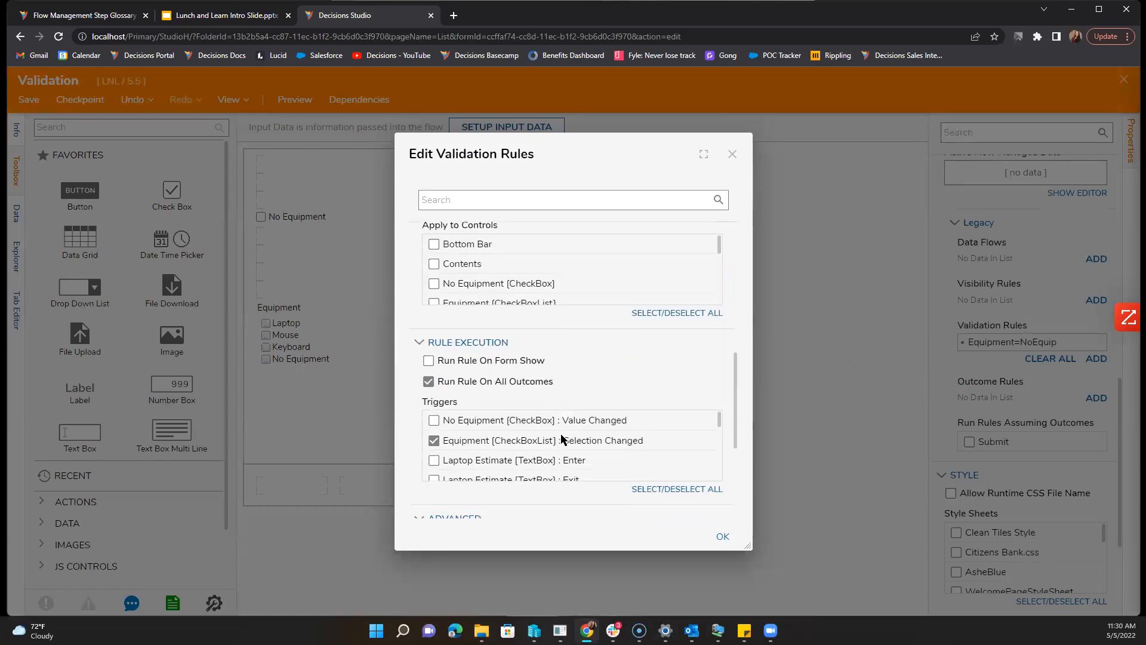
scroll(563, 439, down, 1)
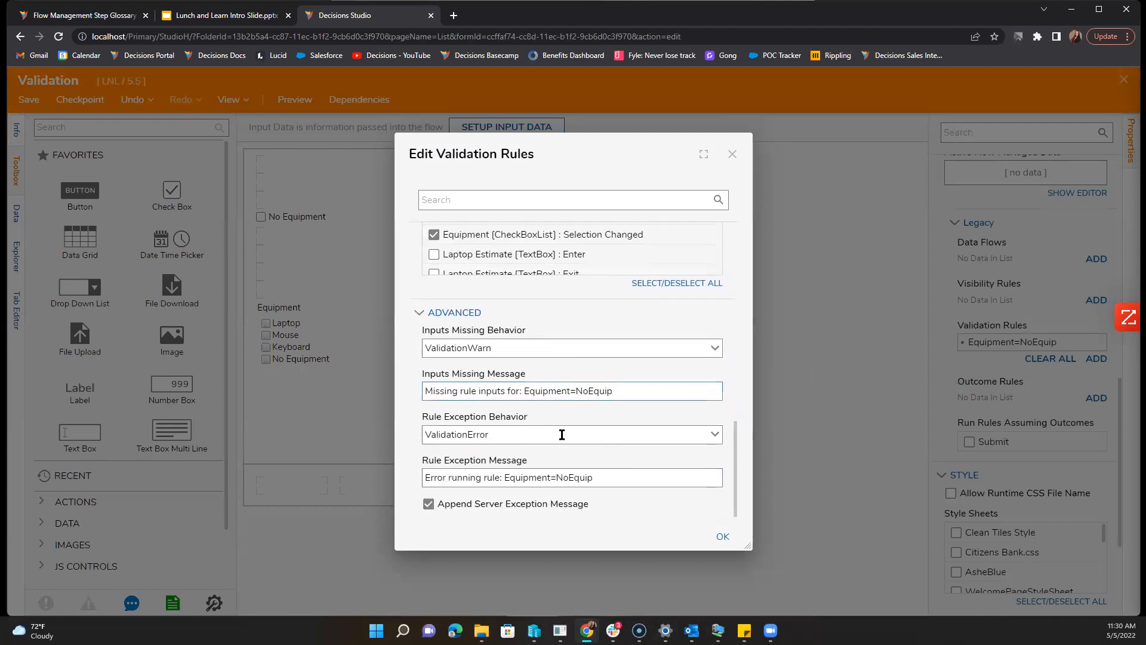
click(713, 350)
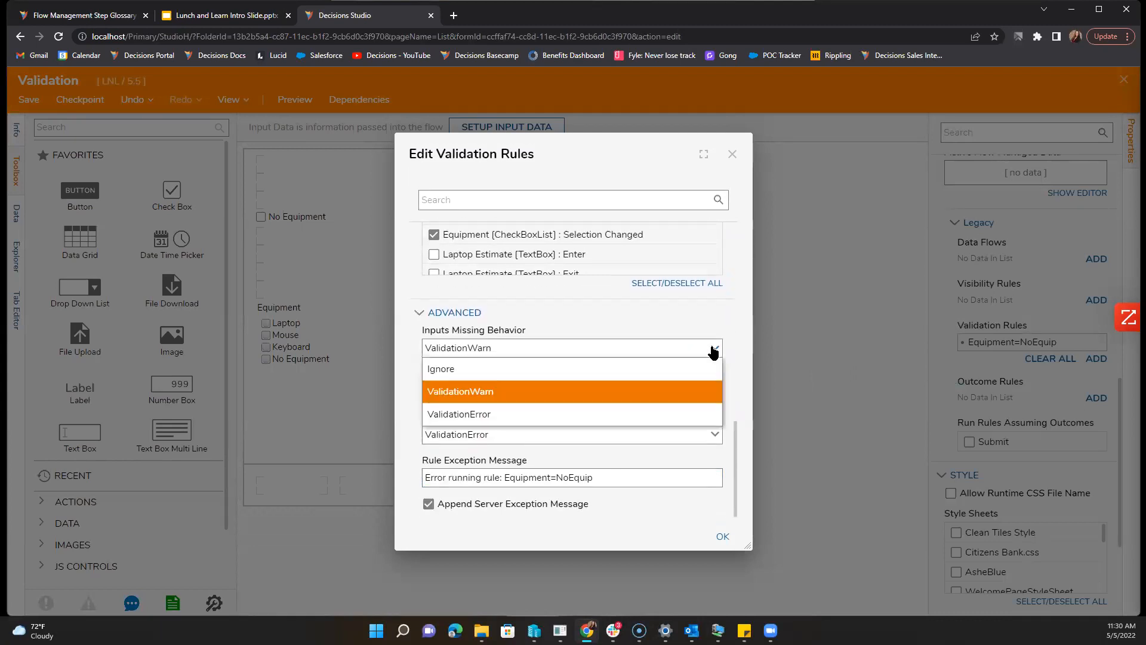
click(714, 350)
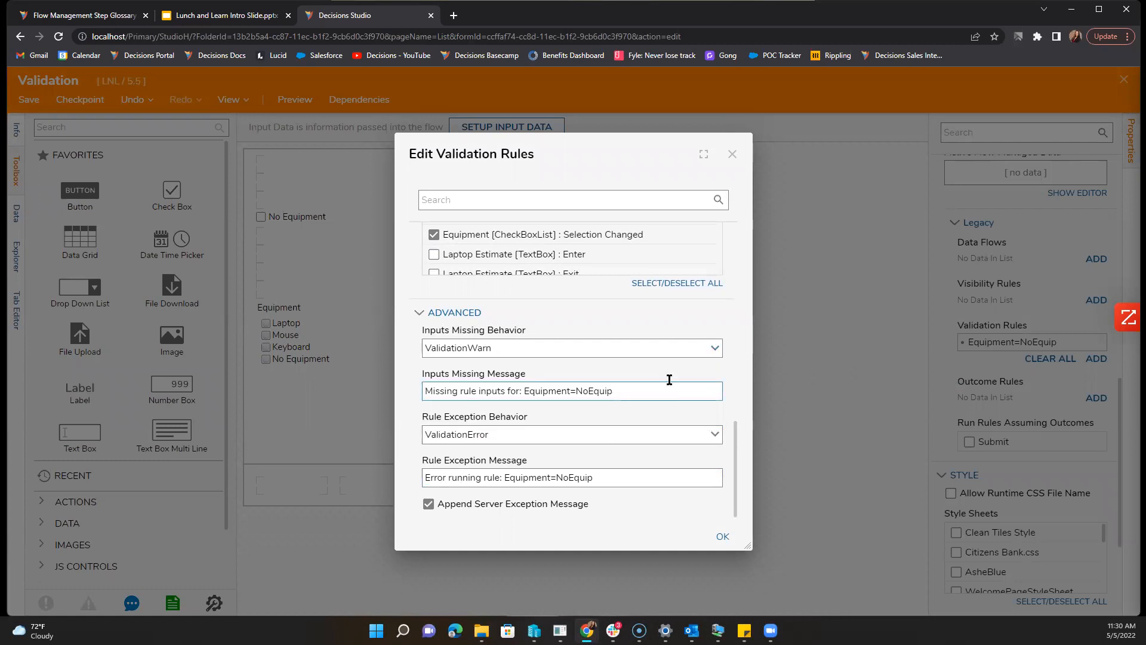
click(722, 538)
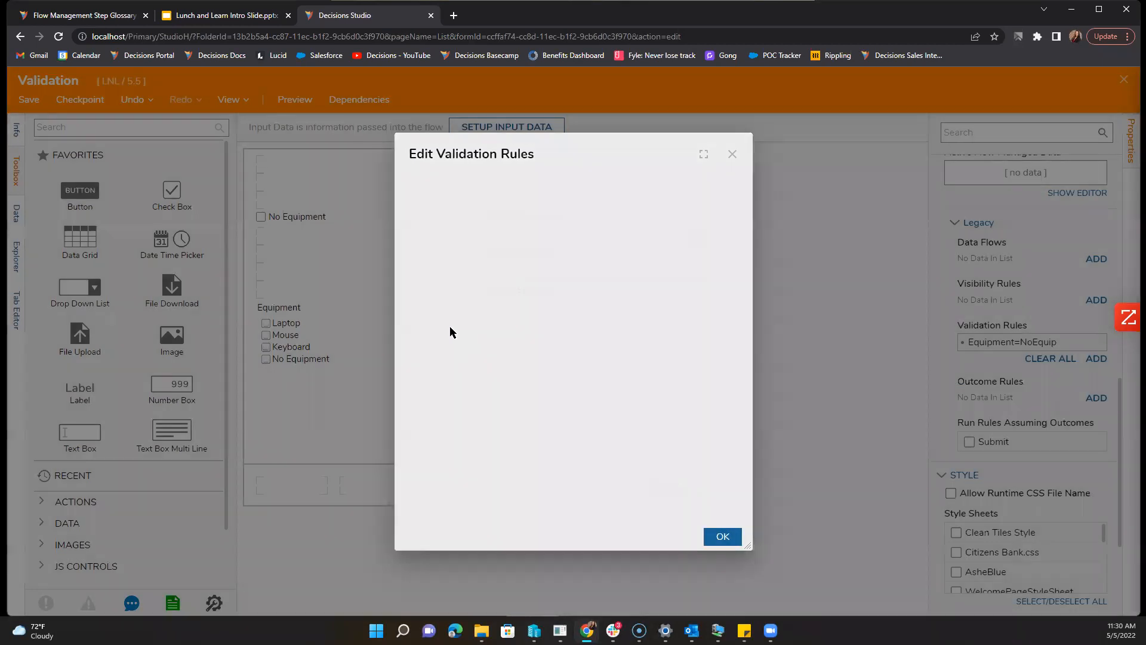
Step: Save the Validation form and close the form designer
key(ctrl+s)
click(679, 416)
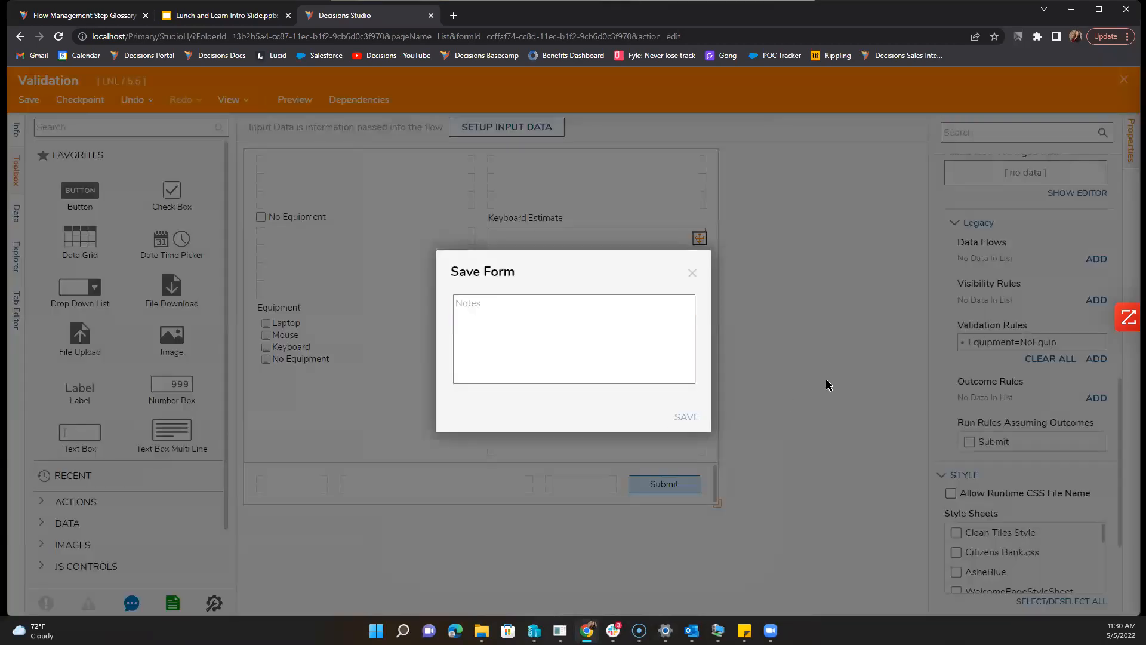
click(1125, 88)
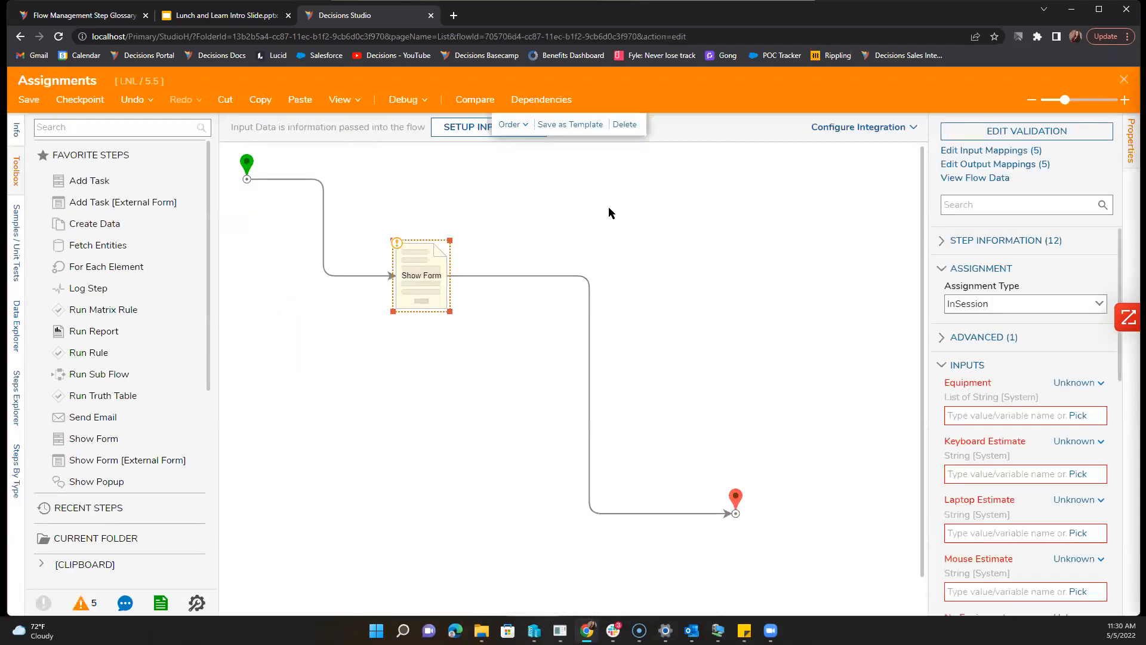
Step: Start a debug run, toggle Laptop and No Equipment, and leave Keyboard checked
click(410, 101)
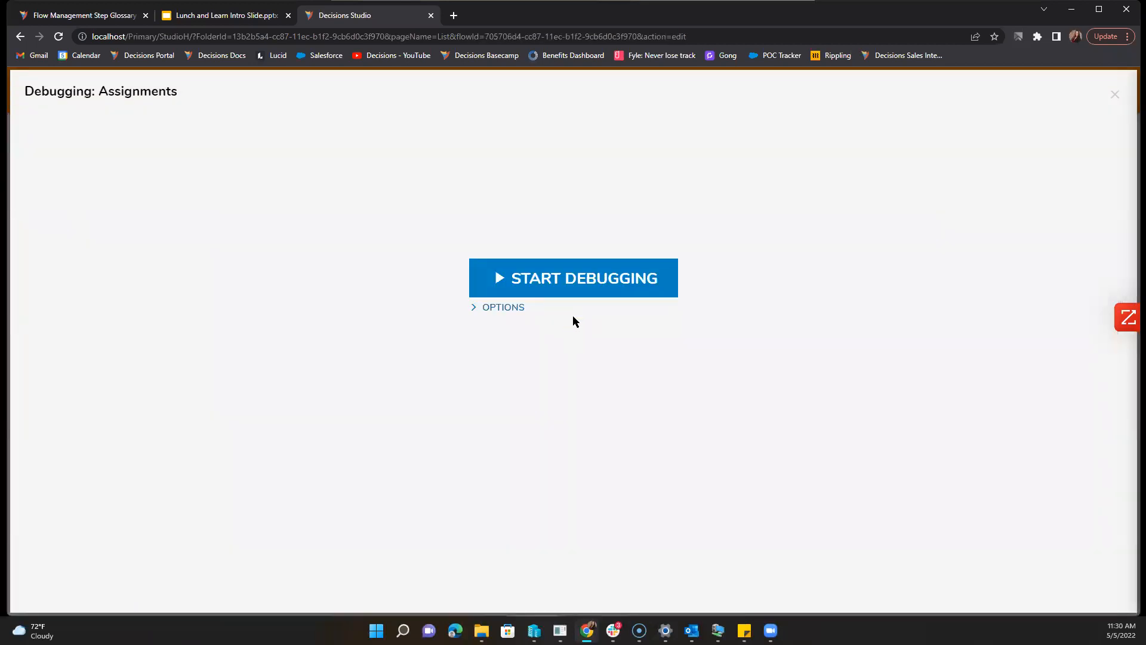
click(572, 284)
click(385, 360)
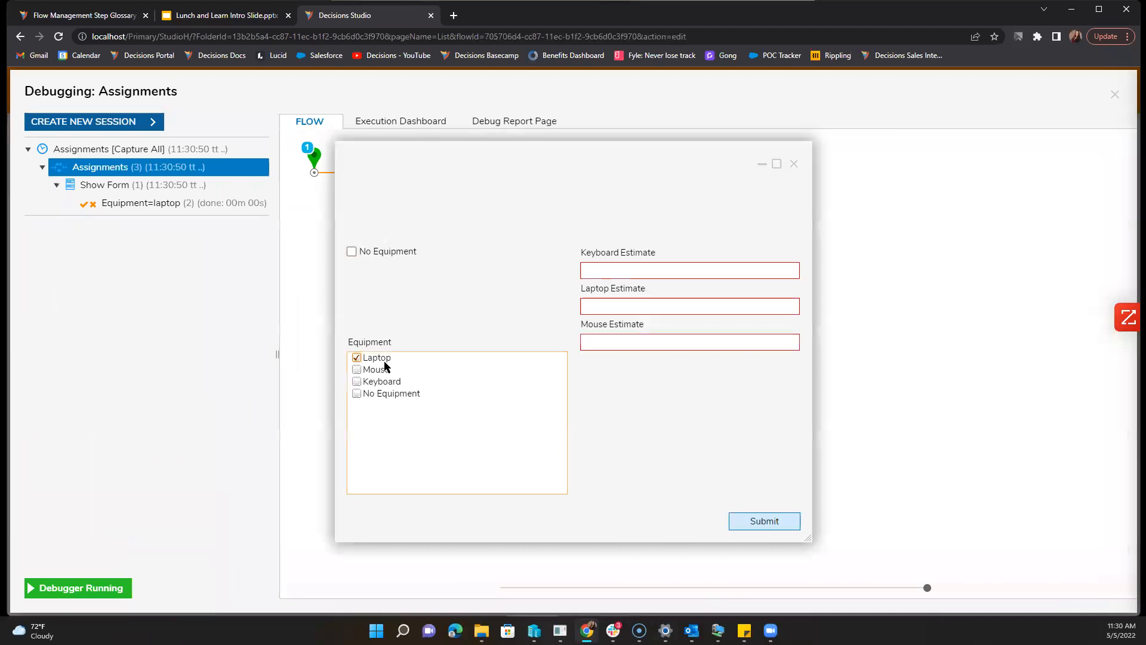
click(385, 362)
click(389, 394)
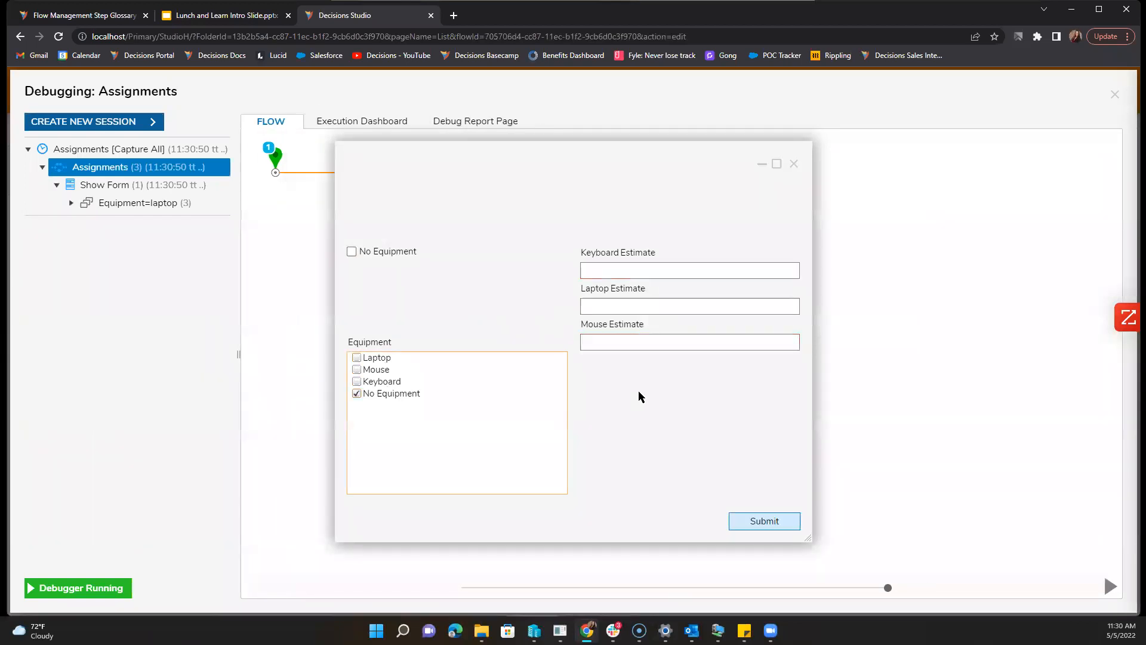
click(408, 394)
click(384, 381)
Step: Enter 'Keyboard' in Keyboard Estimate, check Laptop and Mouse, test their empty estimates, and expand Equipment=laptop
click(630, 269)
text(Keyboard)
click(658, 306)
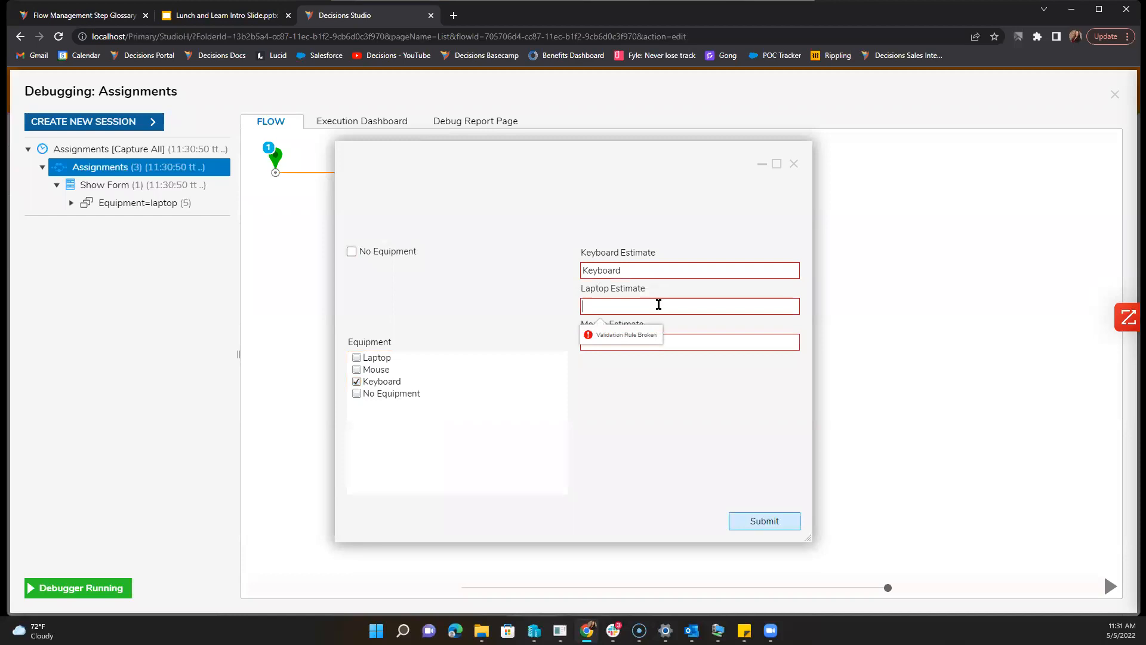
double_click(658, 273)
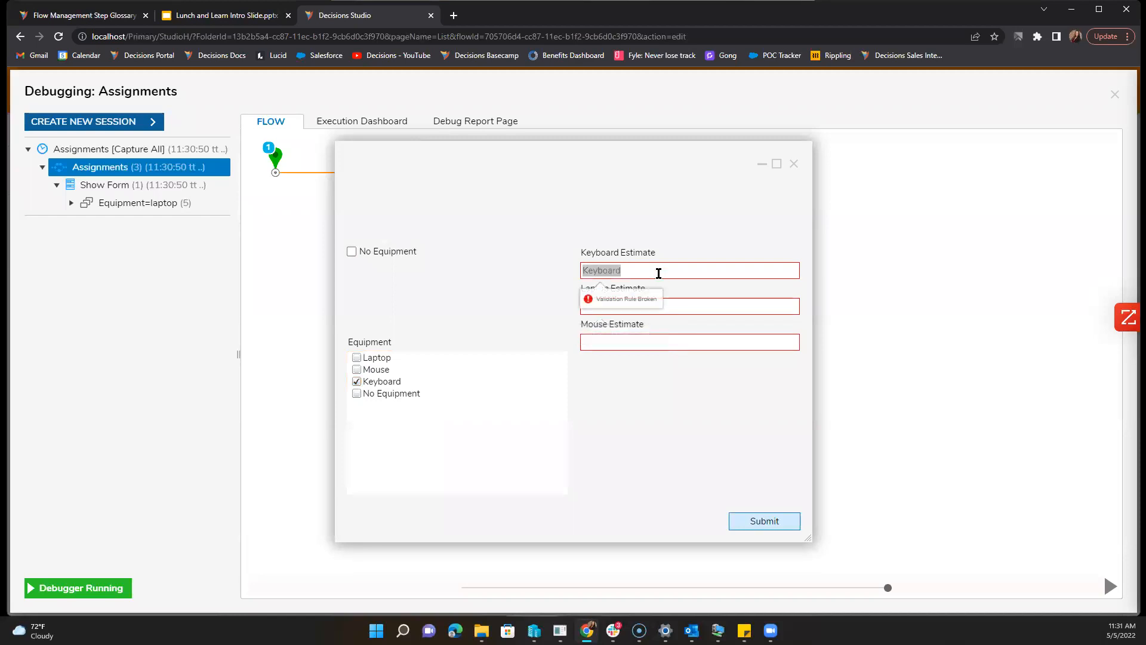
click(358, 369)
click(357, 357)
click(591, 306)
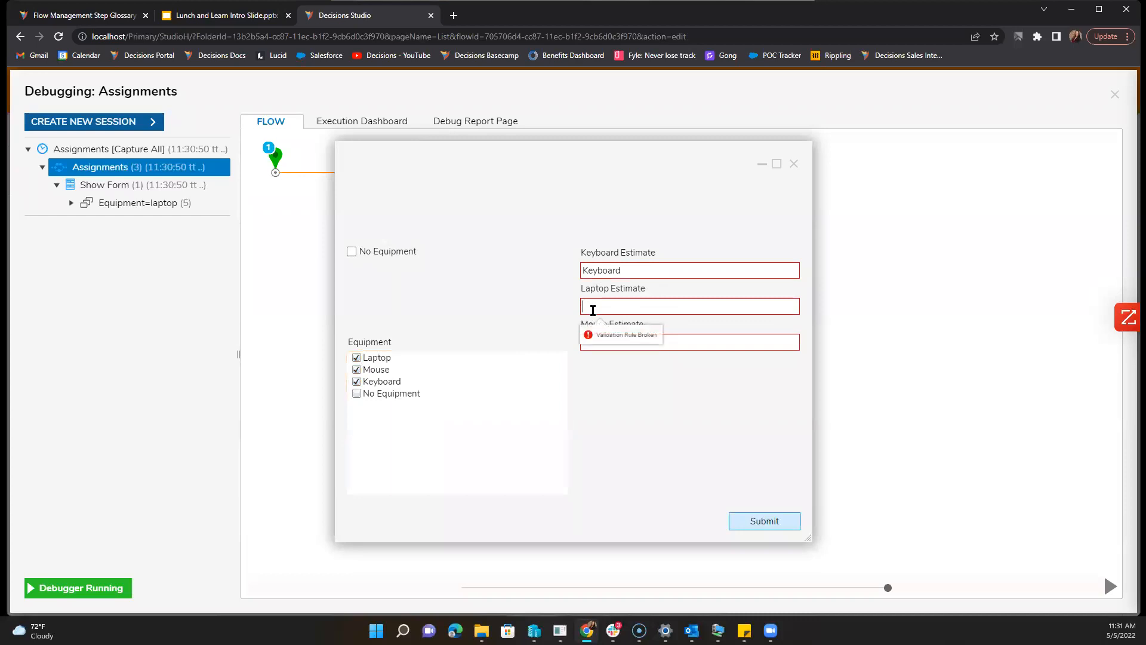
click(606, 343)
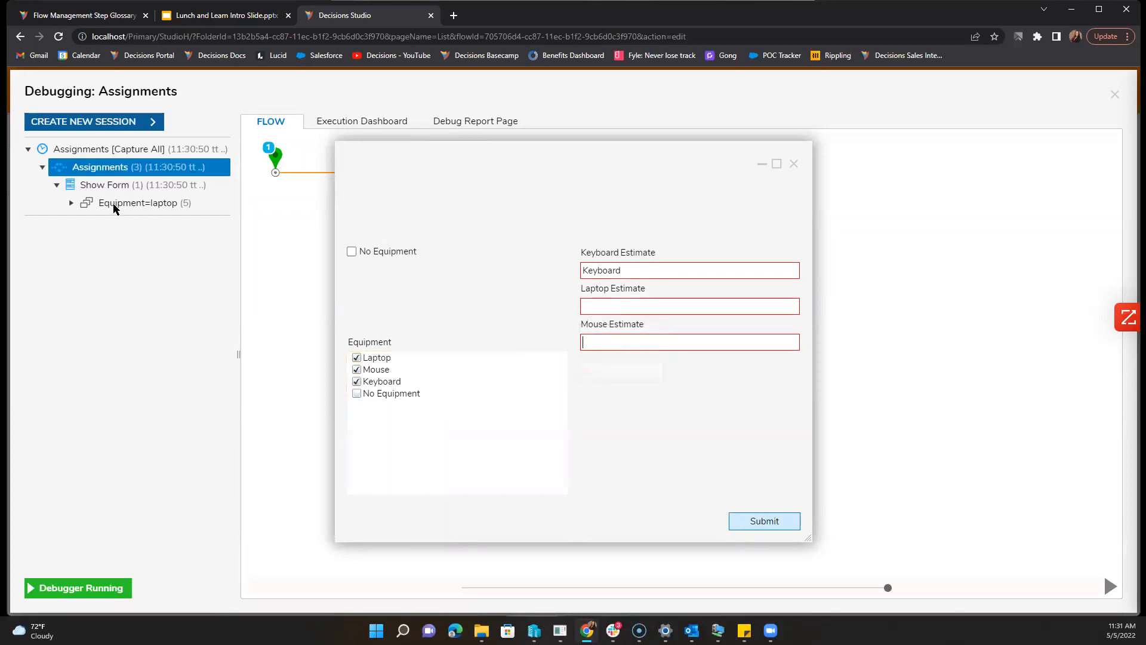
click(71, 204)
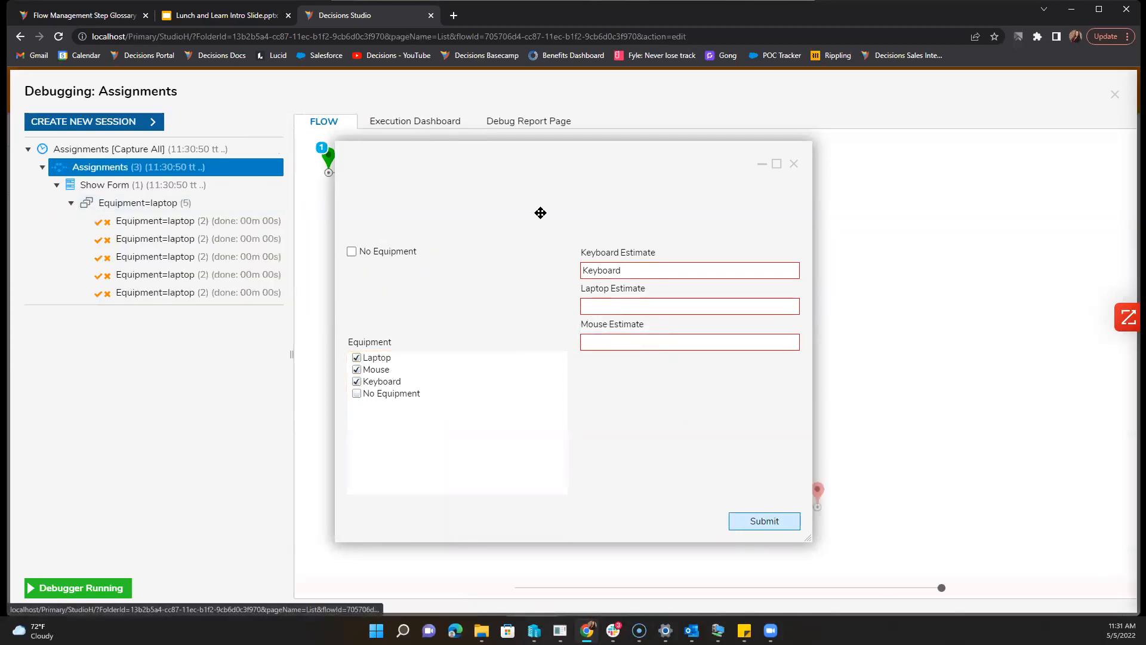
Step: Step through the five Equipment=laptop rule evaluations in the debug tree
click(231, 224)
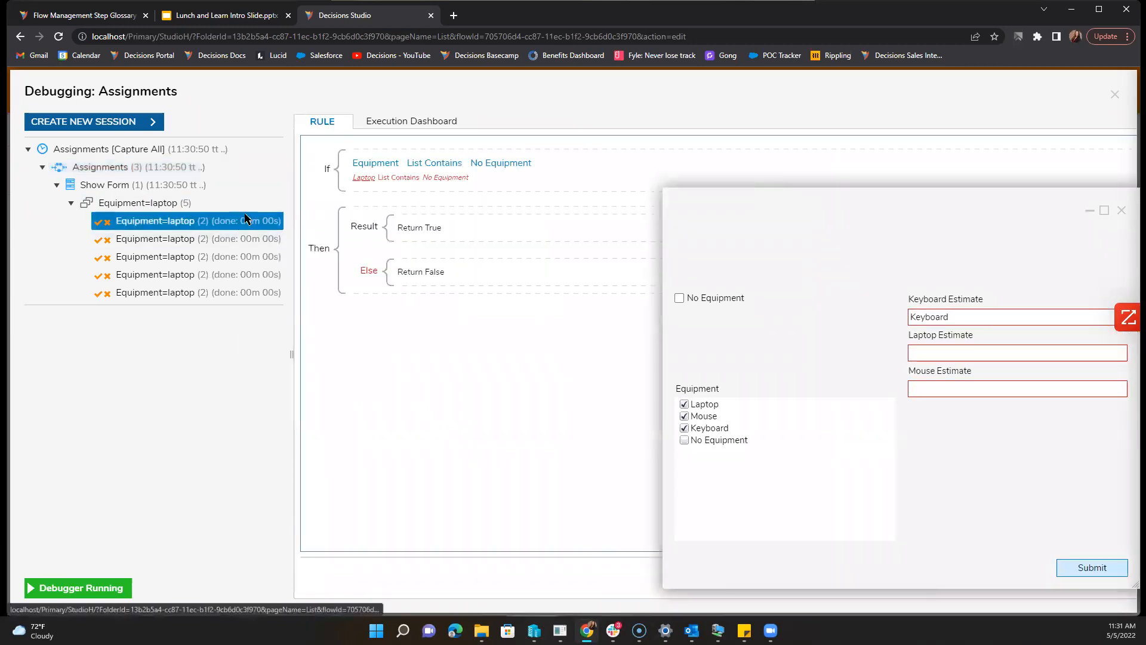
click(241, 241)
click(242, 257)
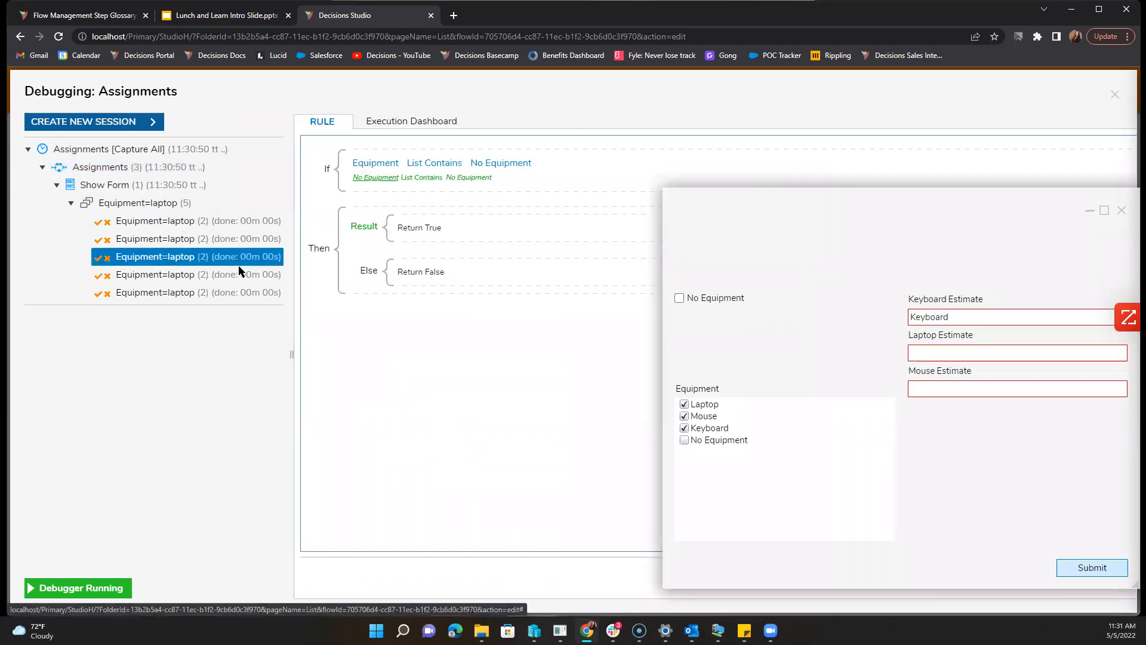
click(238, 275)
click(237, 293)
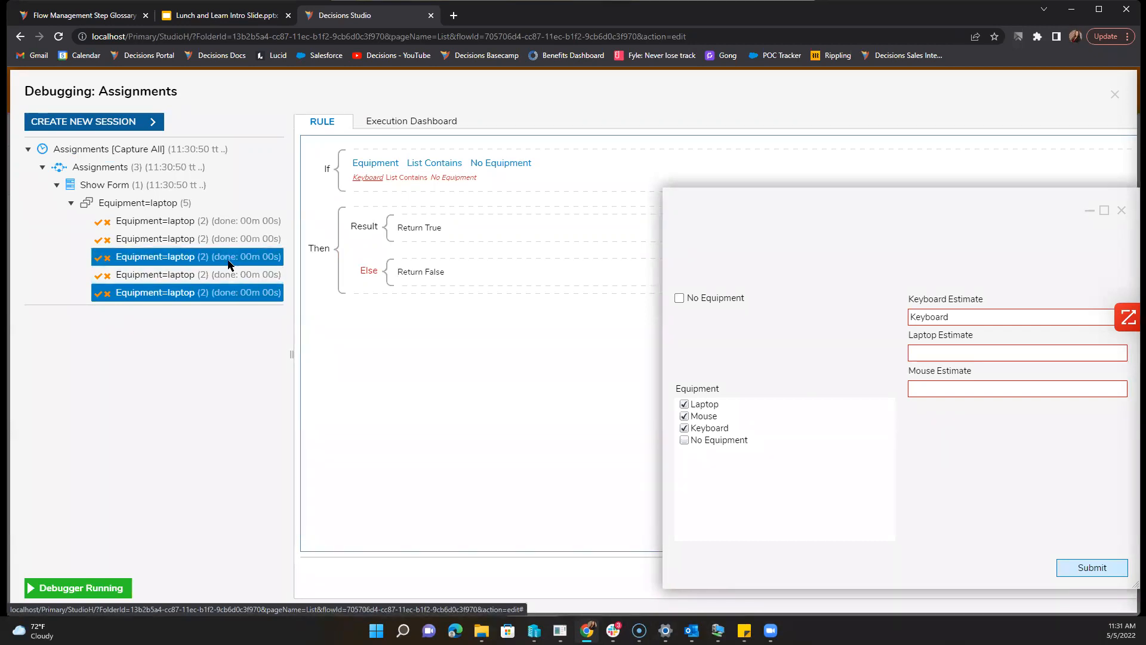
click(234, 274)
click(232, 257)
click(229, 223)
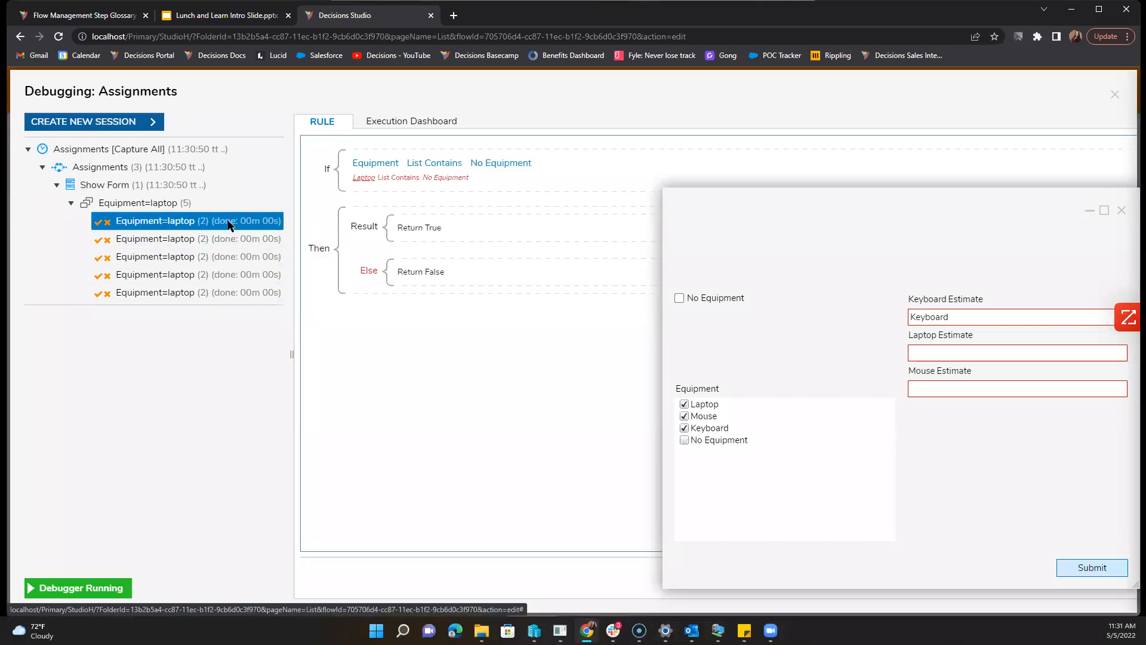
Step: Reposition the test form and revisit the evaluations up to the No Equipment check
drag(1011, 225, 716, 202)
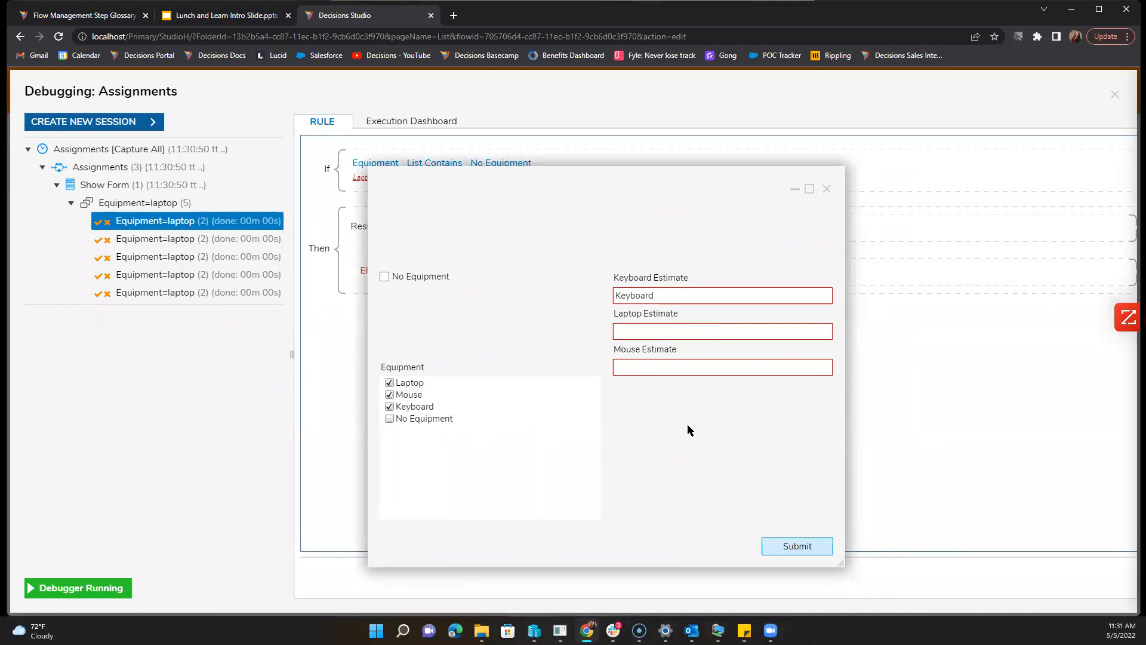
drag(701, 294, 601, 292)
click(672, 293)
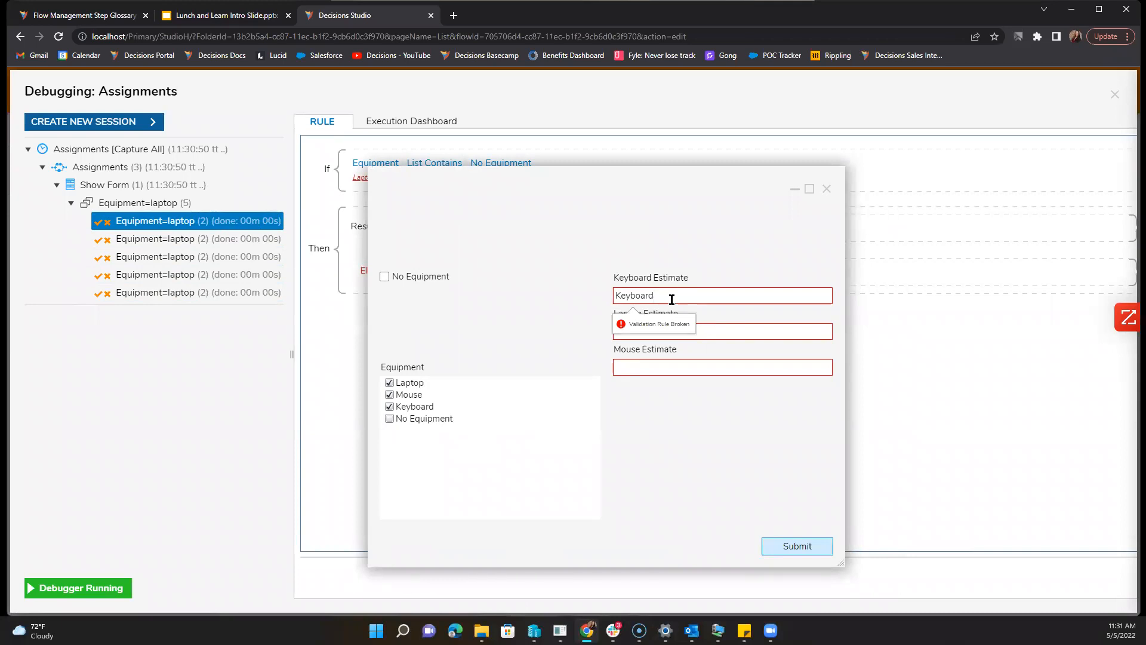
drag(452, 250, 747, 298)
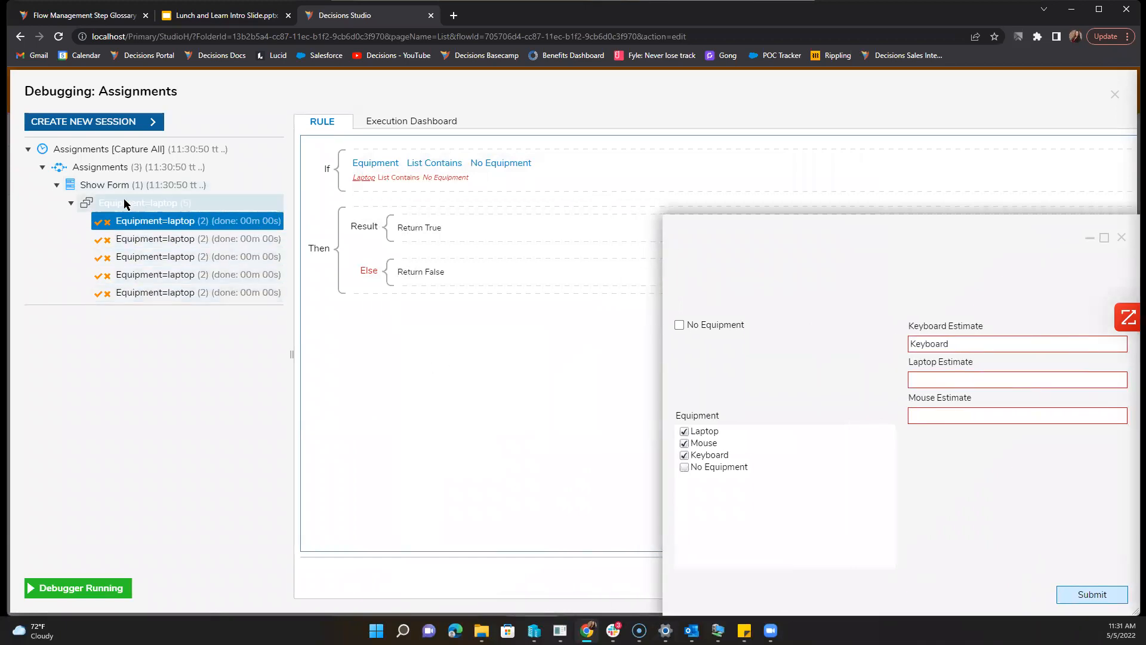
click(94, 202)
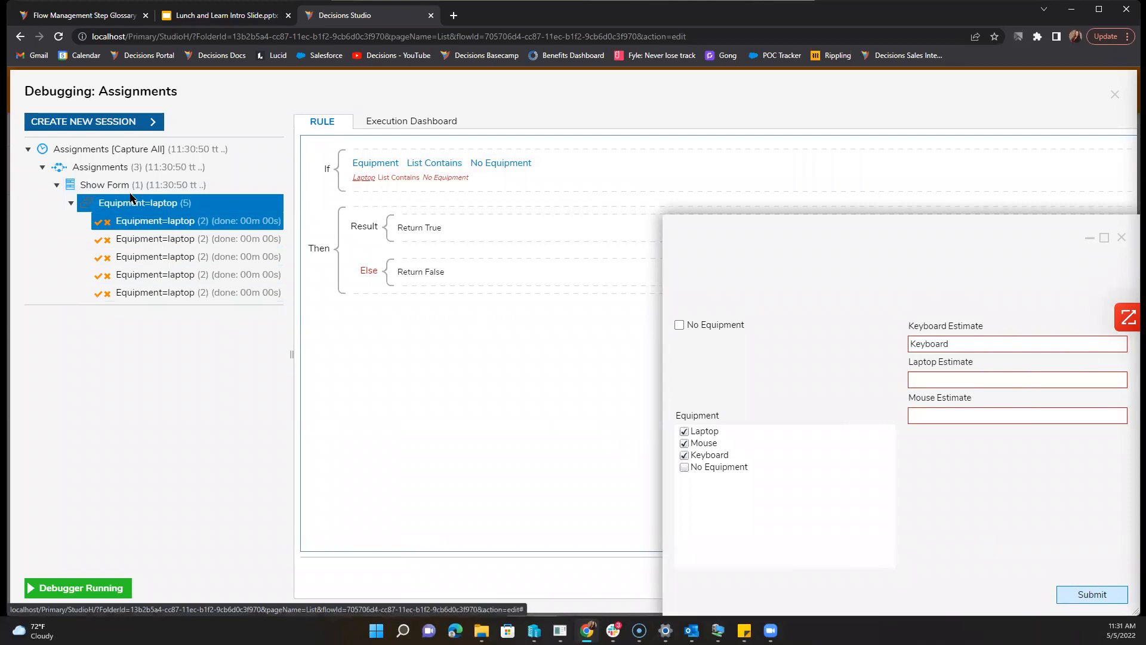
click(133, 221)
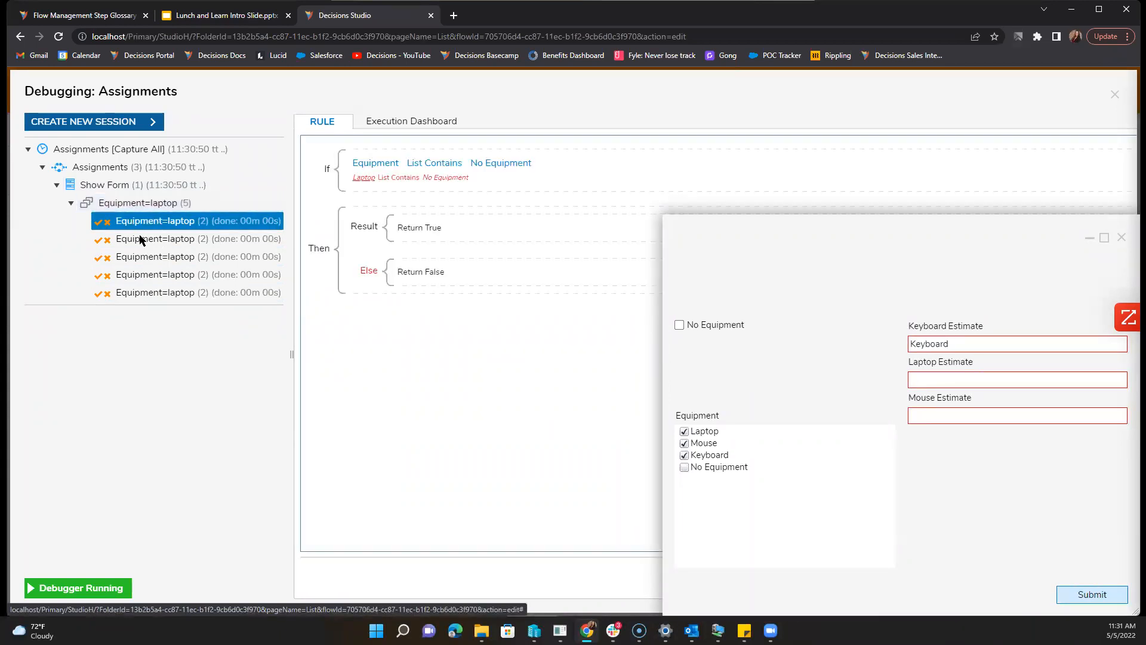
click(143, 239)
click(160, 257)
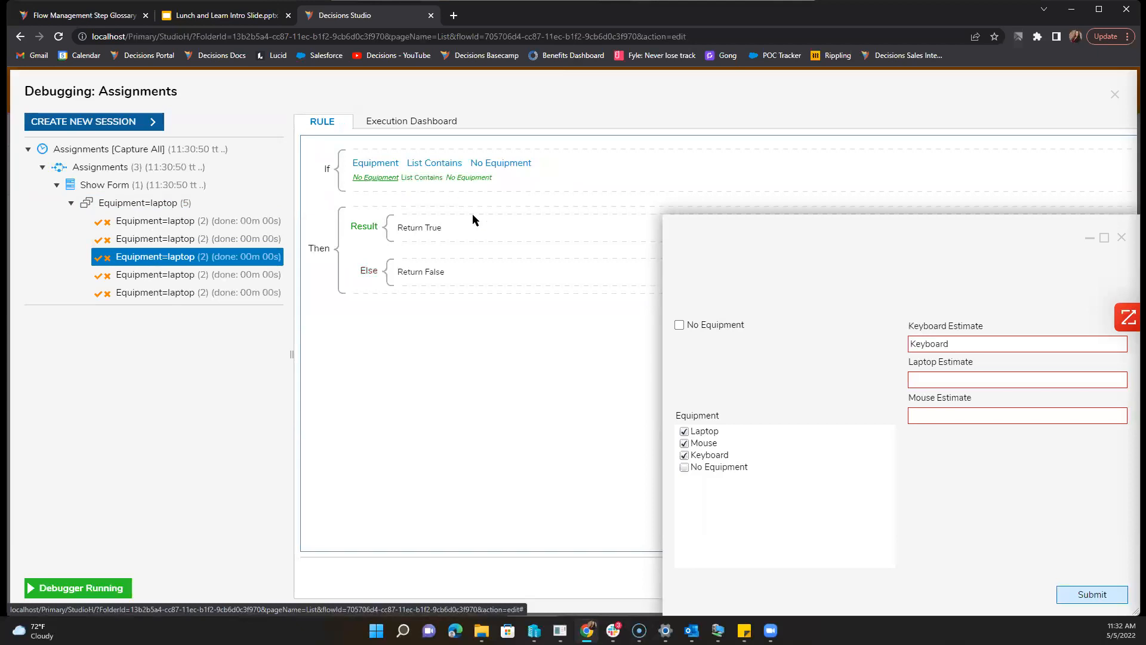
Step: Uncheck Laptop, Mouse and Keyboard and check No Equipment to clear the estimate errors
click(685, 431)
click(685, 445)
click(685, 455)
click(685, 467)
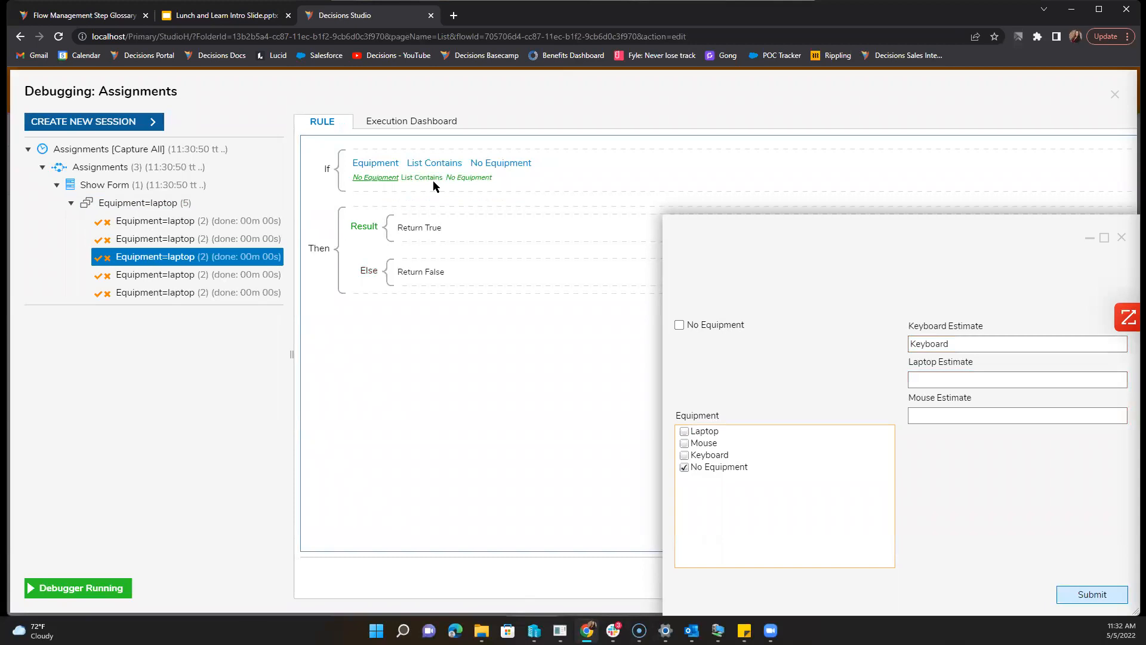
drag(882, 225, 557, 136)
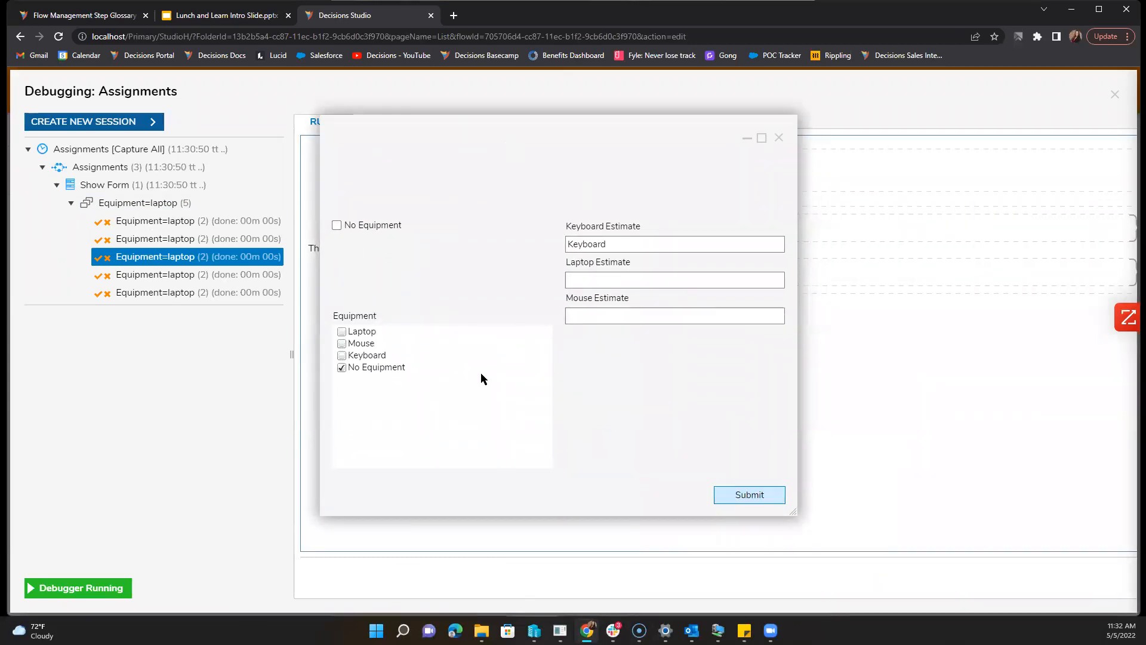
Step: Uncheck No Equipment, toggle Keyboard, then close the test form and debugger
click(367, 366)
click(363, 357)
click(363, 355)
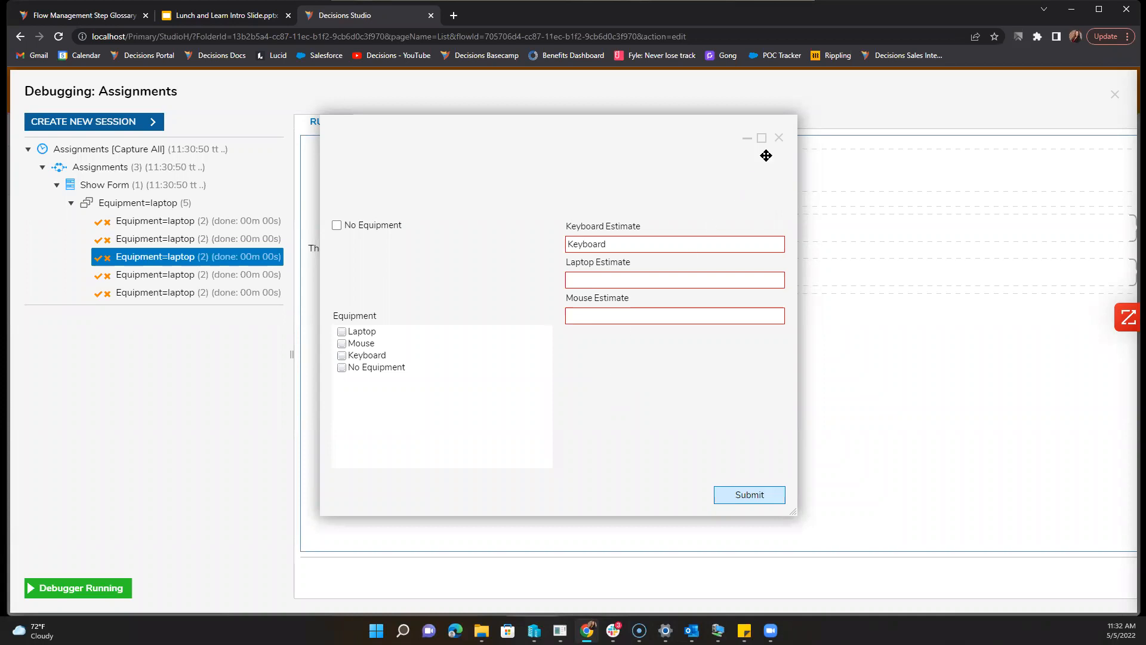
click(778, 138)
click(1114, 94)
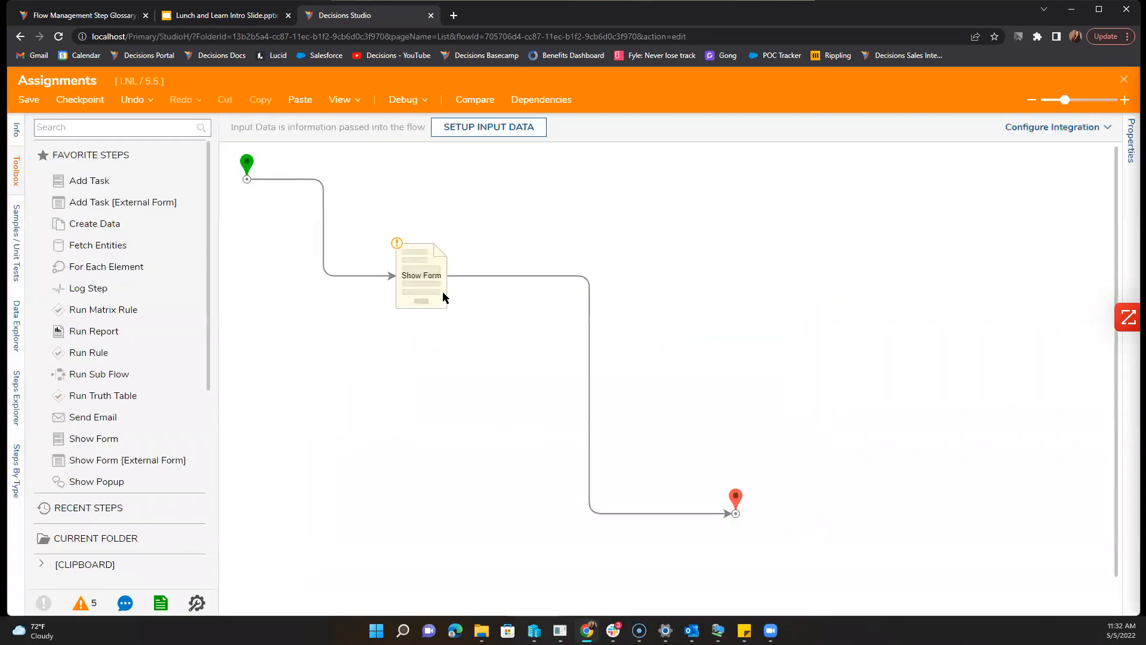
Step: Open the Show Form step's form and expand its Legacy rules in Properties
click(442, 291)
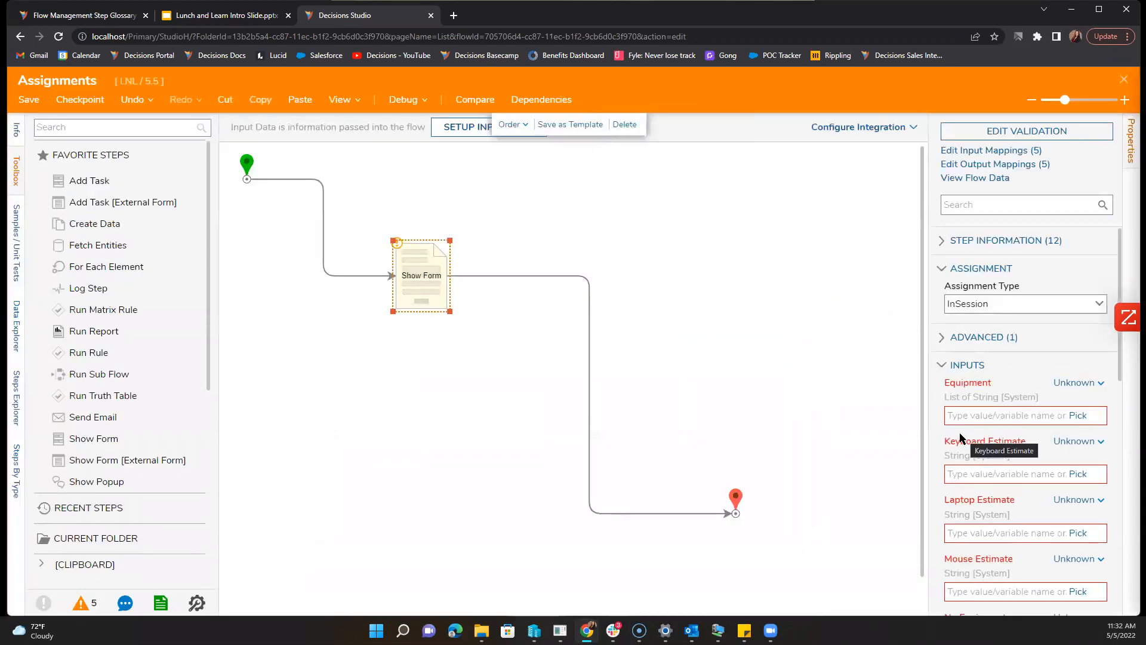
click(993, 132)
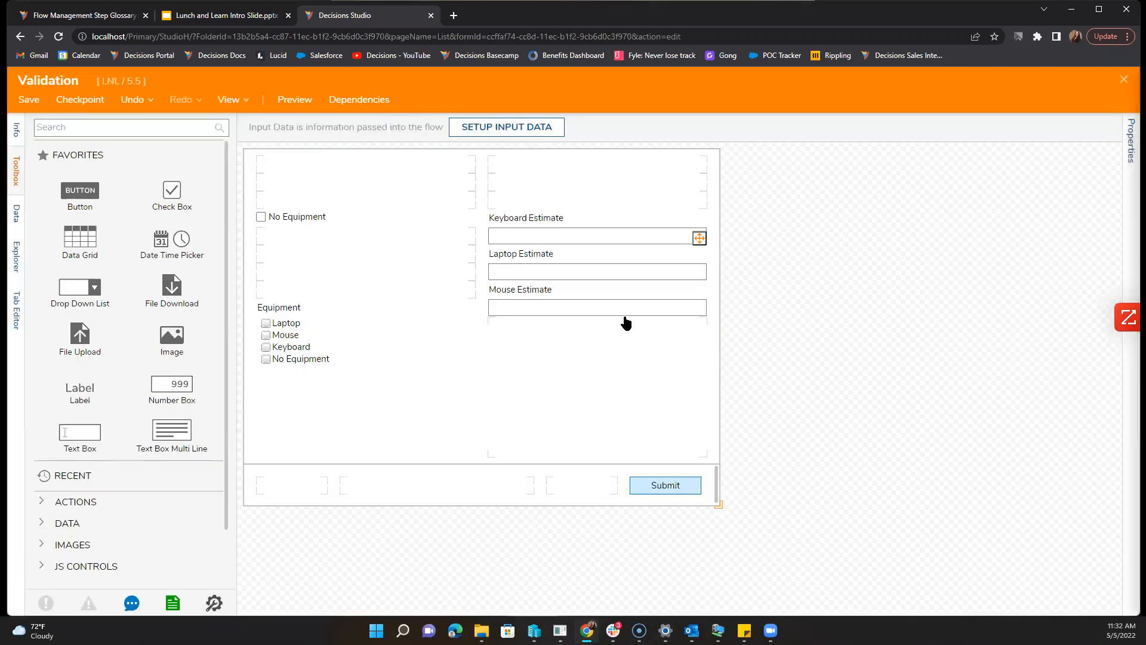
click(383, 339)
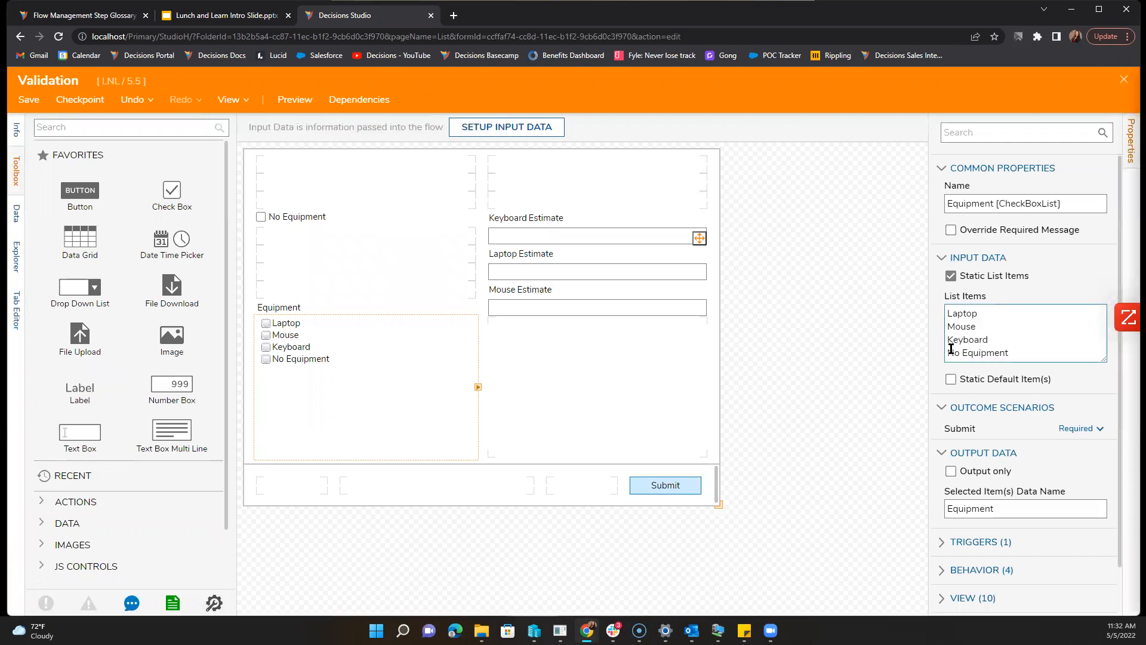
scroll(970, 468, down, 1)
click(918, 439)
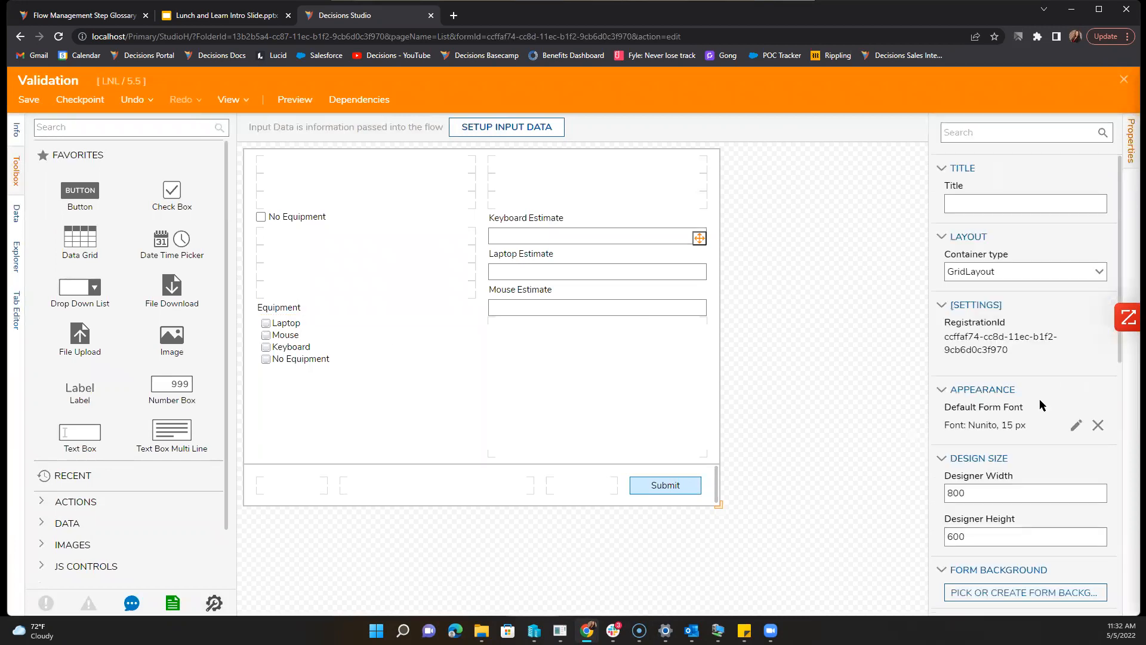
scroll(1040, 399, down, 5)
scroll(1024, 441, down, 5)
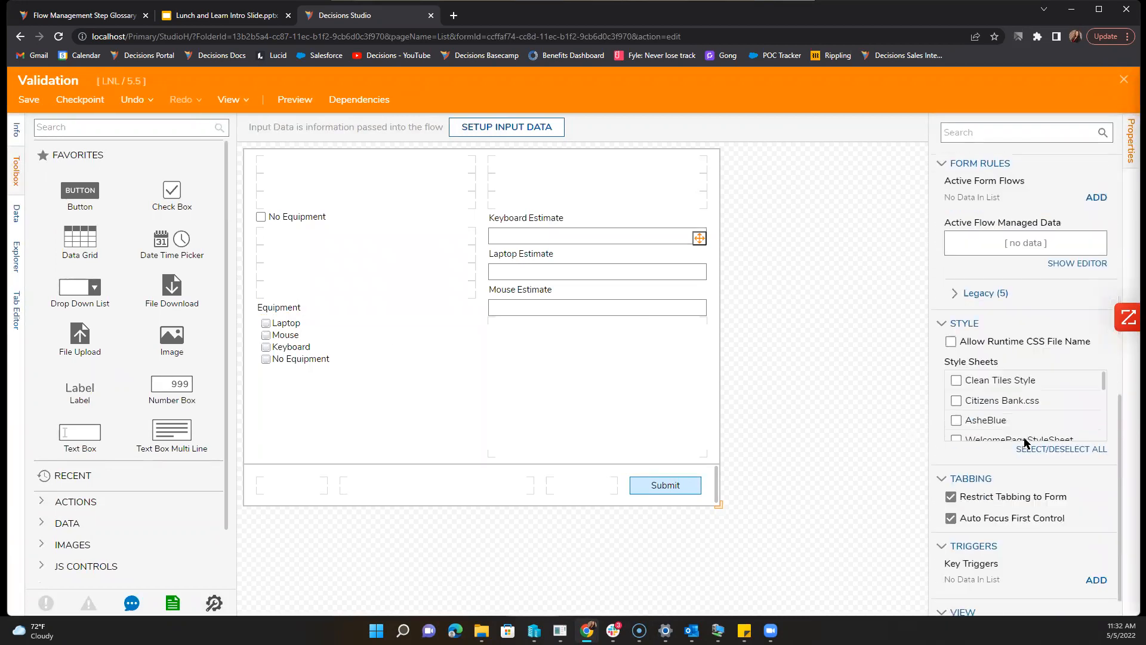
scroll(1015, 404, up, 7)
scroll(990, 440, down, 3)
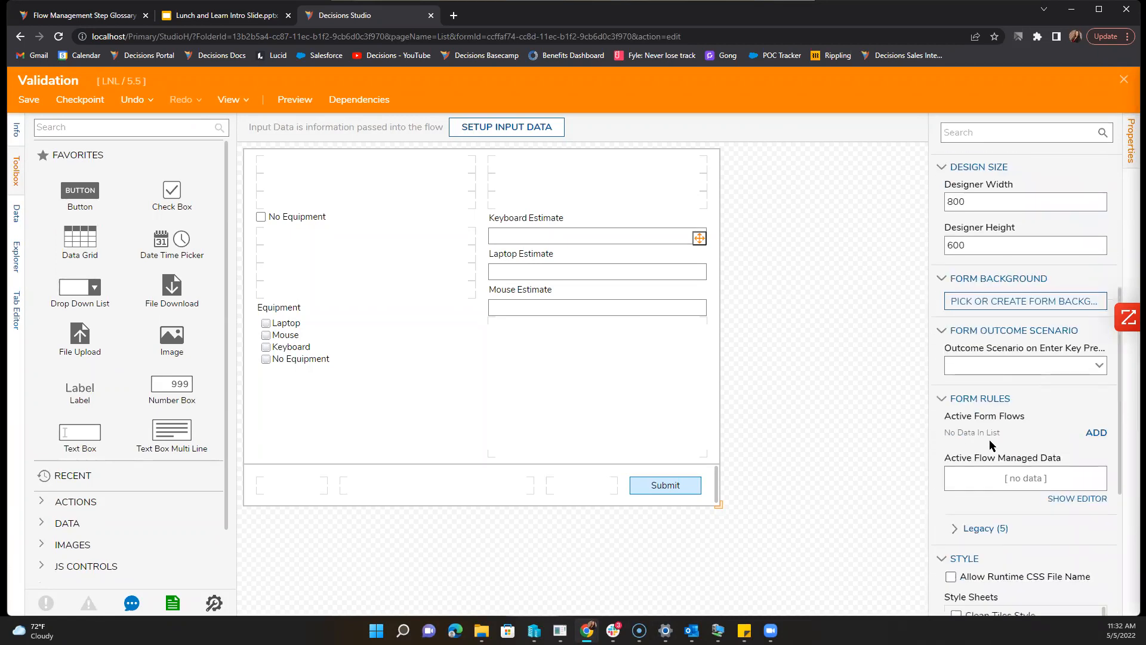
click(989, 441)
scroll(989, 442, down, 2)
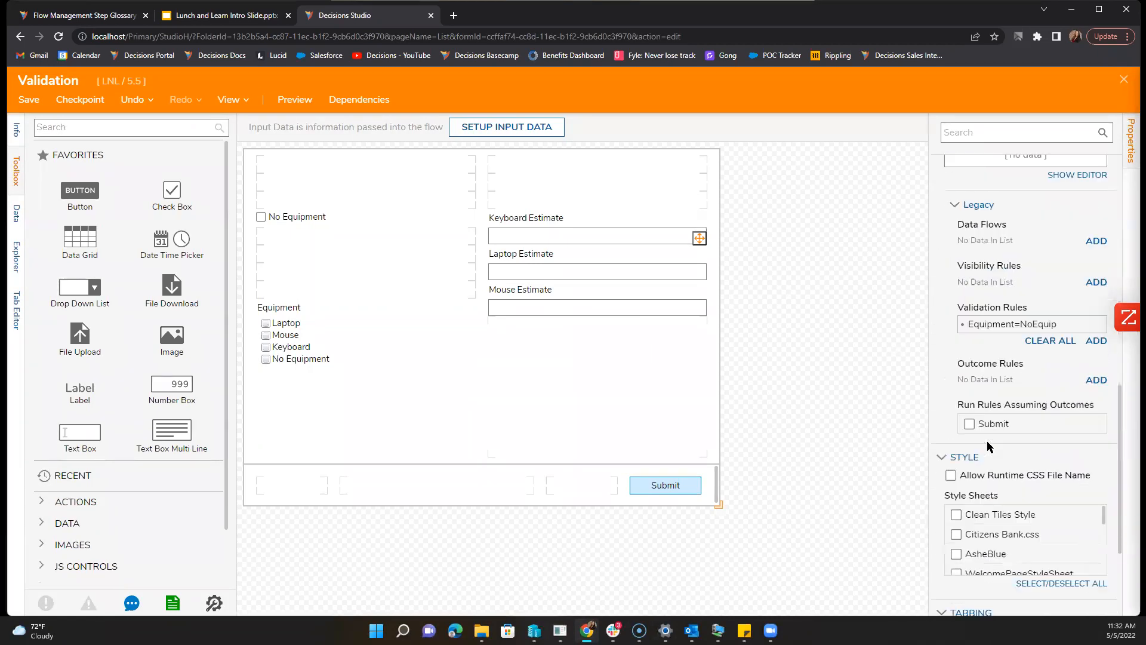
Step: Open the Equipment=NoEquip validation rule and edit its underlying Equipment=laptop rule
click(1084, 325)
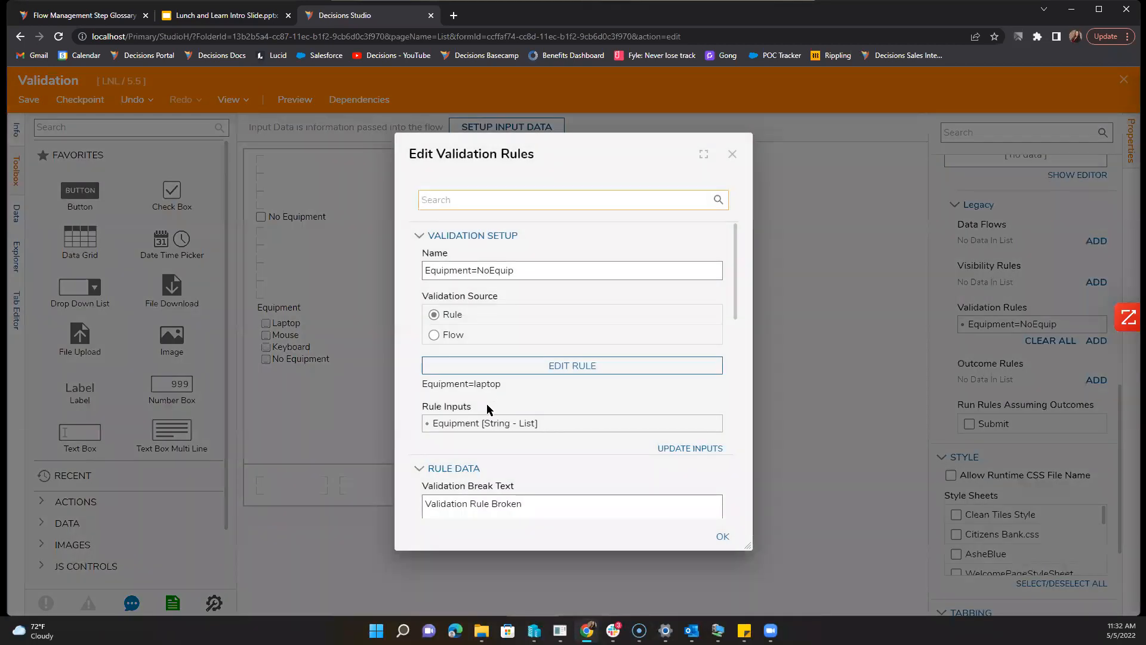
scroll(488, 404, down, 3)
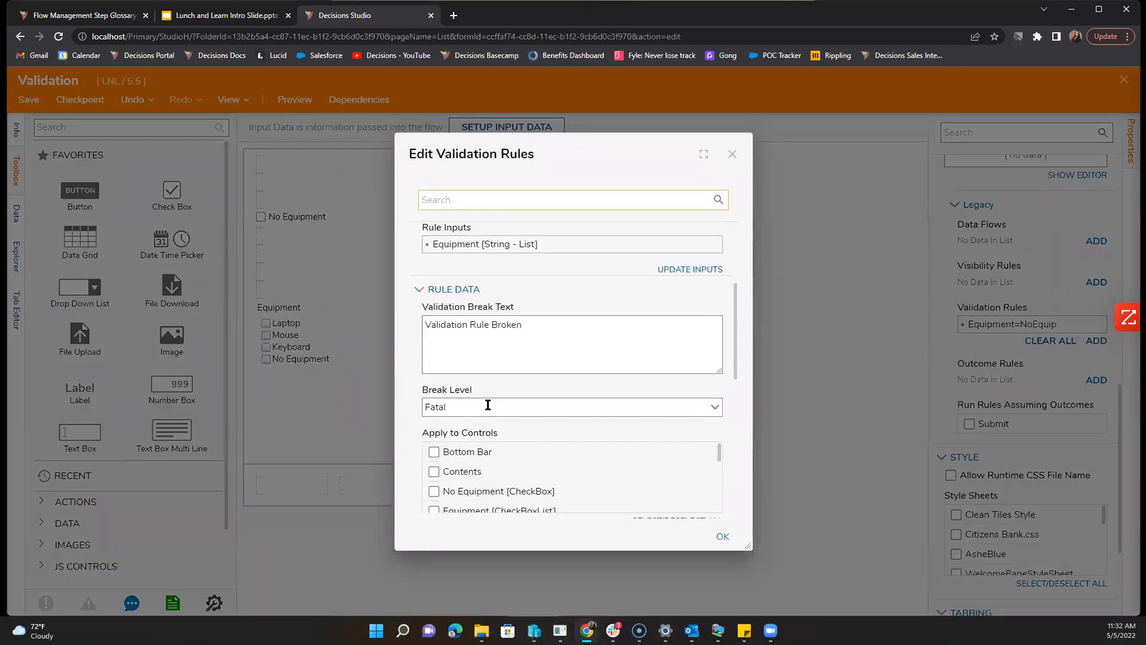
scroll(547, 391, down, 1)
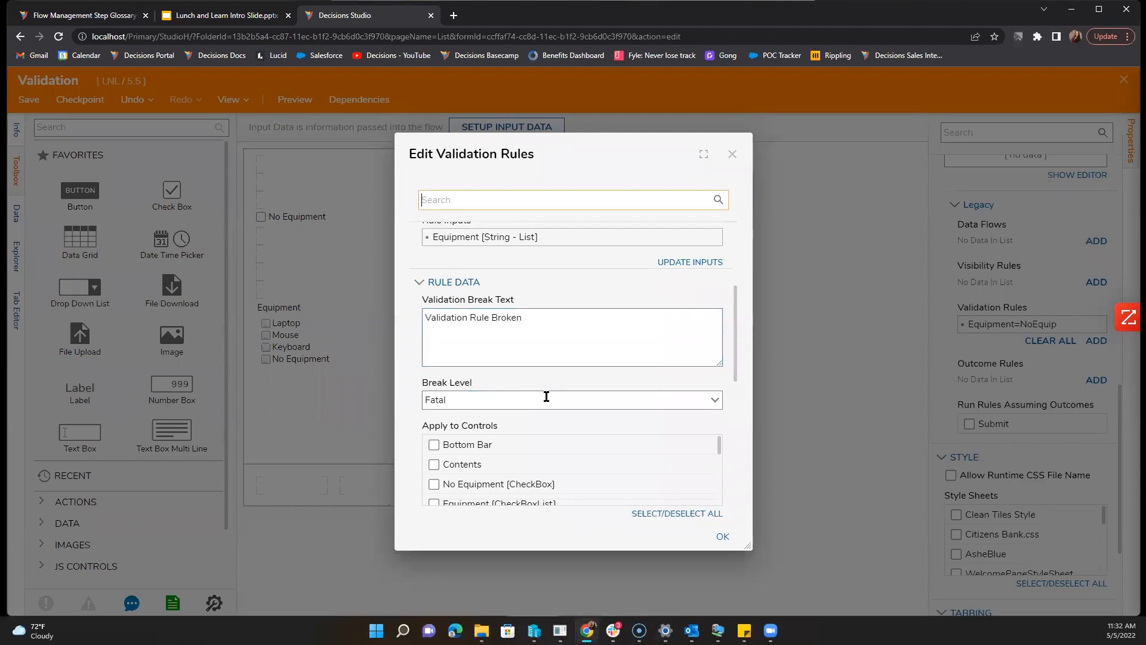
scroll(597, 396, up, 2)
click(665, 307)
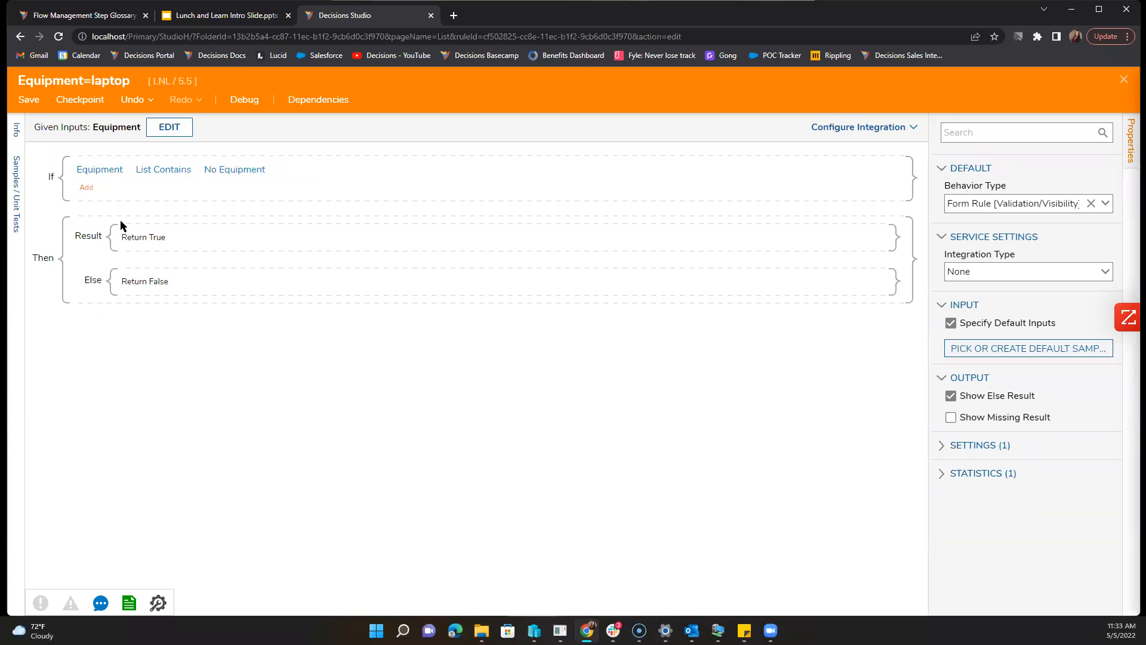
Step: Change the condition's comparison value from No Equipment to Laptop
click(234, 169)
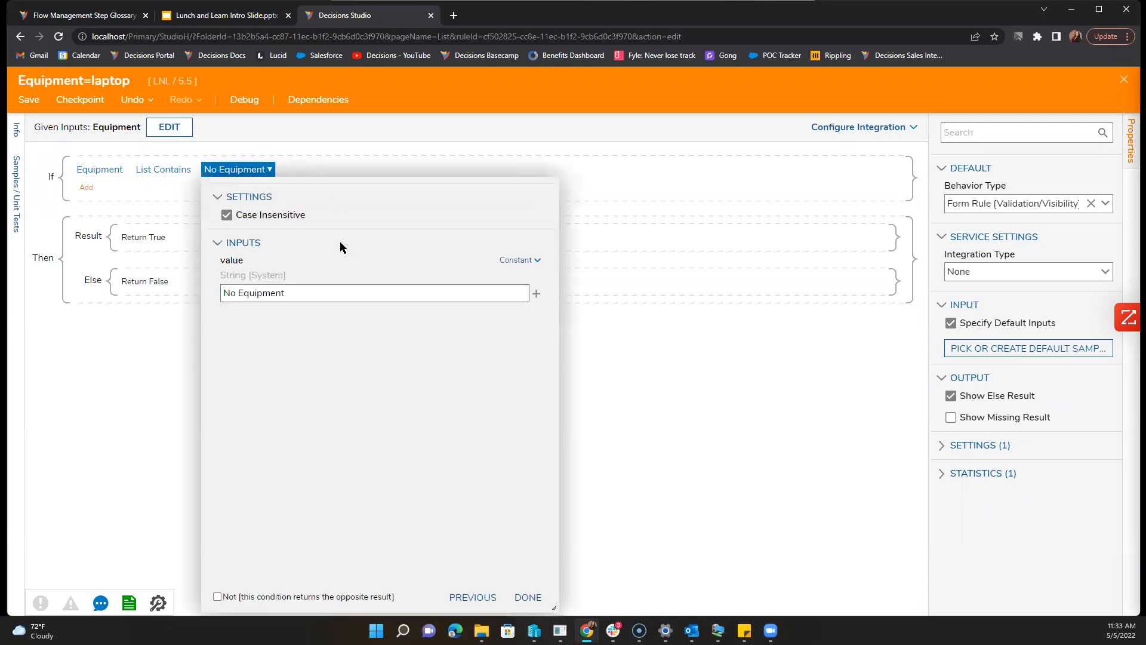
triple_click(335, 295)
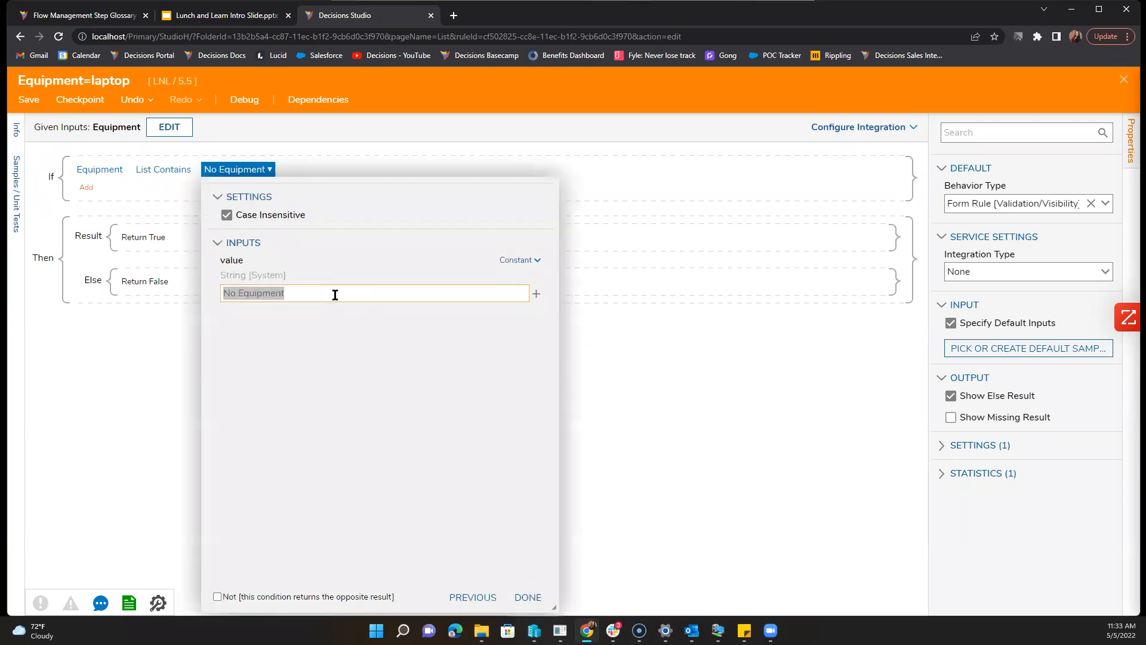
text(Laptop)
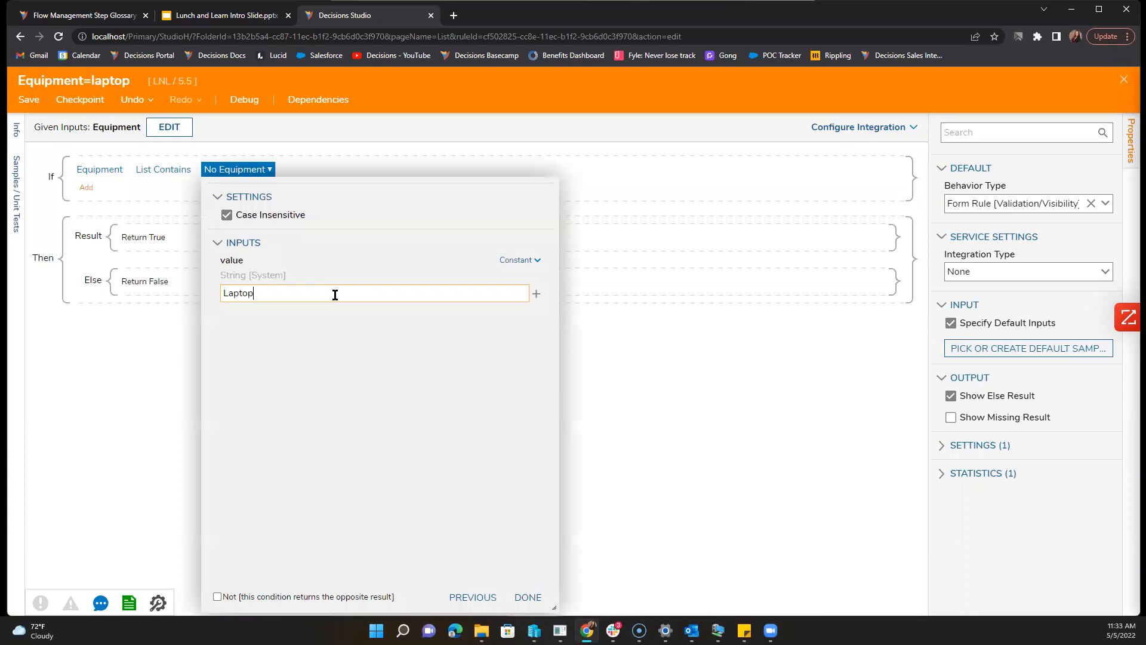
Step: Define a list named Equipment with values Laptop, Mouse and Keyboard
click(536, 294)
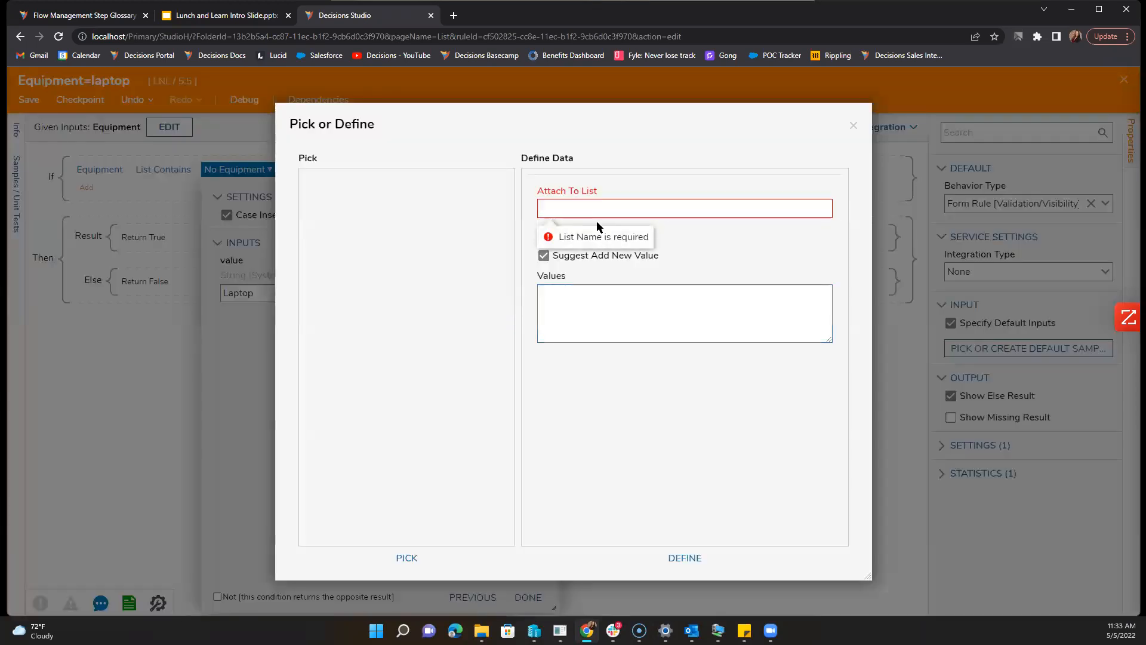
text(Equipment)
click(626, 303)
text(Laptop)
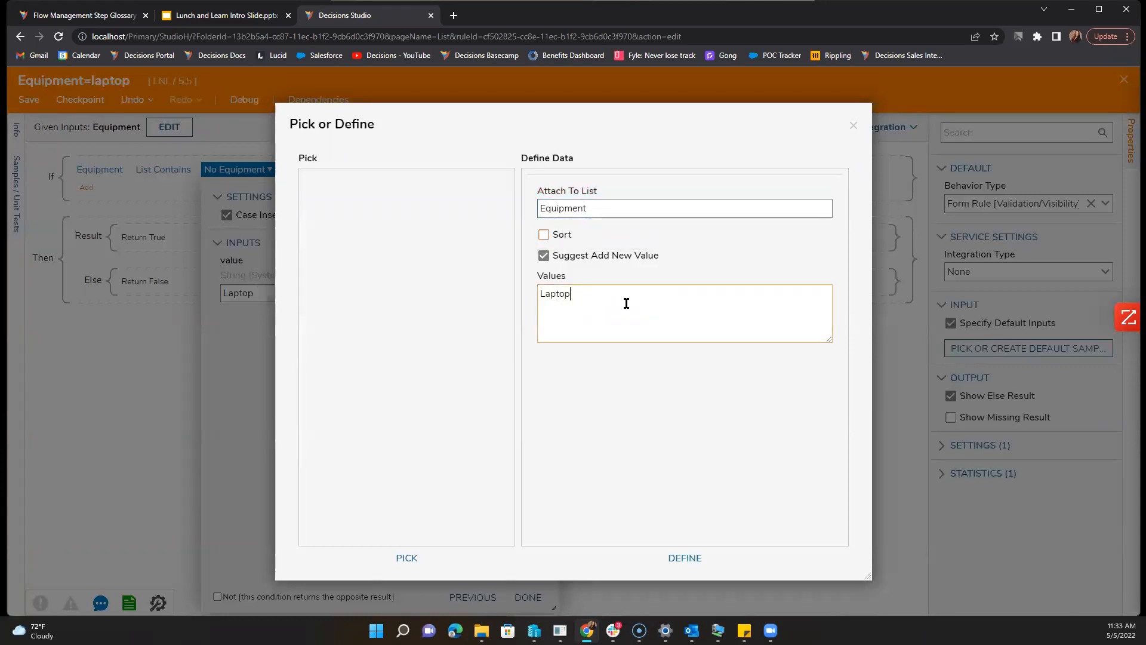
click(626, 304)
text(Mouse)
key(Return)
text(Keyboard)
click(618, 374)
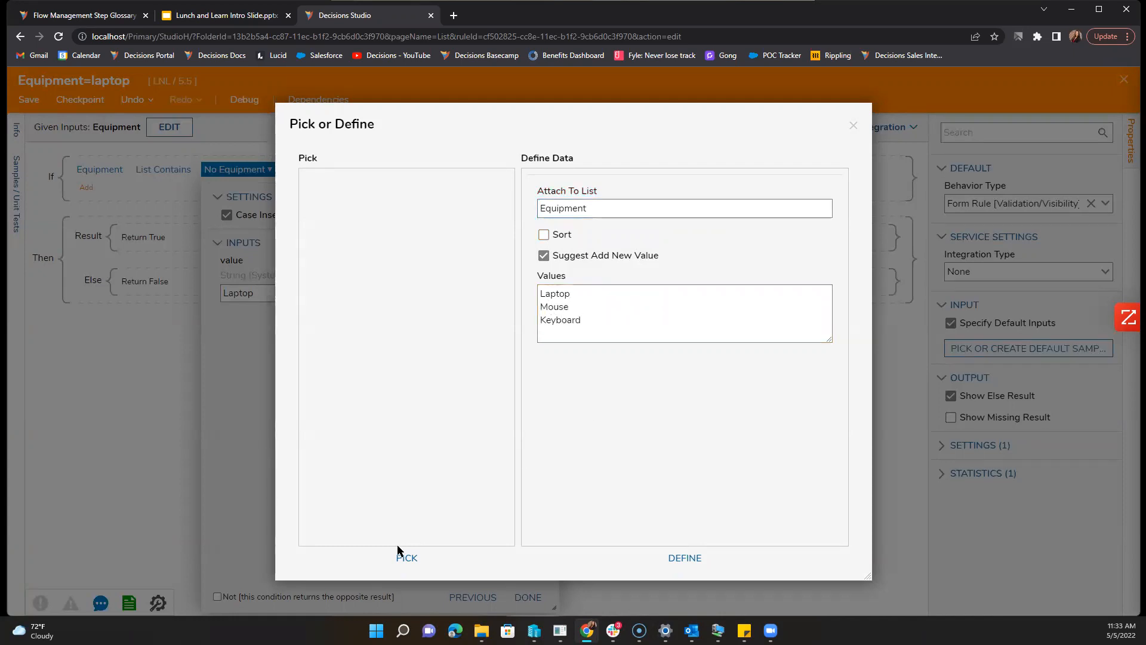
click(685, 557)
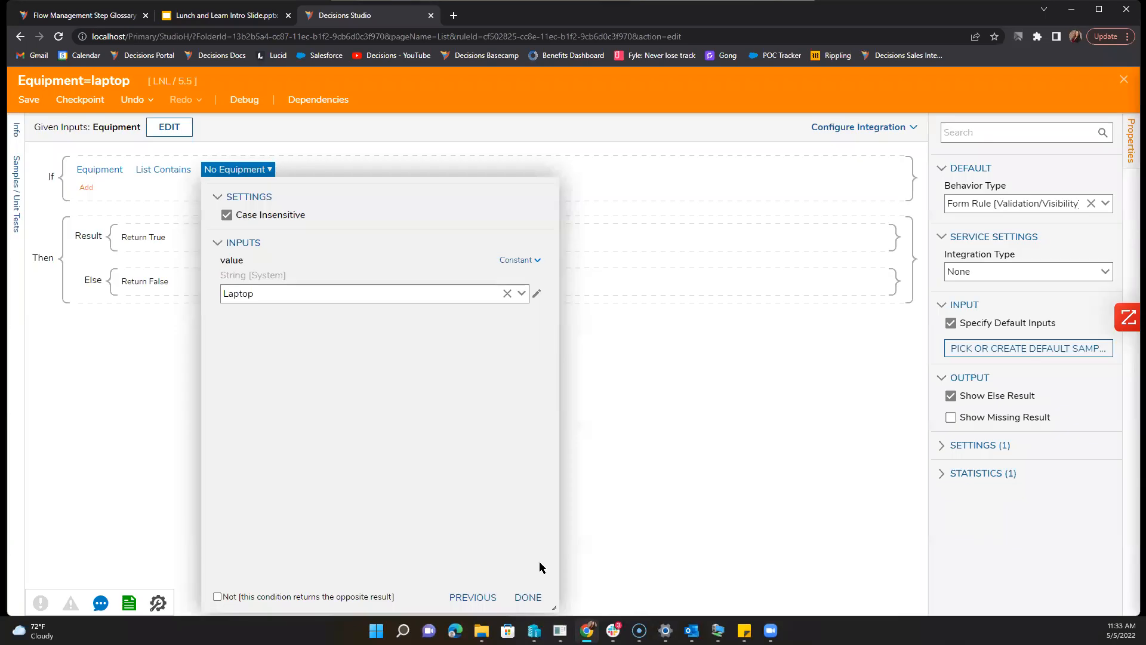
Step: Confirm Laptop as the value, save the rule, and close the rule editor
click(528, 597)
click(526, 596)
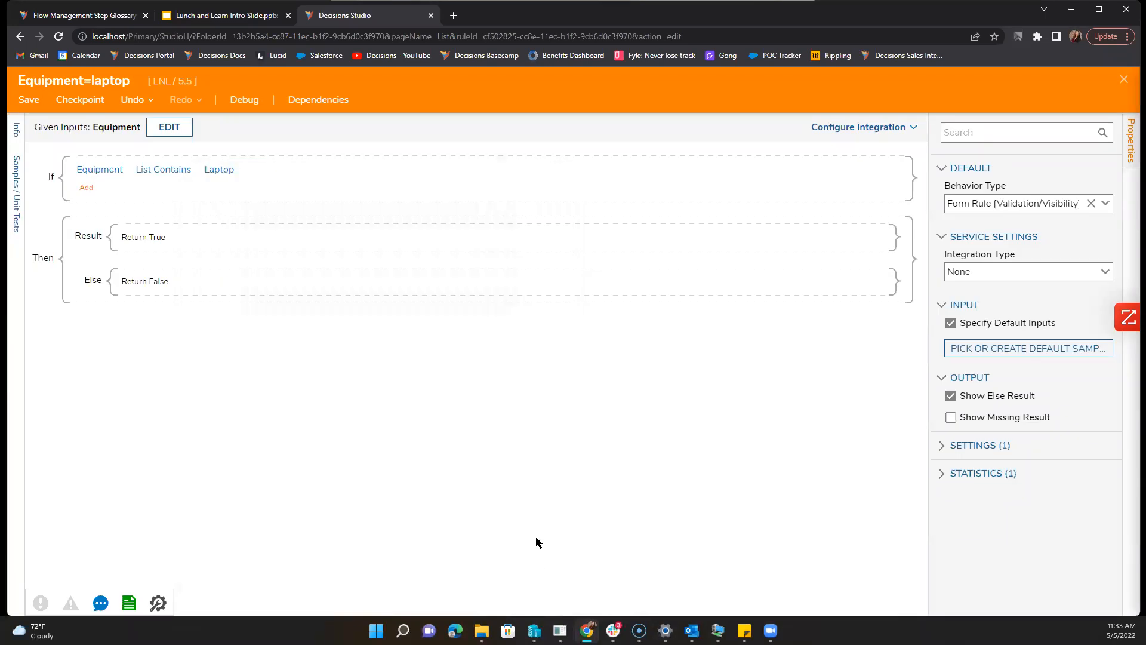
click(29, 100)
click(678, 416)
click(1122, 88)
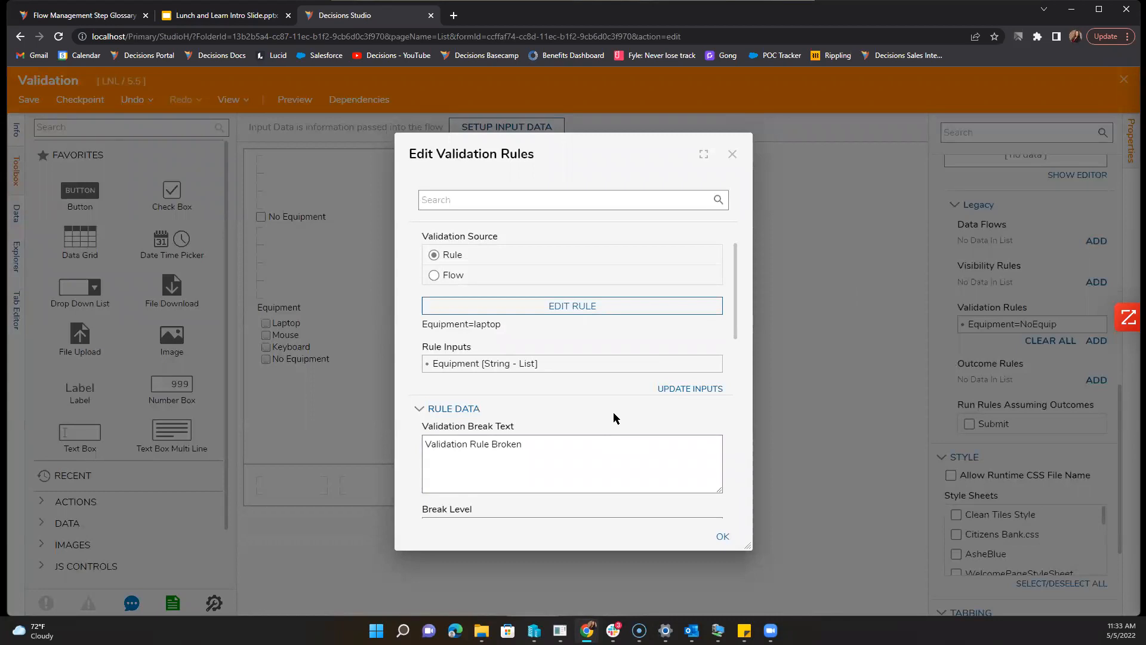
Step: Try replacing the condition's Laptop value with a typed 'No Equi' value directly
click(673, 306)
click(222, 170)
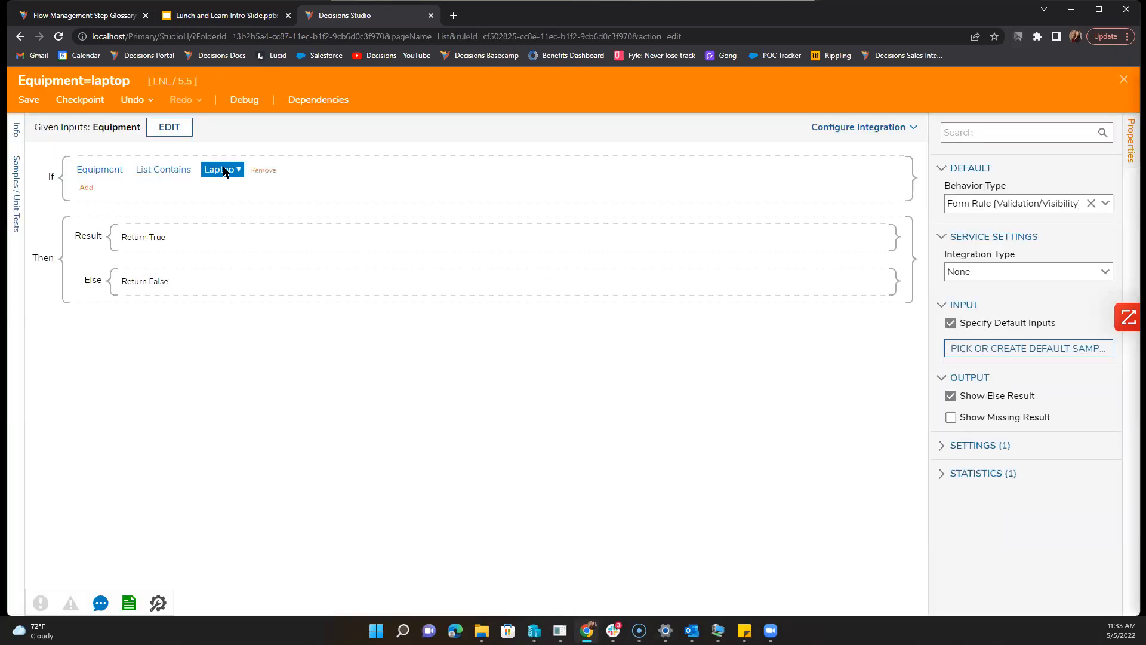
click(507, 293)
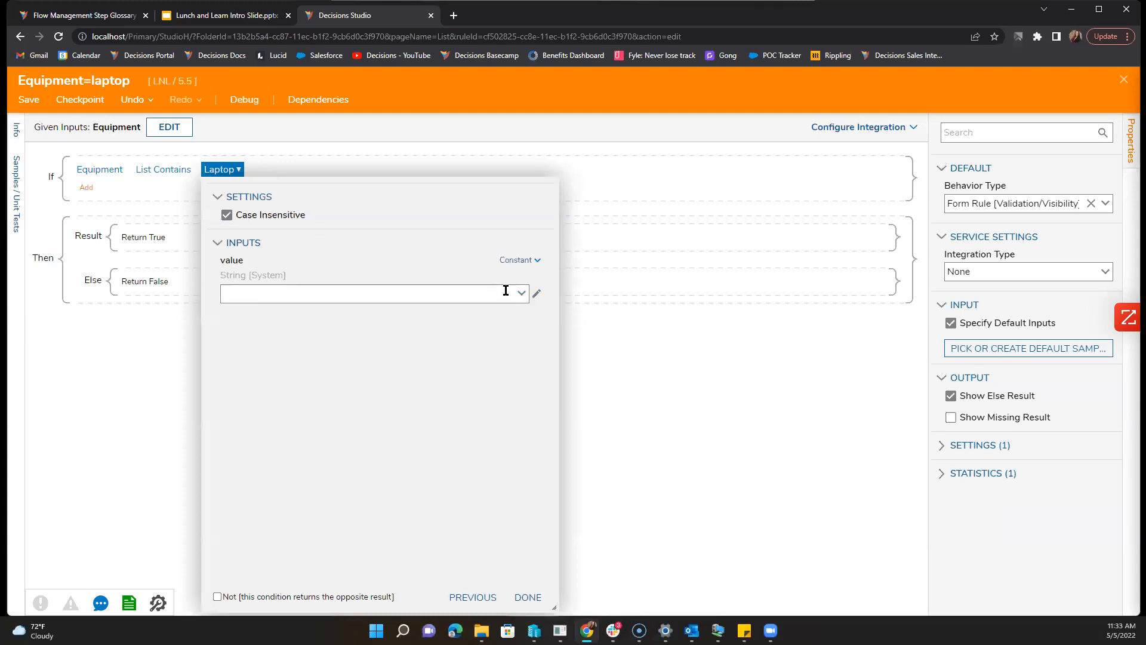
click(464, 298)
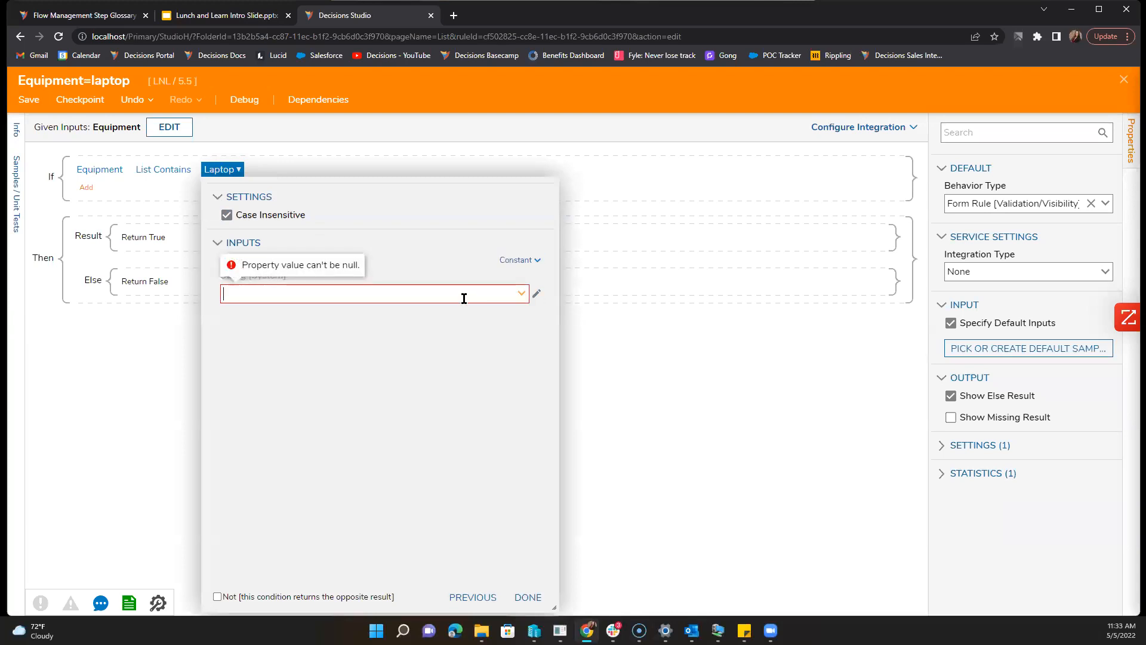
text(No qu)
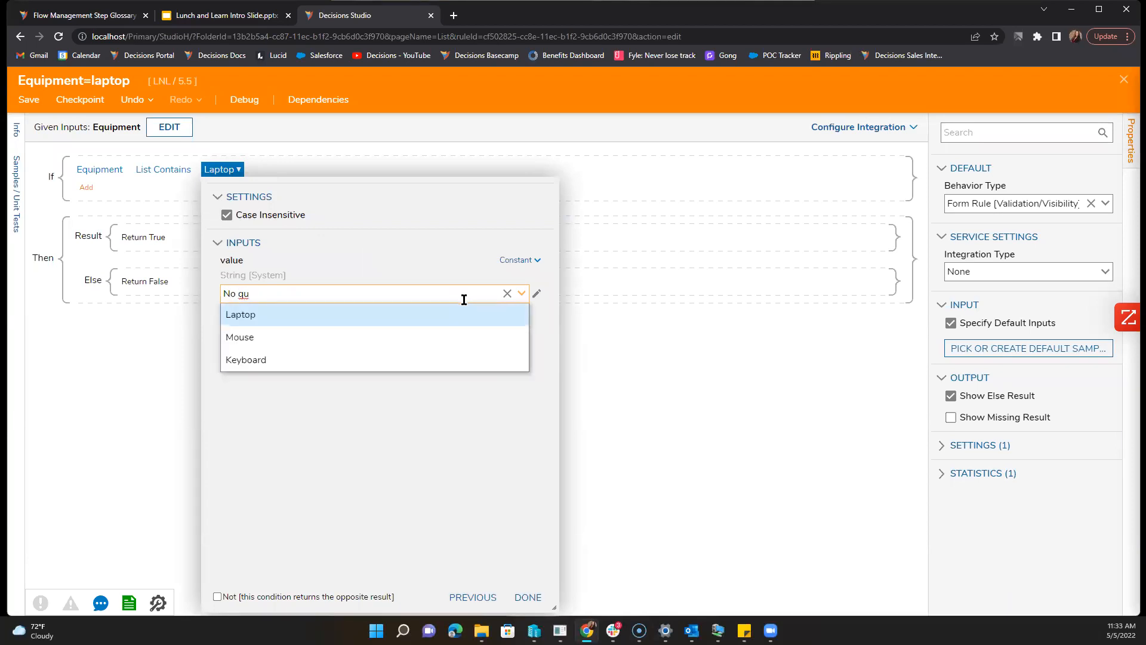
click(644, 441)
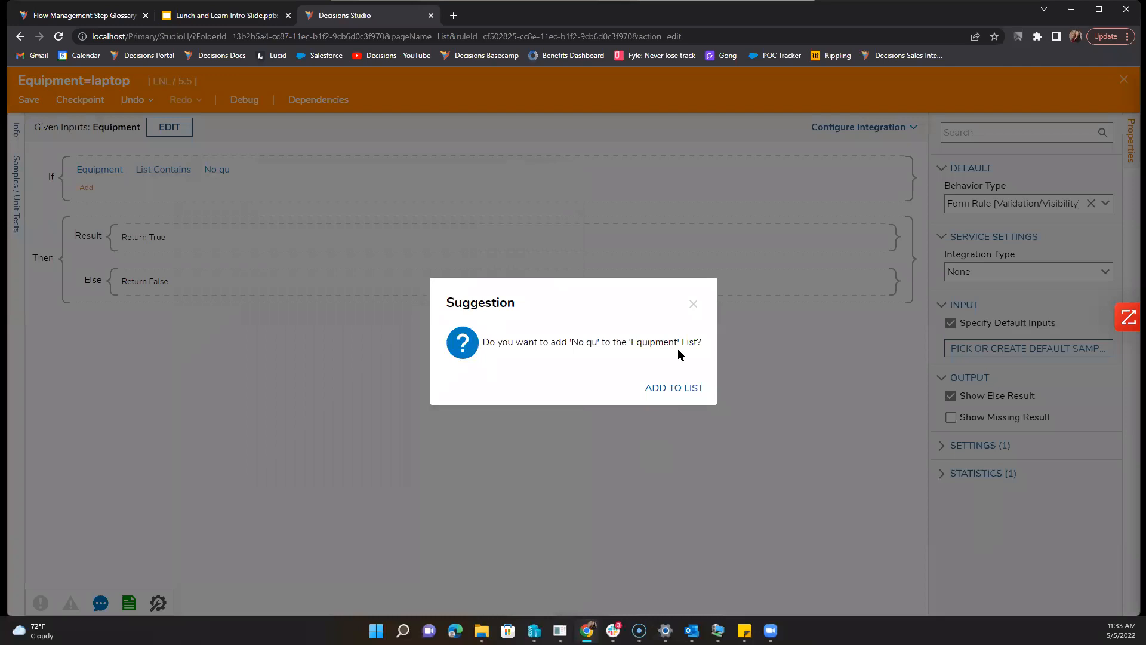
click(692, 306)
Step: Rebuild the condition as Equipment List Contains 'No Equi'
click(250, 168)
click(122, 205)
click(156, 311)
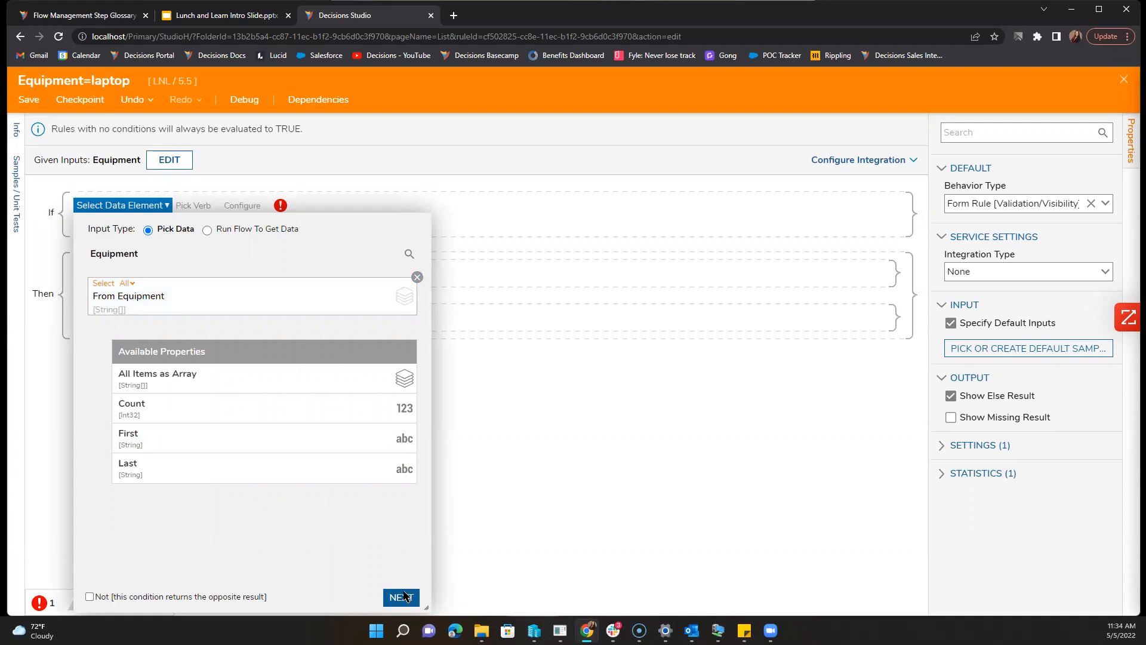
click(403, 596)
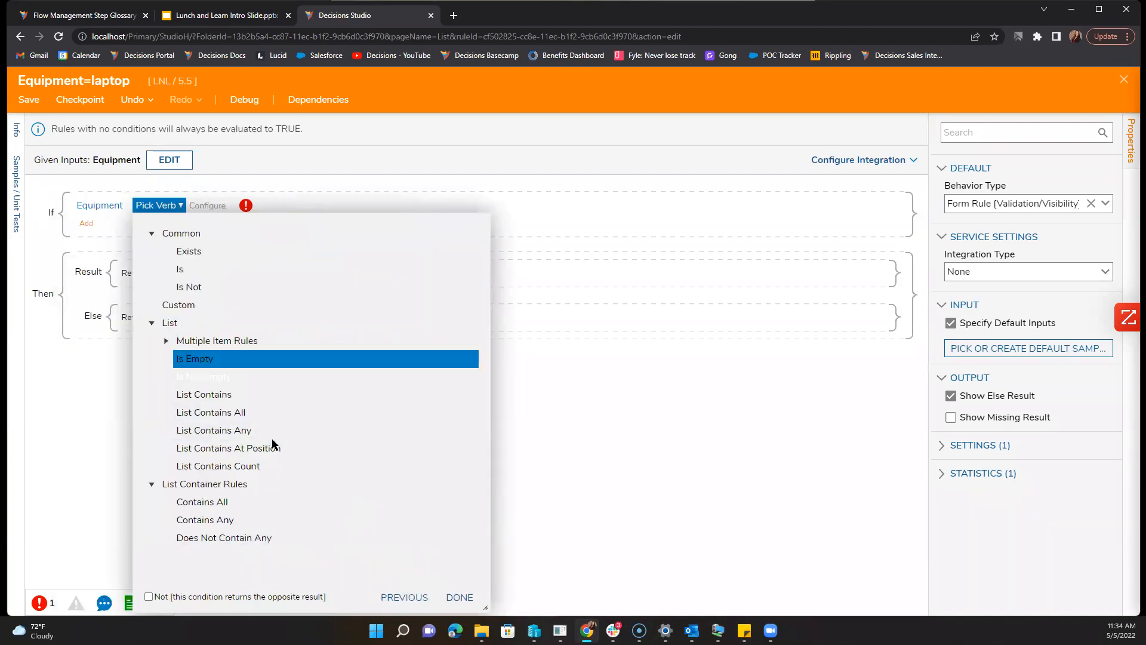
click(261, 394)
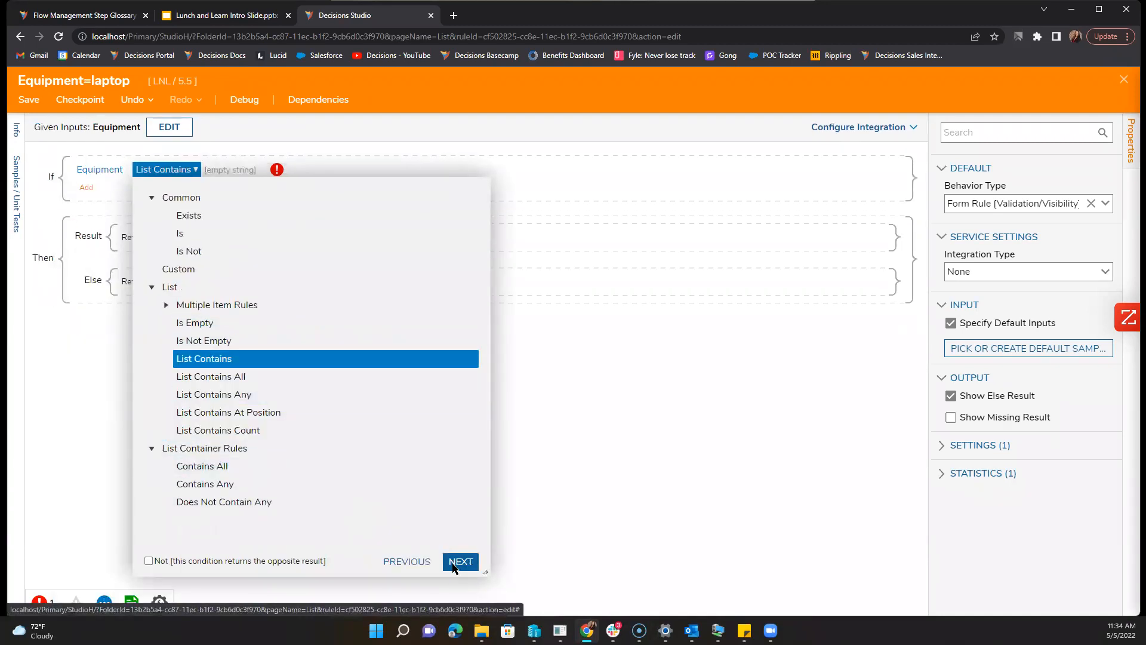
click(460, 558)
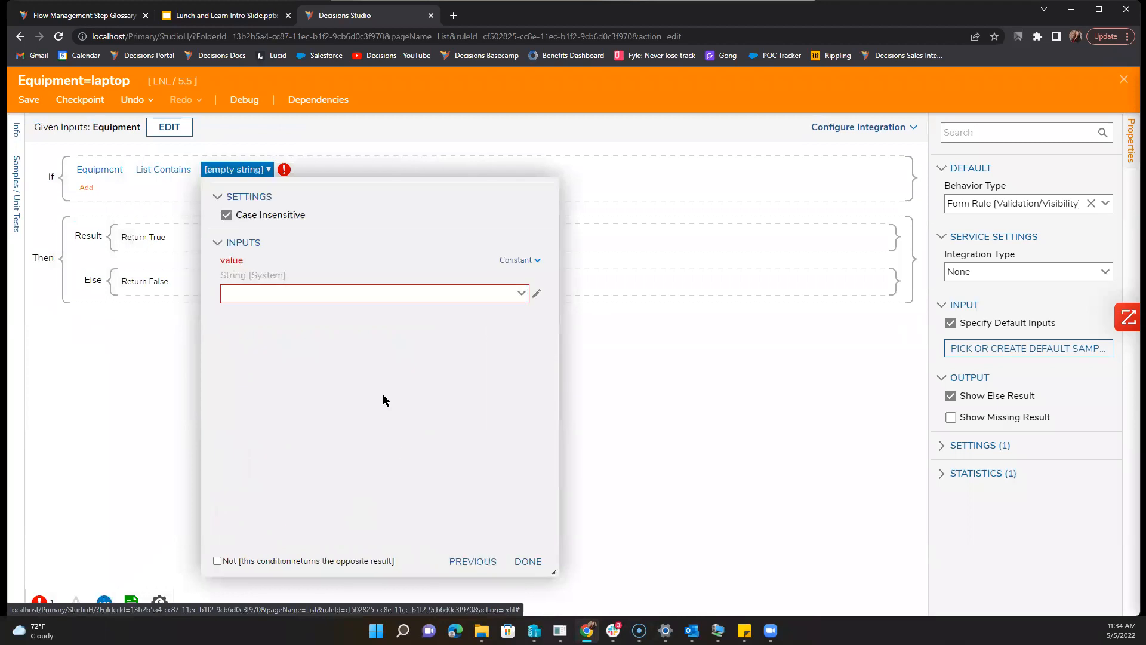
click(380, 289)
text(No a)
key(BackSpace)
text(qui)
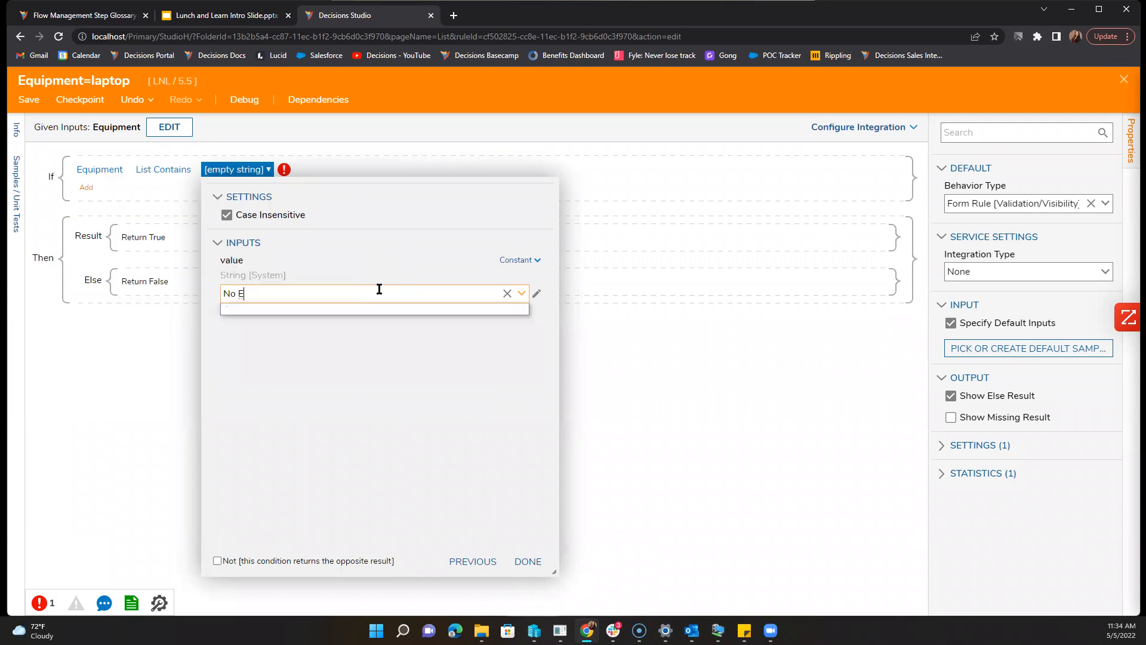
key(BackSpace)
key(BackSpace)
key(BackSpace)
text(Equi)
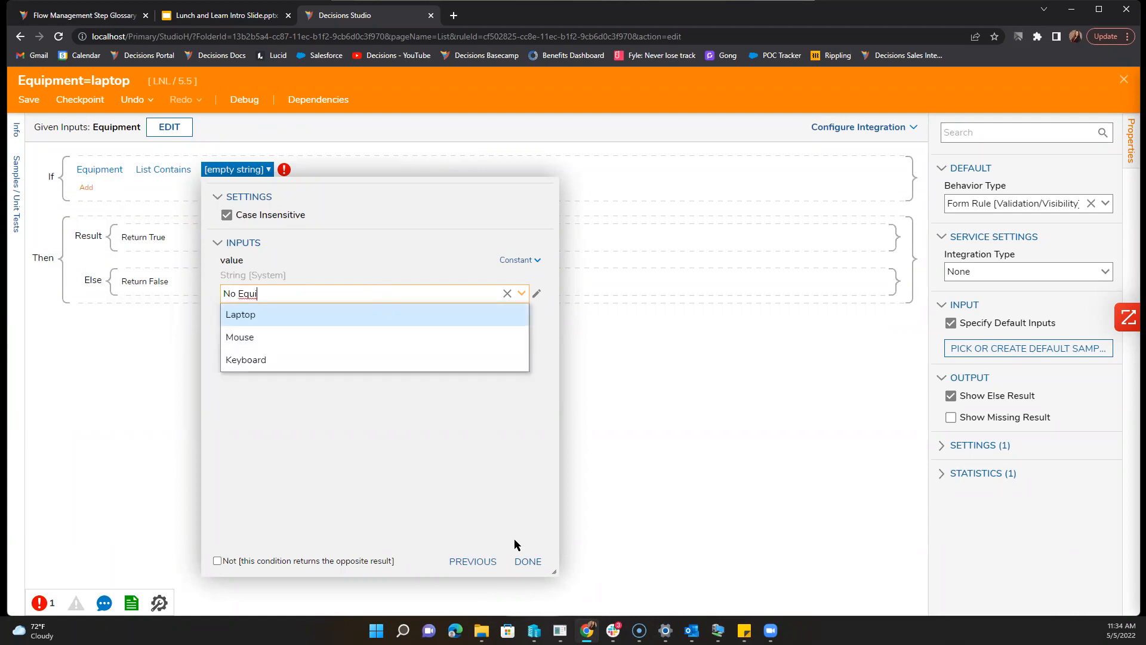
click(524, 561)
Step: Add 'No Equi' to the Equipment list and save the rule
click(678, 388)
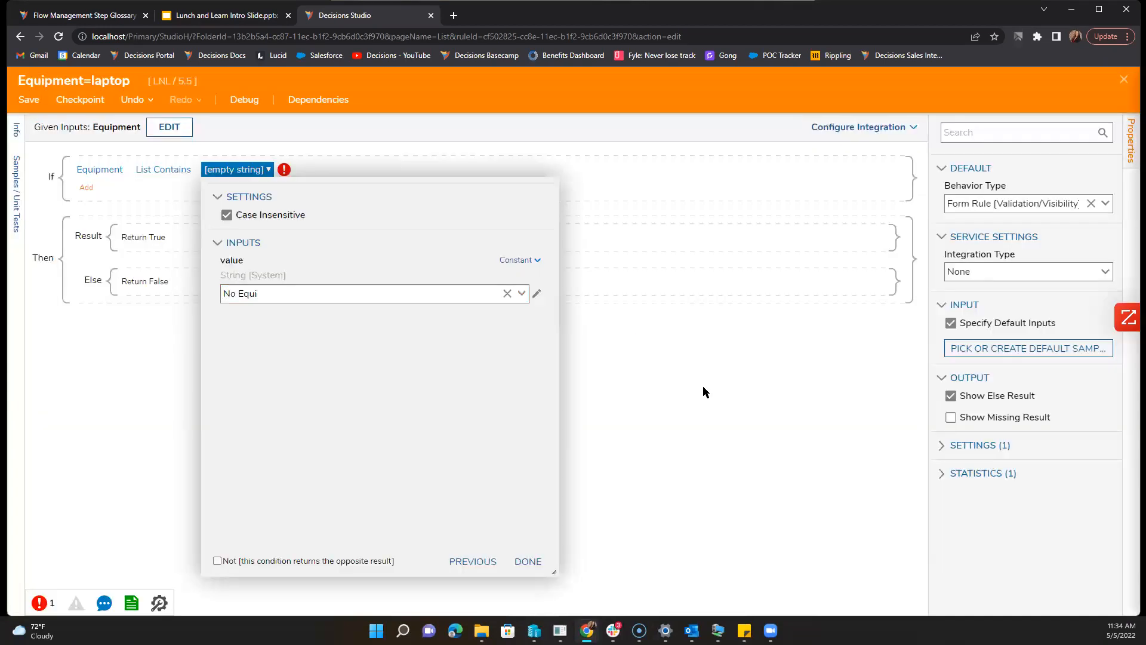
click(529, 562)
click(540, 564)
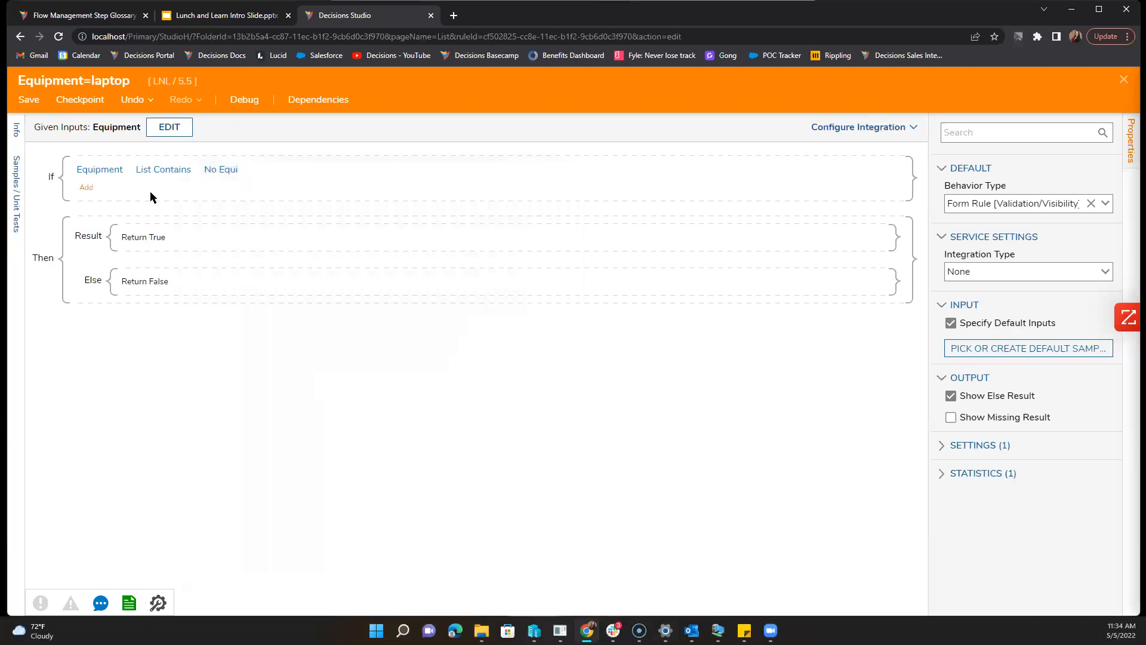
click(28, 99)
click(691, 418)
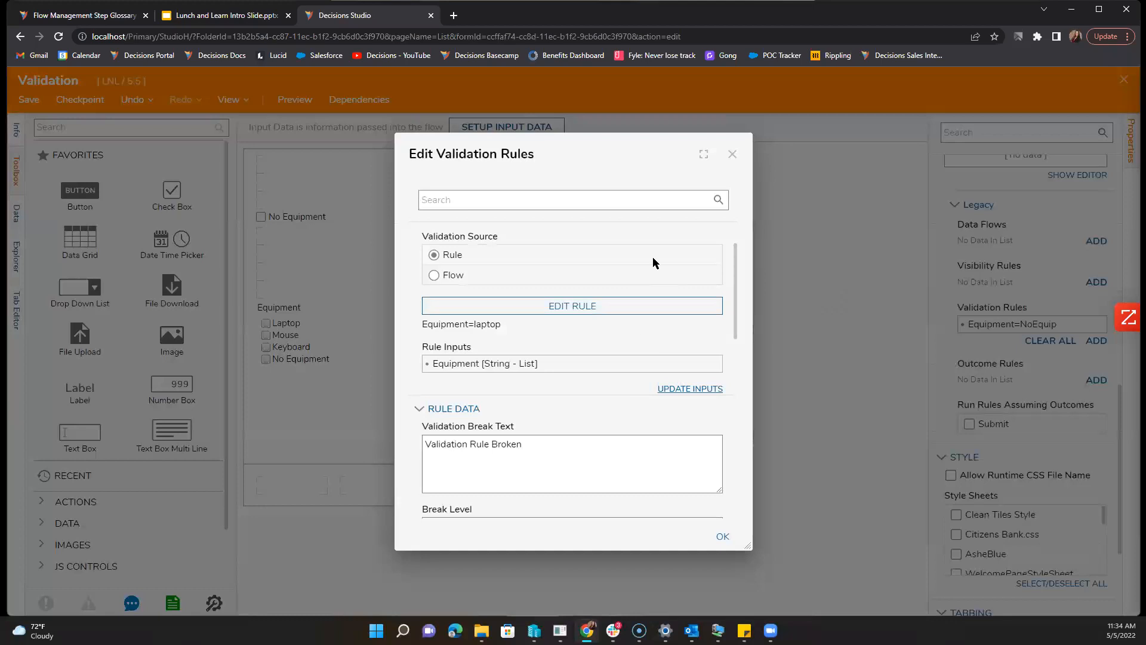
Step: Add a second validation rule to the form named 'Text Box Filled'
scroll(687, 519, down, 5)
scroll(687, 523, down, 4)
click(723, 537)
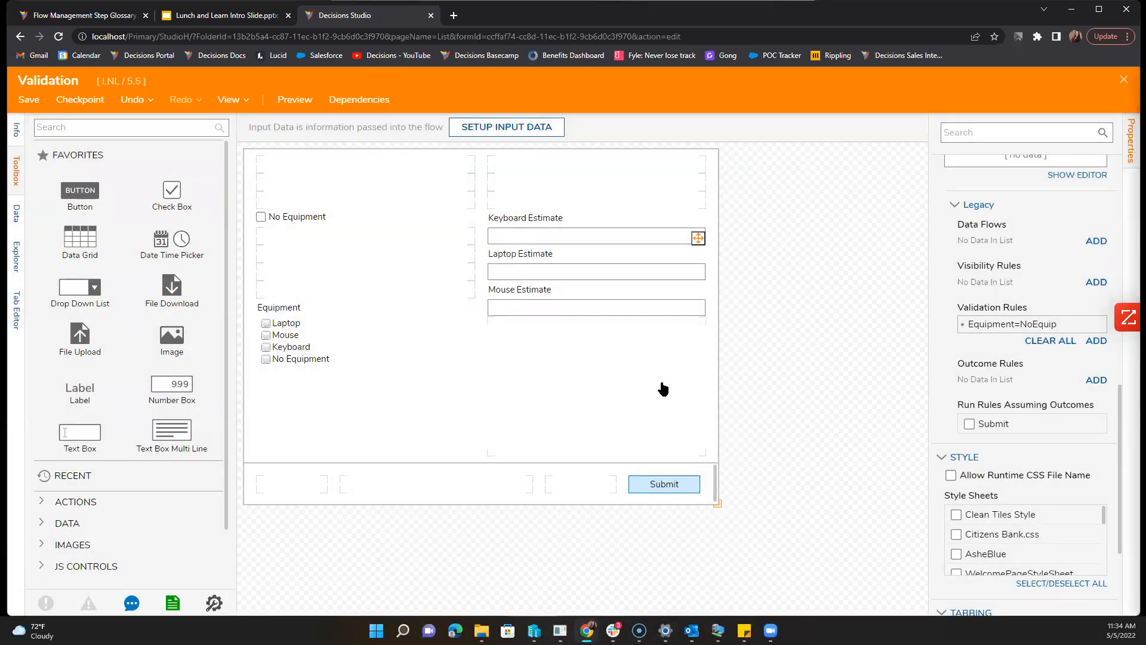
click(1096, 340)
click(619, 267)
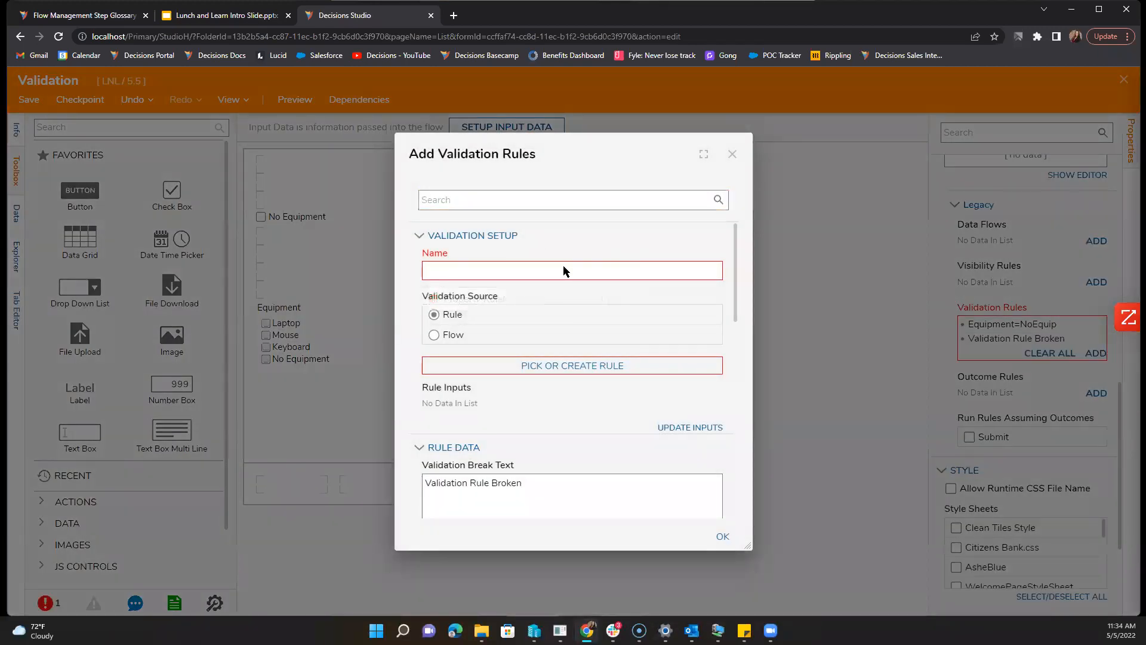
text(Te)
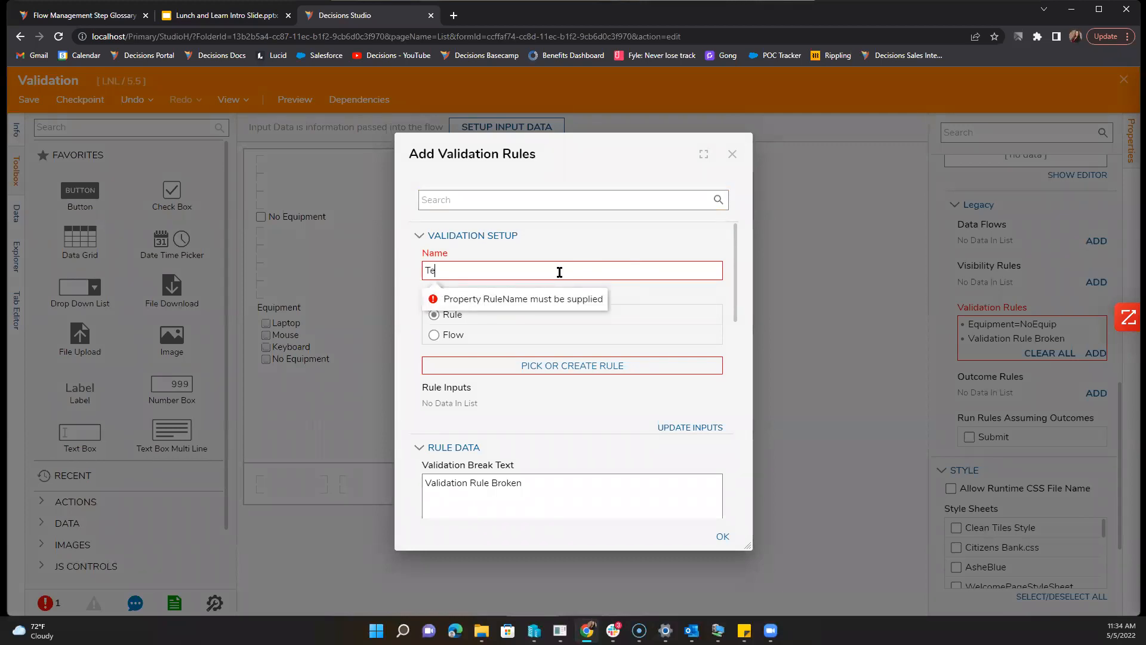
text(xt Box Filled)
Step: Create a new form rule named 'Text Box Filled' for this validation
click(570, 366)
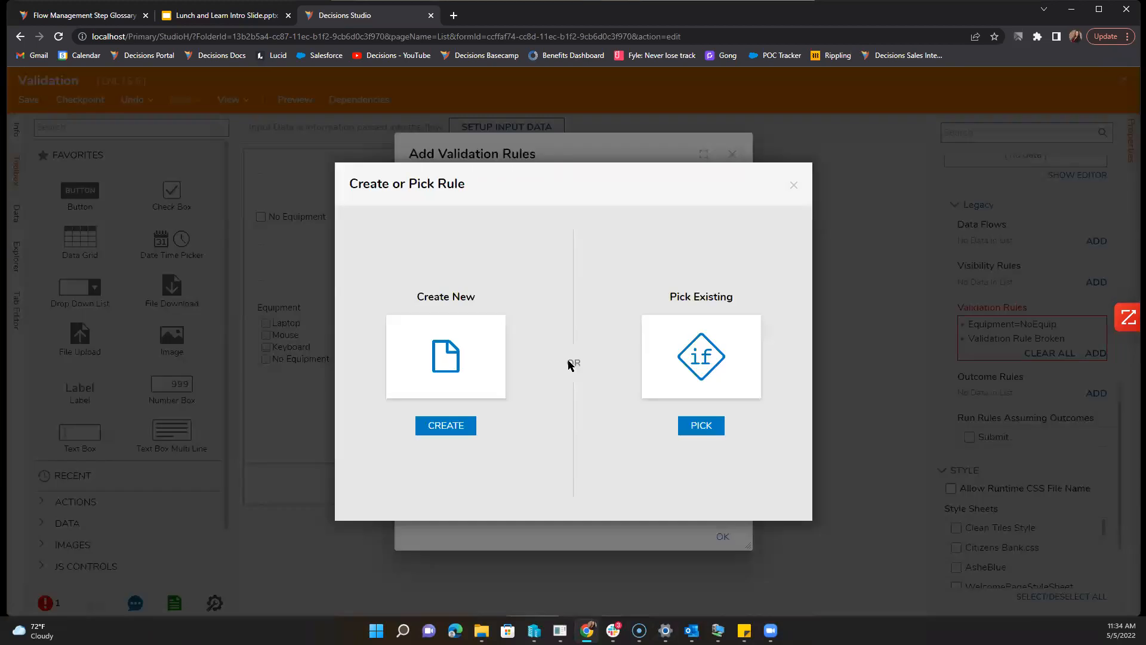
click(463, 352)
click(464, 184)
click(551, 367)
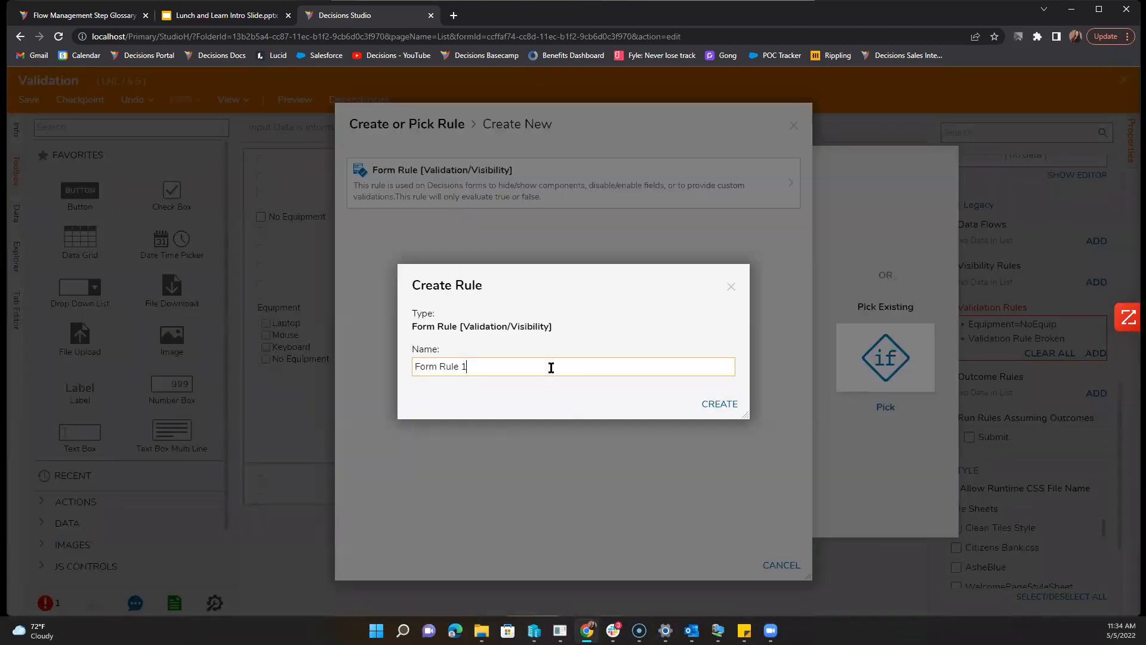
key(ctrl+a)
text(Text Box Filled)
key(Return)
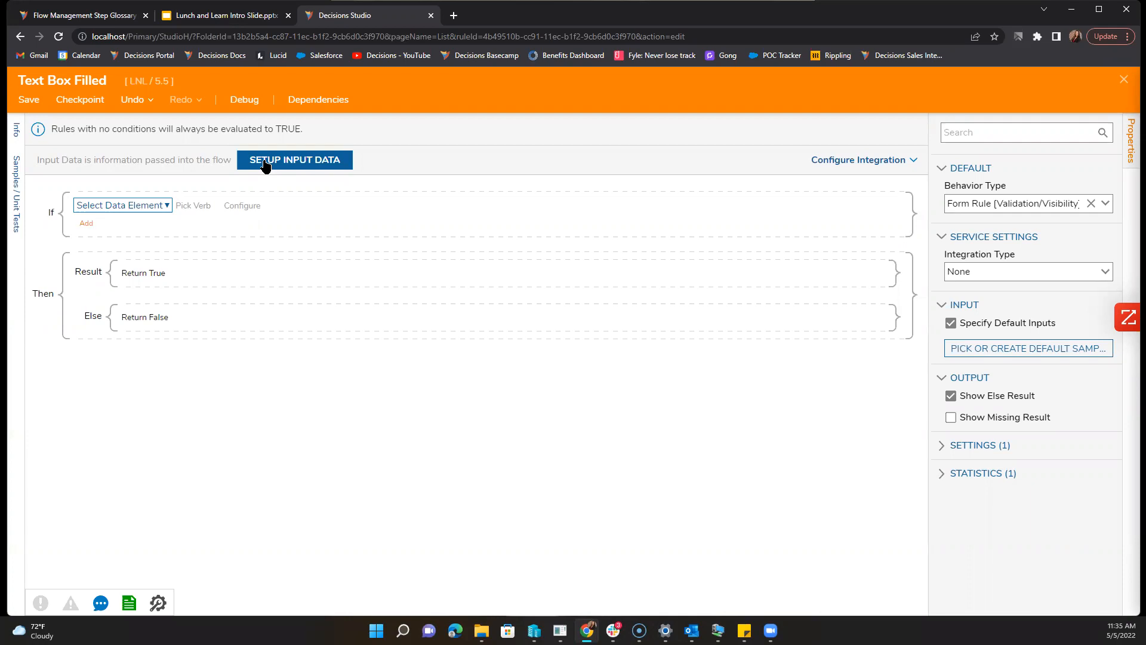
Step: Define a String input named 'Laptop Estimate' in the rule's input data and save it
click(295, 160)
click(148, 211)
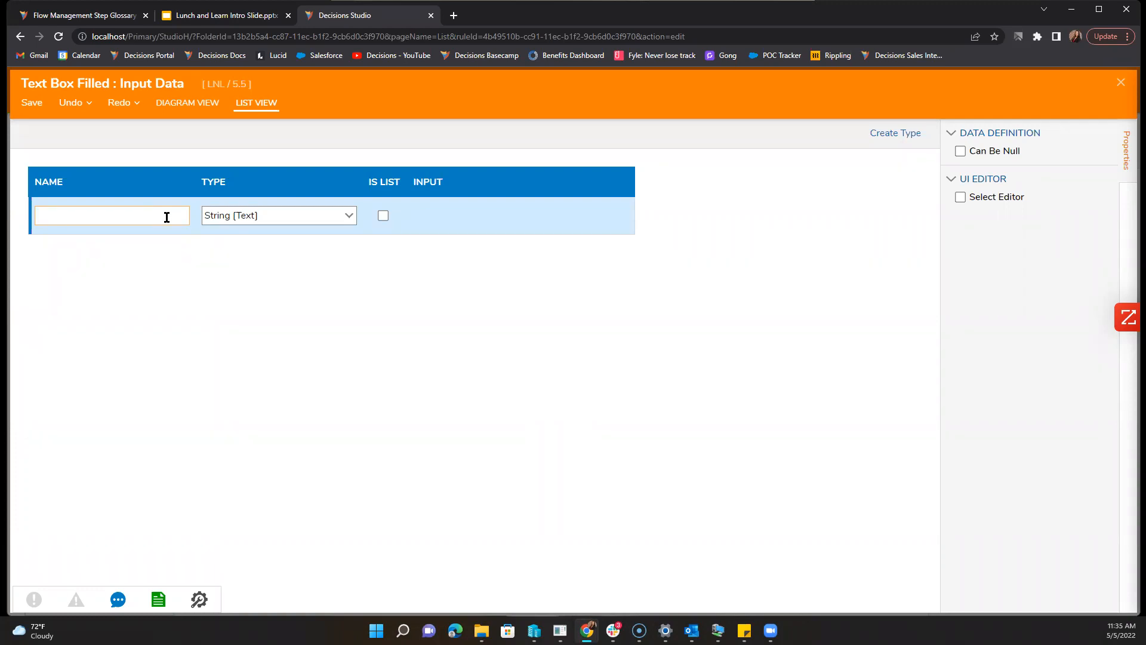
text(Laptop Estimate)
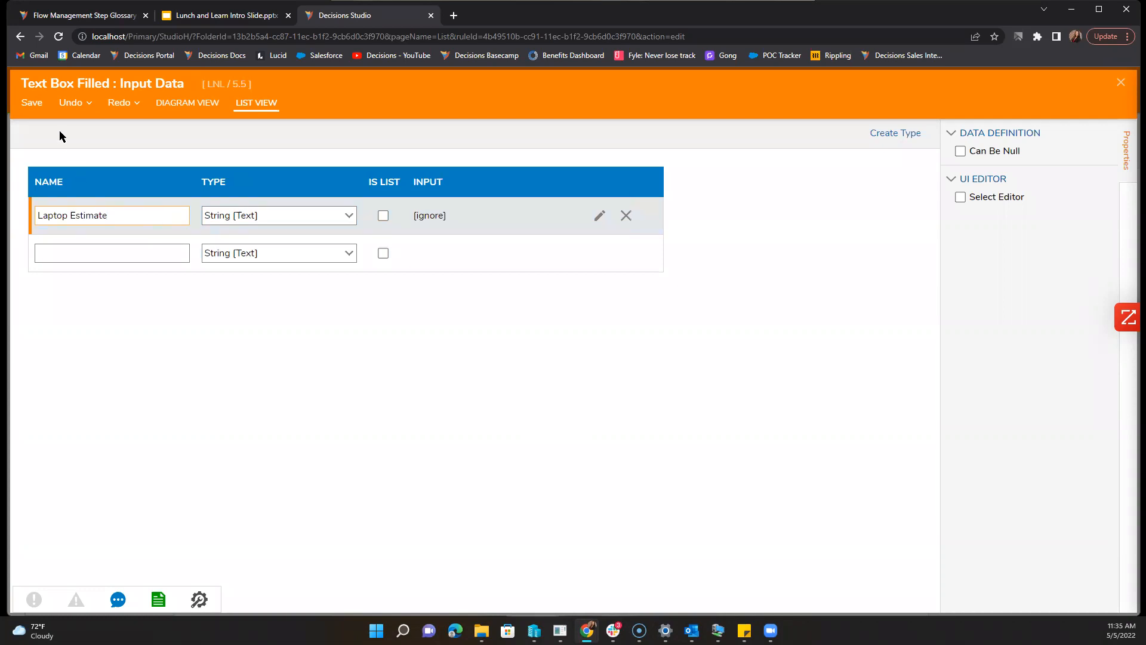
click(33, 102)
click(715, 377)
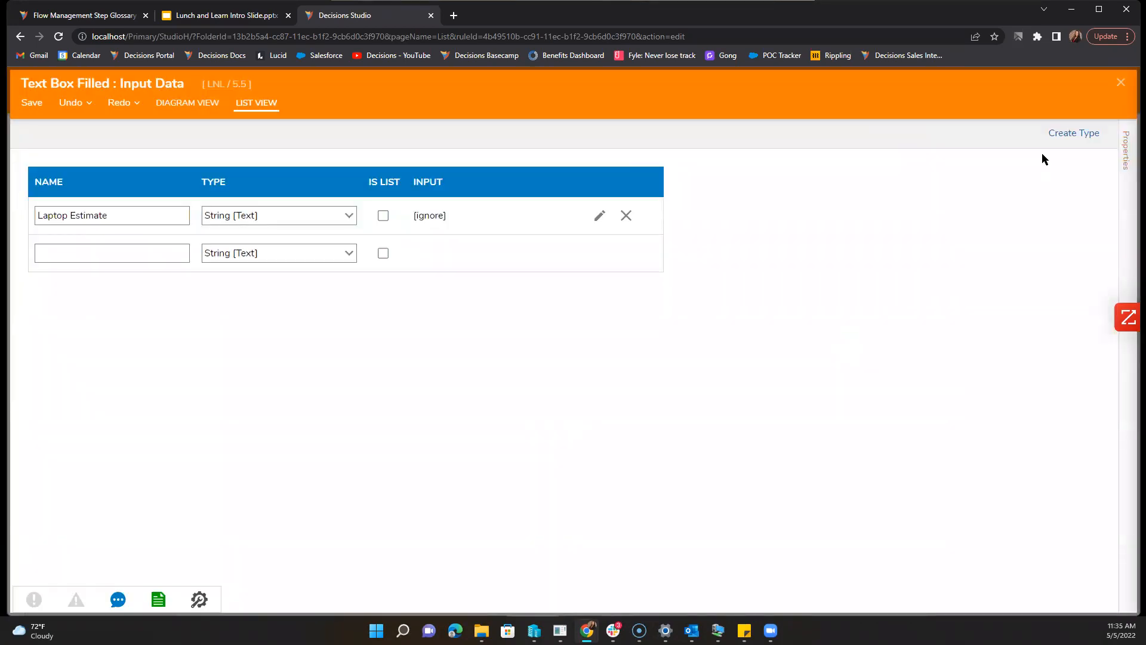
click(1121, 83)
Step: Set the first condition to 'not Laptop Estimate Is Empty' and add a second condition
click(151, 205)
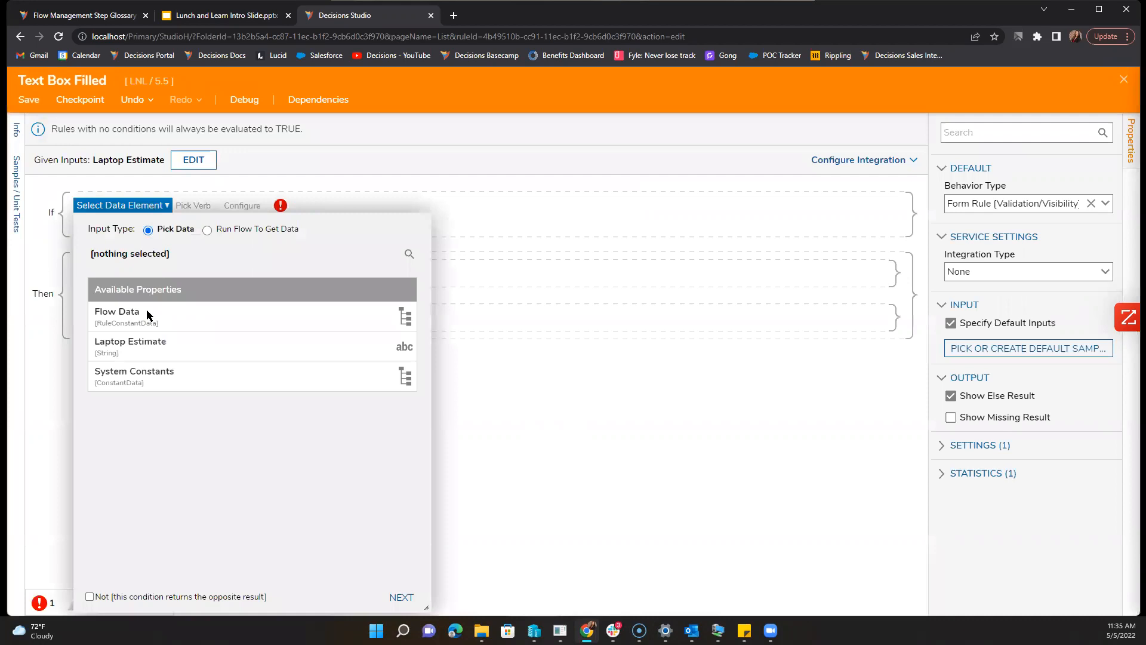
click(150, 339)
click(411, 598)
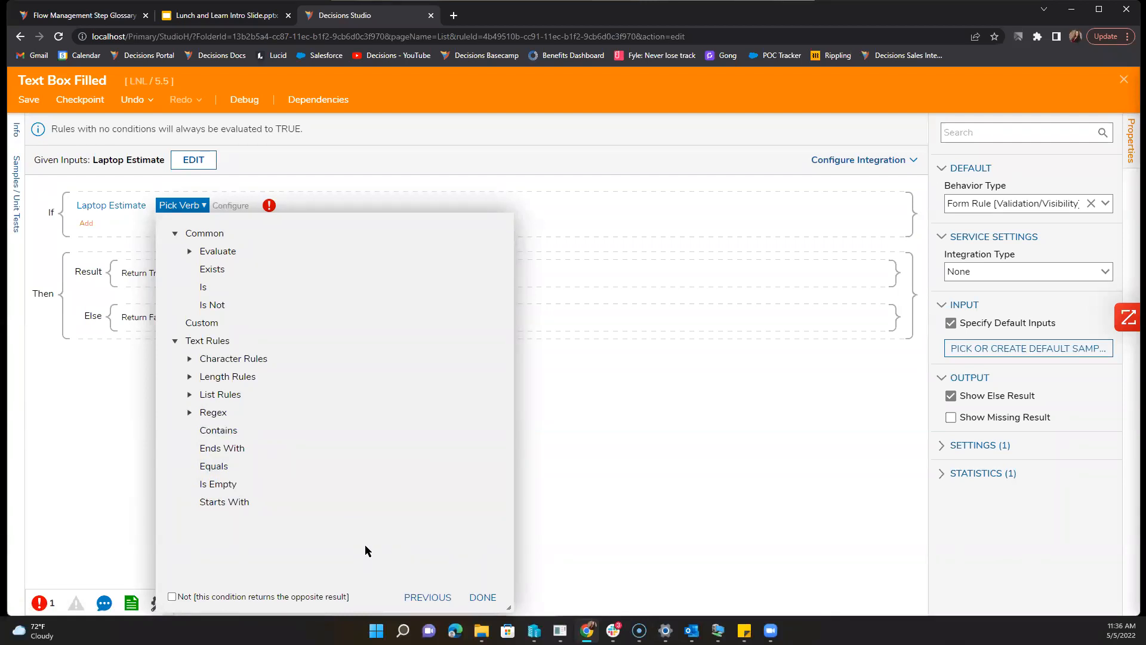
click(722, 464)
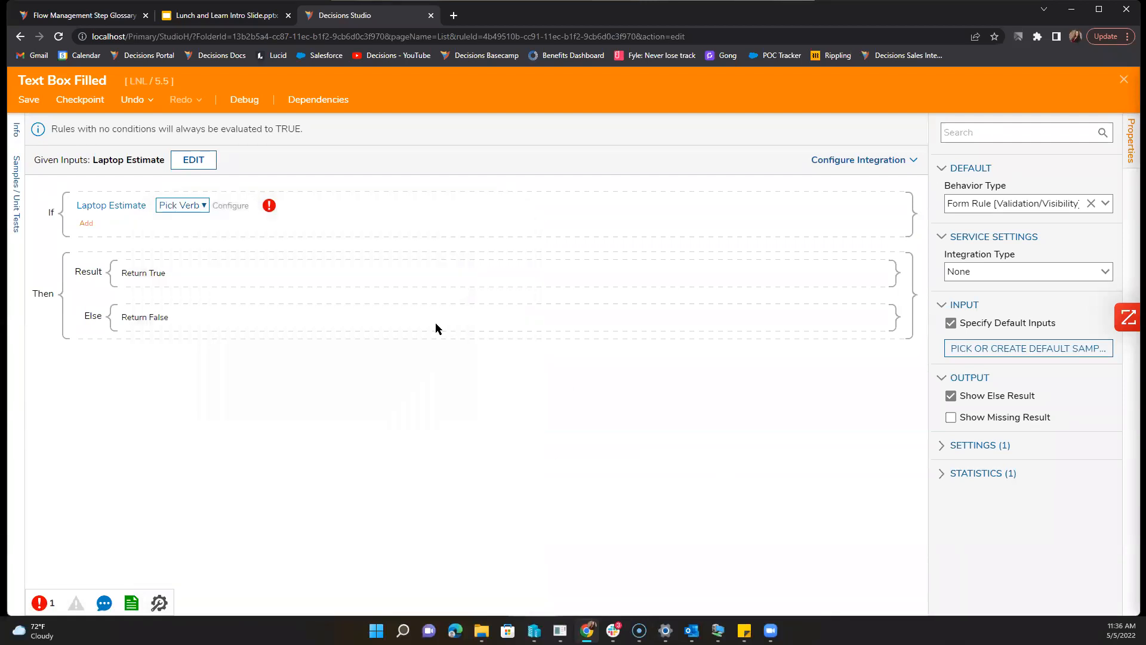
click(179, 206)
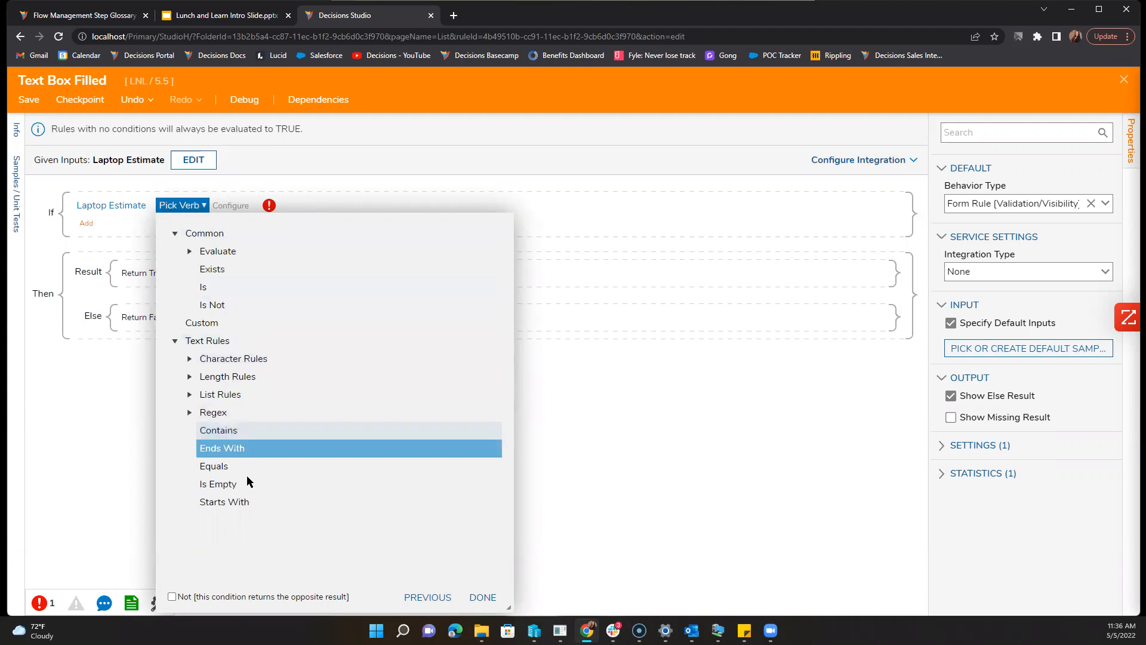
click(222, 483)
click(172, 561)
click(489, 561)
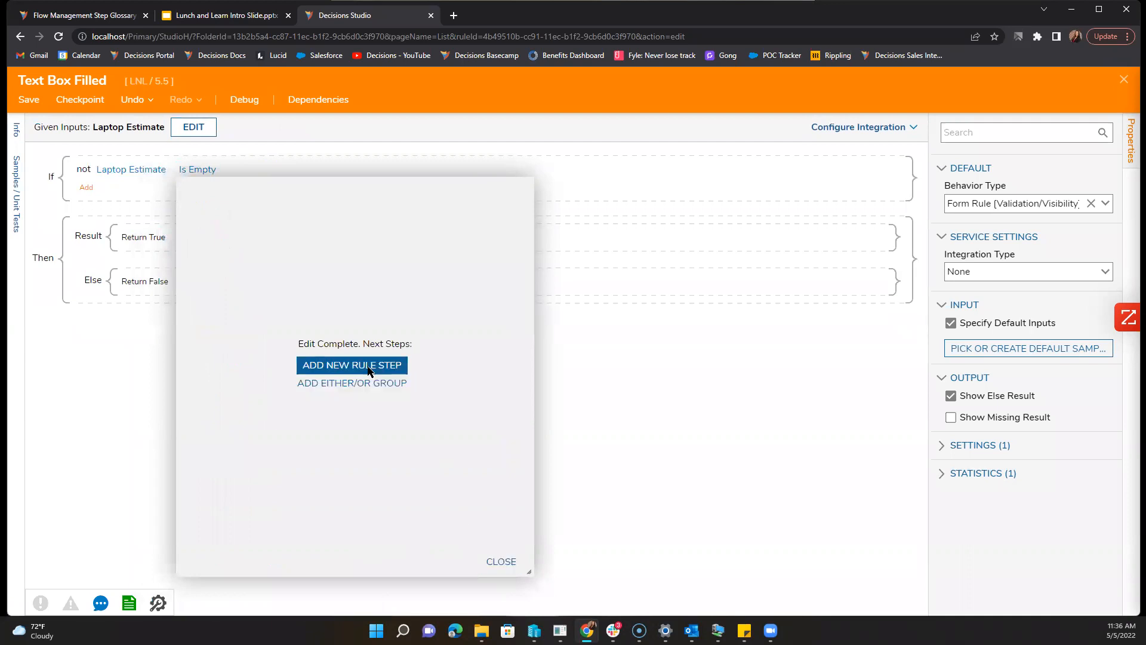
click(352, 365)
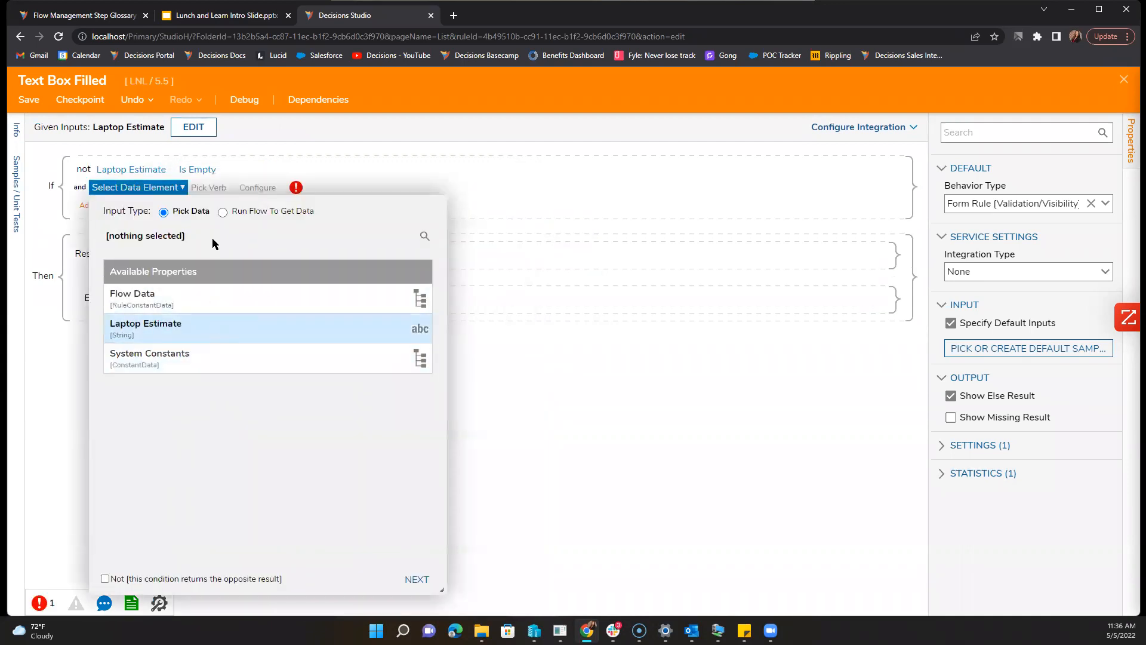
click(199, 126)
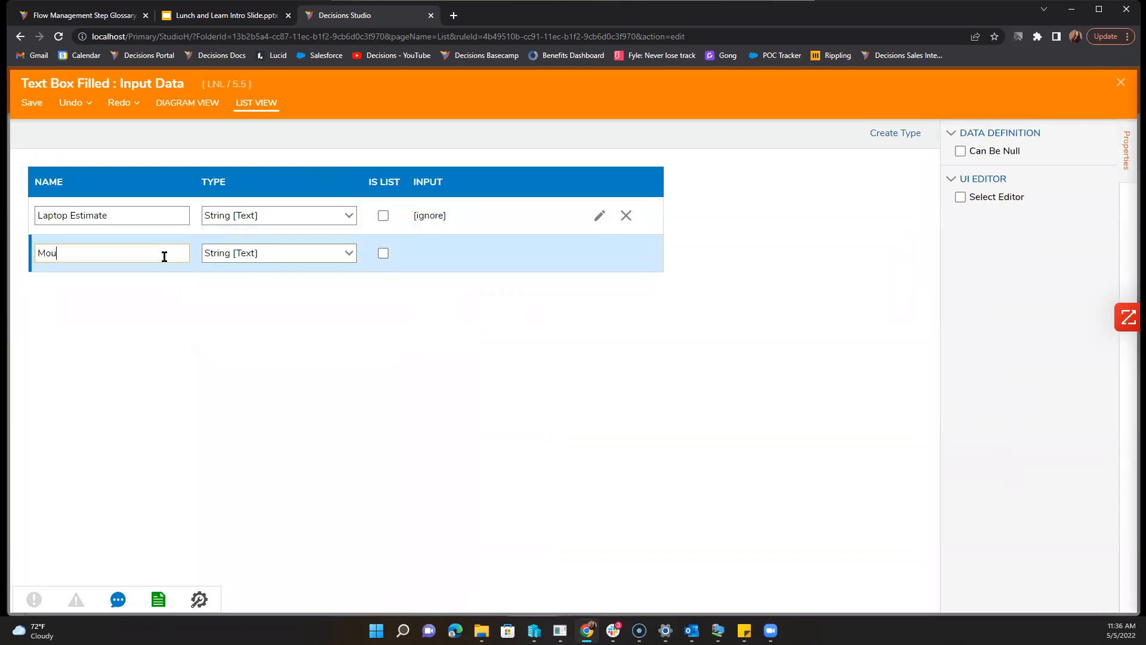
Step: Add 'Mouse Estimate' and 'Keyboard Estimate' String inputs and save the input data
text(Mouse Estimte)
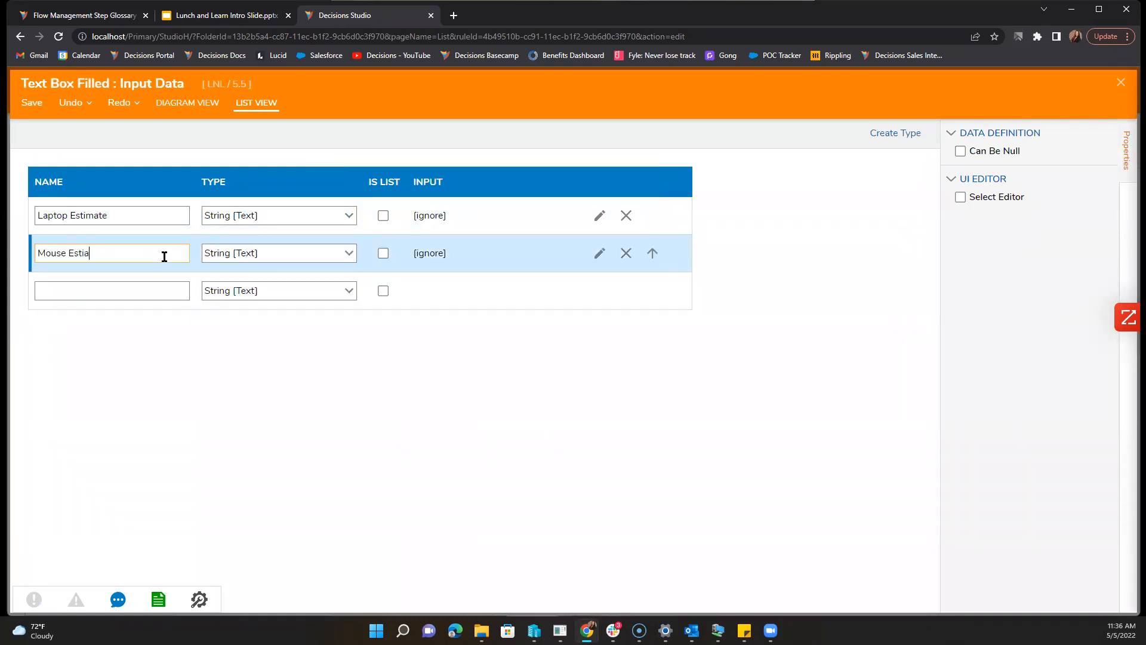
key(Return)
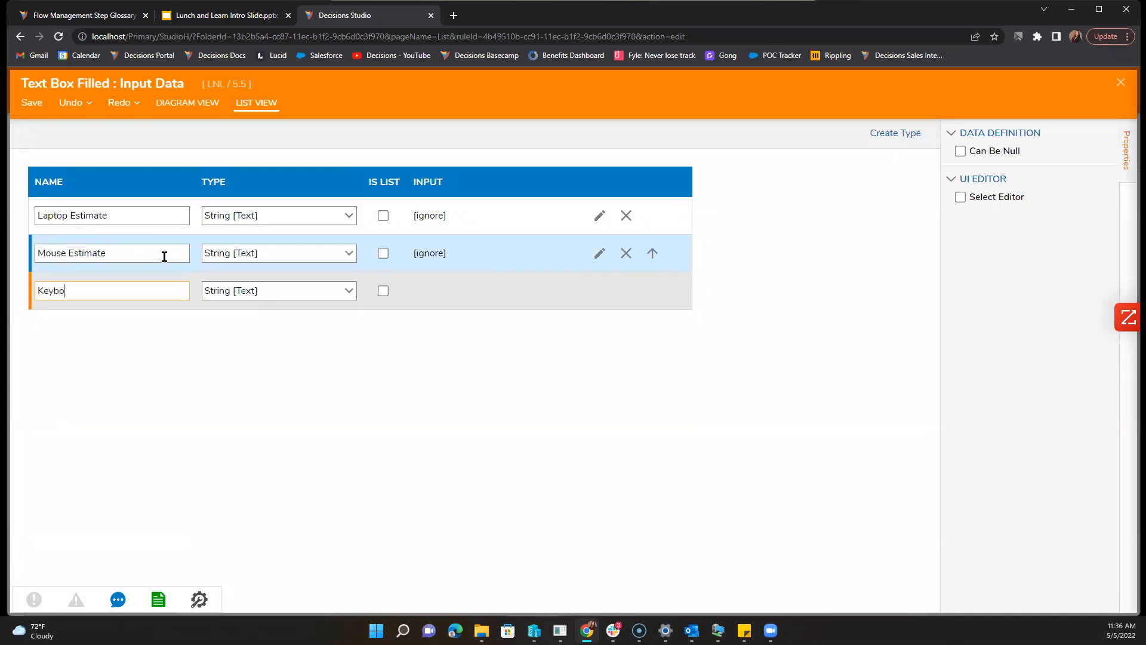
key(Return)
click(32, 103)
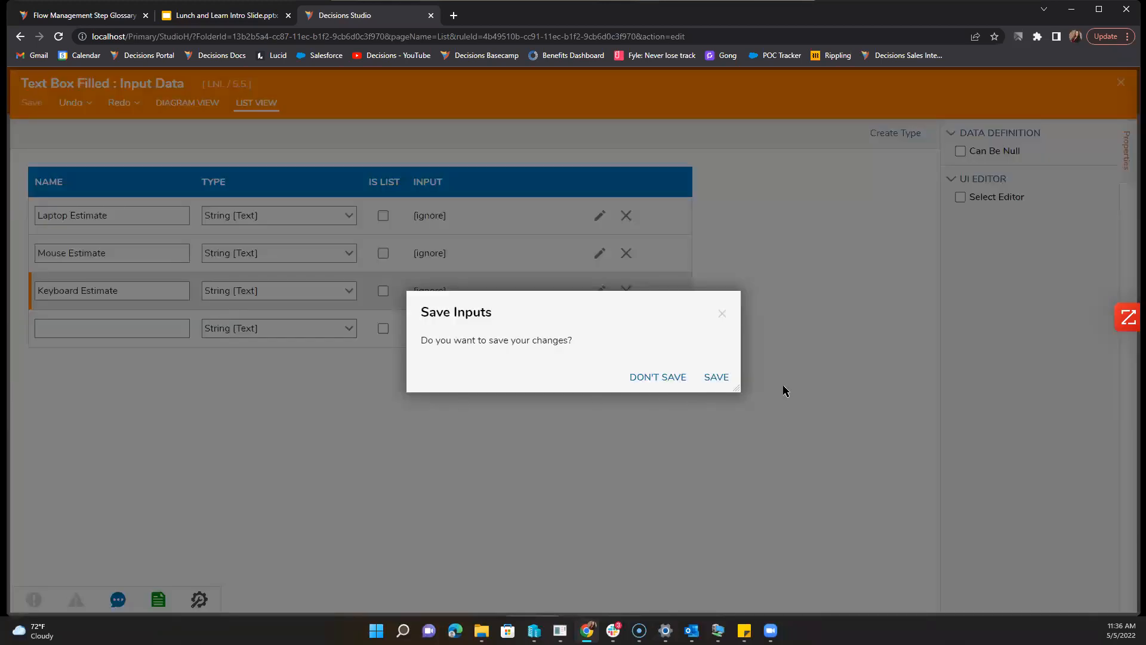
click(716, 377)
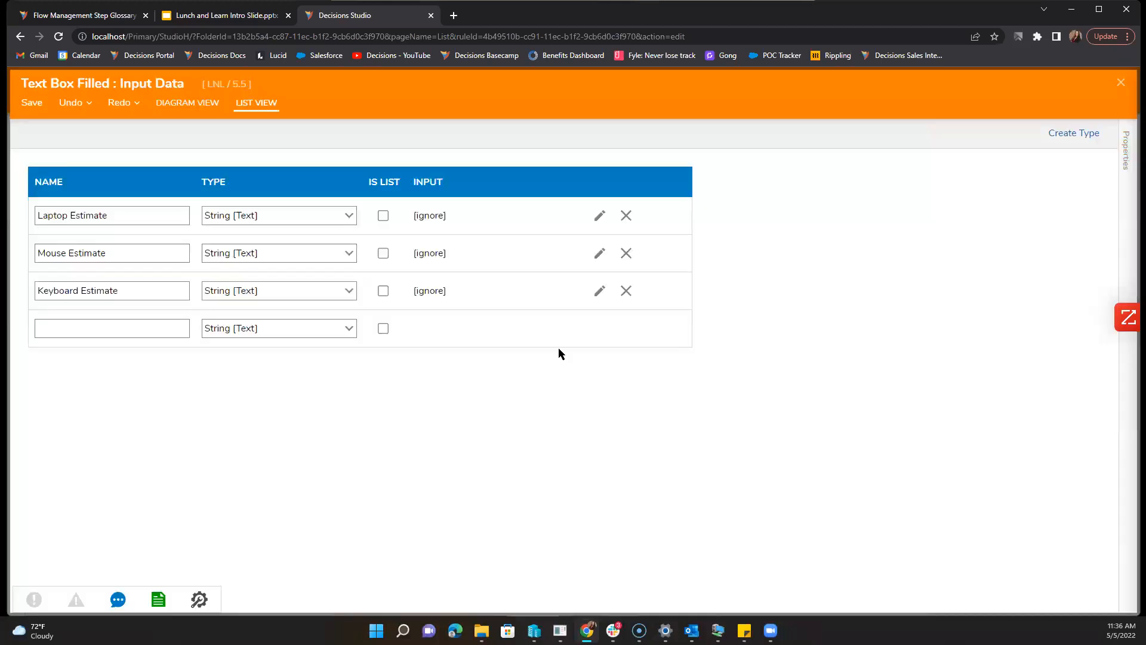
click(1122, 84)
Step: Set the second condition to 'not Keyboard Estimate Is Empty'
click(179, 190)
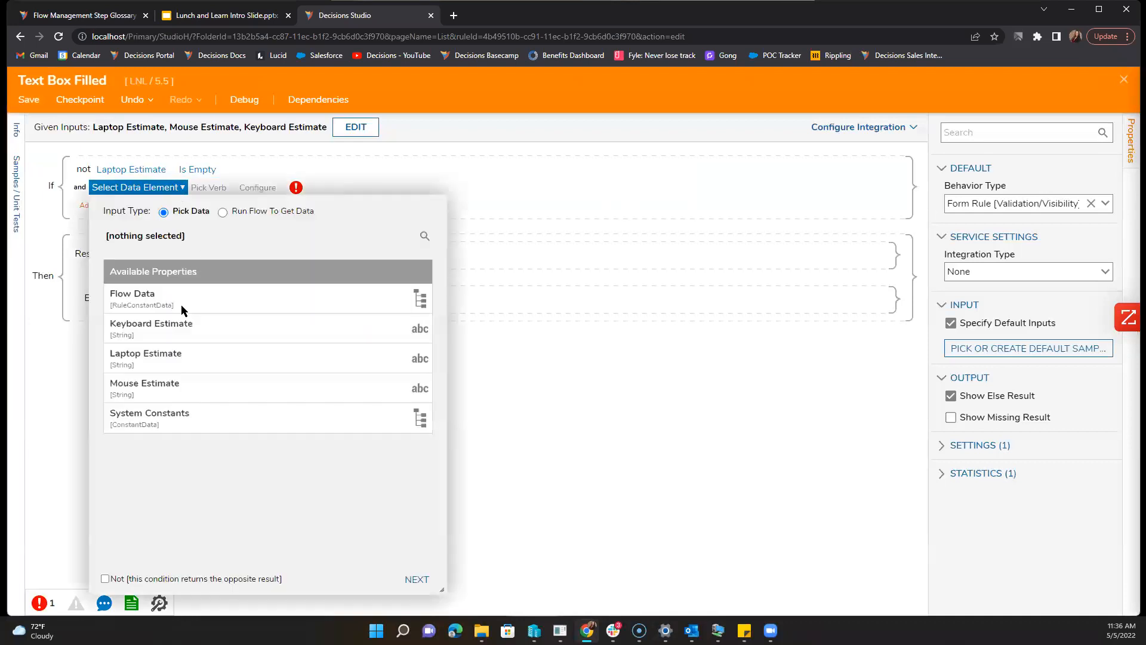
click(189, 340)
click(418, 579)
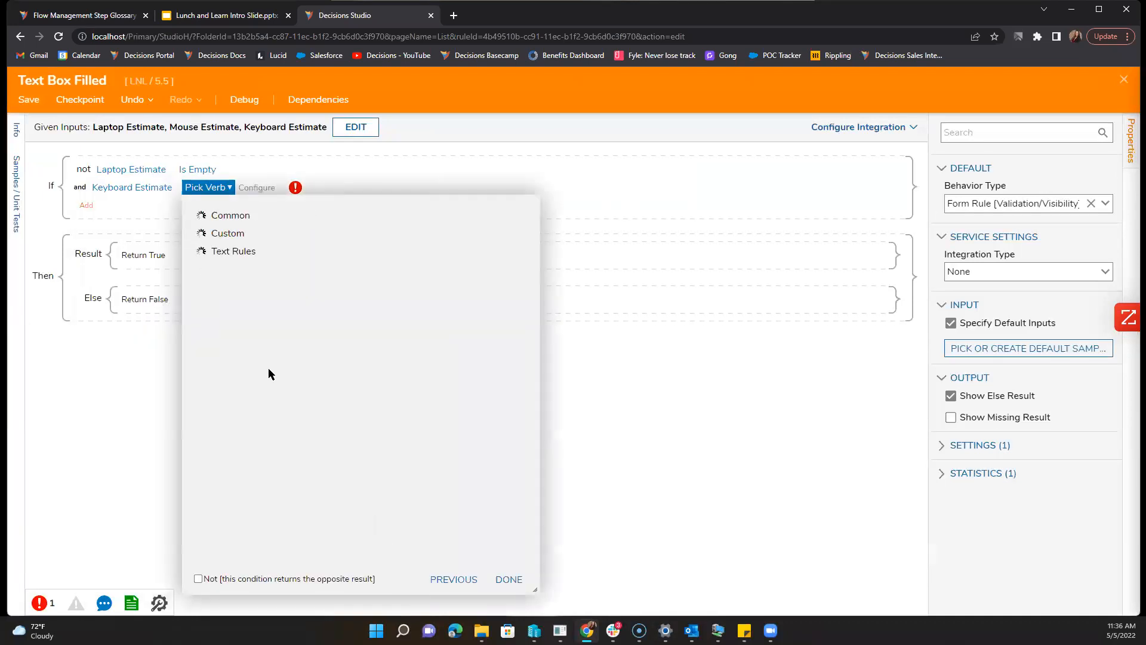
click(197, 579)
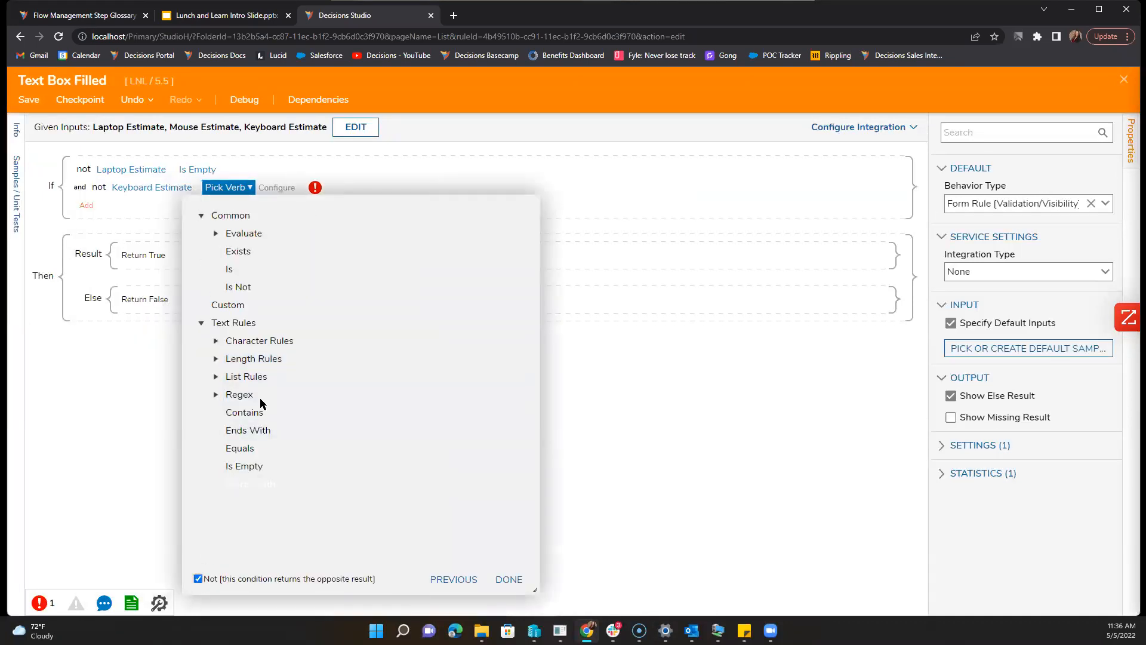
click(283, 466)
click(508, 579)
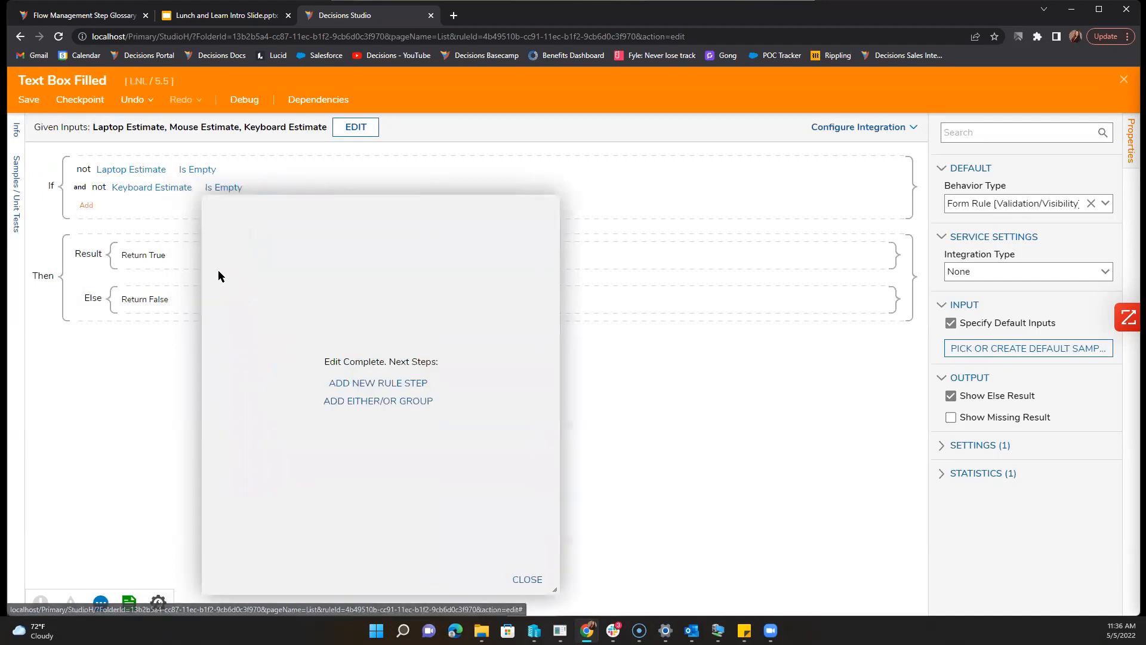
click(522, 581)
Step: Add a 'not Mouse Estimate Is Empty' condition and save the rule
click(86, 206)
click(115, 196)
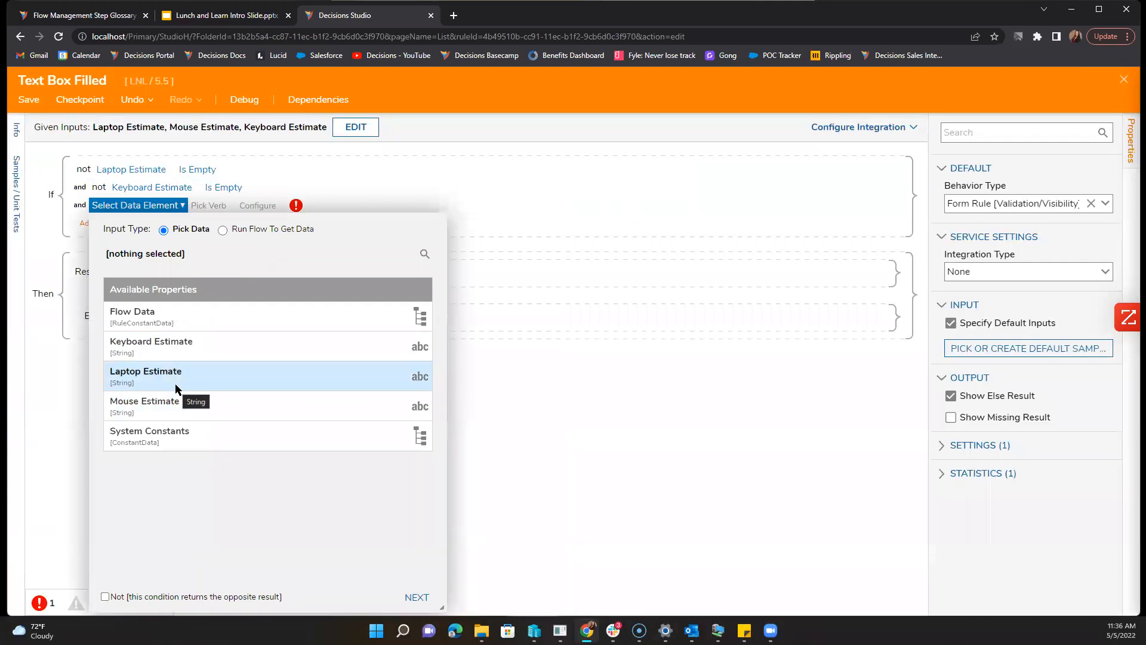
click(178, 418)
click(153, 596)
click(416, 597)
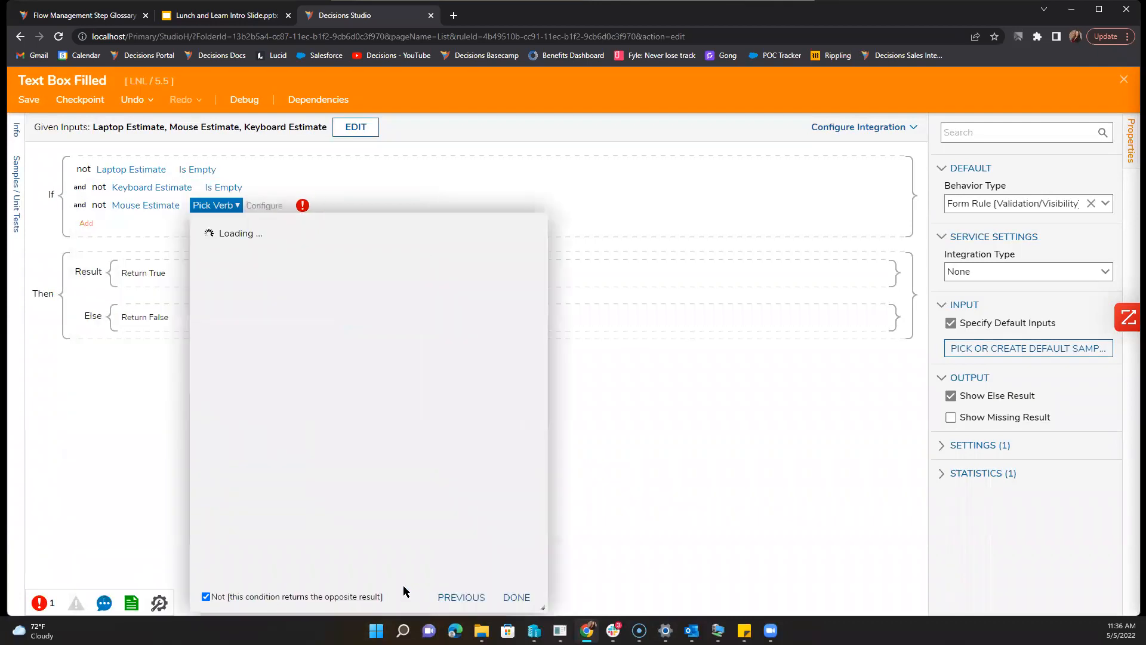
click(345, 483)
click(509, 598)
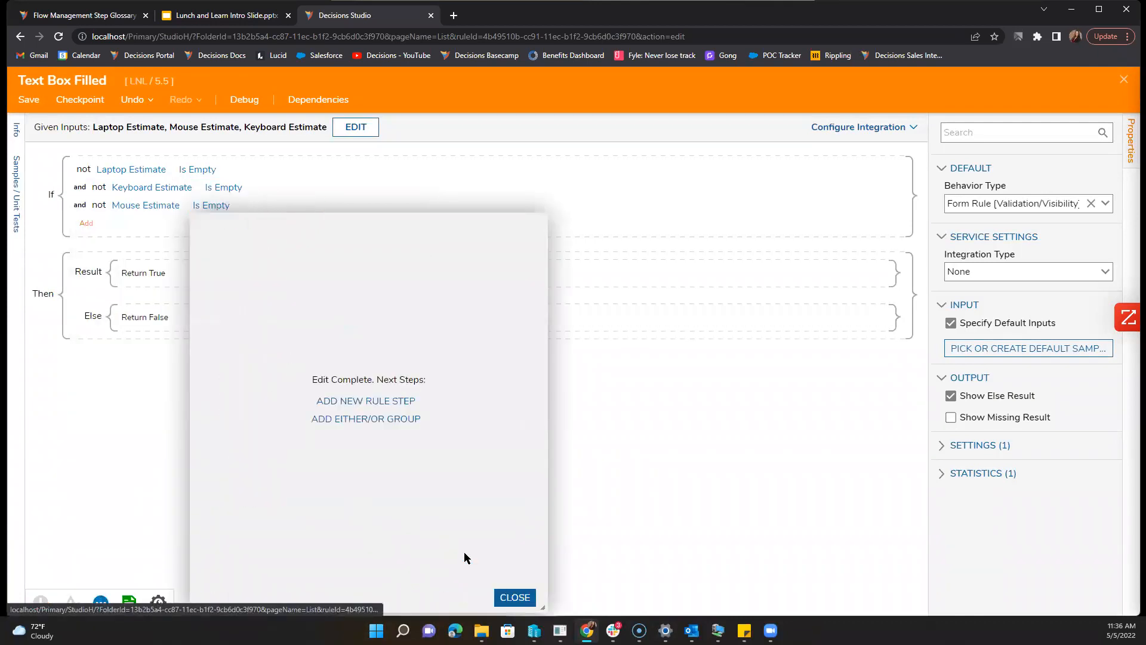
click(505, 598)
click(29, 99)
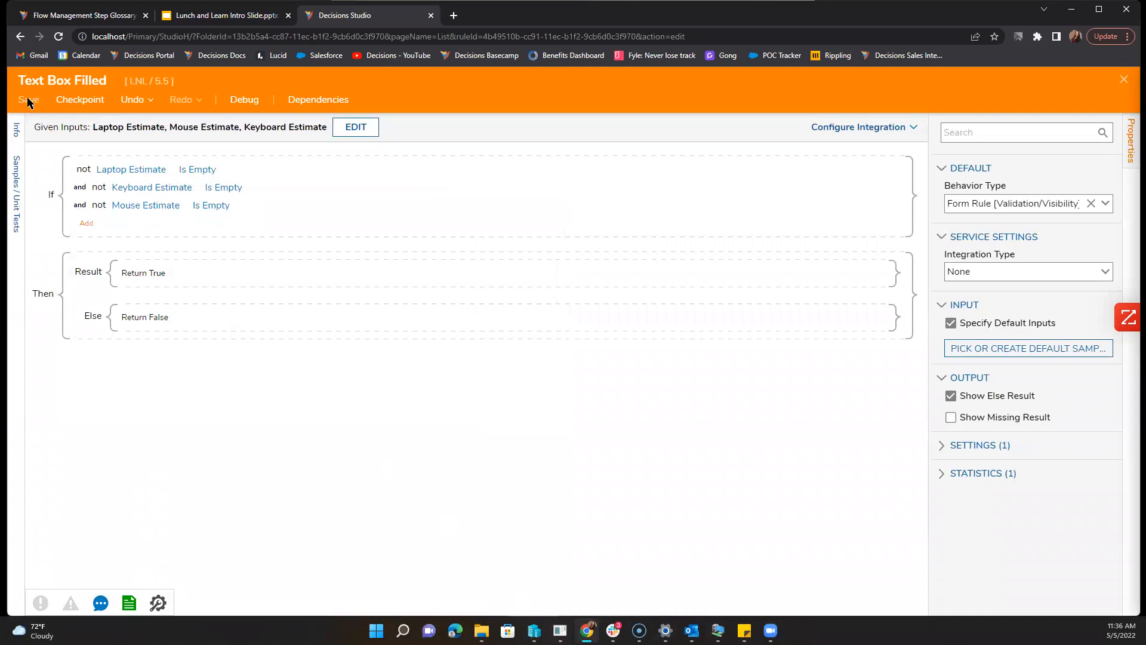
click(686, 417)
Step: Refresh the rule inputs and map Keyboard Estimate to the Keyboard Estimate form component
click(1123, 80)
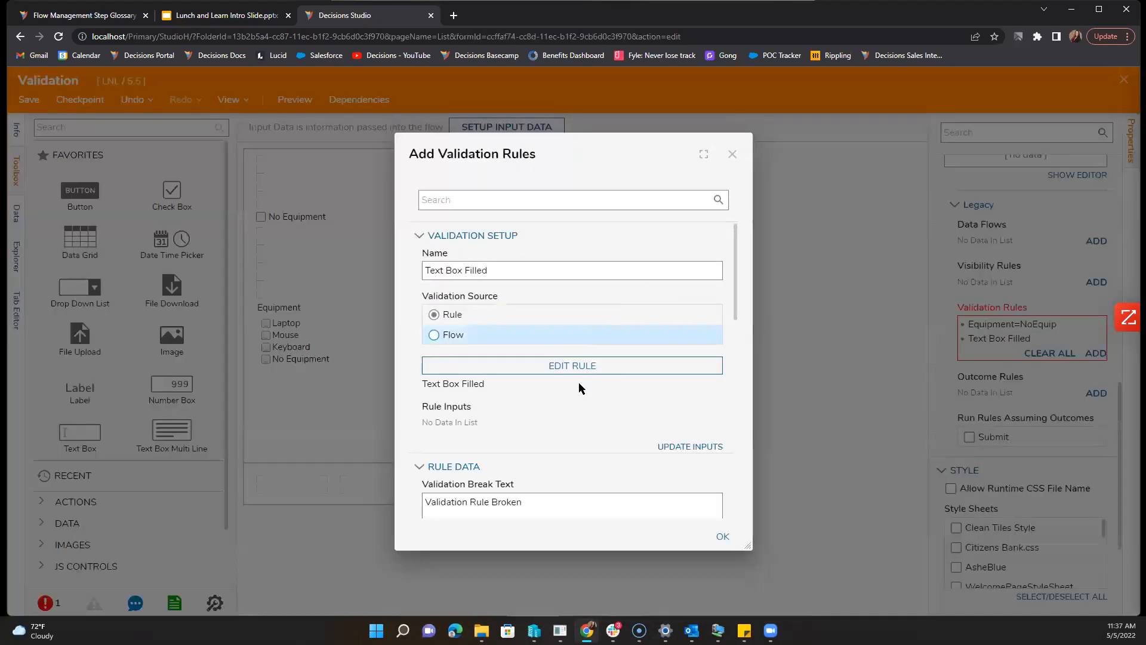
click(682, 449)
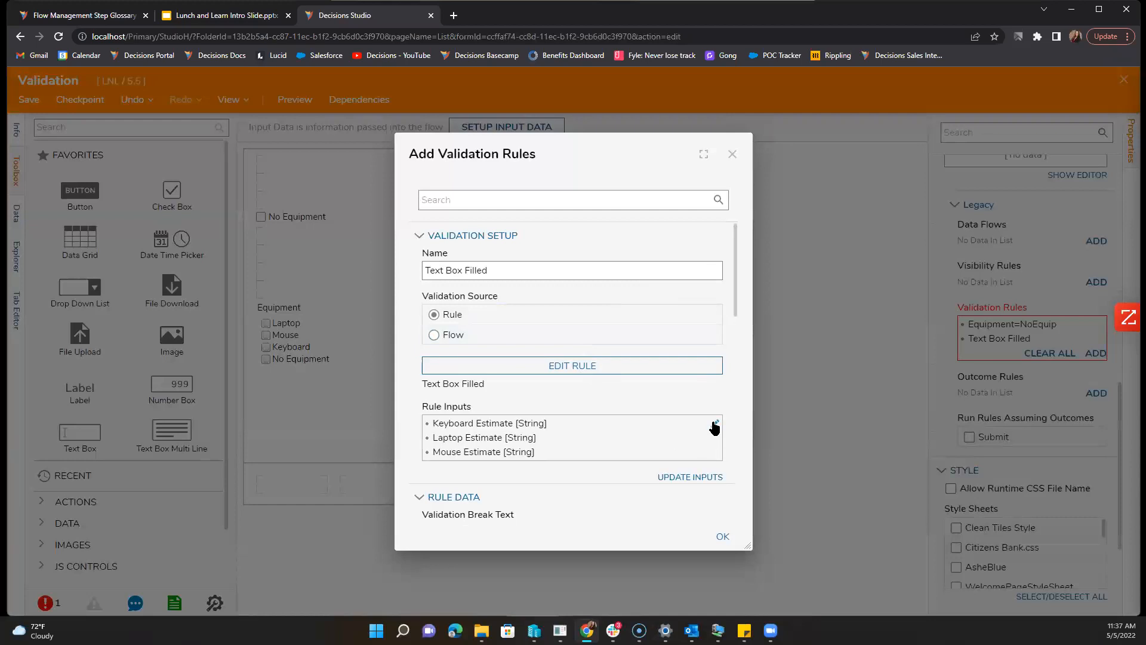
click(714, 425)
click(717, 264)
click(679, 287)
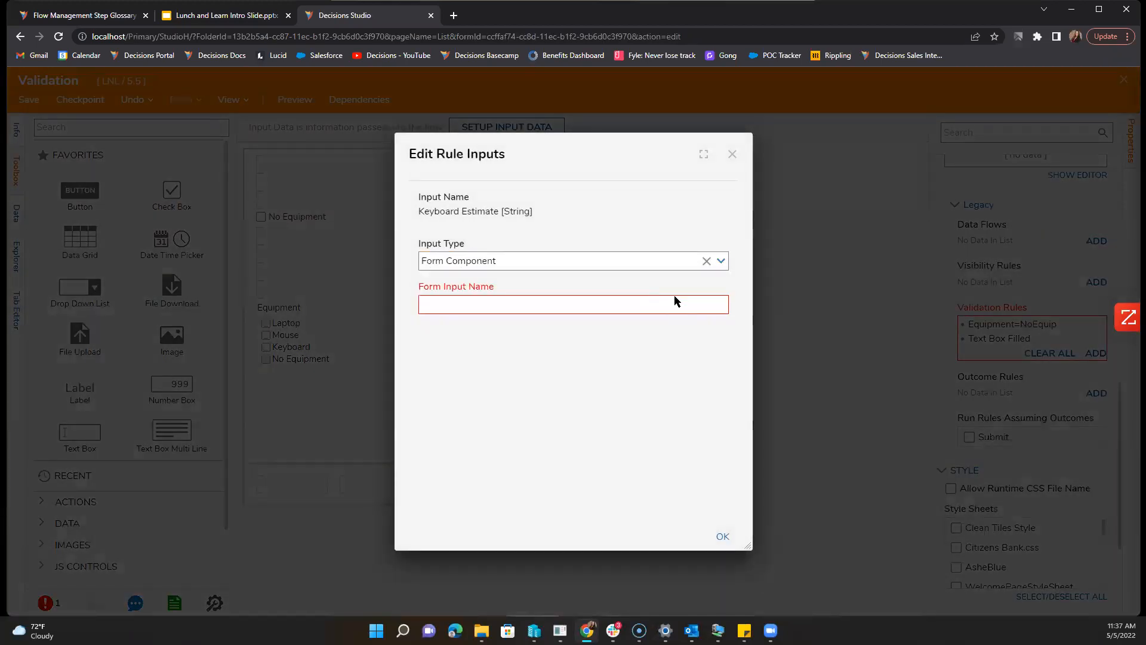
click(715, 322)
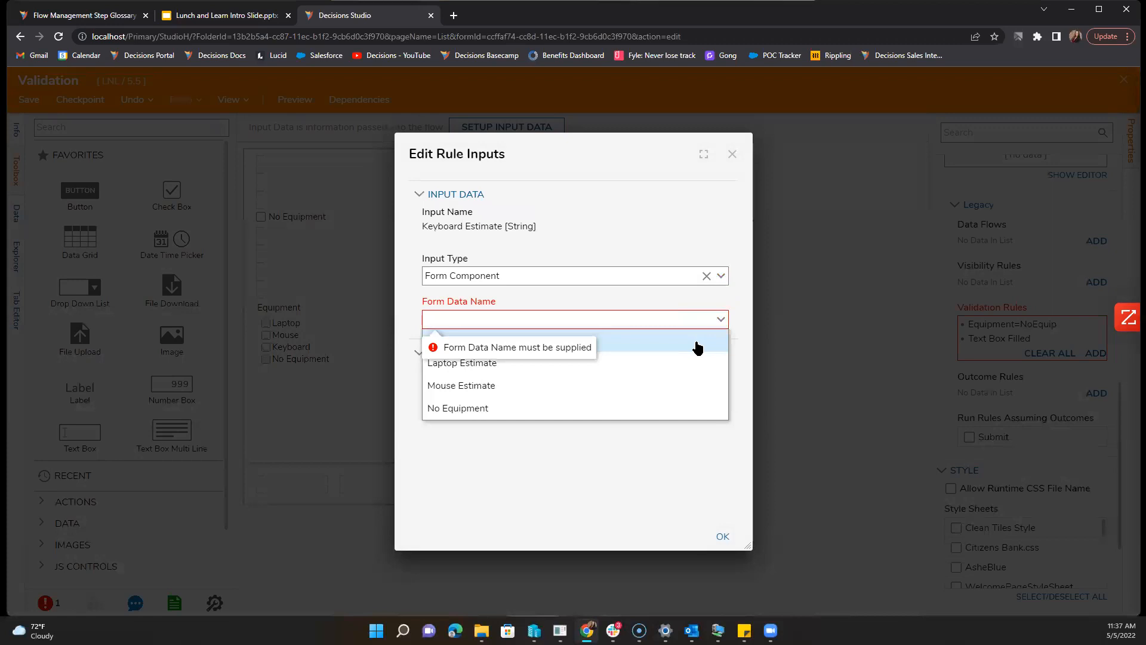
click(670, 343)
click(722, 535)
Step: Map the Laptop Estimate input to the Laptop Estimate form component
click(713, 437)
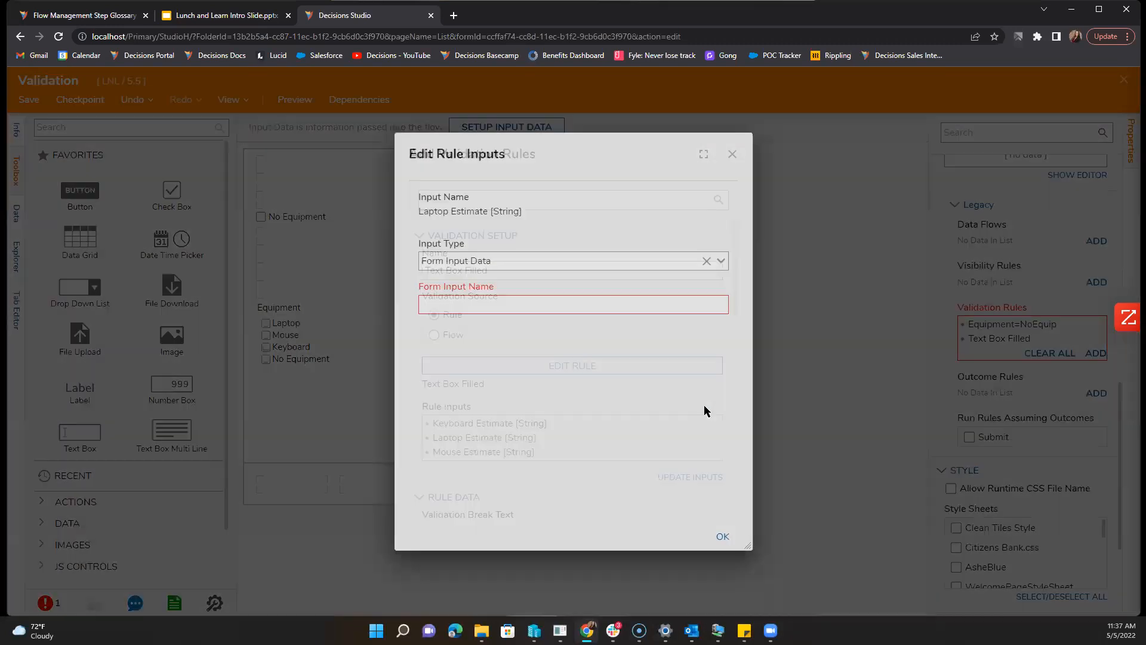
click(719, 262)
click(691, 281)
click(719, 317)
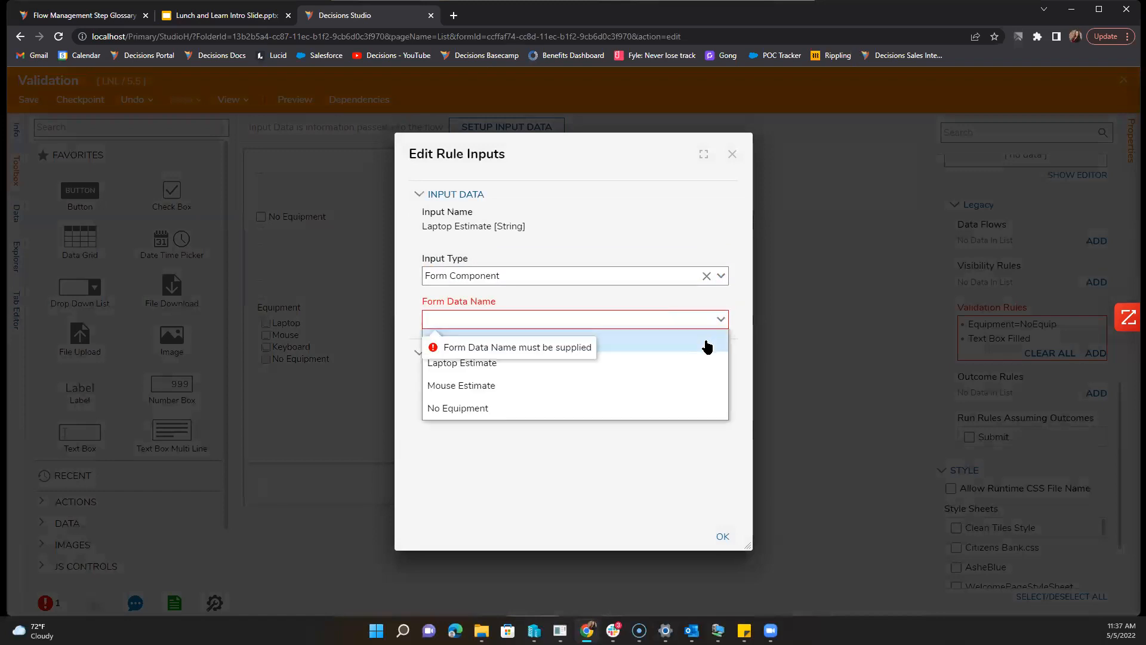
click(680, 367)
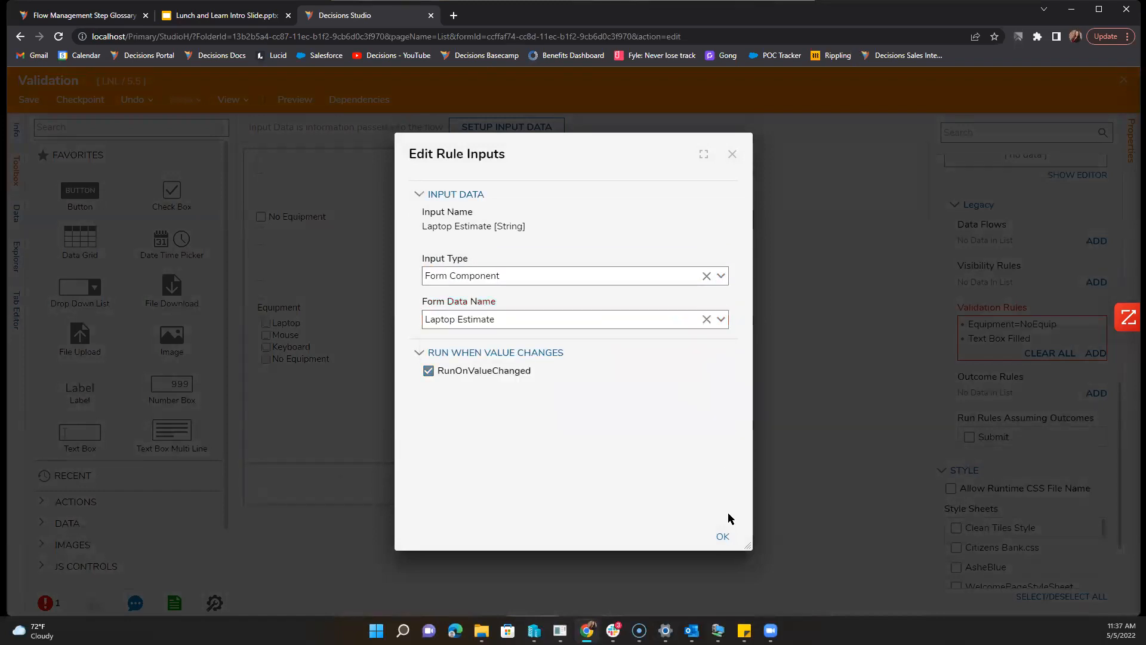
click(723, 536)
Step: Map the Mouse Estimate input to the Mouse Estimate form component
click(712, 455)
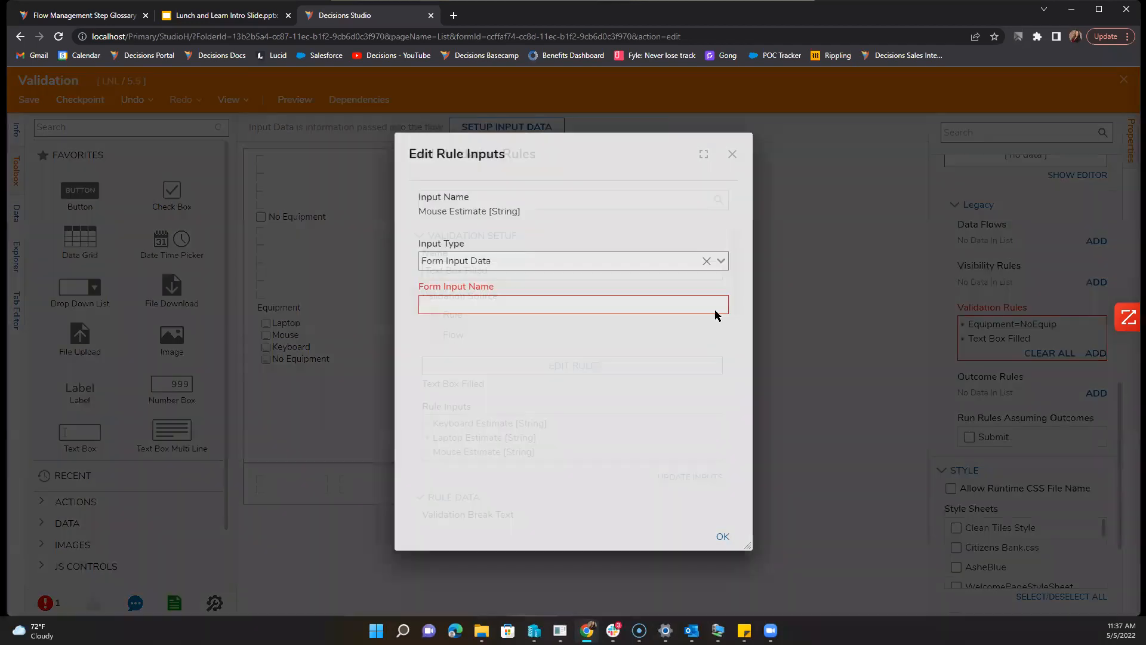
click(721, 261)
click(693, 281)
click(720, 318)
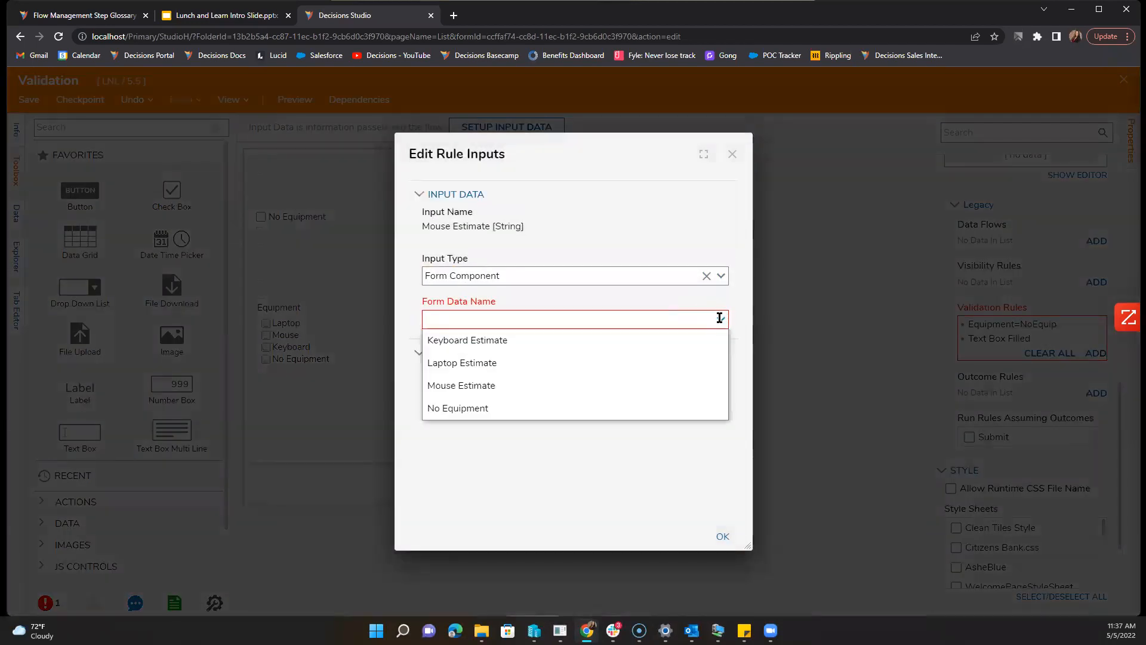
click(662, 393)
click(723, 537)
scroll(562, 469, down, 4)
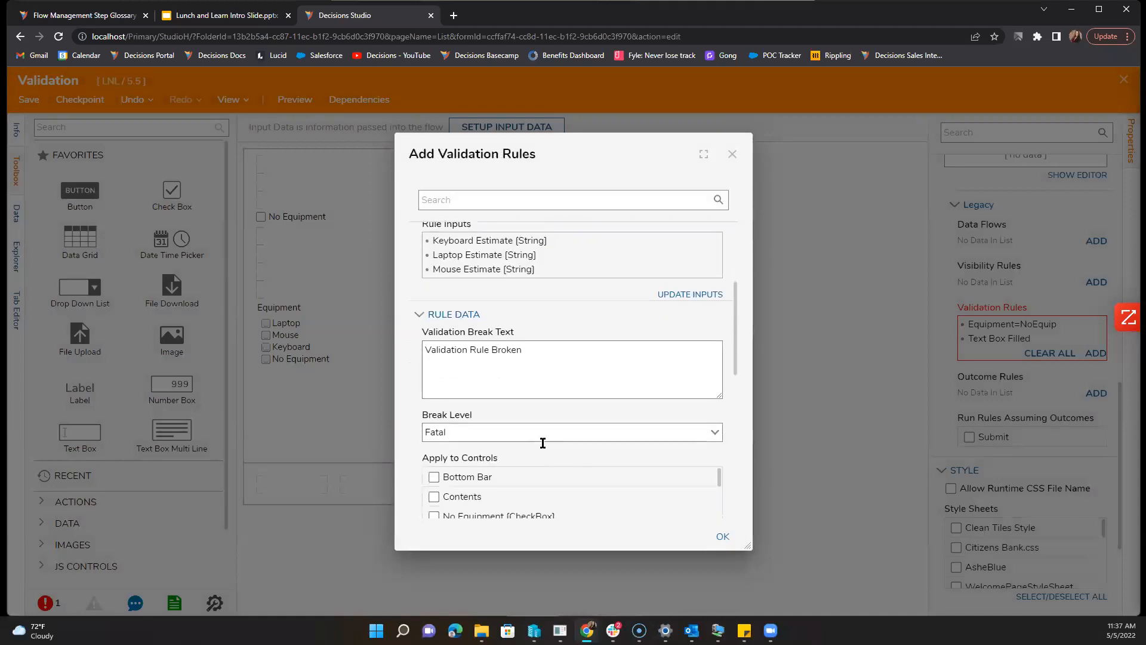
Step: Apply the rule to the estimate text boxes, triggered by Equipment and Keyboard Estimate value changes
scroll(494, 409, down, 1)
scroll(450, 400, down, 1)
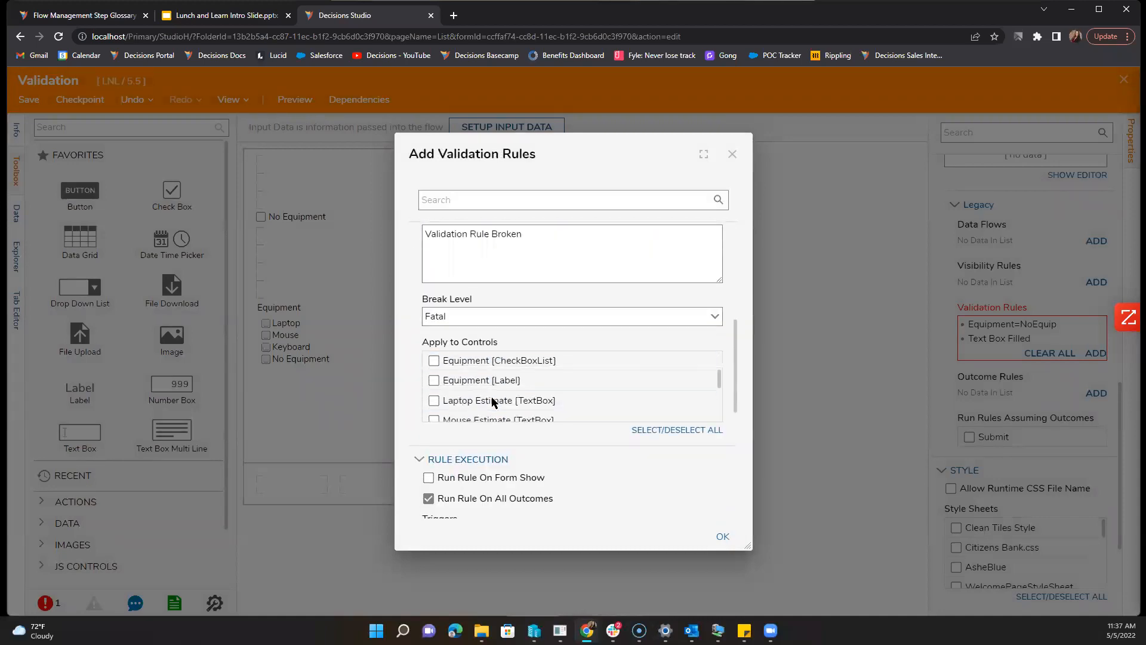
click(439, 418)
scroll(439, 409, down, 1)
click(438, 405)
scroll(615, 461, down, 2)
scroll(495, 442, down, 1)
scroll(494, 442, up, 1)
click(433, 439)
scroll(591, 460, down, 3)
scroll(538, 469, up, 3)
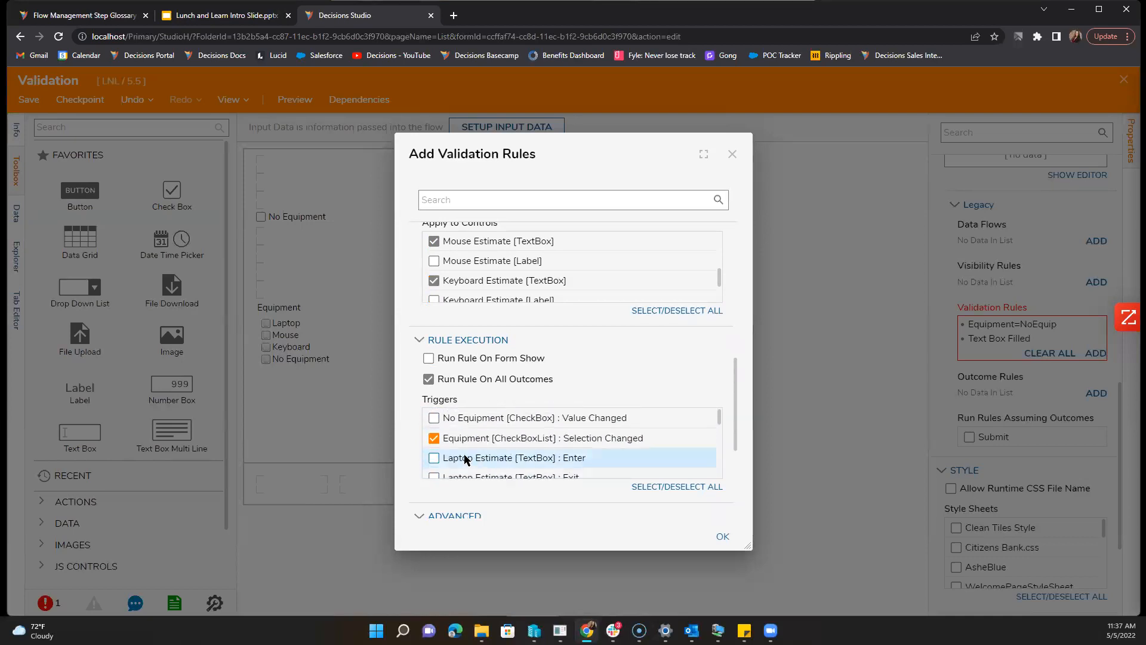
scroll(499, 448, down, 3)
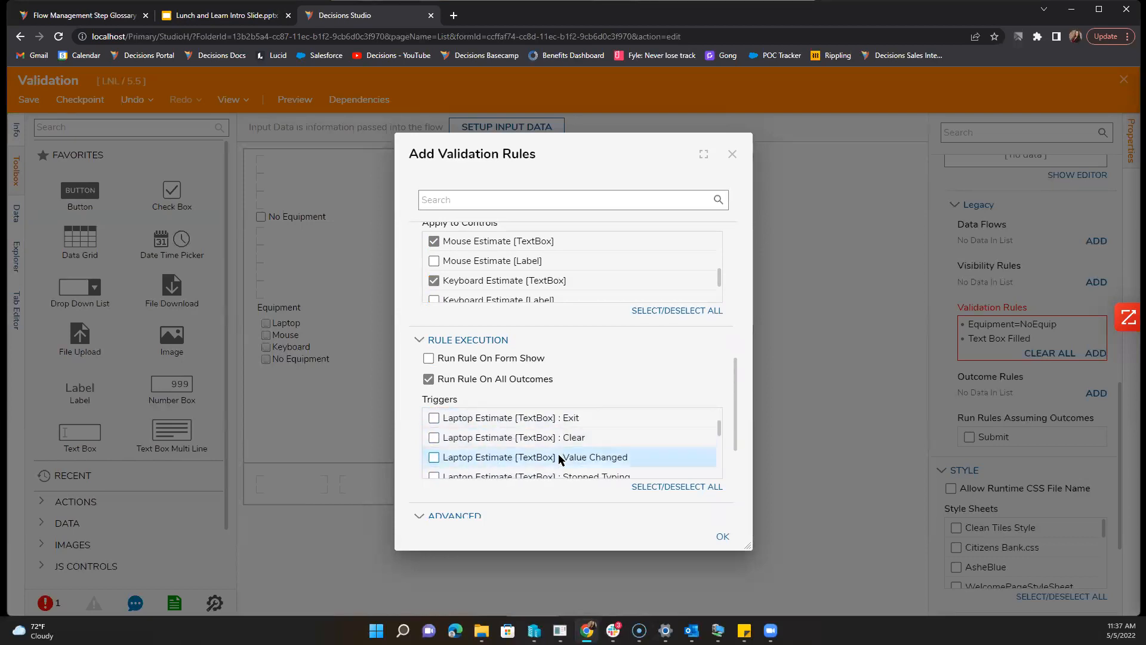
scroll(446, 452, up, 3)
scroll(446, 452, down, 3)
scroll(499, 454, down, 3)
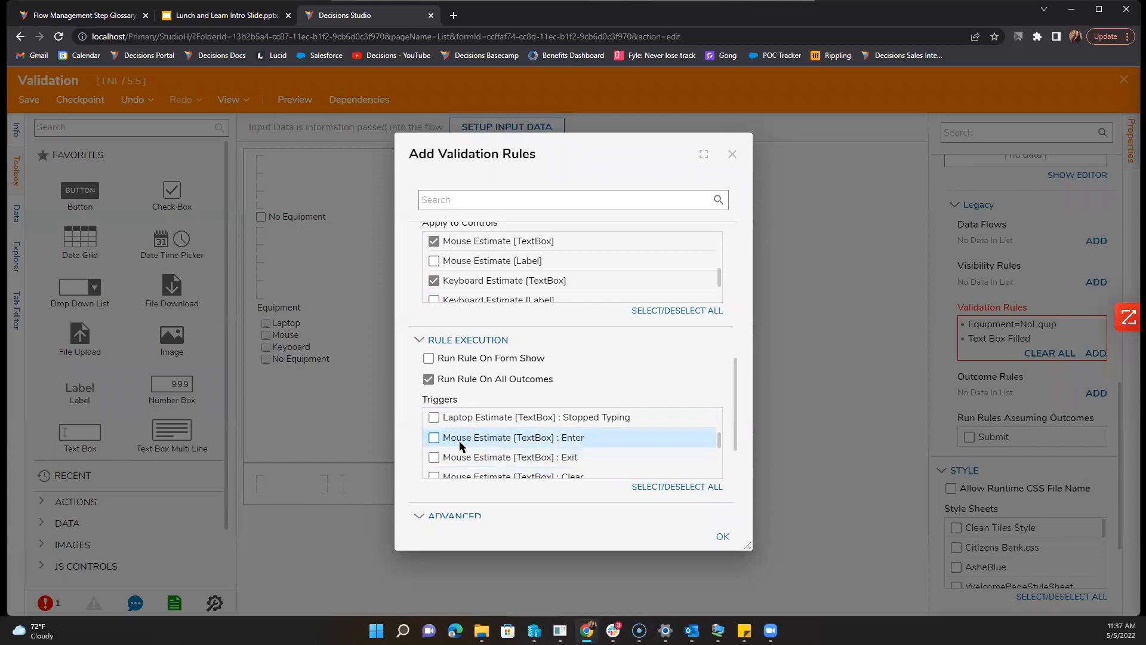
scroll(439, 458, down, 3)
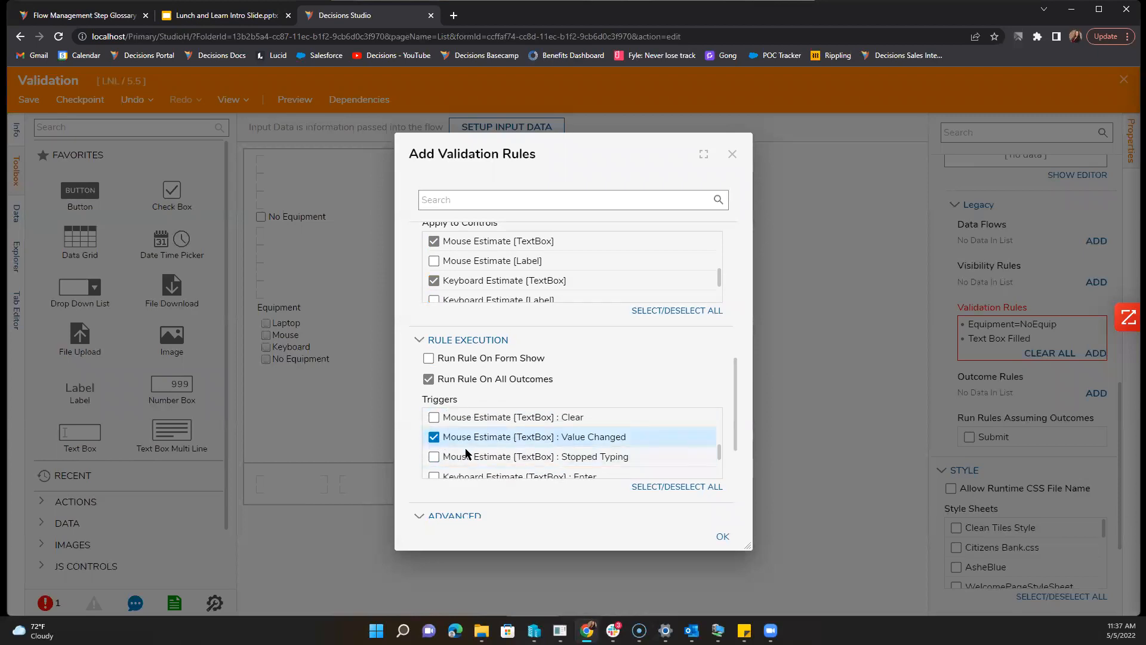
scroll(454, 459, down, 3)
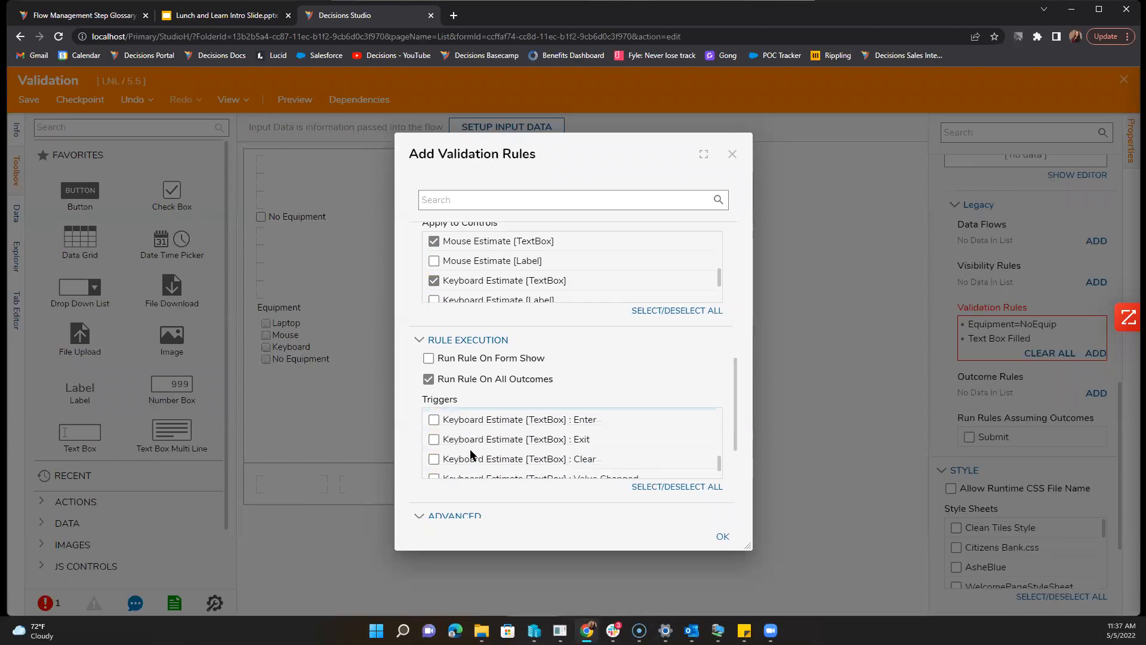
click(451, 473)
scroll(472, 486, down, 1)
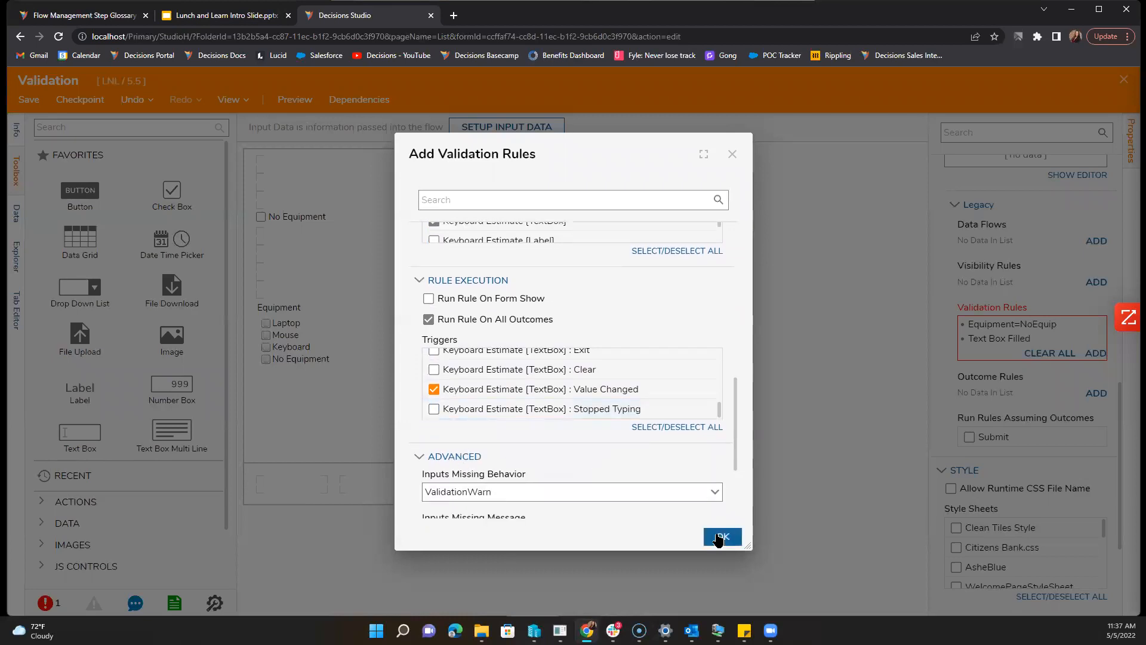
click(721, 536)
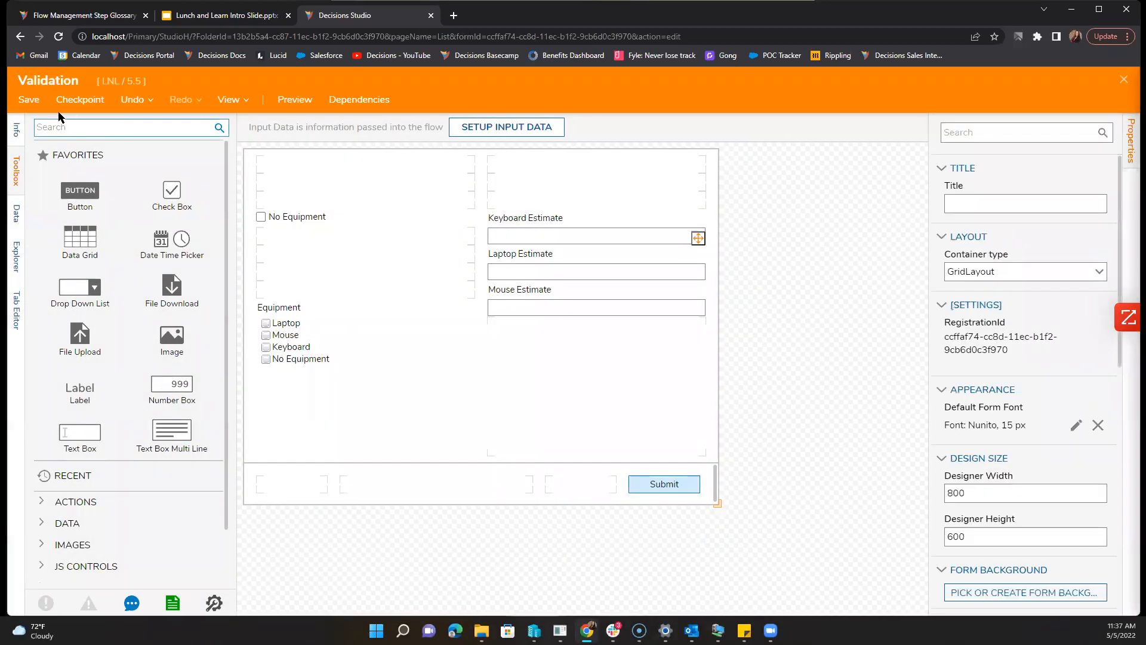
Step: Save the Validation form and return to the Assignments flow
click(29, 104)
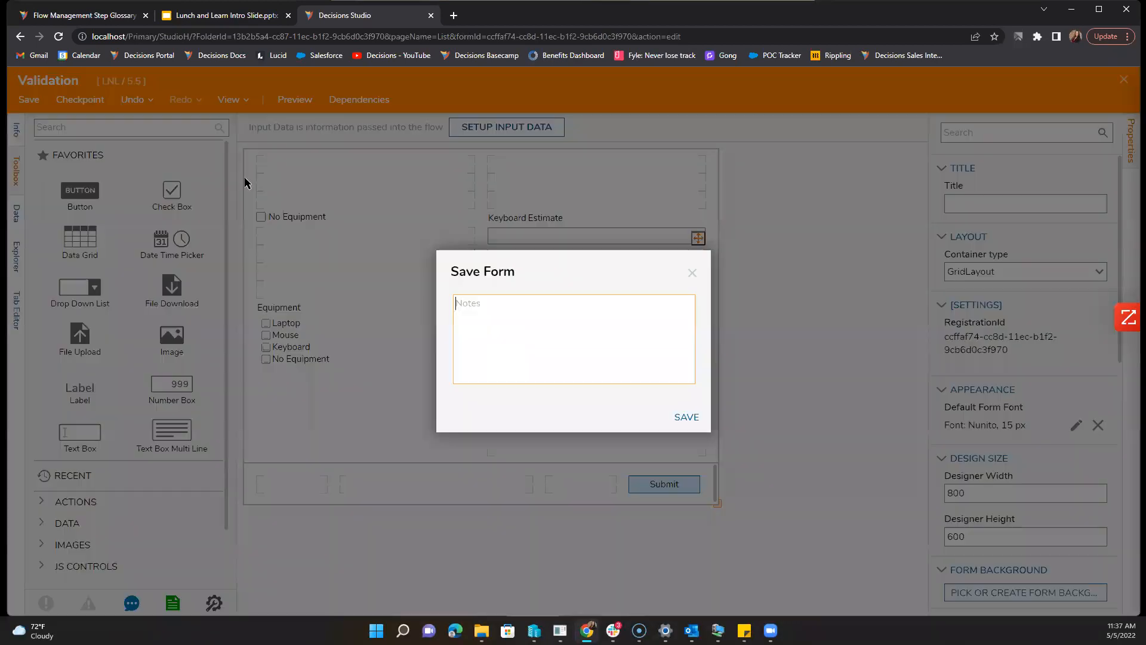
click(683, 417)
click(1123, 81)
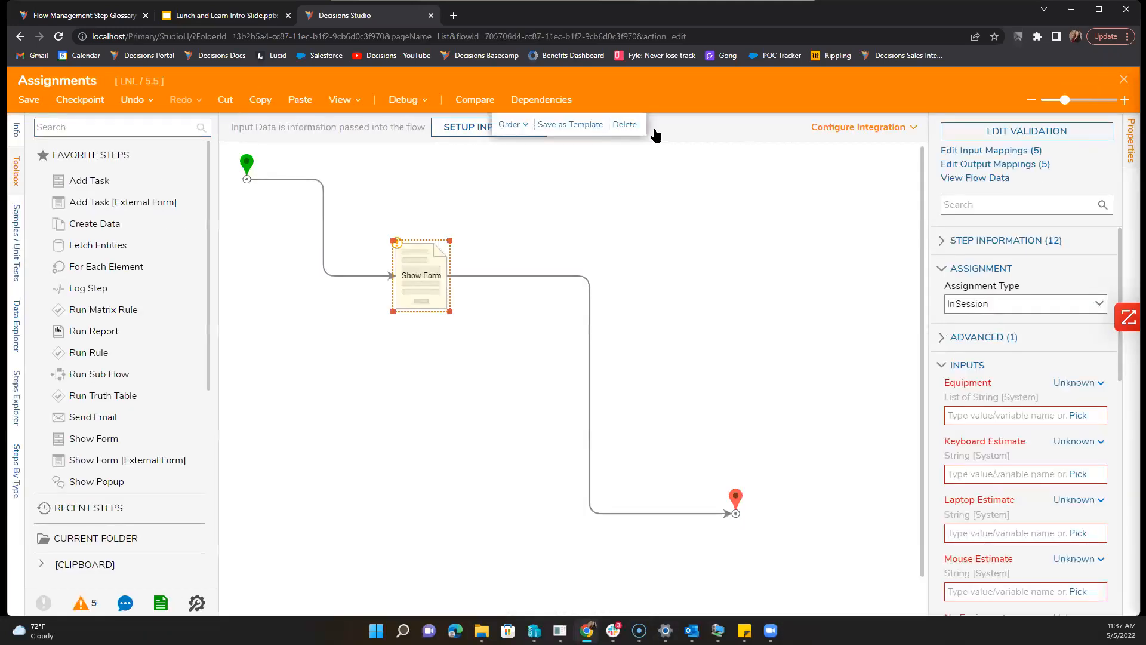
Step: Start debugging the Assignments flow and tick Laptop, Mouse and Keyboard
click(401, 102)
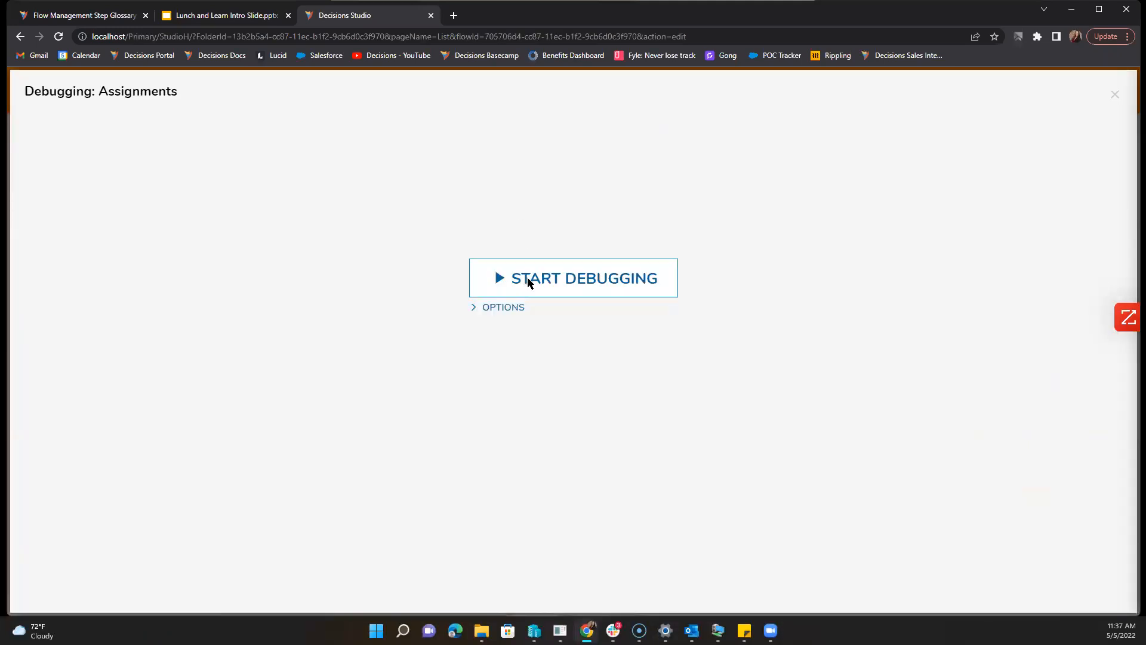
click(528, 277)
click(382, 357)
click(382, 369)
click(382, 381)
Step: Fill the estimate boxes with 'Text' and 'te', submit the form, and close the debugger
click(634, 269)
text(Text)
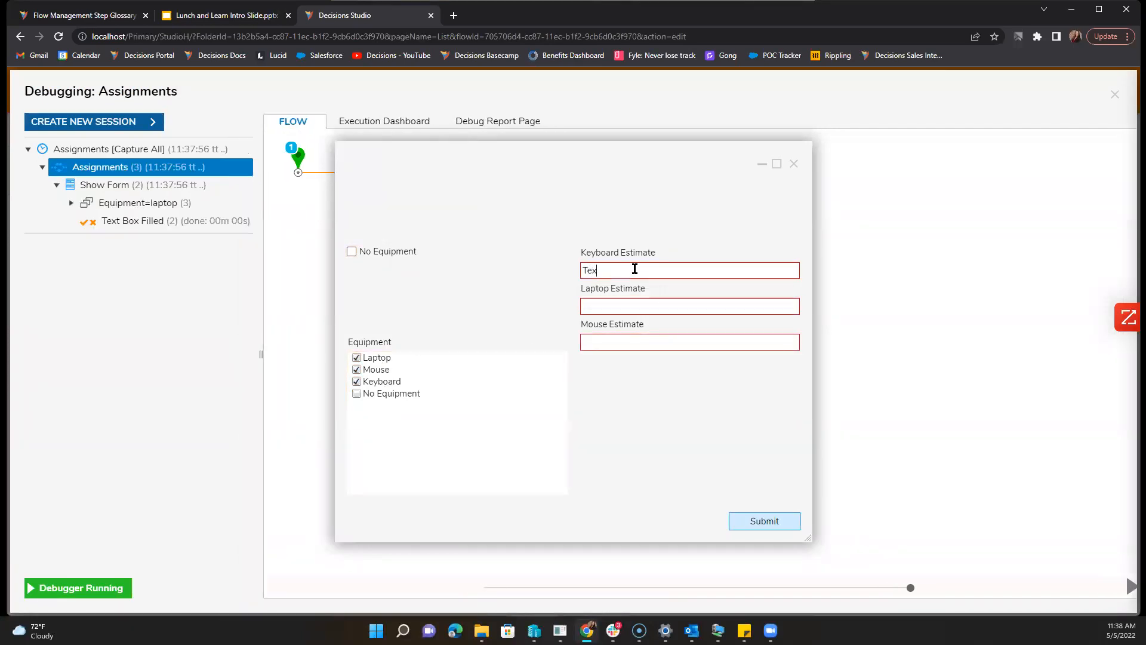
click(614, 306)
text(text)
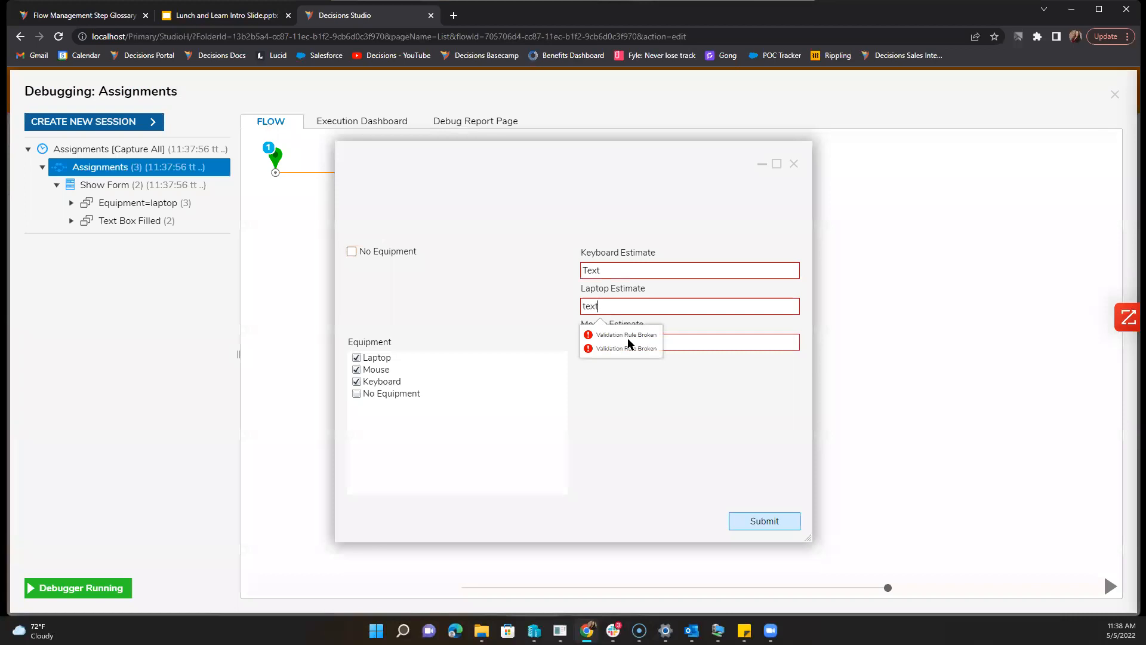
click(683, 345)
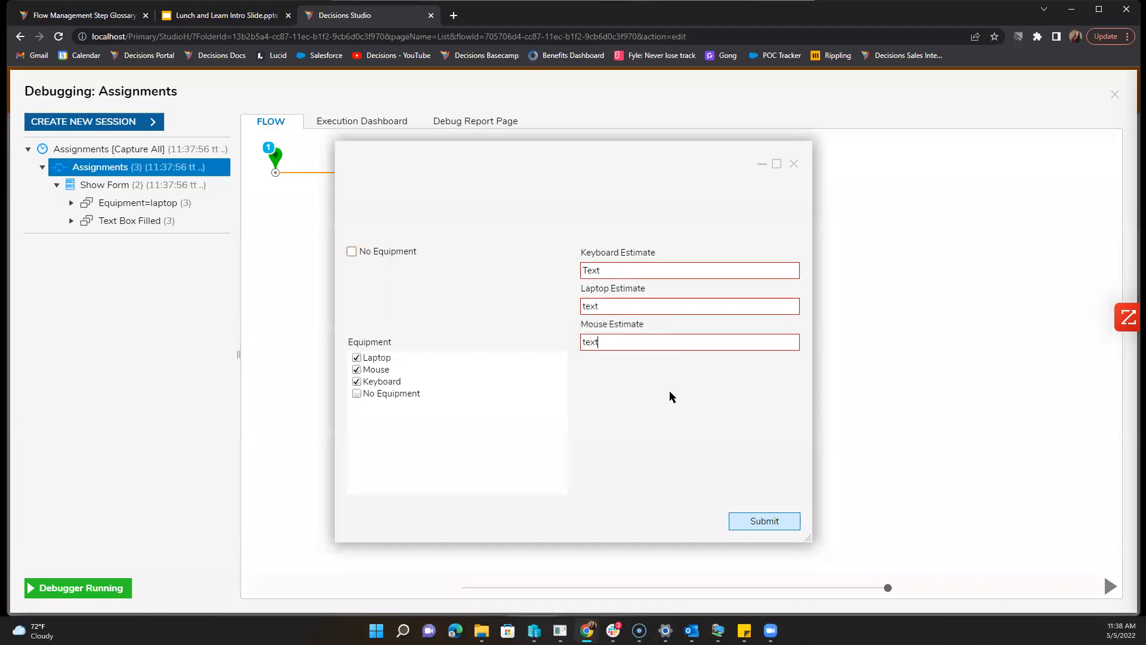
click(766, 515)
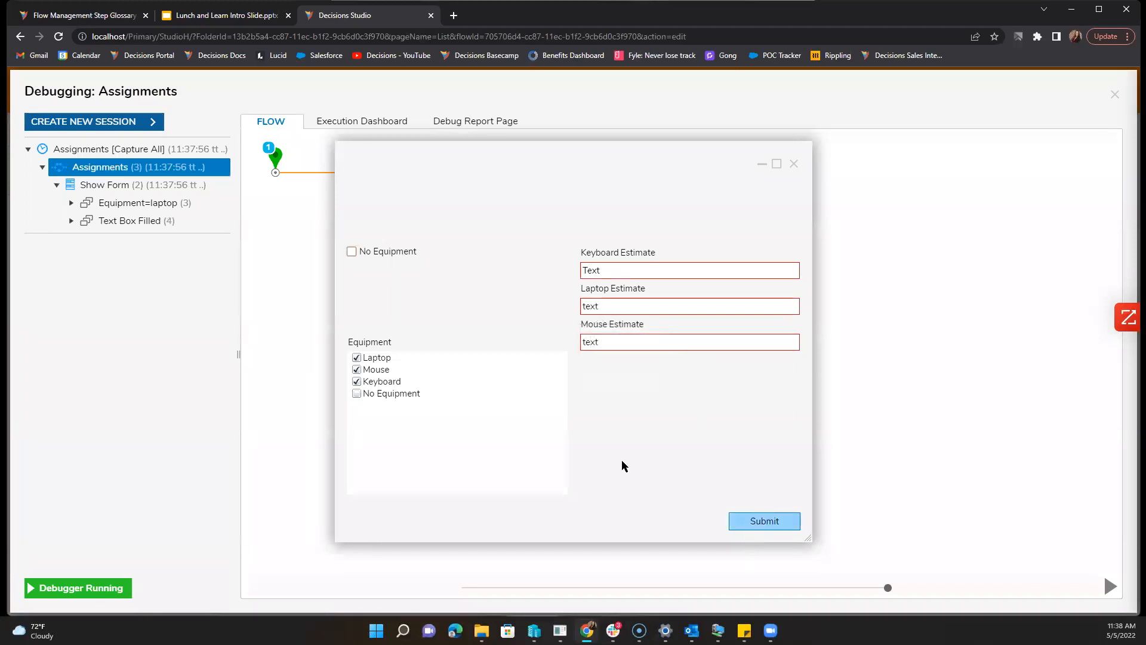
click(794, 163)
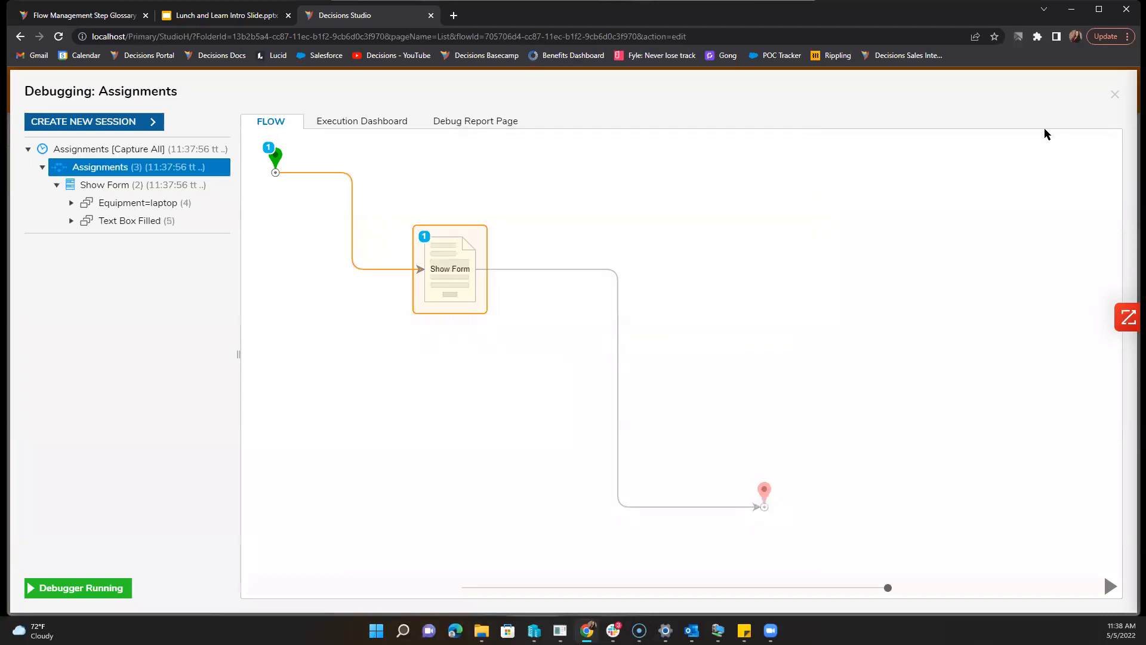
click(1116, 95)
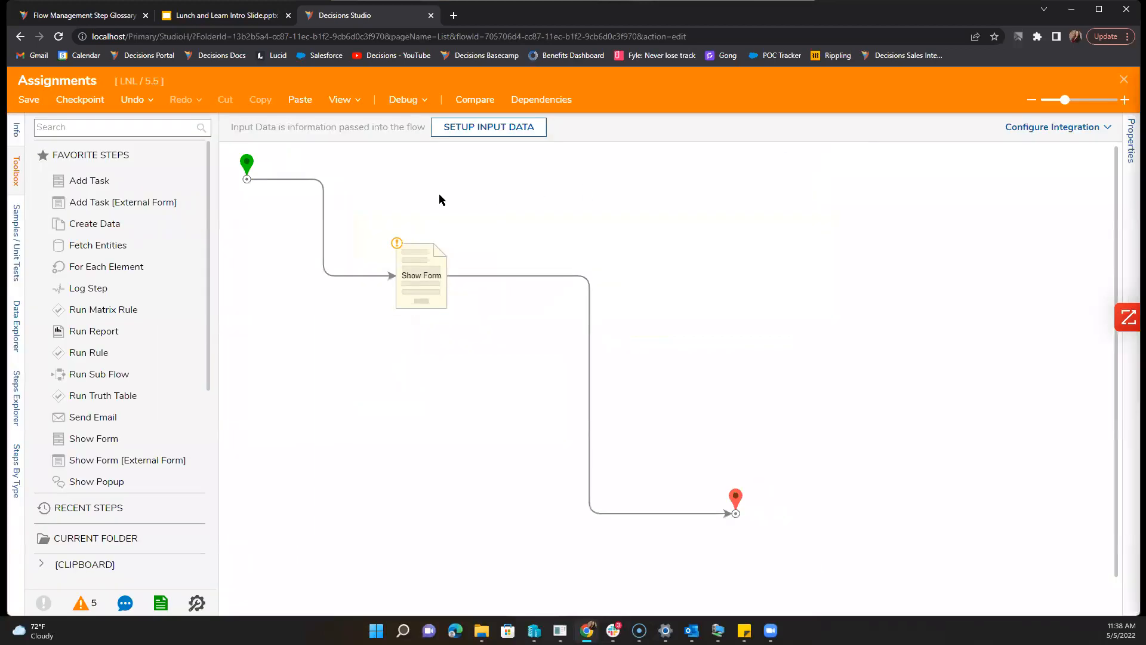
Step: Open the Show Form step's Validation form and edit its Text Box Filled rule from Legacy properties
click(416, 286)
click(1042, 130)
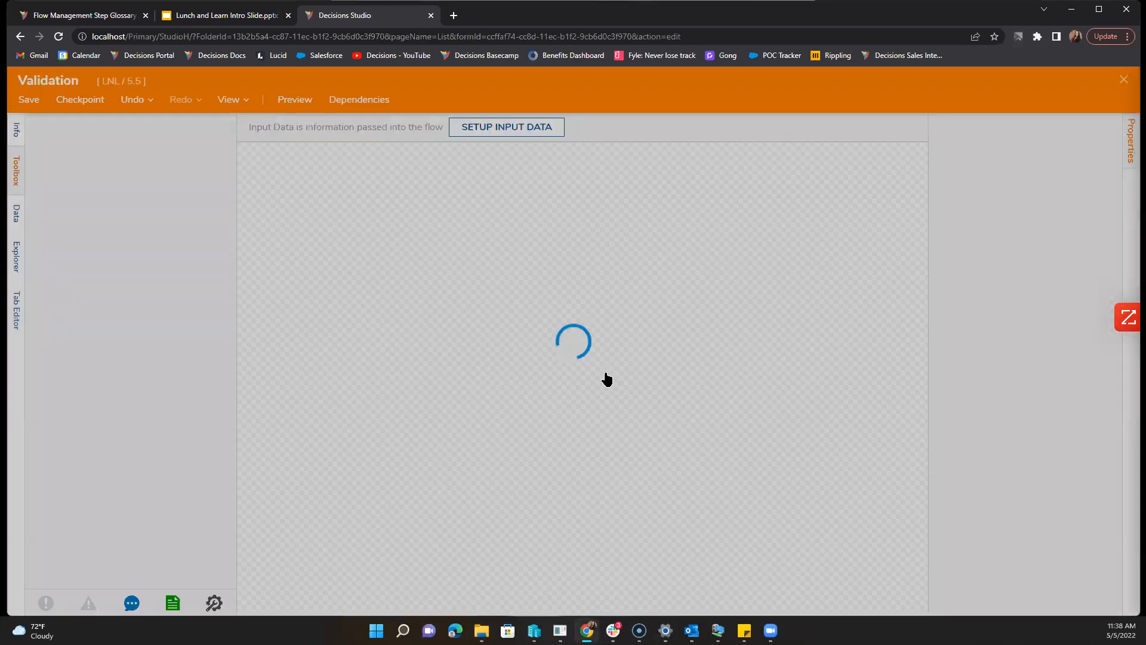
click(1119, 157)
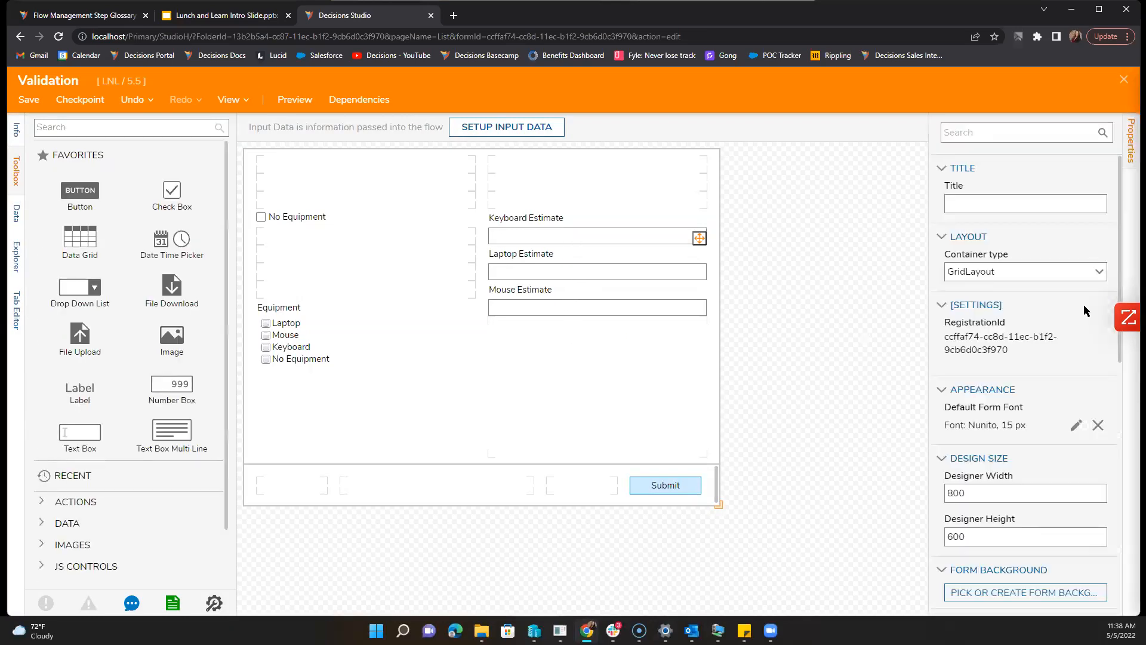
scroll(998, 446, down, 8)
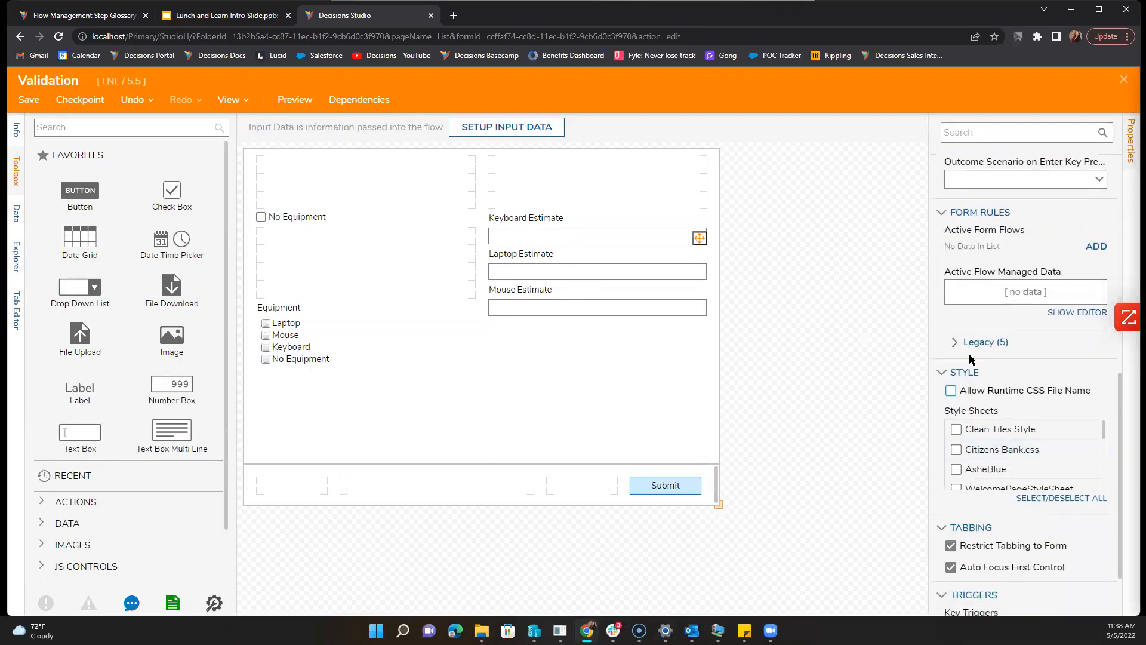
click(972, 345)
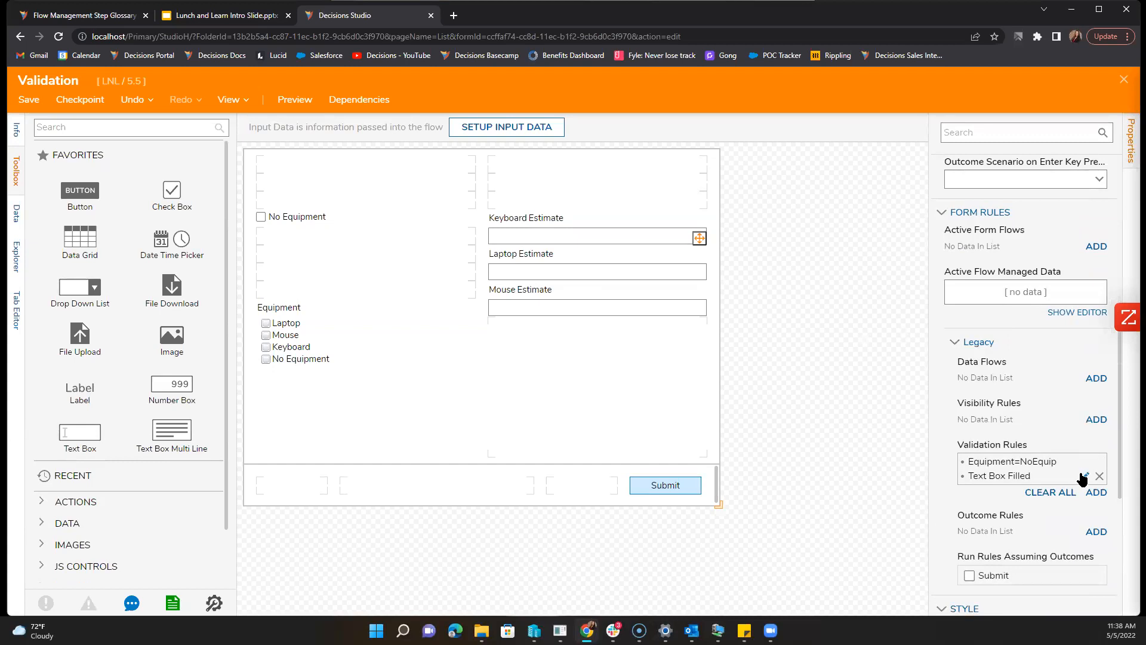
click(1081, 476)
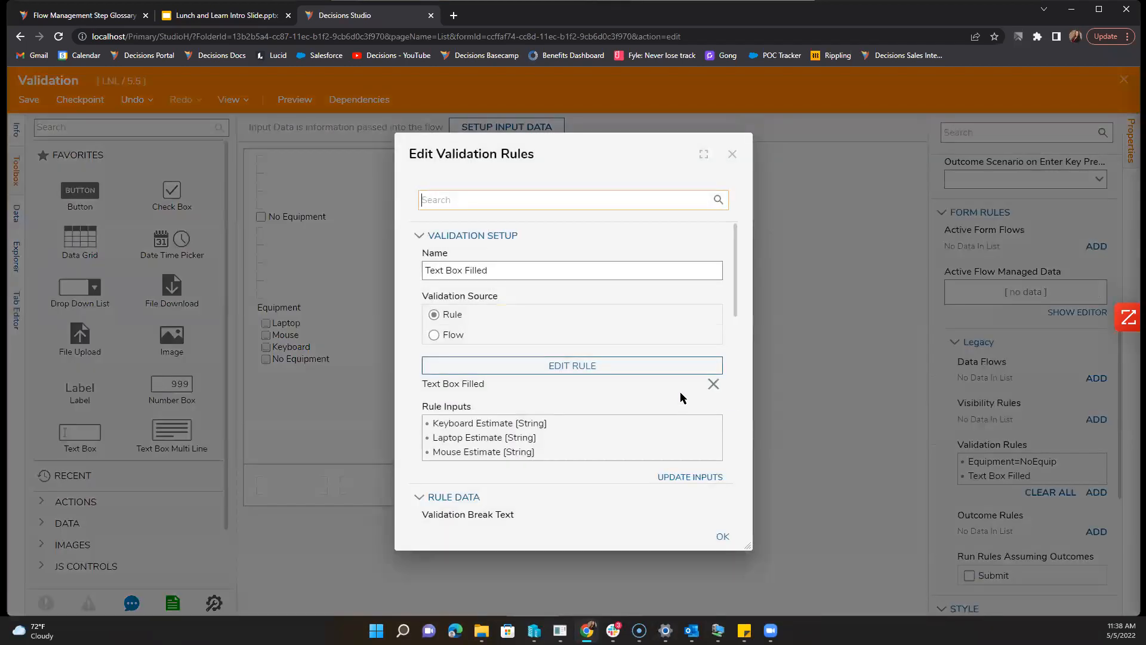
Step: Review the Text Box Filled rule's settings, including its exception message, then close the editor
scroll(680, 396, down, 5)
scroll(606, 408, down, 4)
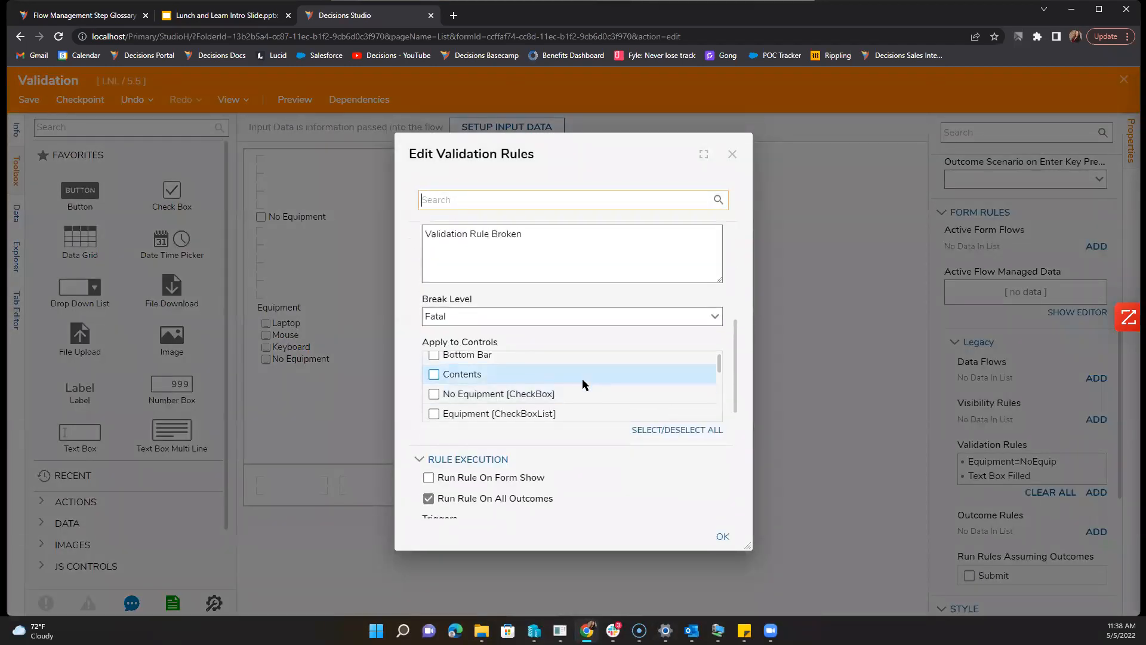
scroll(619, 495, down, 2)
scroll(619, 494, down, 1)
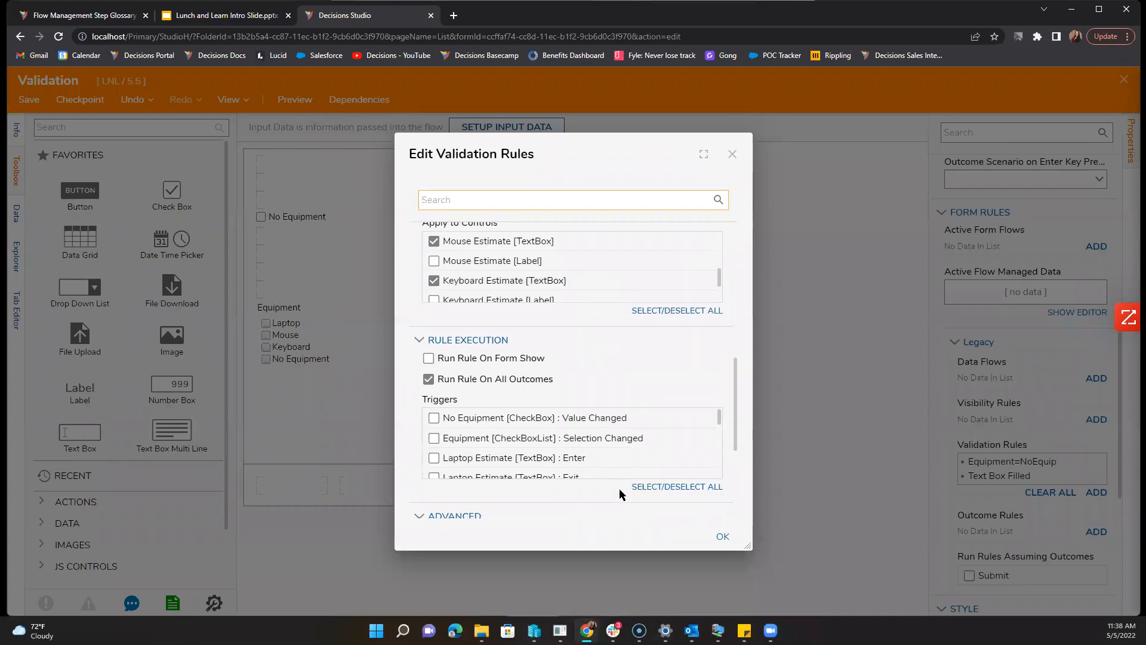
scroll(620, 494, down, 1)
scroll(583, 409, down, 3)
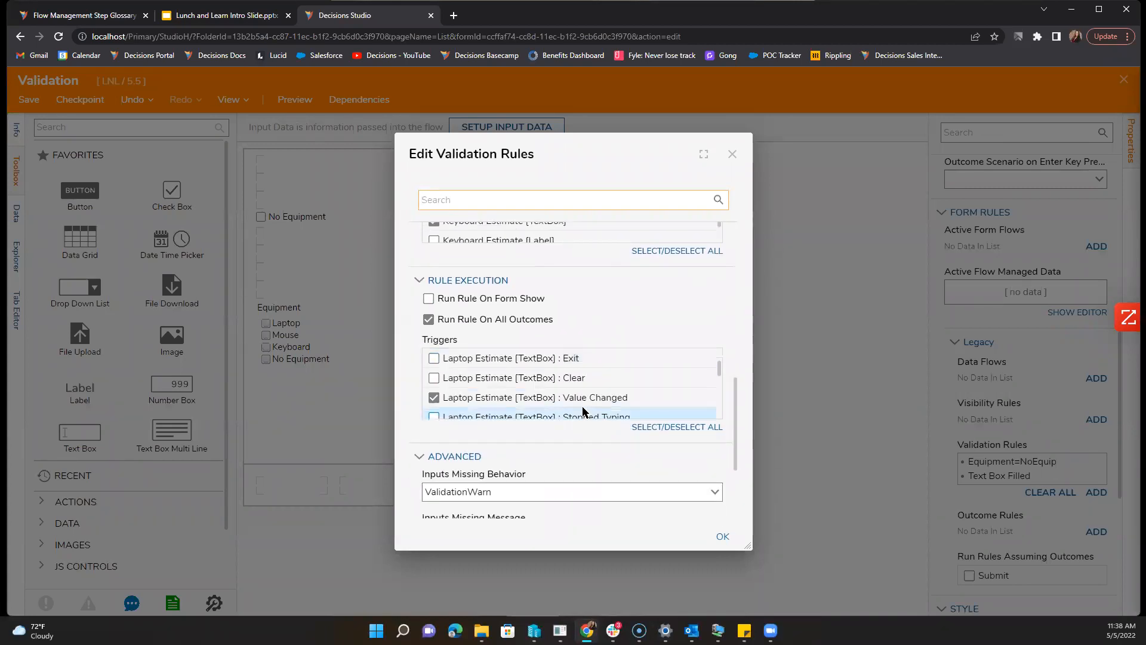
scroll(583, 409, down, 1)
scroll(583, 410, up, 1)
scroll(583, 410, down, 5)
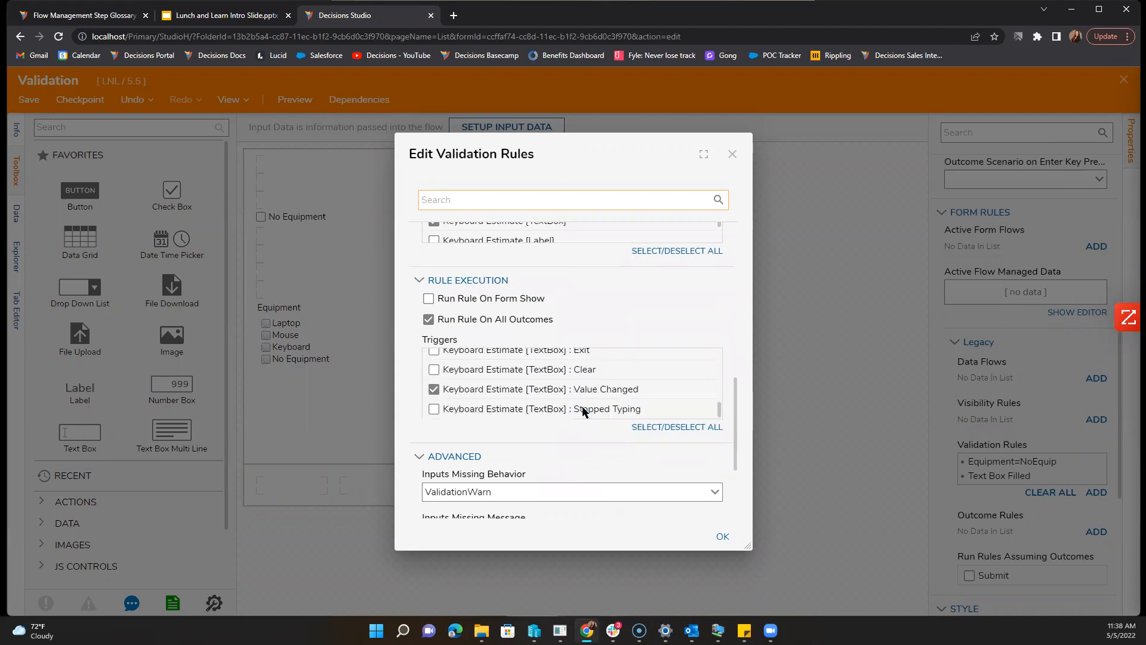
scroll(588, 449, down, 3)
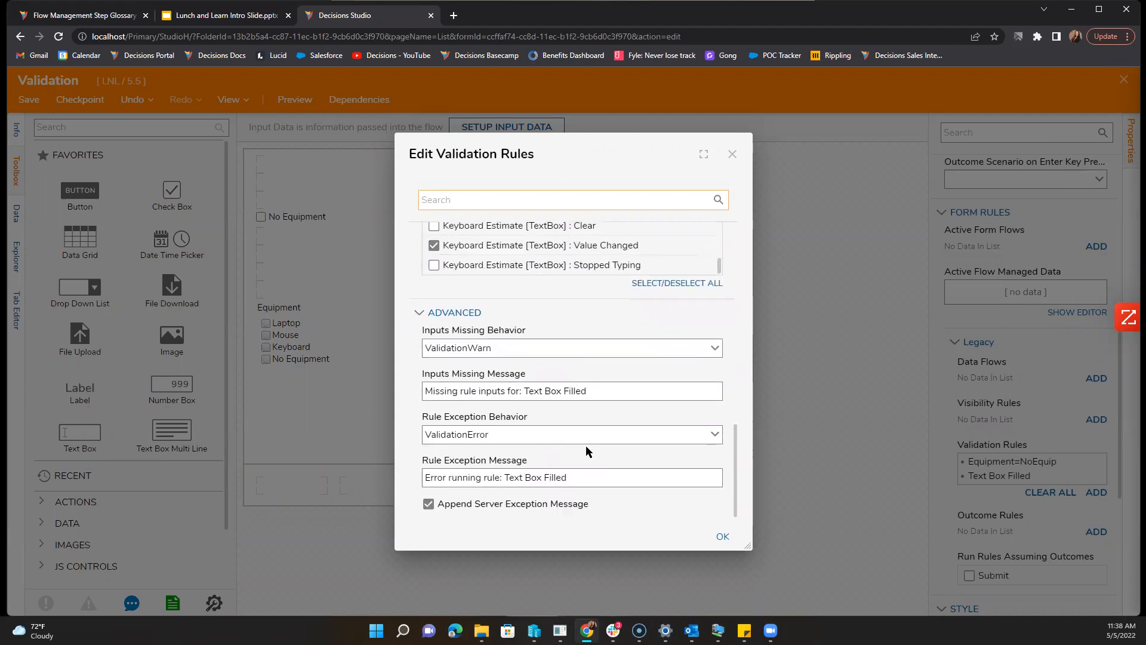
click(569, 467)
scroll(582, 463, up, 5)
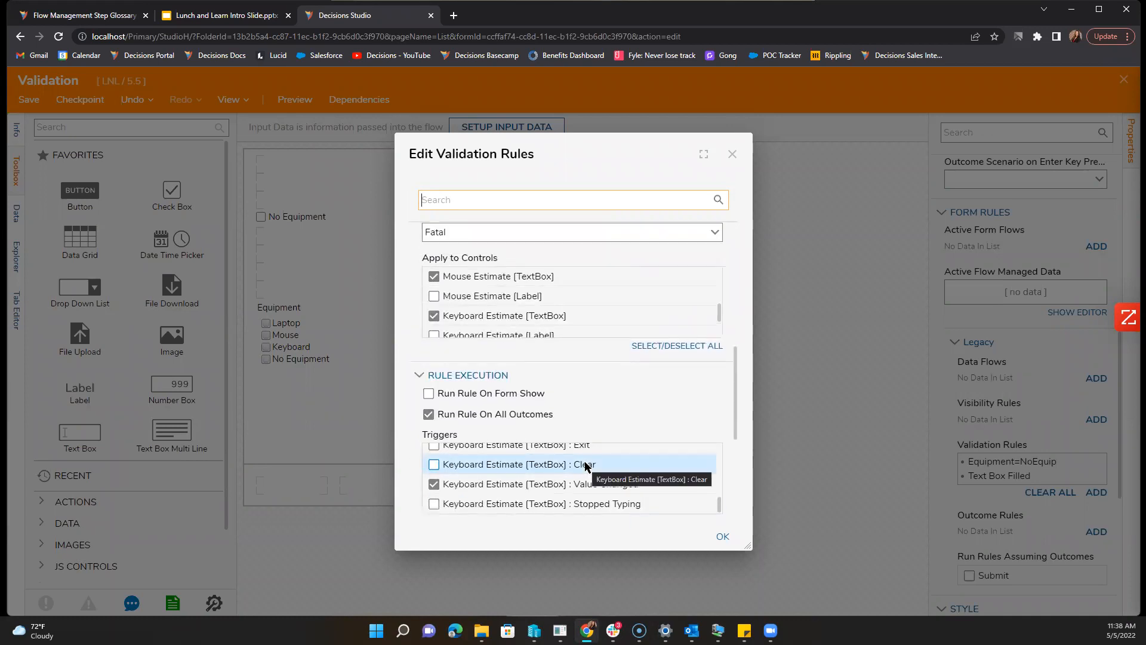
scroll(587, 466, up, 10)
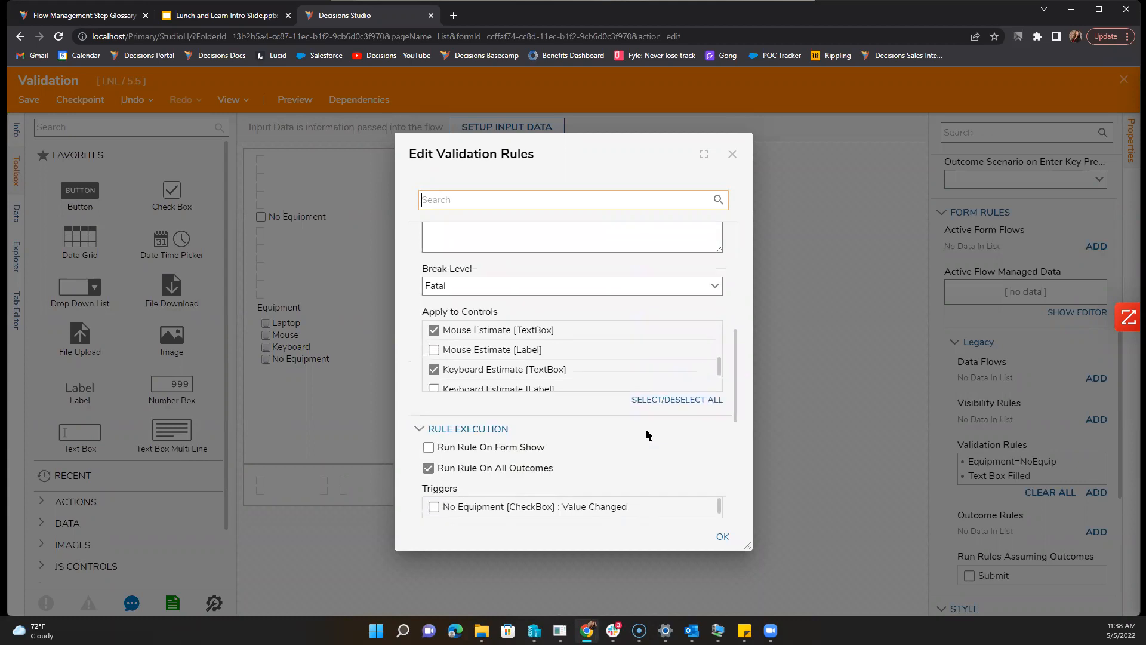
click(733, 155)
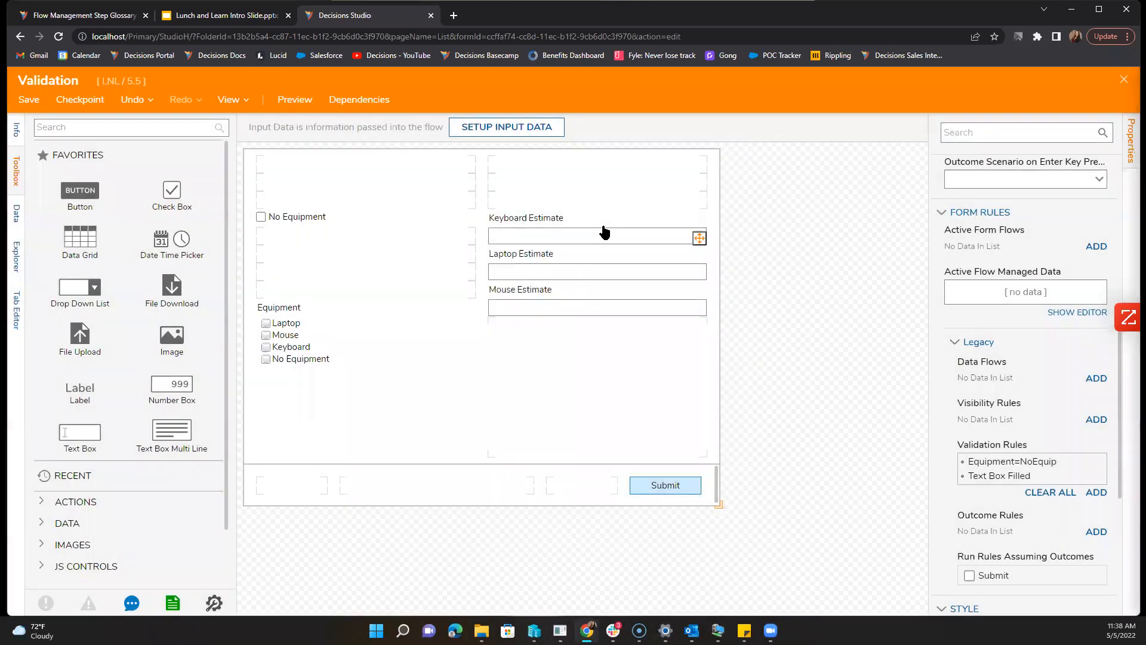
Step: Check the Laptop and Keyboard Estimate text boxes, then expand the form's Legacy rules
click(525, 275)
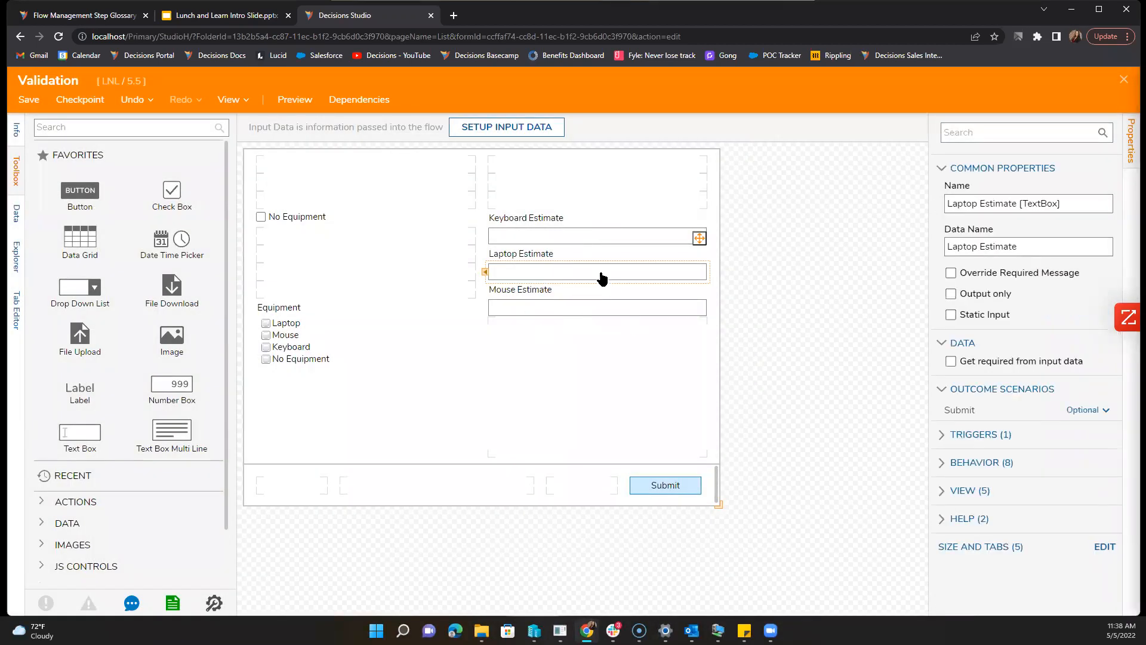
click(591, 240)
click(925, 353)
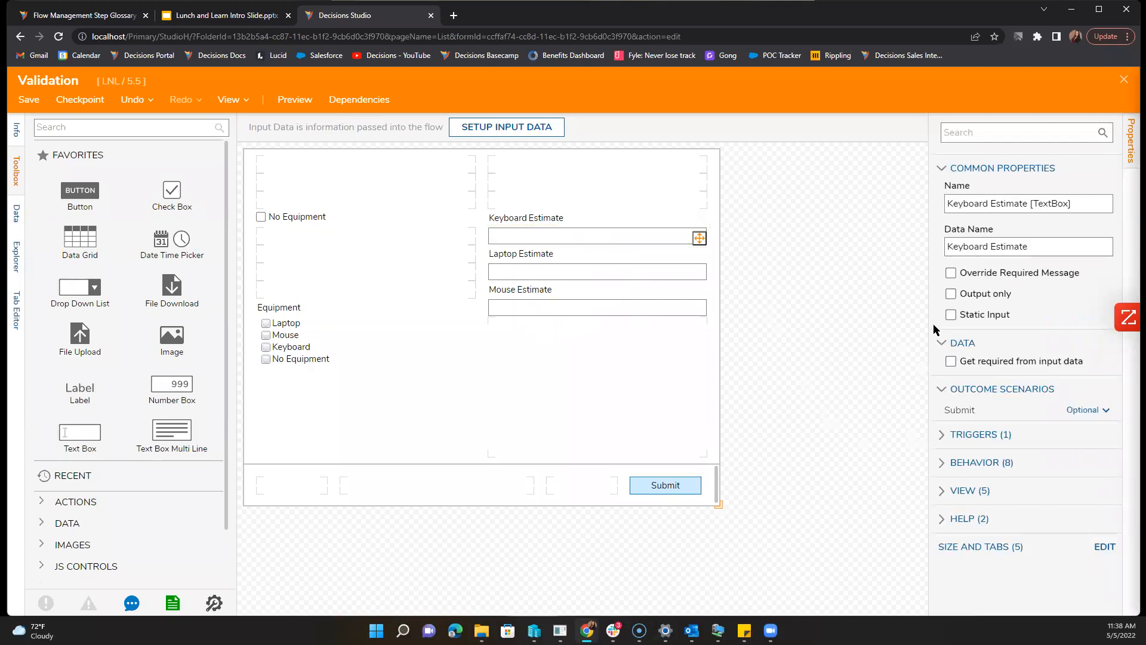
scroll(1027, 363, down, 4)
scroll(1063, 382, down, 3)
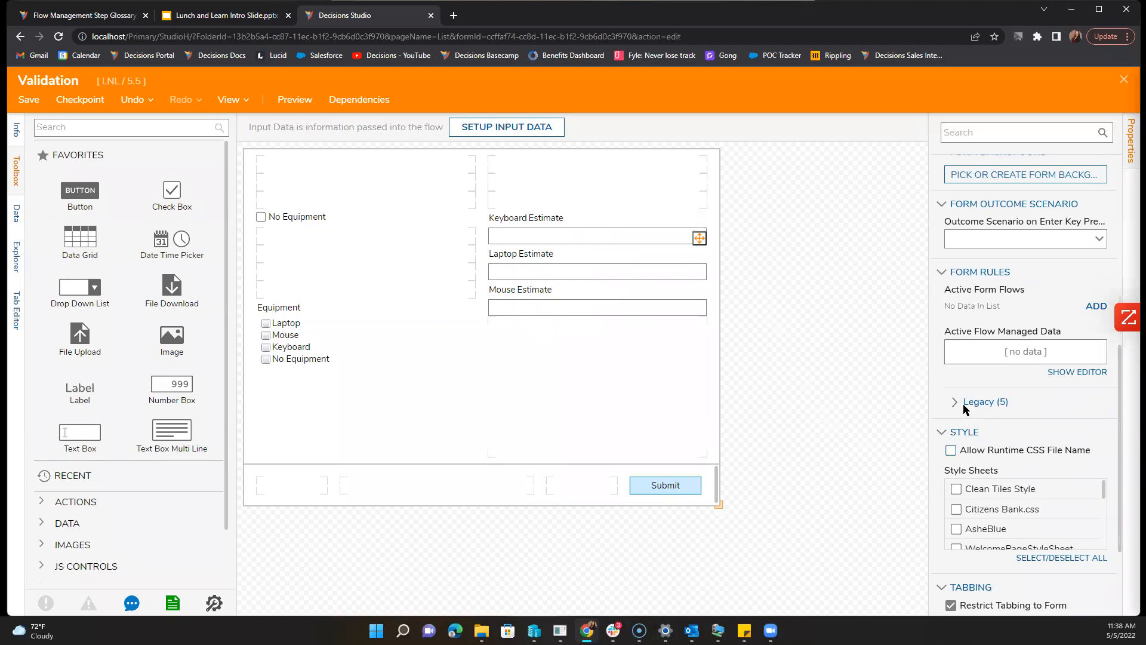
click(963, 404)
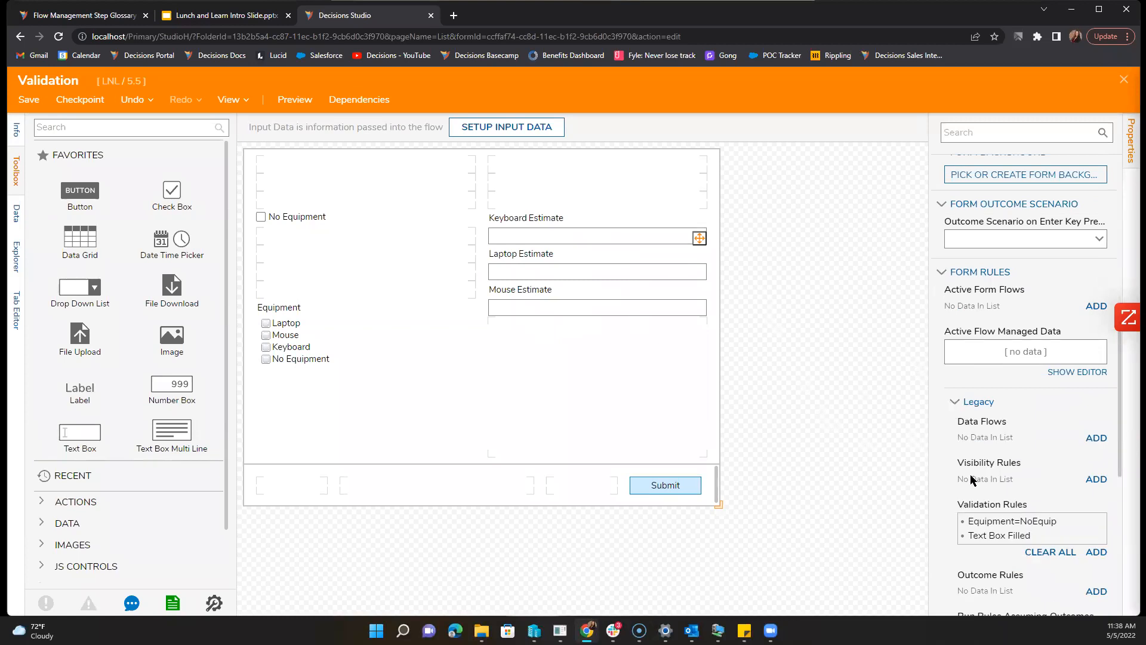
Step: Reopen the Text Box Filled rule, look over its settings again, and close it
scroll(1022, 533, down, 1)
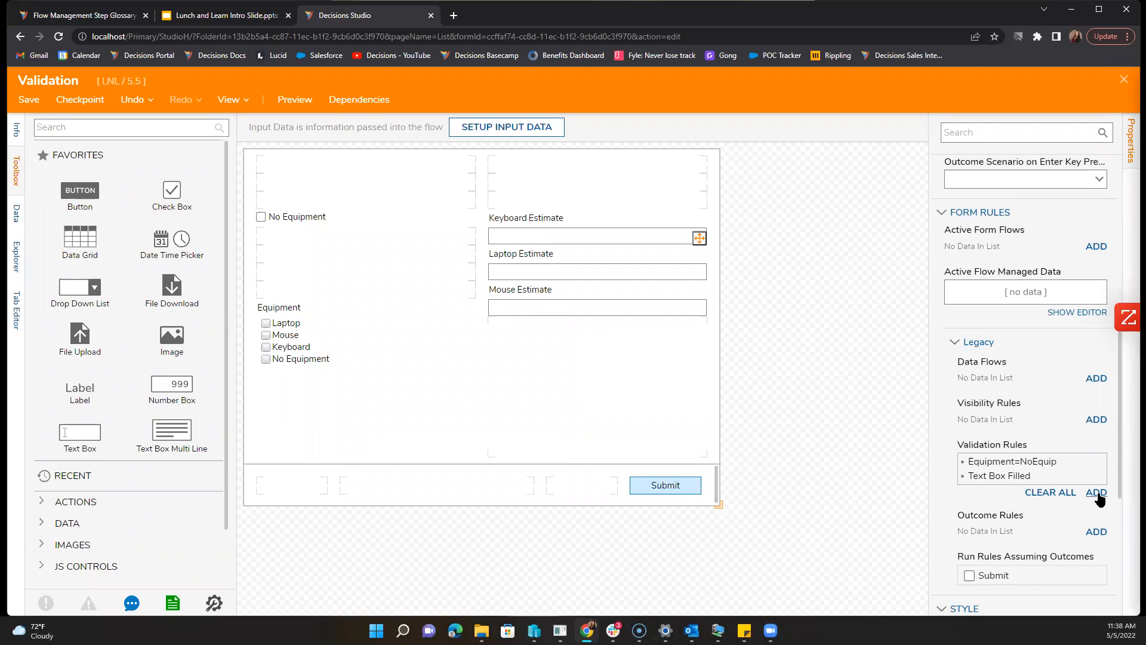
click(1081, 477)
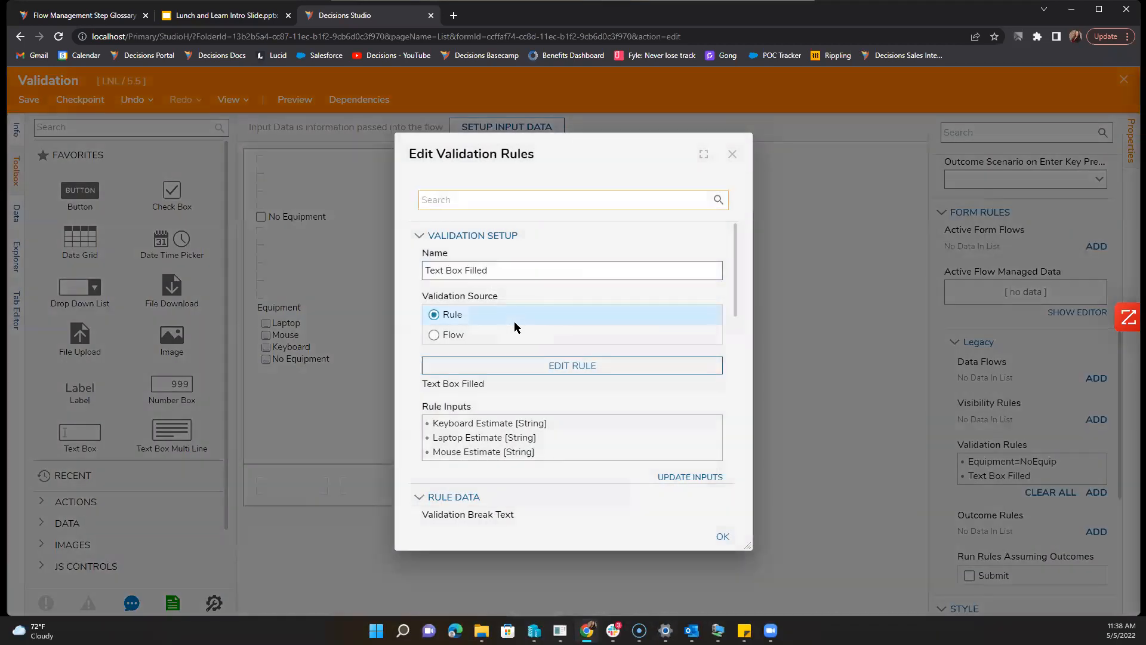
scroll(515, 326, down, 3)
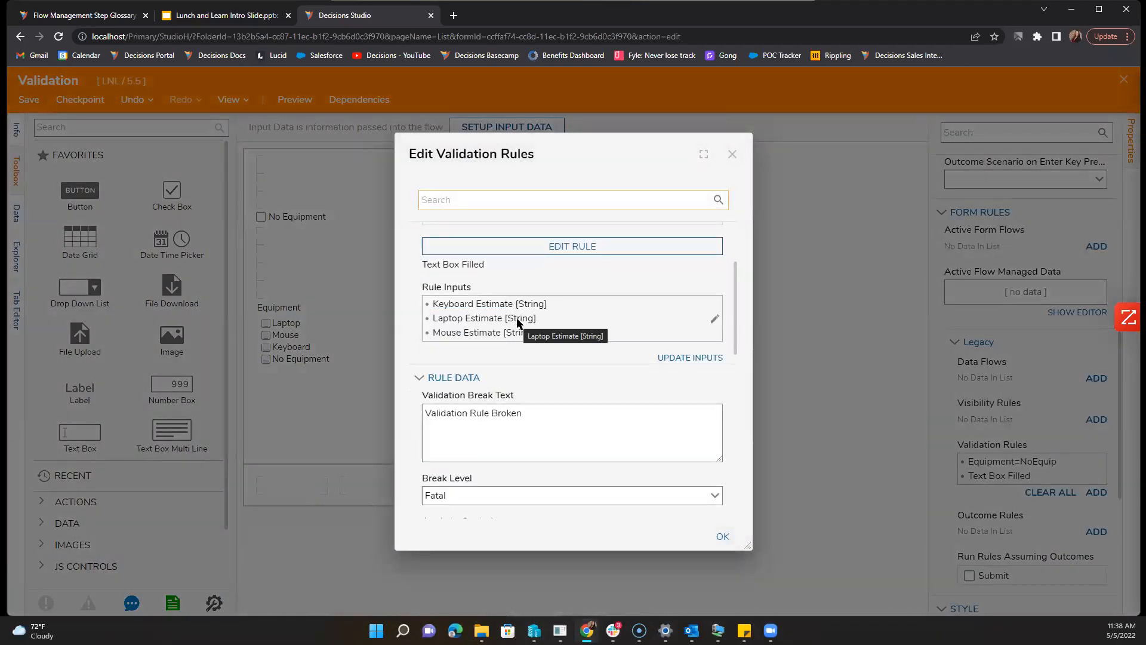
scroll(517, 323, down, 2)
scroll(520, 321, up, 4)
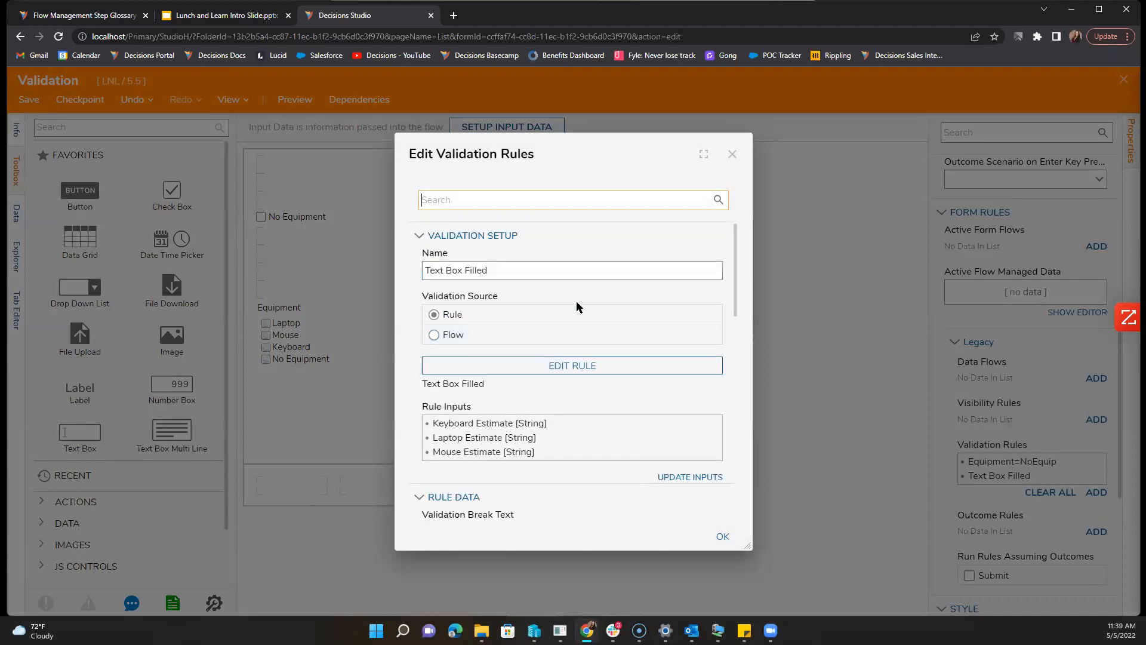
scroll(570, 322, down, 5)
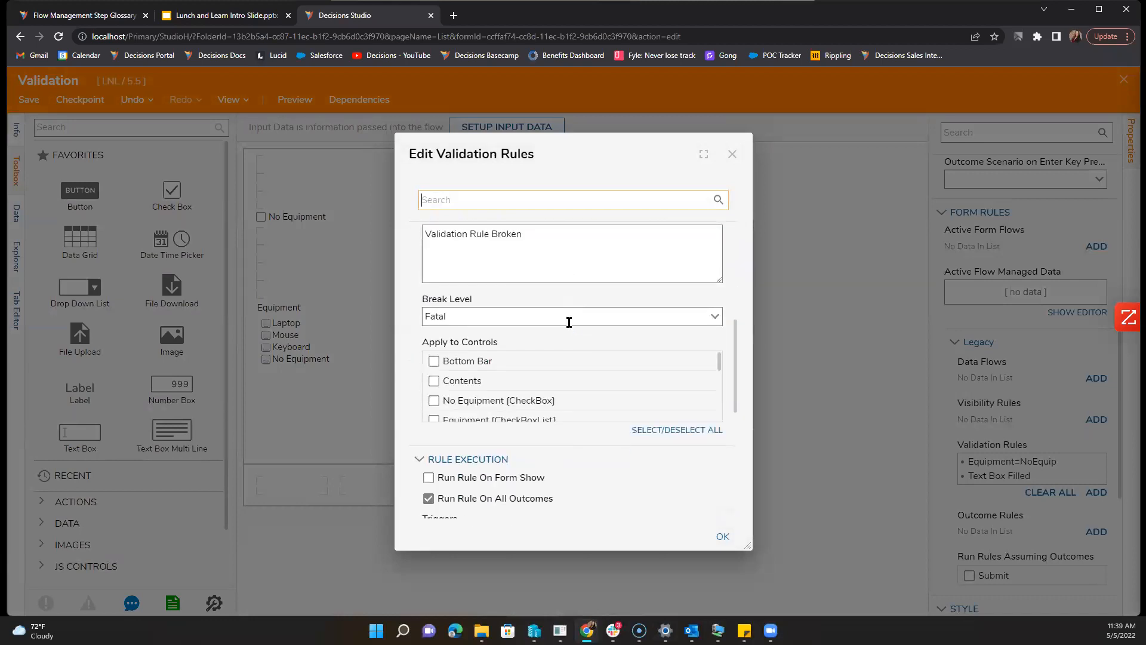
click(733, 155)
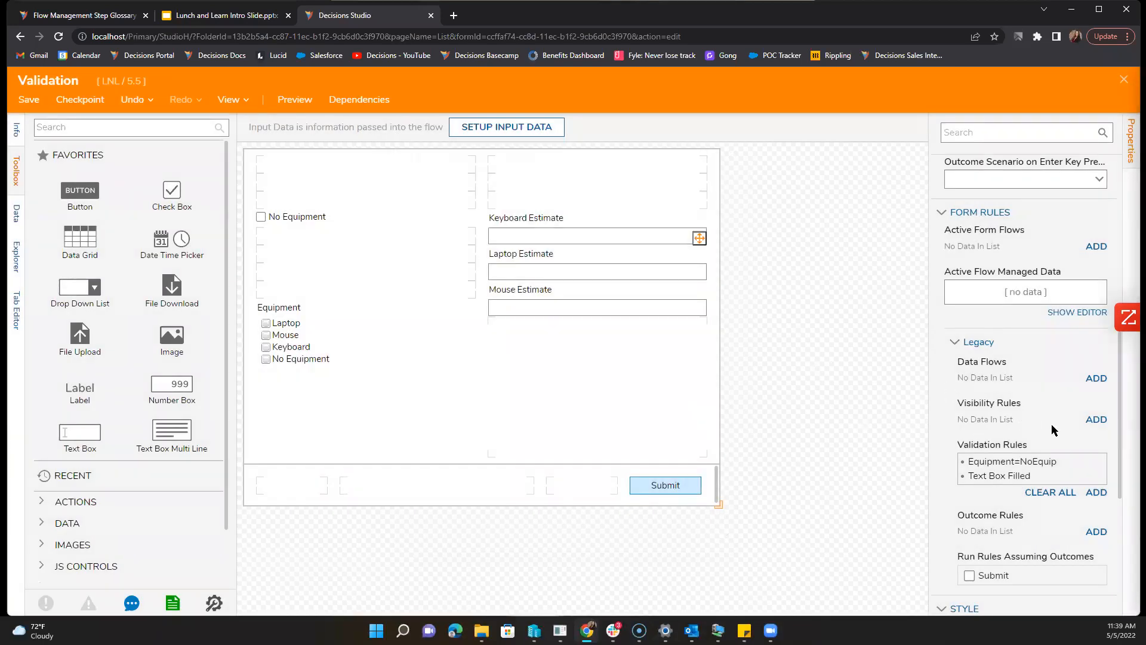
Step: Set the Equipment=NoEquip rule's Break Level to Warning and confirm
mouse_move(1042, 459)
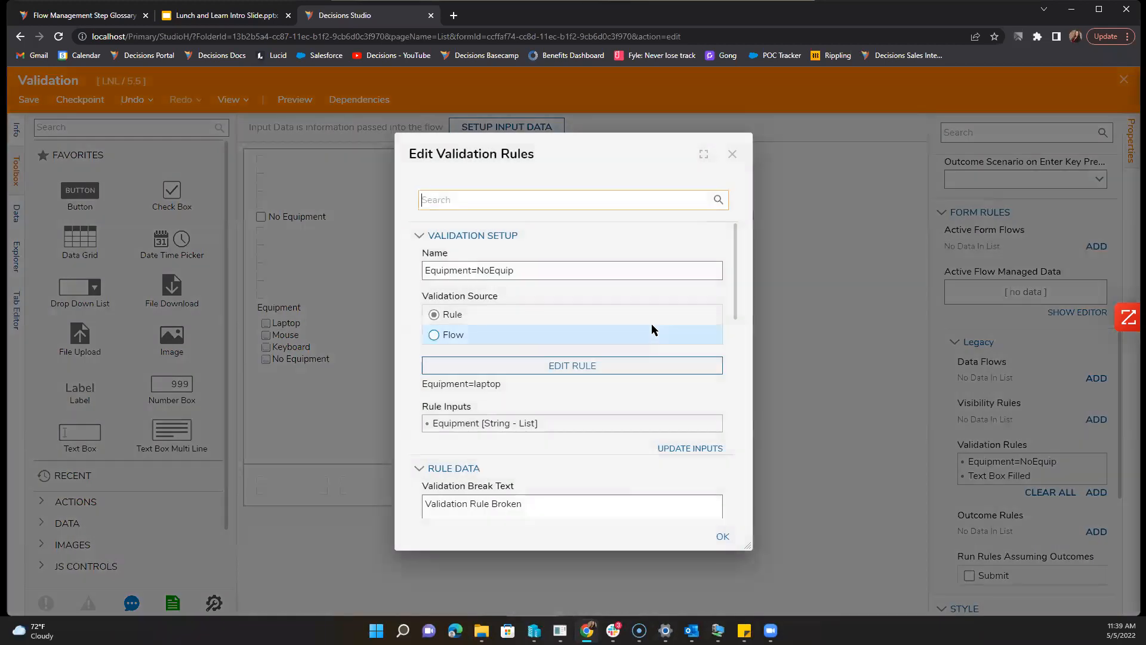
scroll(615, 405, down, 5)
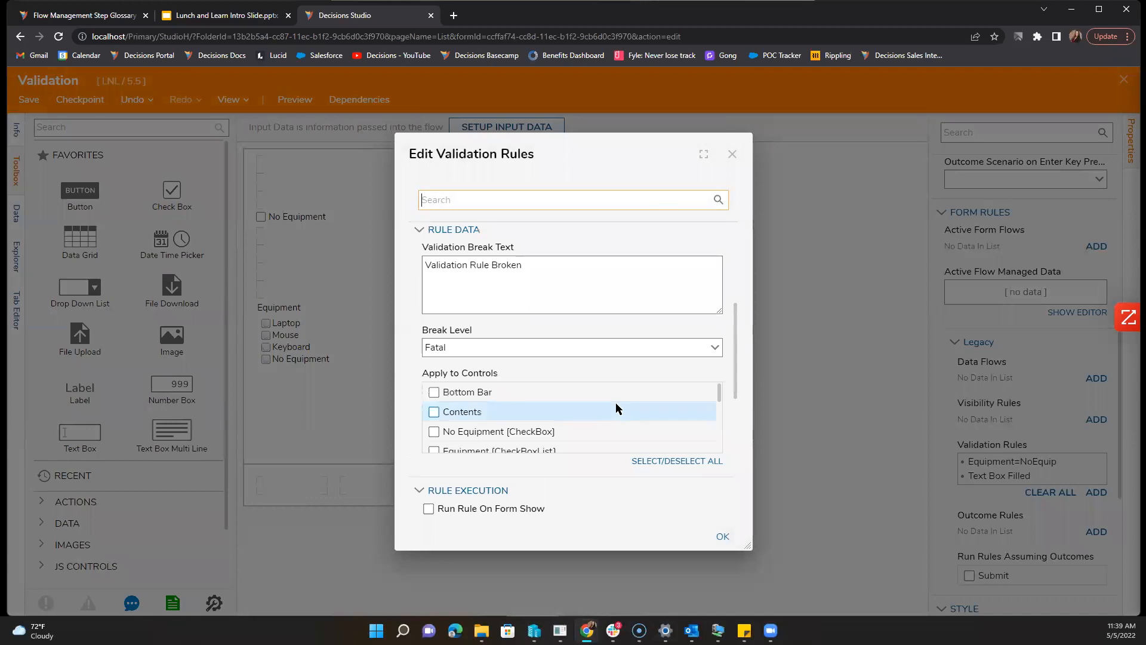
scroll(616, 410, down, 2)
click(714, 351)
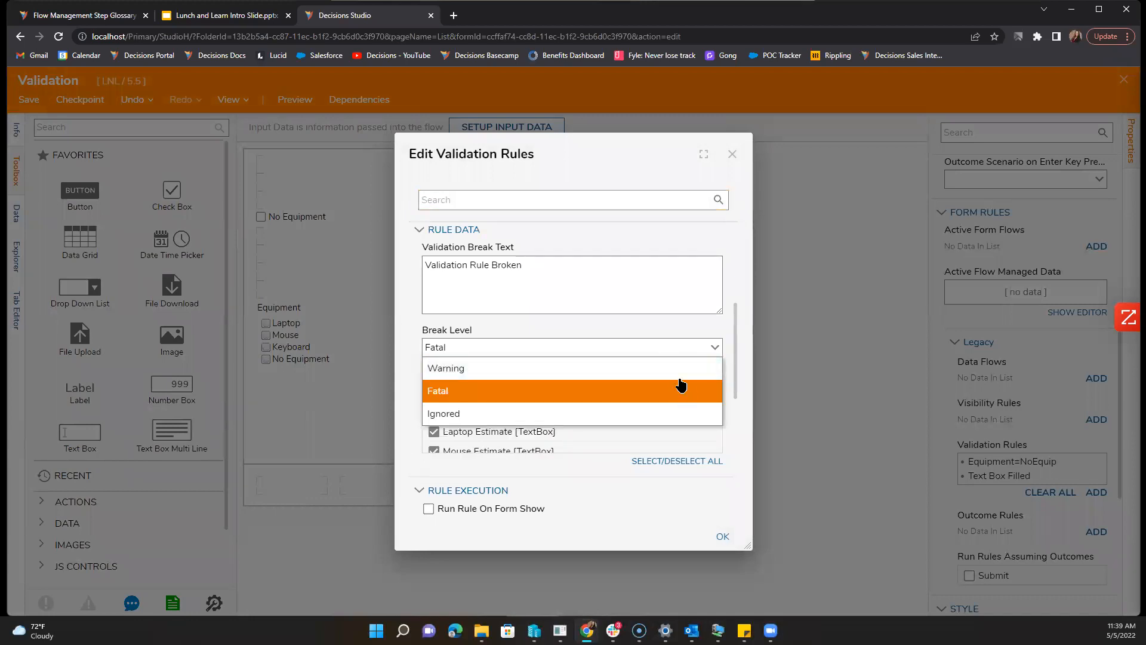
click(687, 368)
click(723, 537)
Step: Close the Validation form designer, saving the form
click(786, 447)
click(1125, 80)
click(685, 415)
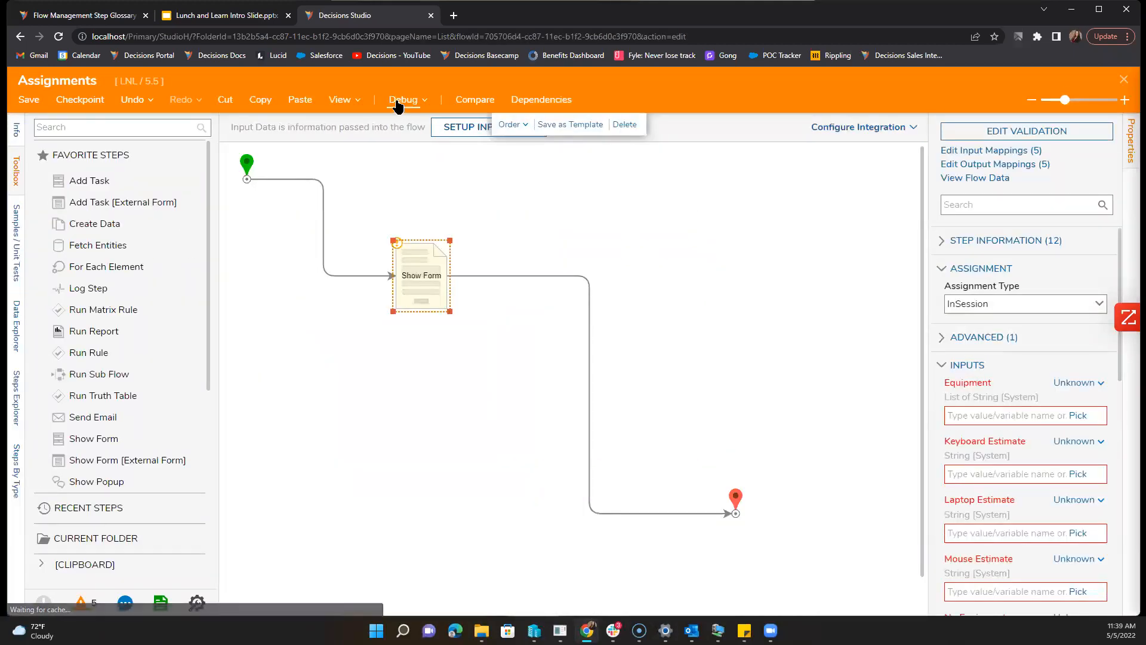
Step: Start a debug run and tick Laptop and Mouse in the Equipment list
click(404, 108)
click(547, 274)
click(376, 358)
click(376, 370)
Step: Fill the Keyboard, Laptop and Mouse Estimate boxes with 'text' and submit the form
click(657, 279)
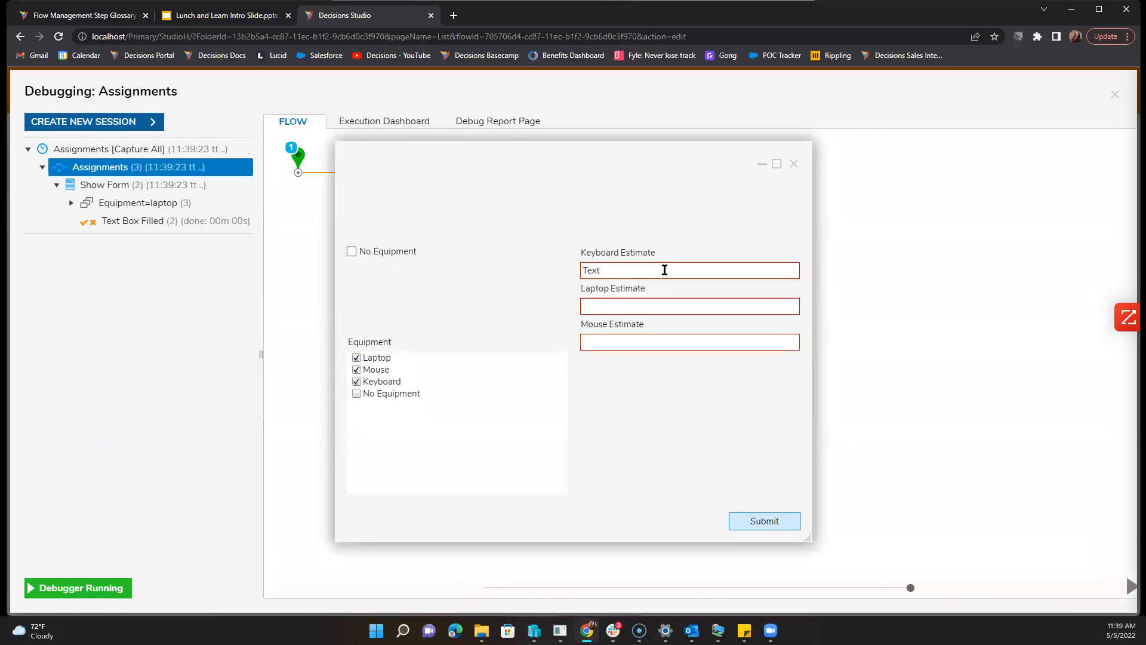
click(653, 311)
text(text)
click(677, 342)
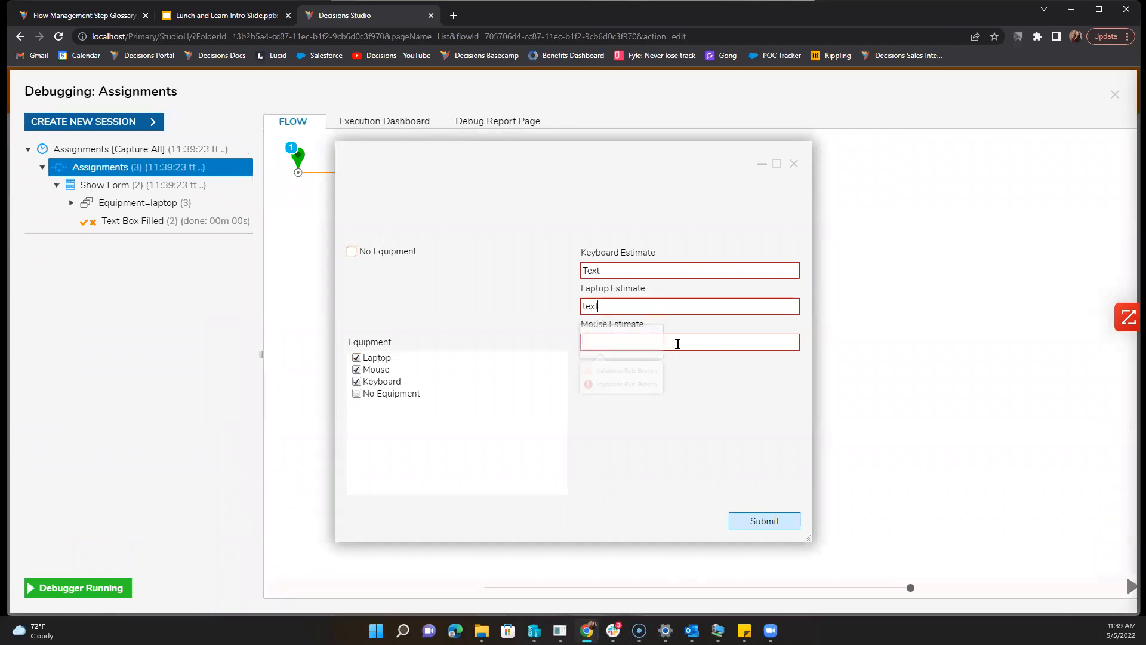
text(text)
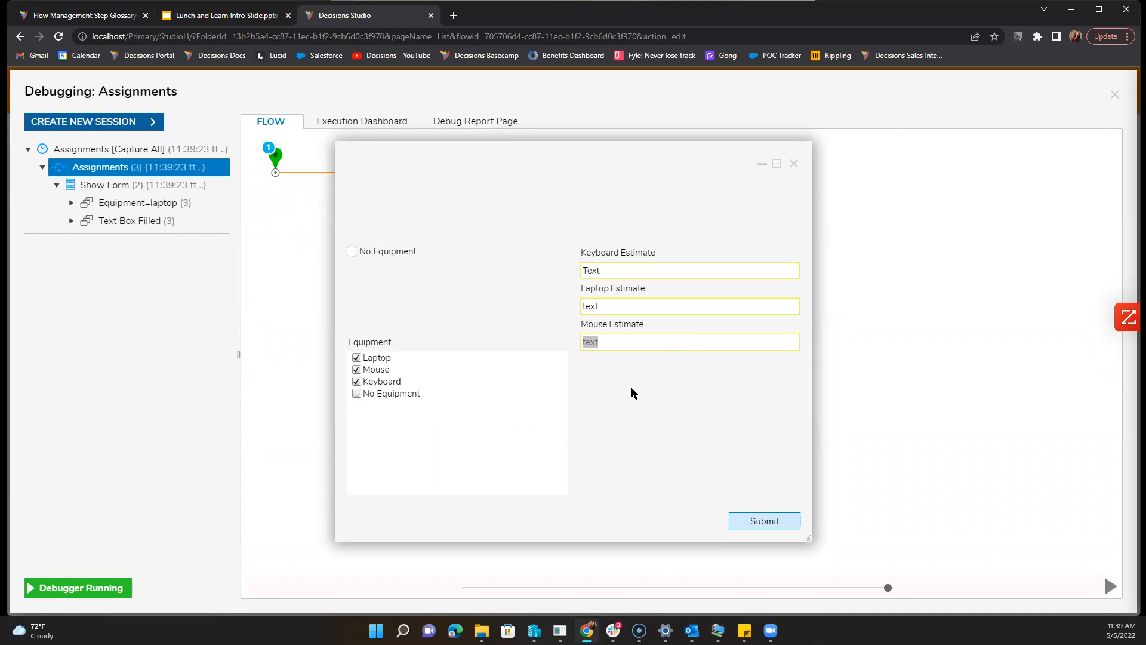
click(629, 349)
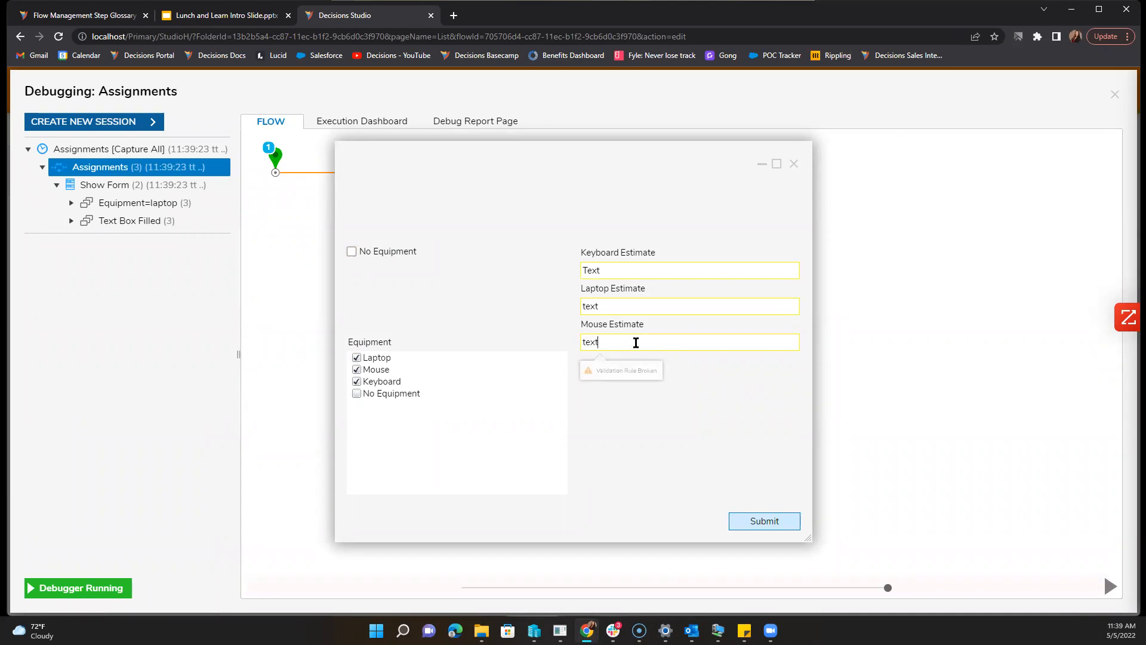
click(762, 519)
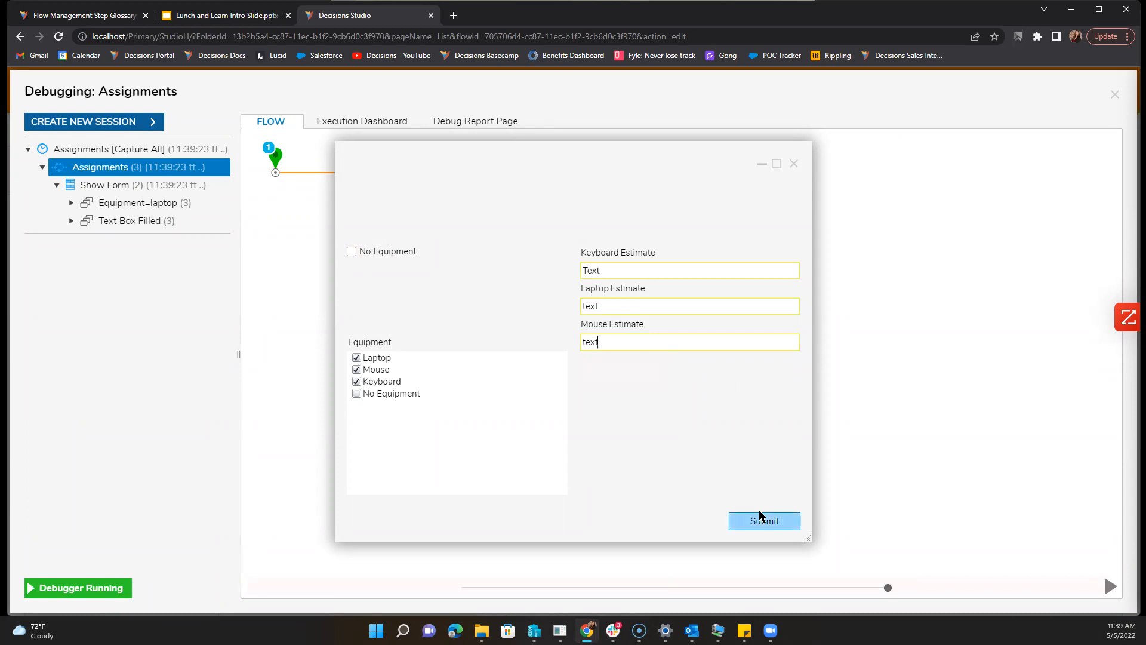
click(750, 517)
Step: Close the running form and debugger, returning to the flow's Show Form step
click(795, 163)
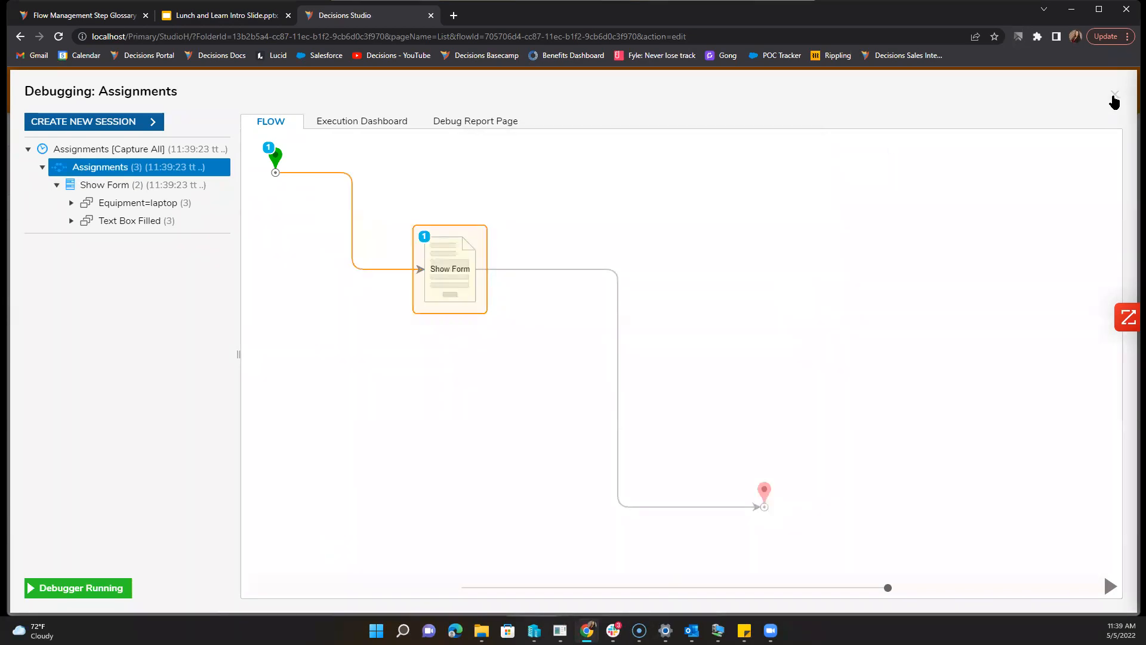
click(1115, 99)
click(427, 271)
Step: Open the Validation form's Legacy properties to show the Equipment=NoEquip and Text Box Filled rules
click(992, 138)
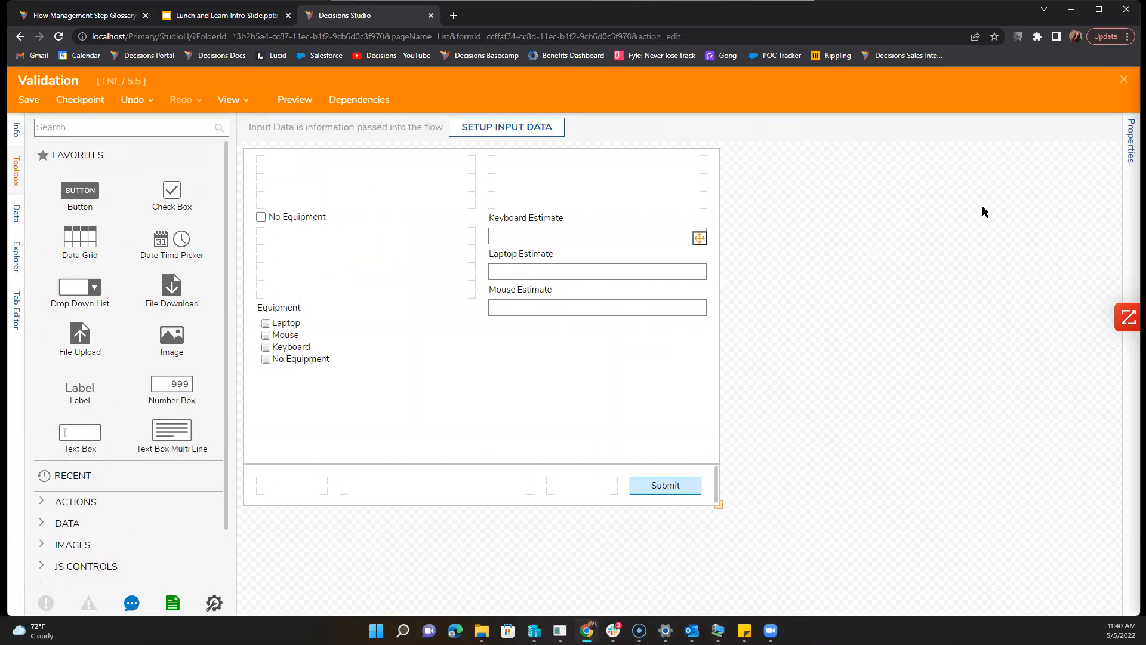
click(1131, 143)
scroll(961, 504, down, 5)
scroll(961, 504, down, 3)
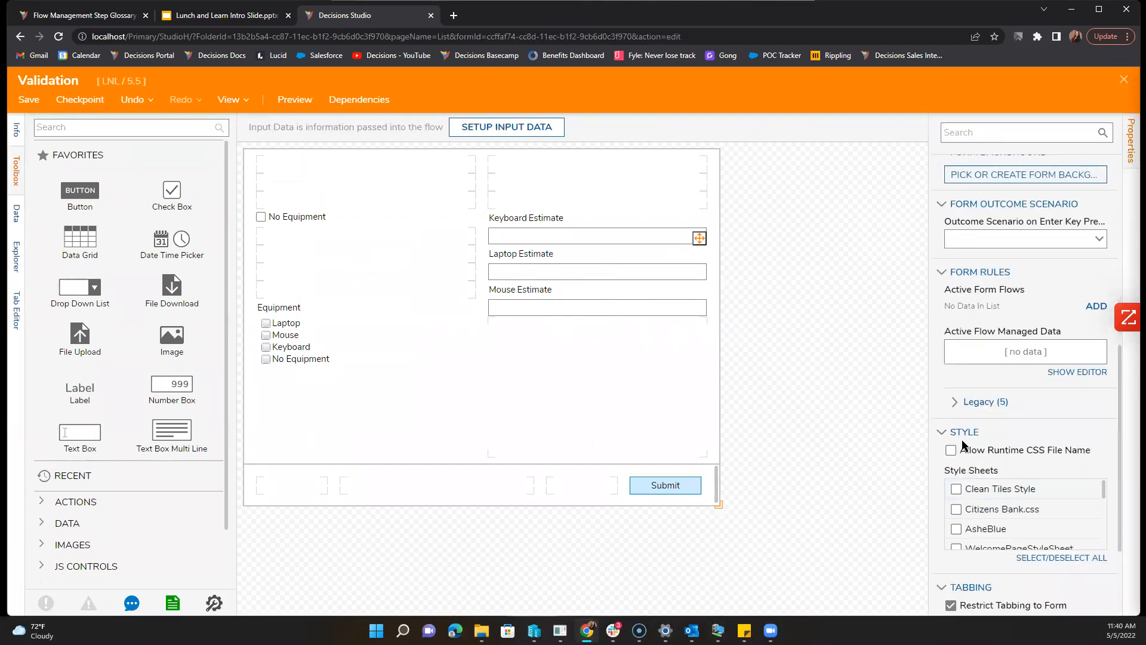
click(964, 400)
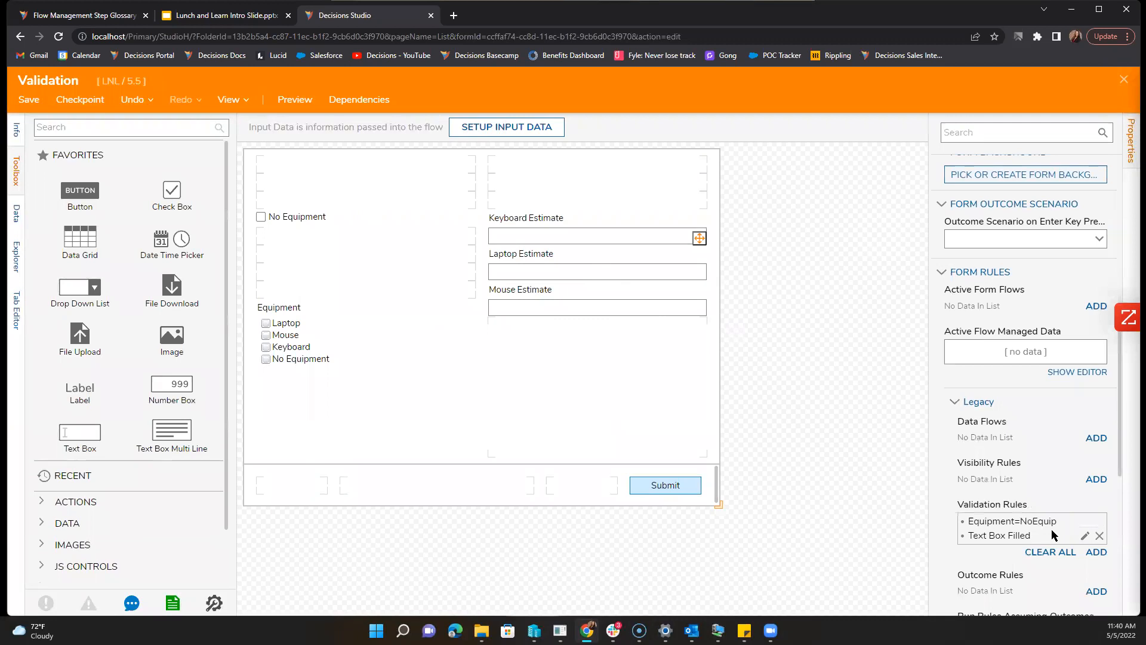
scroll(1051, 529, down, 1)
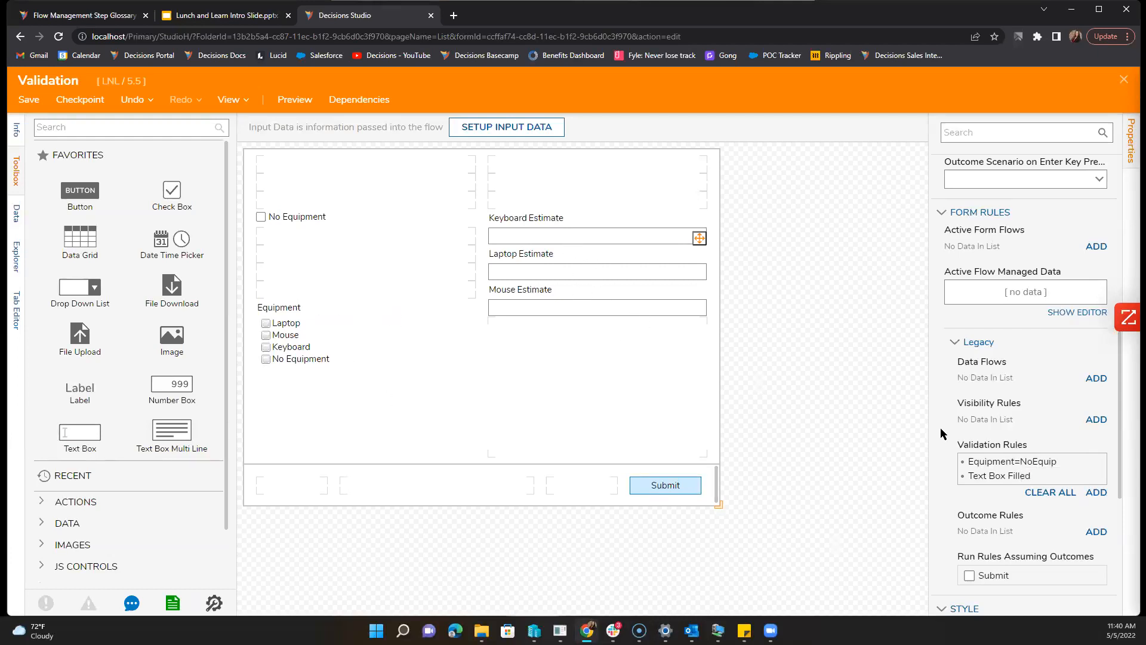
scroll(993, 515, down, 1)
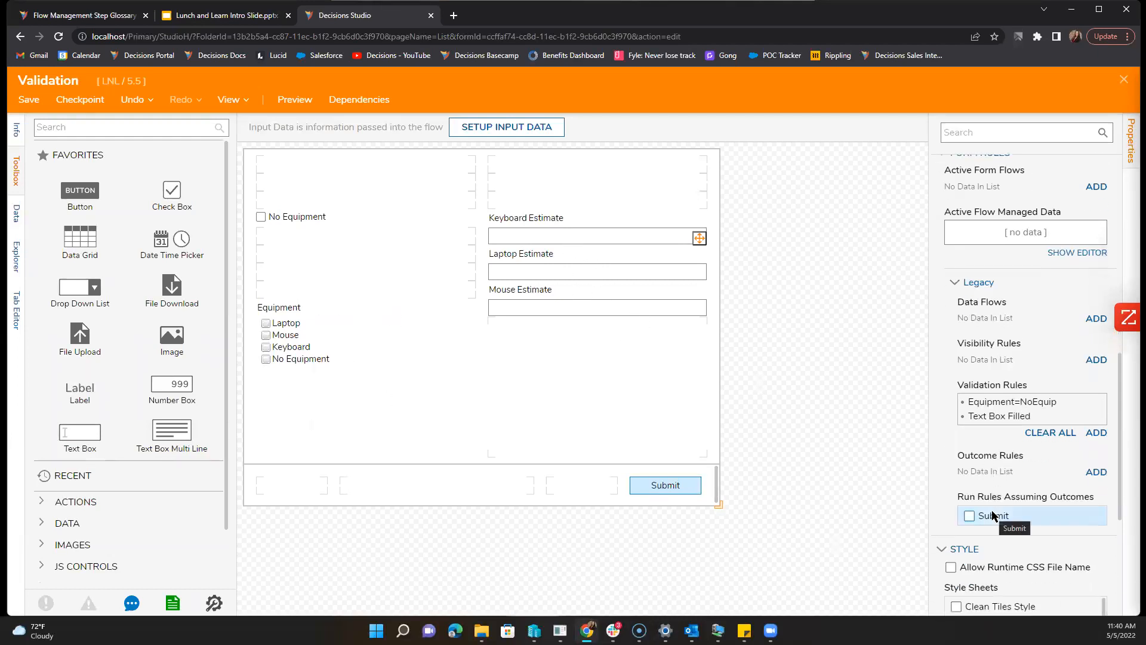
scroll(993, 514, down, 1)
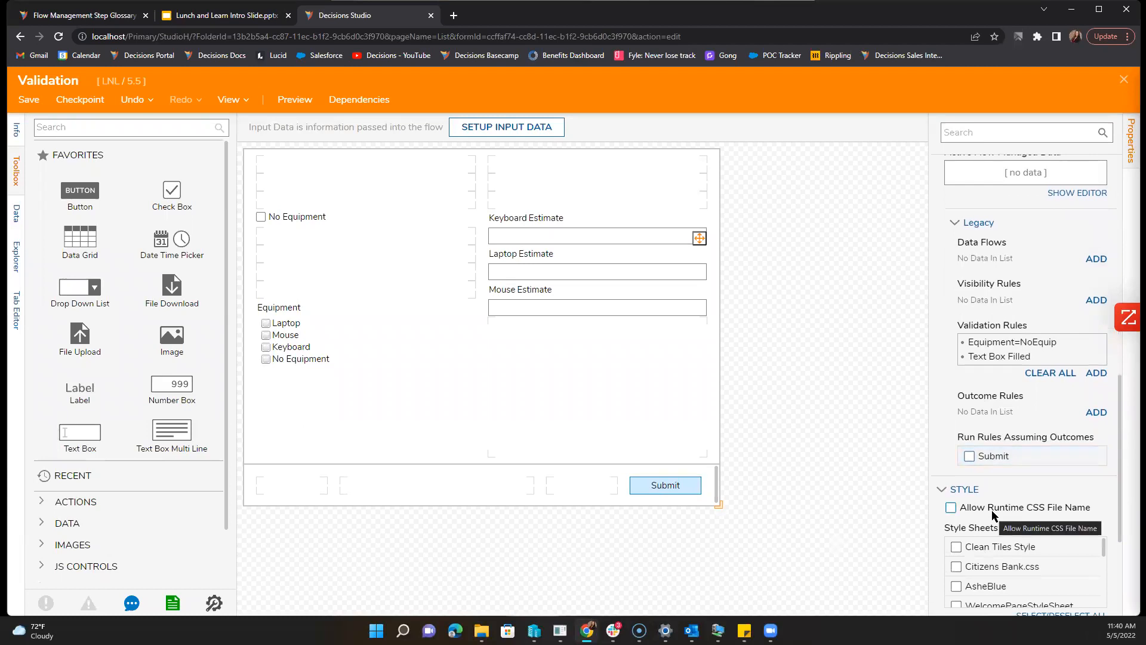
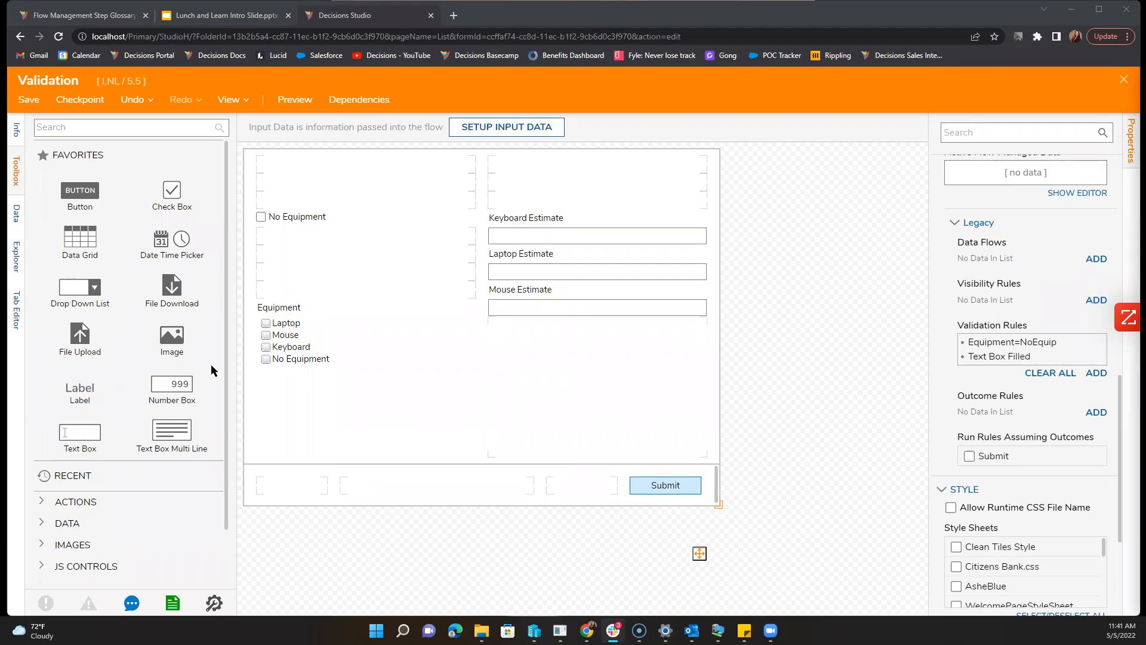
Step: Save the Validation form and close its designer to get back to the Assignments flow
click(30, 103)
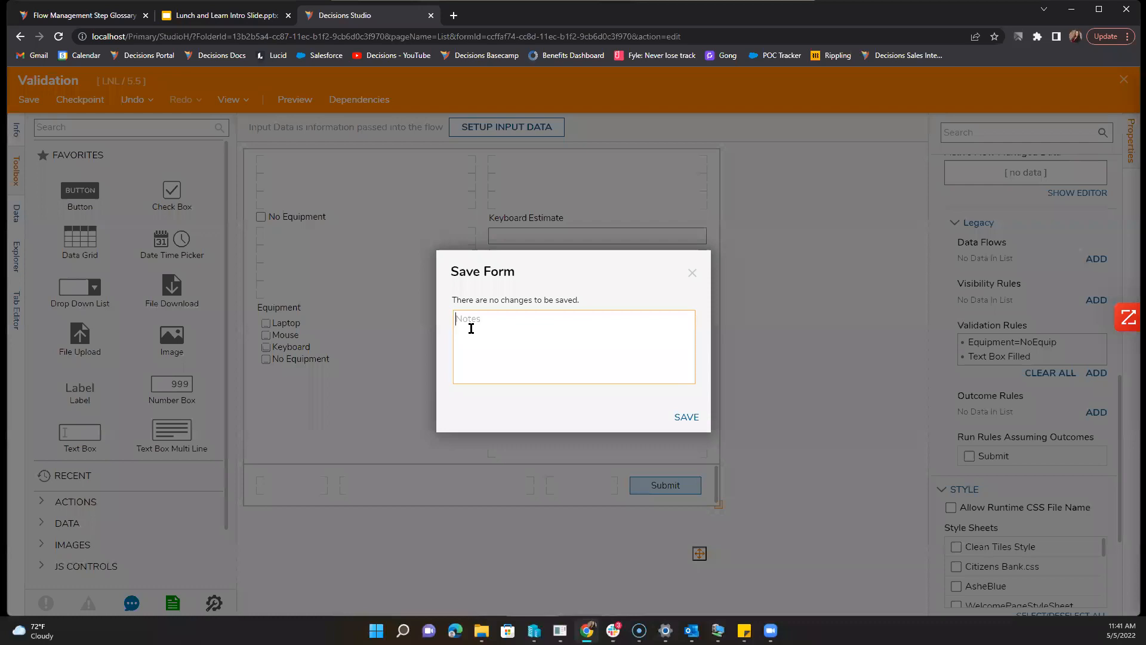
click(682, 416)
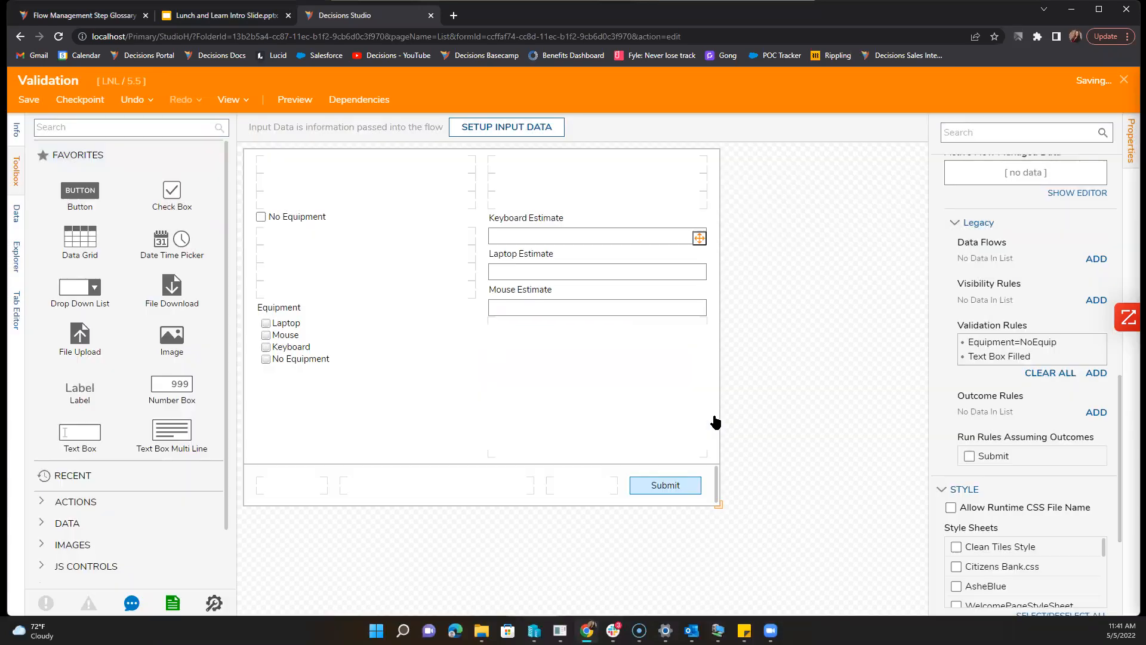
click(1124, 81)
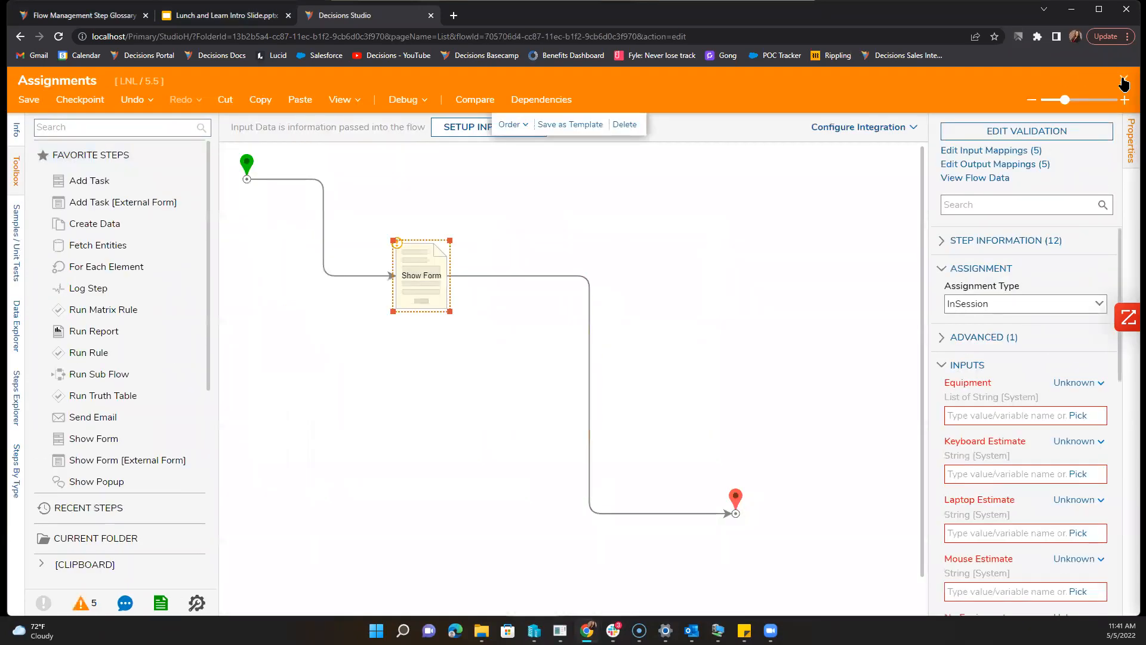
Step: Save and close the Assignments flow, then reopen it from the 5.5 folder list
click(1123, 80)
click(678, 420)
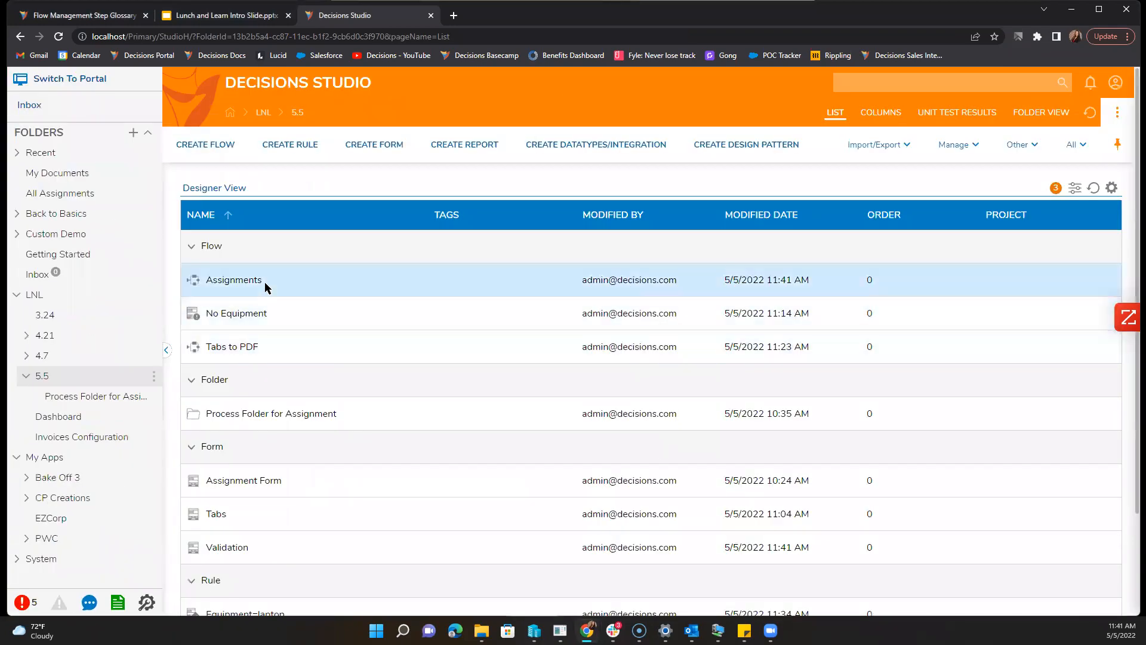
double_click(255, 284)
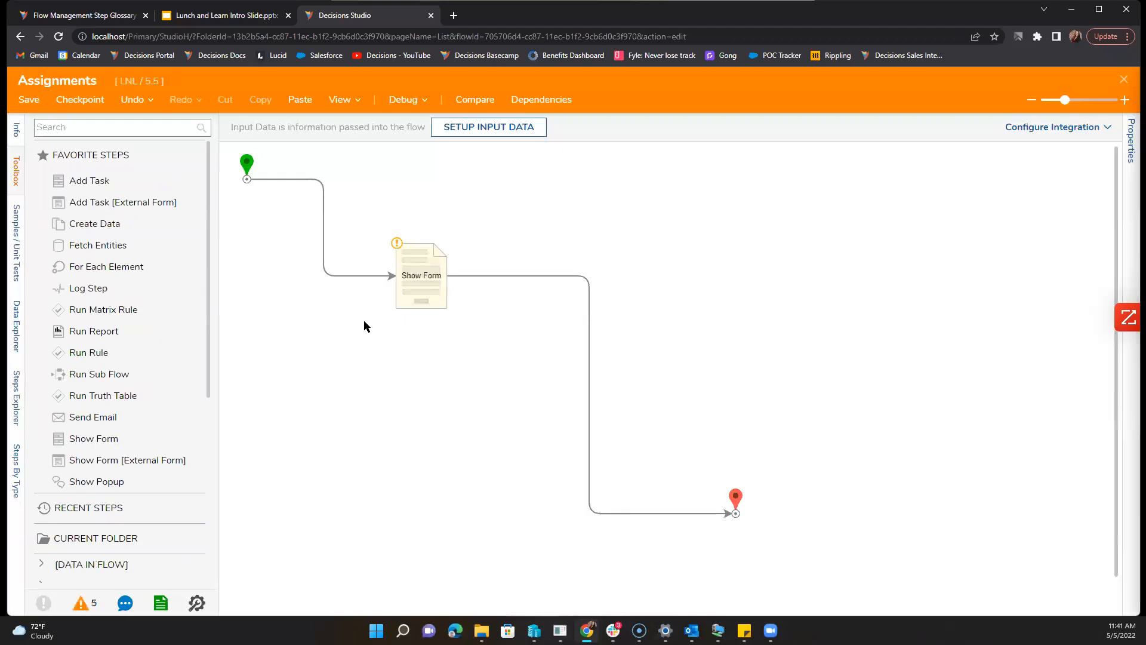
click(1124, 79)
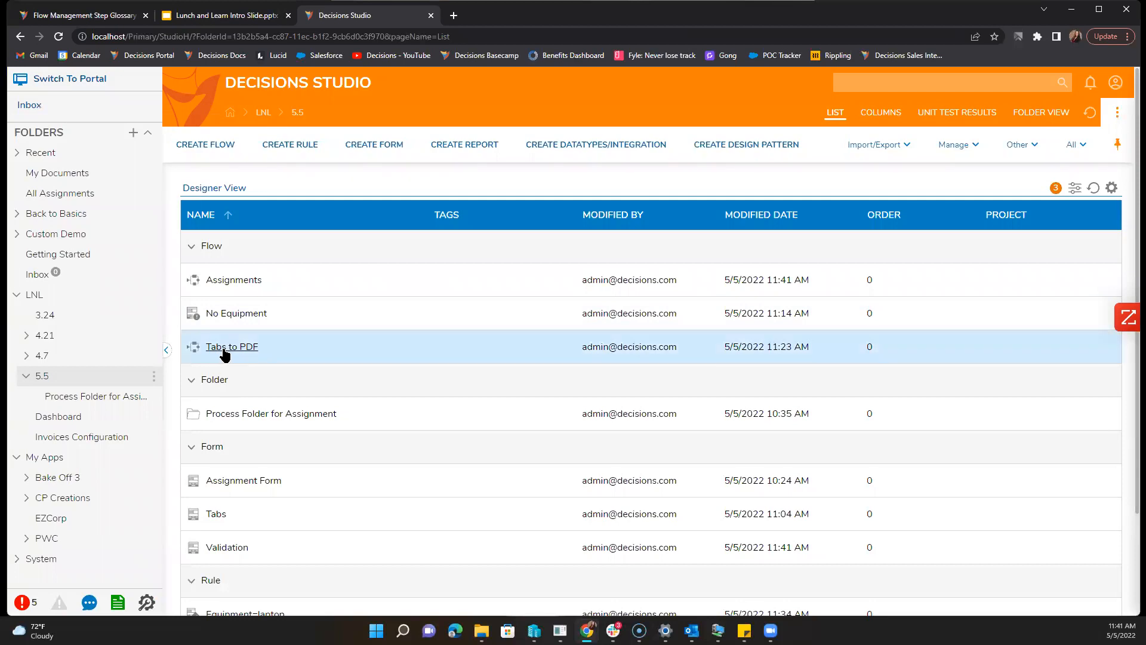
scroll(251, 385, down, 1)
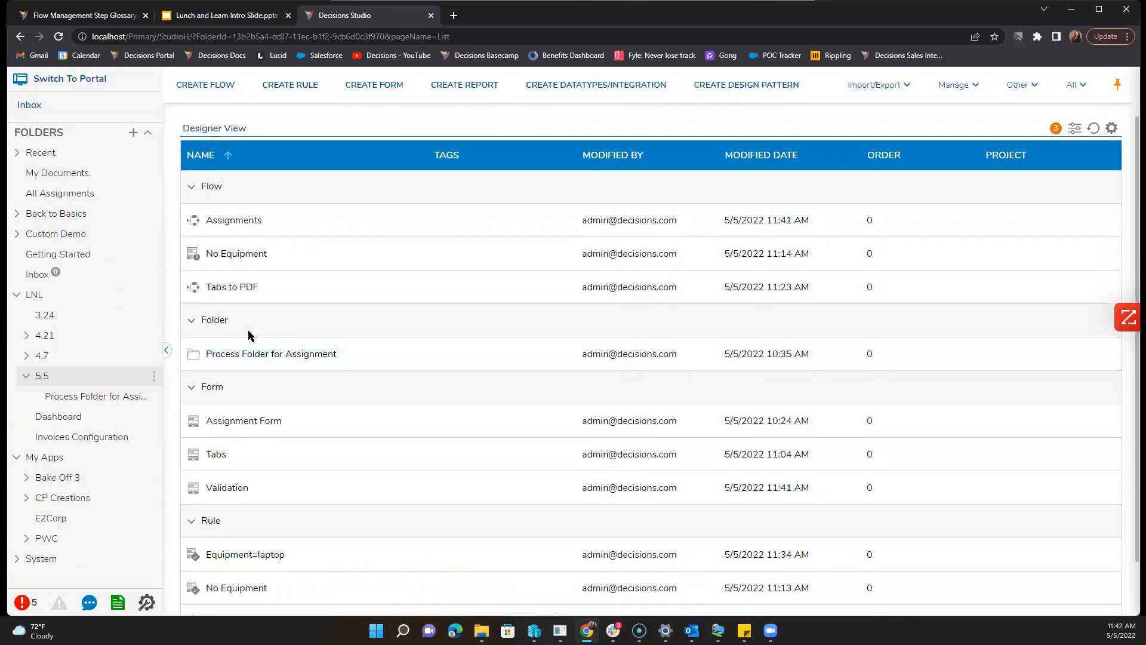
double_click(228, 219)
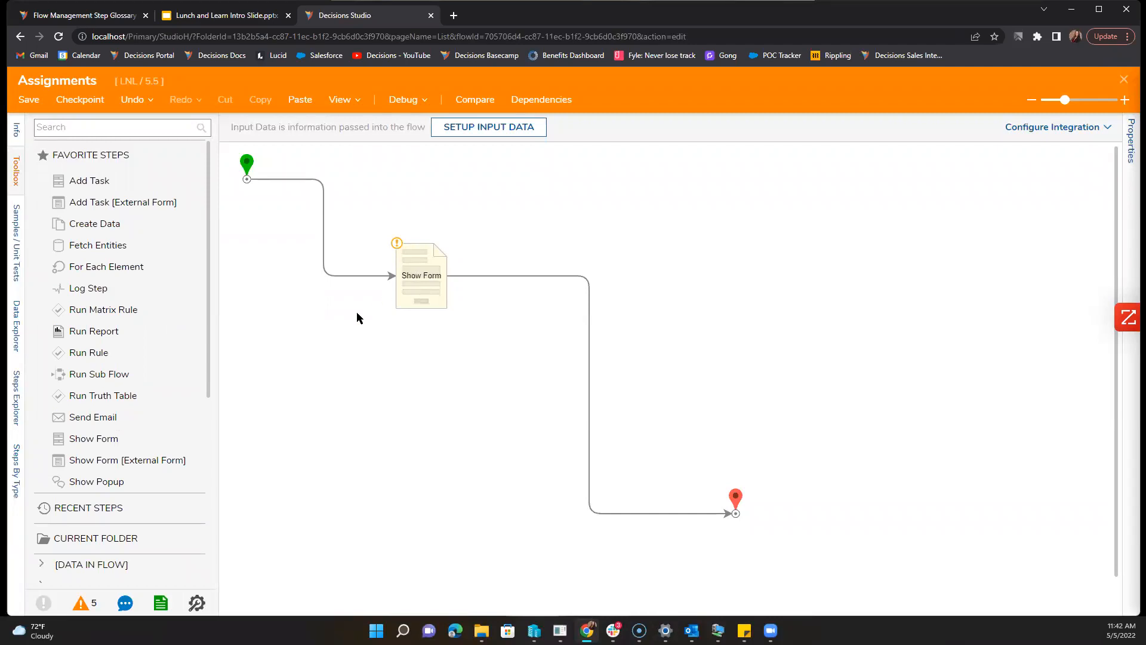
Step: Replace the old Show Form with a Branch step connected from the start
click(130, 127)
text(branch)
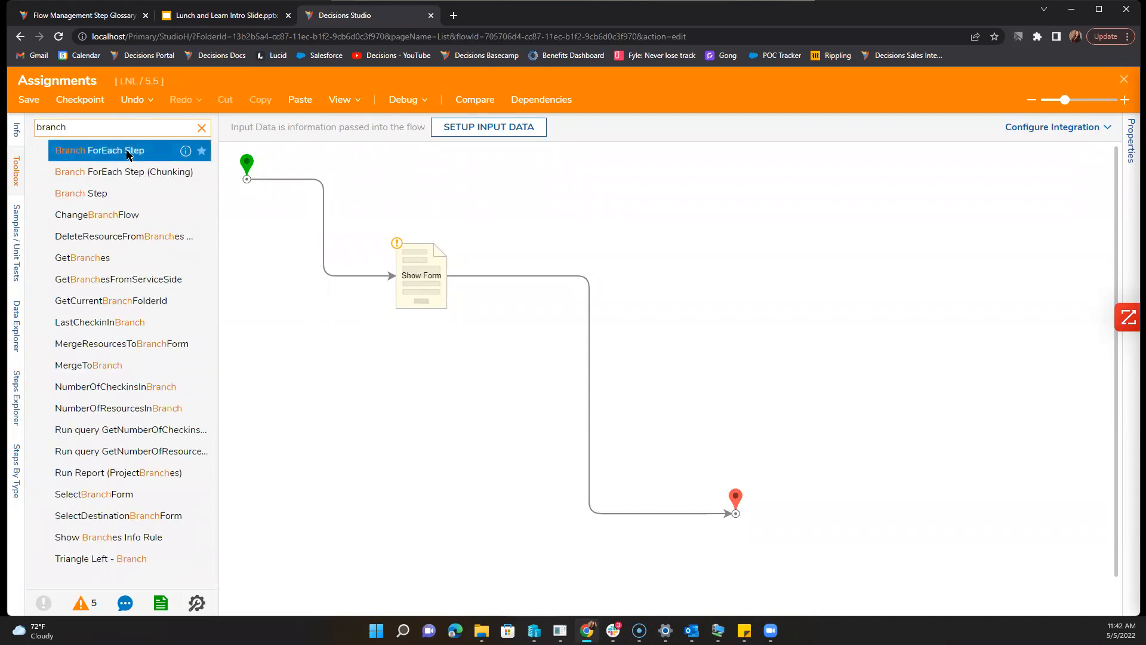
drag(84, 193, 359, 336)
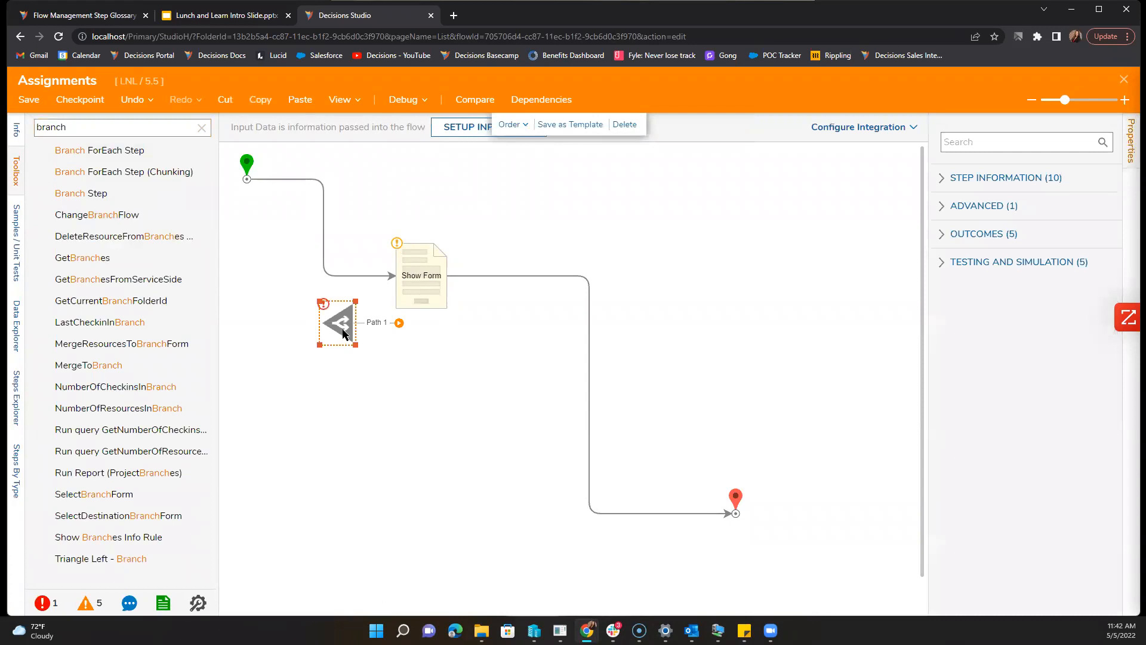
click(411, 288)
key(Delete)
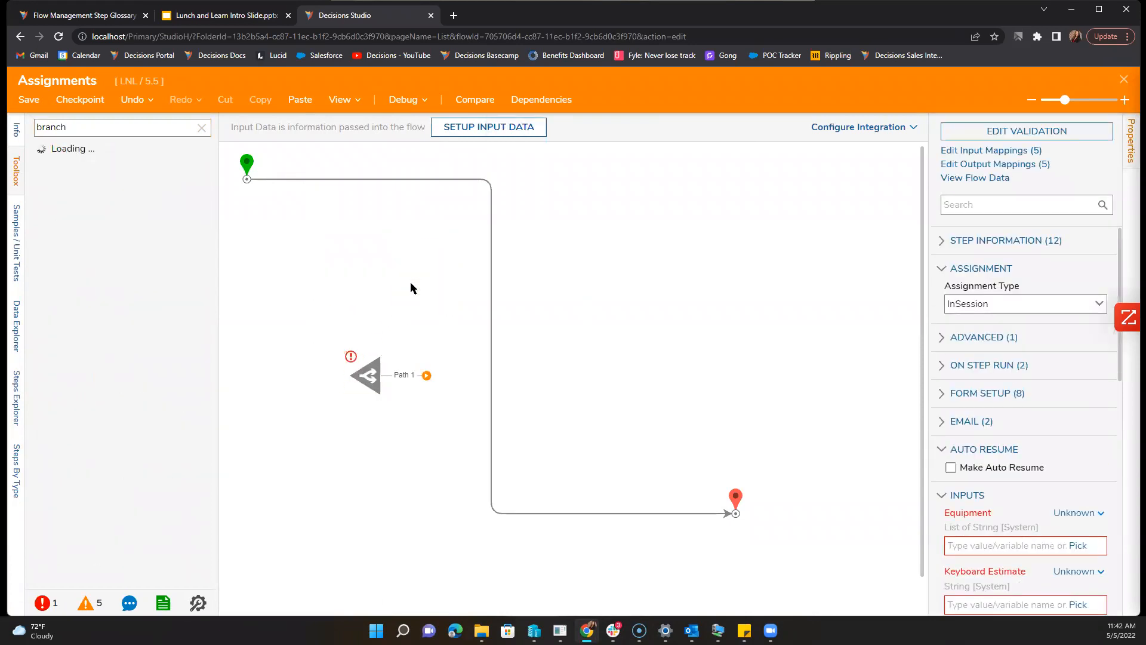
click(491, 252)
click(492, 316)
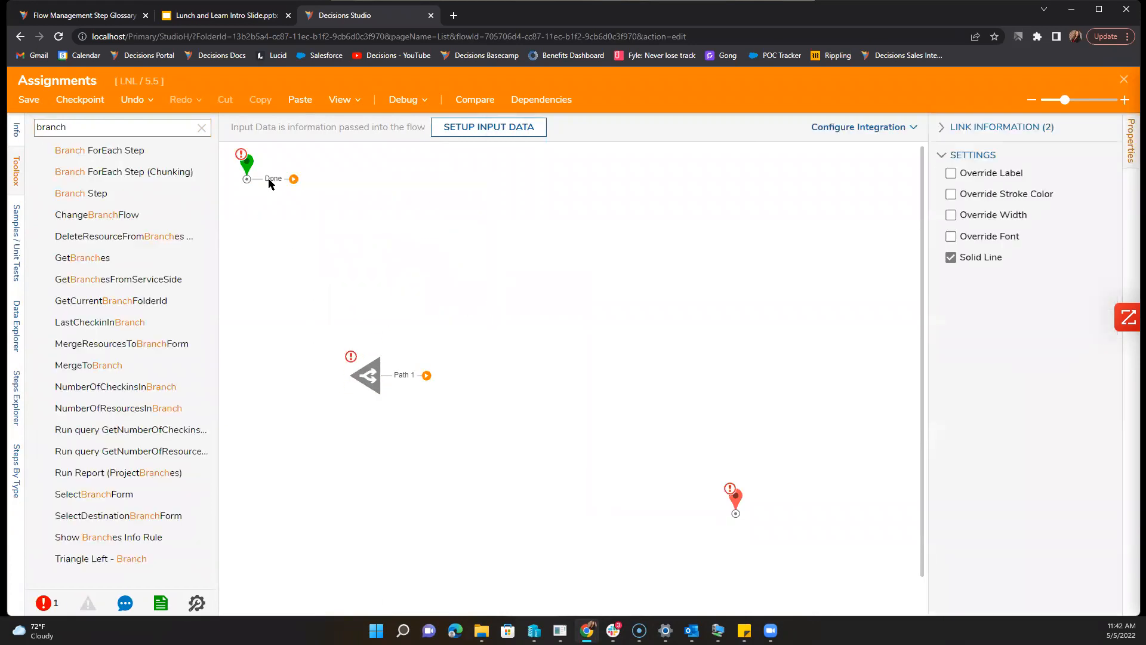
drag(292, 181, 349, 376)
Step: Add a Show Form on Branch Path 1 using the Assignment Form
drag(426, 375, 468, 337)
click(512, 485)
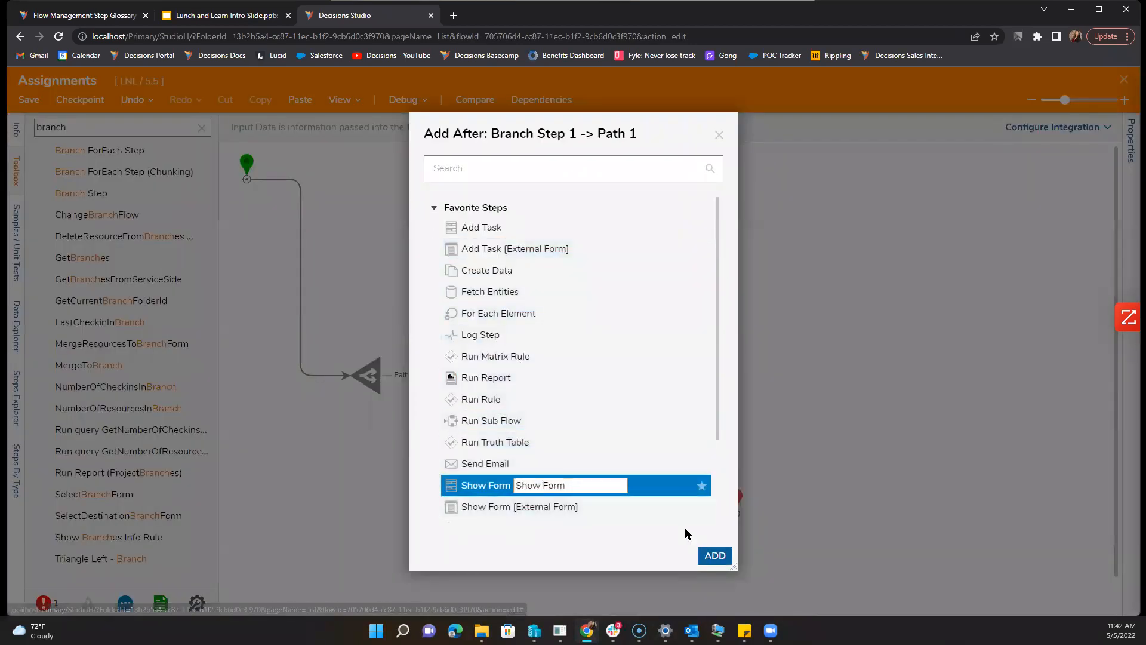
key(Return)
click(1017, 131)
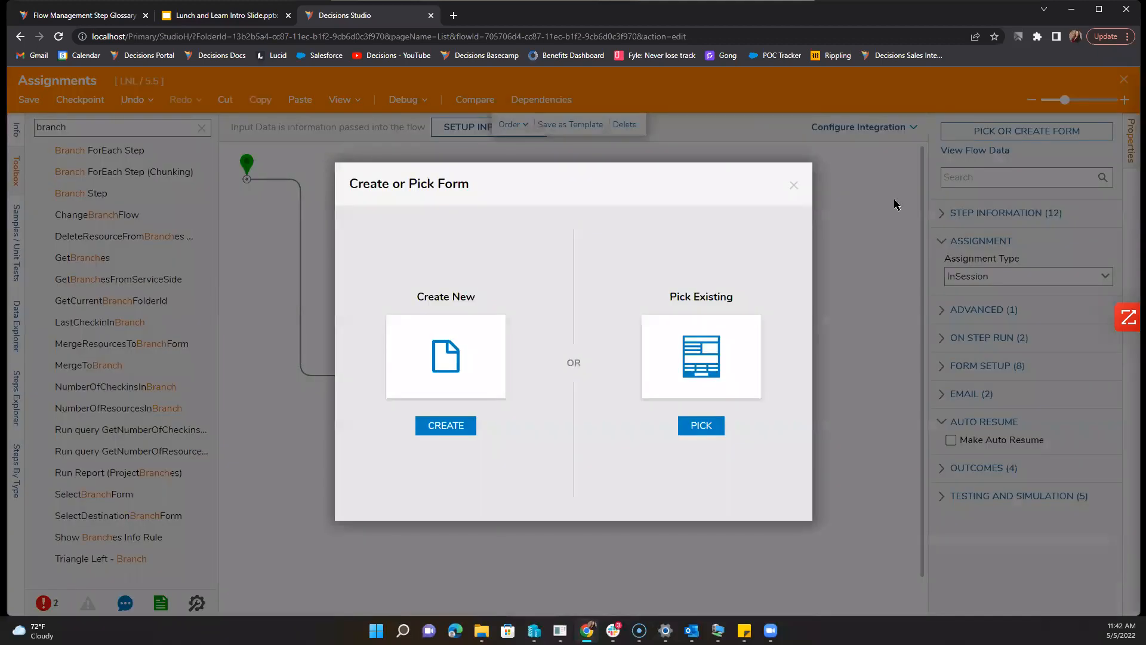
click(732, 319)
click(687, 209)
click(775, 592)
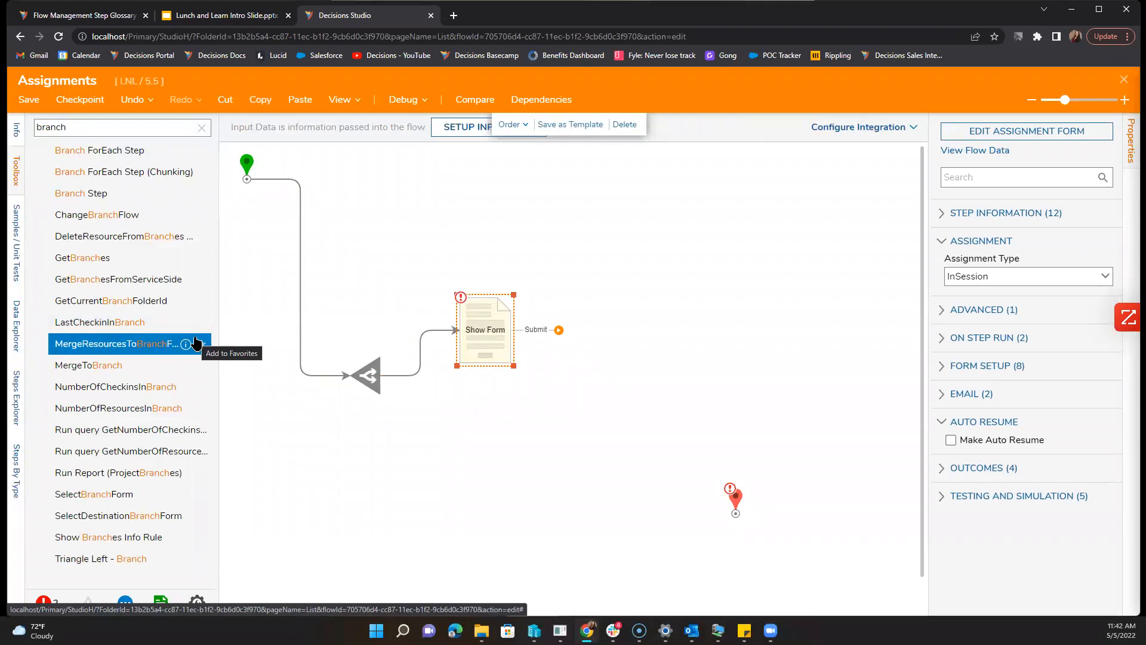
Step: Add Show Form 1 on Branch Path 2 and open the upper step's Assignment Form for editing
mouse_move(415, 390)
drag(429, 394, 472, 457)
click(475, 484)
click(715, 554)
drag(500, 472, 474, 409)
drag(479, 465, 487, 463)
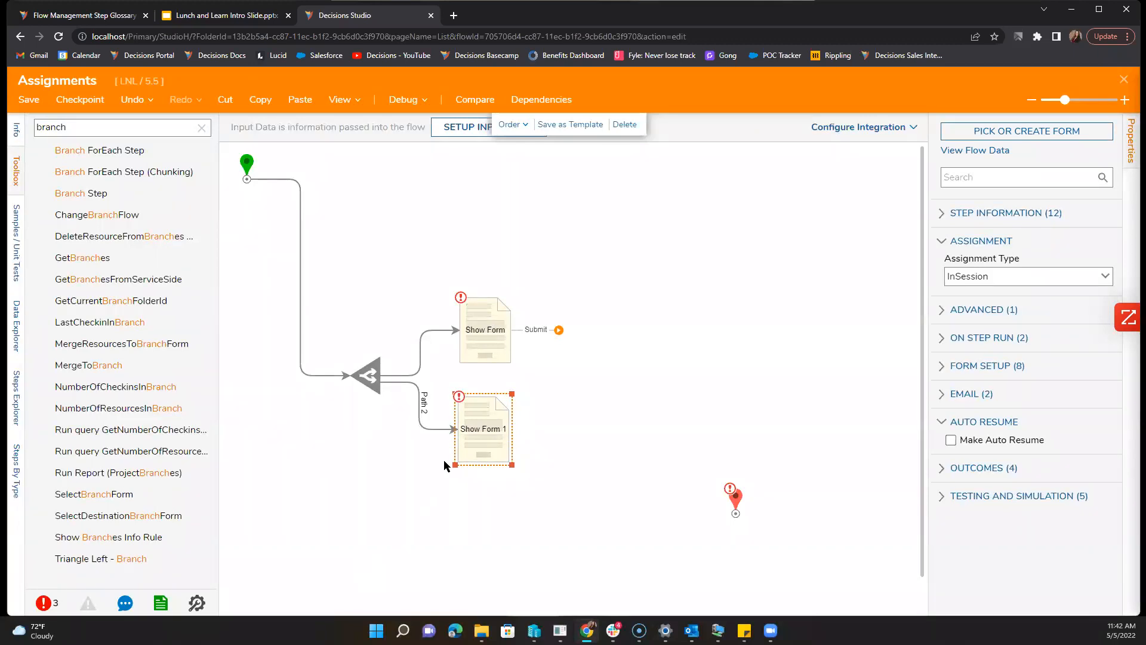
drag(476, 438, 478, 438)
click(507, 331)
click(1027, 131)
Step: Add a Deny button beside Submit on the Assignment Form, save it, and close the designer
drag(80, 192, 556, 485)
text(Deny)
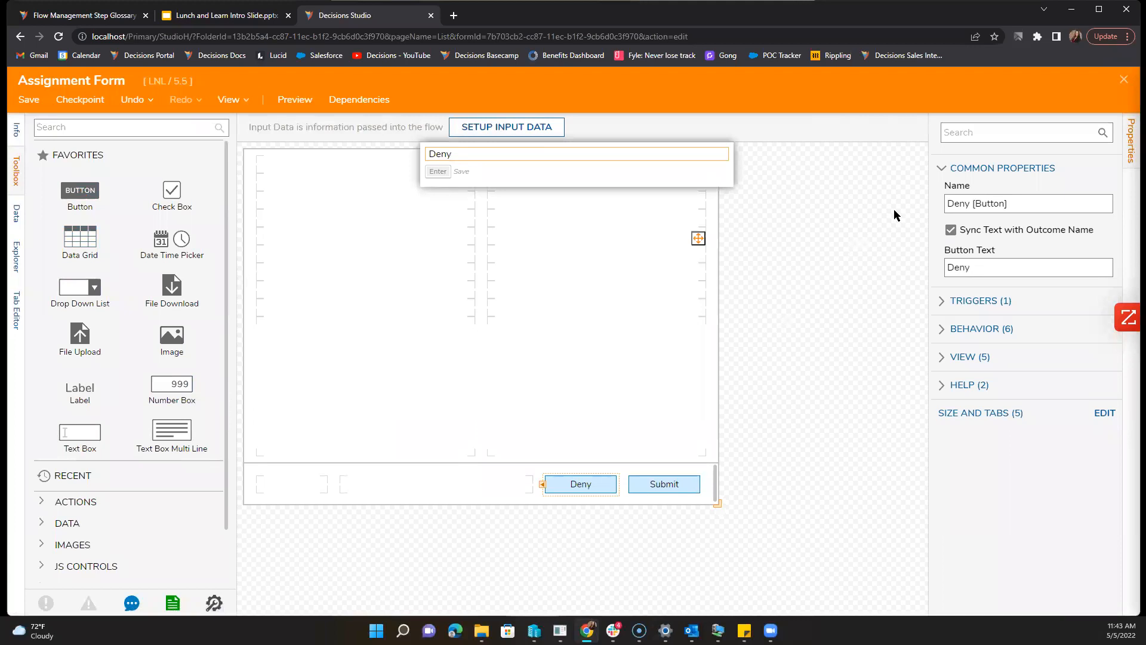
key(Return)
click(29, 99)
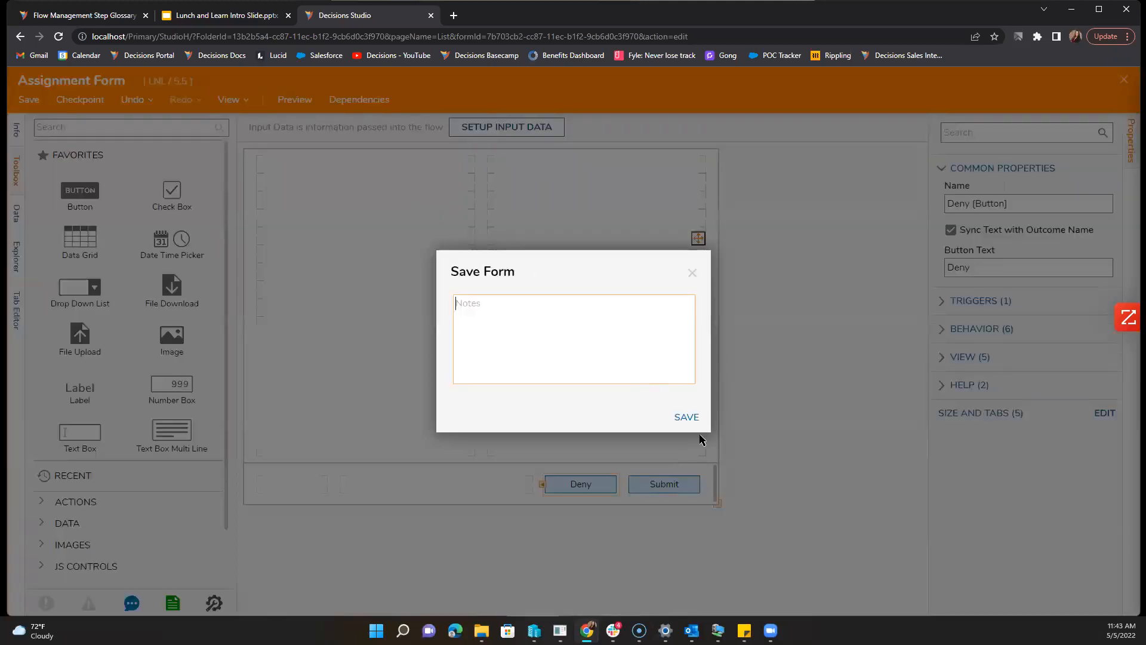
click(693, 416)
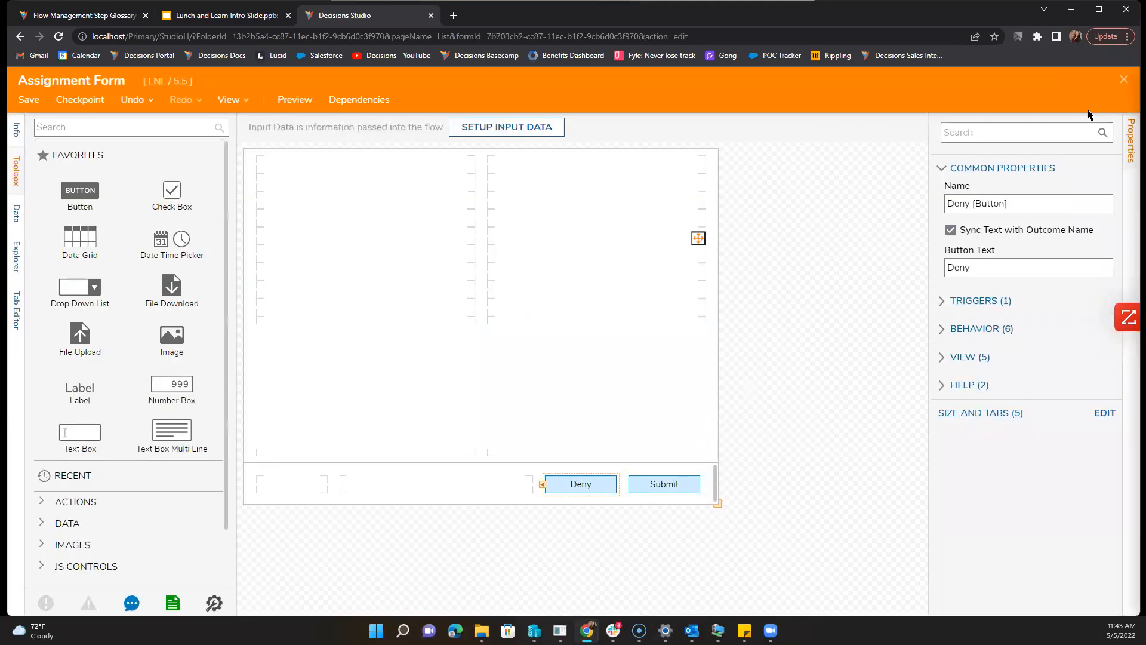
click(1124, 80)
click(1050, 132)
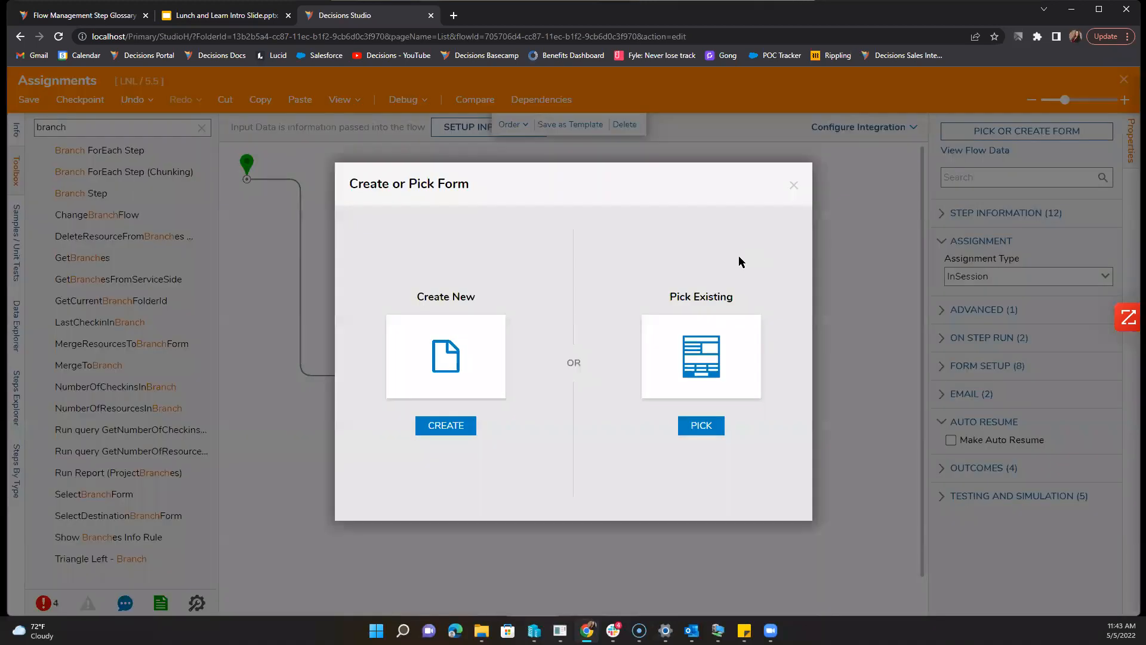
Step: Pick the Assignment Form from the Recent list for Show Form 1 on Path 2
click(699, 424)
click(511, 132)
click(471, 223)
click(782, 588)
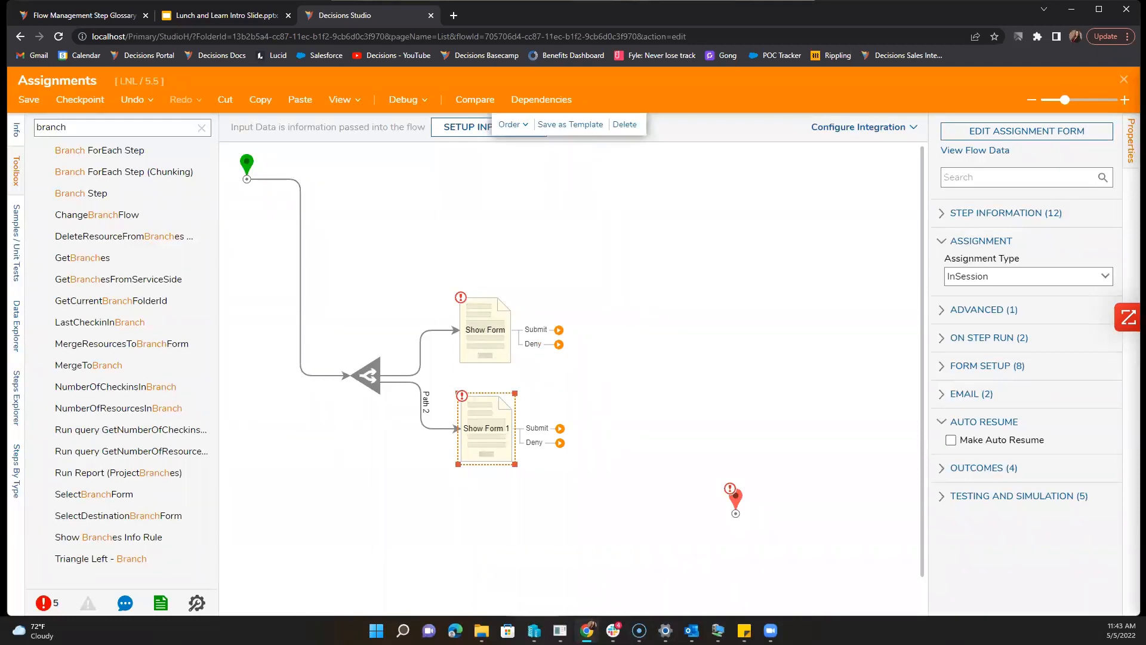
key(alt+Tab)
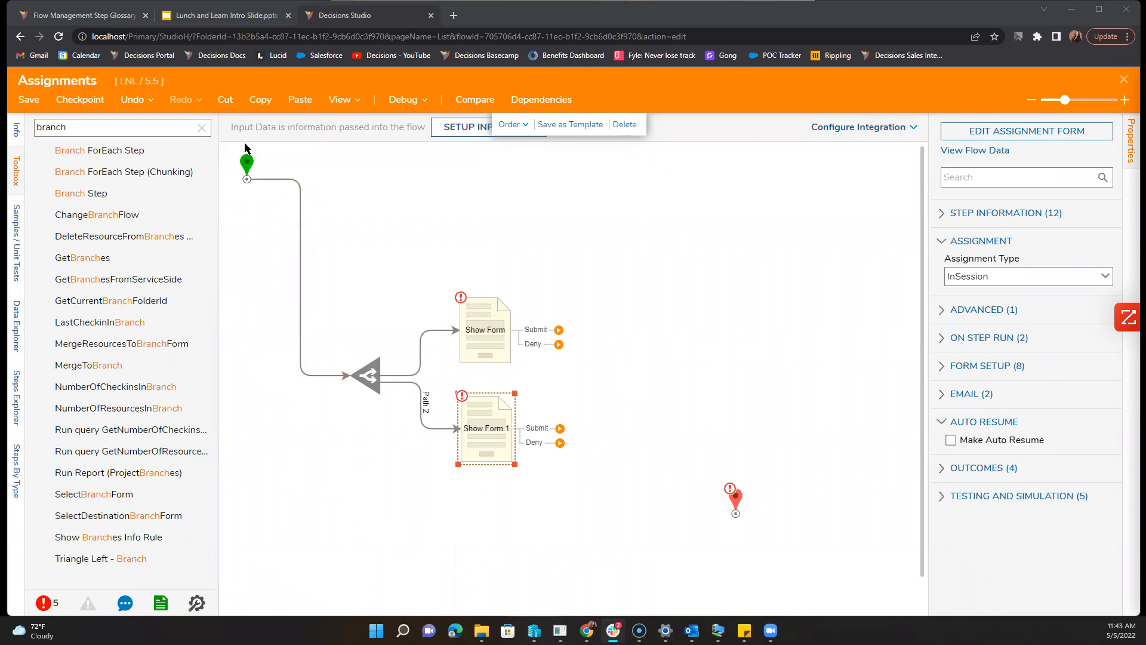
Step: Add Set State 1 with state Approve beside the upper Show Form
click(201, 128)
text(set state)
drag(125, 157, 591, 332)
click(973, 312)
text(Approve)
click(969, 332)
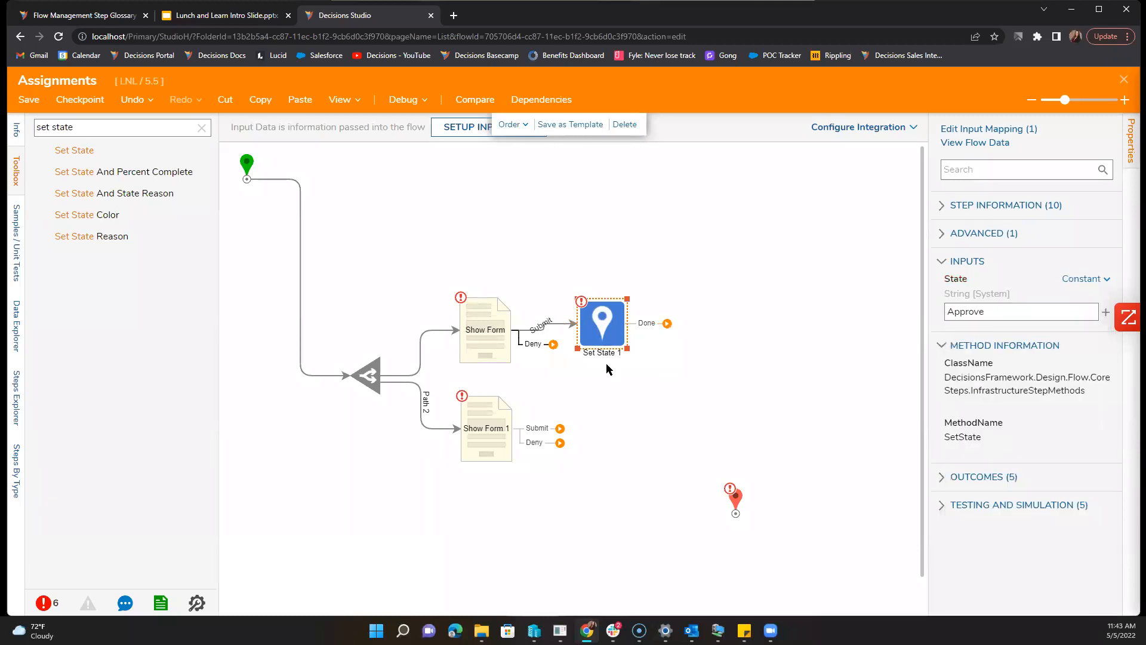
drag(599, 322, 586, 280)
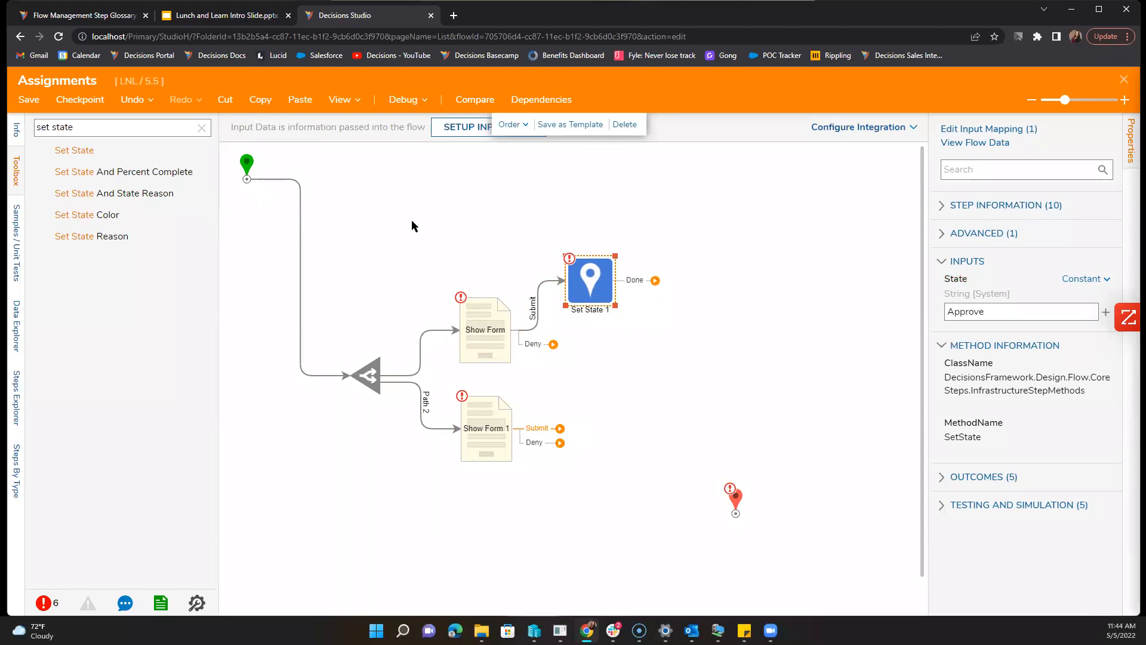
Step: Add Set State 2 below it with state Deny
double_click(83, 151)
drag(405, 208, 583, 364)
click(1008, 309)
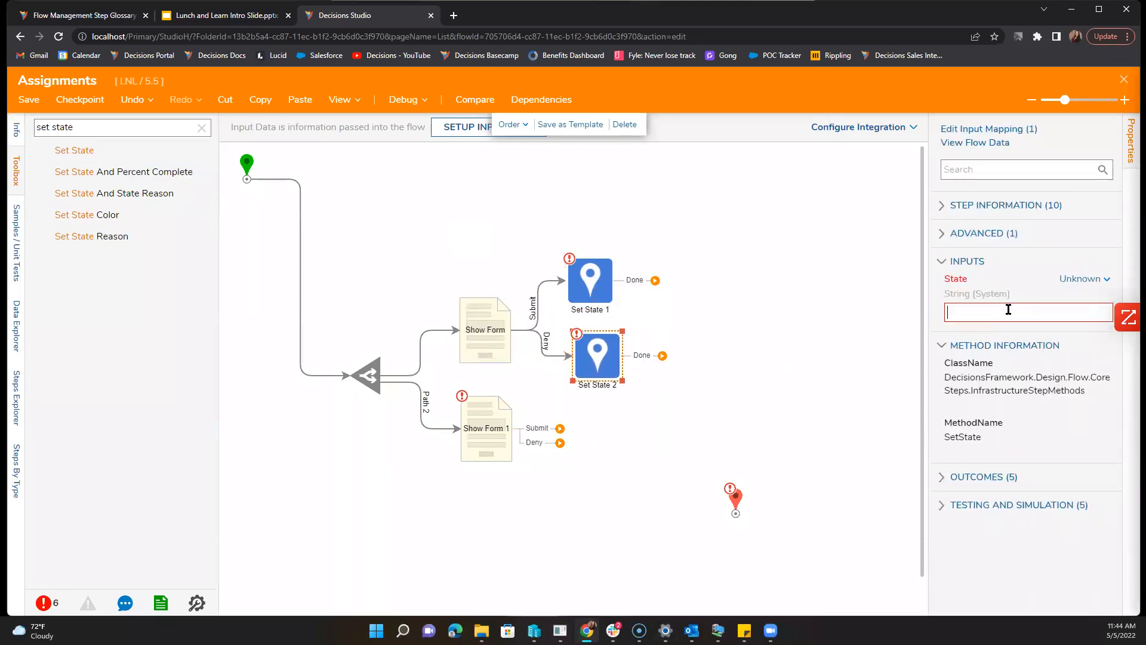
text(De)
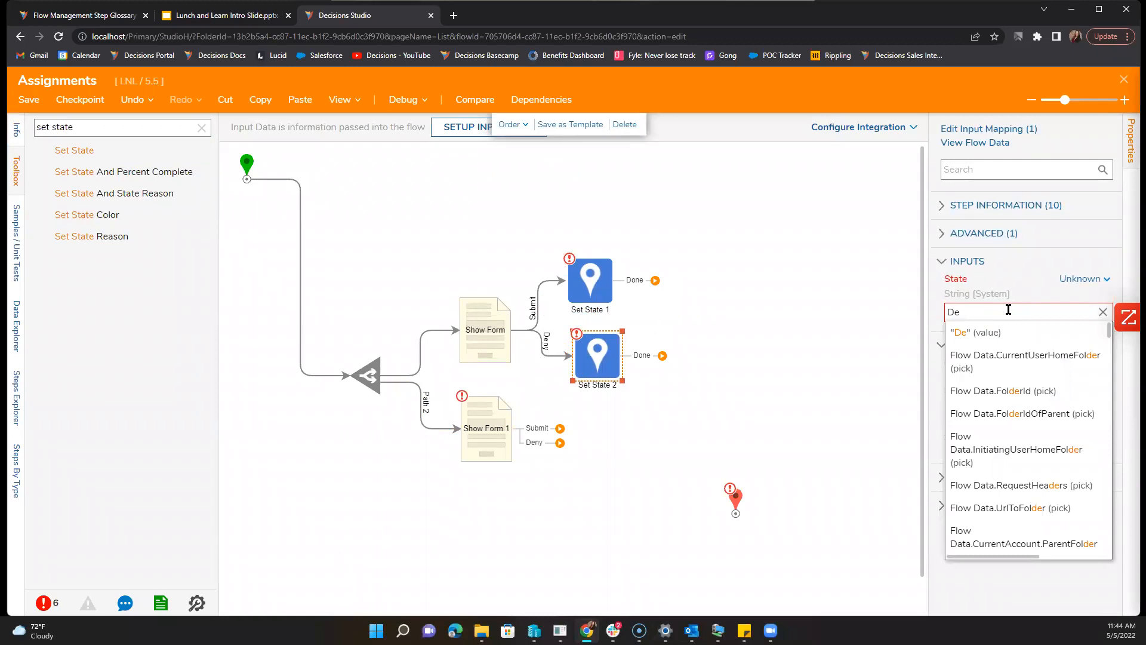
text(ny)
click(765, 341)
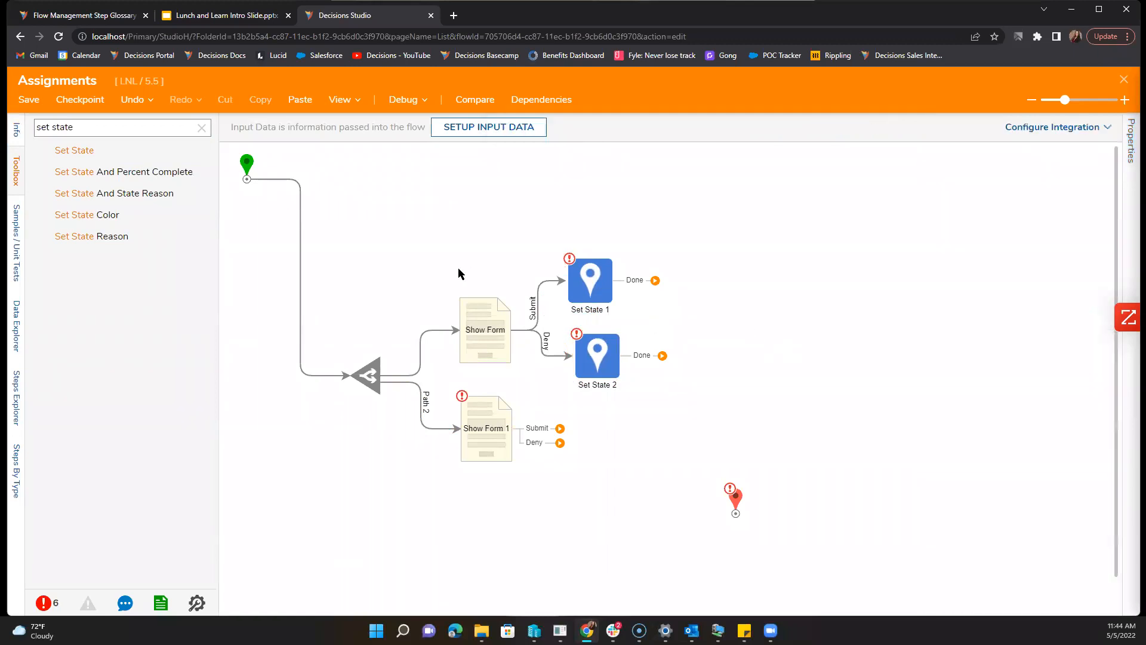
Step: Place a Setup Process Folder step on the flow canvas
click(202, 128)
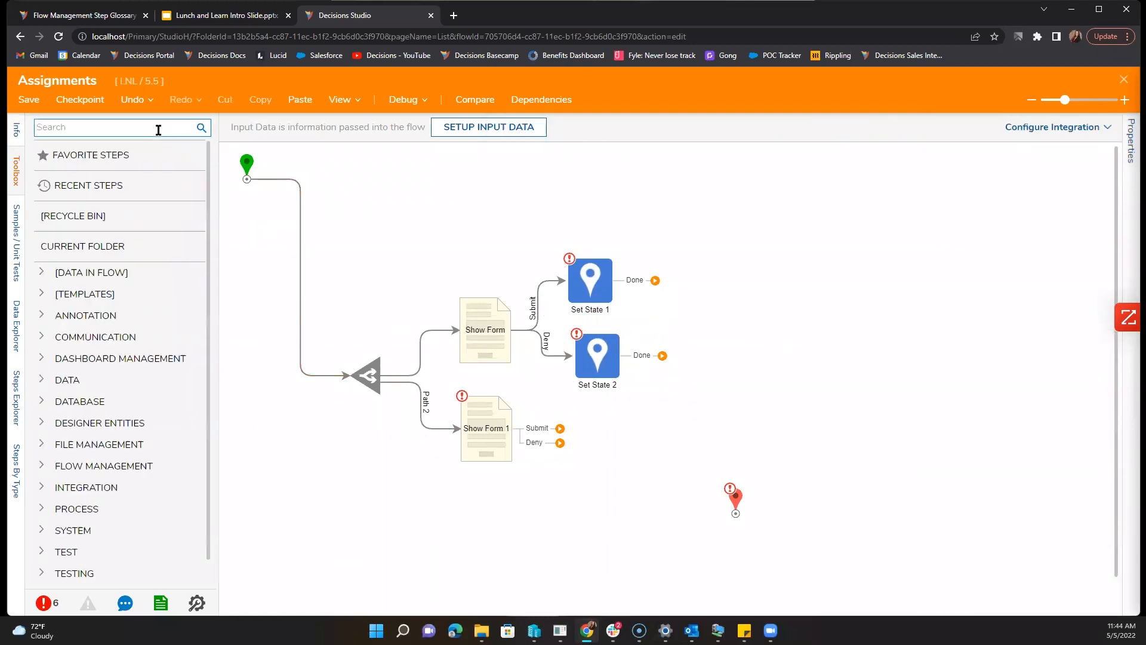
text(Proces)
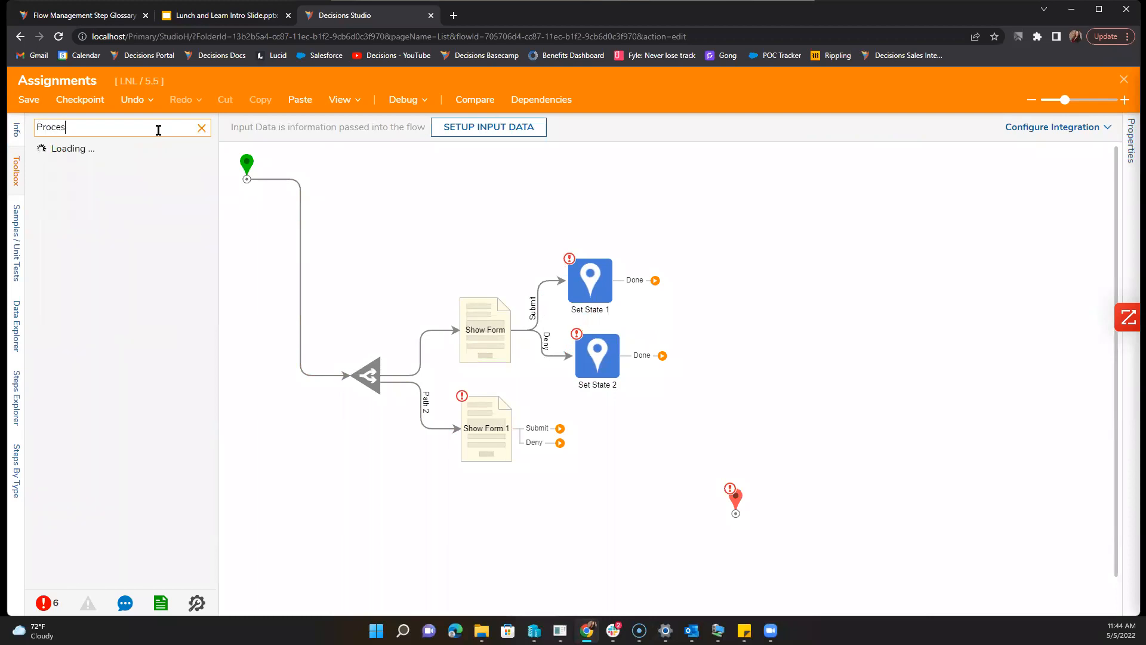
text(s)
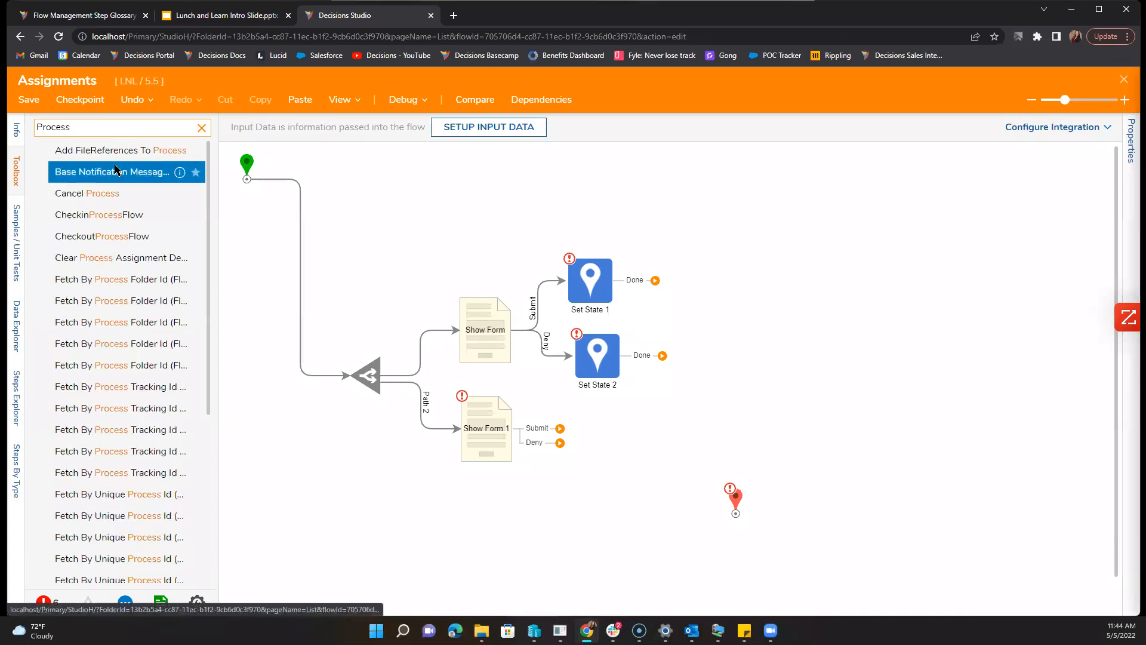
key(BackSpace)
key(BackSpace)
key(BackSpace)
key(BackSpace)
key(BackSpace)
key(BackSpace)
key(BackSpace)
text(set up)
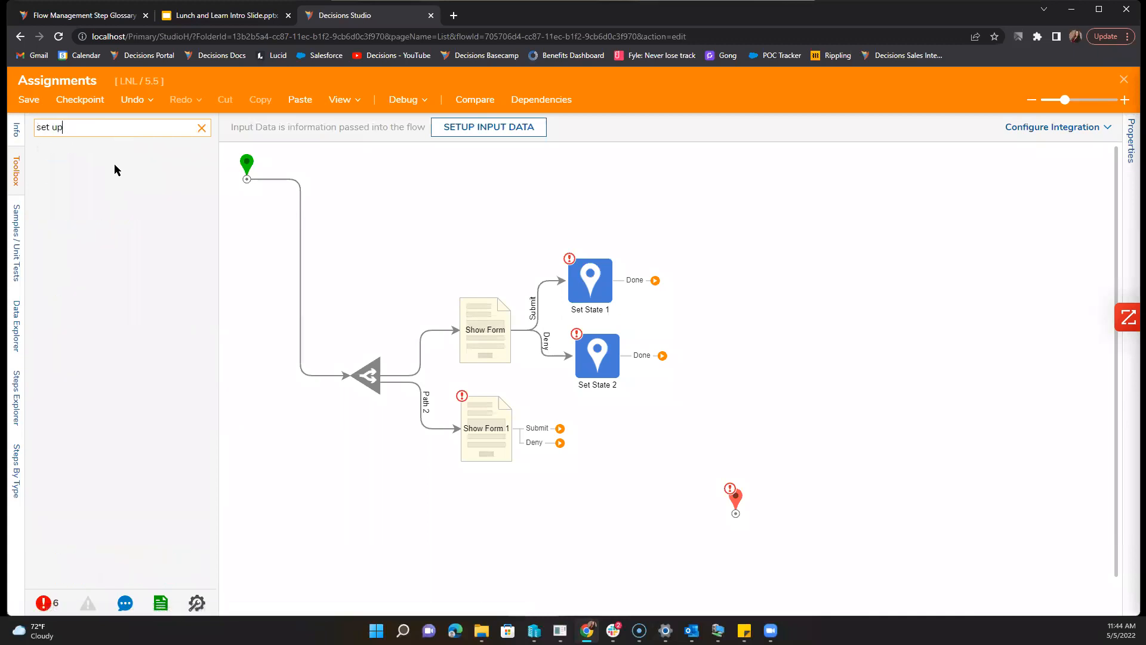
click(201, 127)
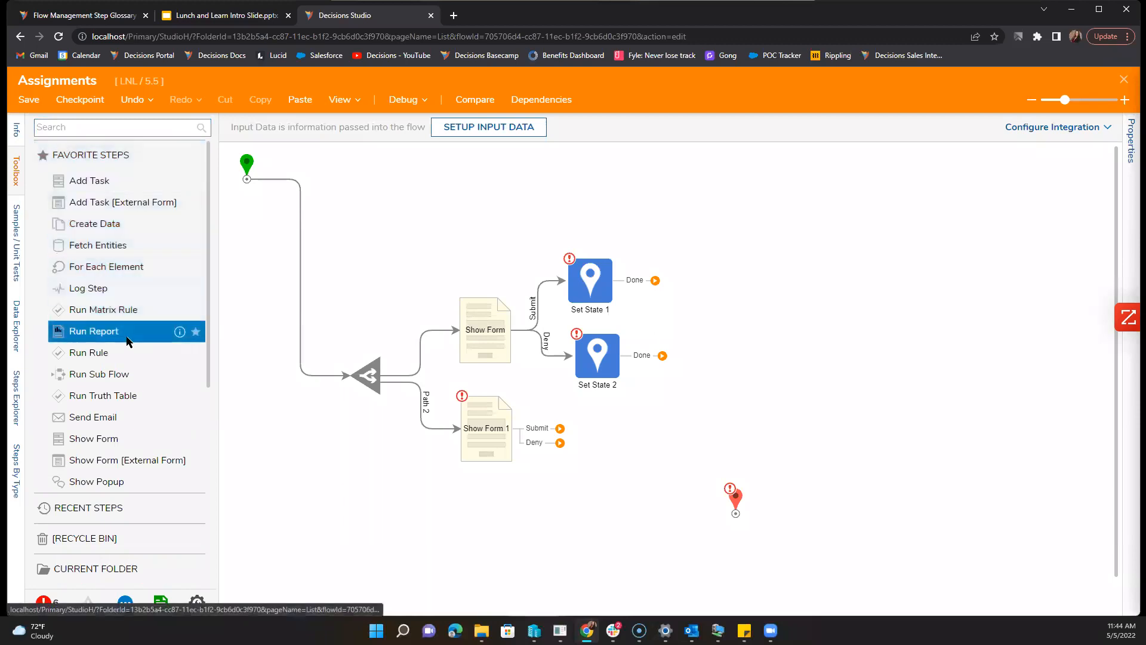
click(92, 127)
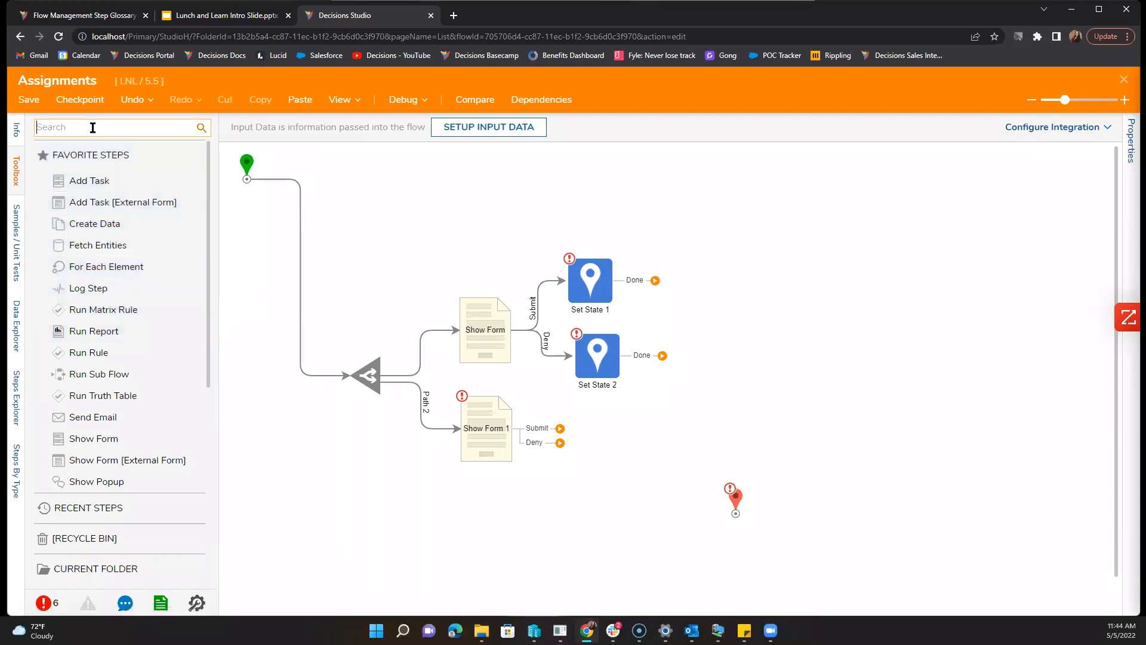
text(Process folder)
drag(90, 257, 385, 236)
Step: Shift the Branch, Show Form and Set State steps to the right together
drag(361, 286, 693, 512)
drag(494, 319, 583, 328)
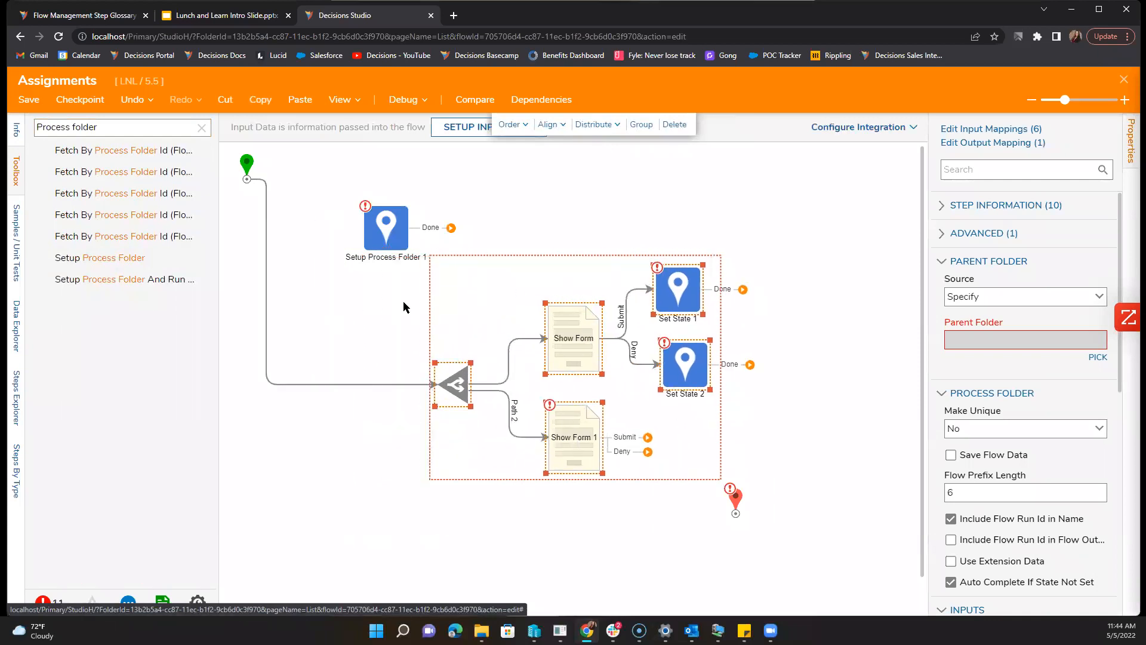
click(338, 384)
Step: Rewire the flow as Start → Setup Process Folder 1 → Branch
click(267, 329)
drag(384, 225, 344, 378)
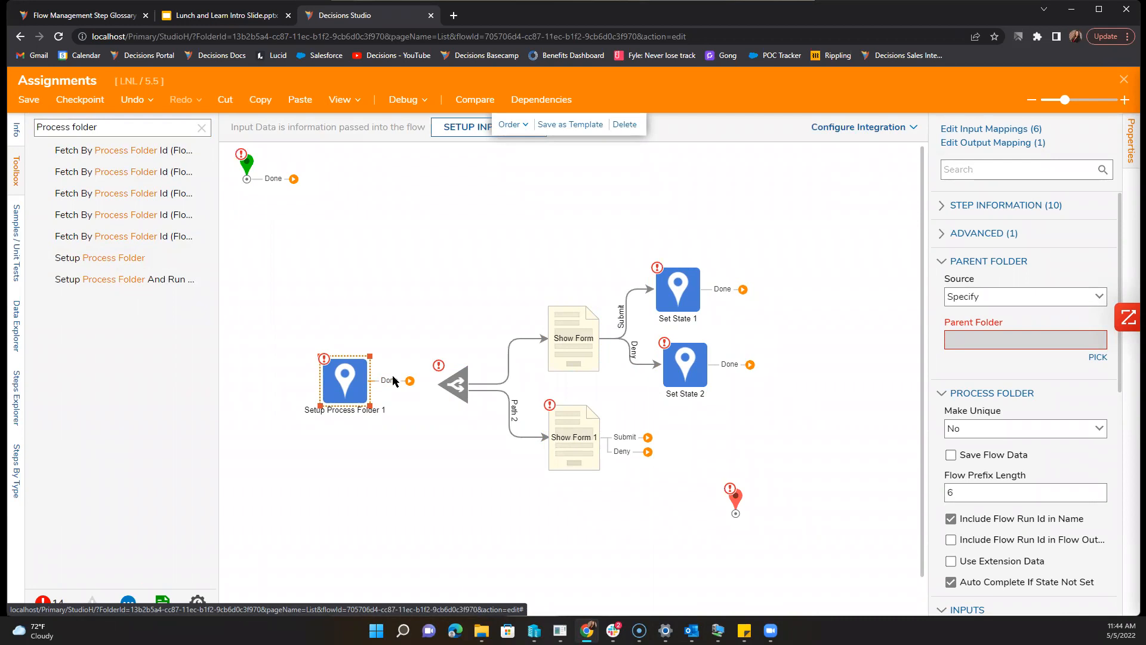
mouse_move(464, 387)
drag(293, 178, 319, 380)
drag(388, 377, 437, 384)
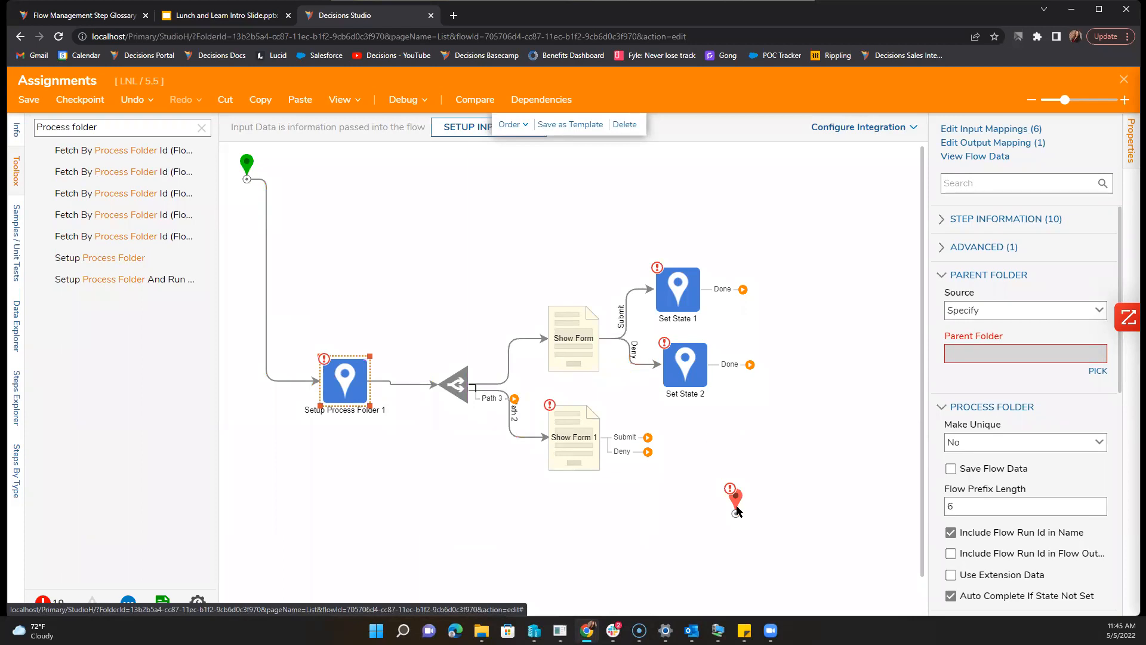
Step: Duplicate Set State 2 and connect Show Form 1's Deny outcome to the copy
drag(737, 505, 820, 370)
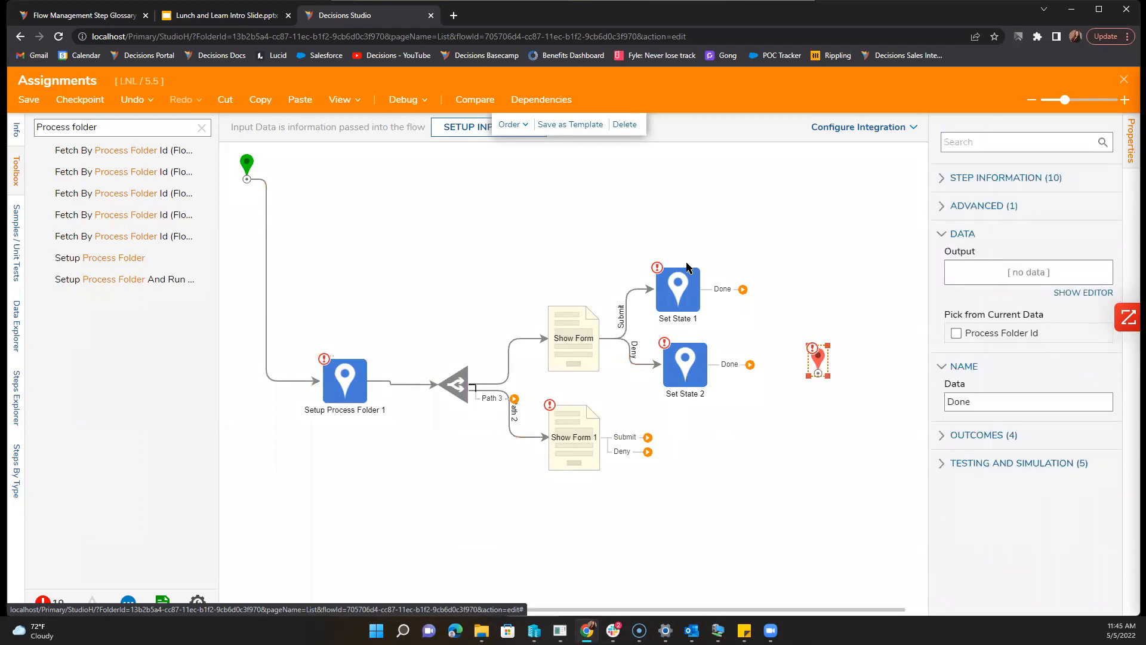
drag(620, 234, 727, 398)
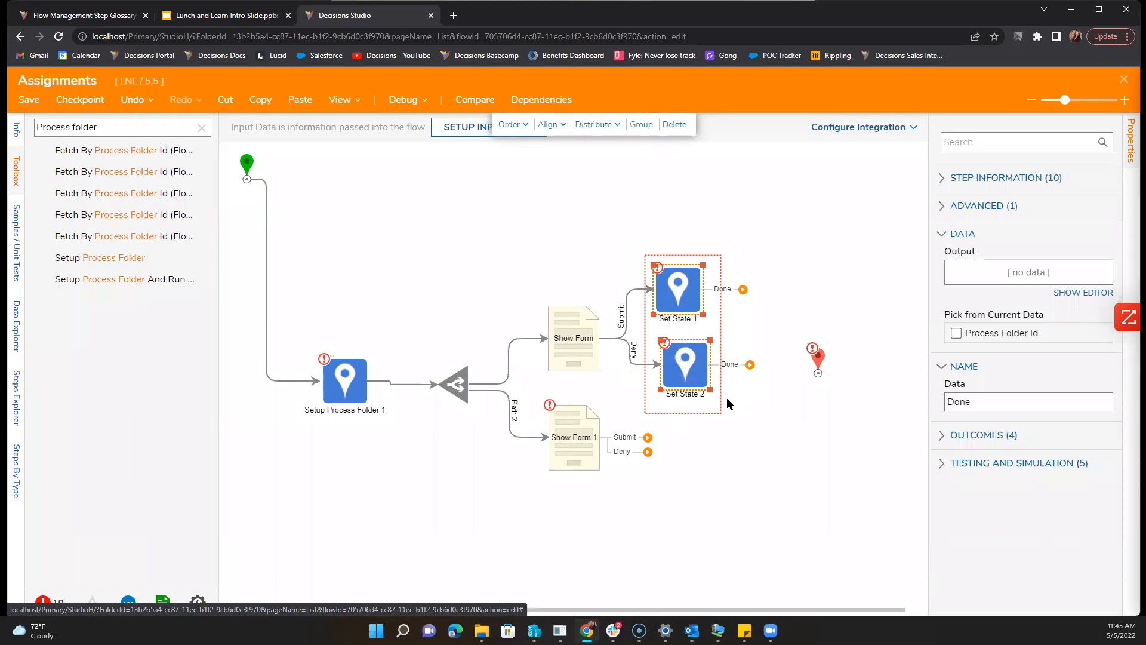
click(697, 463)
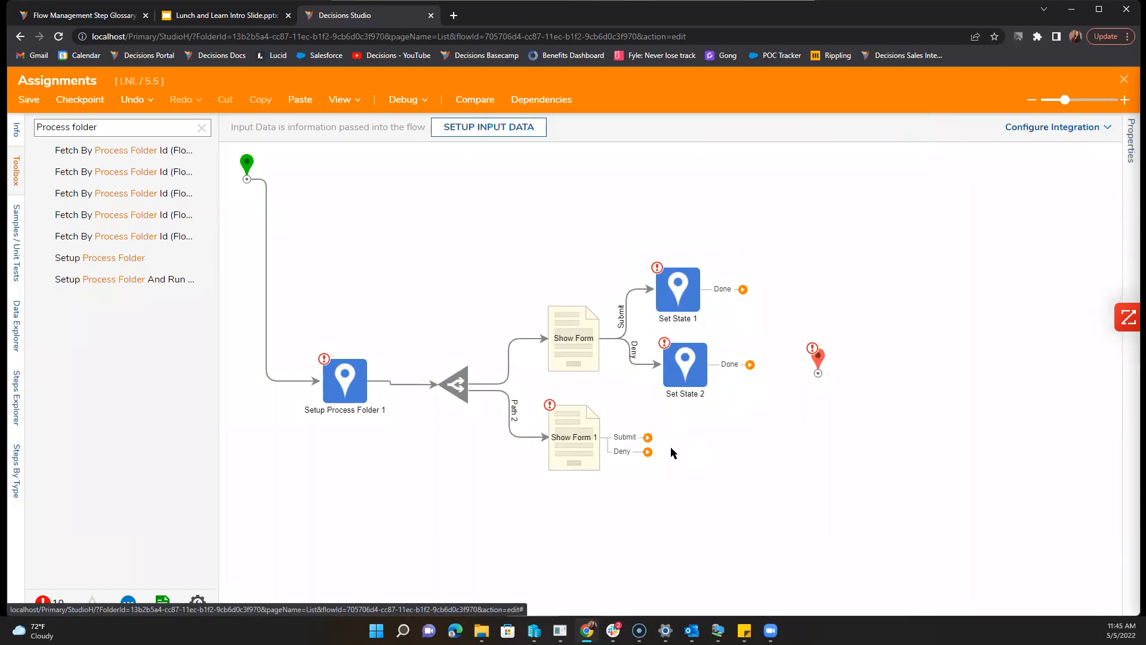
click(681, 352)
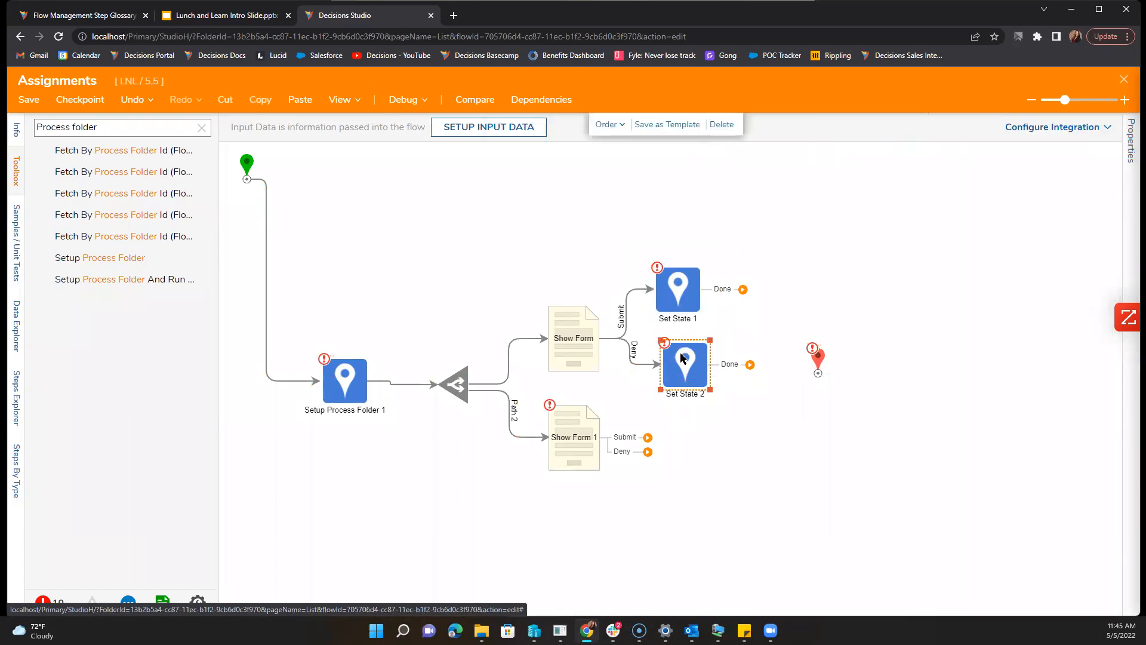
click(721, 460)
key(ctrl+v)
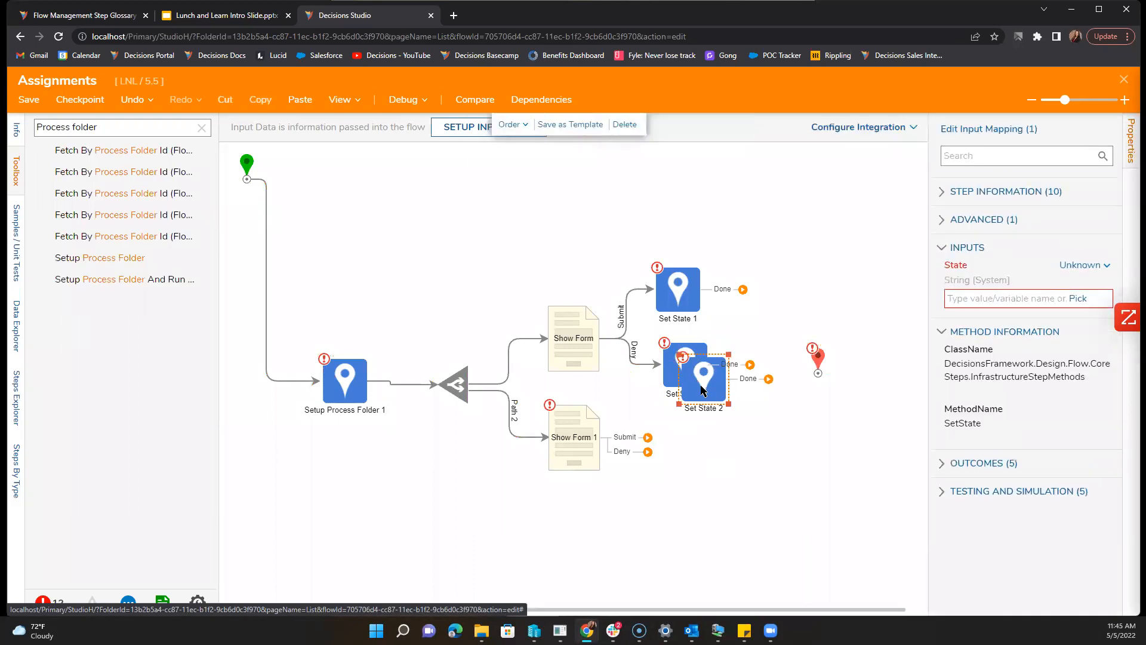
drag(701, 380, 687, 526)
drag(648, 452, 687, 525)
Step: Duplicate Set State 1 and connect Show Form 1's Submit outcome to the copy
click(678, 289)
click(705, 436)
key(ctrl+v)
drag(699, 302, 698, 449)
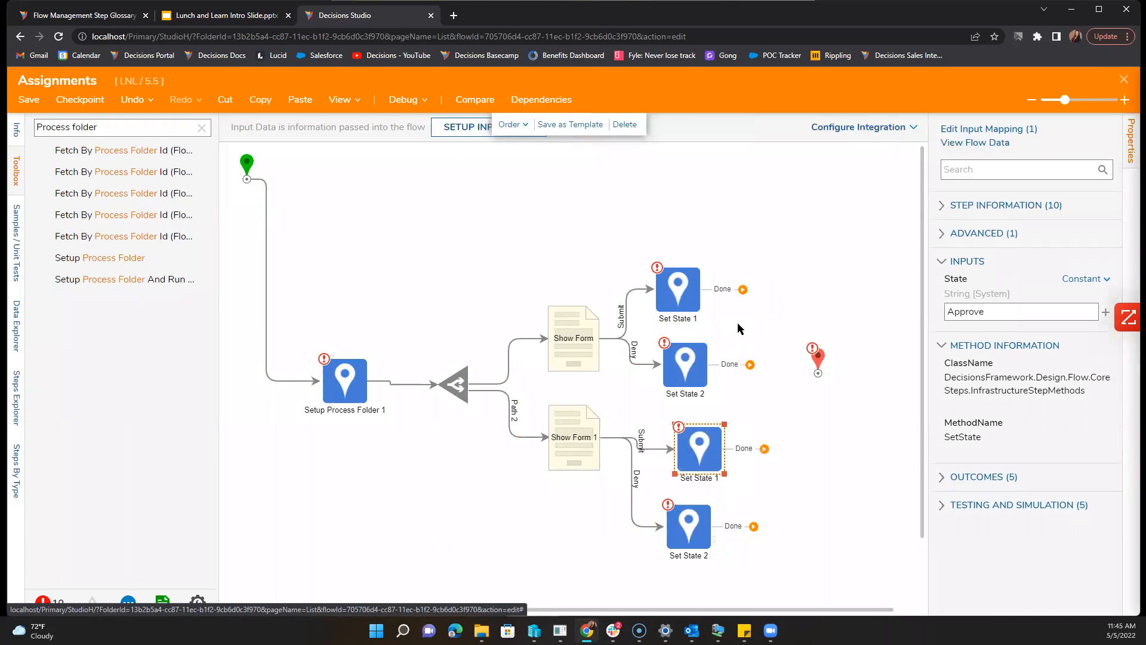
drag(743, 289, 814, 373)
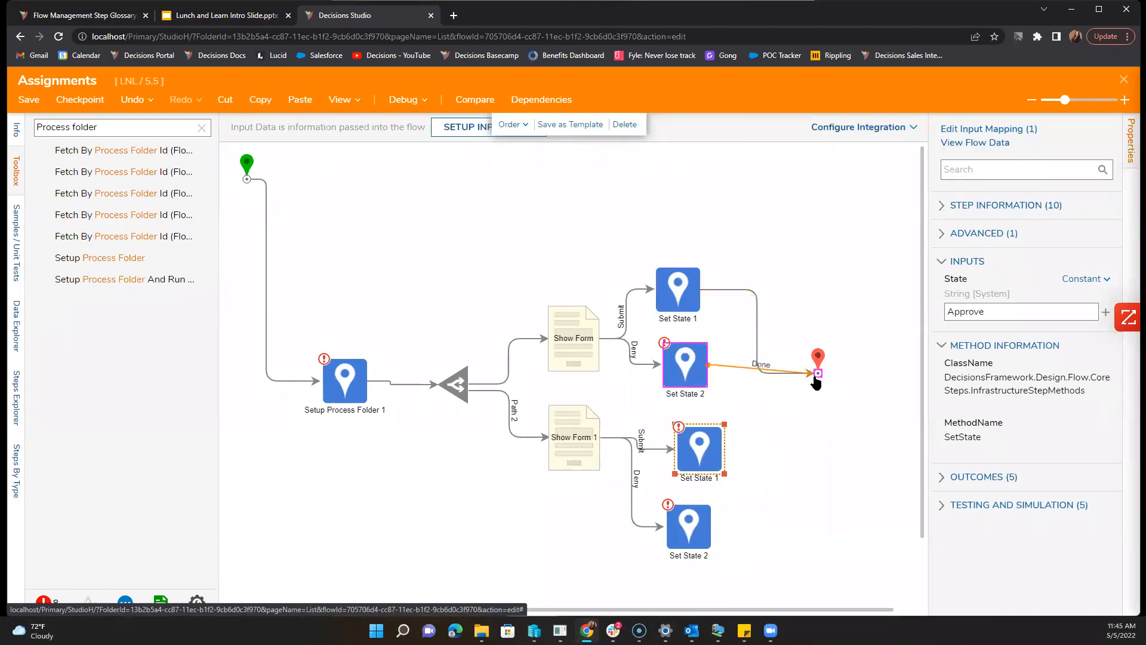
Step: Connect the Set State steps' outputs to the End step
drag(762, 451, 817, 374)
drag(712, 525, 818, 374)
click(716, 496)
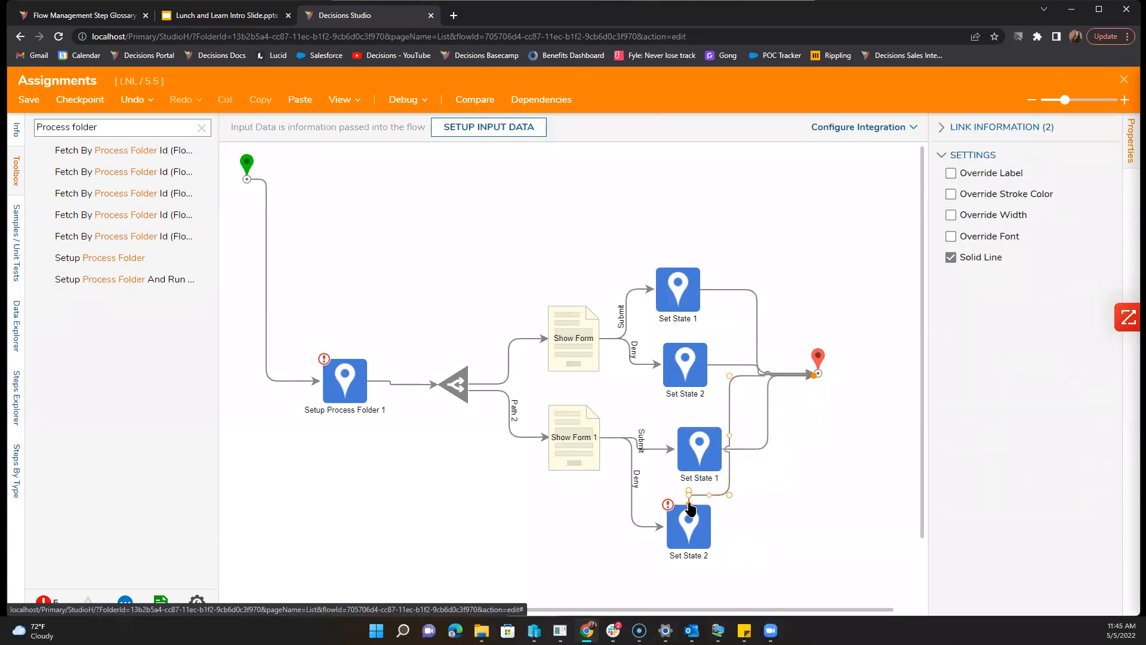
click(818, 524)
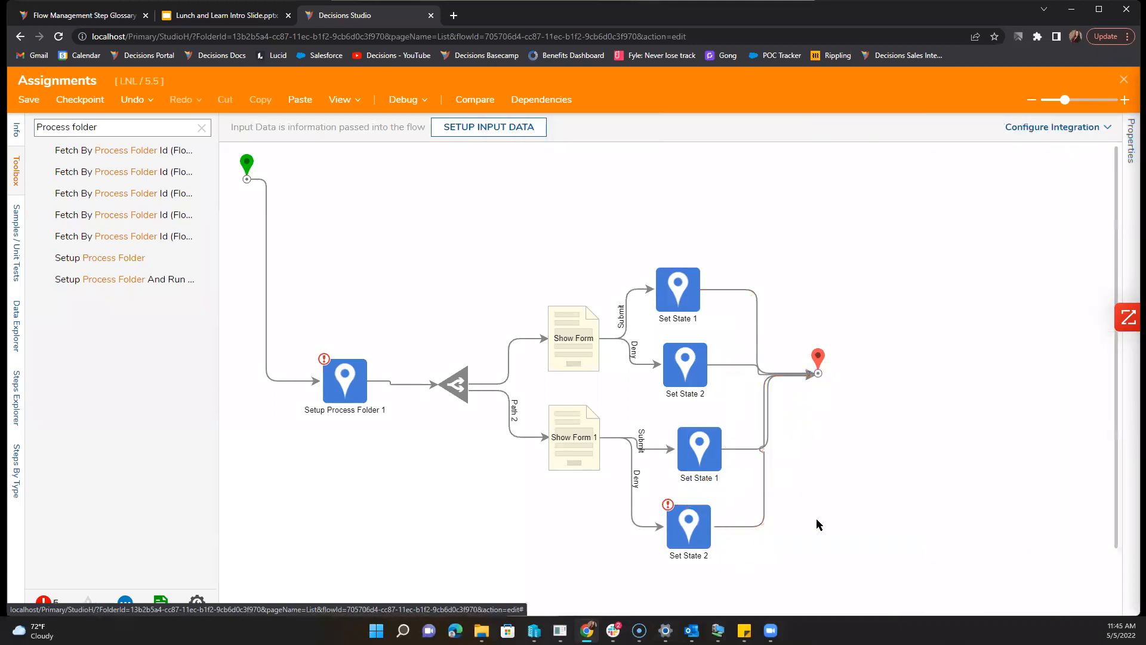
Step: Make the top Show Form an Assigned task for the administrator user
click(579, 348)
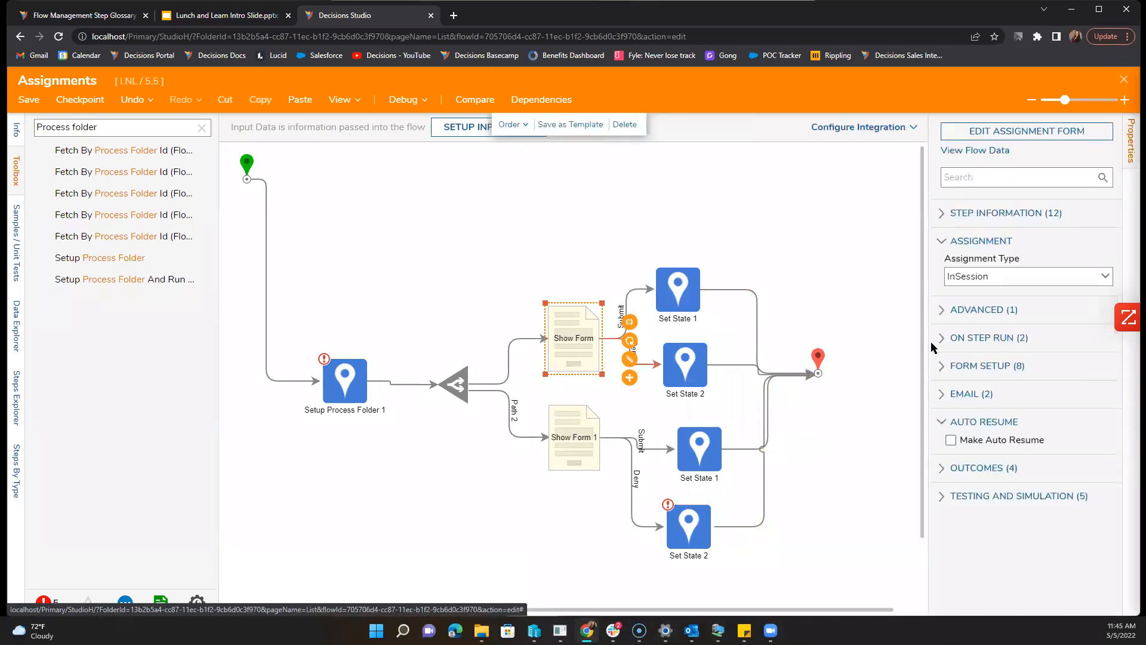
click(1105, 277)
click(1049, 318)
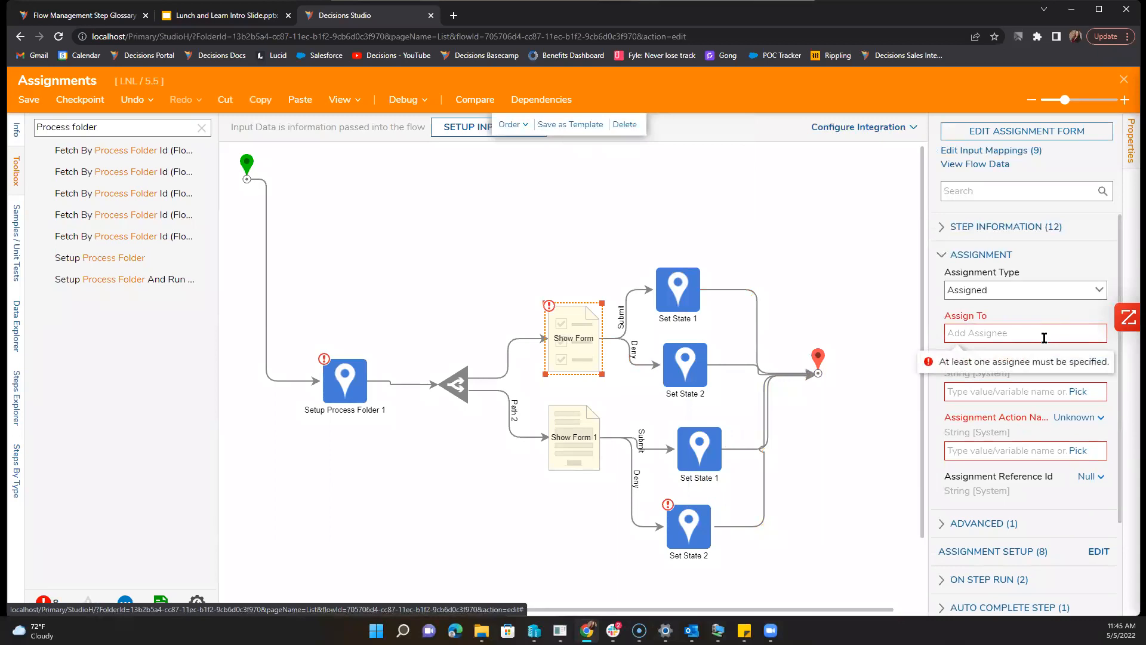
click(1045, 338)
text(admin)
click(997, 379)
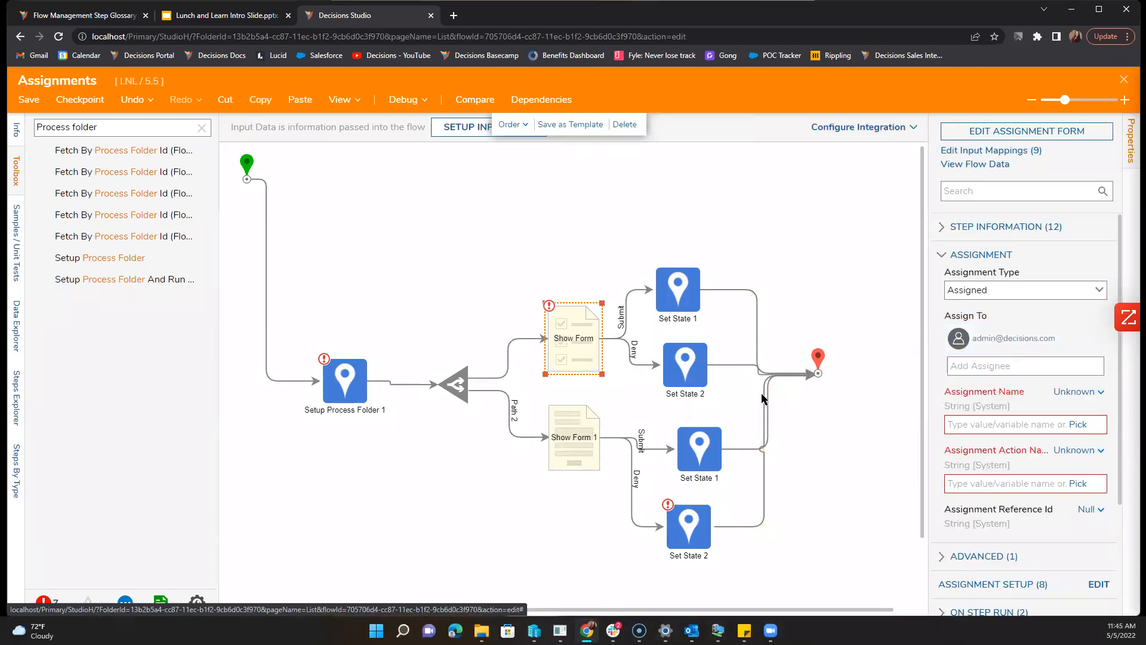
Step: Make Show Form 1 an Assigned task with a chosen user as assignee
click(590, 438)
click(1106, 276)
click(1065, 320)
click(1049, 332)
text(Ro)
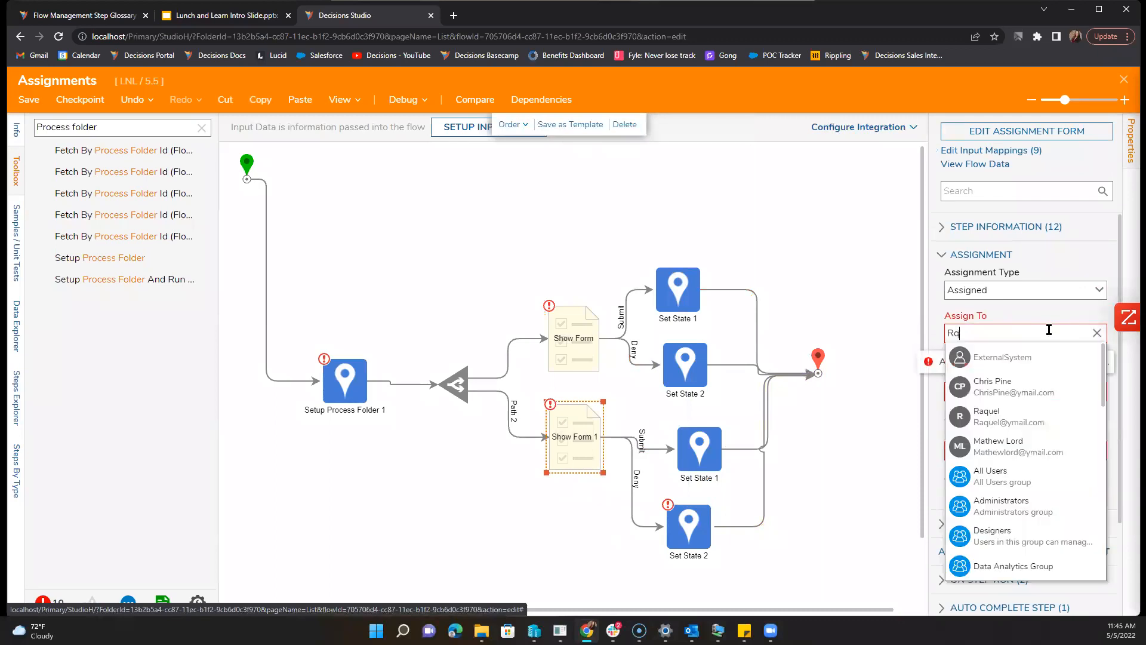
key(BackSpace)
text(a)
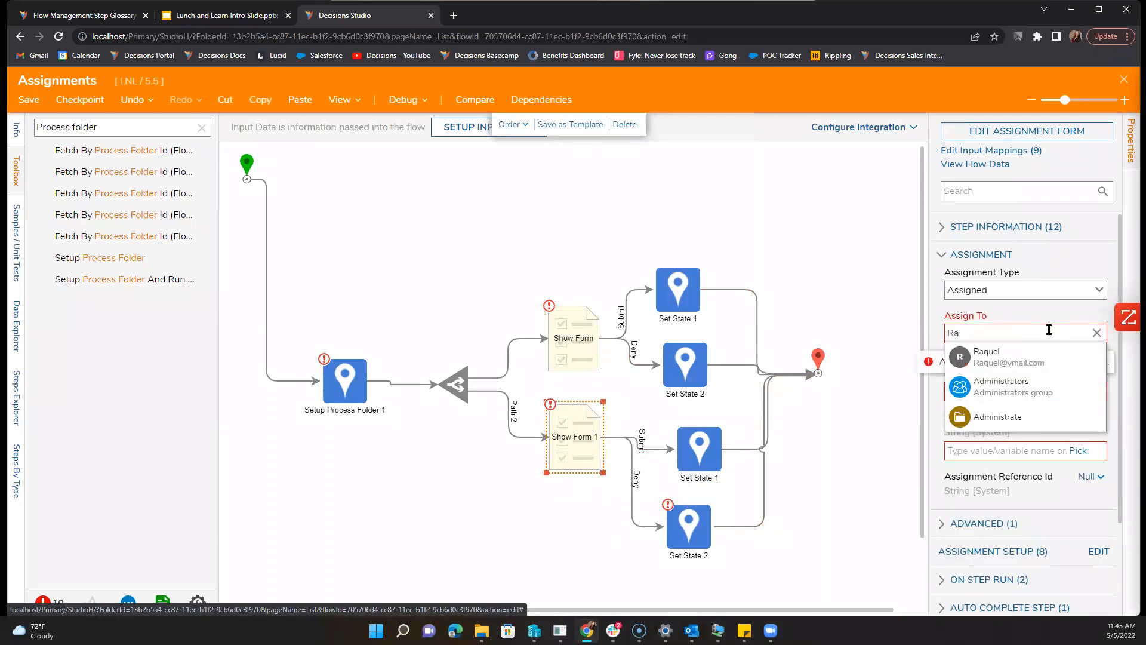
click(1041, 355)
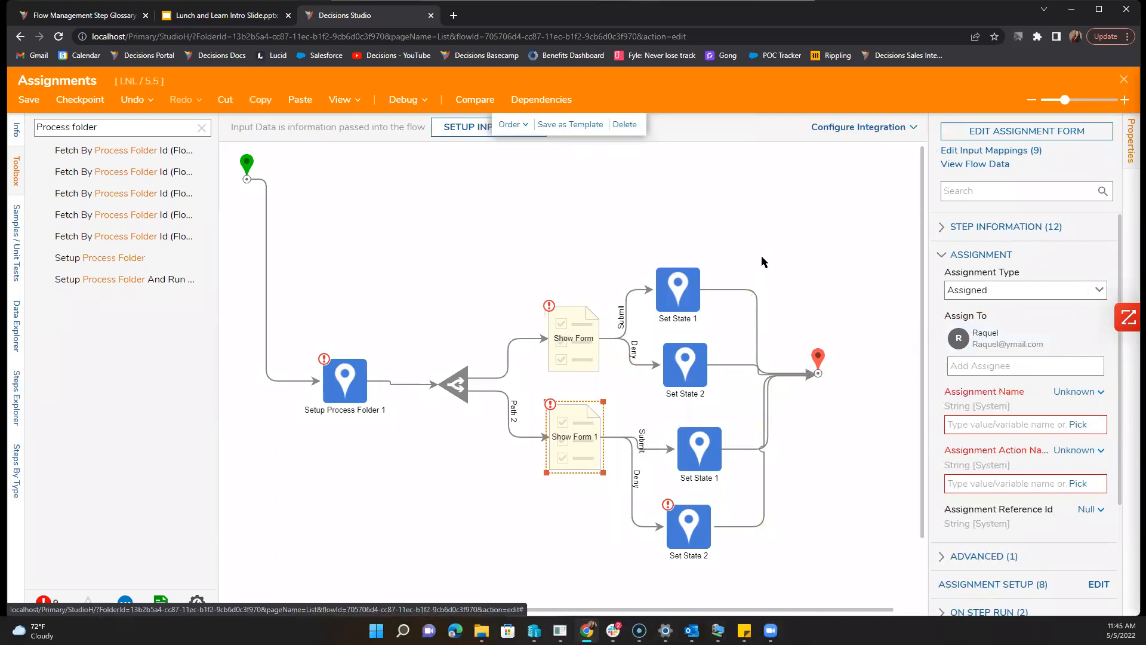
Step: Set the Assignment Action Name to 'Review Assignment' on both Show Form steps
click(1064, 484)
text(Review)
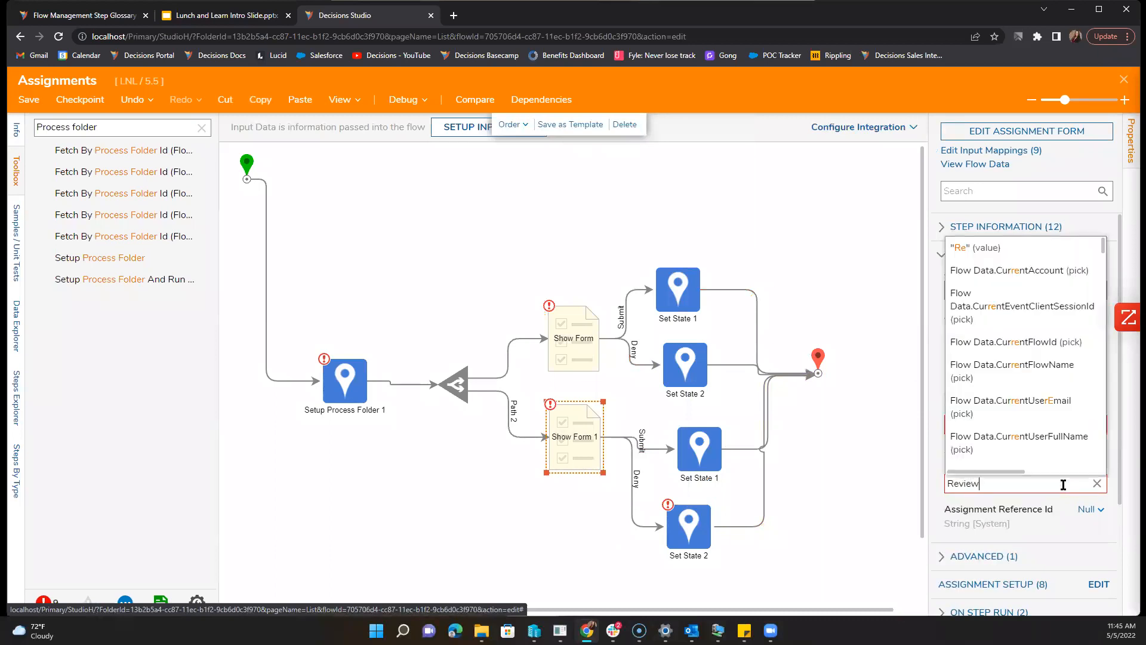
text( Assignment)
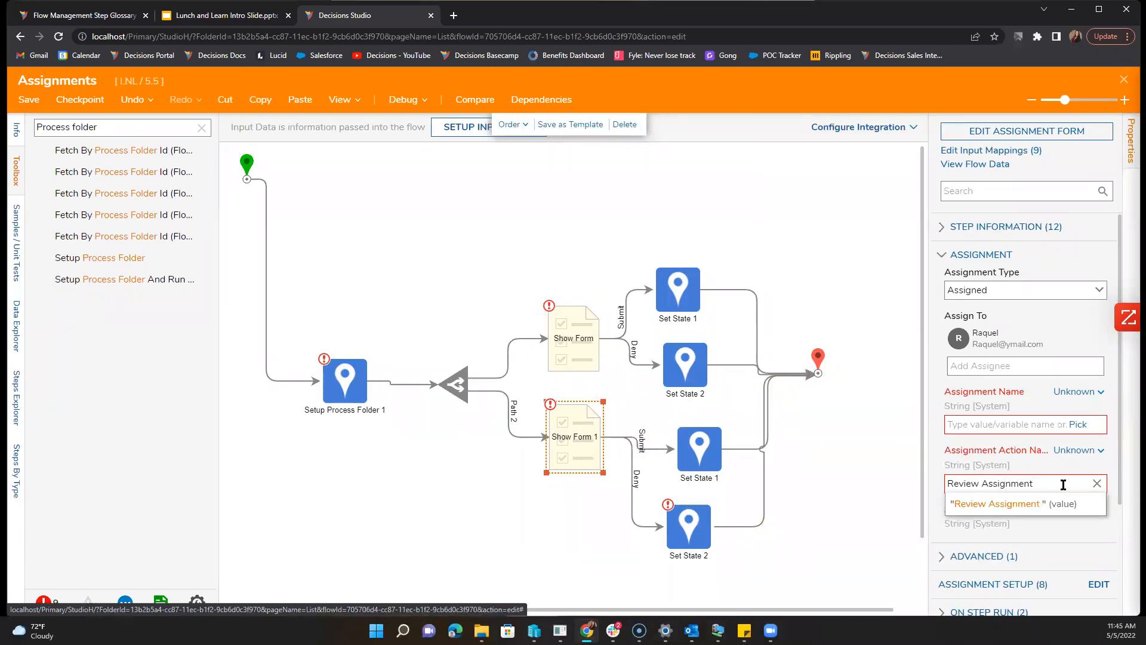
key(ctrl+a)
key(ctrl+c)
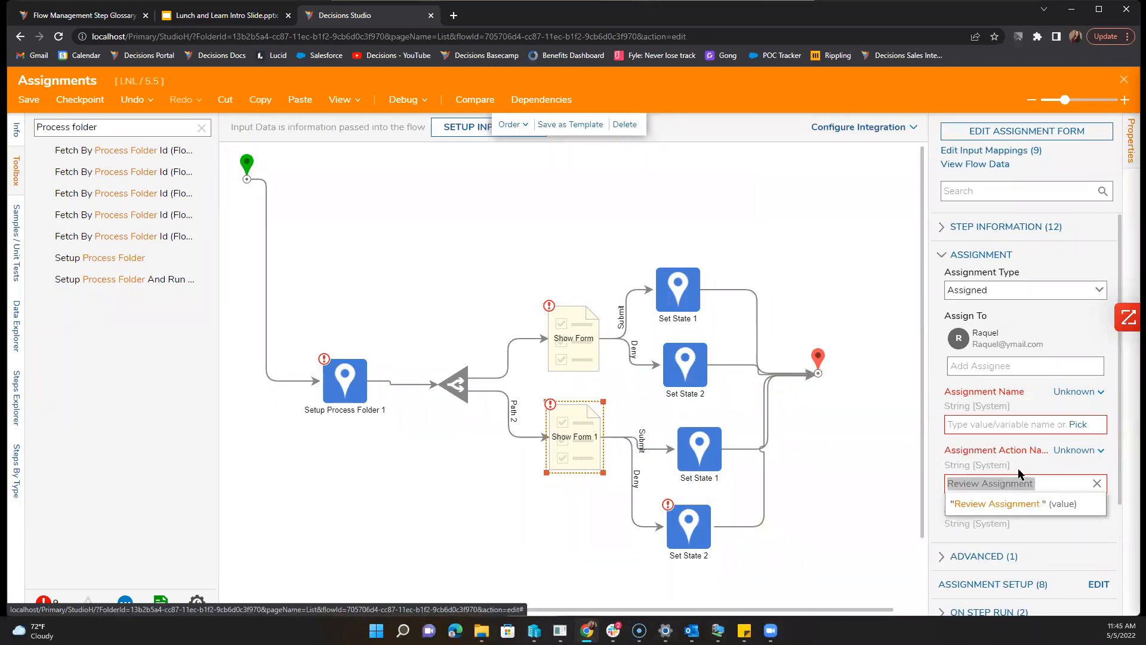
click(581, 343)
click(1003, 482)
key(ctrl+v)
click(658, 286)
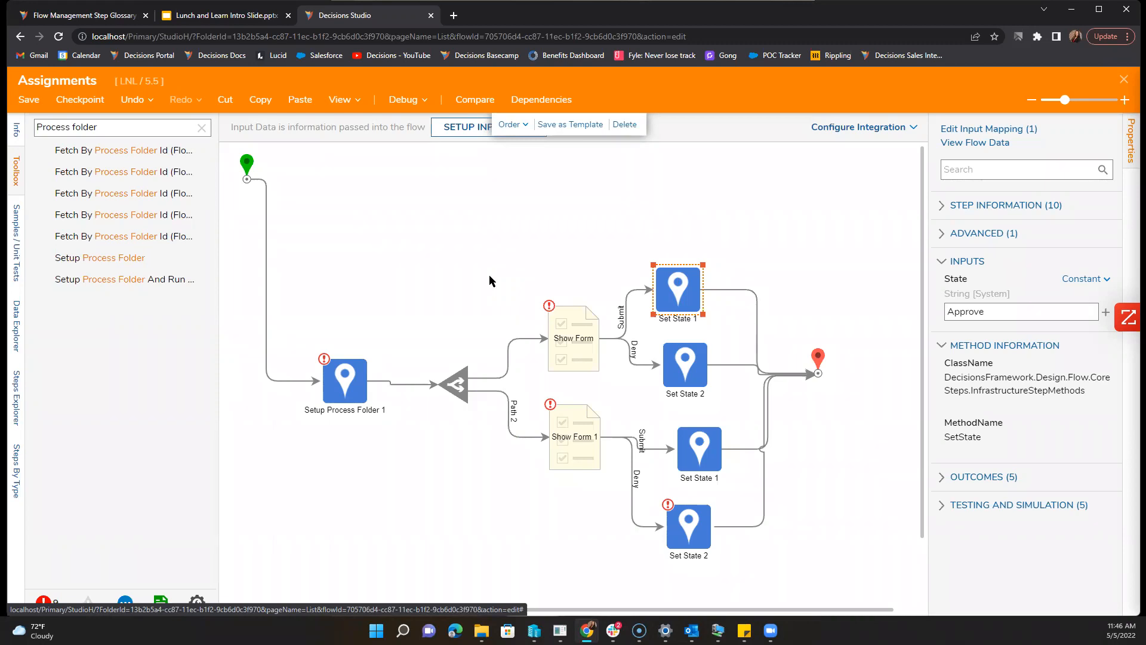
Step: Set Setup Process Folder 1's parent folder to Process Folder for Assignment
click(471, 307)
click(343, 382)
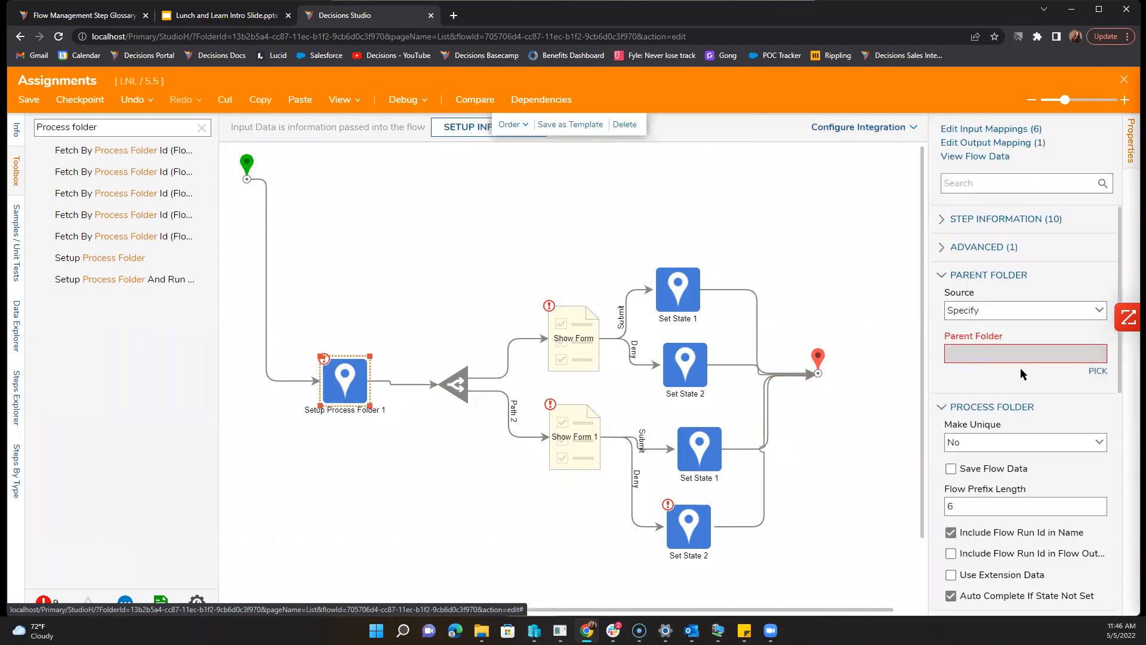
click(1099, 371)
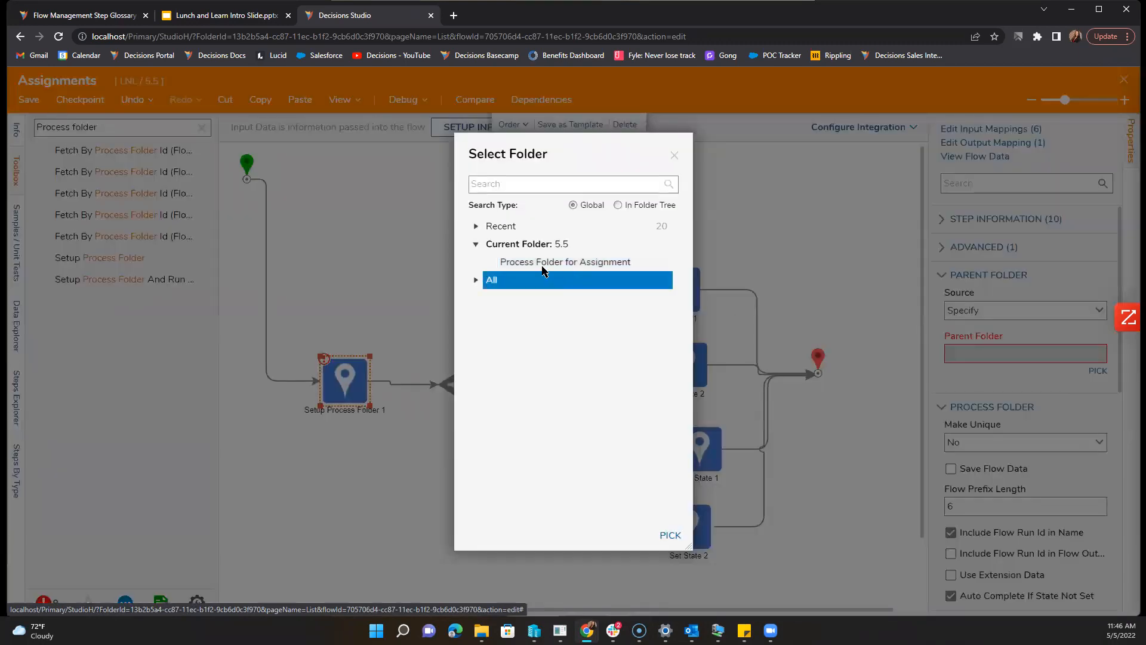
click(663, 262)
click(669, 535)
click(586, 557)
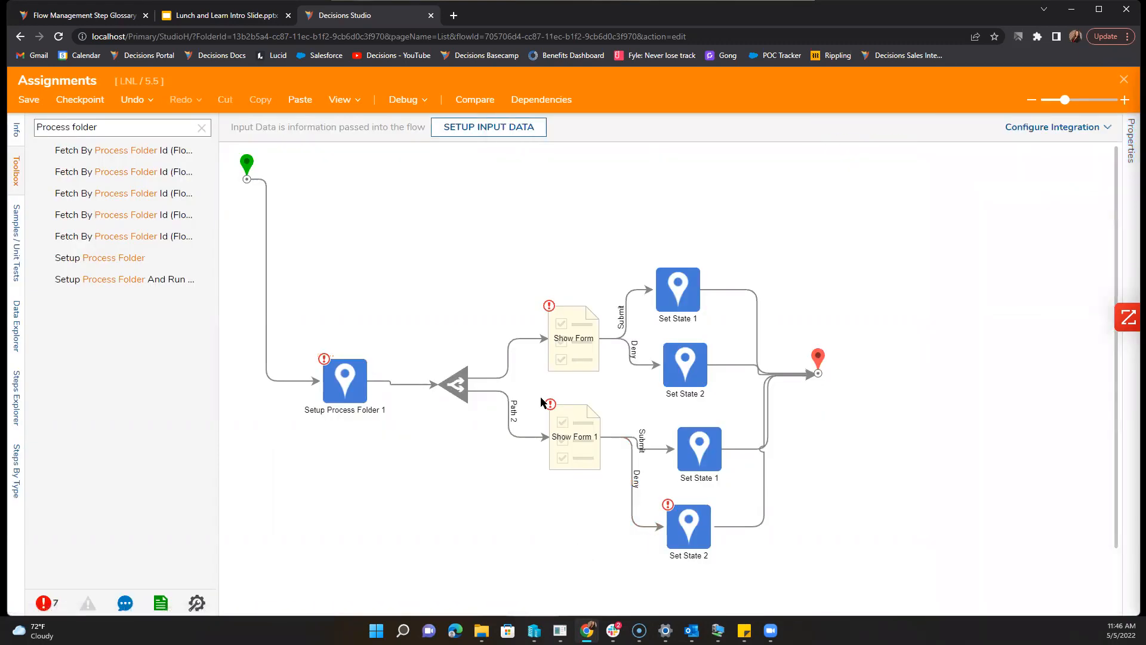
Step: Give both Show Form steps the assignment name 'Review'
click(562, 352)
click(1041, 422)
text(Re)
text(view)
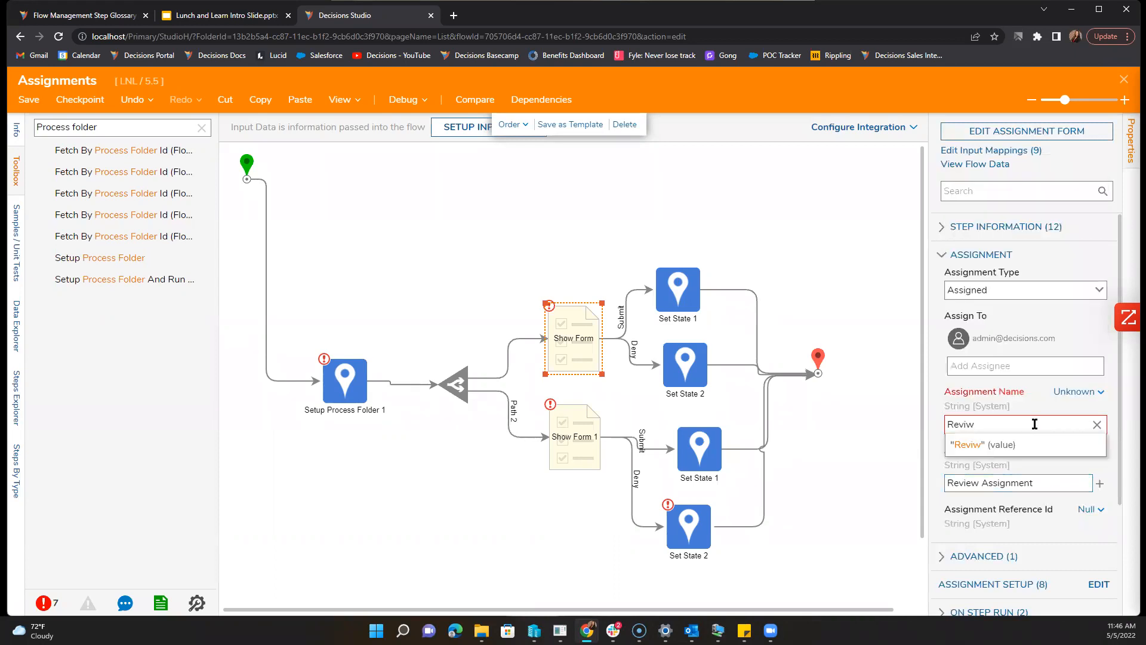
click(559, 438)
click(983, 428)
text(Rev)
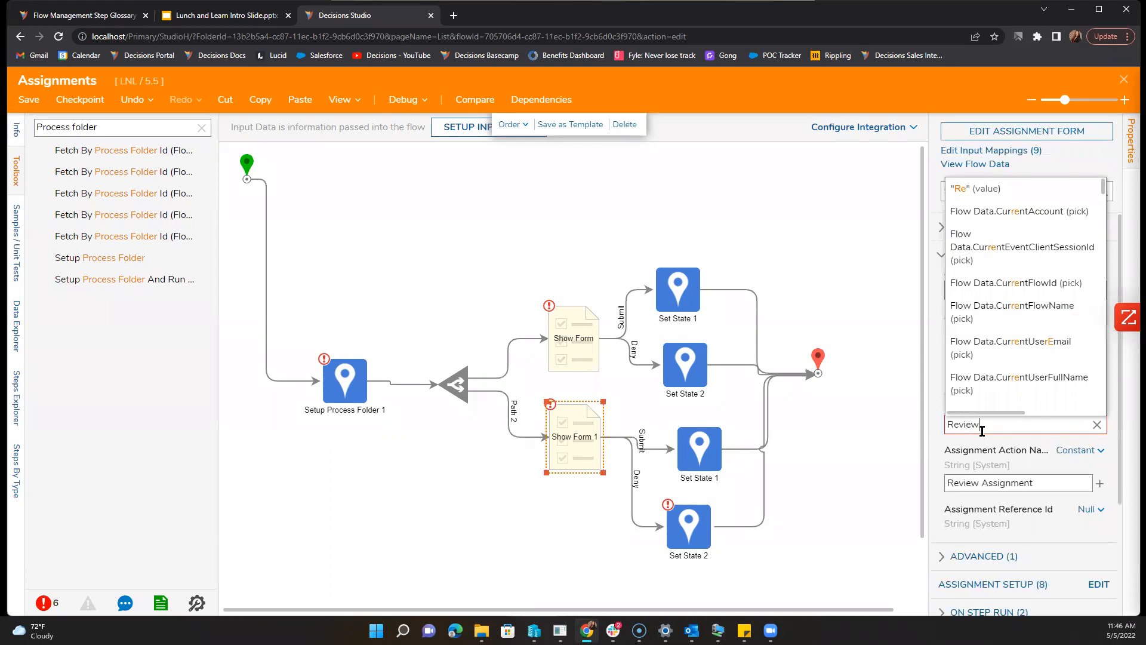
text(iew)
Step: Set the bottom Set State 2's state to Denied
click(688, 525)
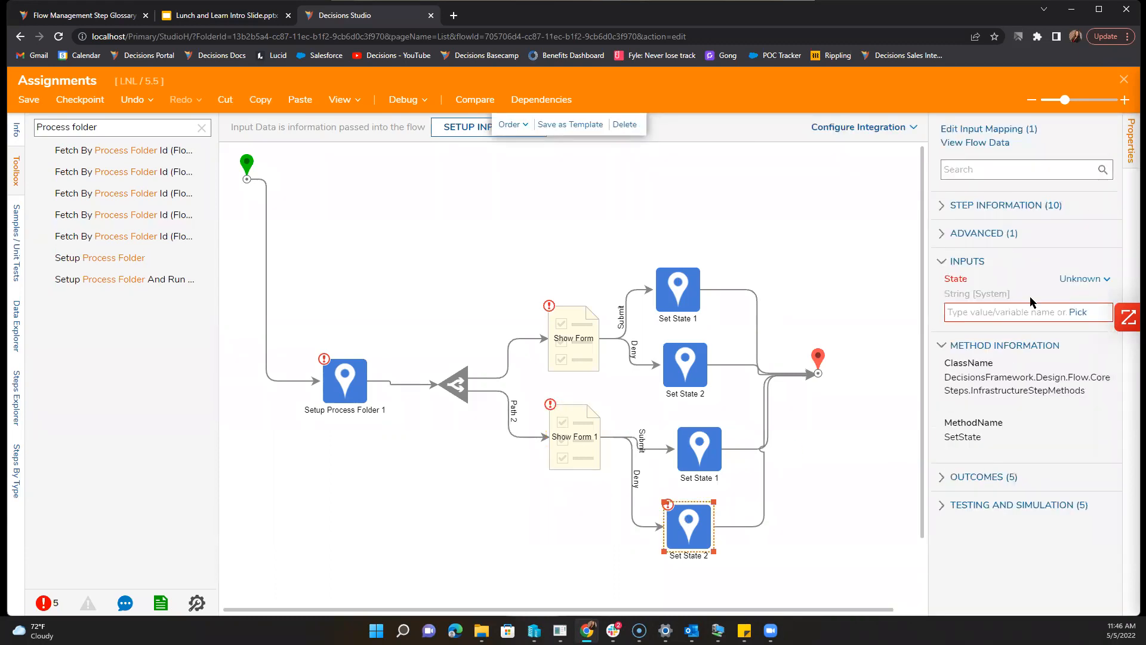
click(984, 313)
text(Denied)
click(612, 254)
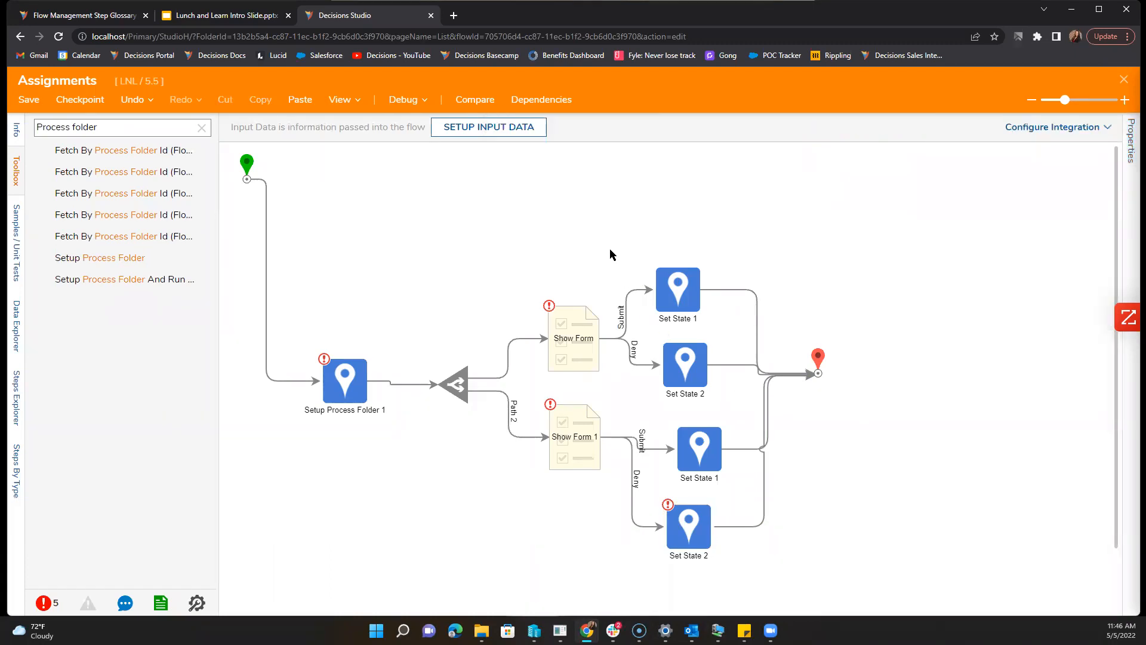
Step: Review the Show Form steps' assignment settings in the Properties panel
click(567, 316)
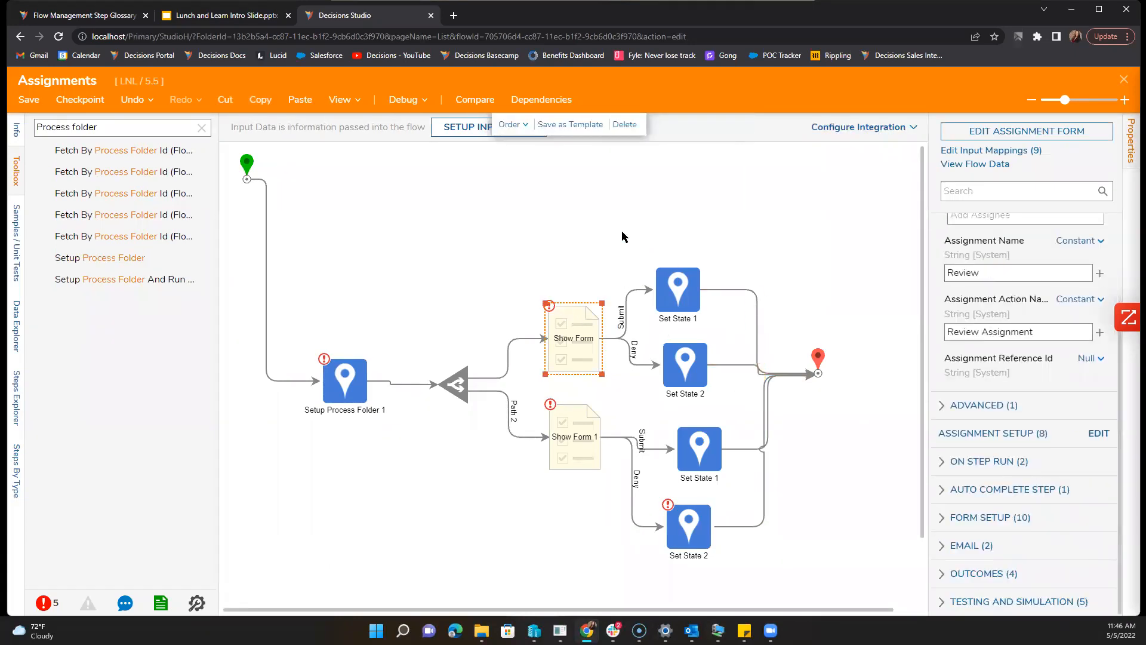
click(512, 298)
click(349, 382)
click(572, 446)
scroll(1045, 505, down, 3)
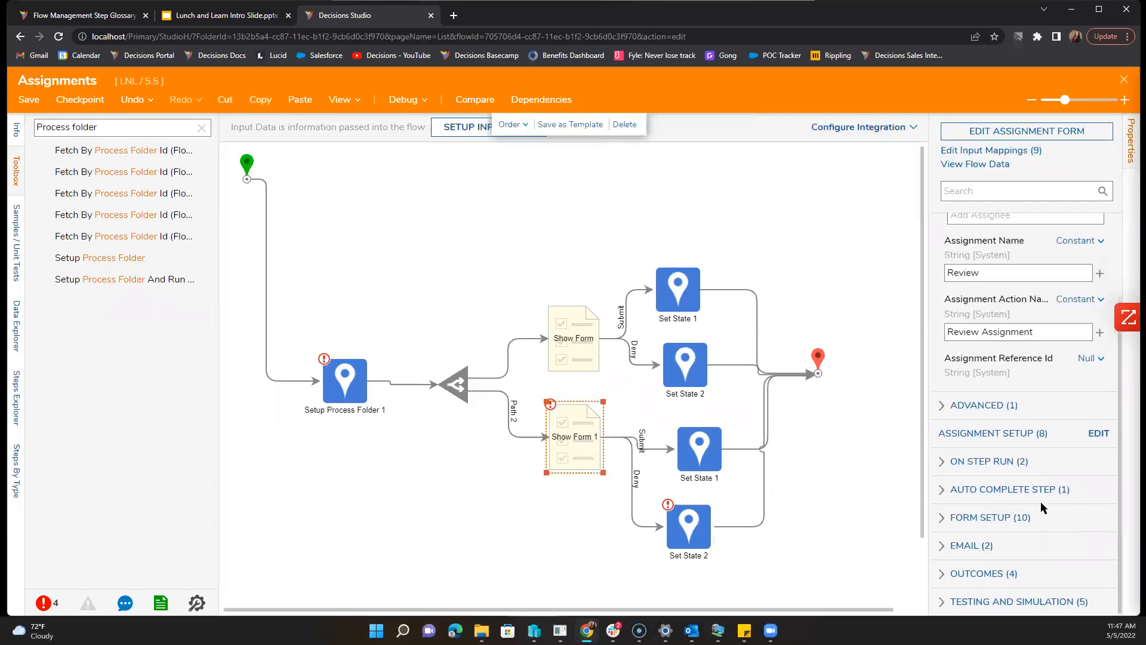
click(550, 211)
Step: Start a debugging run of the flow, then close the debugger
click(401, 101)
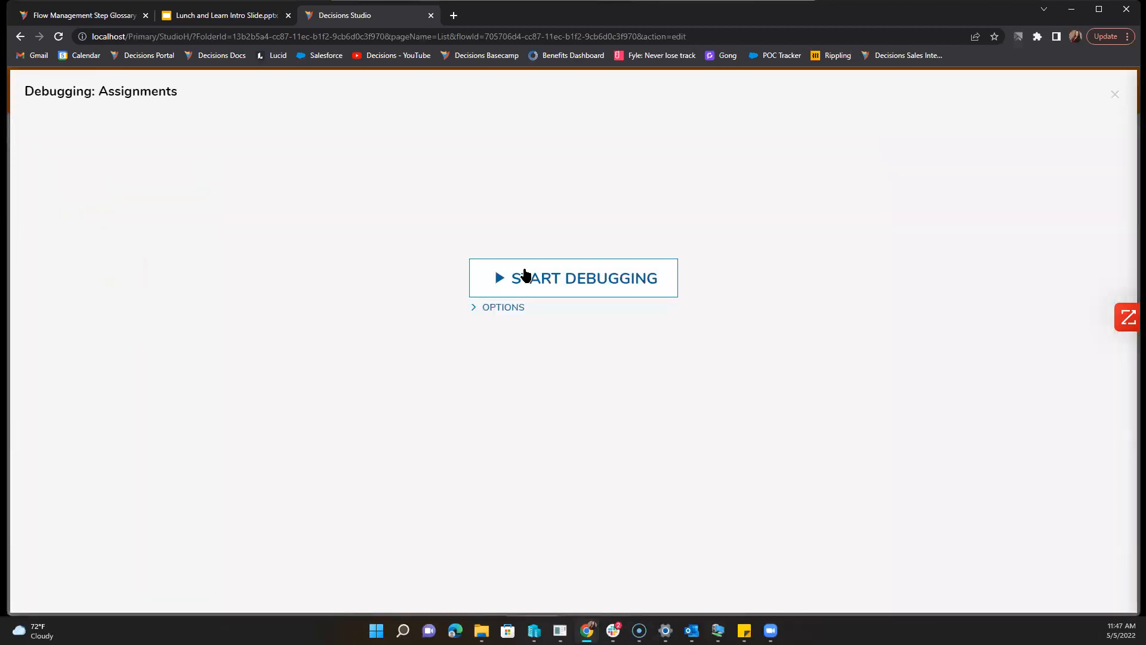
click(524, 276)
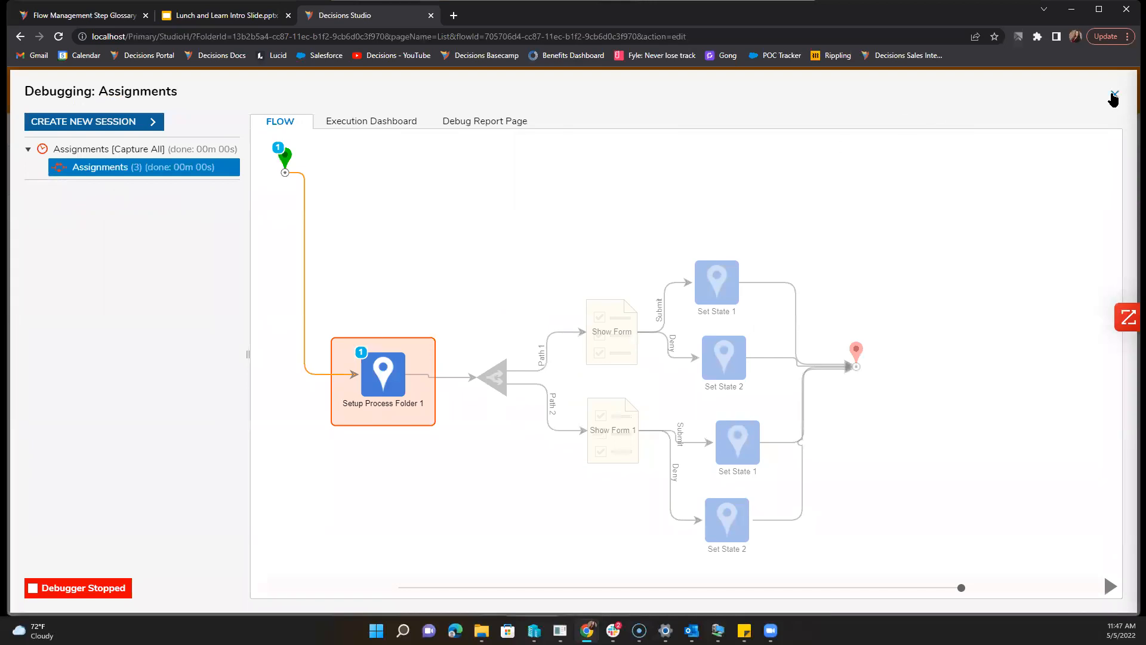
click(1115, 94)
Step: Enter Folder Description 'Assignments' and Folder Name 'Review Assignments' in Setup Process Folder 1's inputs
scroll(1037, 427, down, 6)
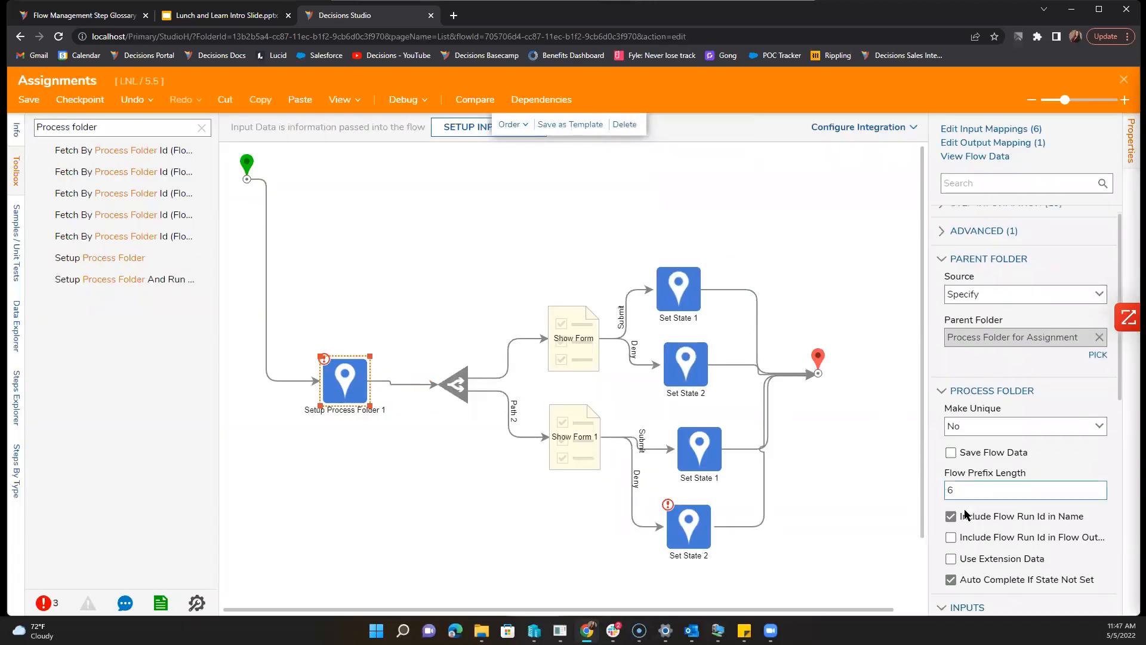
click(1032, 394)
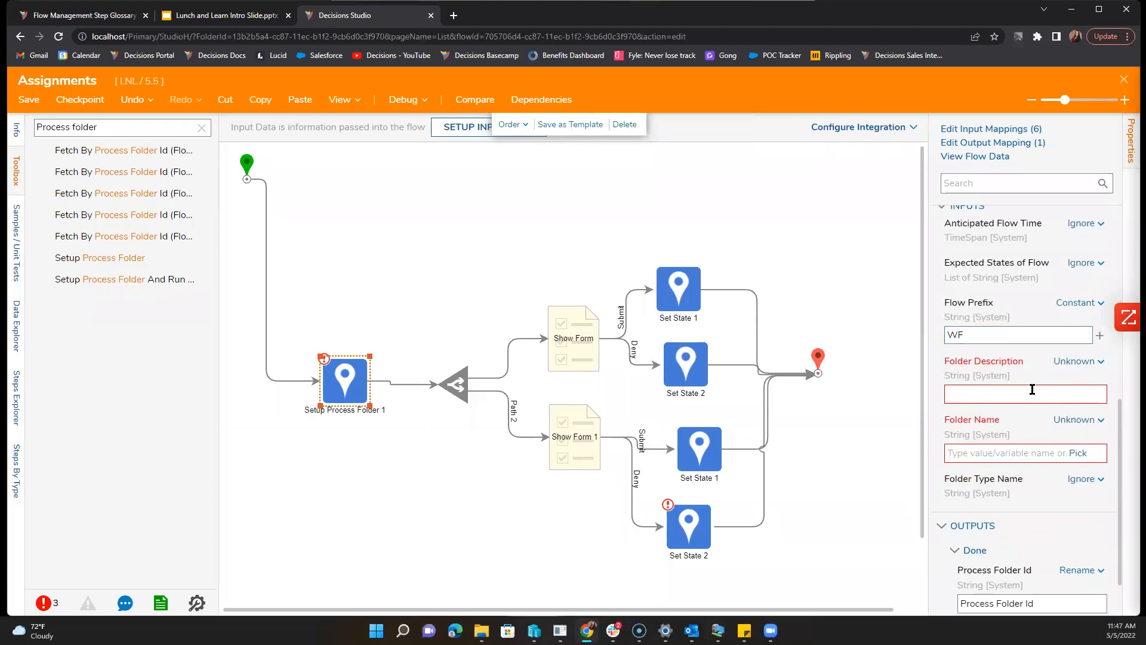
text(Assingm)
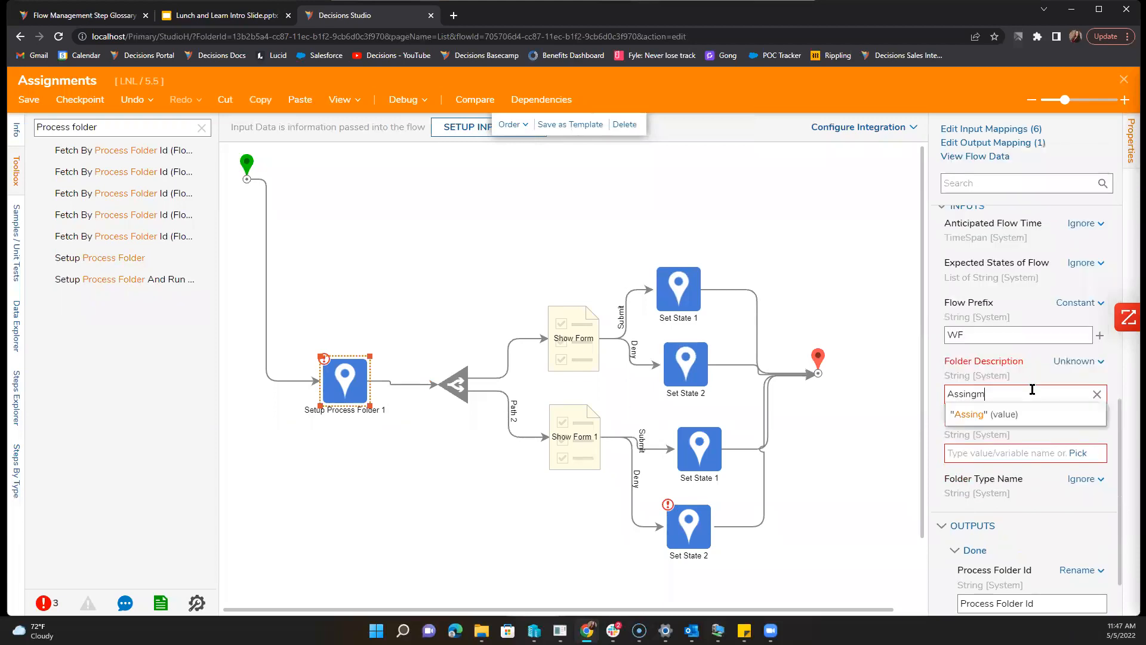
key(BackSpace)
key(BackSpace)
key(BackSpace)
text(gnments)
key(Tab)
text(Review )
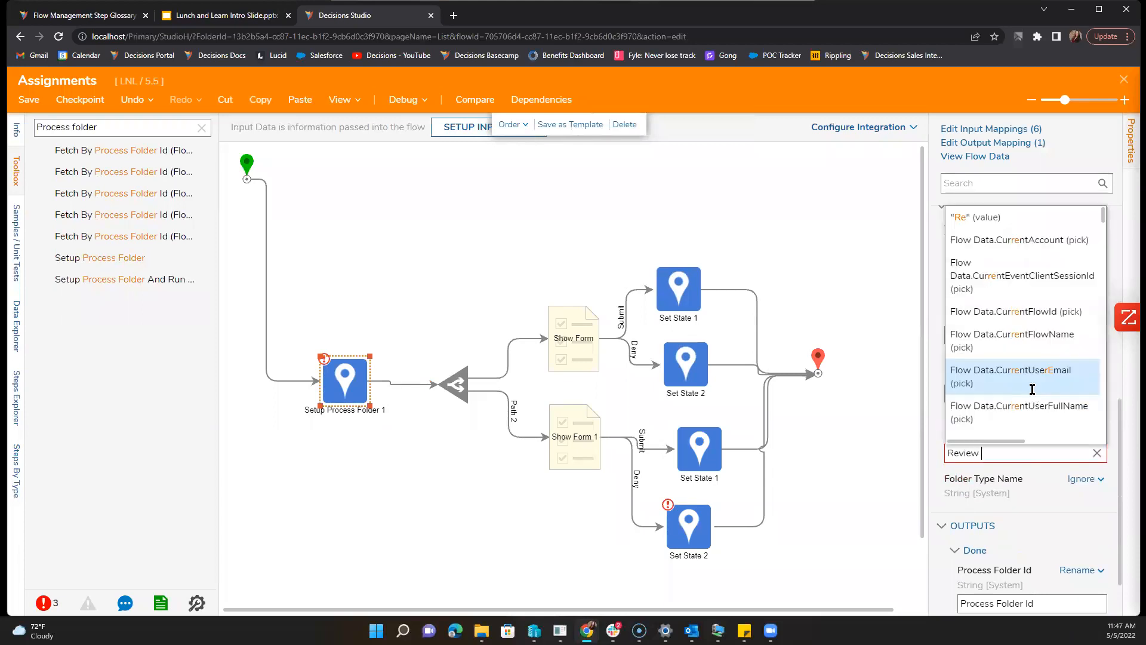
text(Assignments)
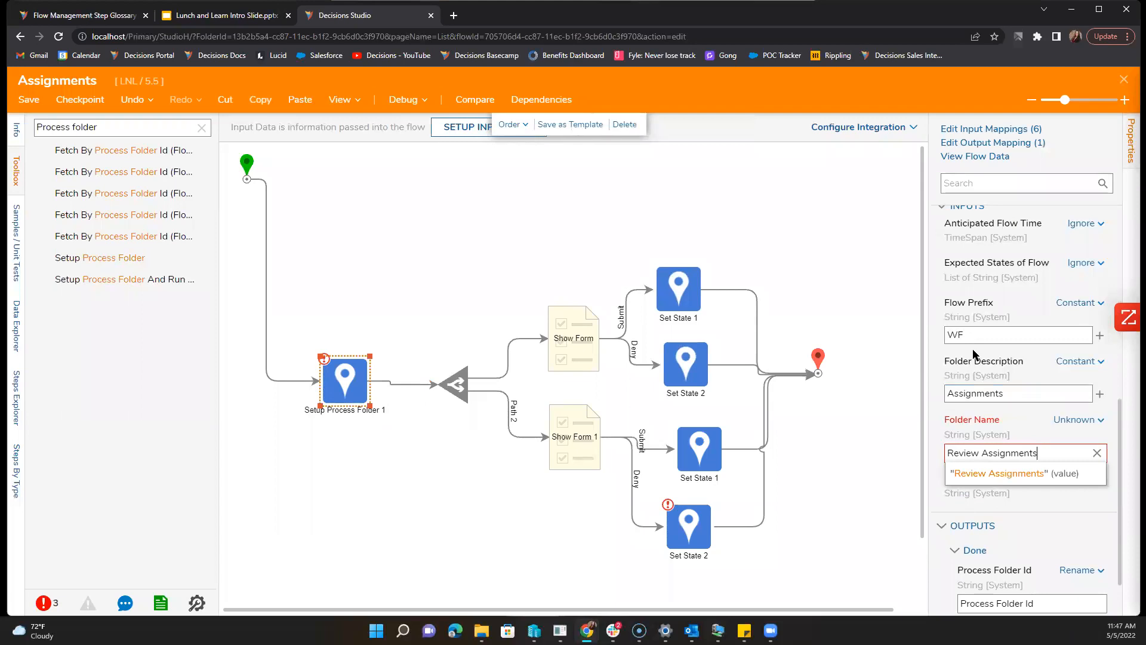
key(Tab)
click(745, 249)
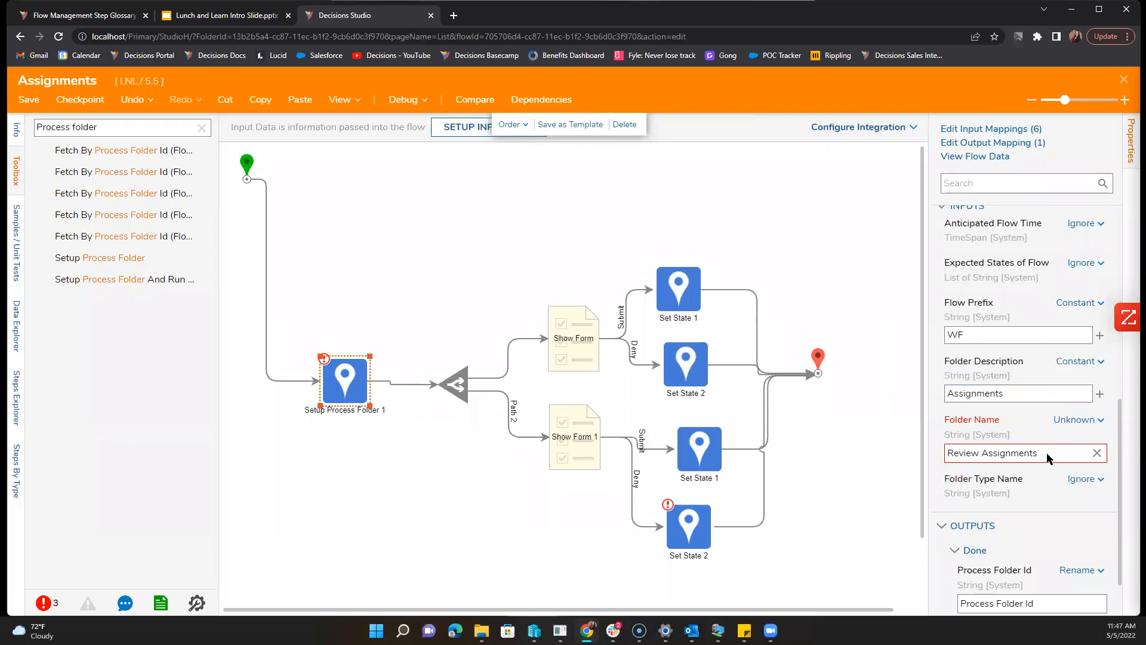
Step: Start a debugging run, restore the minimised form window over the flow, and submit the form
click(403, 100)
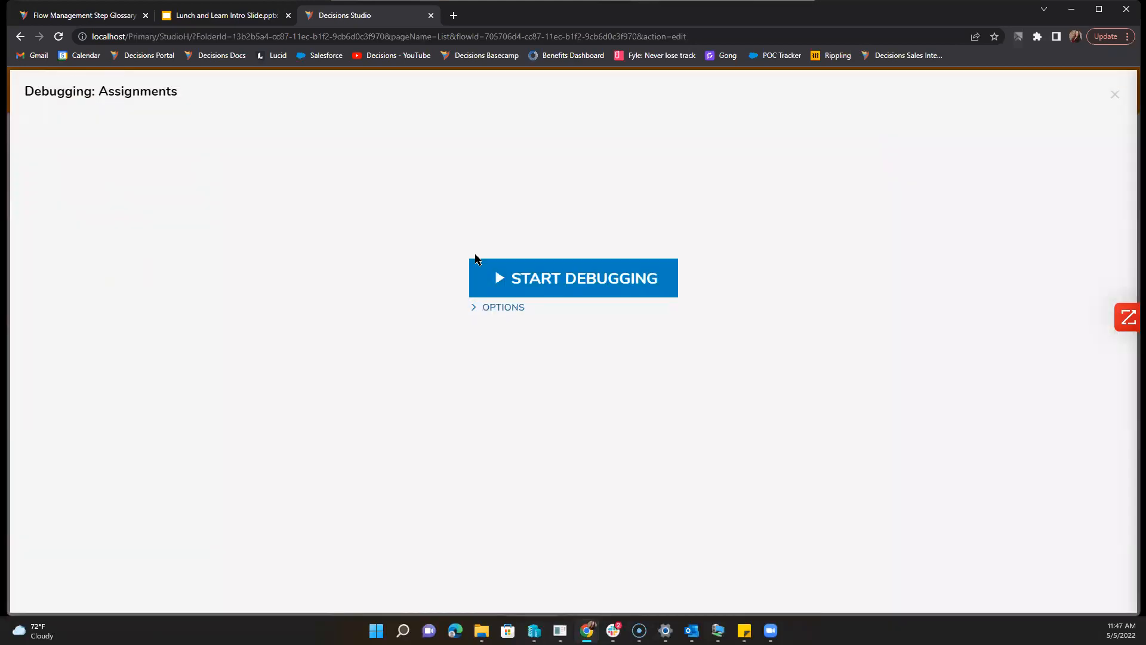
click(490, 278)
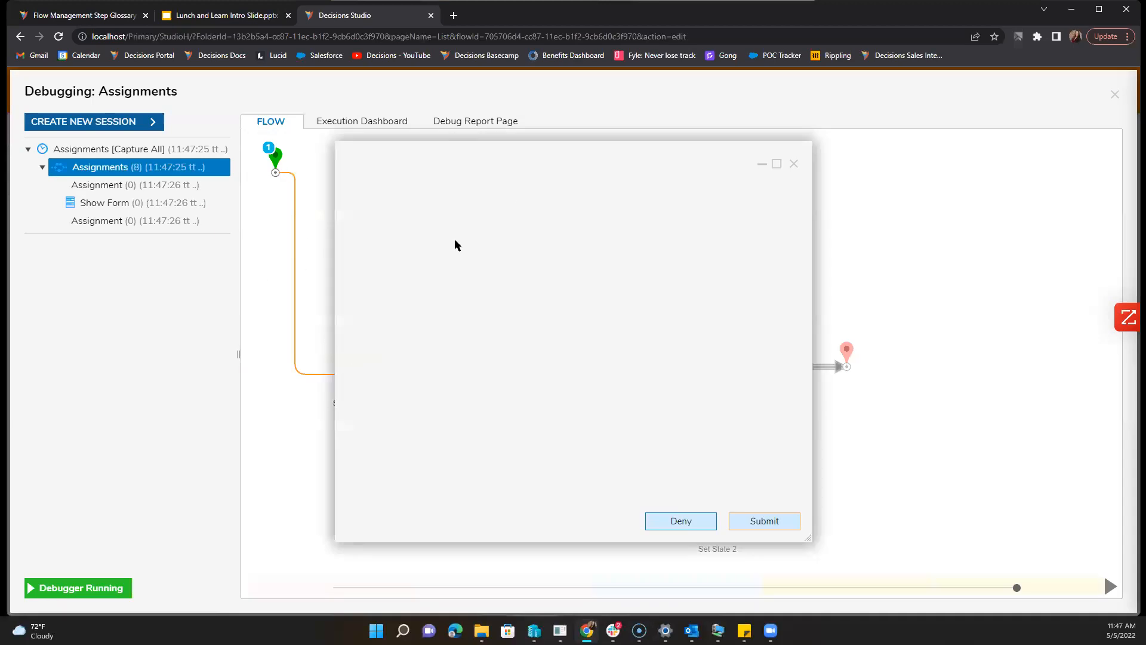
click(763, 164)
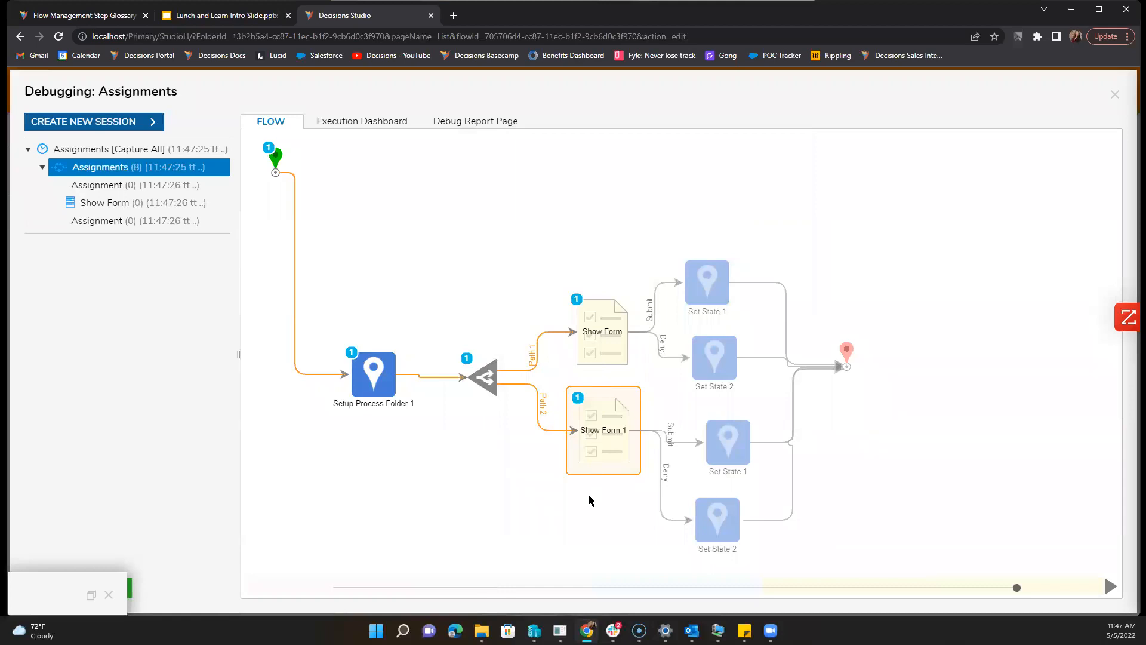
click(600, 433)
click(605, 351)
drag(41, 593, 633, 216)
click(635, 214)
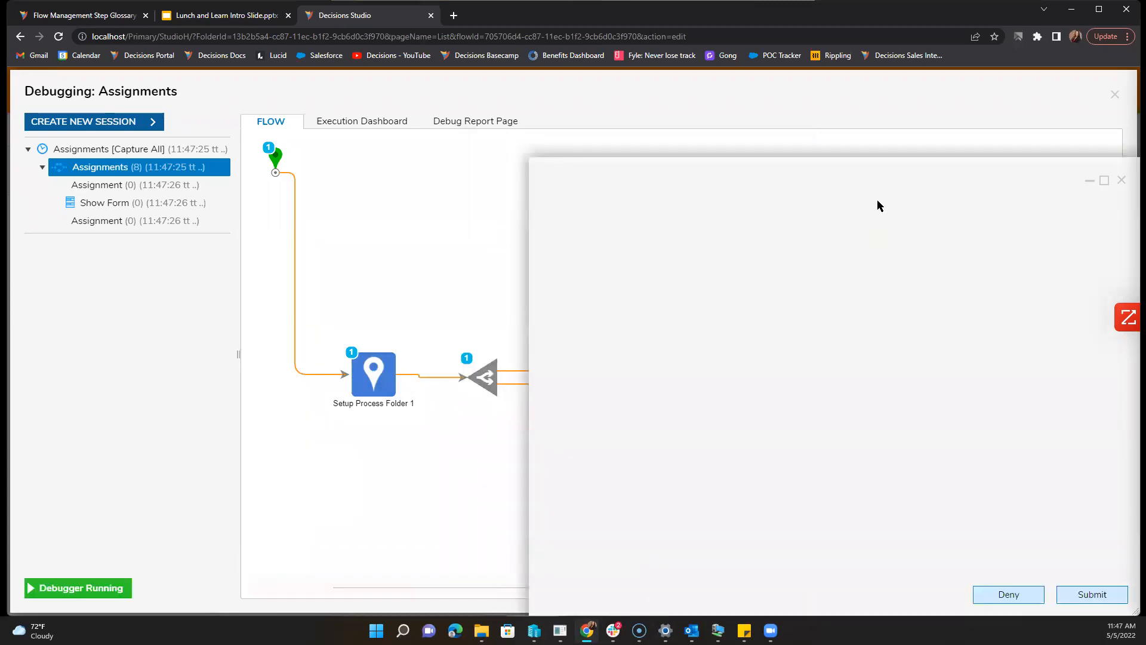
drag(811, 138, 655, 114)
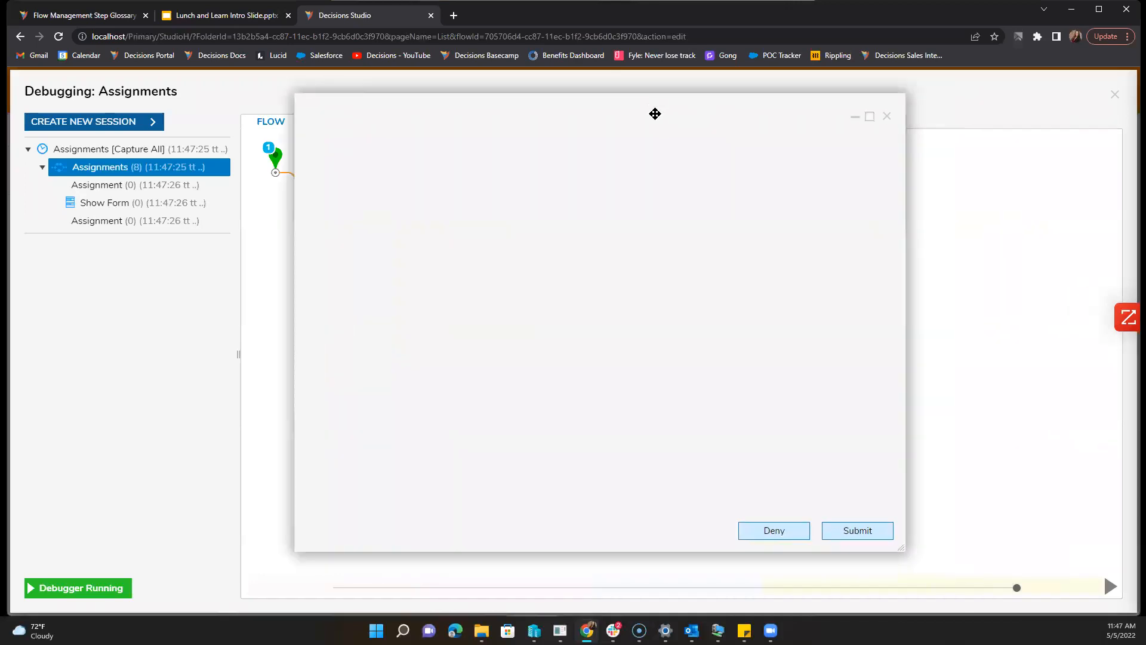
click(836, 531)
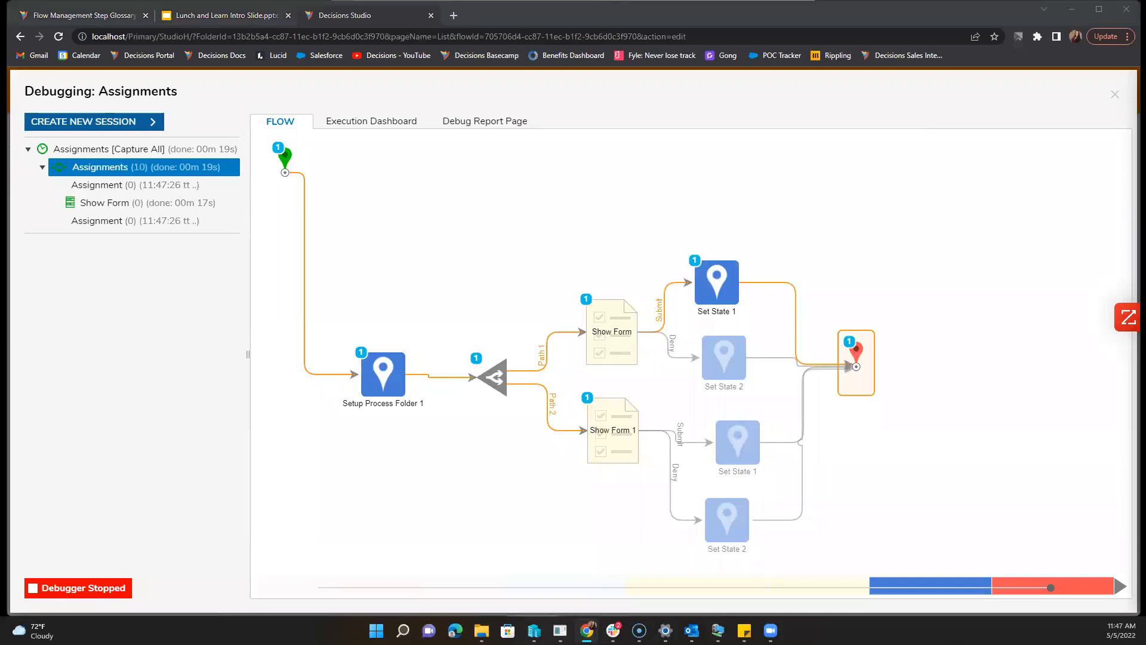
Step: Leave the flow without breaking its lock and log out from the account menu
right_click(347, 14)
key(Escape)
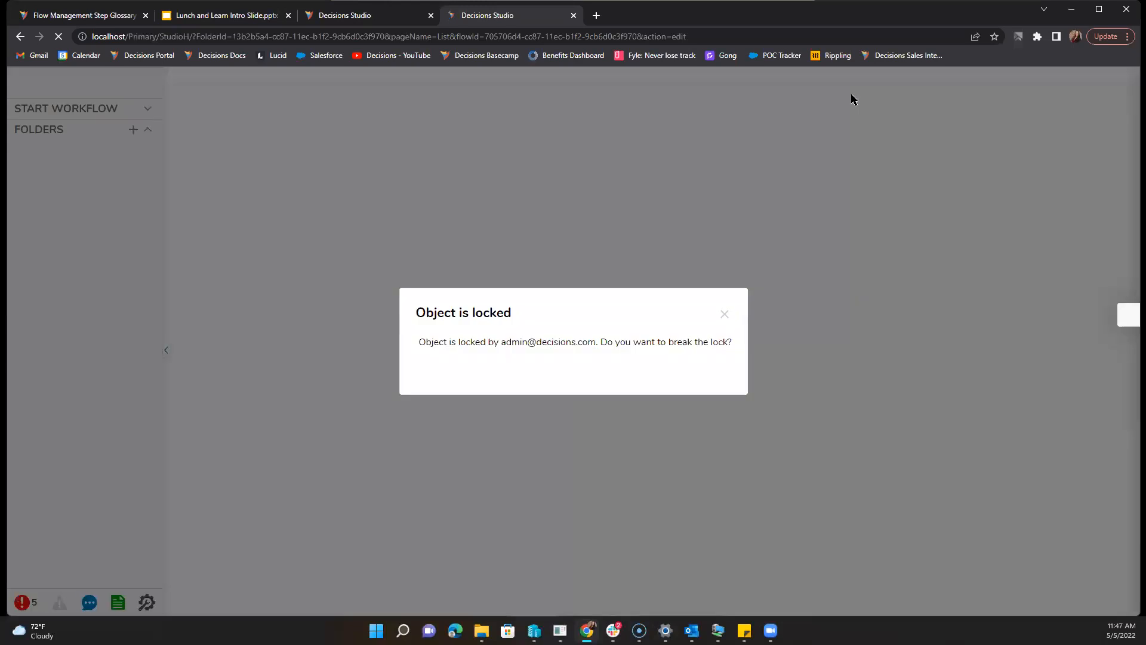
click(693, 378)
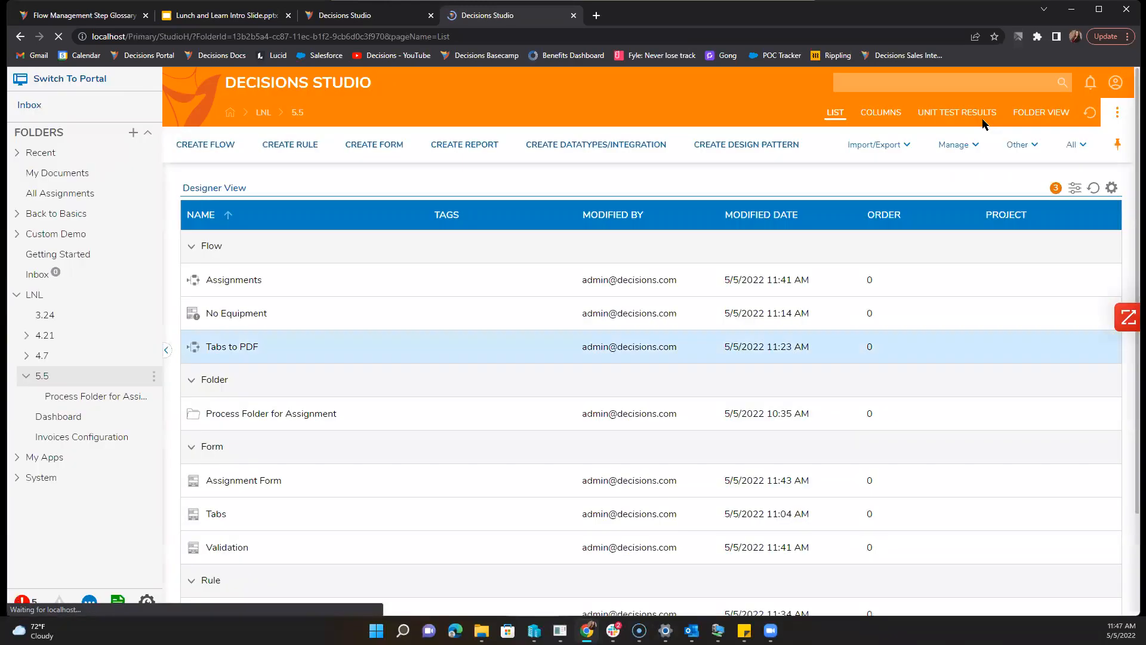
click(1109, 83)
click(1044, 289)
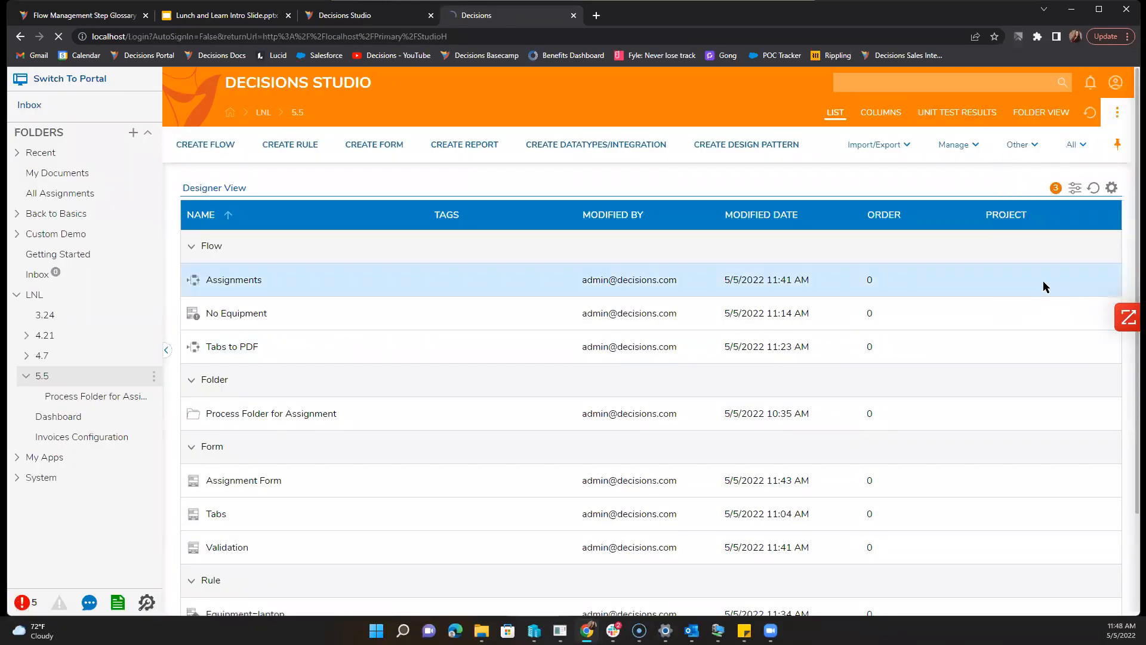
Step: Log in as the assigned user, retyping the password until accepted, and dismiss the browser prompt
triple_click(550, 313)
text(re)
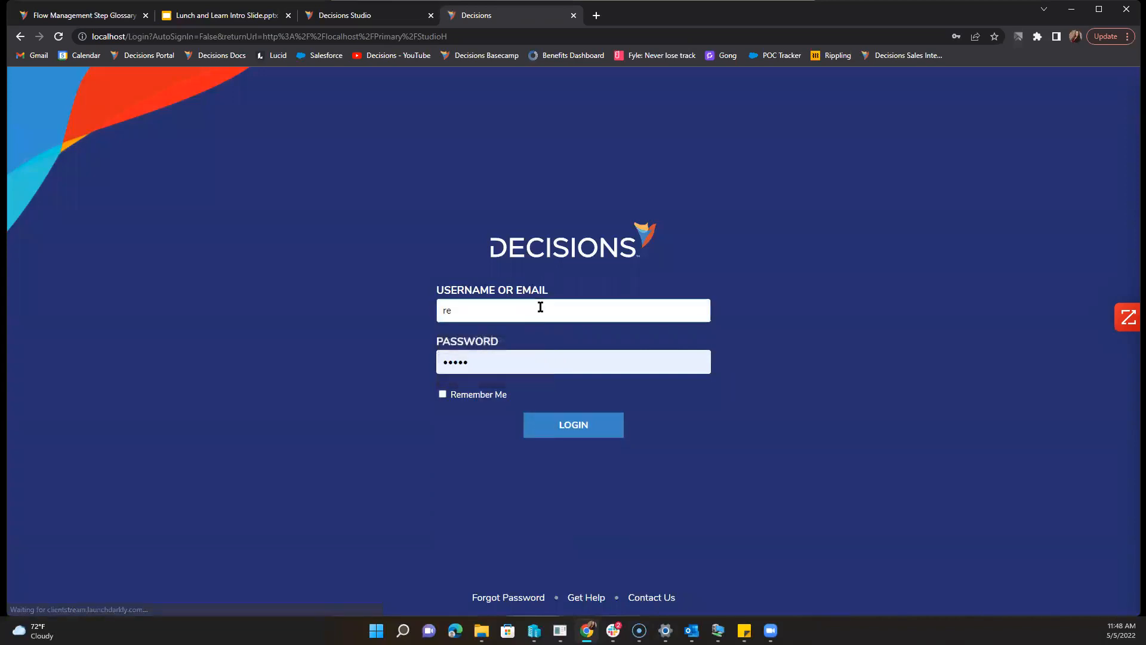
key(BackSpace)
text(a)
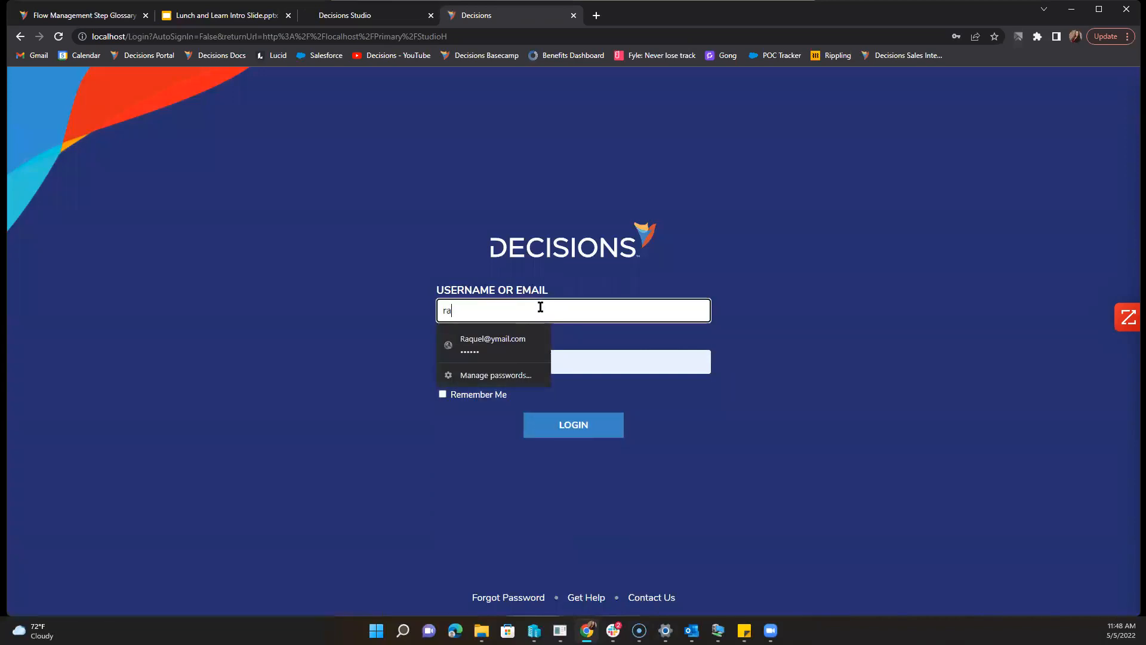
click(490, 341)
click(560, 437)
double_click(535, 356)
text(••••)
key(Return)
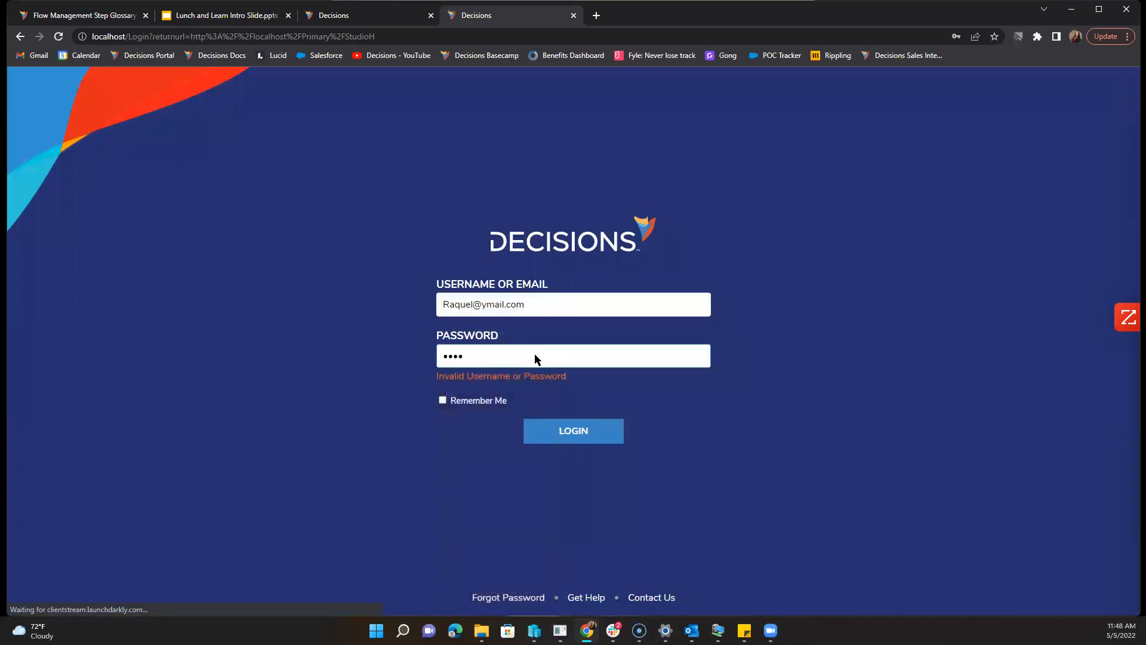
double_click(535, 356)
text(•)
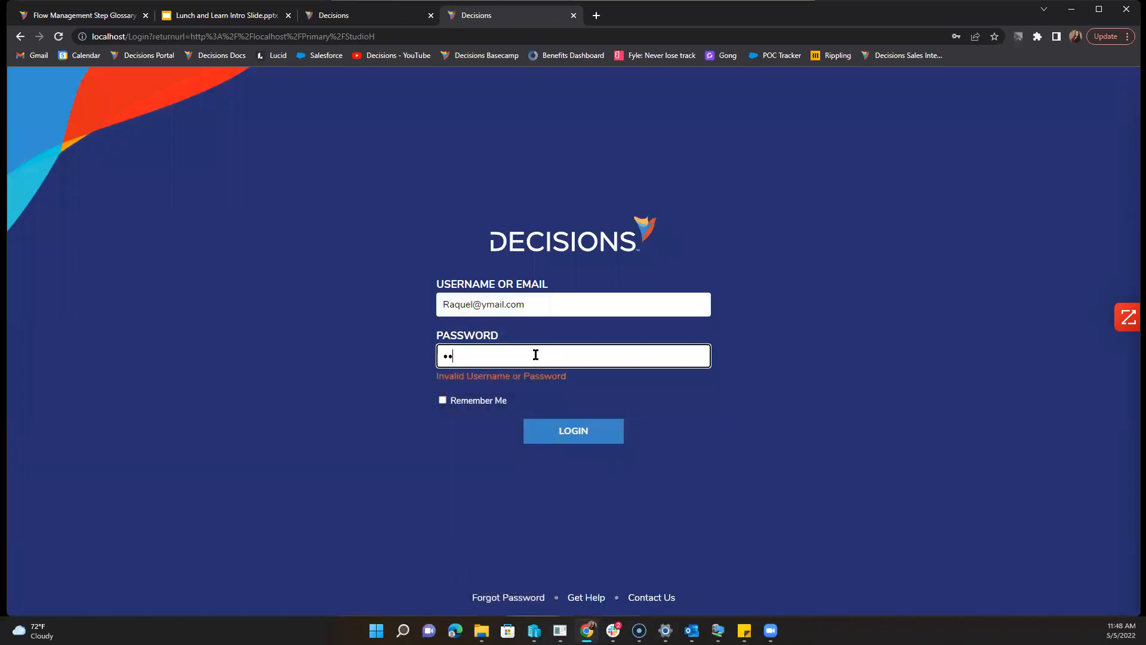
text(••••)
click(530, 427)
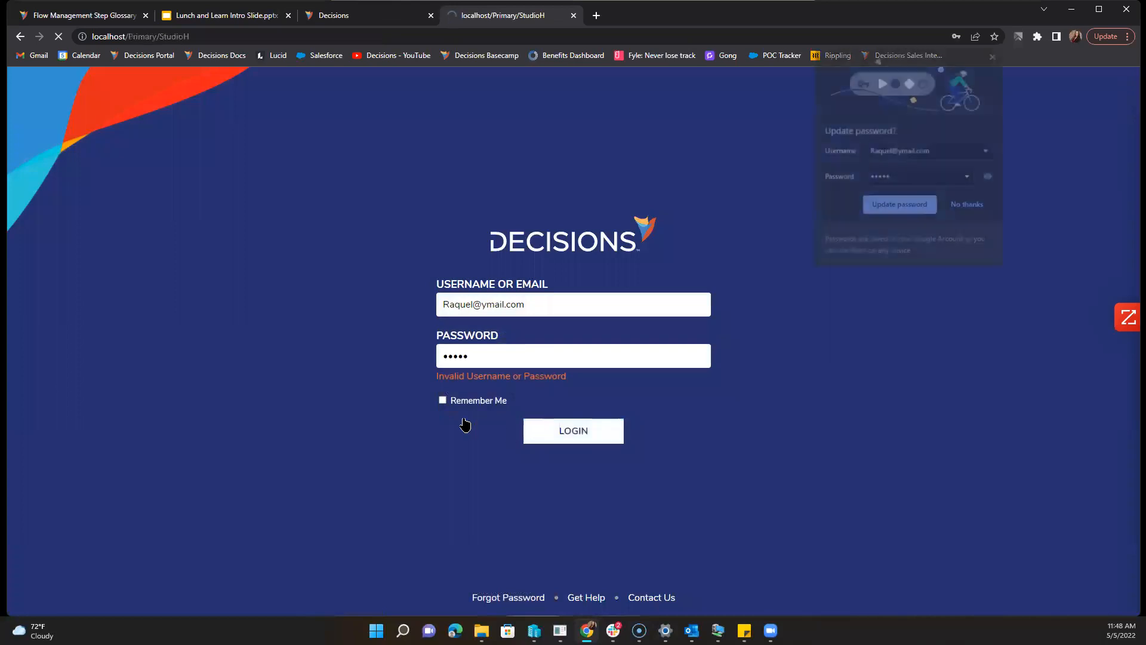
click(994, 55)
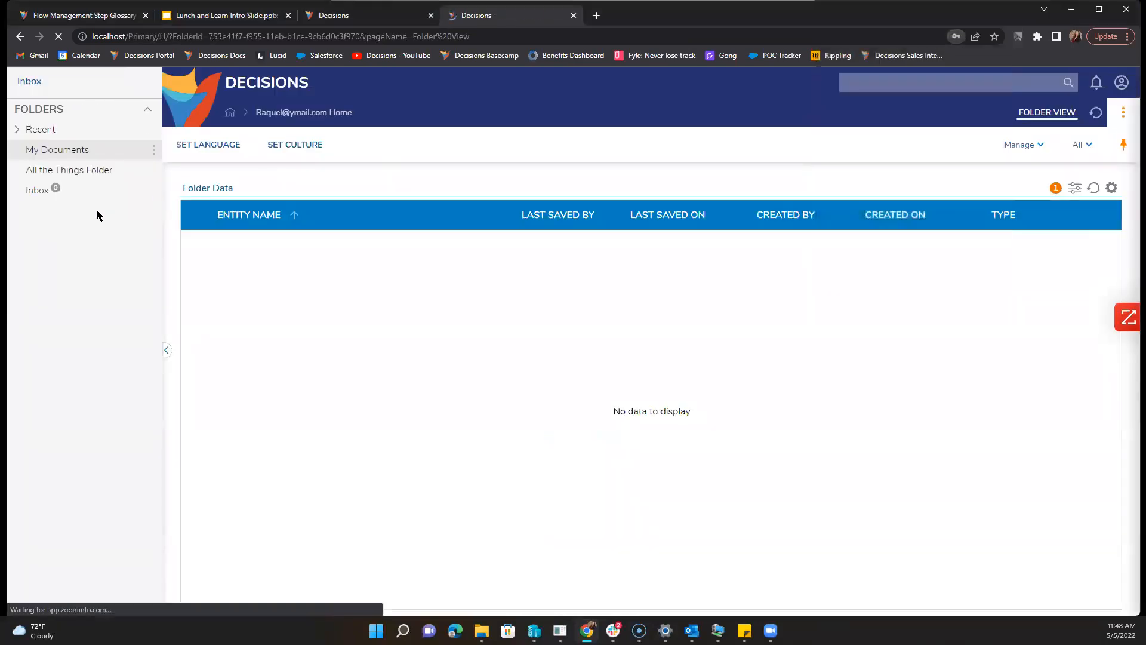
Step: View the Review assignment's details in the user's Inbox, then return to the task list
click(47, 193)
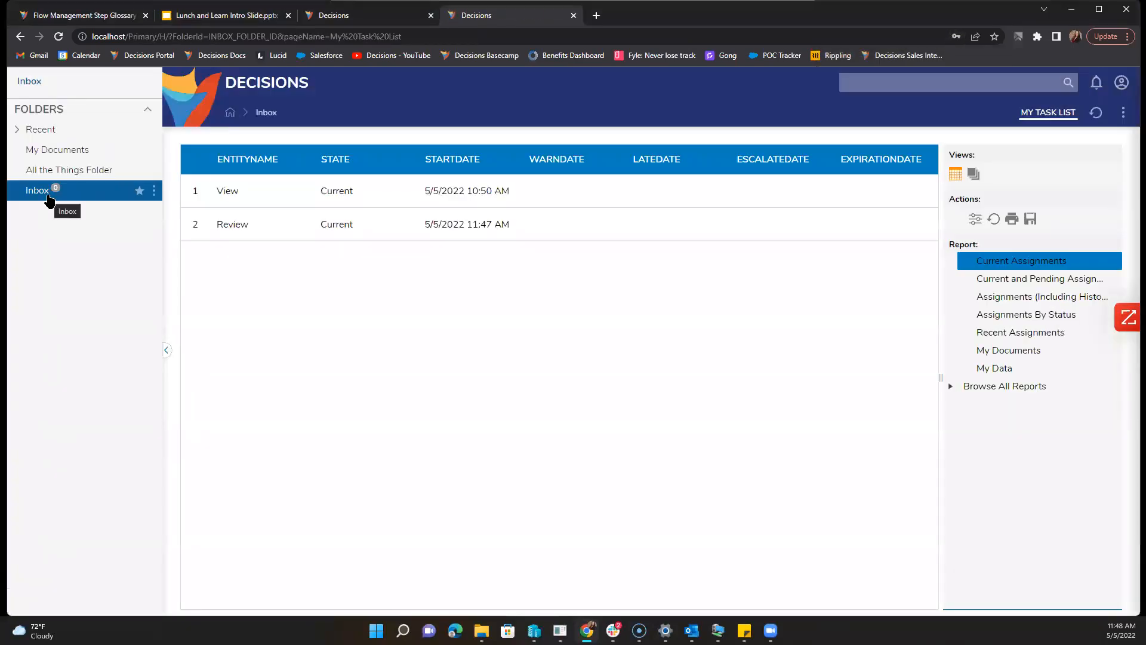
click(223, 225)
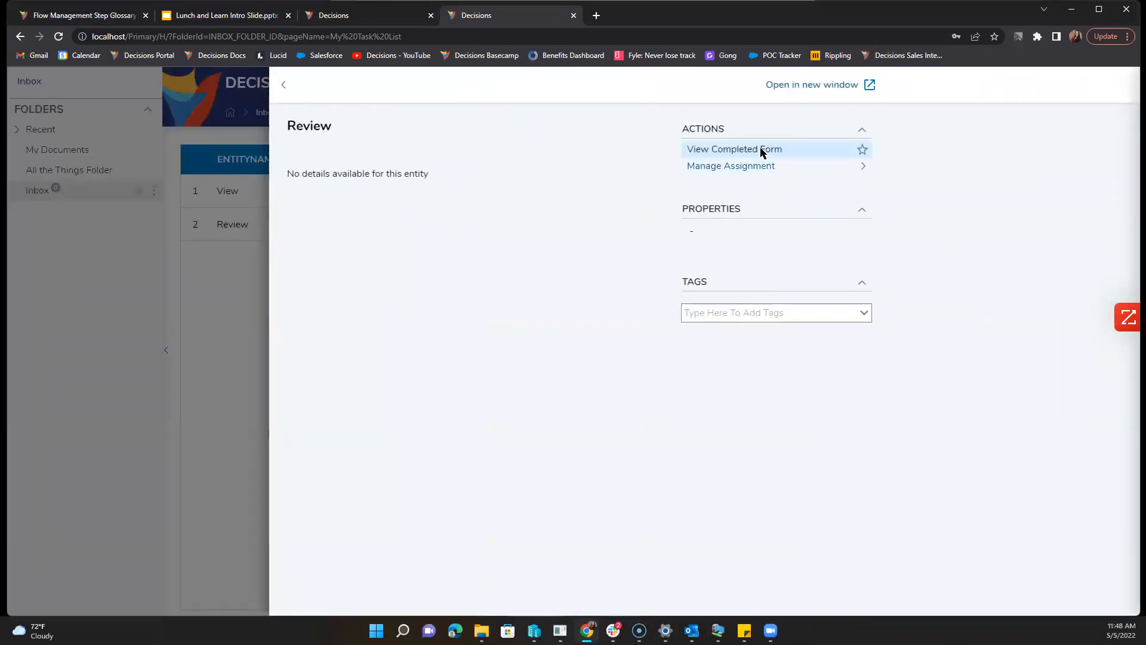
click(284, 85)
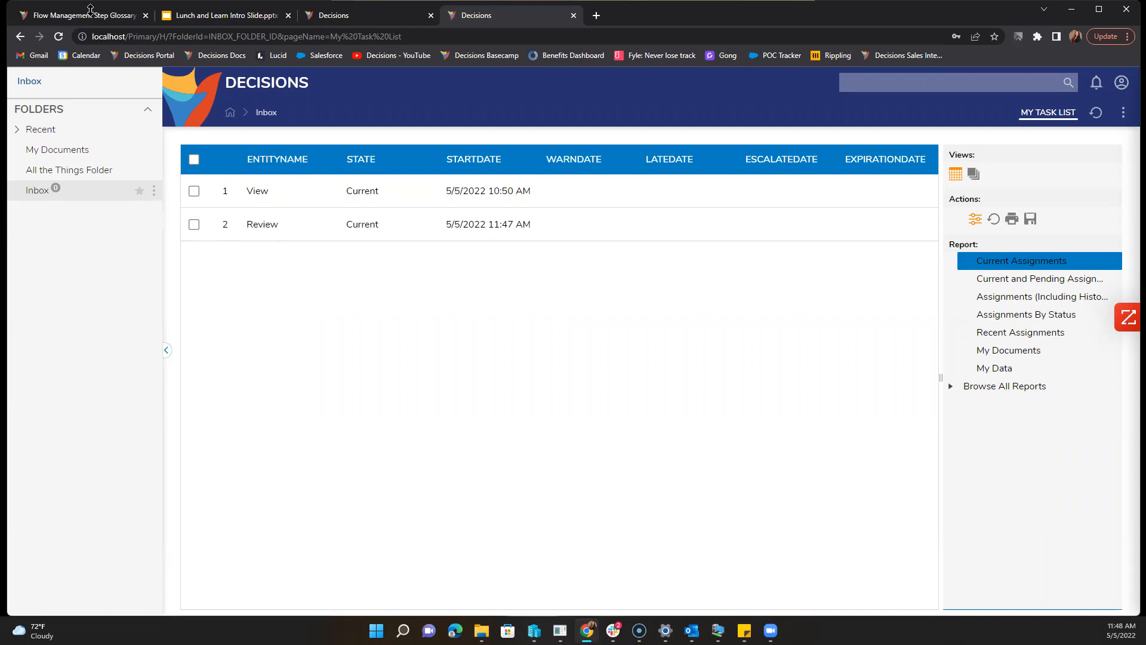
Step: Reload the localhost login page, log back in, and dismiss the password breach warning
click(418, 15)
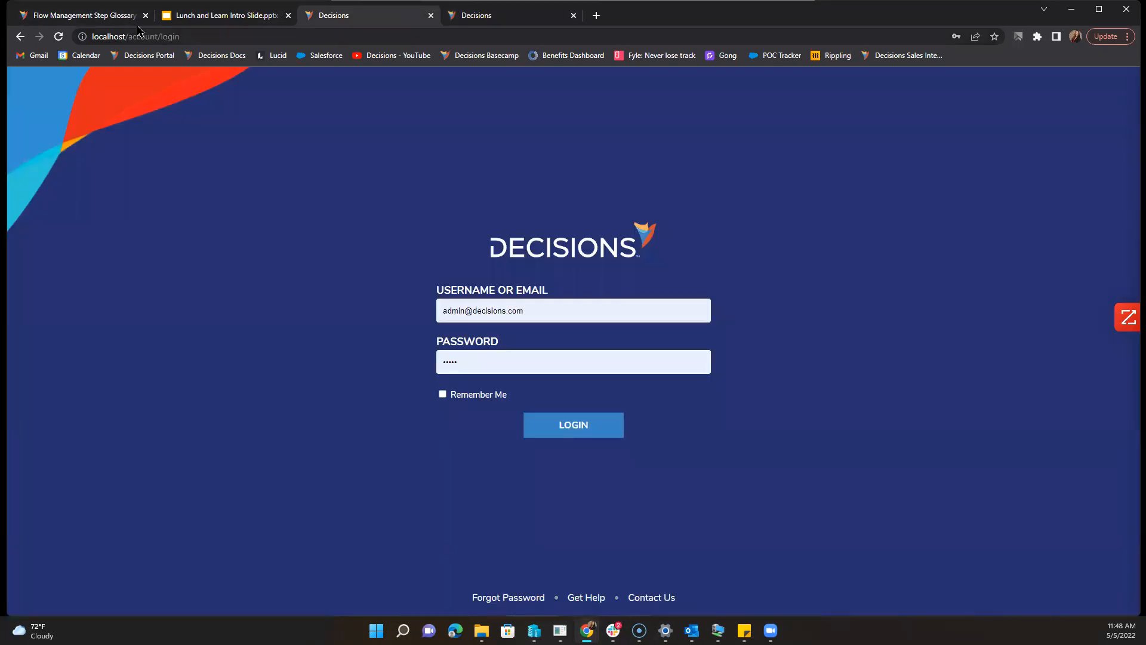
click(590, 425)
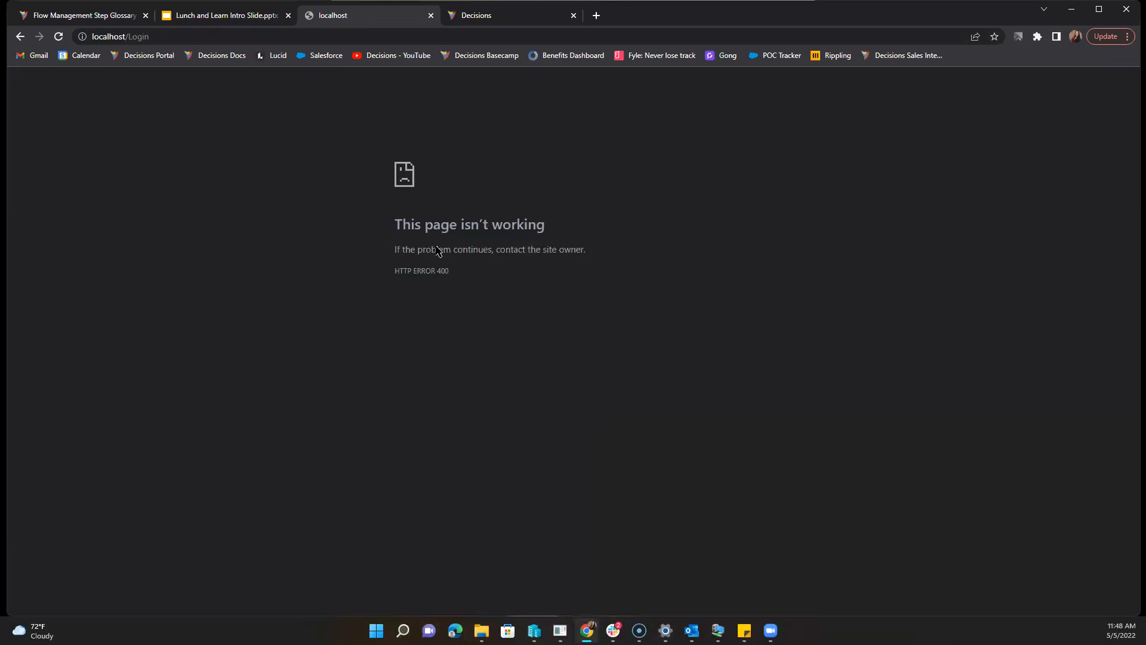
click(574, 15)
click(411, 38)
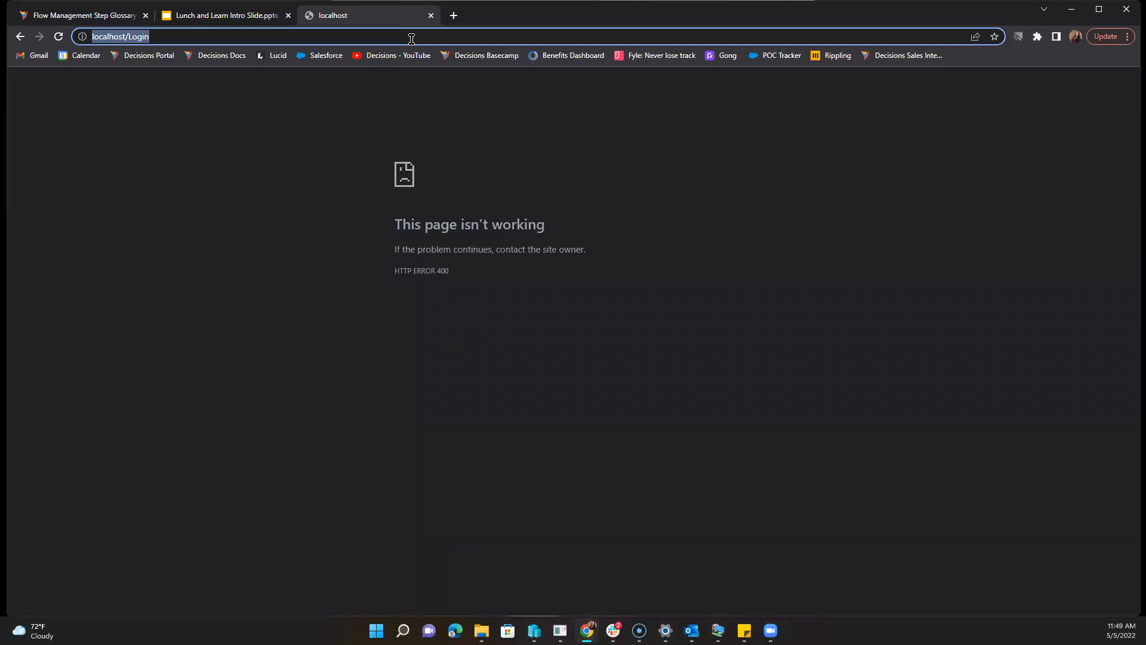
key(Return)
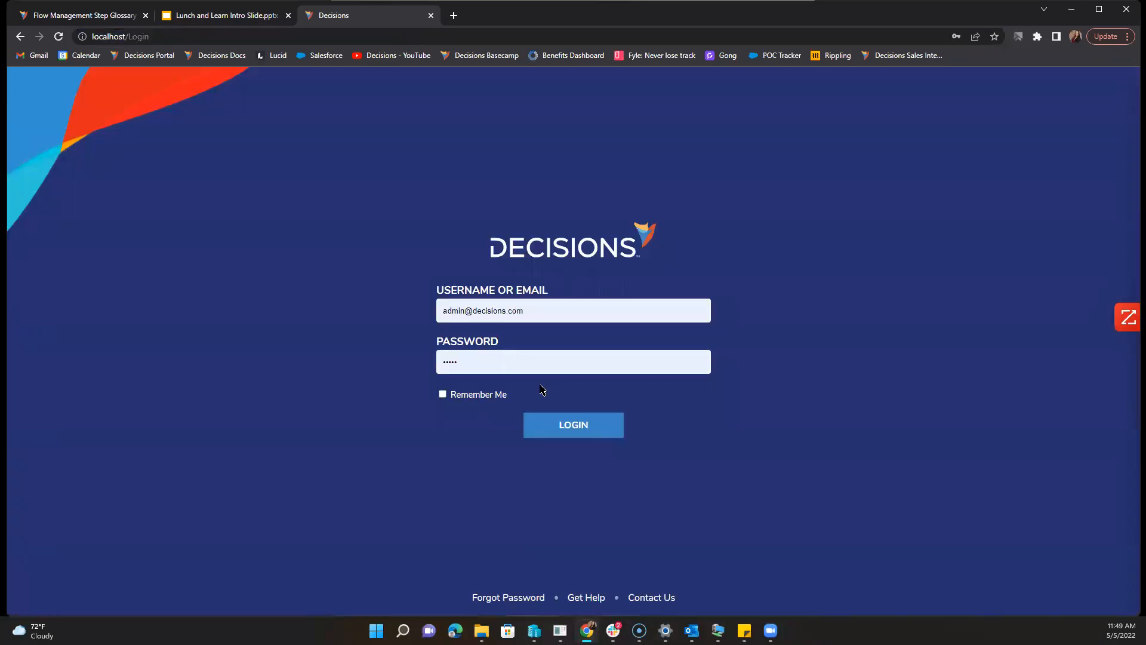
click(552, 426)
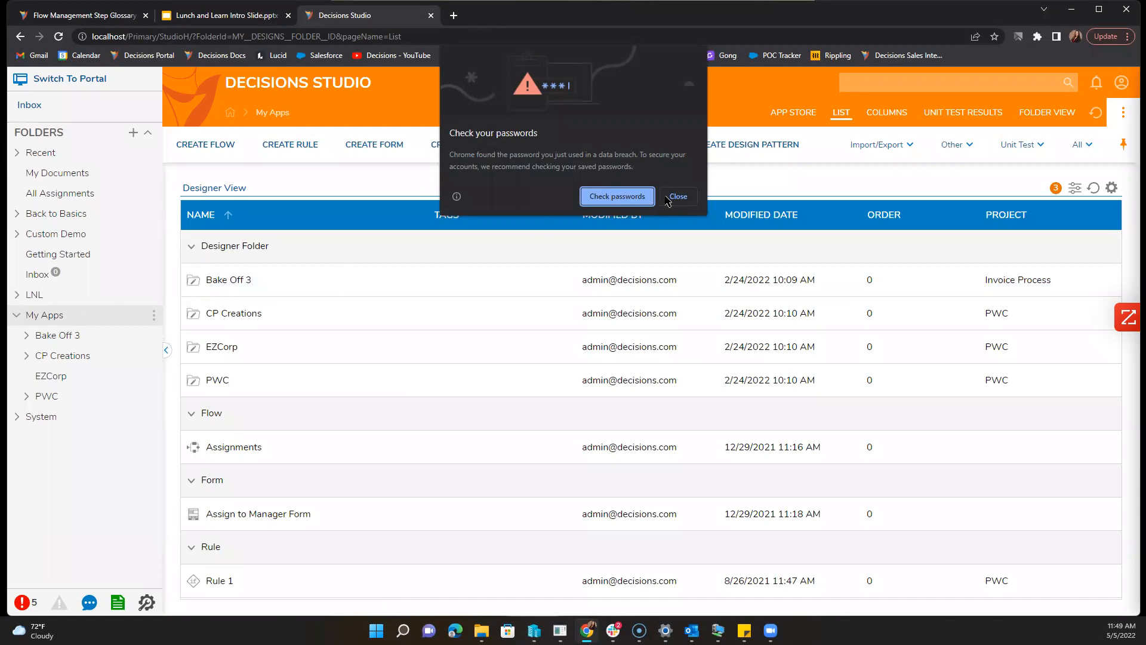
click(667, 198)
Step: Open the Assignments flow from the LNL > 5.5 folder and break its lock
click(48, 298)
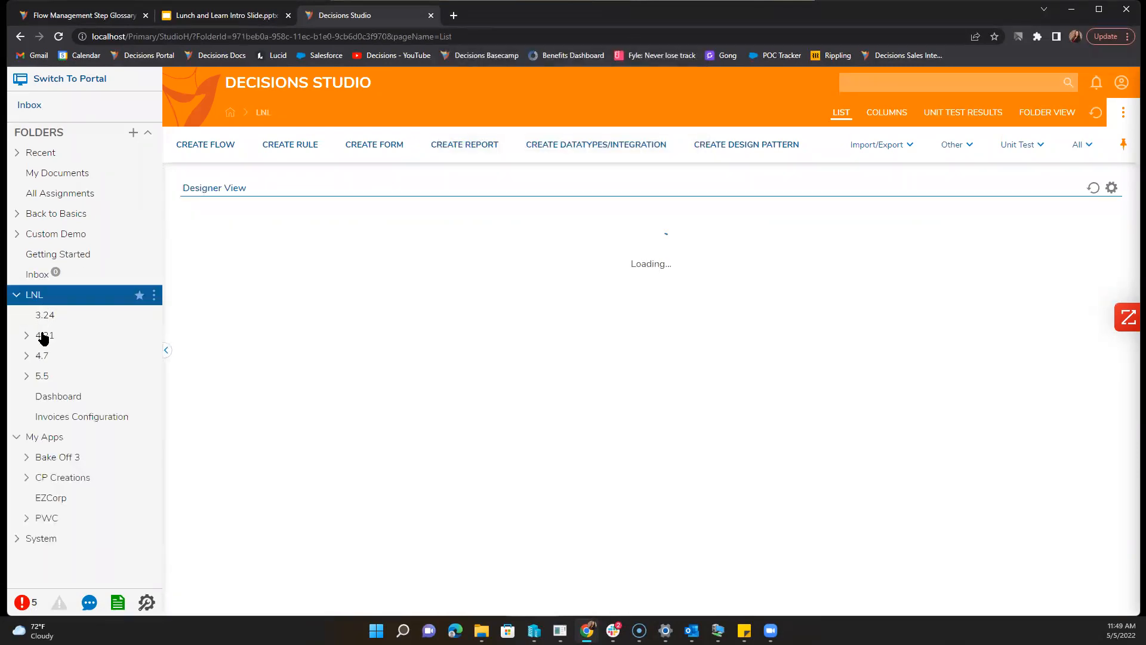
click(58, 376)
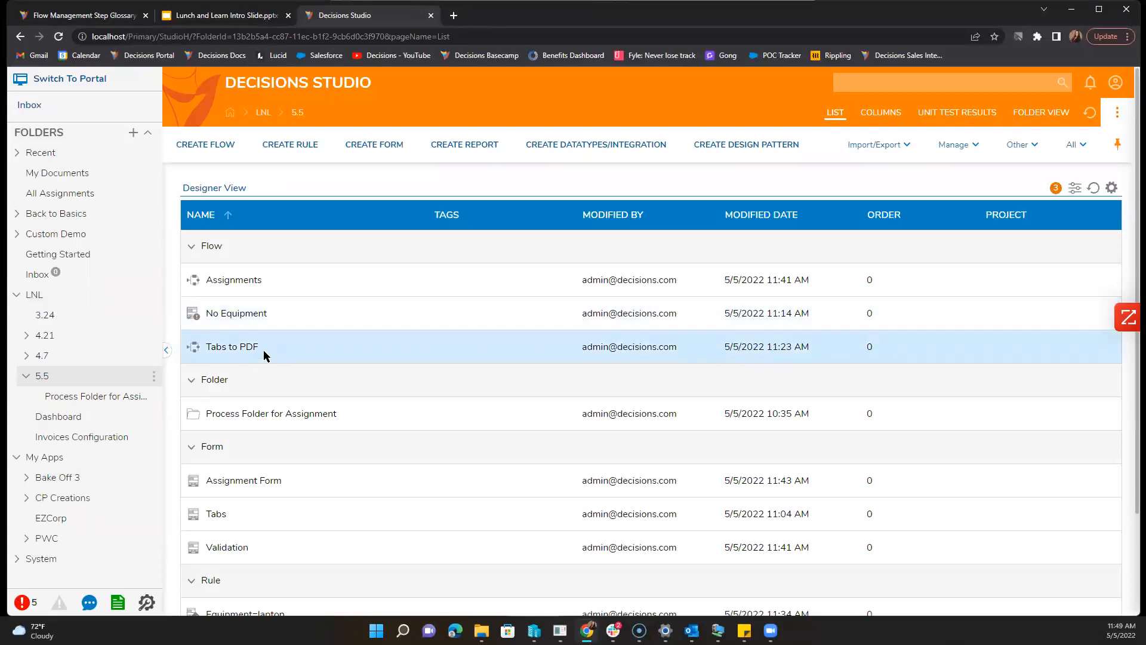
click(232, 280)
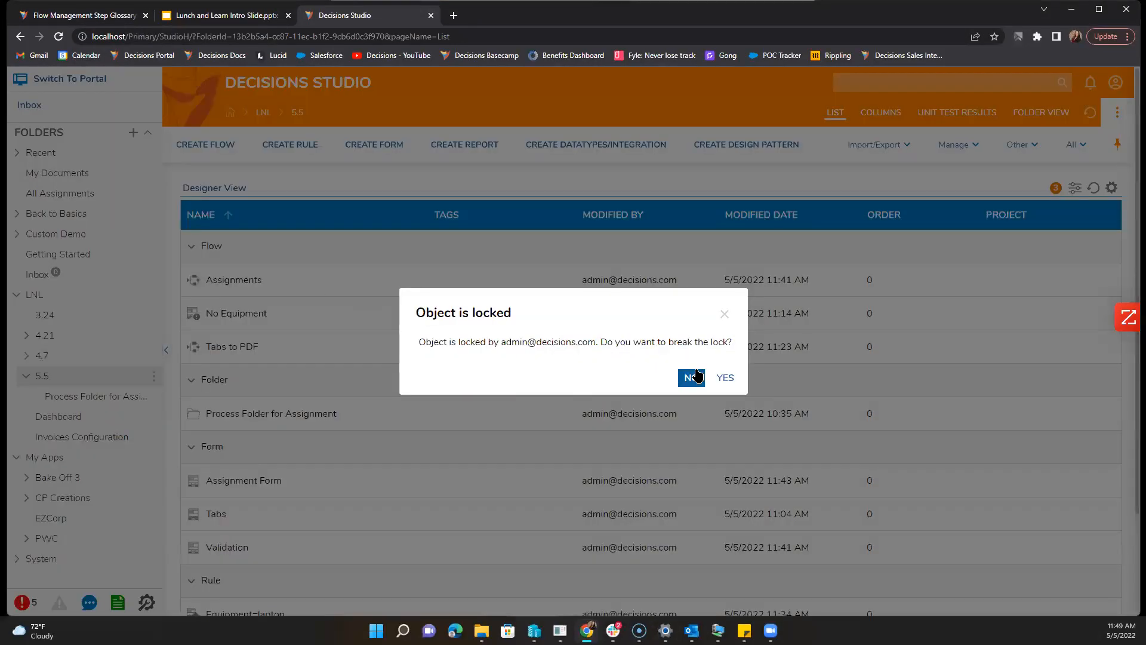
click(723, 377)
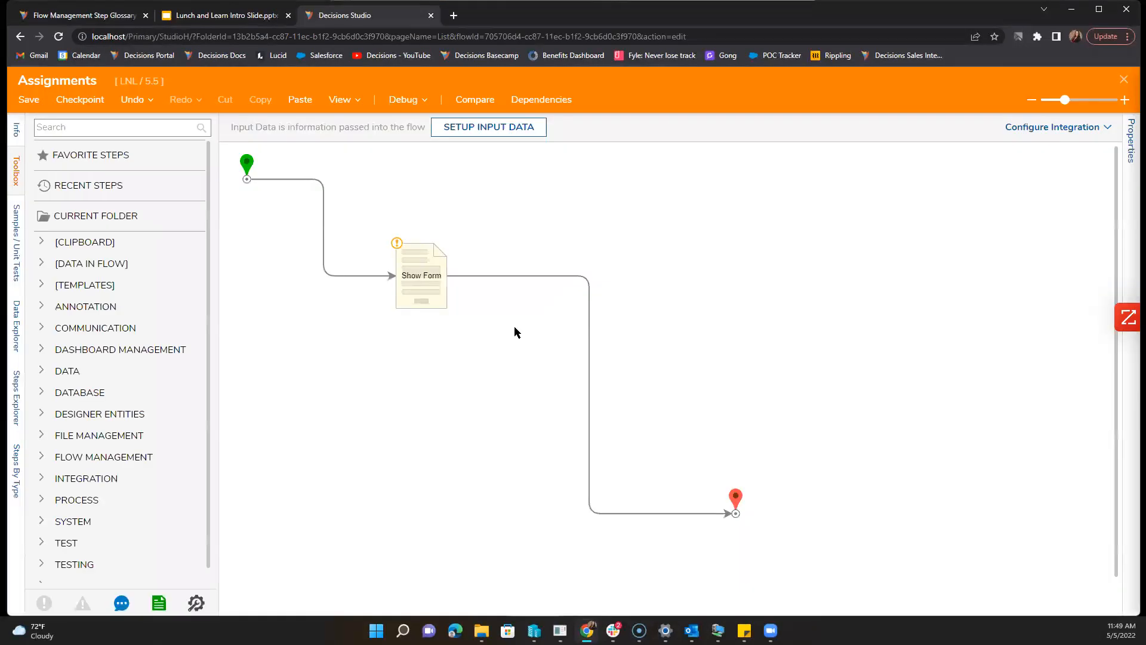
Step: Replace the old Show Form with a Setup Process Folder step connected from the start
click(424, 280)
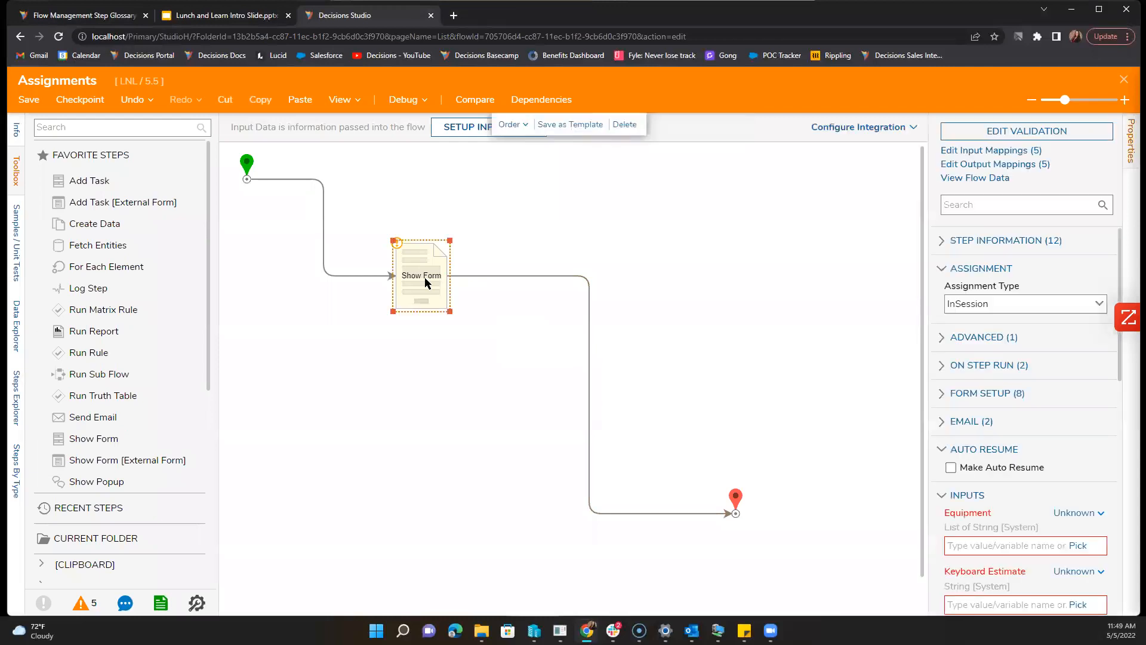
key(Delete)
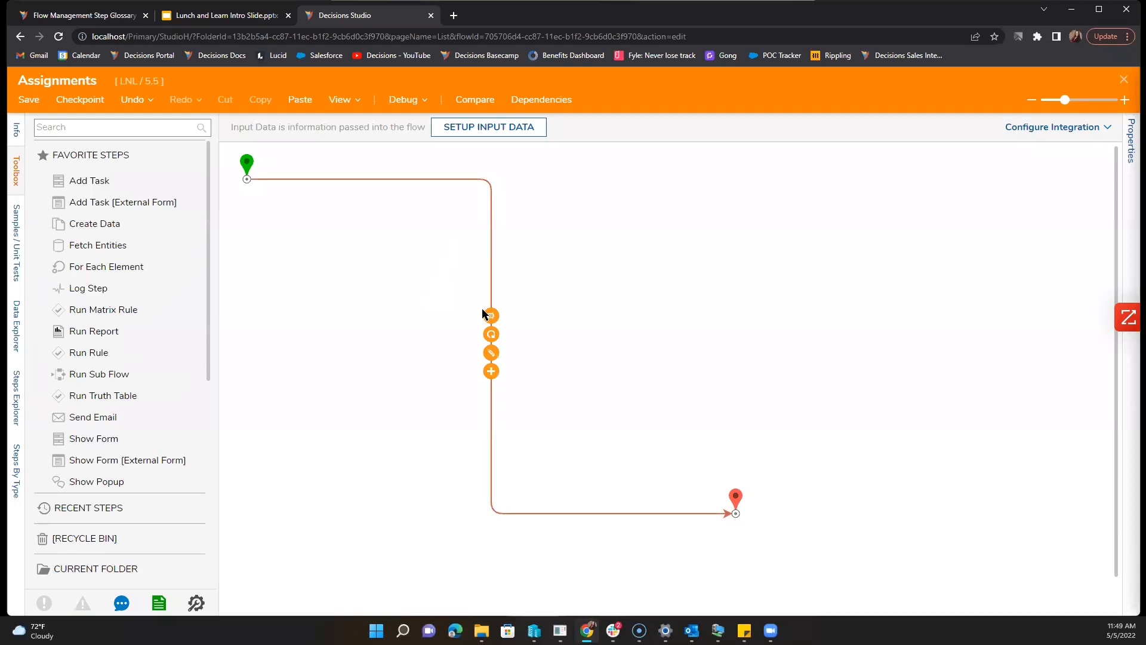
click(118, 130)
text(Process folder)
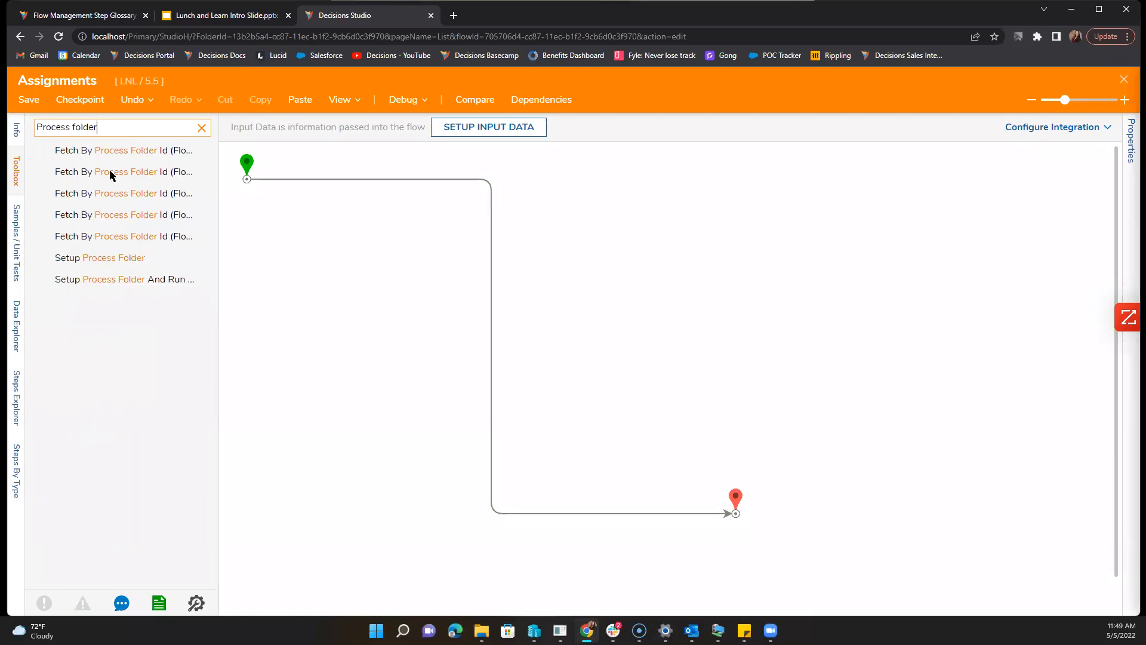
drag(92, 258, 354, 293)
click(378, 180)
click(492, 313)
drag(289, 182, 338, 276)
Step: Add a Branch Step after Setup Process Folder 1
click(202, 127)
click(126, 127)
text(Branch)
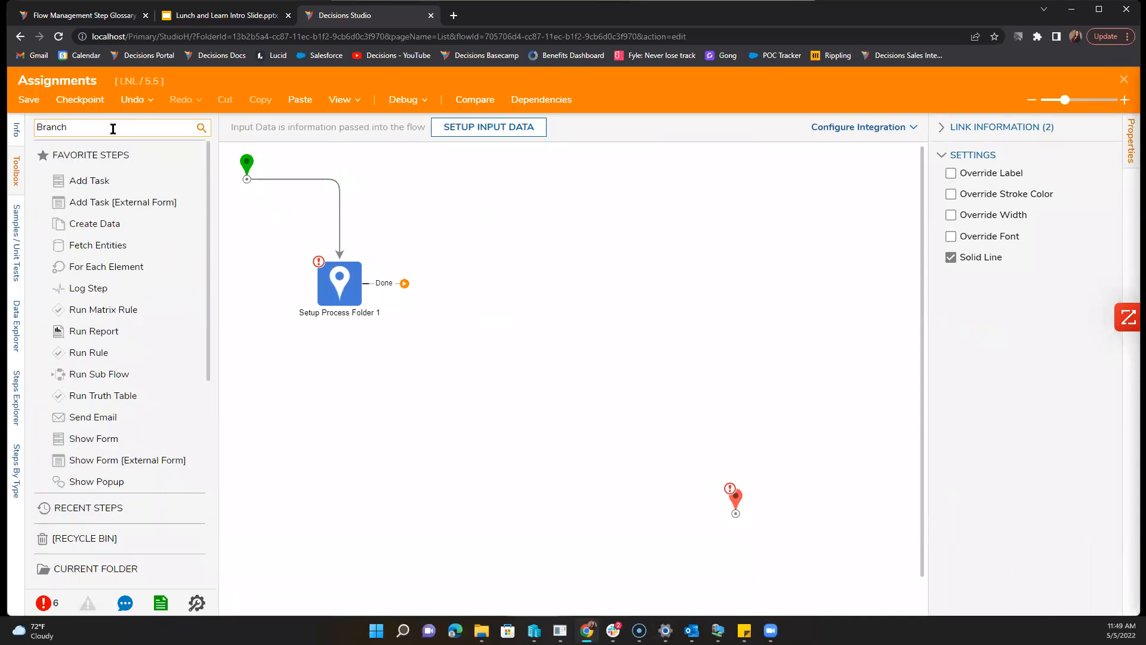
text( step)
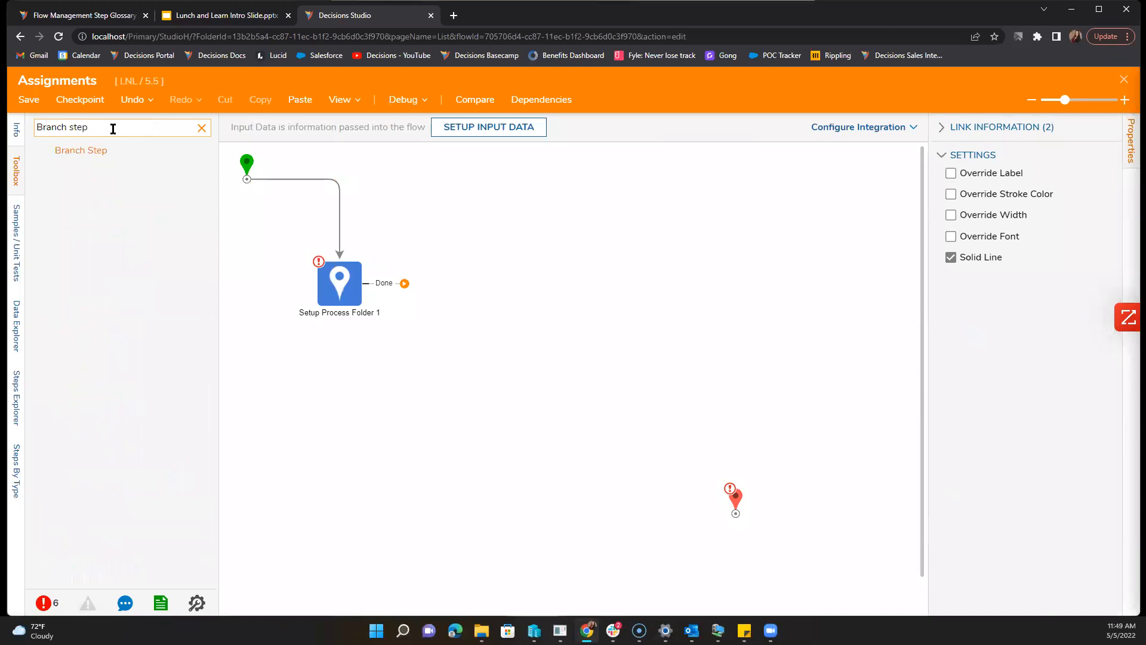
drag(129, 157, 424, 324)
Step: Add Show Form steps on the branch's Path 1 and Path 2
drag(405, 284, 557, 243)
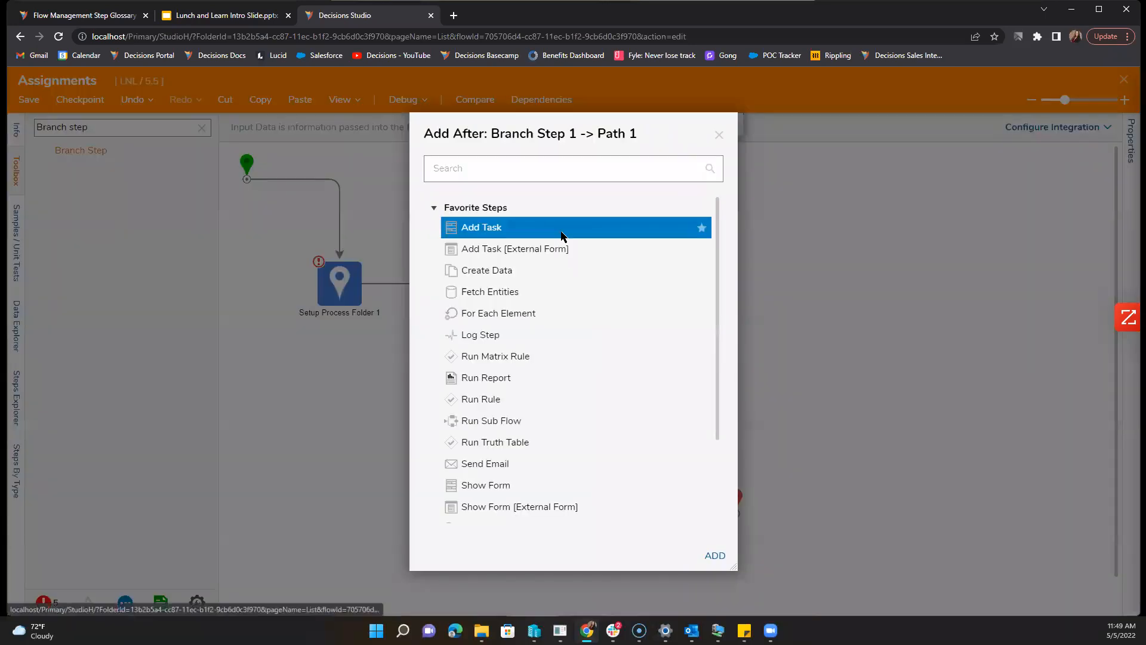
click(509, 485)
click(711, 561)
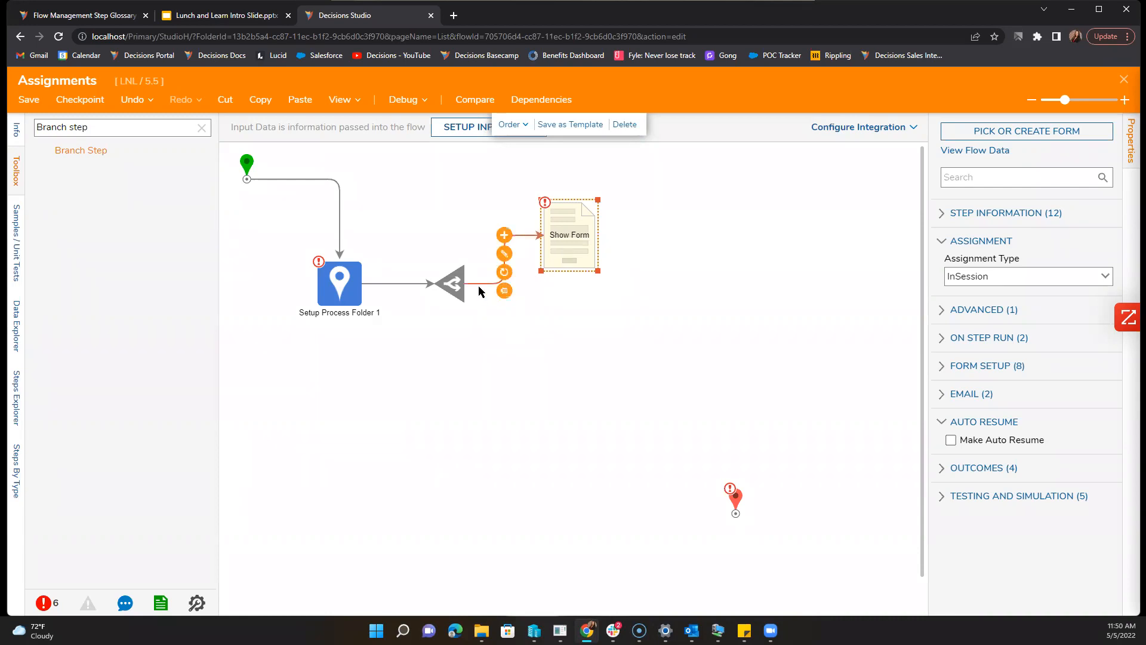
drag(508, 298, 543, 349)
click(537, 484)
click(714, 555)
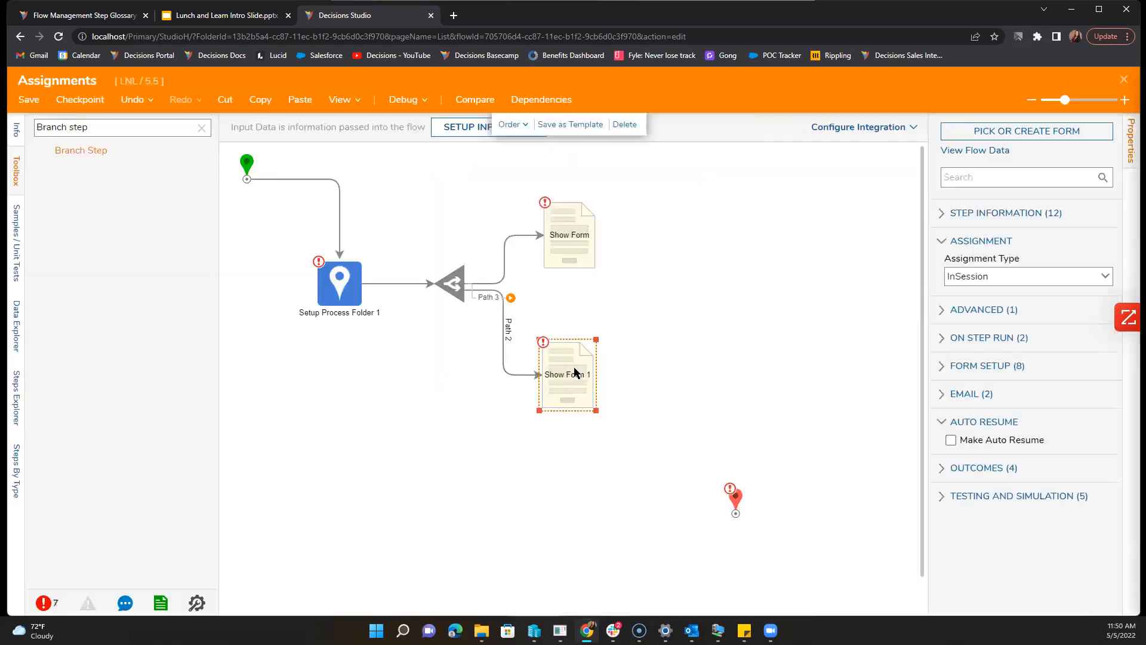
drag(587, 365, 584, 364)
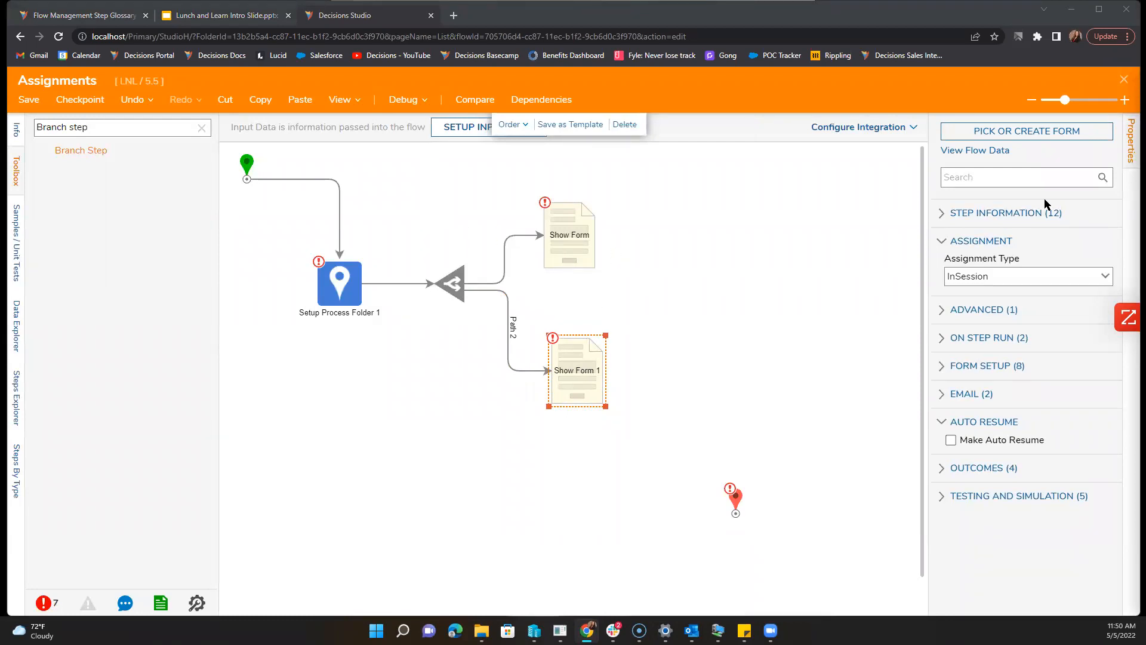
Step: Pick the existing Assignment Form from Recent forms for Show Form 1
click(1027, 132)
click(724, 375)
click(479, 129)
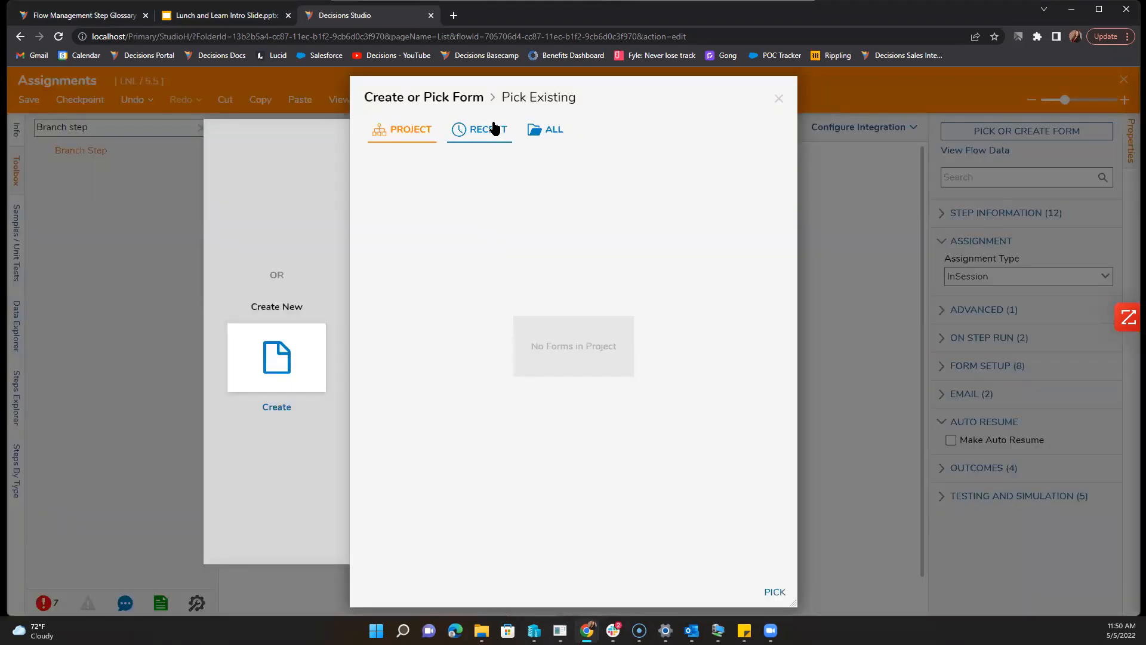
click(451, 236)
click(775, 592)
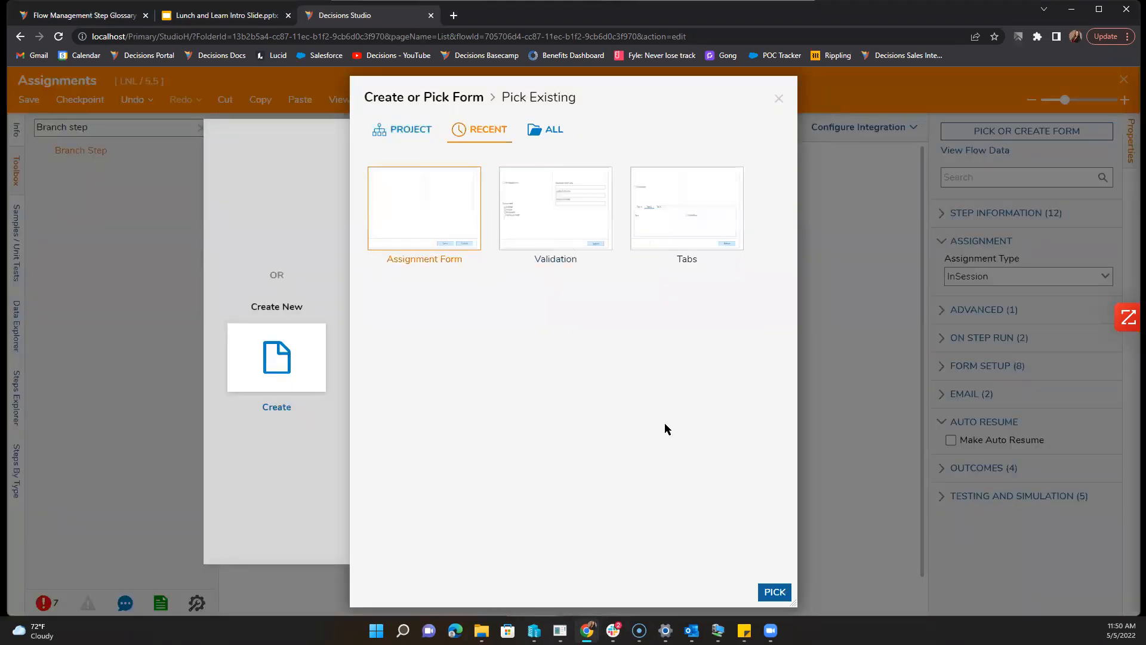
Step: Pick the Assignment Form from Recent forms for the upper Show Form too
click(568, 239)
click(1016, 132)
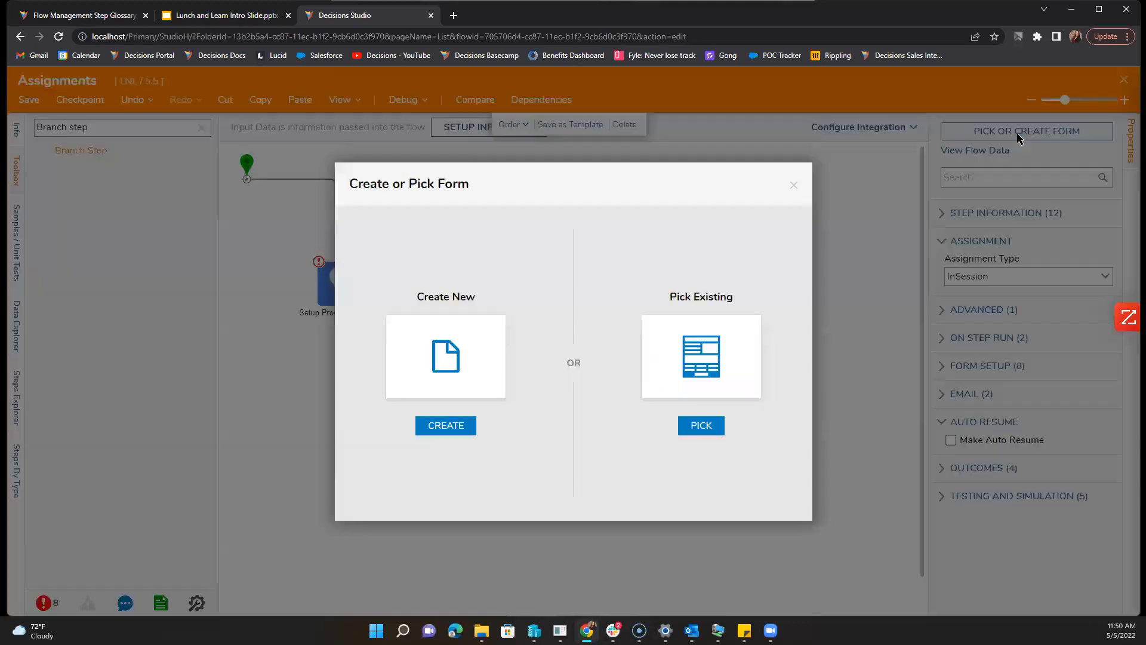
click(656, 374)
click(493, 141)
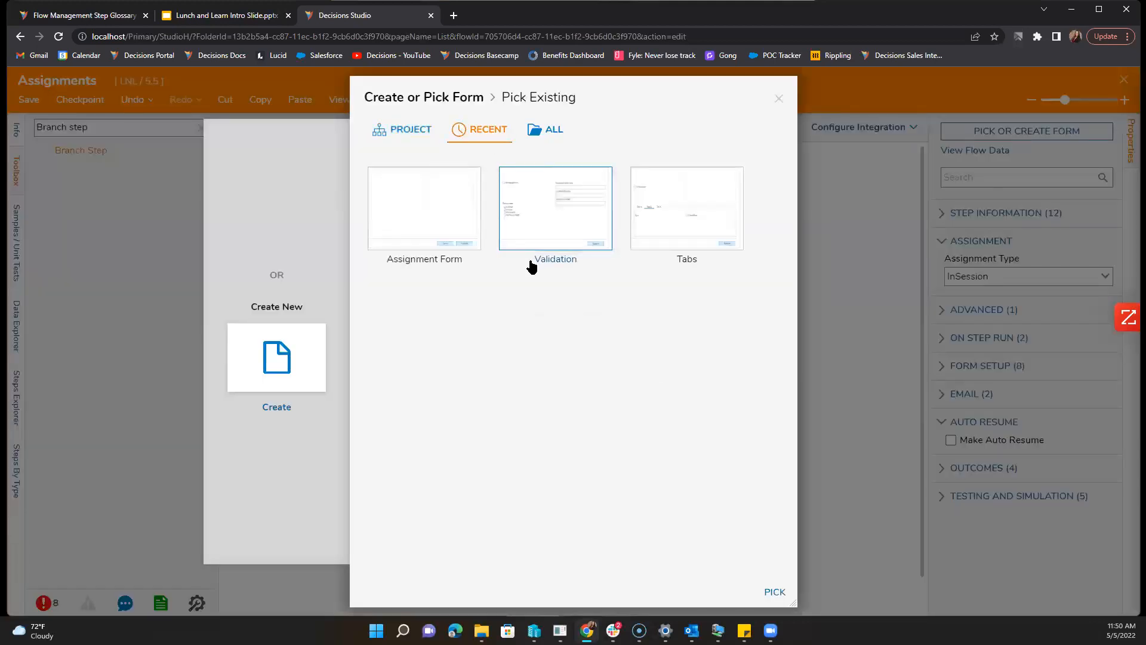
click(460, 233)
click(774, 591)
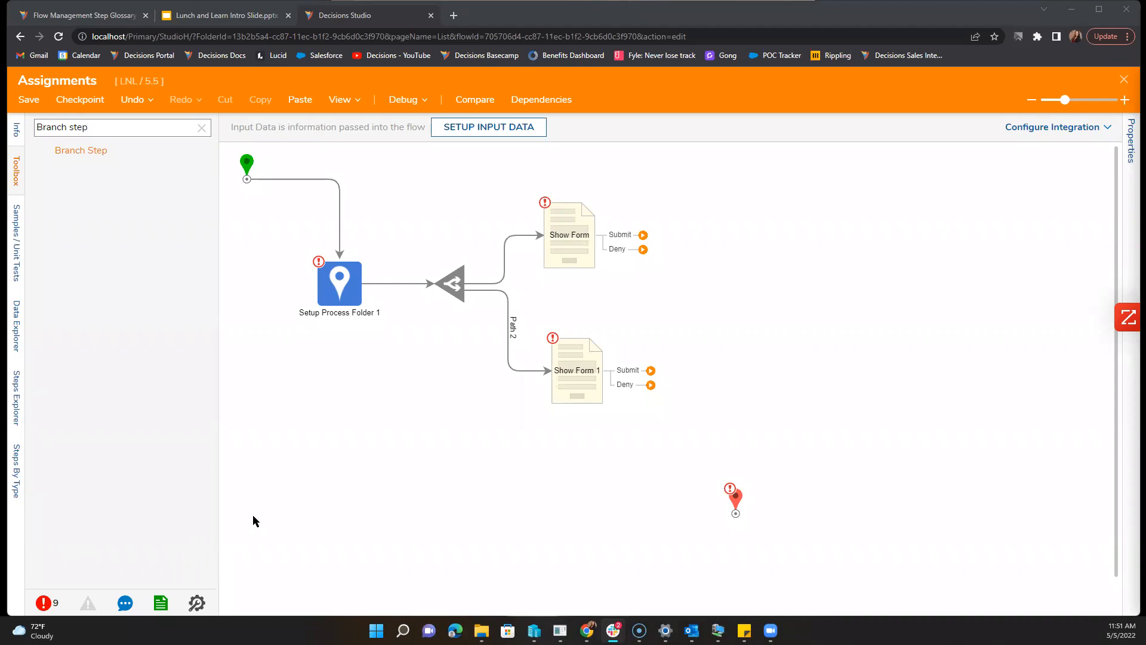
Step: Set the upper Show Form's Assignment Type to Assigned
click(643, 237)
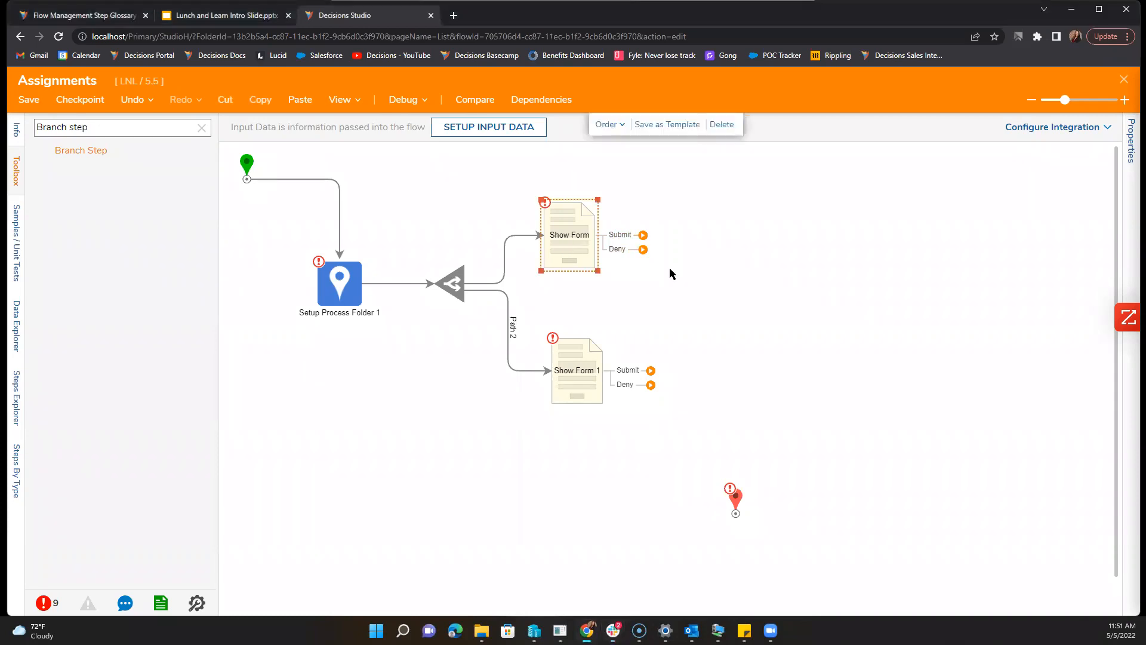
click(1087, 279)
click(1052, 320)
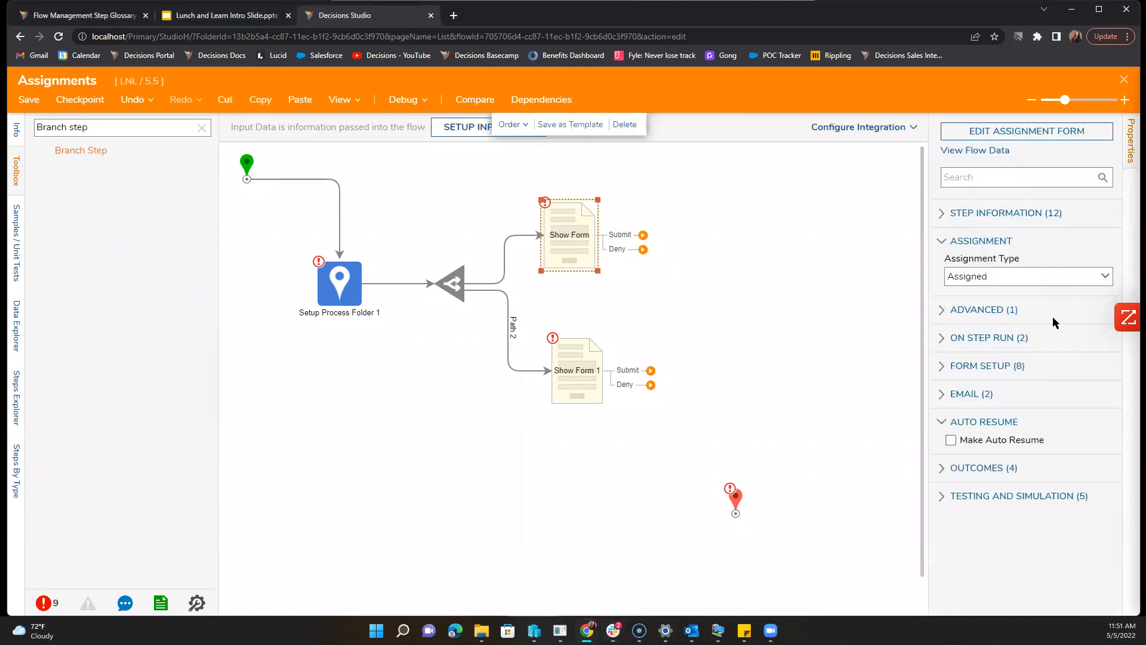
Step: In Assignment Setup, set Assignment Start Flow Type to Private and finish
scroll(1038, 444, down, 2)
click(1099, 434)
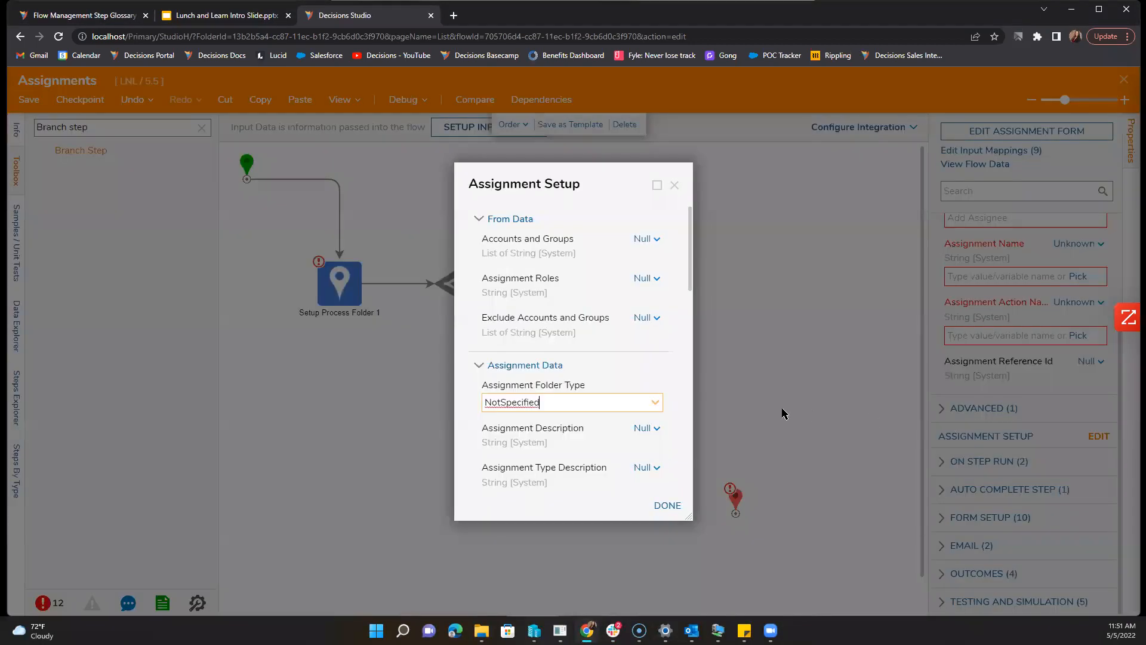
scroll(631, 378, down, 3)
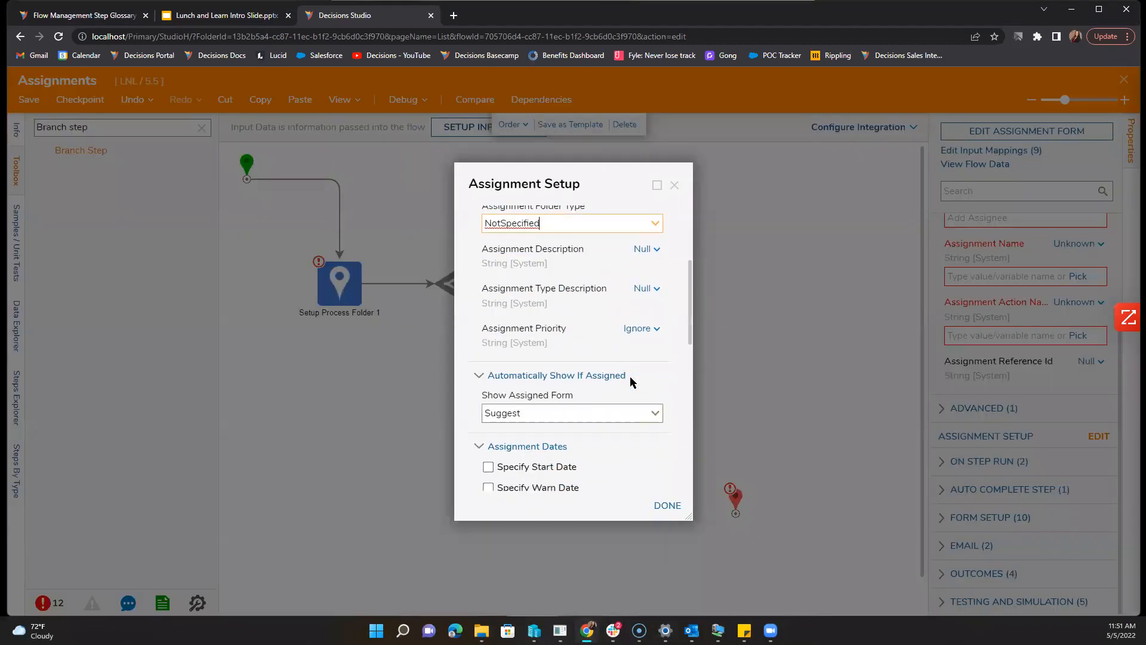
scroll(630, 376, down, 4)
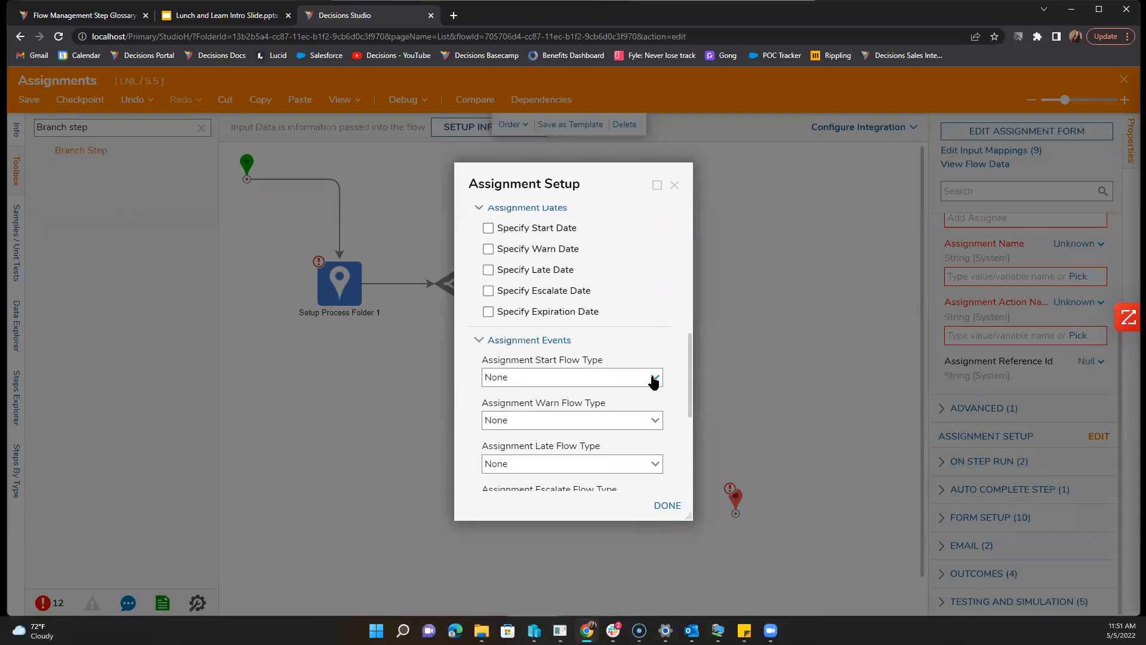
click(654, 381)
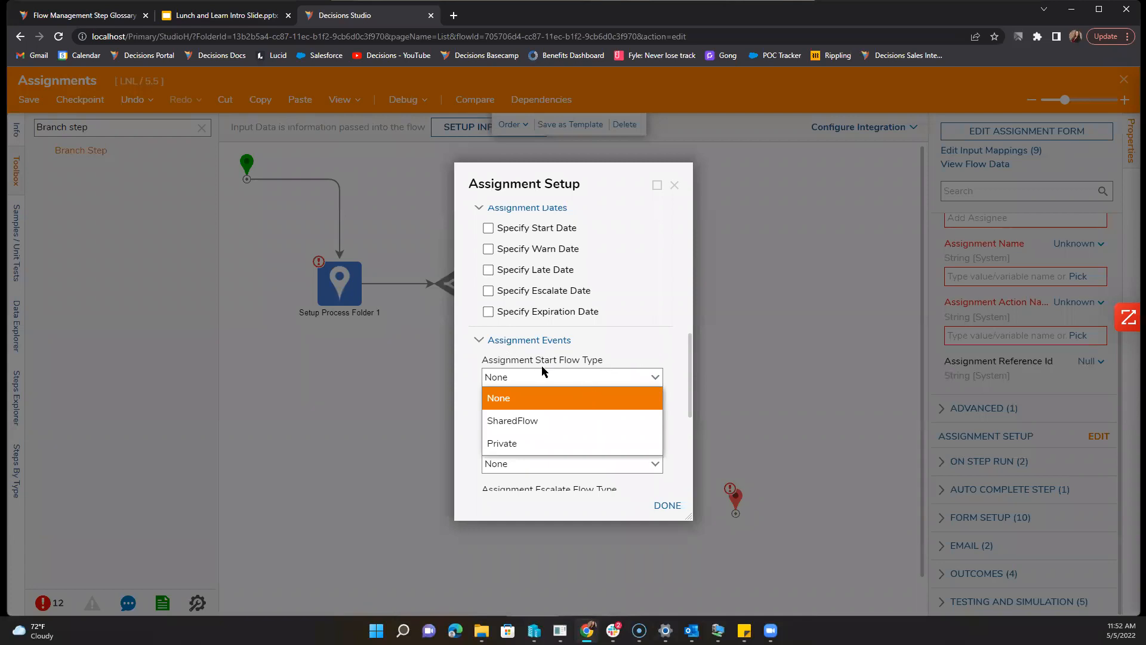
click(534, 443)
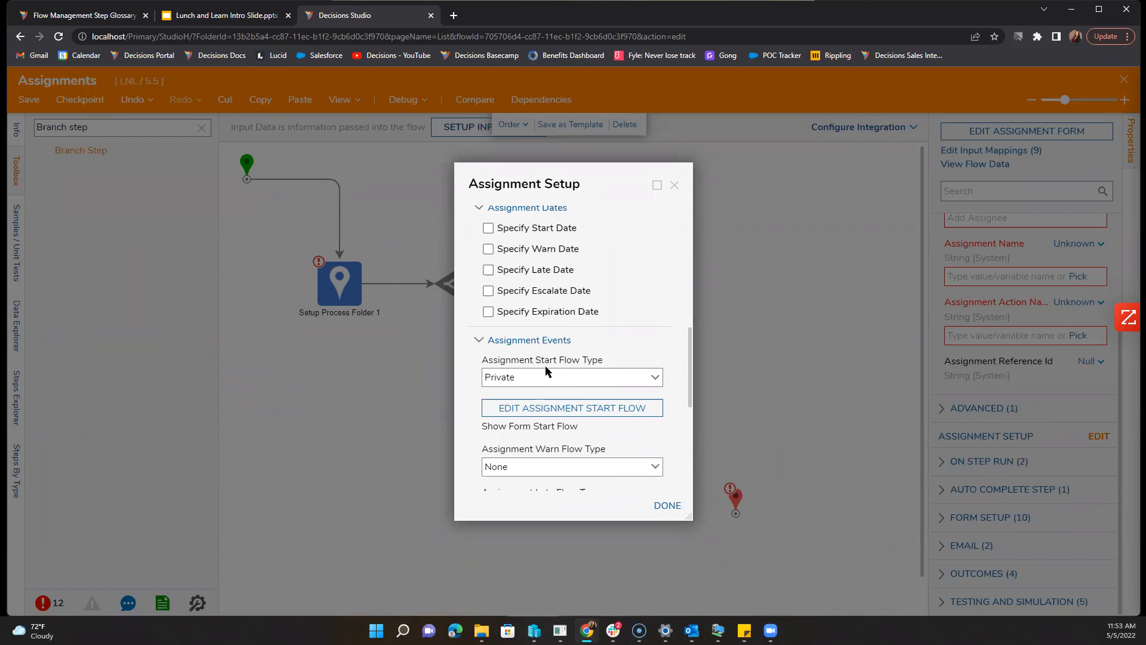
click(675, 185)
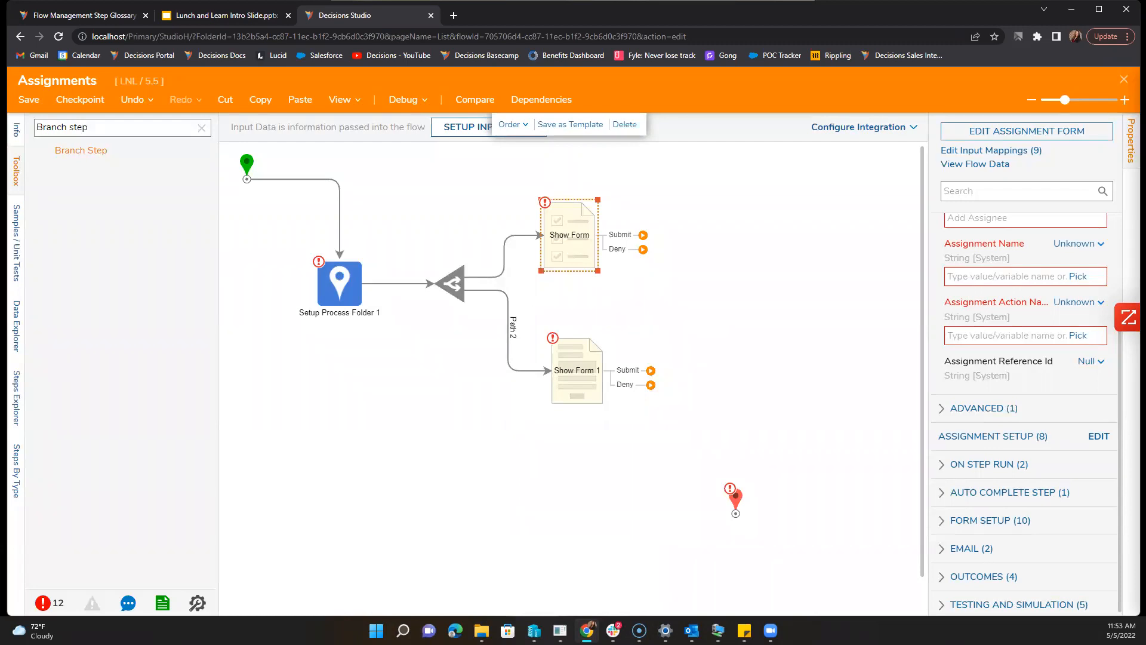
key(alt+Tab)
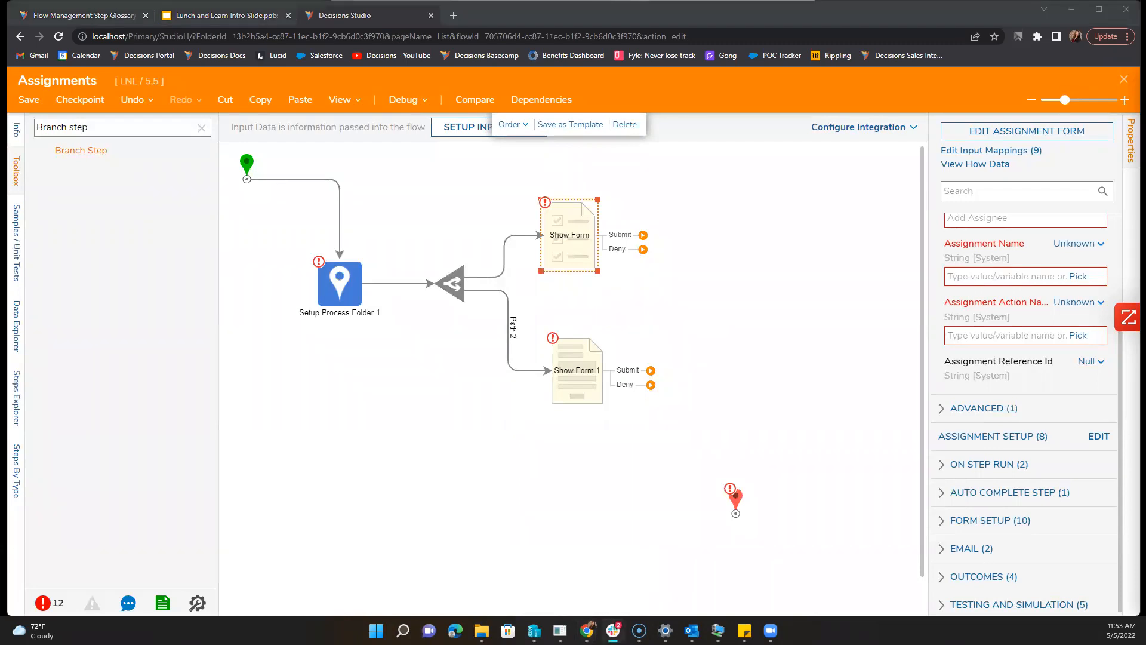